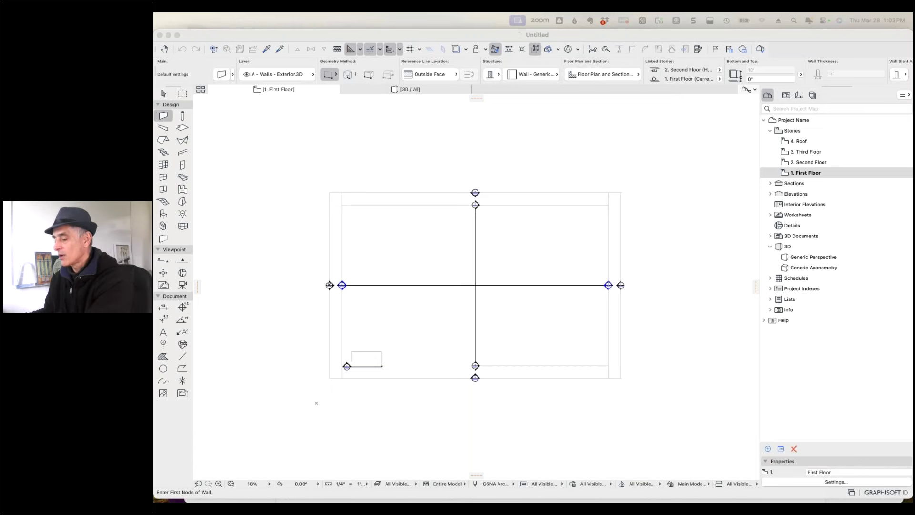
# Bring up the macOS app switcher with Cmd+Tab, heading for Slack.
pyautogui.press('super+Tab')
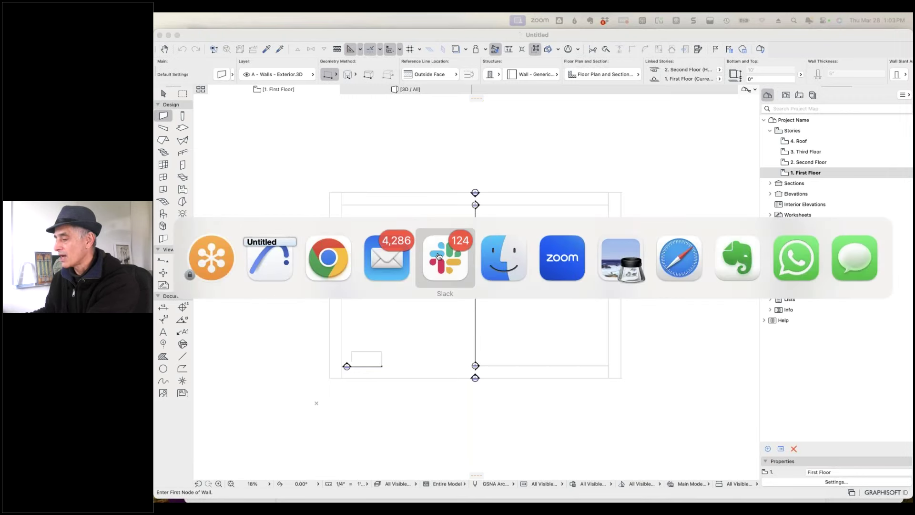
# Open #coaching-calls in the ARCHICAD Training Slack workspace, then minimize Slack and switch to Chrome.
pyautogui.click(438, 256)
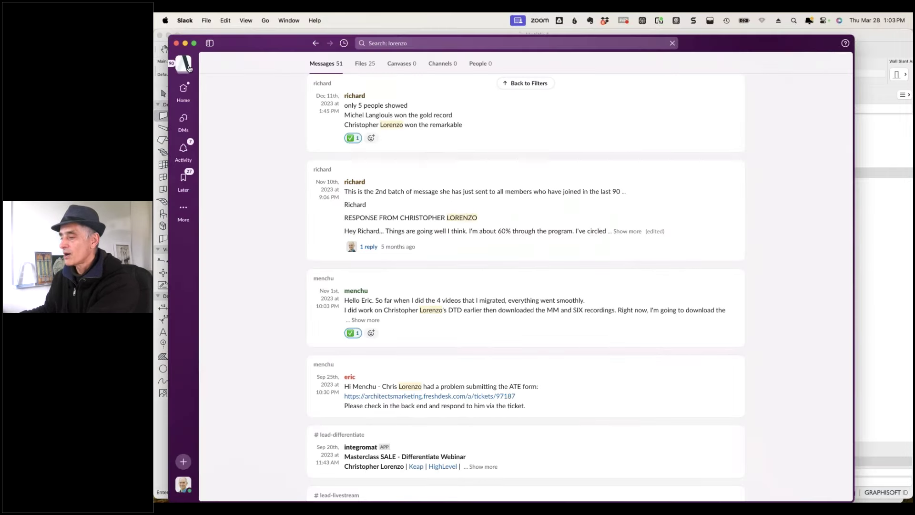
pyautogui.click(189, 68)
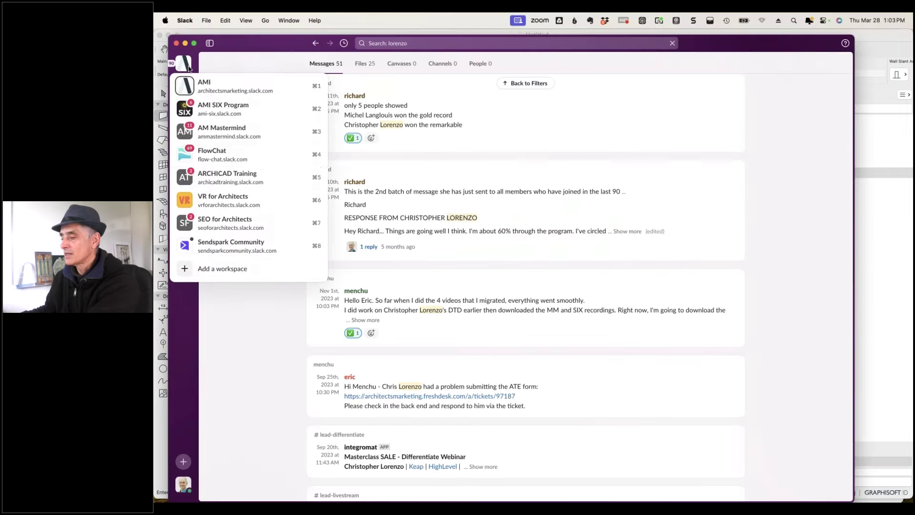
pyautogui.click(234, 178)
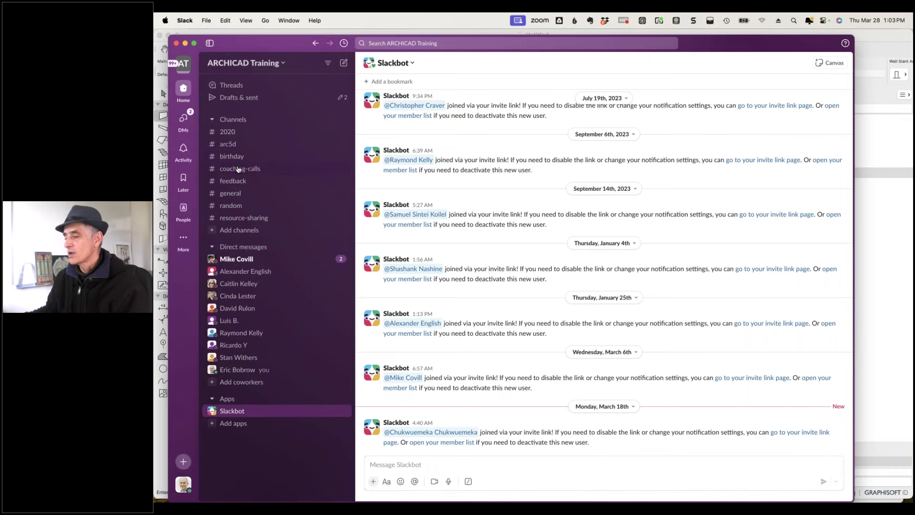
pyautogui.click(238, 168)
pyautogui.doubleClick(246, 44)
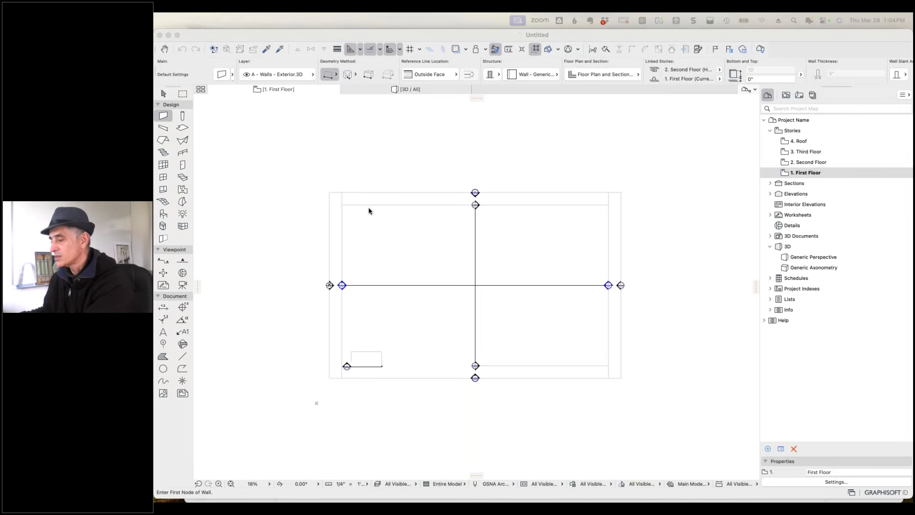
pyautogui.press('super+Tab')
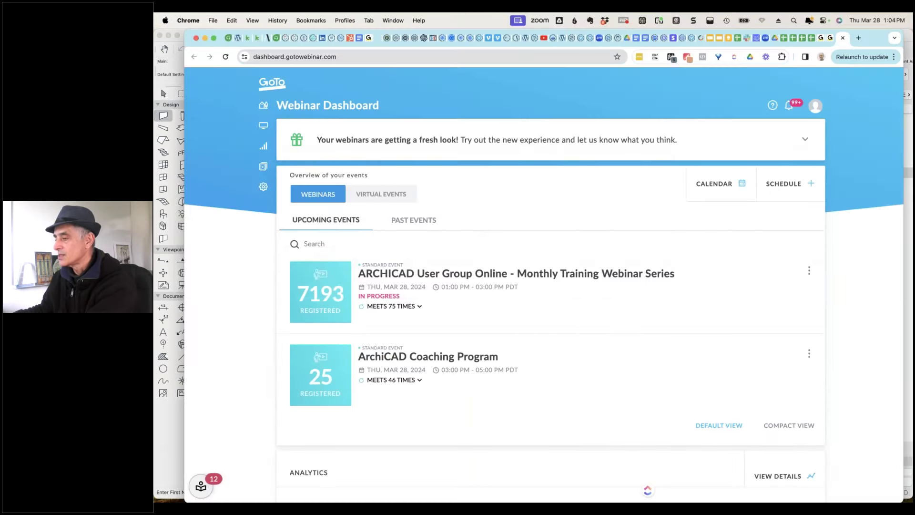
# Scroll through Freshdesk's New & My Open Tickets list, then minimize Chrome and head for Mail.
pyautogui.click(279, 38)
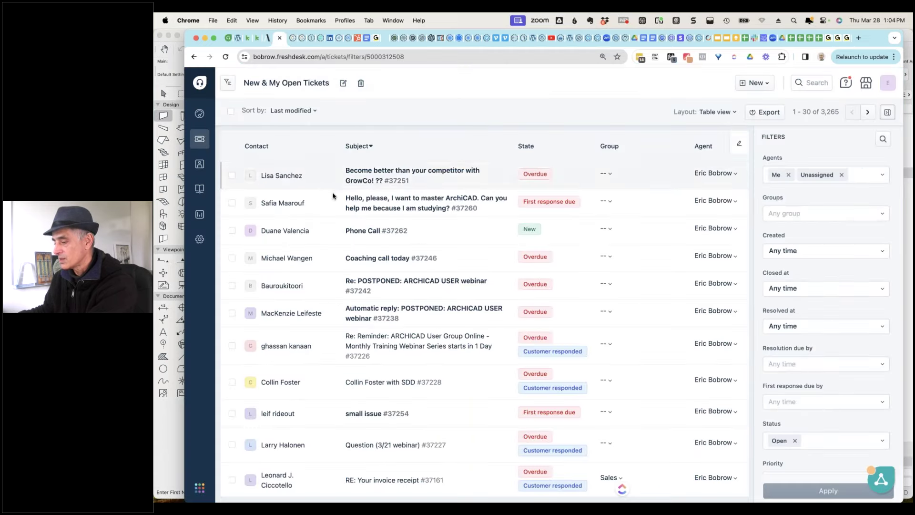
pyautogui.scroll(-2, 315, 361)
pyautogui.scroll(-6, 315, 361)
pyautogui.scroll(9, 316, 358)
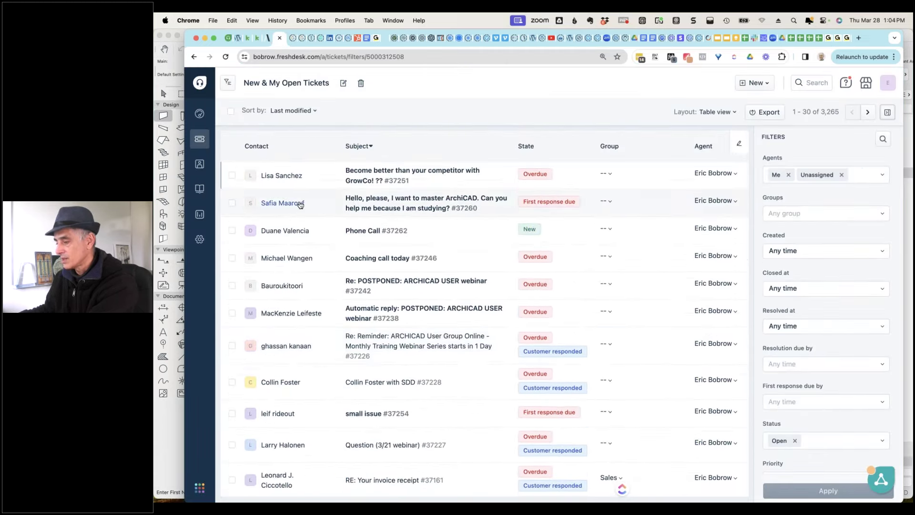
pyautogui.scroll(-1, 295, 334)
pyautogui.scroll(-7, 296, 336)
pyautogui.scroll(-6, 299, 345)
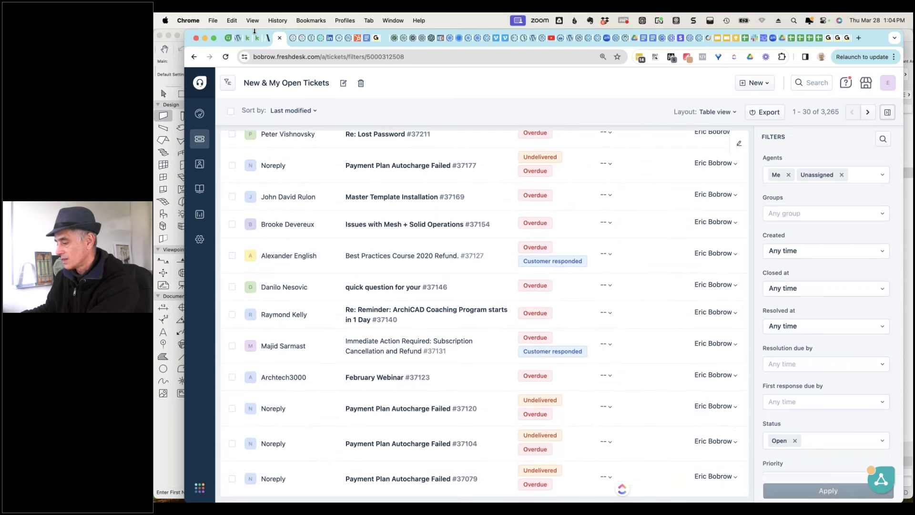
pyautogui.scroll(-5, 341, 281)
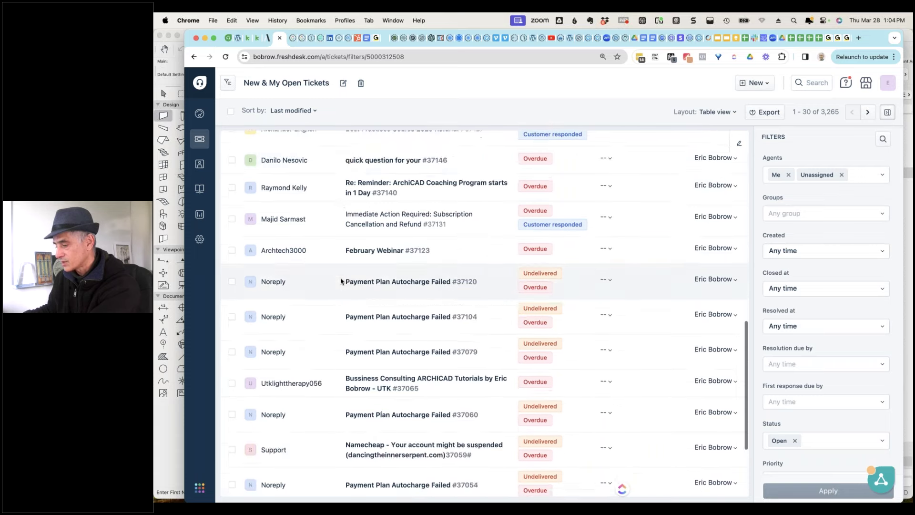
pyautogui.scroll(10, 353, 281)
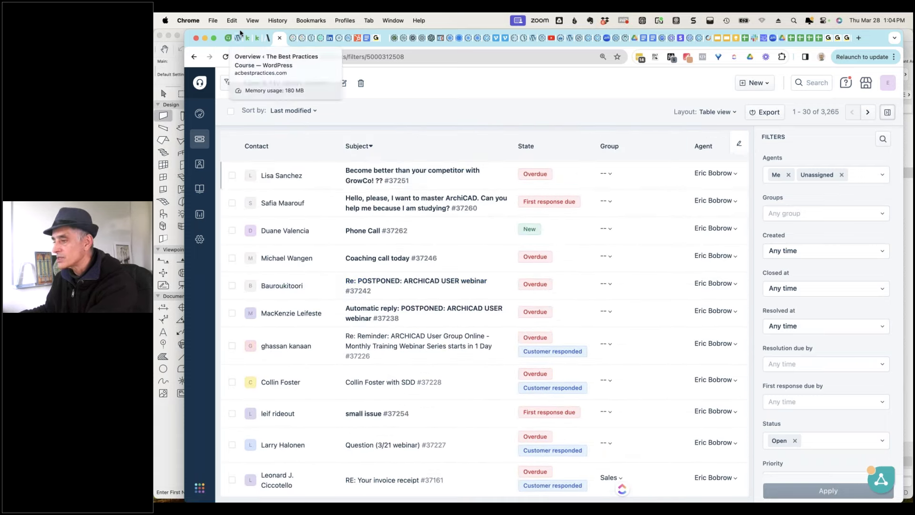
pyautogui.press('super+m')
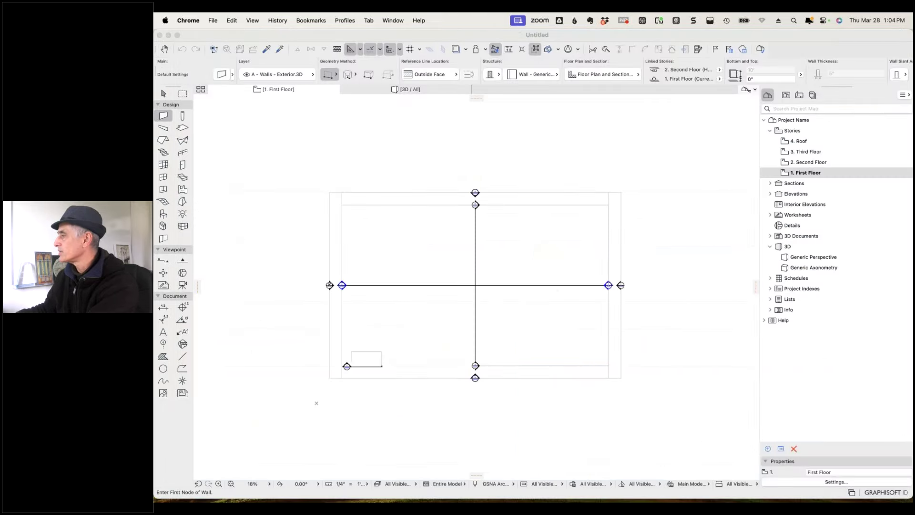
pyautogui.press('super+Tab')
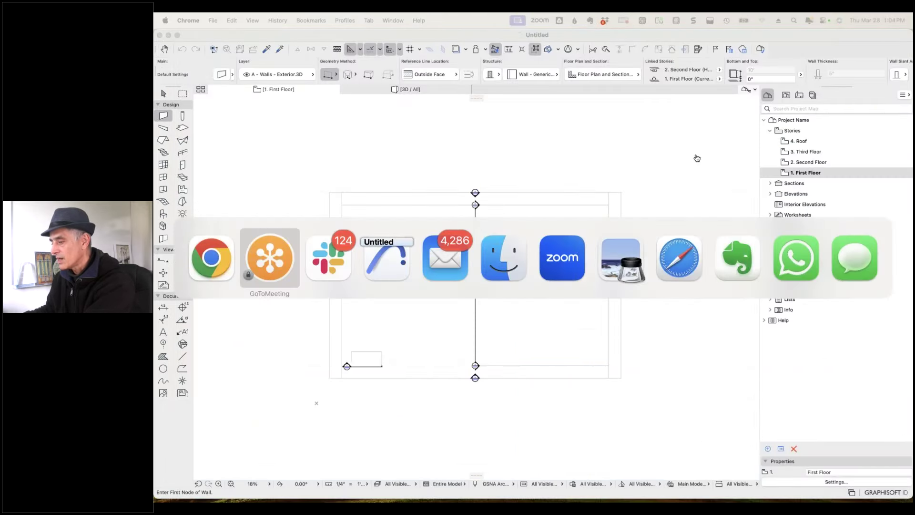
# Search all mailboxes for the sender's name and open the column line staggering message.
pyautogui.click(455, 271)
pyautogui.scroll(-1, 509, 215)
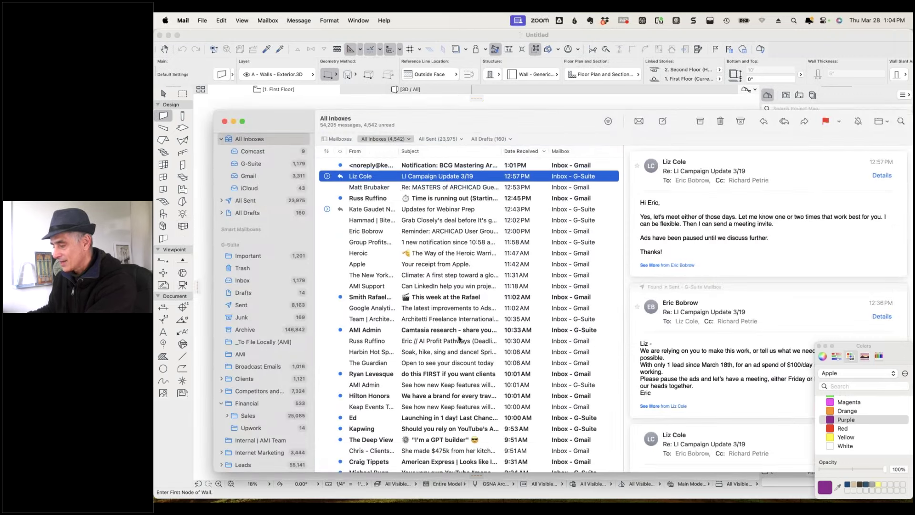
pyautogui.scroll(-8, 459, 339)
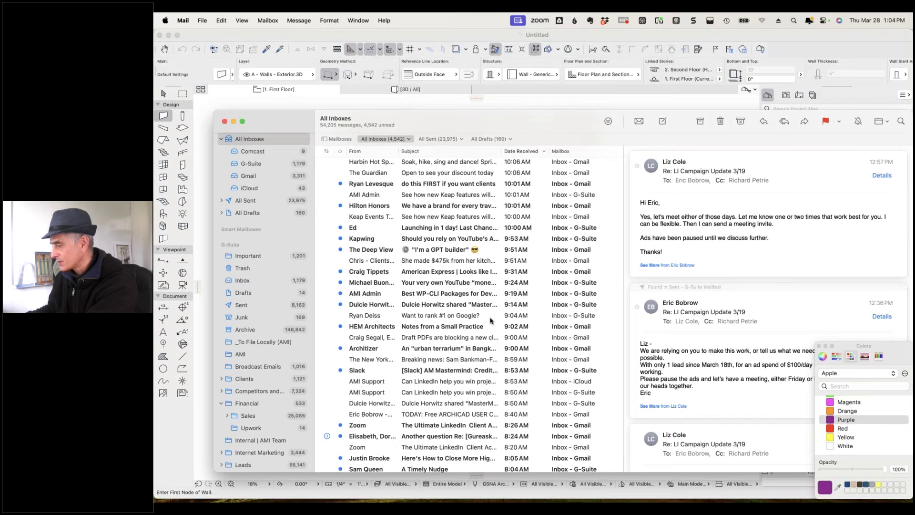
pyautogui.click(900, 120)
pyautogui.write('pratt')
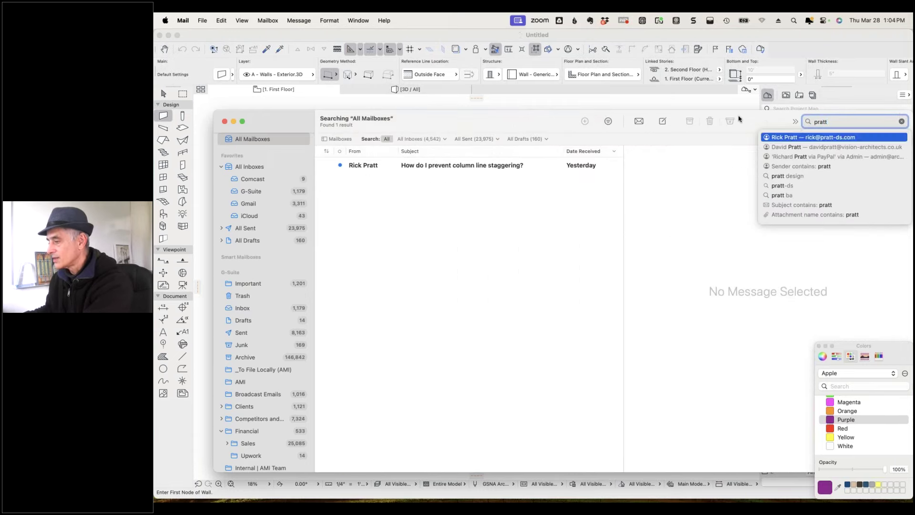
pyautogui.click(491, 165)
pyautogui.click(491, 165)
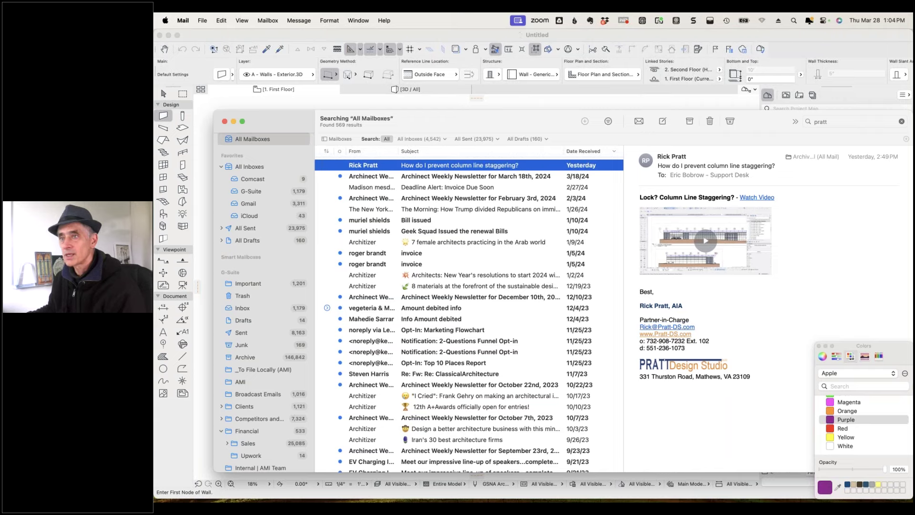
# Open the message's linked Loom video in Chrome.
pyautogui.press('super+Tab')
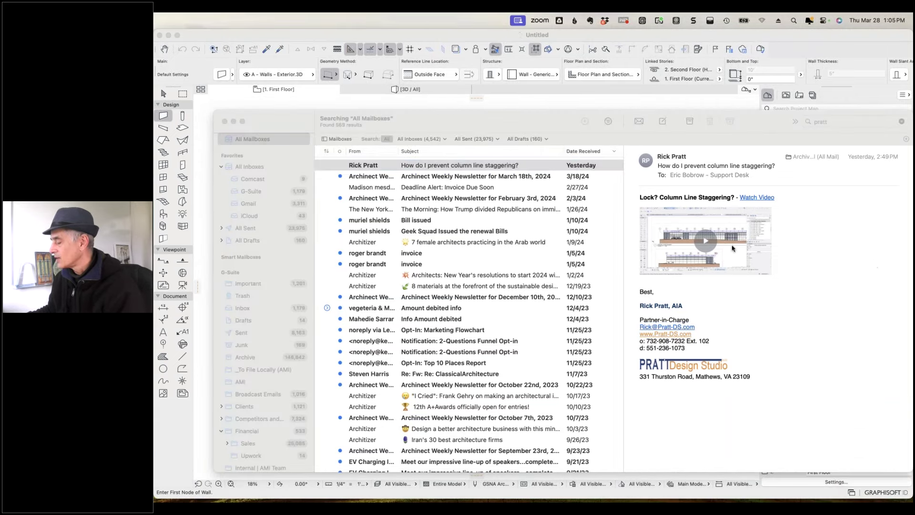
pyautogui.click(704, 244)
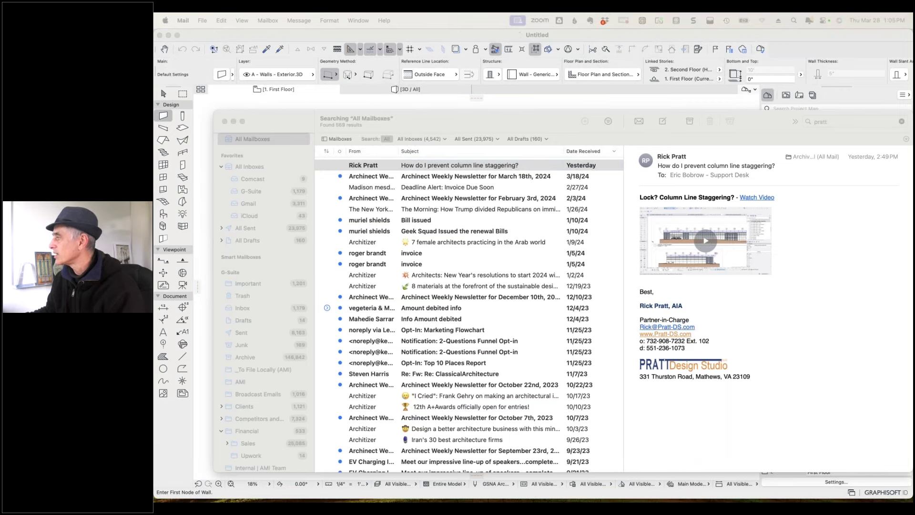
pyautogui.click(706, 241)
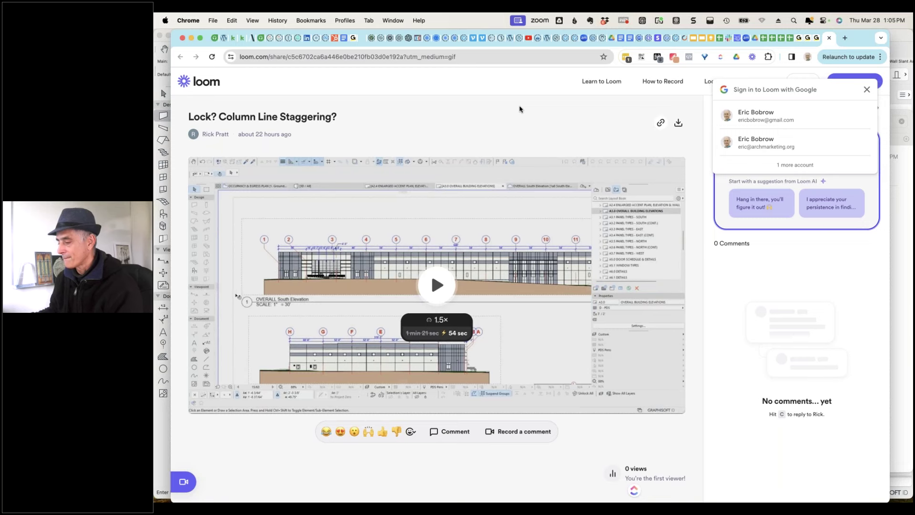
# Play the Lock? Column Line Staggering? video, pause it at 0:52, and switch toward Archicad 27.
pyautogui.click(466, 282)
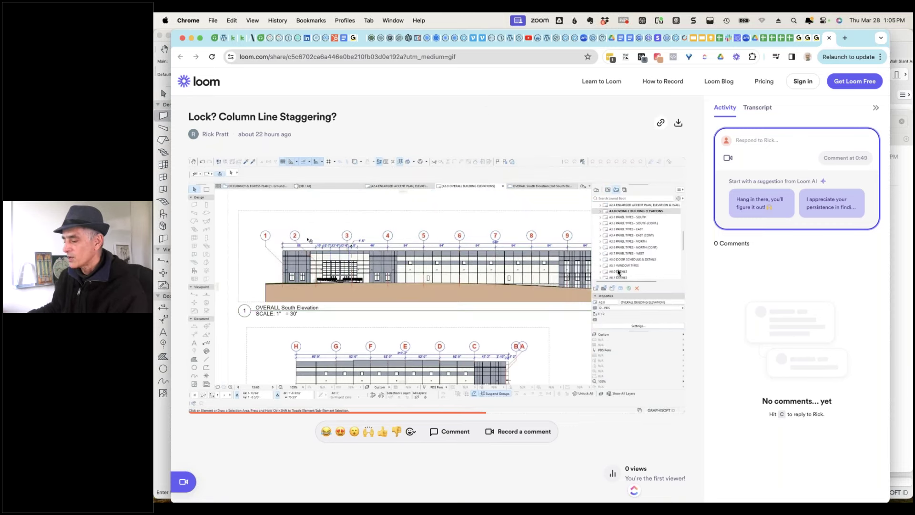
pyautogui.moveTo(221, 388)
pyautogui.click(199, 403)
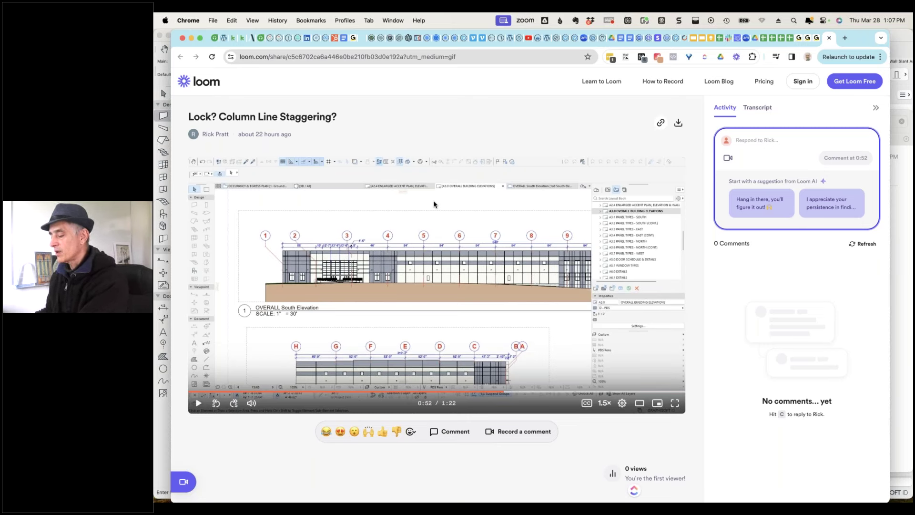
pyautogui.press('super+Tab')
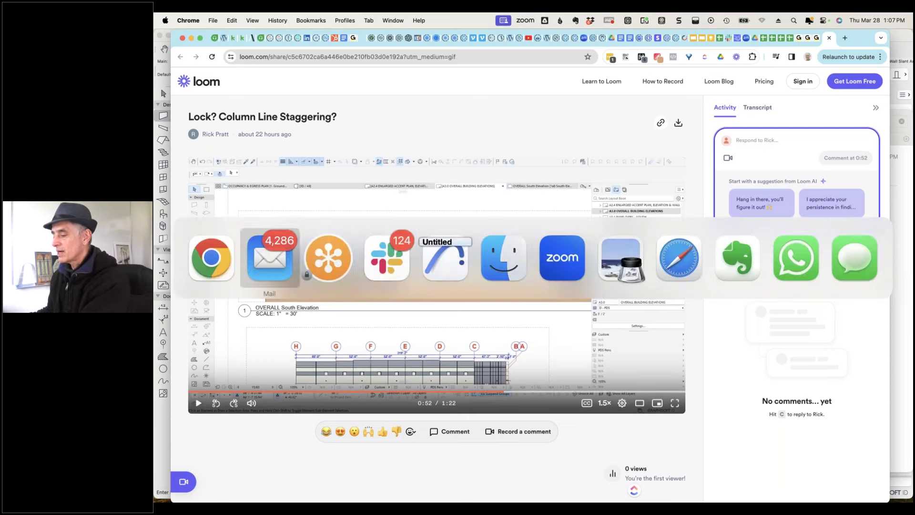
# Return to Archicad 27 and close the Profile Manager and Trace & Reference palettes.
pyautogui.click(434, 265)
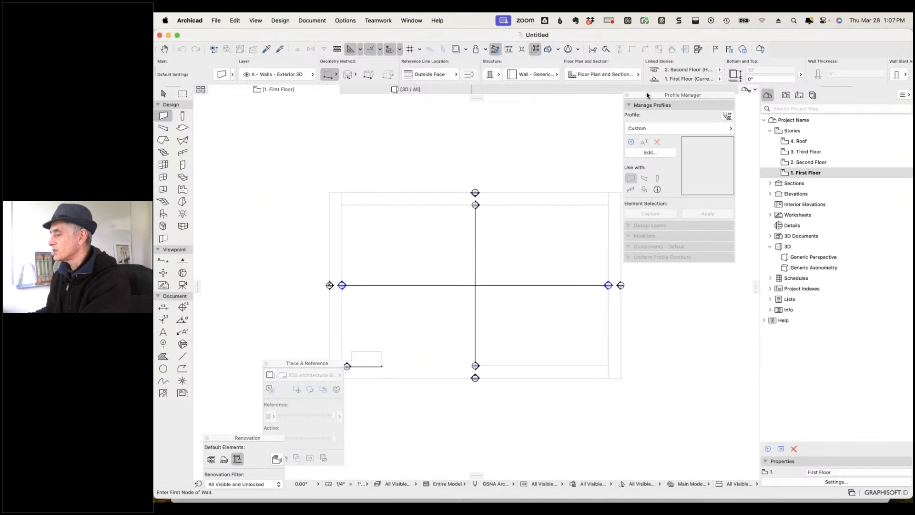
pyautogui.click(627, 95)
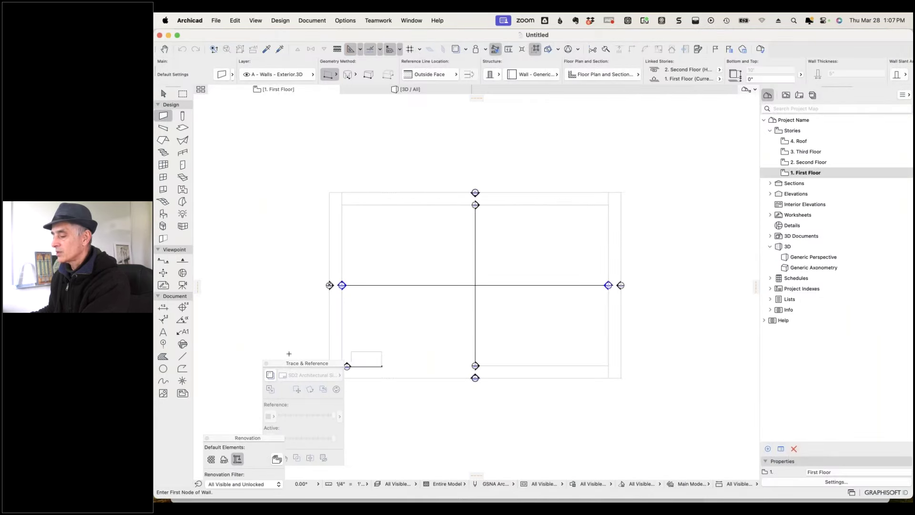
pyautogui.click(267, 363)
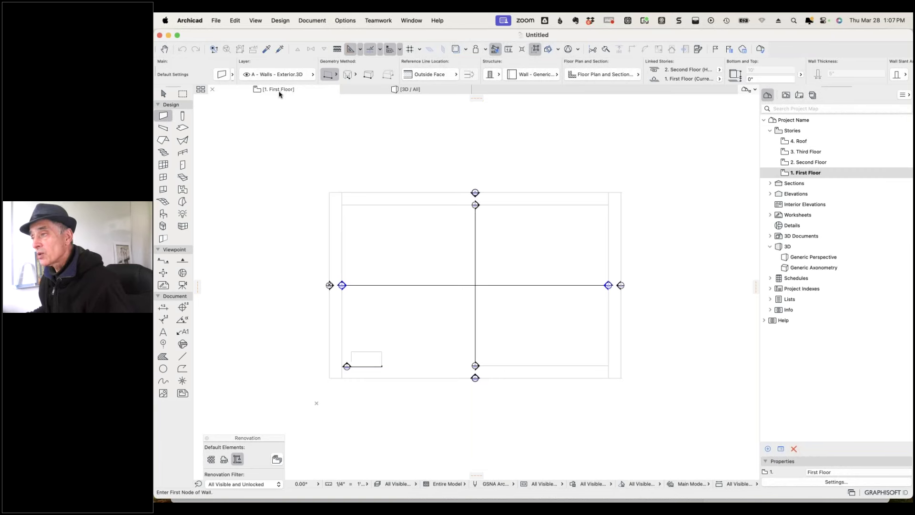
# Switch the Wall tool to PolyWall and draw the closed eight-corner stepped outline.
pyautogui.click(335, 77)
pyautogui.click(359, 82)
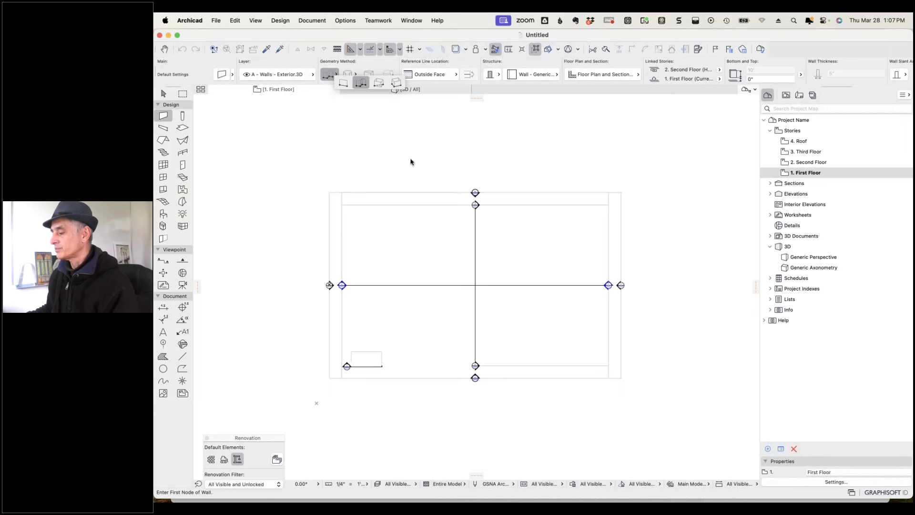
pyautogui.click(401, 236)
pyautogui.click(401, 297)
pyautogui.click(451, 297)
pyautogui.click(451, 348)
pyautogui.click(520, 348)
pyautogui.click(521, 323)
pyautogui.click(576, 324)
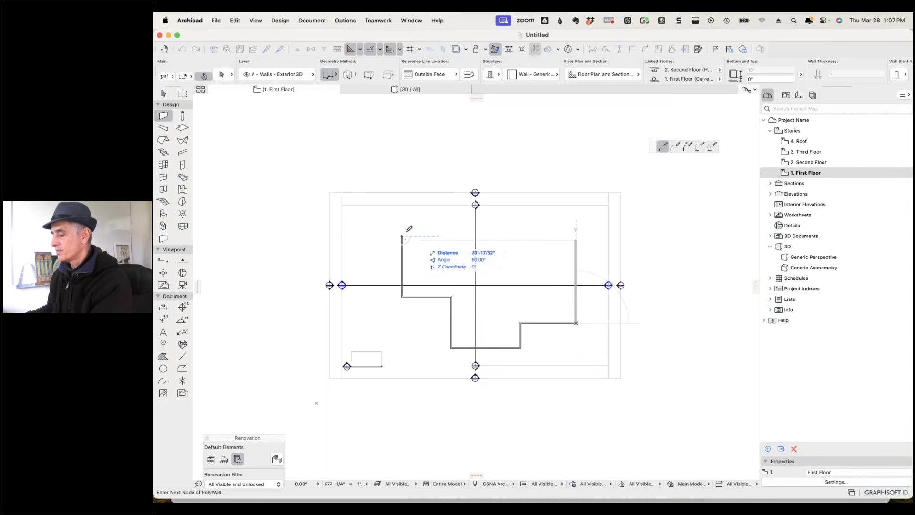
pyautogui.click(575, 236)
pyautogui.click(402, 236)
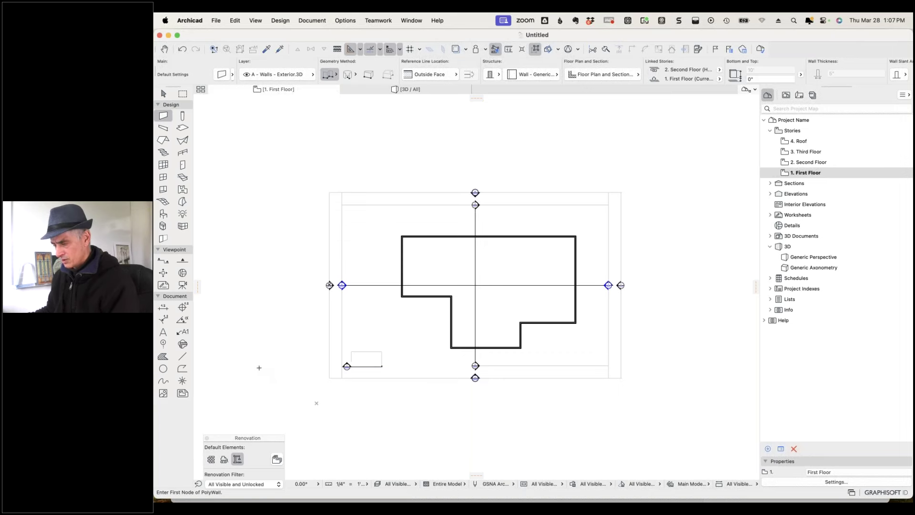
# Activate the Grid Element tool with A, B, C lettering.
pyautogui.click(163, 343)
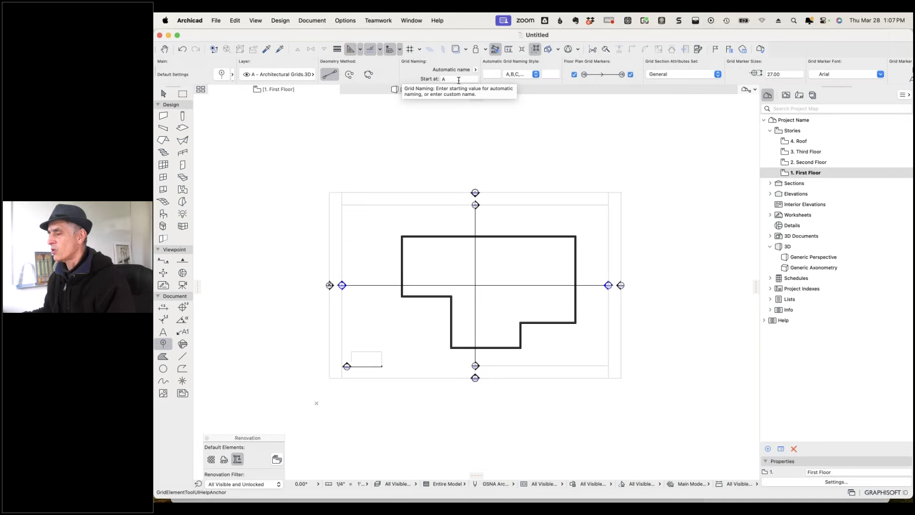
pyautogui.click(535, 74)
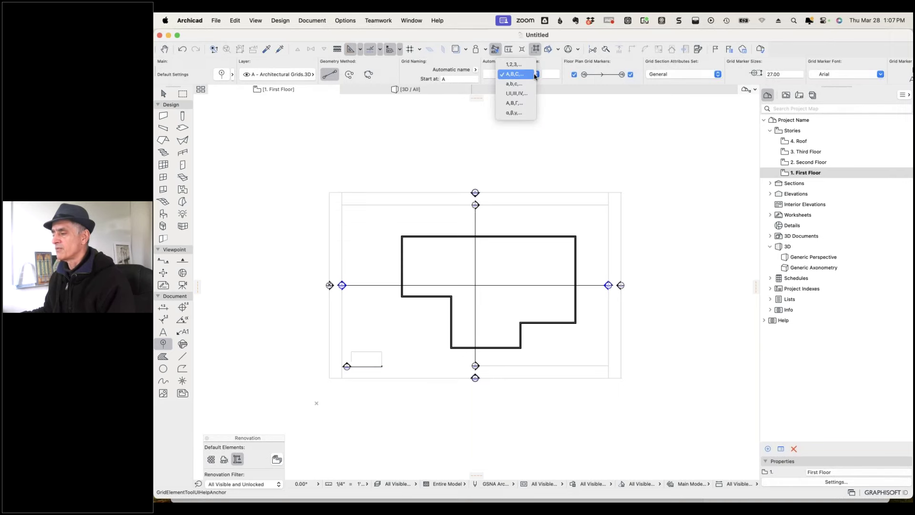
pyautogui.click(446, 61)
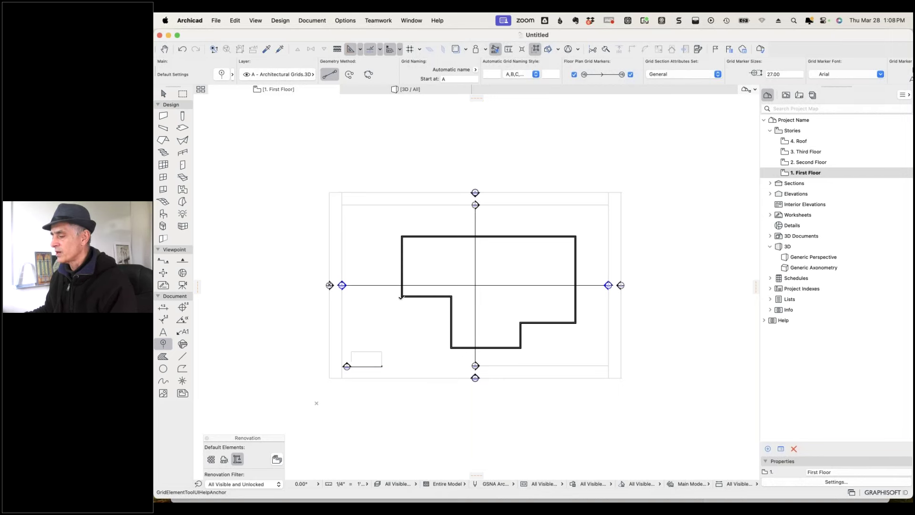
# Draw four vertical grid lines up from the outline's corners, then select grid line A.
pyautogui.click(402, 296)
pyautogui.click(402, 234)
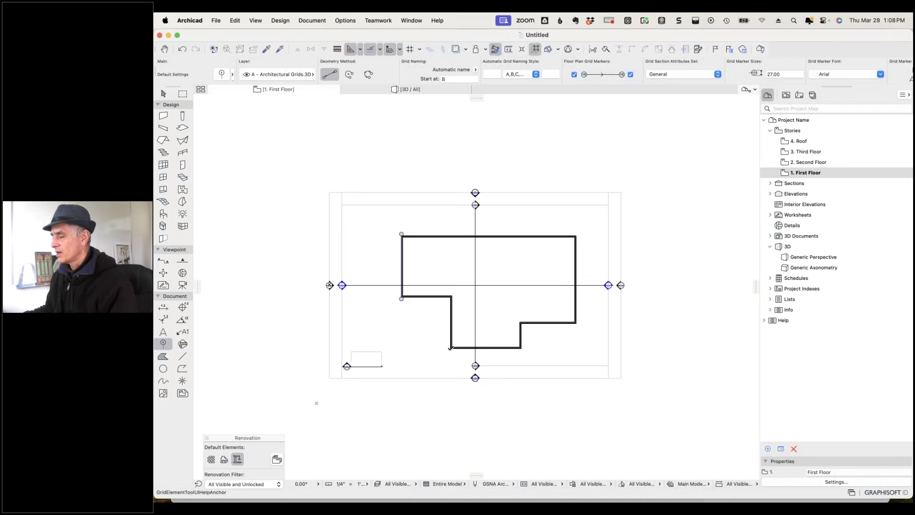
pyautogui.click(451, 348)
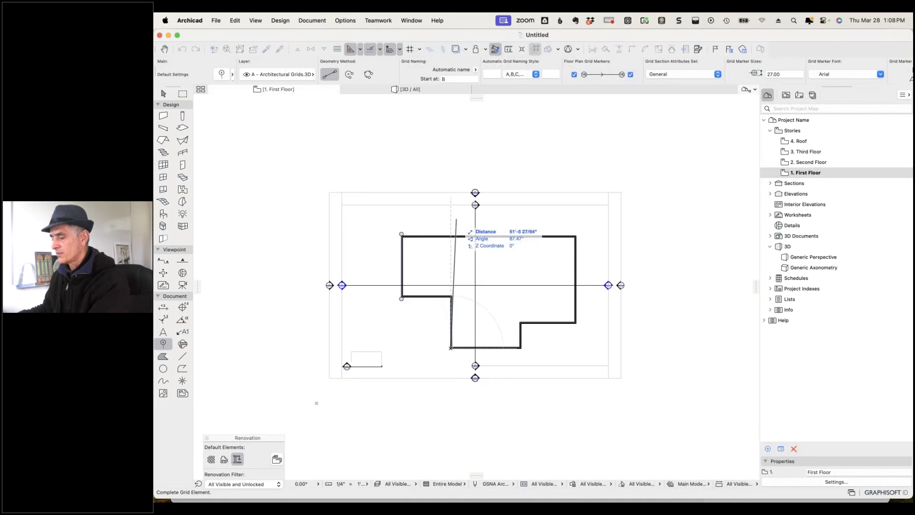
pyautogui.click(451, 214)
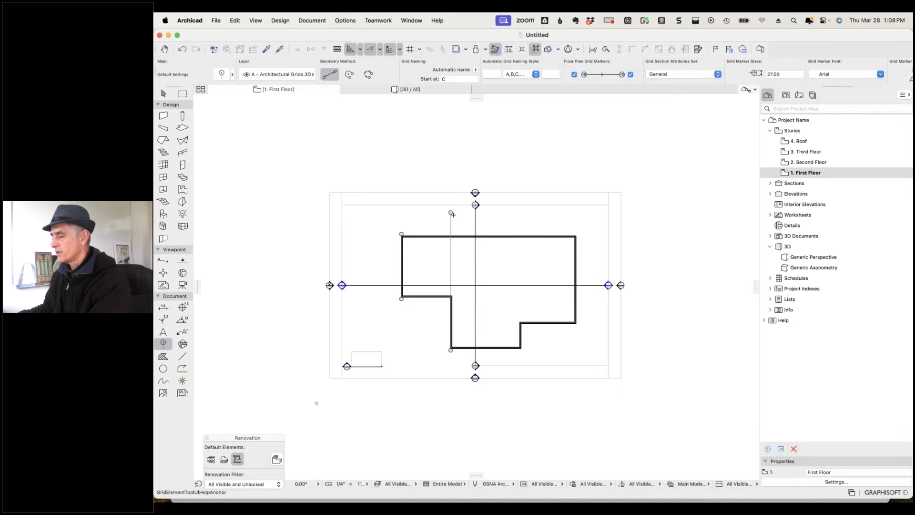
pyautogui.click(521, 348)
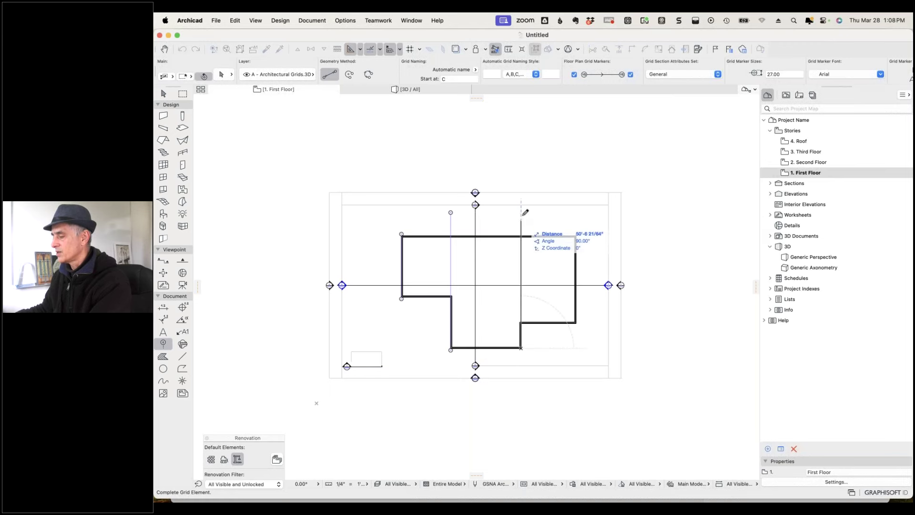
pyautogui.click(451, 213)
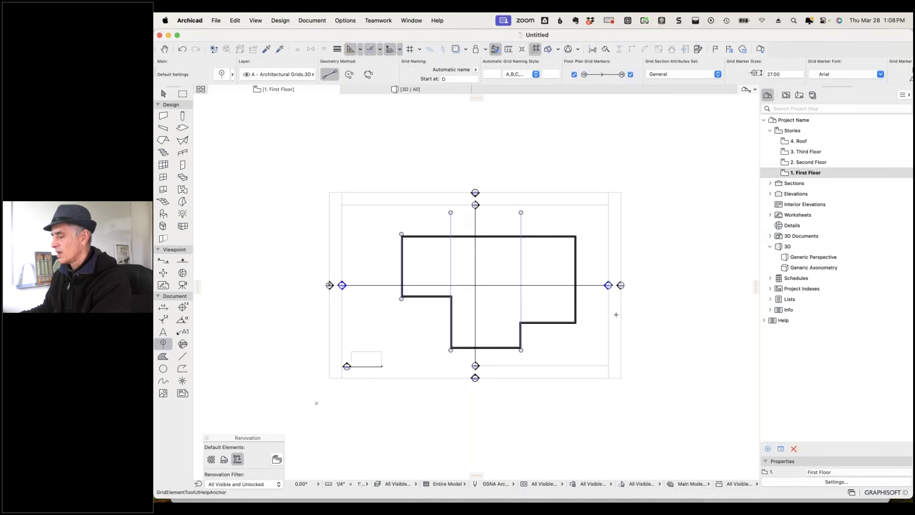
pyautogui.click(577, 325)
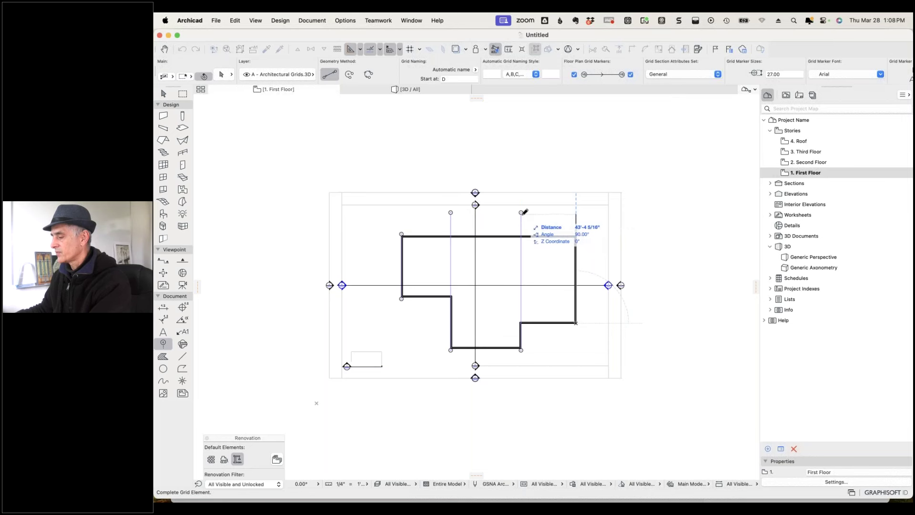
pyautogui.click(522, 213)
pyautogui.keyDown('shift'); pyautogui.click(403, 286); pyautogui.keyUp('shift')
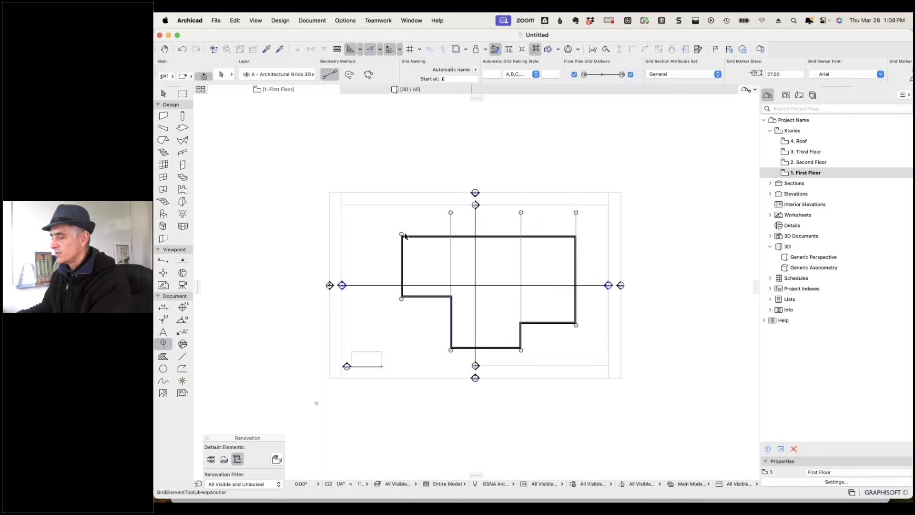
# Zoom in and stagger grid line A's bottom marker to the right of the left wall.
pyautogui.click(403, 286)
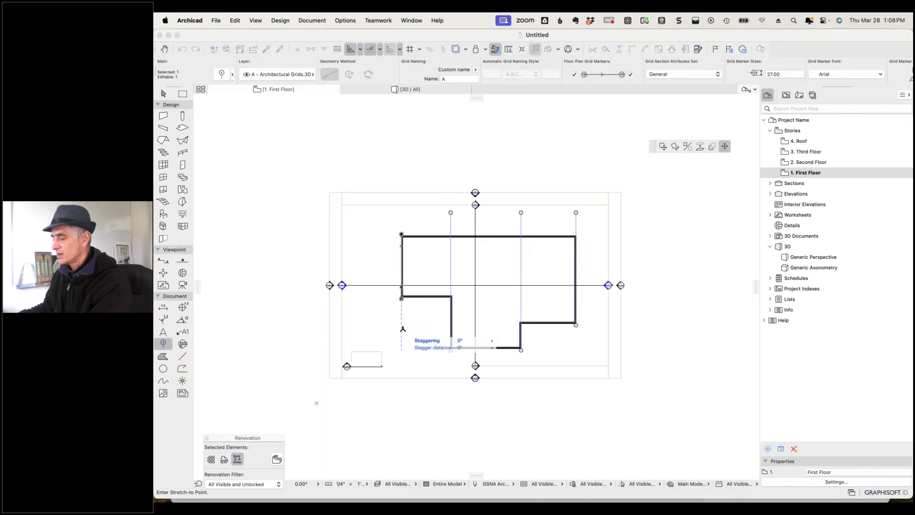
pyautogui.press('Escape')
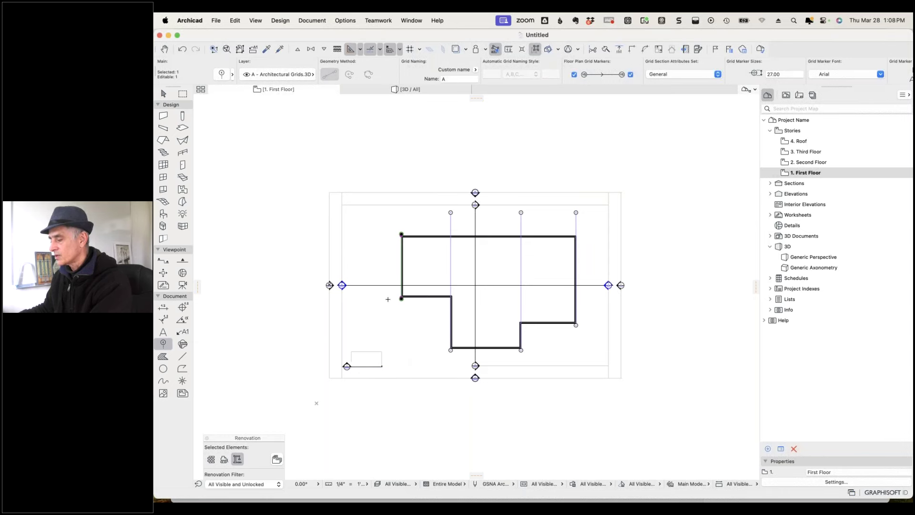
pyautogui.scroll(10, 388, 299)
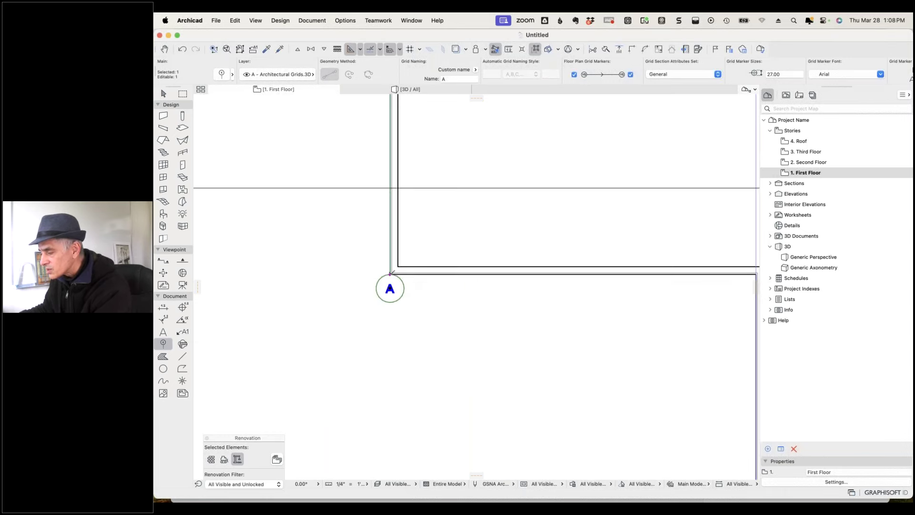
pyautogui.click(391, 273)
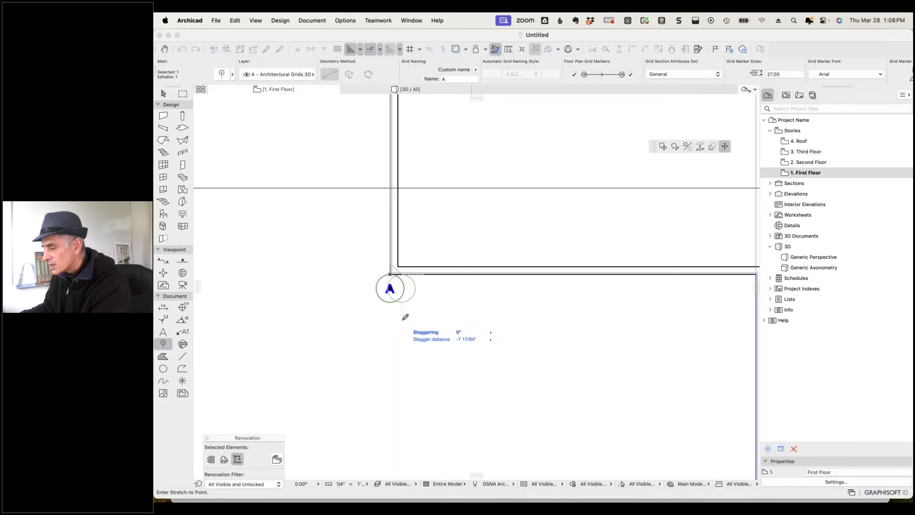
pyautogui.click(431, 274)
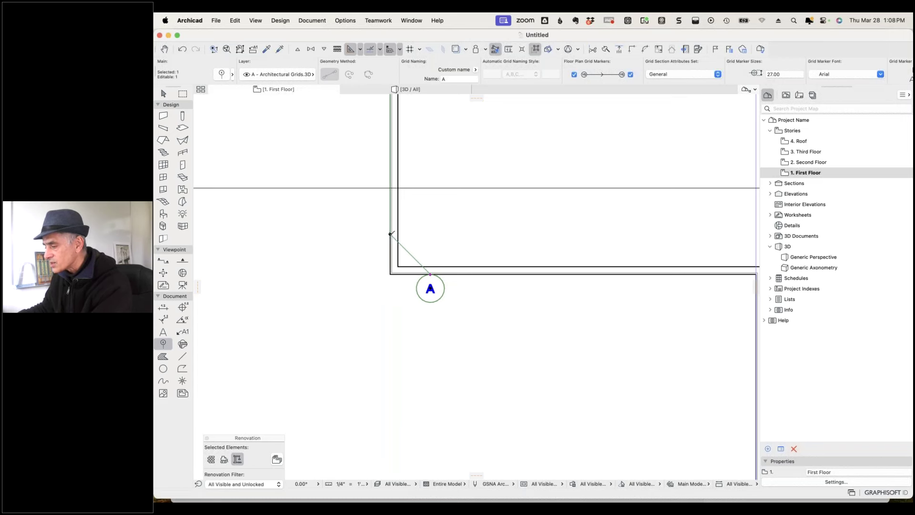
pyautogui.click(391, 234)
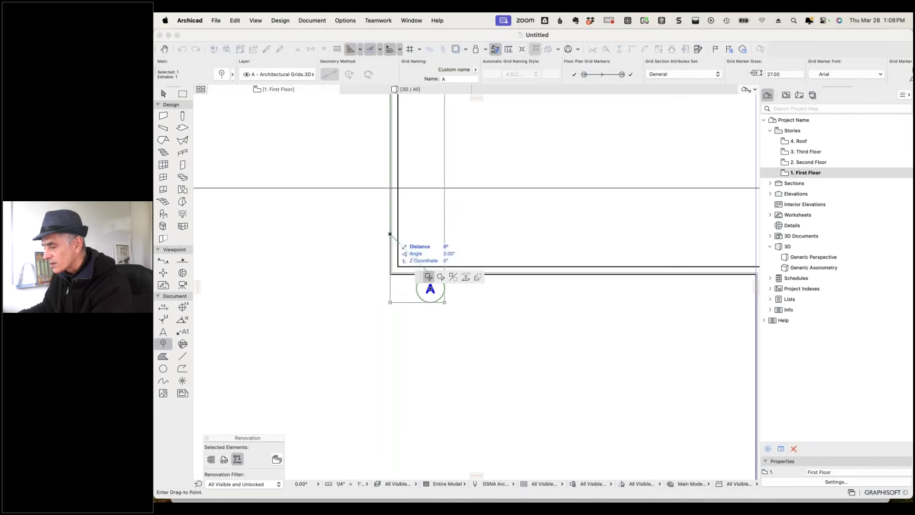
pyautogui.click(390, 233)
# Adjust grid line A's top marker and segment so it runs only along the left wall.
pyautogui.scroll(-3, 405, 247)
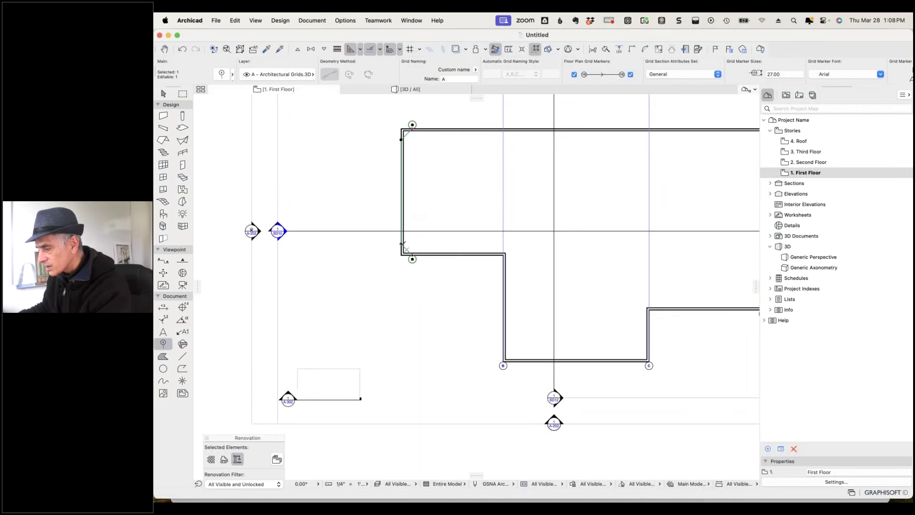
pyautogui.click(414, 252)
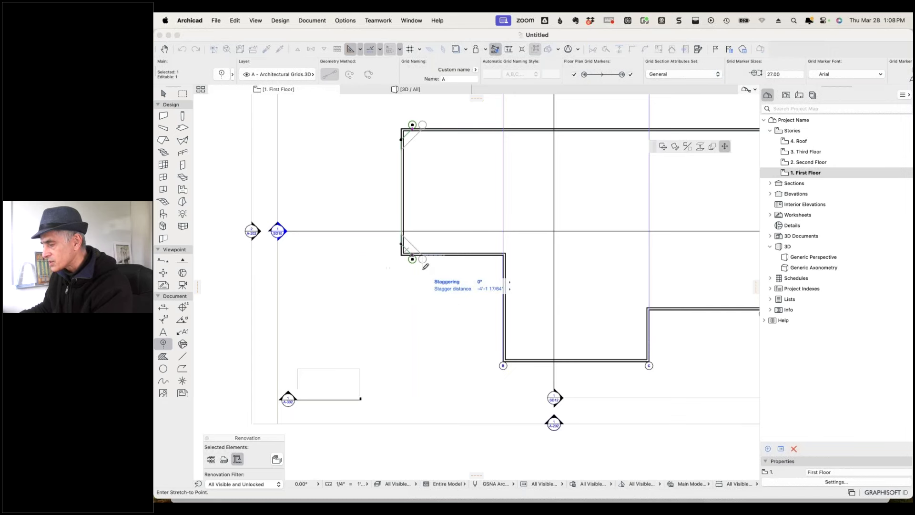
pyautogui.click(406, 250)
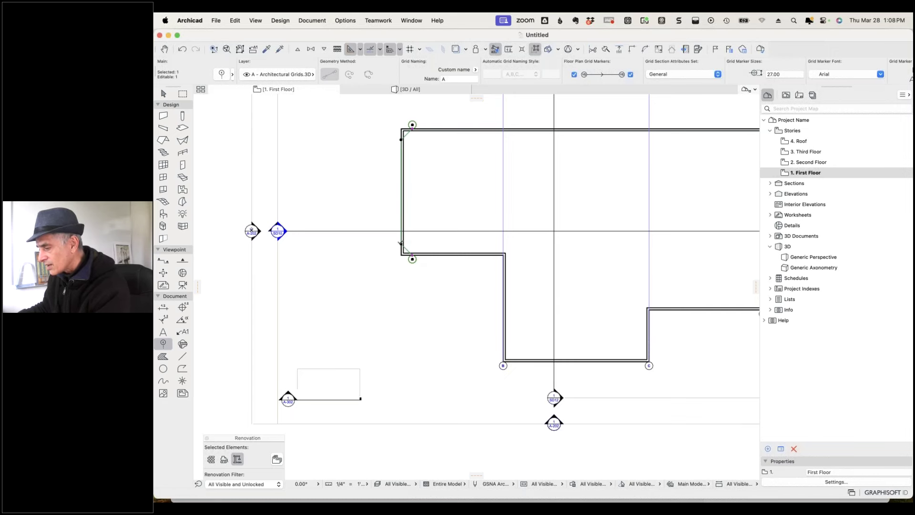
pyautogui.click(401, 244)
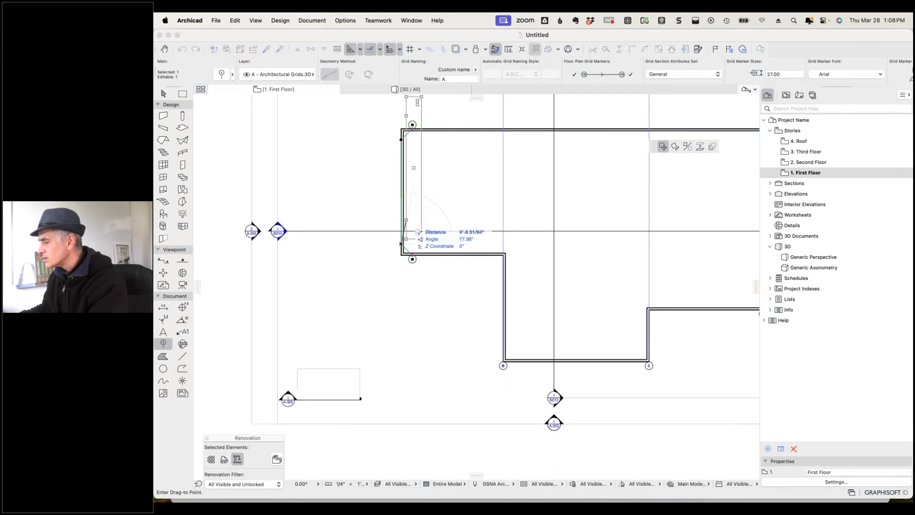
pyautogui.click(413, 259)
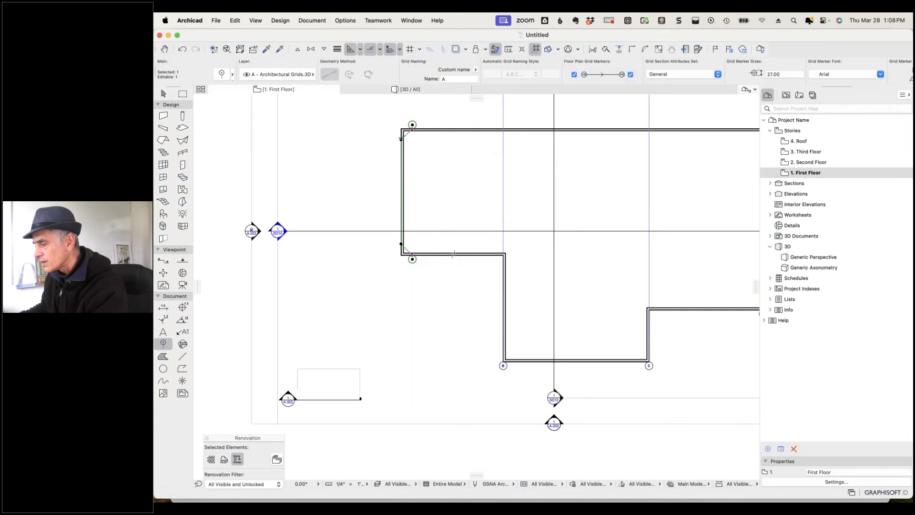
pyautogui.click(401, 139)
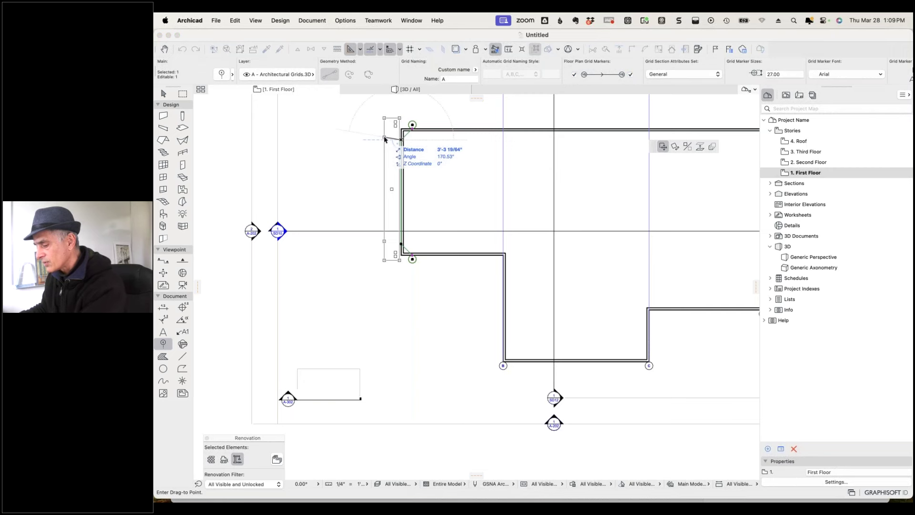
pyautogui.press('Escape')
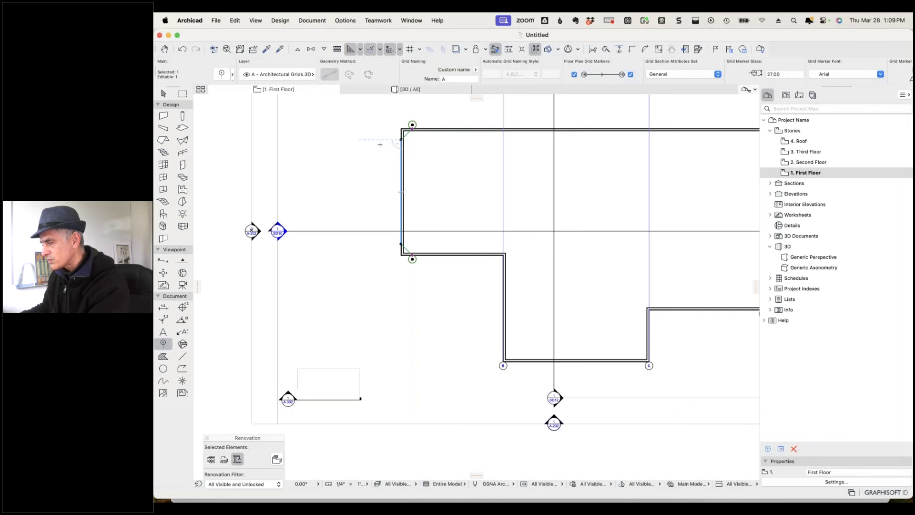
# Cancel a stretch of grid line A and delete it, leaving only grid lines B, C and D.
pyautogui.click(236, 21)
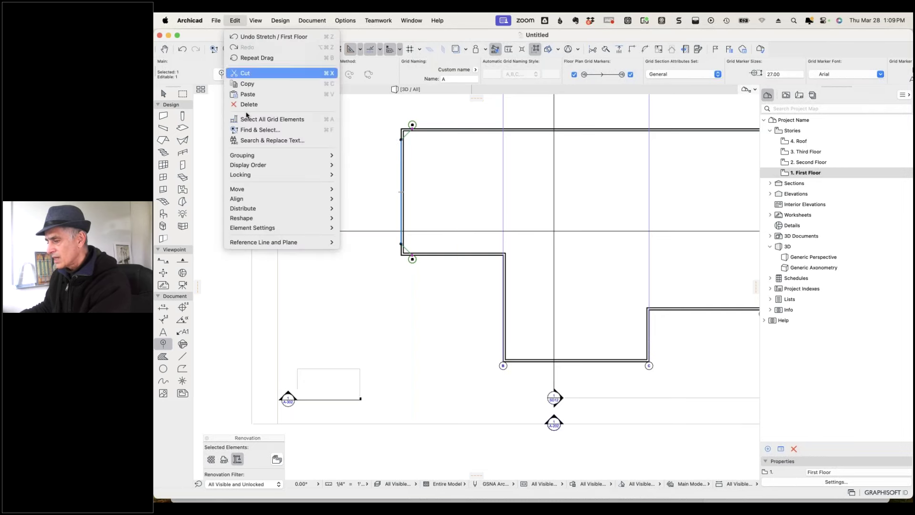
pyautogui.moveTo(241, 206)
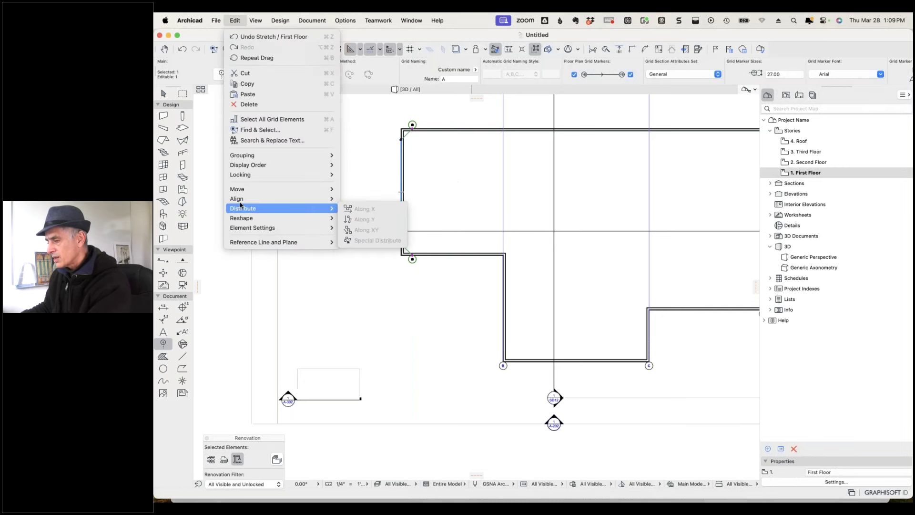
pyautogui.click(403, 230)
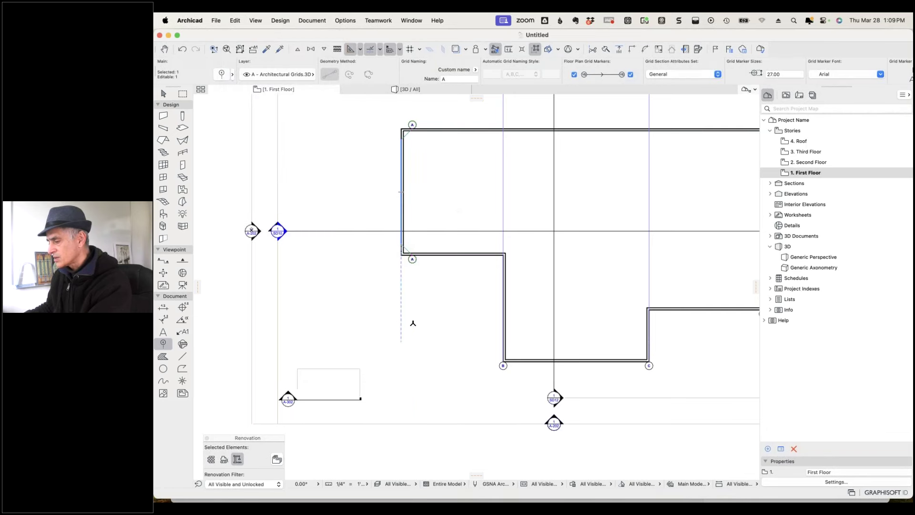
pyautogui.press('Escape')
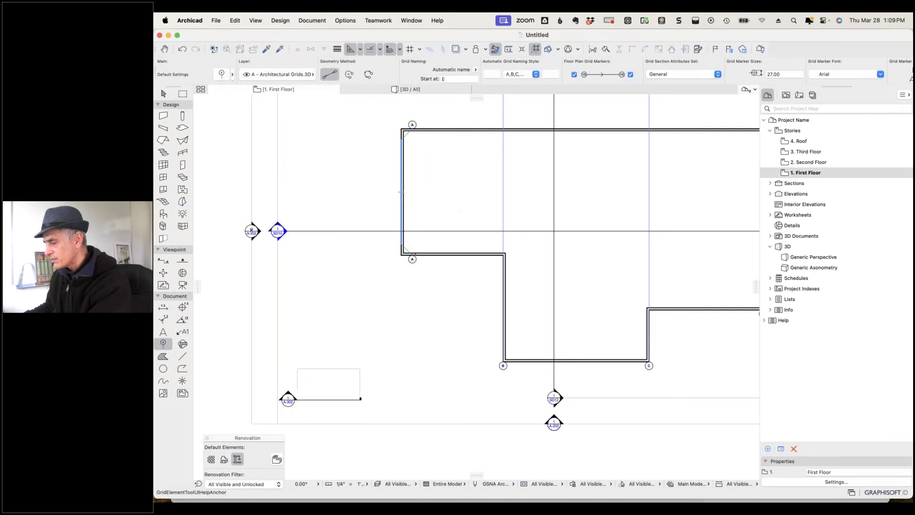
pyautogui.press('super+z')
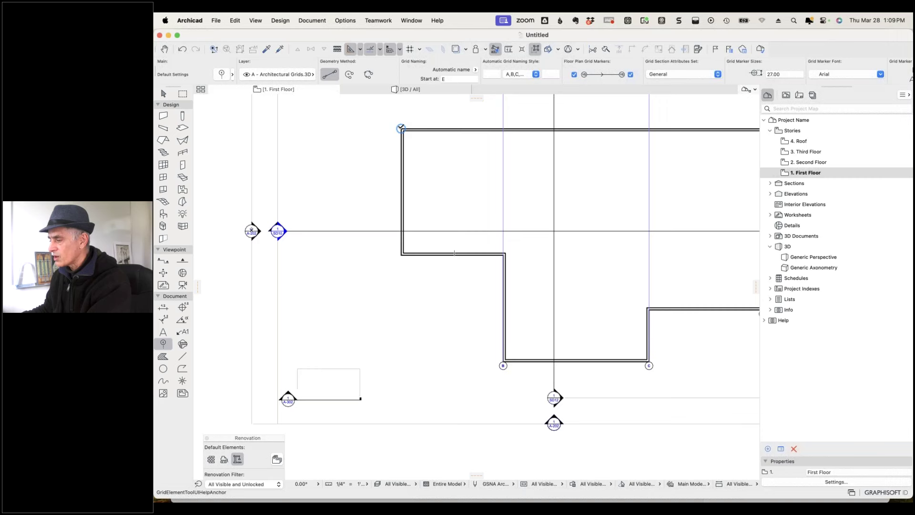
# Draw vertical grid line E from the left wall's top-left corner down past the plan.
pyautogui.scroll(-3, 416, 138)
pyautogui.scroll(-1, 416, 137)
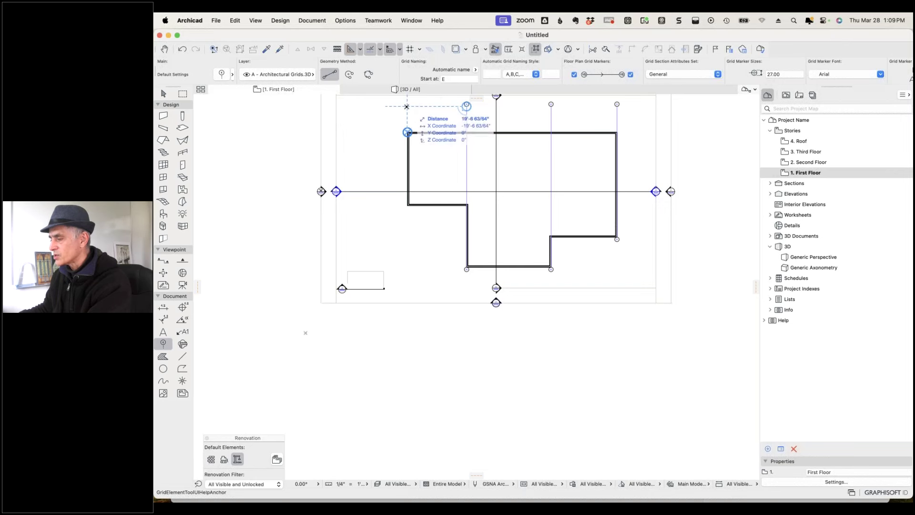
pyautogui.click(407, 132)
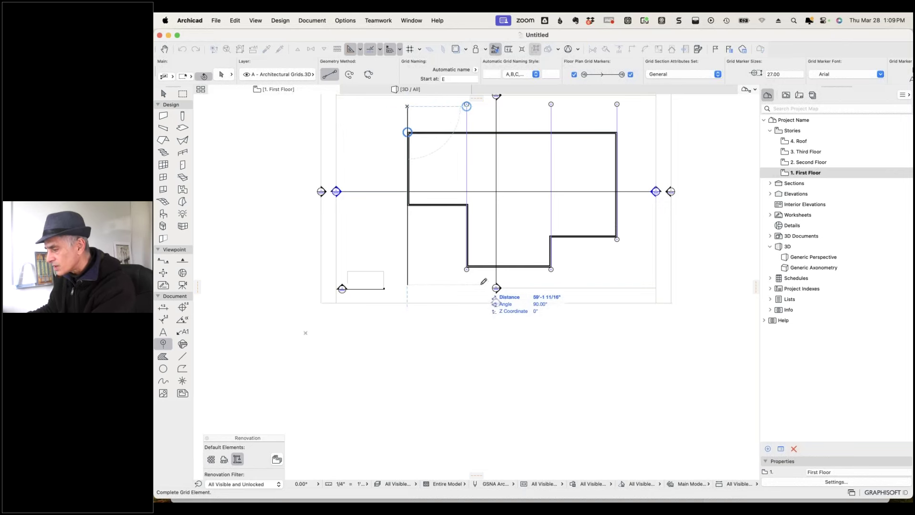
pyautogui.click(407, 324)
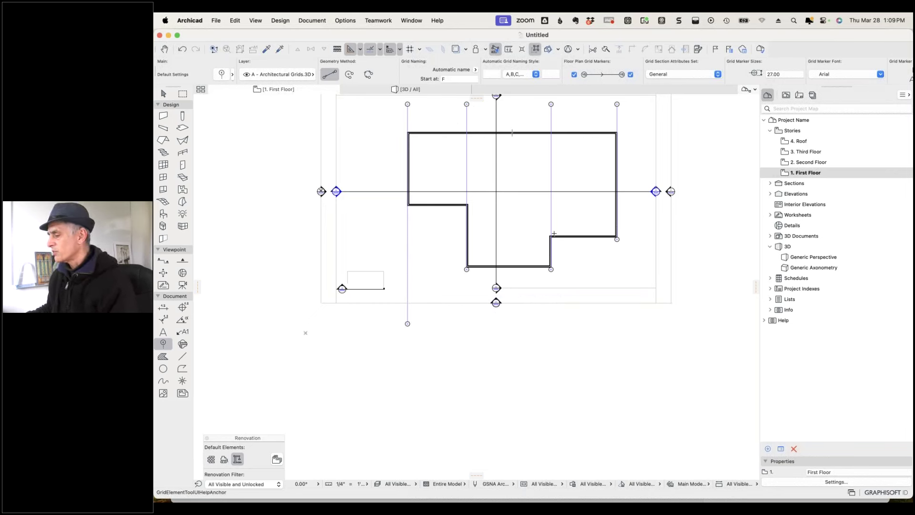
# Open Building Section A in a new tab via Open with Current View Settings, then return to 1. First Floor.
pyautogui.click(592, 194)
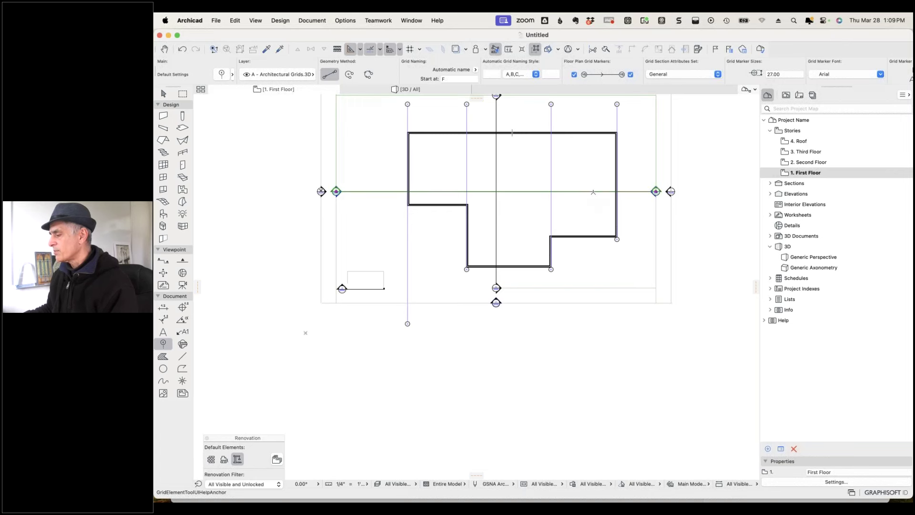
pyautogui.rightClick(593, 191)
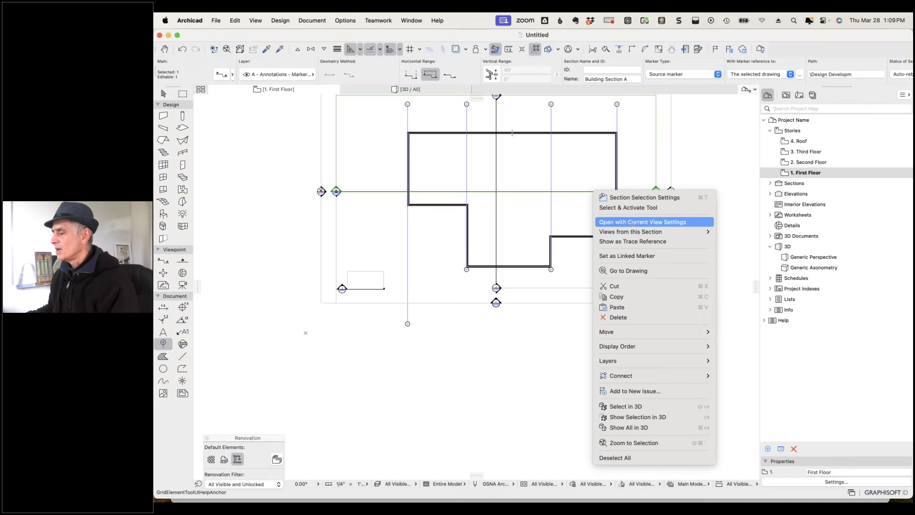
pyautogui.click(633, 222)
pyautogui.scroll(2, 401, 308)
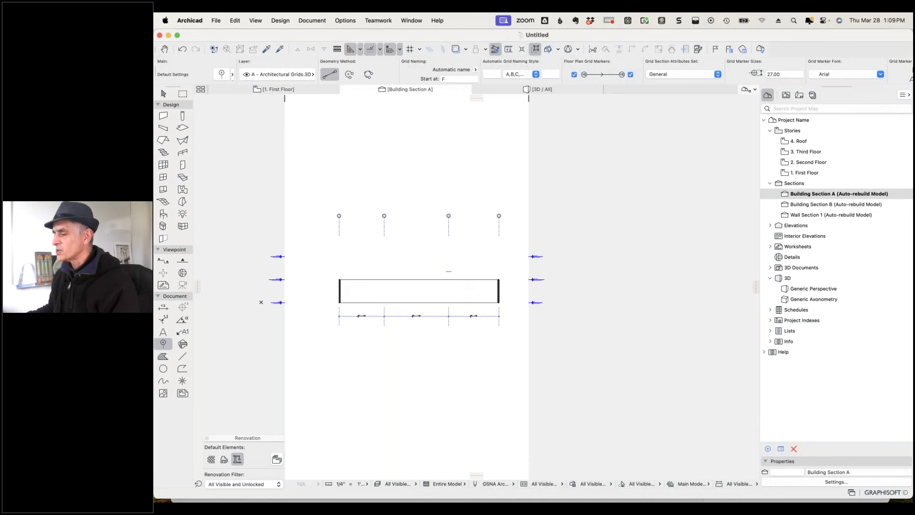
pyautogui.click(307, 90)
pyautogui.press('Escape')
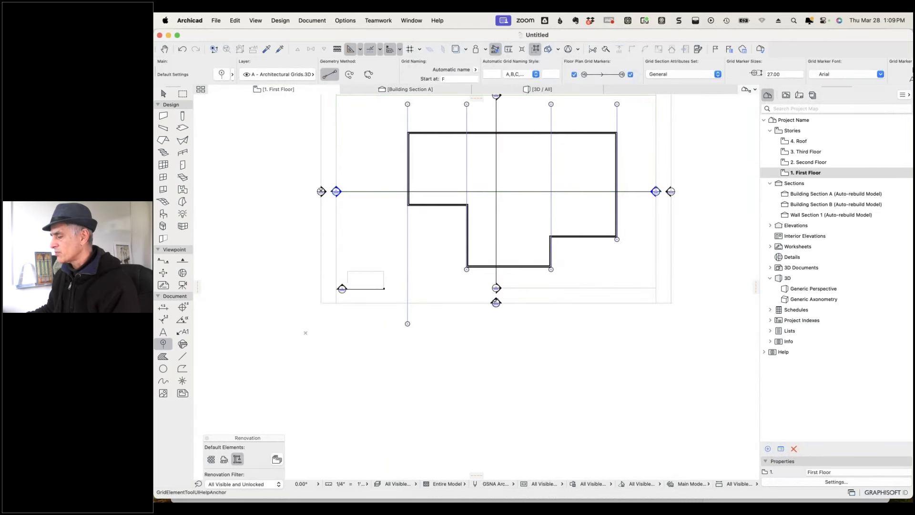
# Open the CD South Elevation with current view settings from the bottom elevation marker.
pyautogui.rightClick(497, 303)
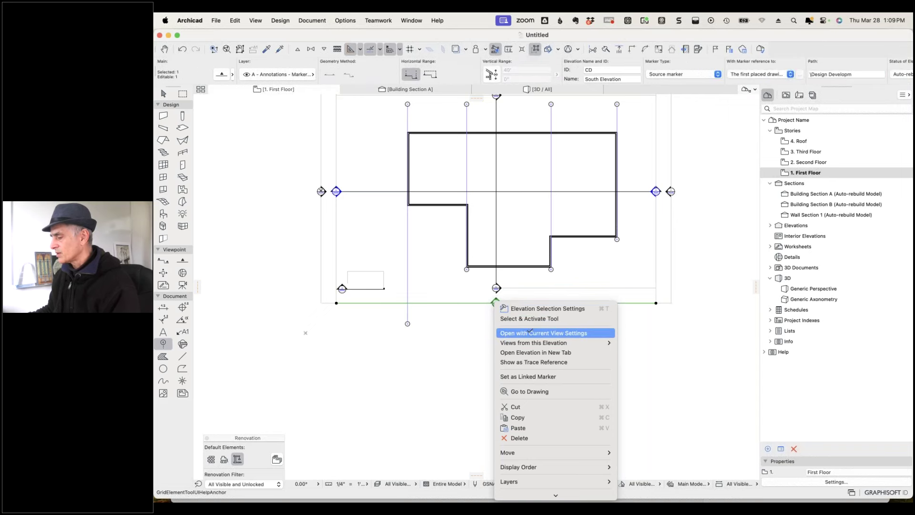
pyautogui.click(531, 332)
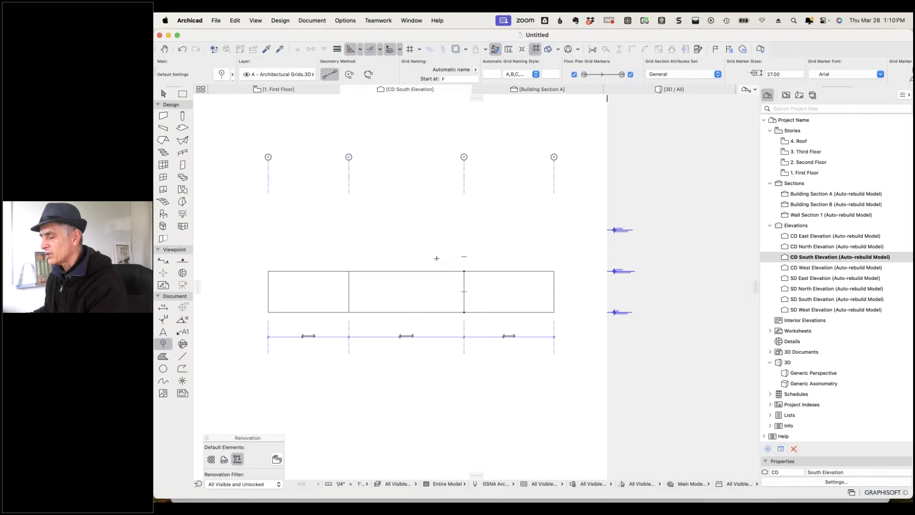
# Select the leftmost grid line and stretch it, lowering its top marker and extending it downward.
pyautogui.click(268, 176)
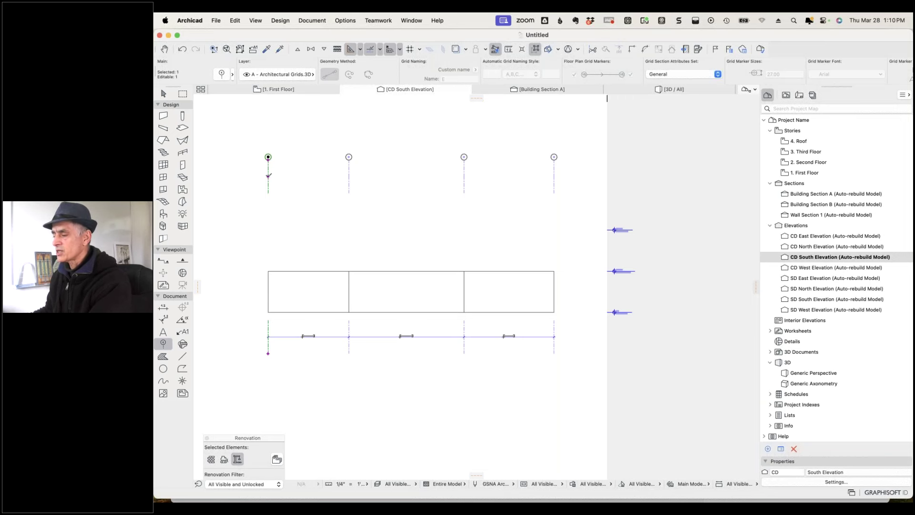
pyautogui.moveTo(270, 175); pyautogui.dragTo(268, 242)
pyautogui.moveTo(268, 157); pyautogui.dragTo(268, 212)
pyautogui.moveTo(268, 281); pyautogui.dragTo(268, 249)
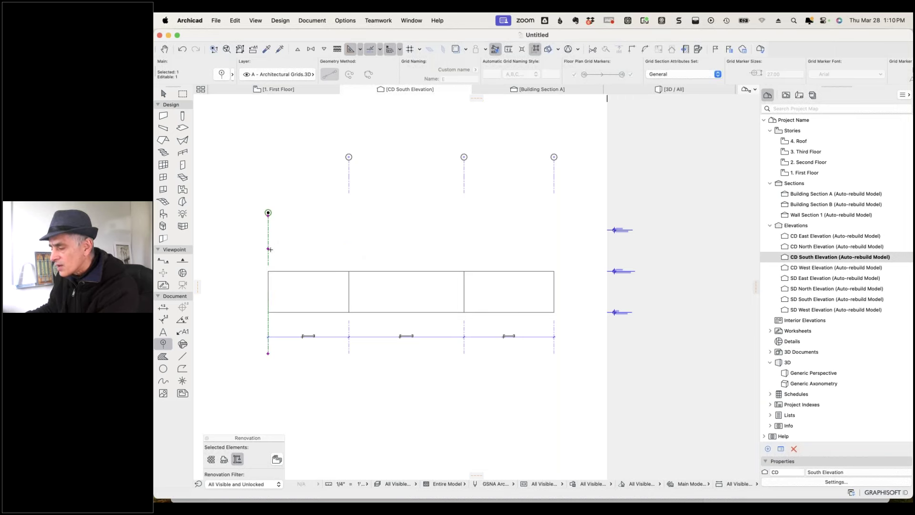
pyautogui.scroll(5, 270, 246)
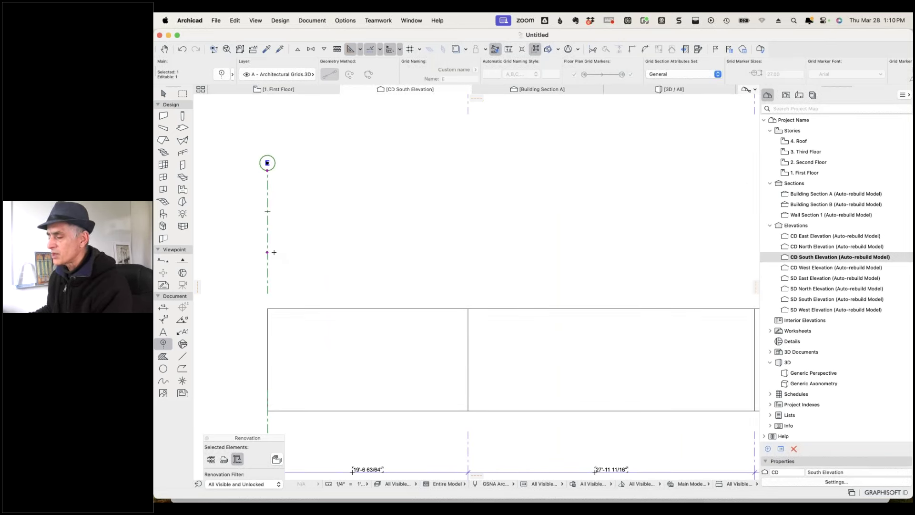
pyautogui.moveTo(268, 251); pyautogui.dragTo(267, 280)
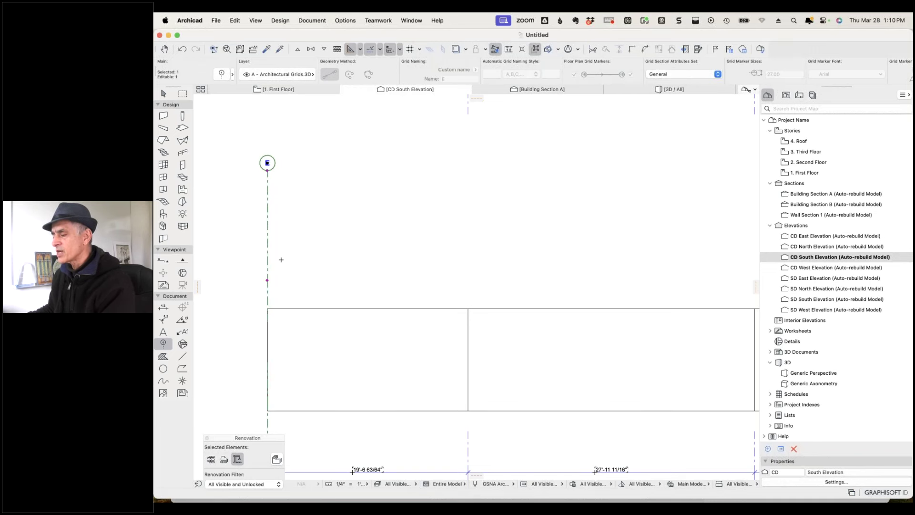
# Shorten the grid line to its bubble and offset the top bubble left with a staggered leader.
pyautogui.click(273, 170)
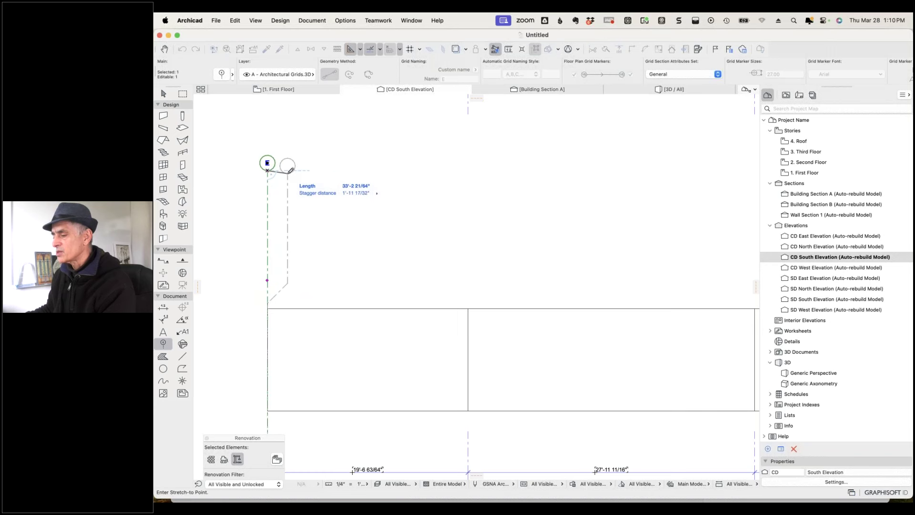
pyautogui.click(268, 225)
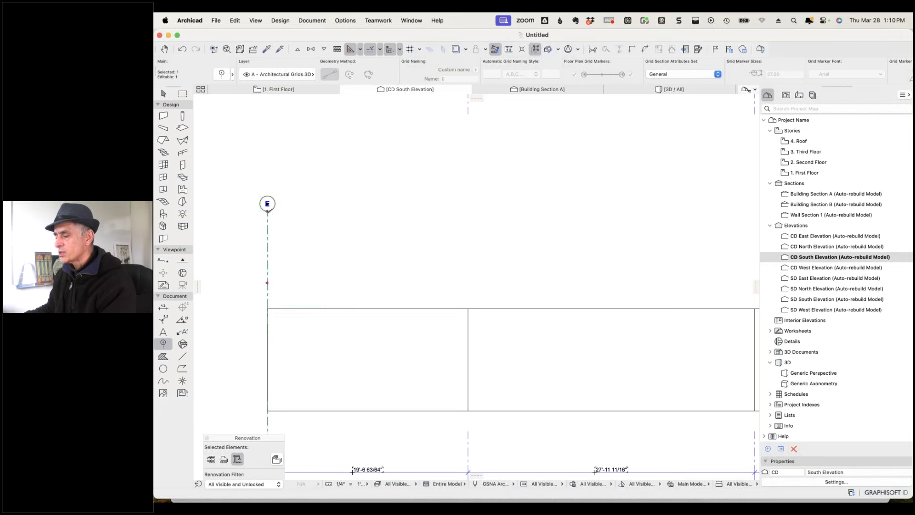
pyautogui.click(268, 210)
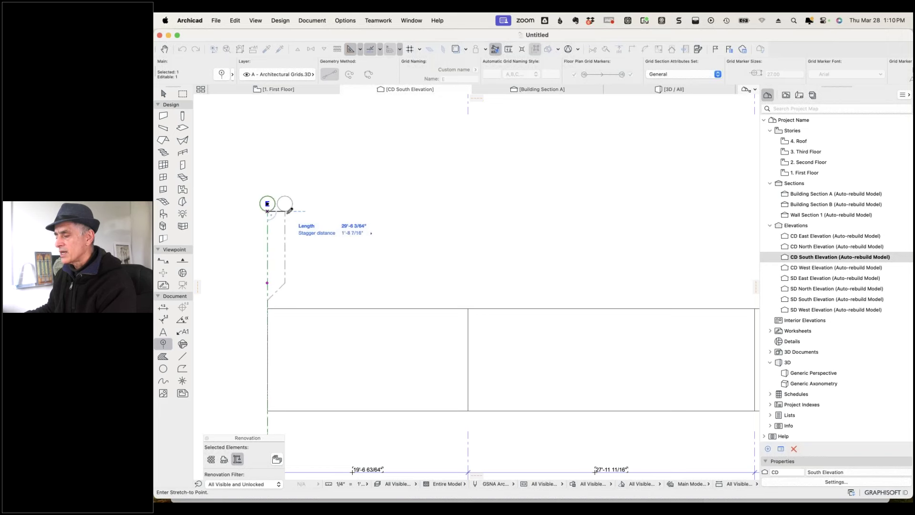
pyautogui.click(245, 205)
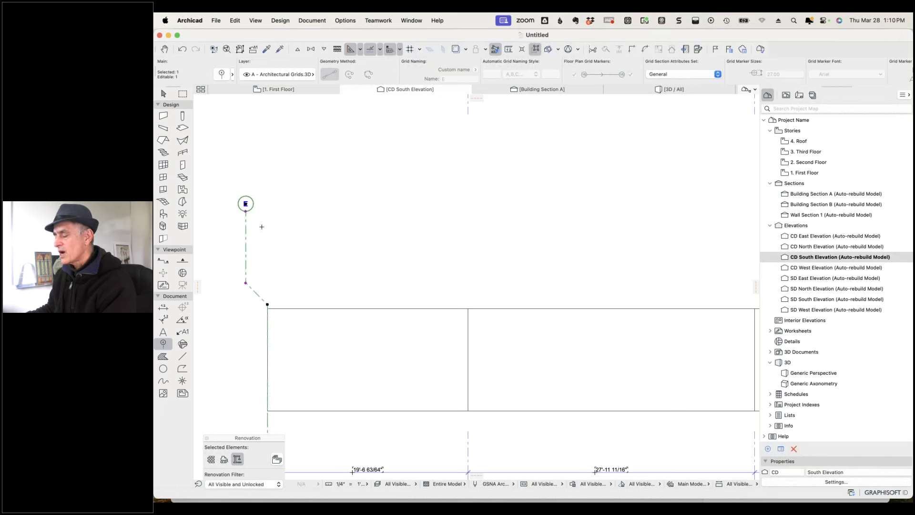
pyautogui.scroll(-5, 262, 226)
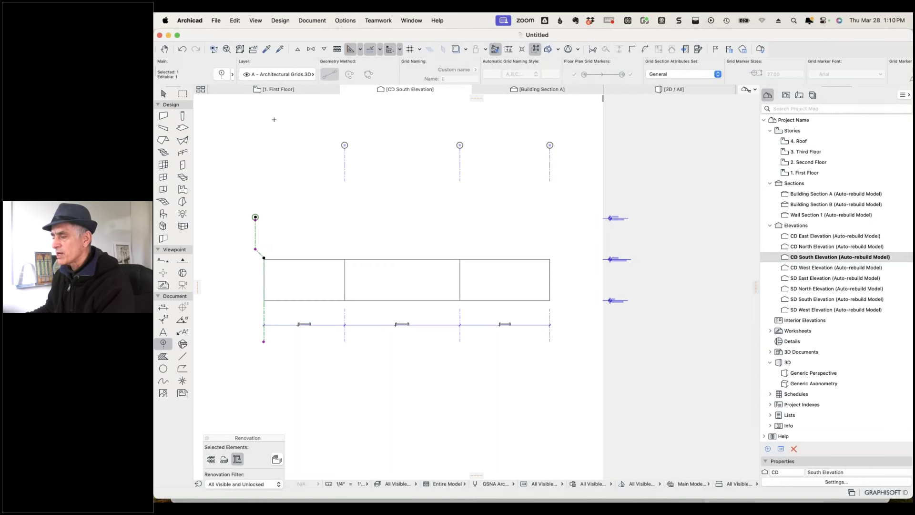
# Shift the top bubble left on a kinked leader and open the grid line's selection settings.
pyautogui.click(278, 90)
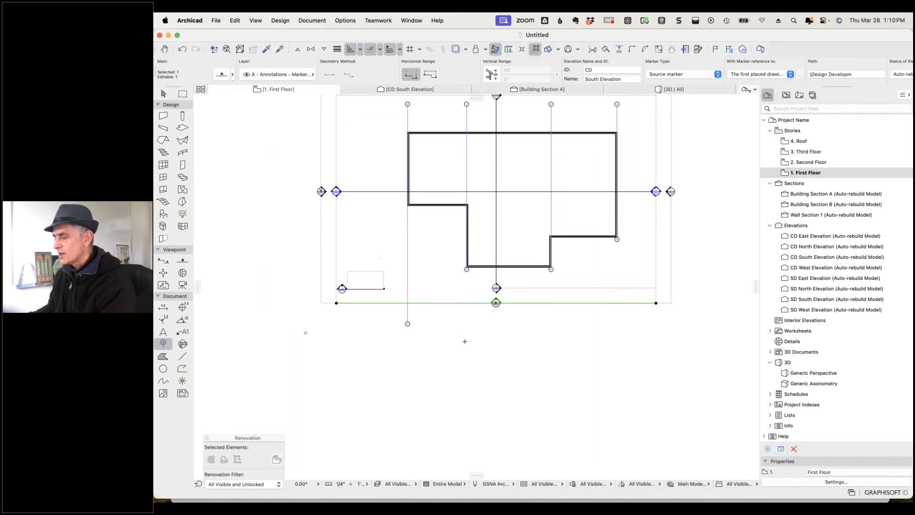
pyautogui.press('Escape')
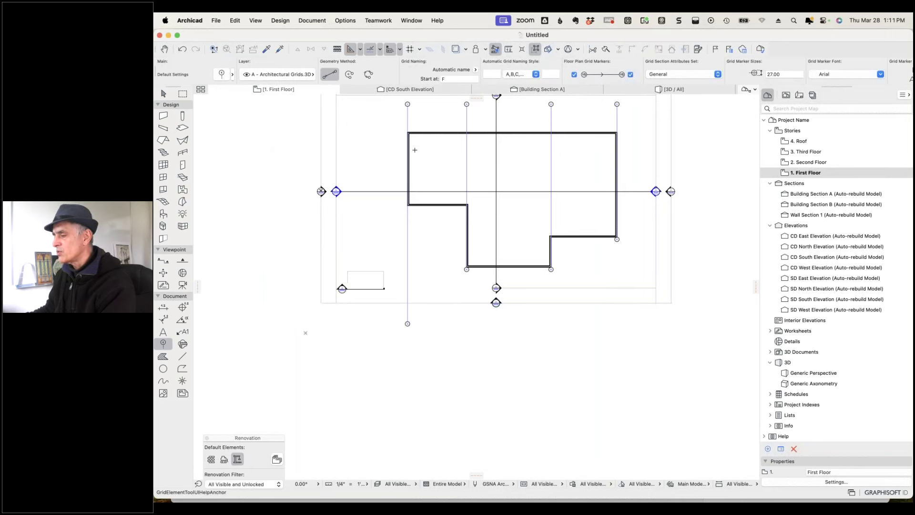
pyautogui.click(409, 89)
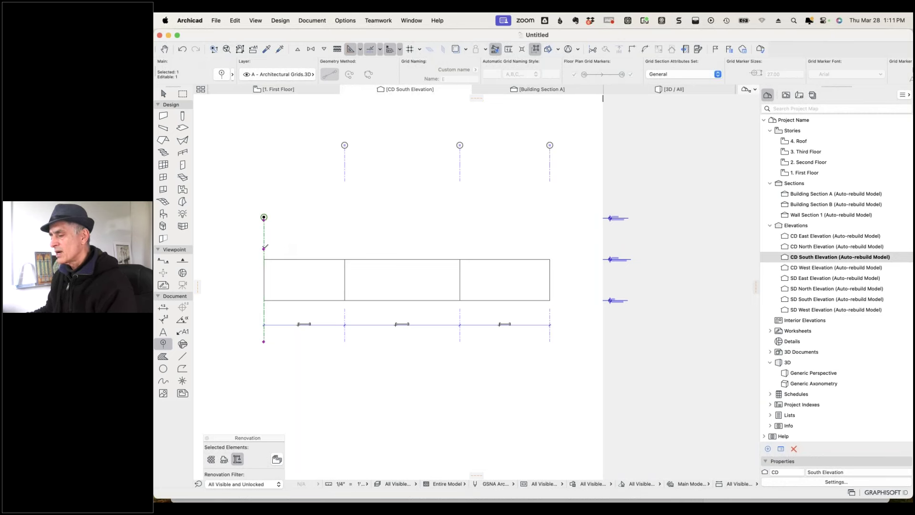
pyautogui.moveTo(264, 217); pyautogui.dragTo(242, 217)
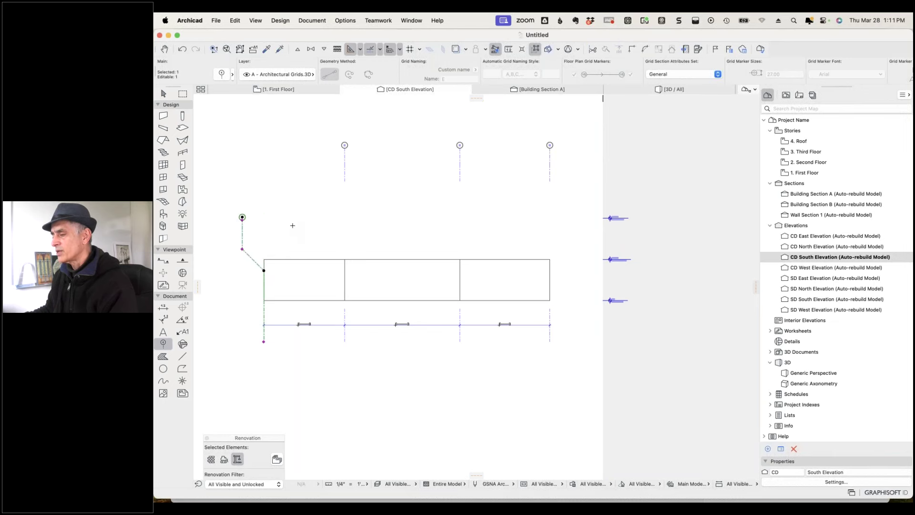
pyautogui.click(302, 93)
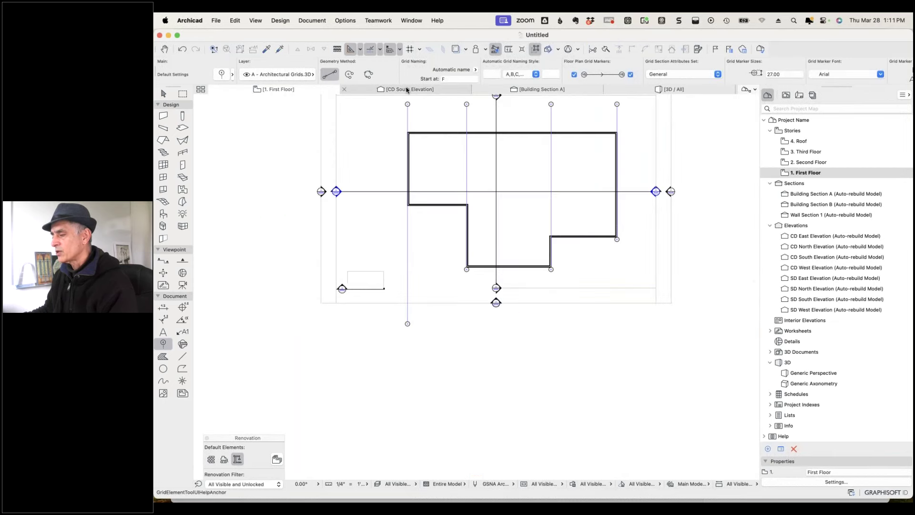
pyautogui.click(404, 90)
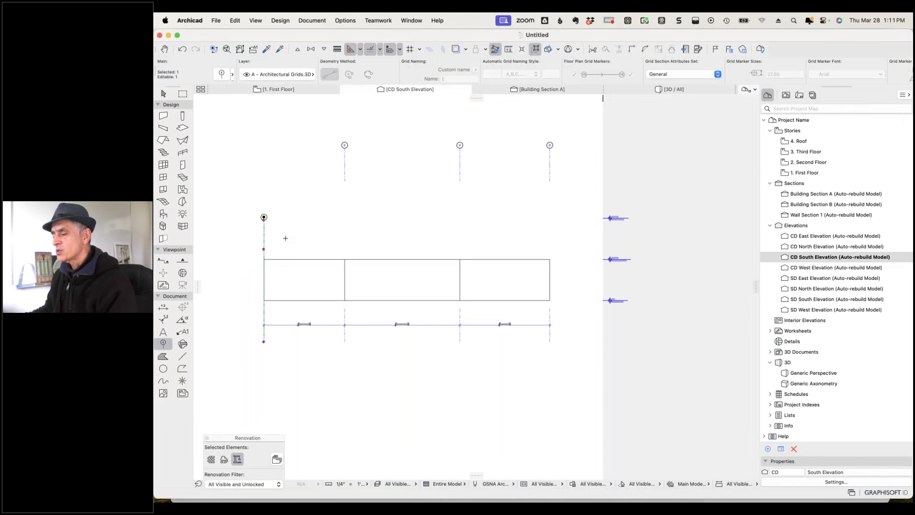
pyautogui.click(228, 75)
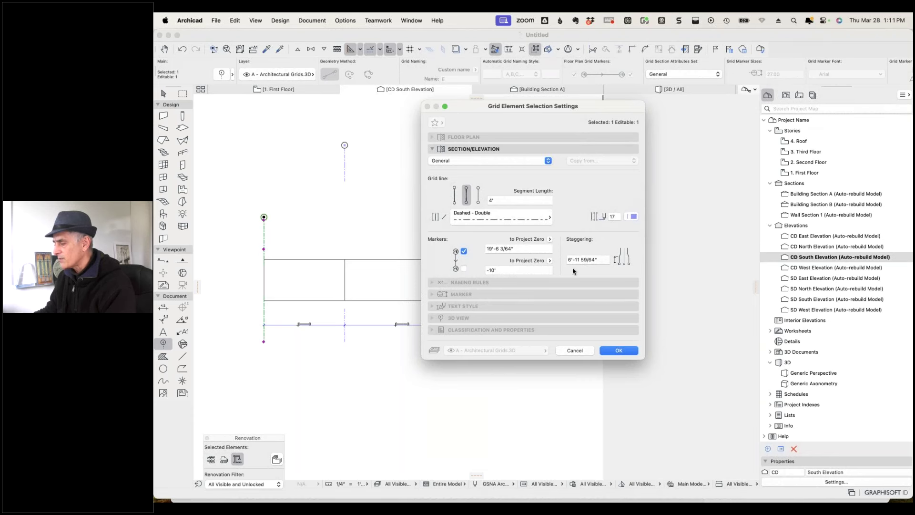
# Set the grid line's Staggering value to 5'.
pyautogui.click(586, 259)
pyautogui.write("5'")
pyautogui.press('Return')
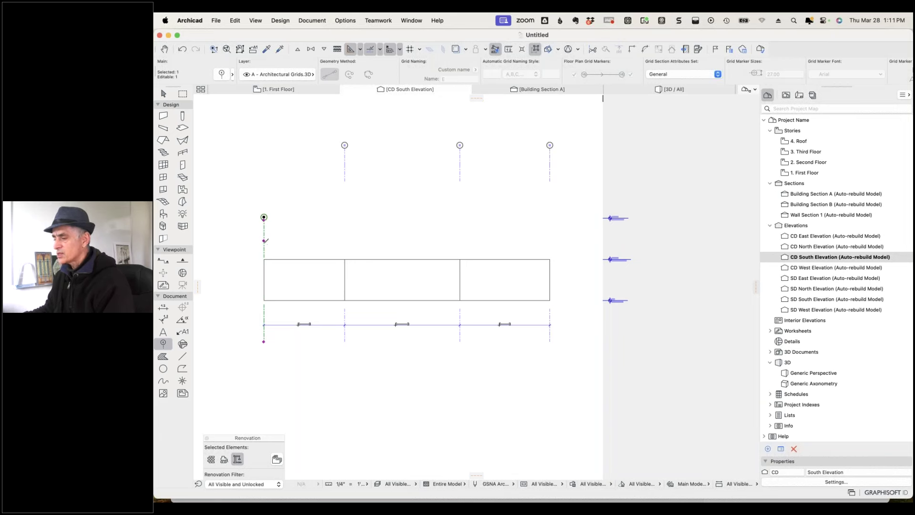
# Try hiding the grid line, then display it as 4' segments instead.
pyautogui.click(222, 74)
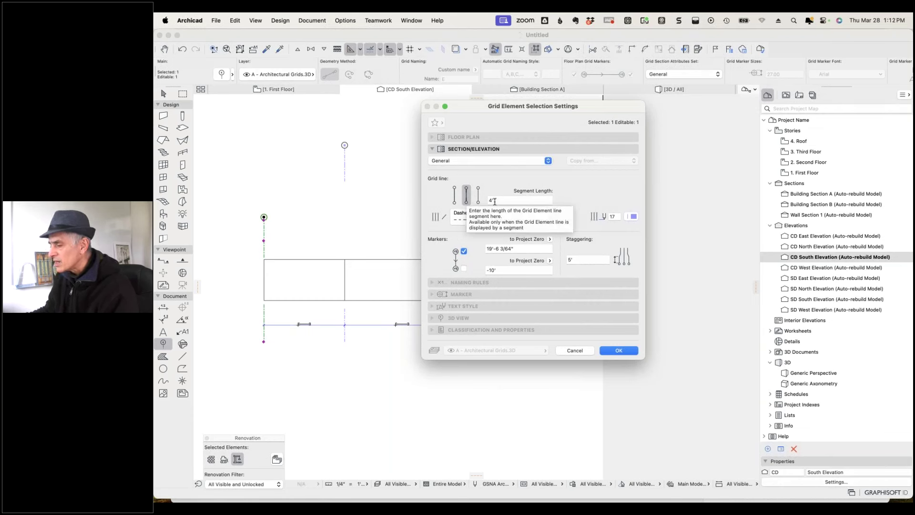
pyautogui.click(455, 198)
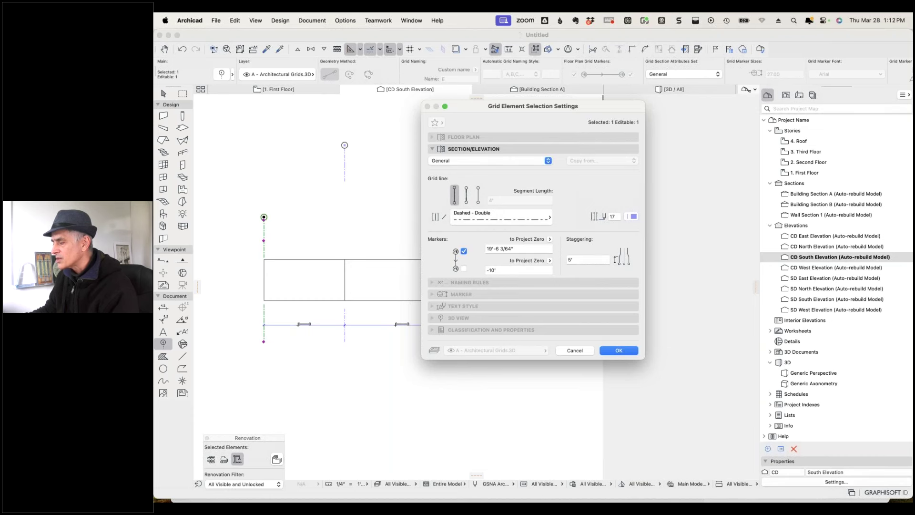
pyautogui.click(617, 351)
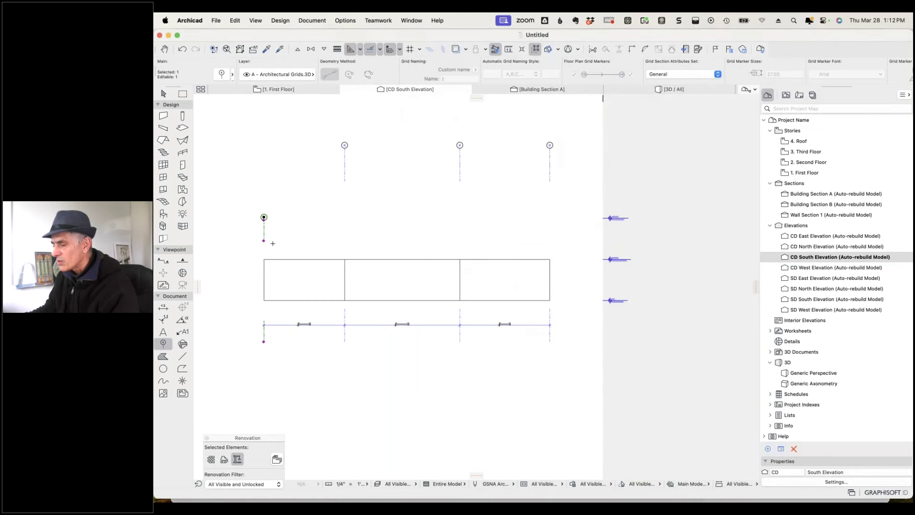
pyautogui.click(222, 74)
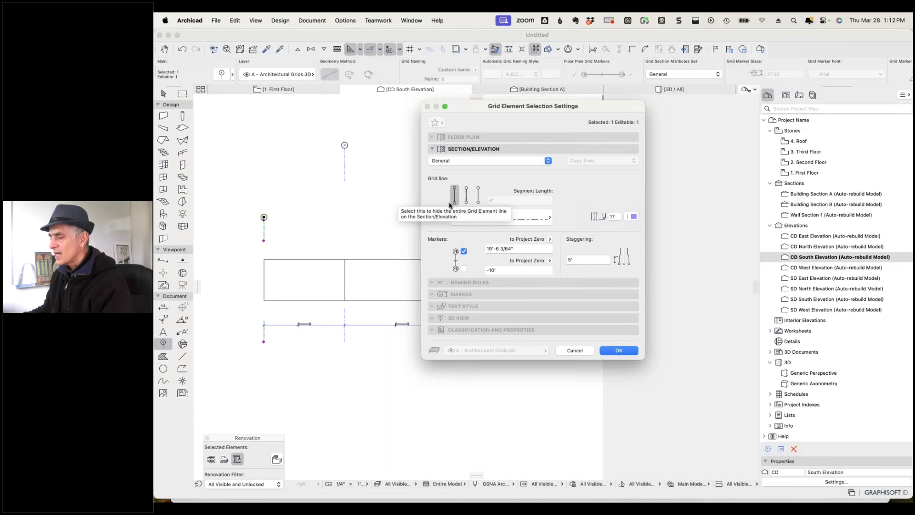
pyautogui.click(467, 196)
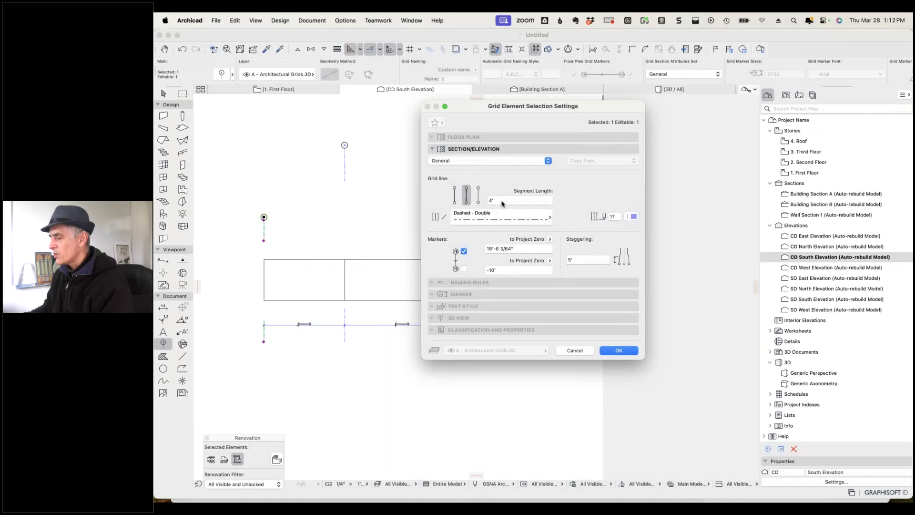
pyautogui.click(616, 351)
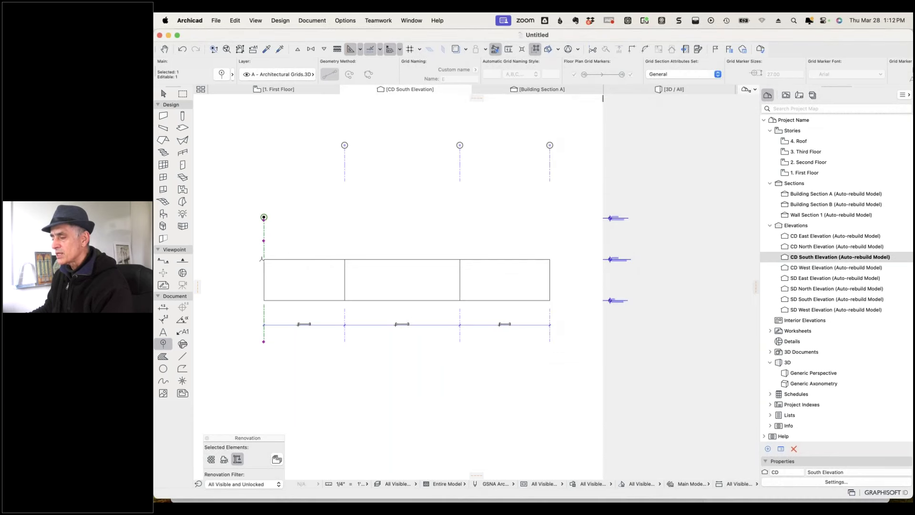
# Try the third grid line display mode, then the fully hidden mode.
pyautogui.click(222, 74)
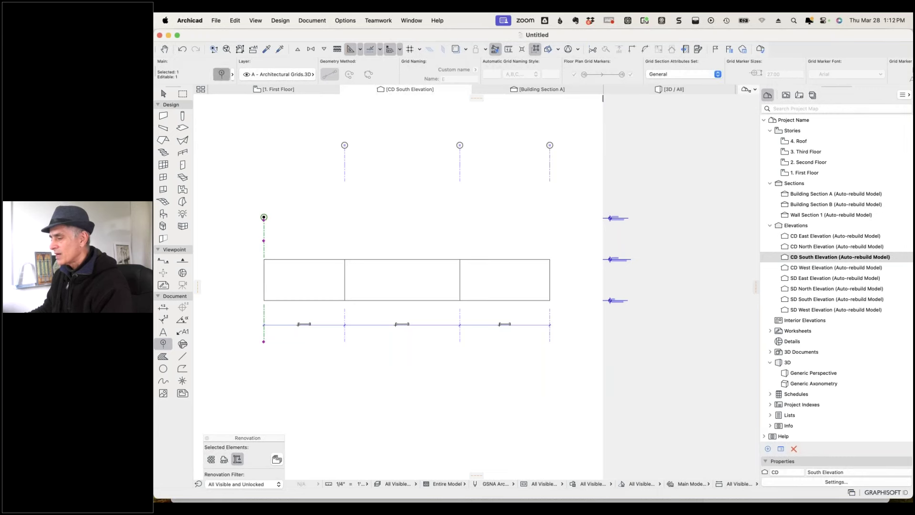
pyautogui.click(478, 195)
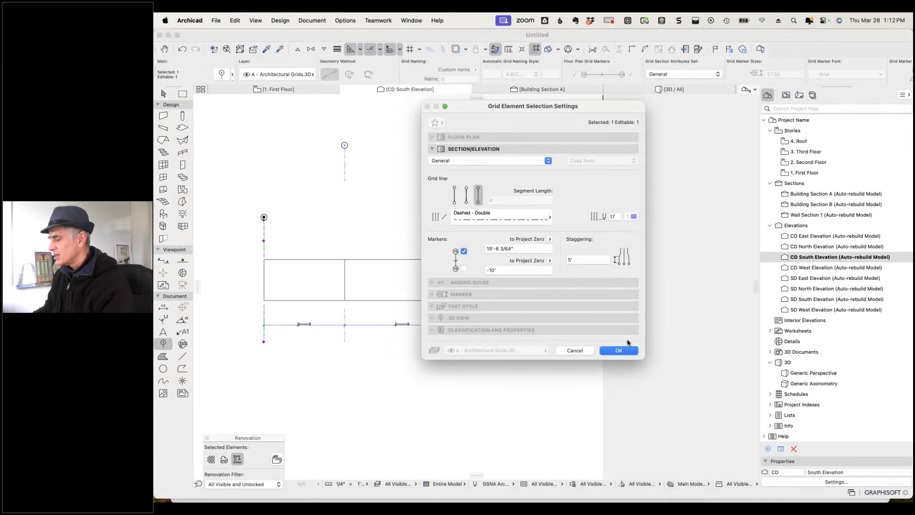
pyautogui.click(619, 350)
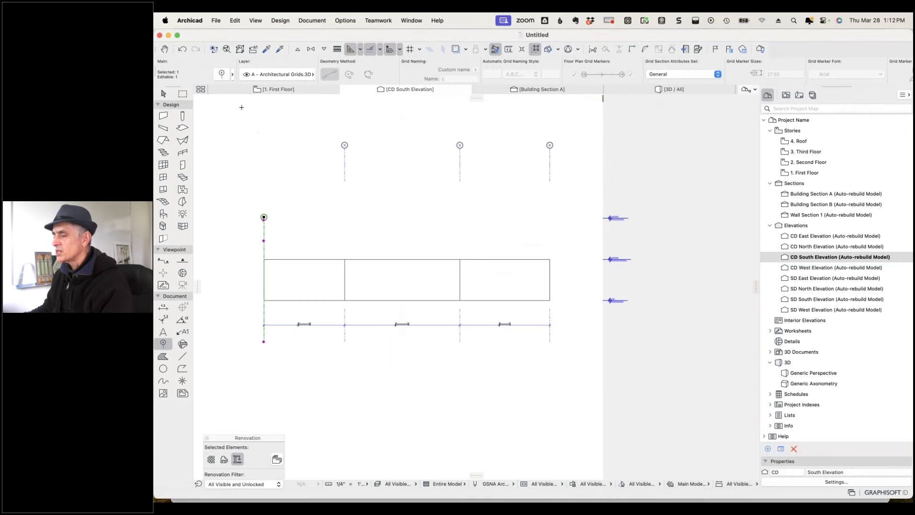
pyautogui.click(222, 73)
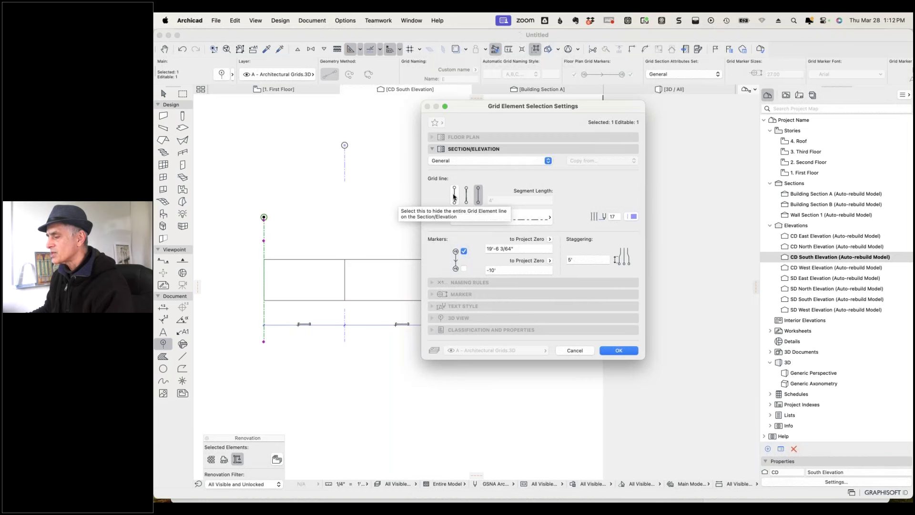
pyautogui.click(454, 197)
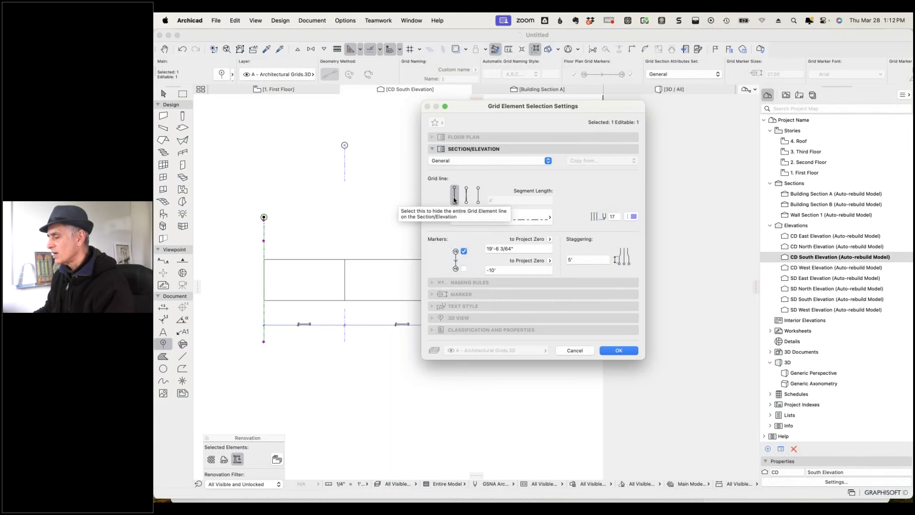
pyautogui.click(619, 350)
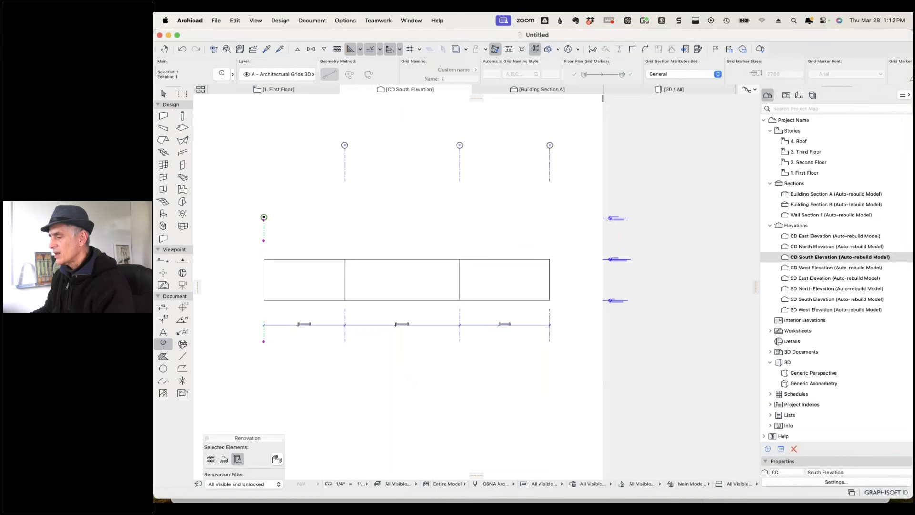
# Set the grid line back to 4' segmented display and deselect it.
pyautogui.click(222, 74)
pyautogui.click(466, 194)
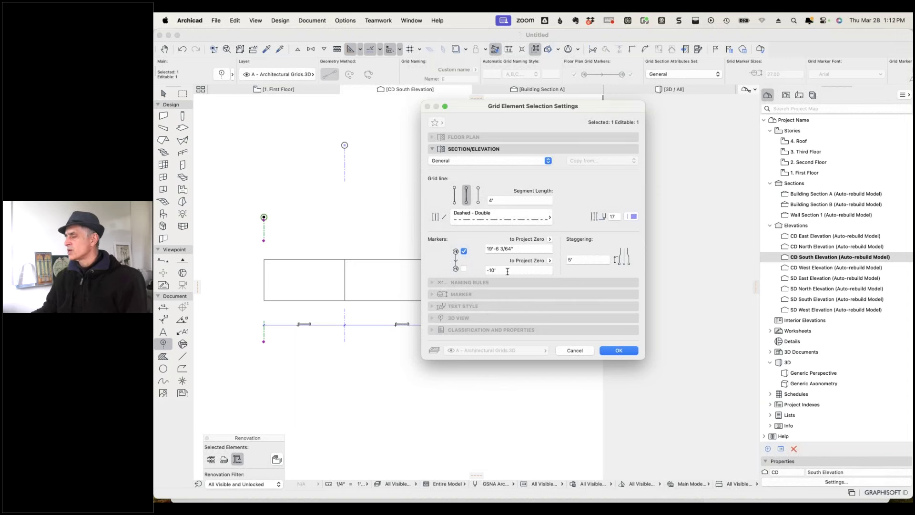
pyautogui.click(619, 352)
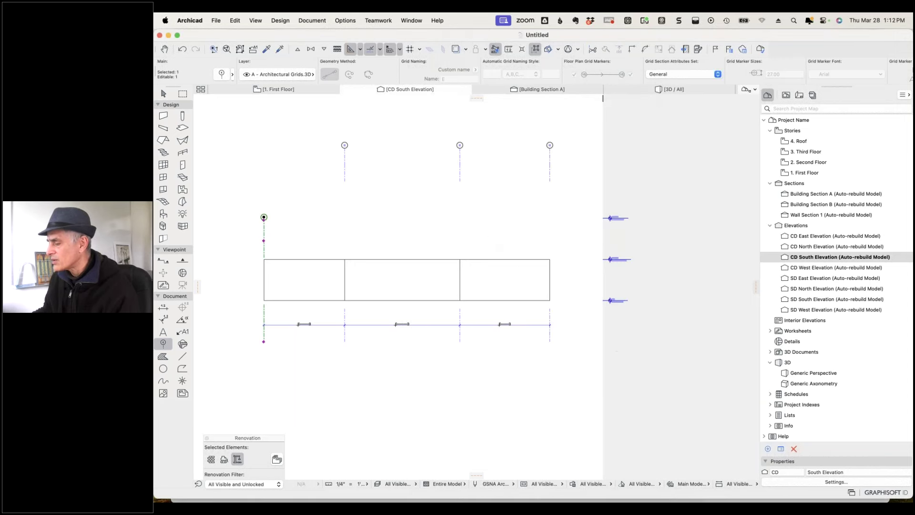
pyautogui.press('Escape')
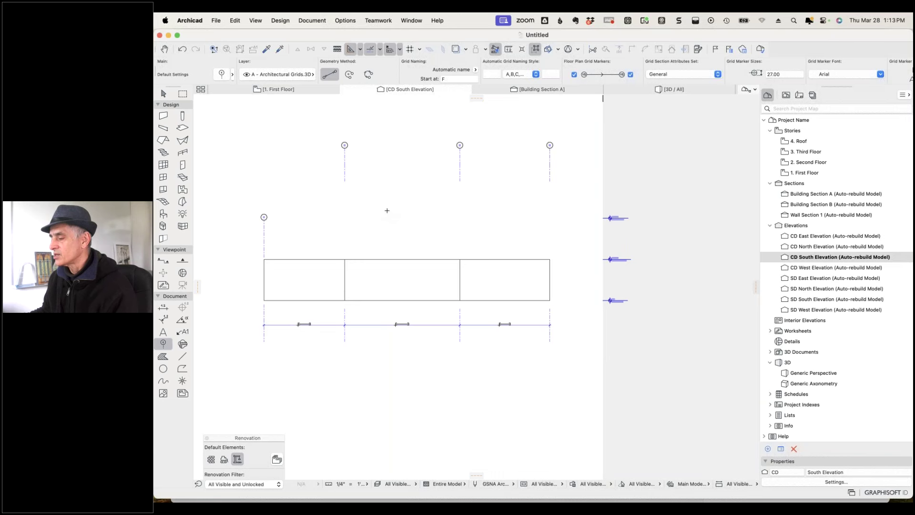
# In Elevation Settings' Grid Tool panel, set Show Grid Elements by Name to Selected with C and D.
pyautogui.rightClick(387, 210)
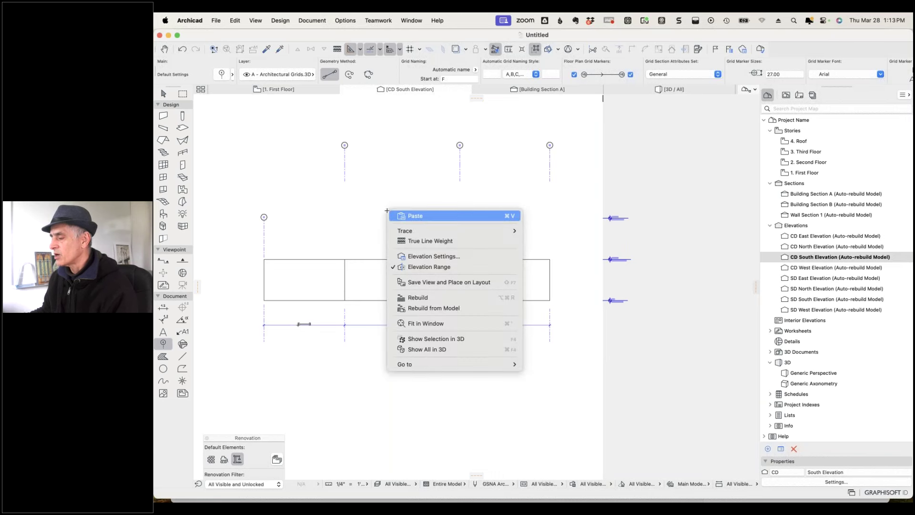
pyautogui.click(428, 256)
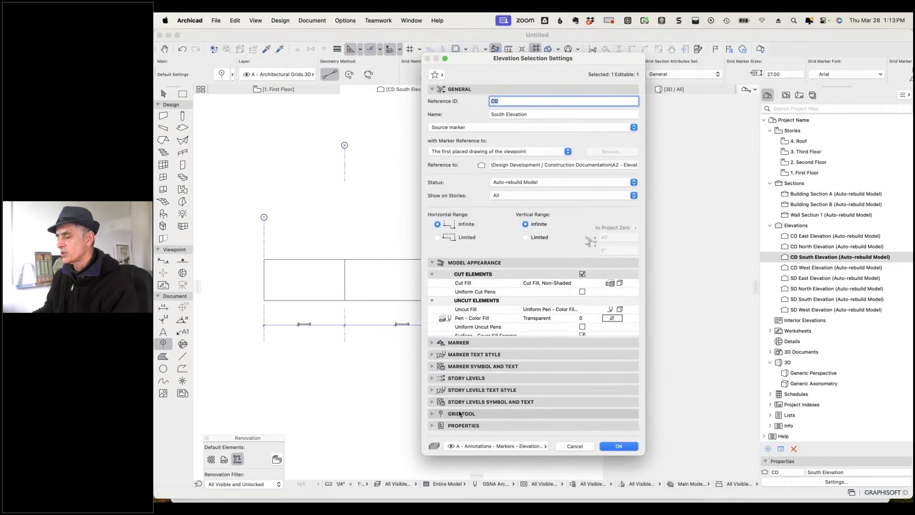
pyautogui.click(433, 414)
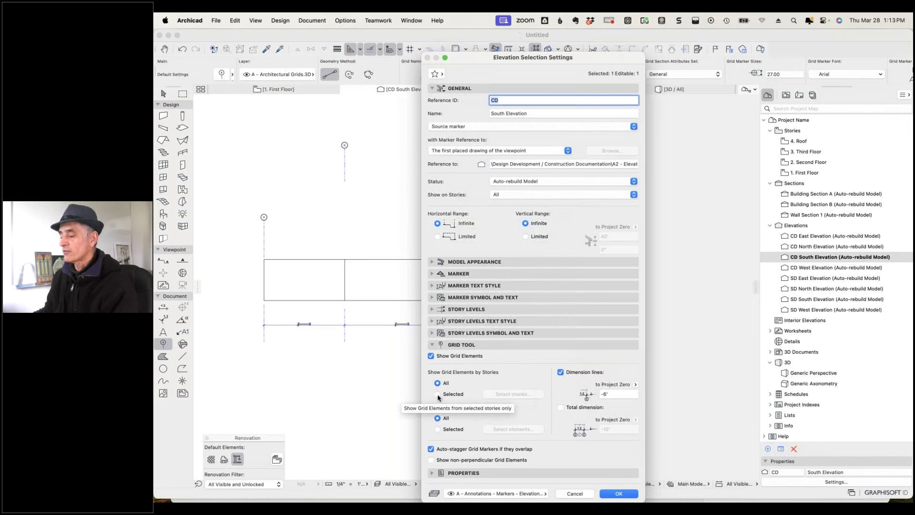
pyautogui.click(438, 430)
pyautogui.click(498, 431)
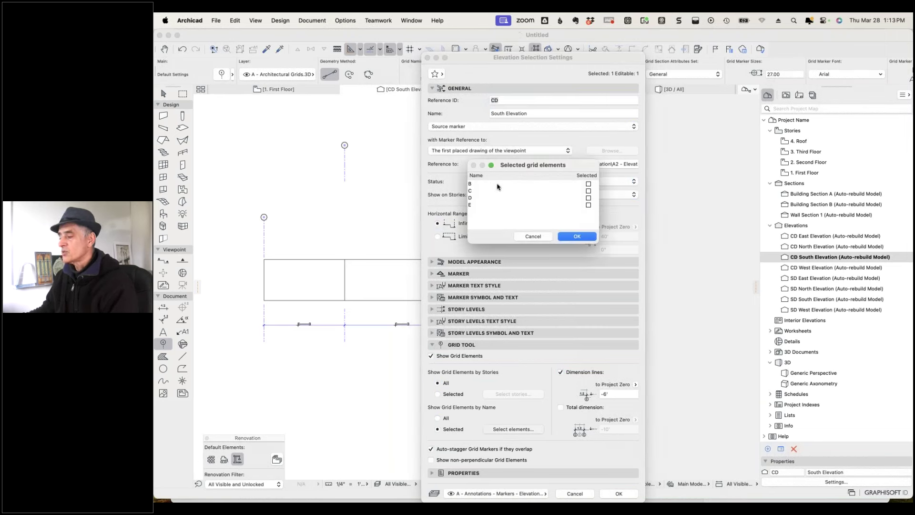
pyautogui.click(589, 190)
pyautogui.click(589, 198)
pyautogui.click(577, 237)
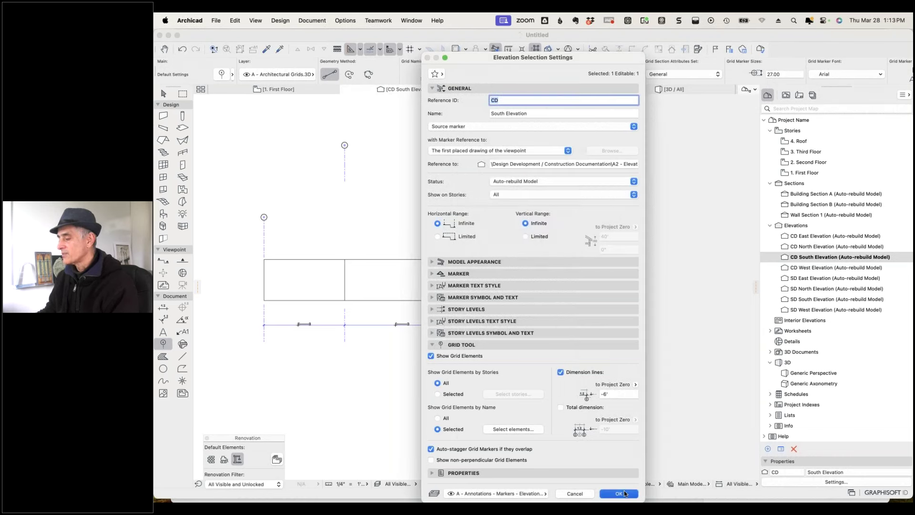
pyautogui.click(625, 493)
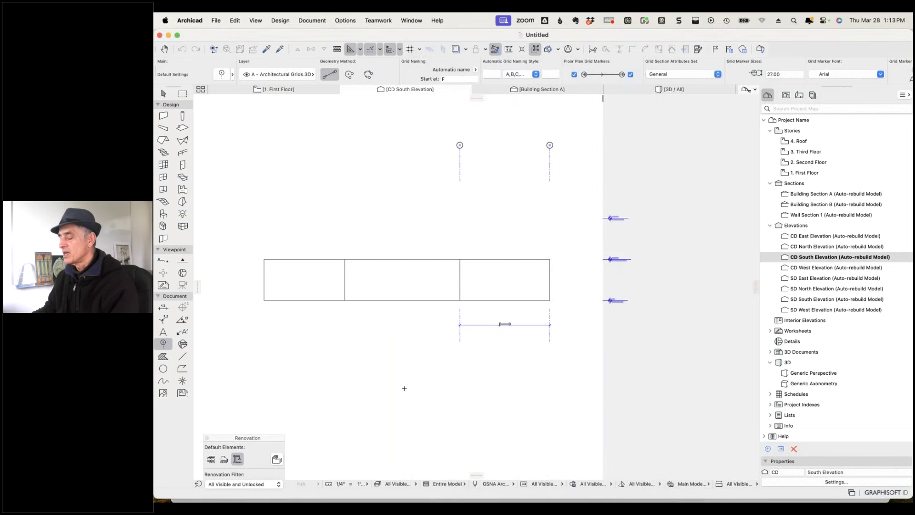
# Set the elevation's Show Grid Elements by Name back to All.
pyautogui.rightClick(372, 193)
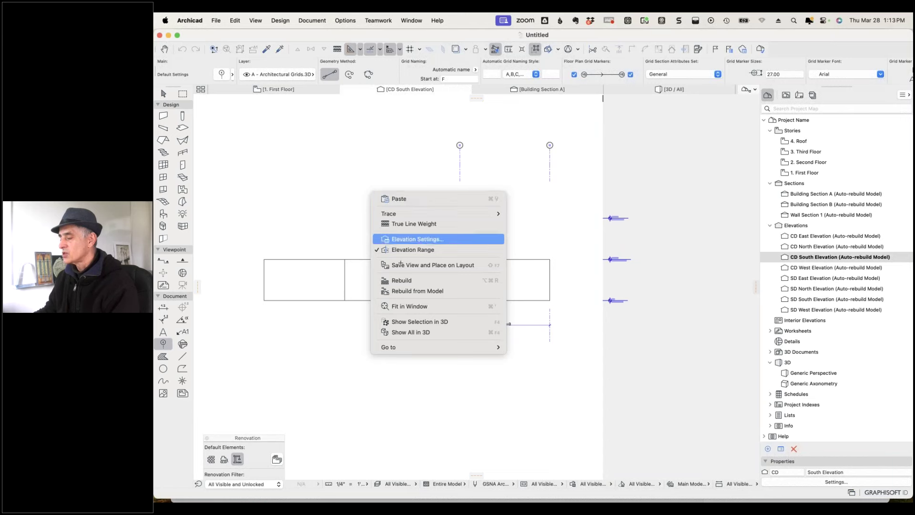
pyautogui.click(413, 238)
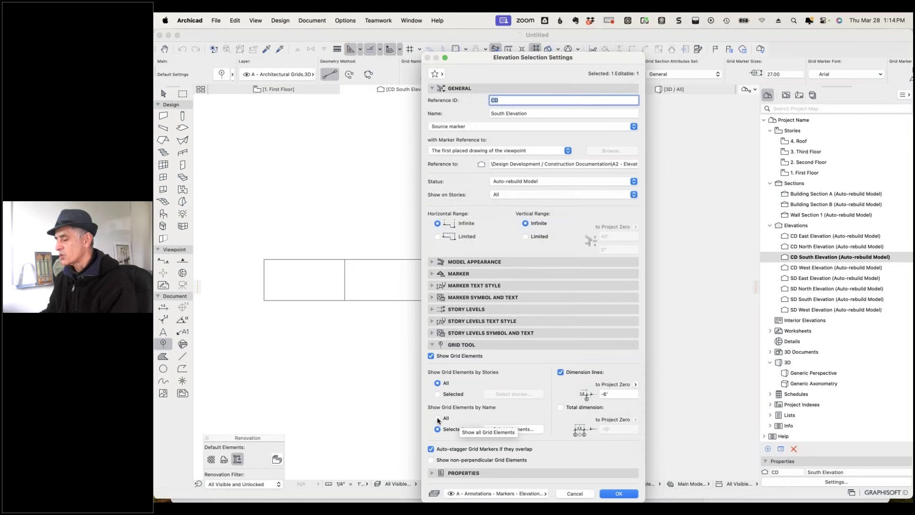
pyautogui.click(438, 419)
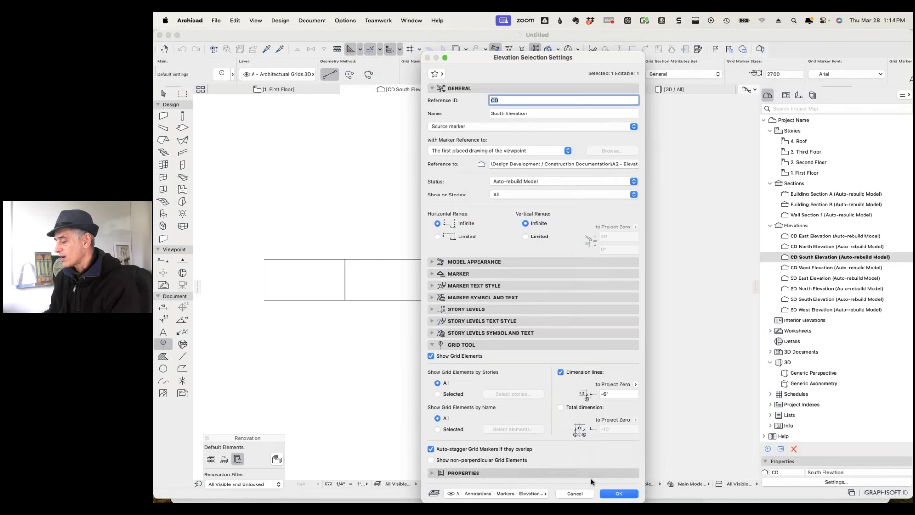
pyautogui.click(611, 493)
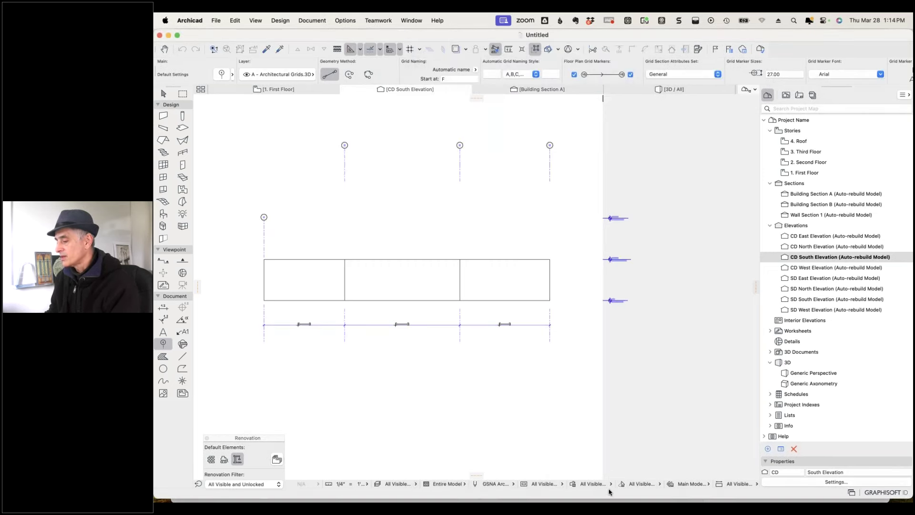
# Offset the left grid marker further left on a bent leader.
pyautogui.keyDown('shift'); pyautogui.click(265, 232); pyautogui.keyUp('shift')
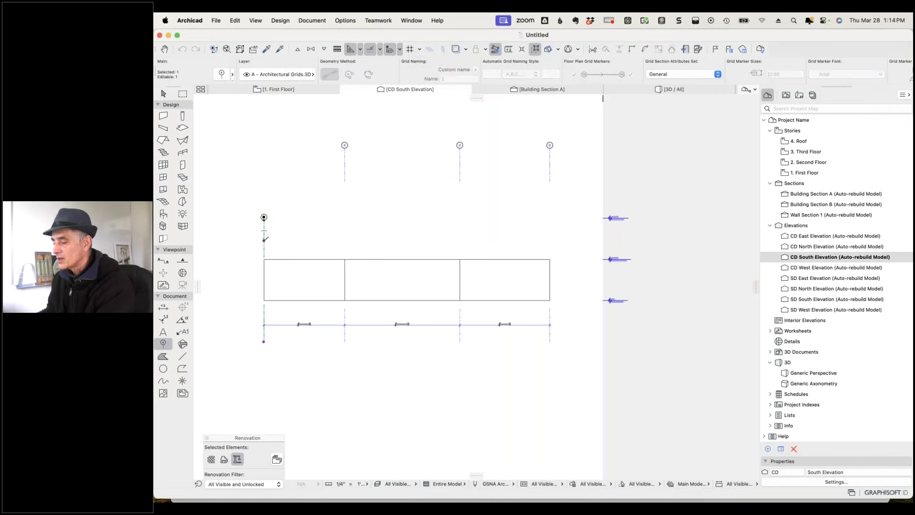
pyautogui.click(264, 231)
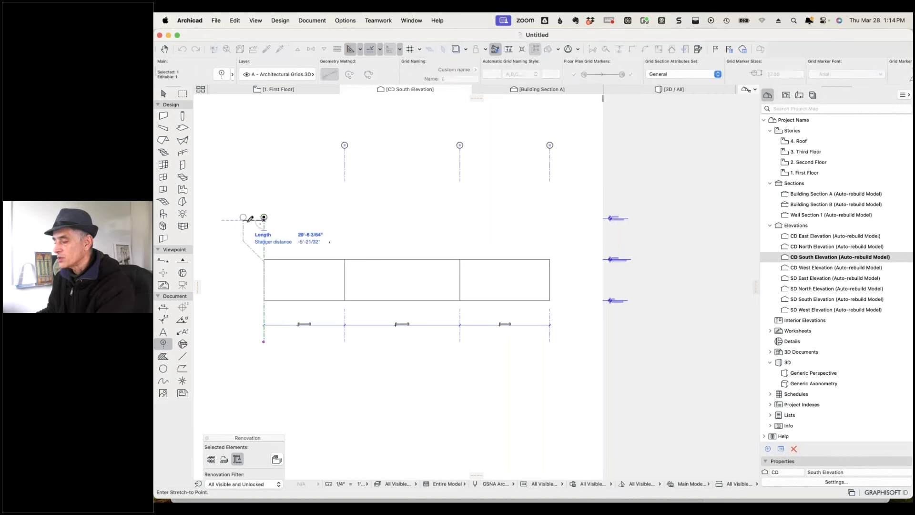
pyautogui.click(244, 230)
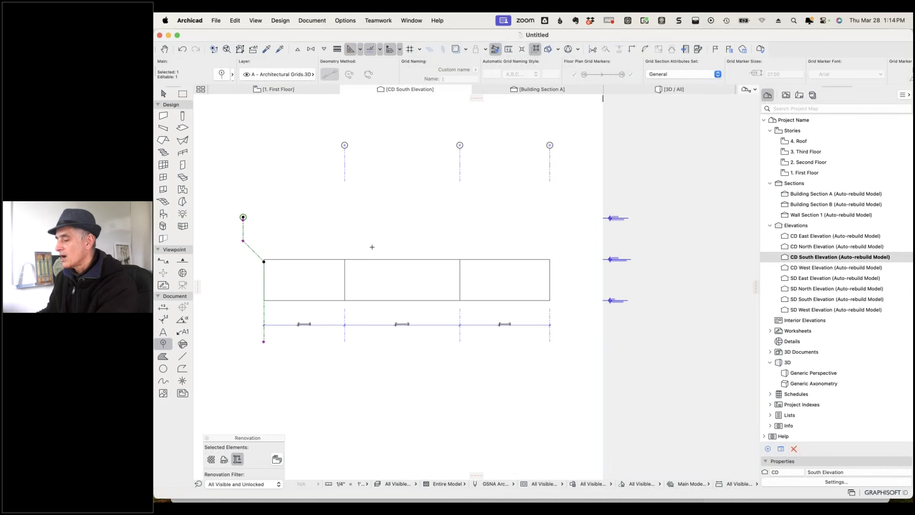
# Rebuild the CD South Elevation from the model.
pyautogui.press('Escape')
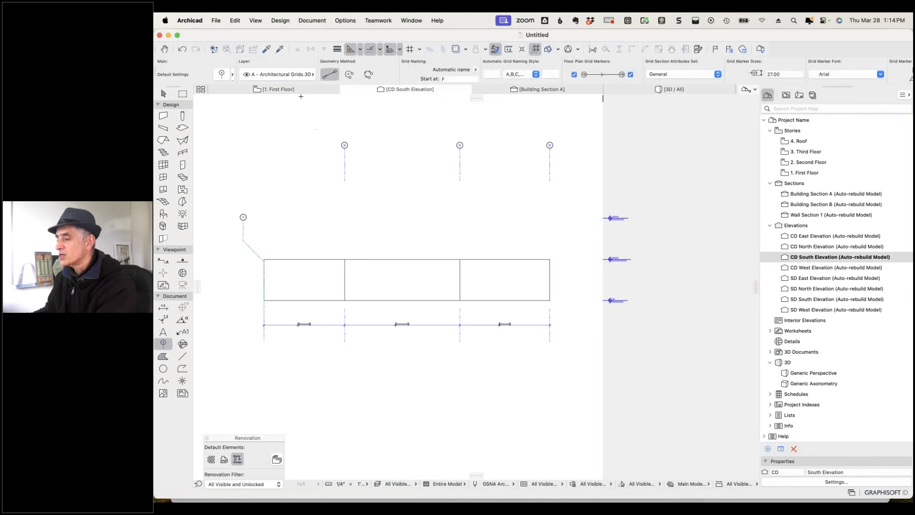
pyautogui.click(255, 21)
pyautogui.moveTo(291, 312)
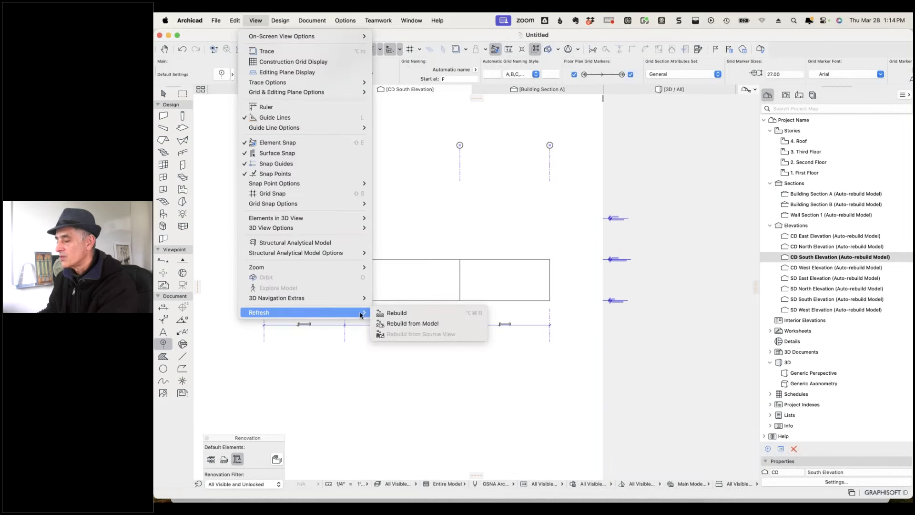
pyautogui.click(402, 322)
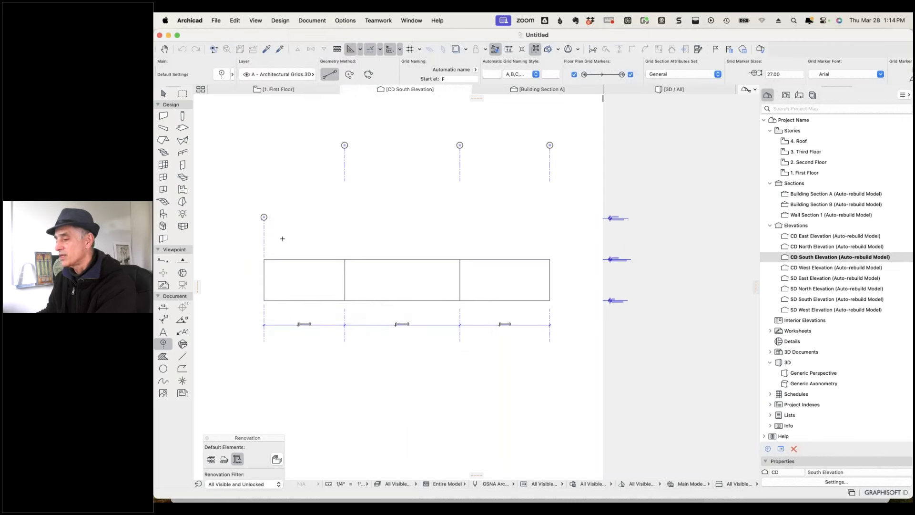
# Uncheck Auto-stagger Grid Markers in the Elevation Settings.
pyautogui.rightClick(309, 127)
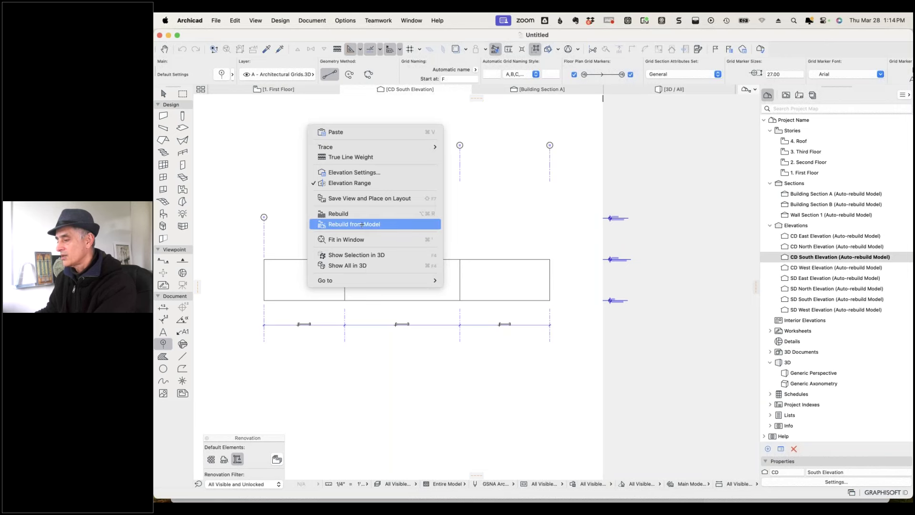
pyautogui.click(359, 172)
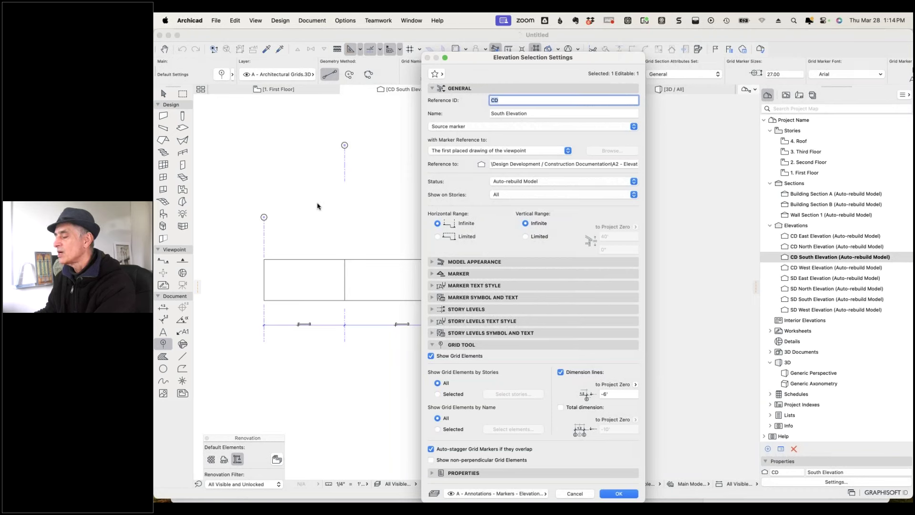
pyautogui.click(432, 449)
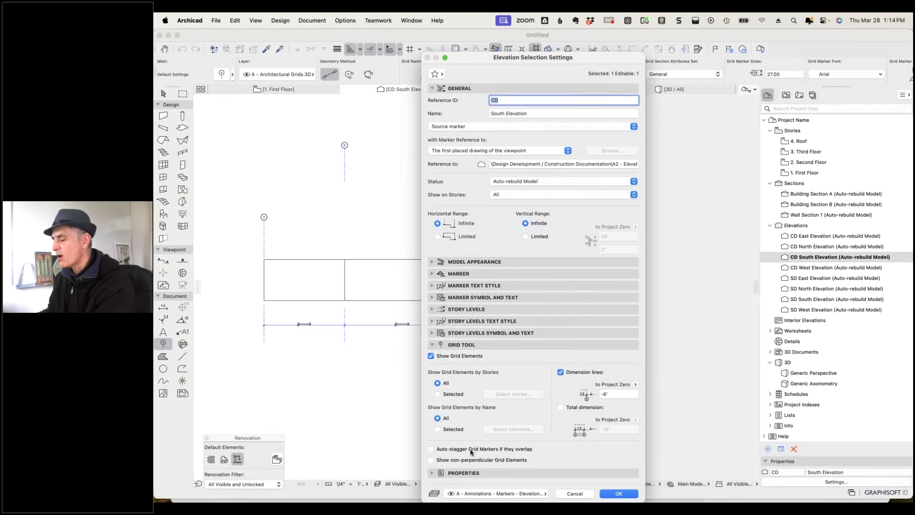
pyautogui.click(613, 495)
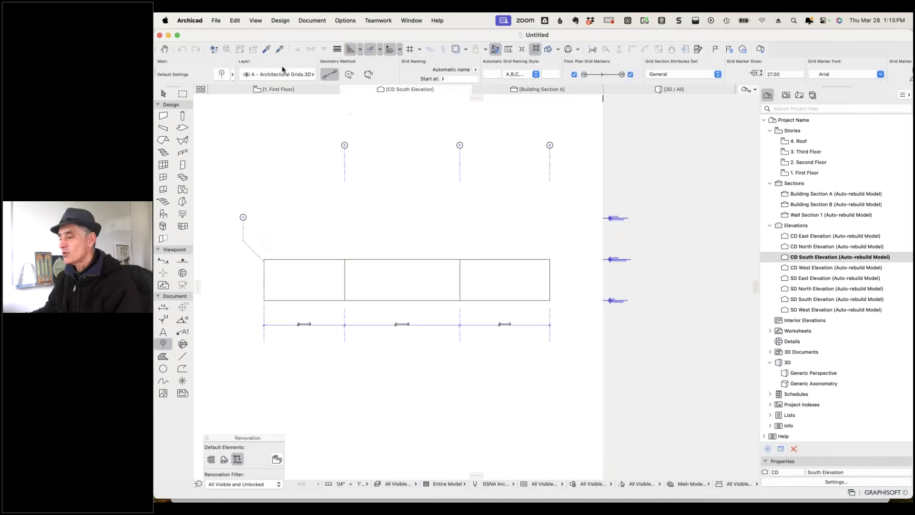
# Rebuild the elevation from the model again to confirm the manual marker offset.
pyautogui.click(256, 22)
pyautogui.moveTo(364, 312)
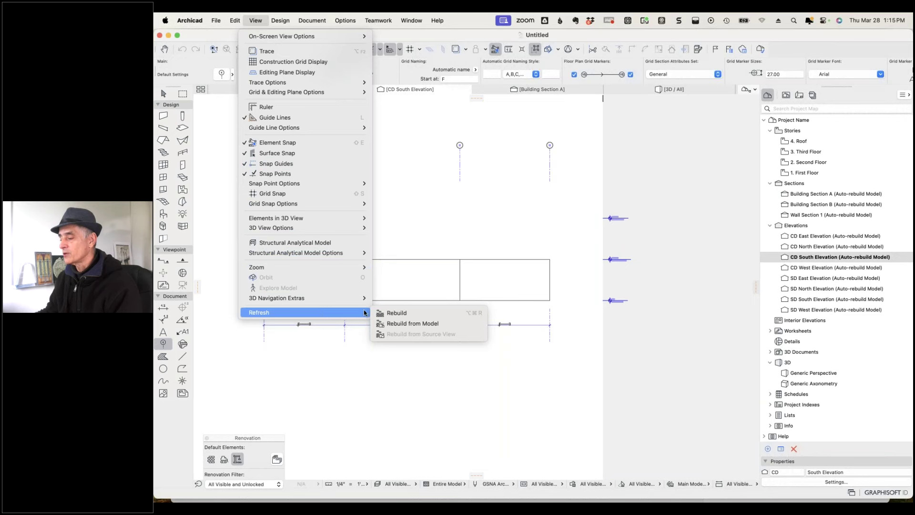
pyautogui.click(405, 323)
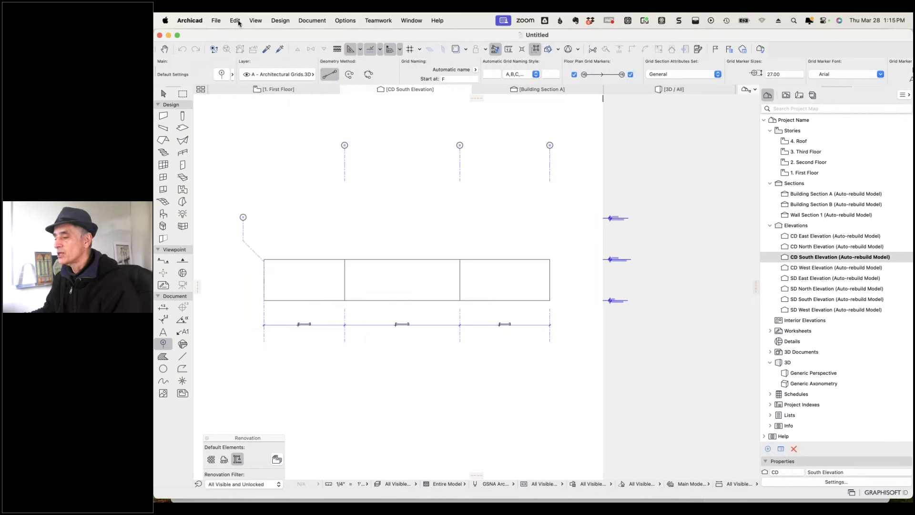
# Open Elevation Settings for the CD South Elevation from the canvas context menu.
pyautogui.rightClick(291, 122)
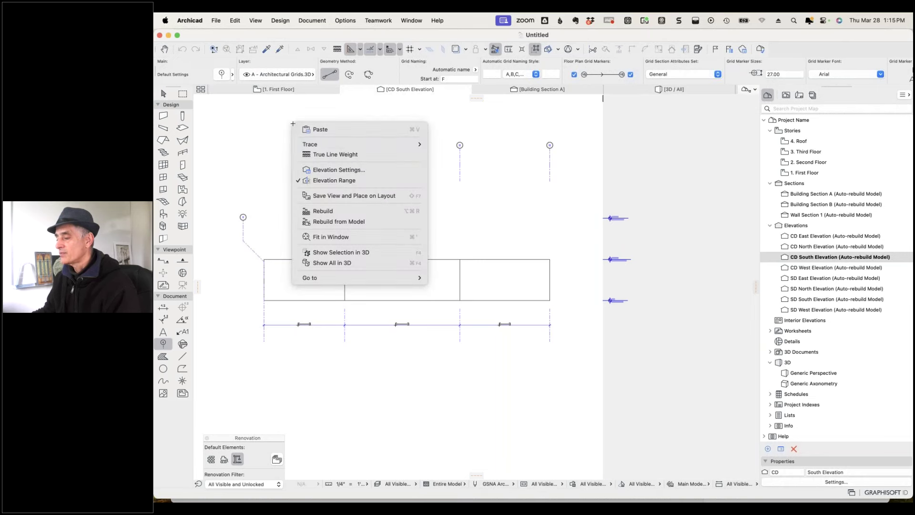
pyautogui.click(340, 170)
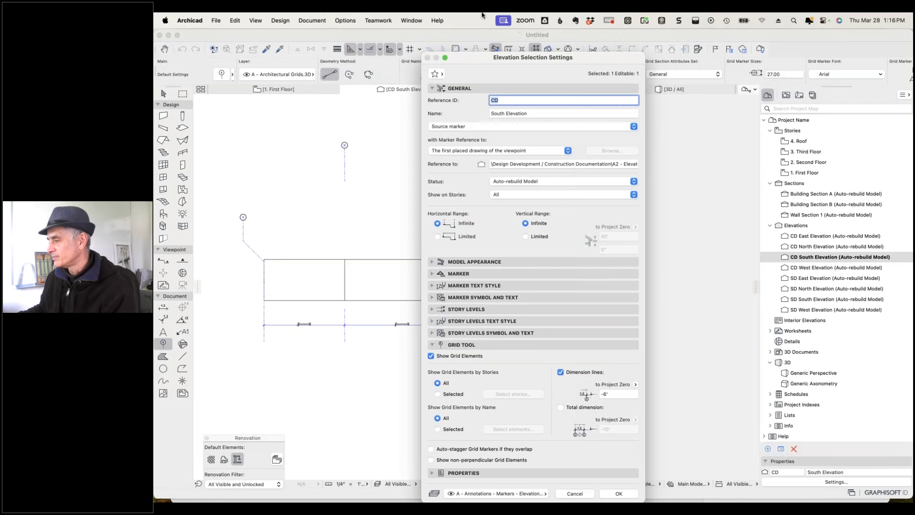
# Cancel the elevation settings and rebuild the CD South Elevation from the model.
pyautogui.click(582, 496)
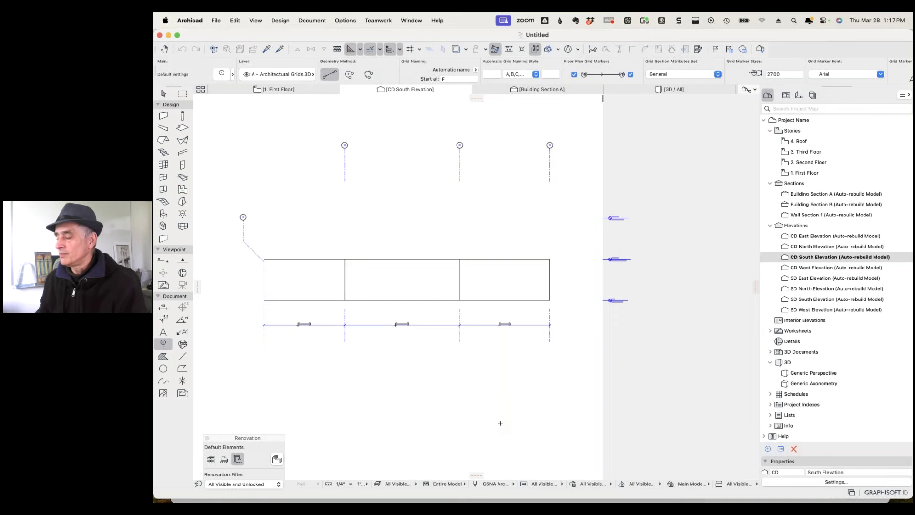
pyautogui.click(261, 22)
pyautogui.moveTo(329, 313)
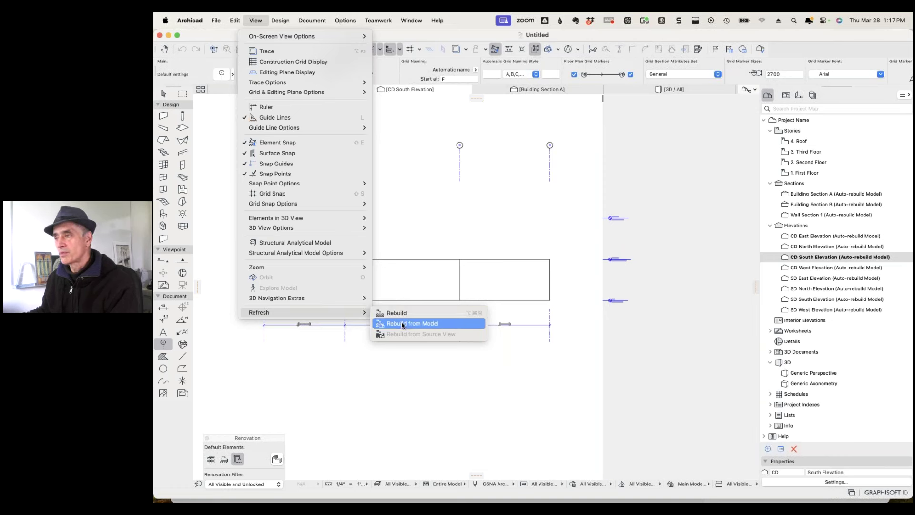
pyautogui.click(403, 324)
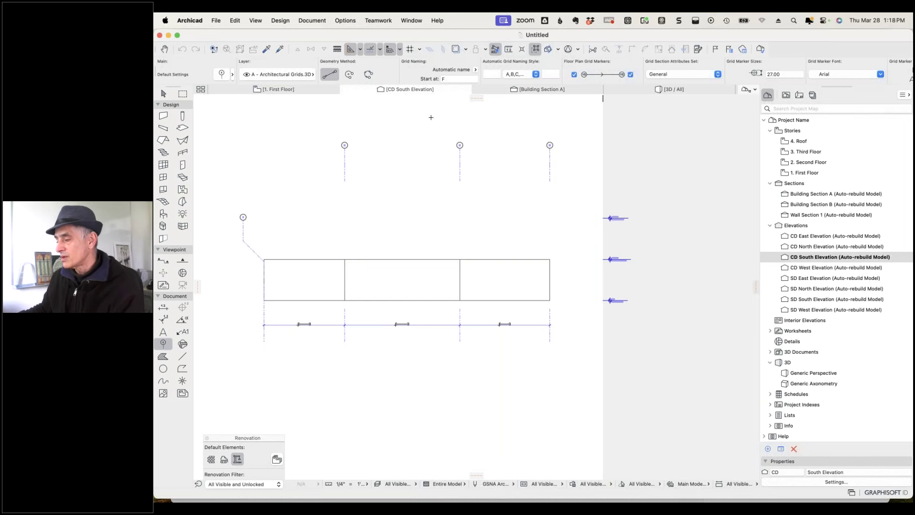
# Open the South Elevation's settings and review its Status choices, leaving Auto-rebuild Model unchanged.
pyautogui.rightClick(290, 144)
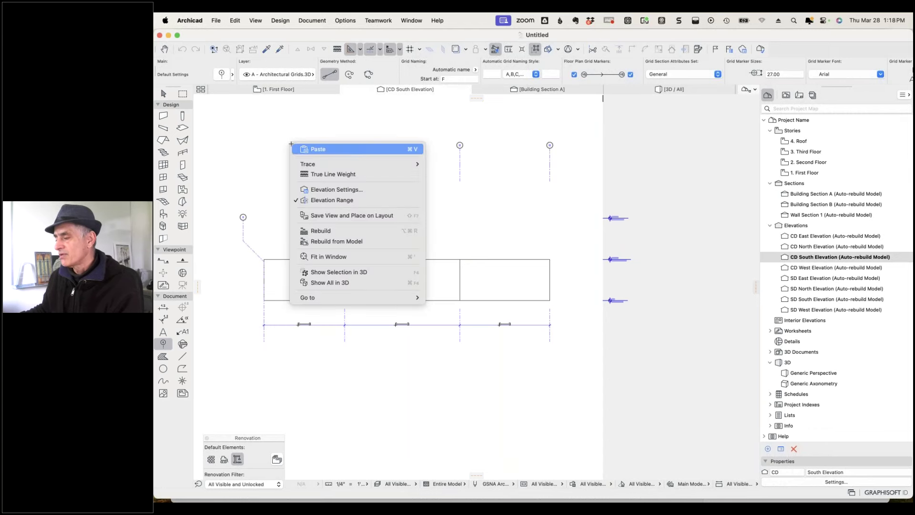
pyautogui.click(347, 188)
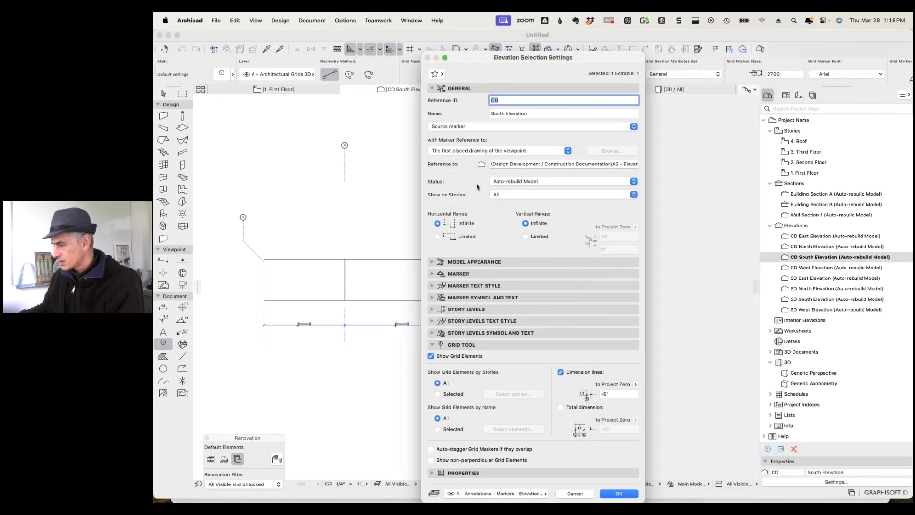
pyautogui.click(522, 184)
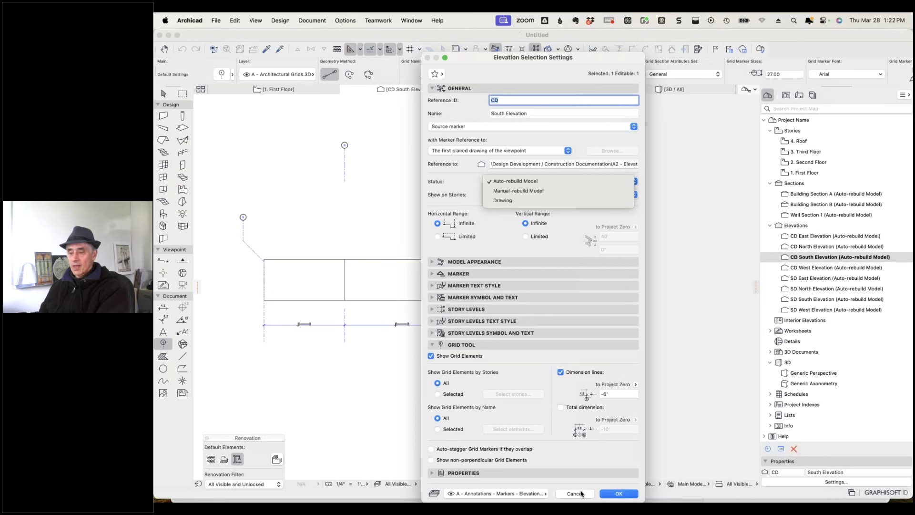
pyautogui.press('Escape')
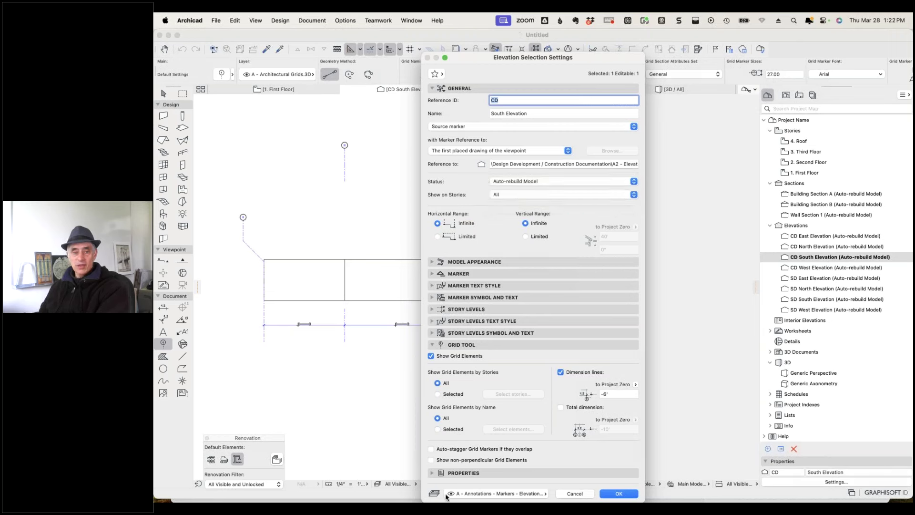
# Cancel the elevation settings, switch to Chrome, and close the Loom video tab.
pyautogui.click(576, 493)
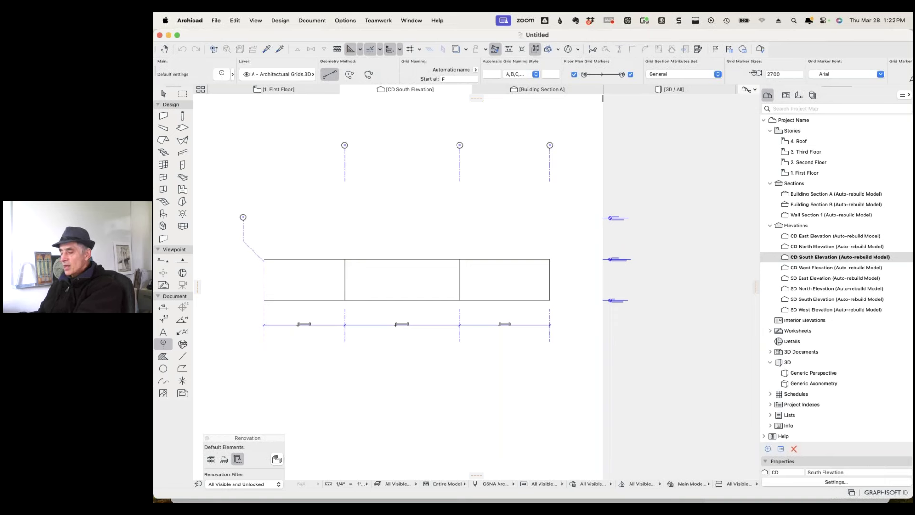
pyautogui.press('super+Tab')
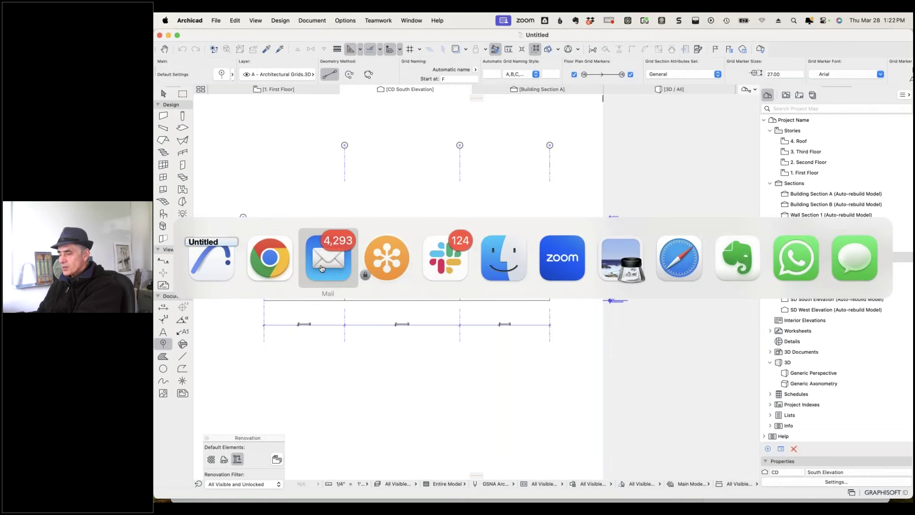
pyautogui.click(269, 258)
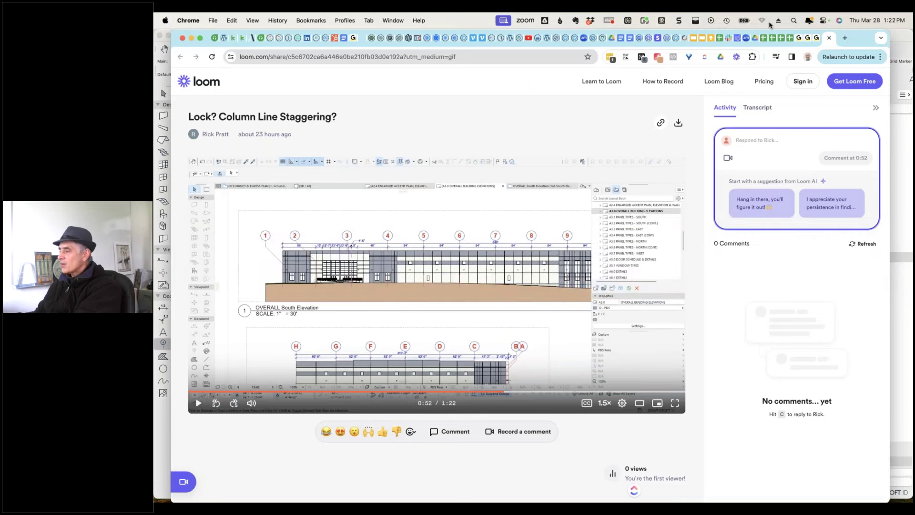
pyautogui.click(830, 39)
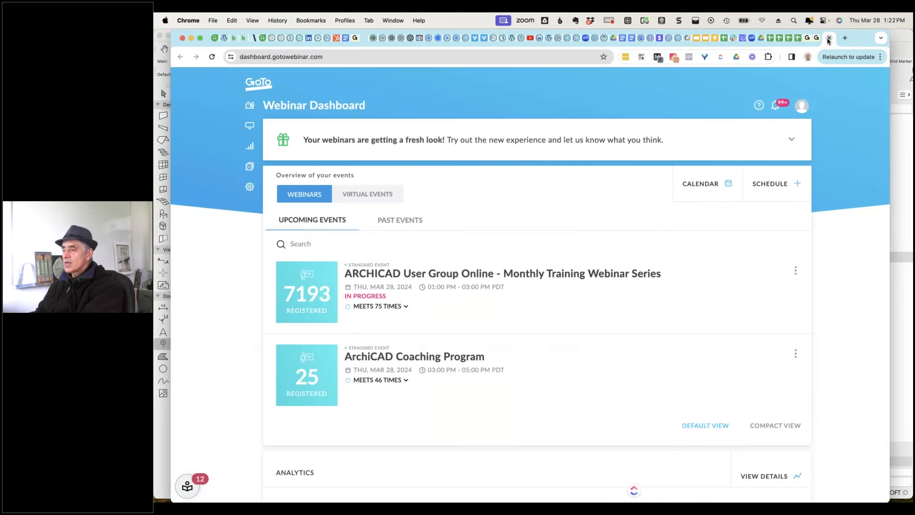
# Switch to the Freshdesk tab and scroll through the New & My Open Tickets list.
pyautogui.click(263, 43)
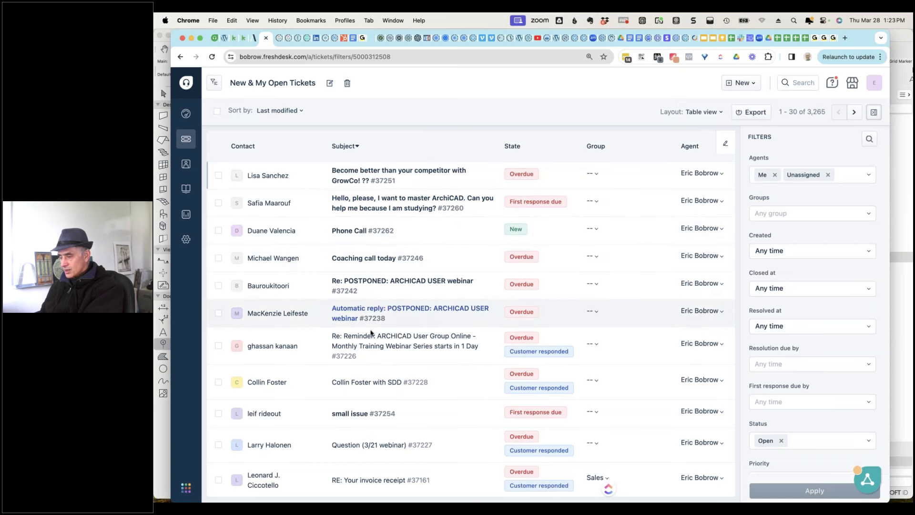
pyautogui.moveTo(373, 351)
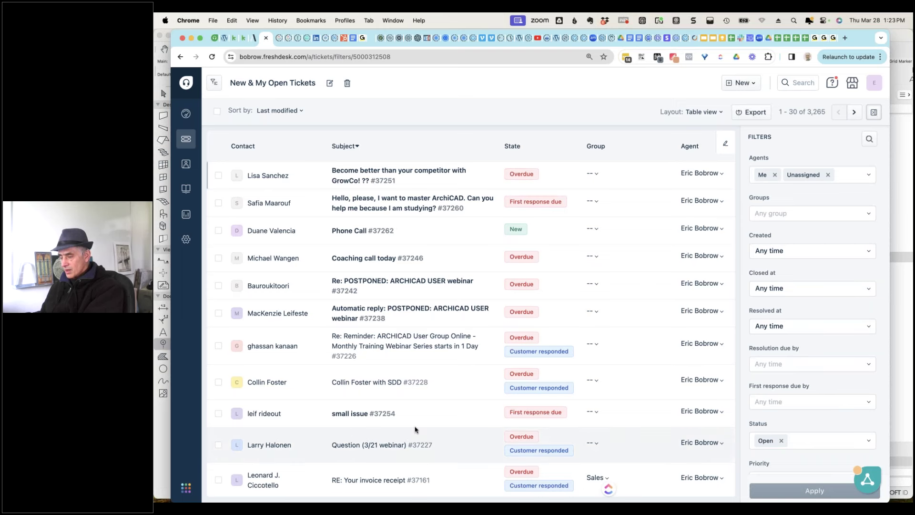
pyautogui.scroll(-1, 414, 429)
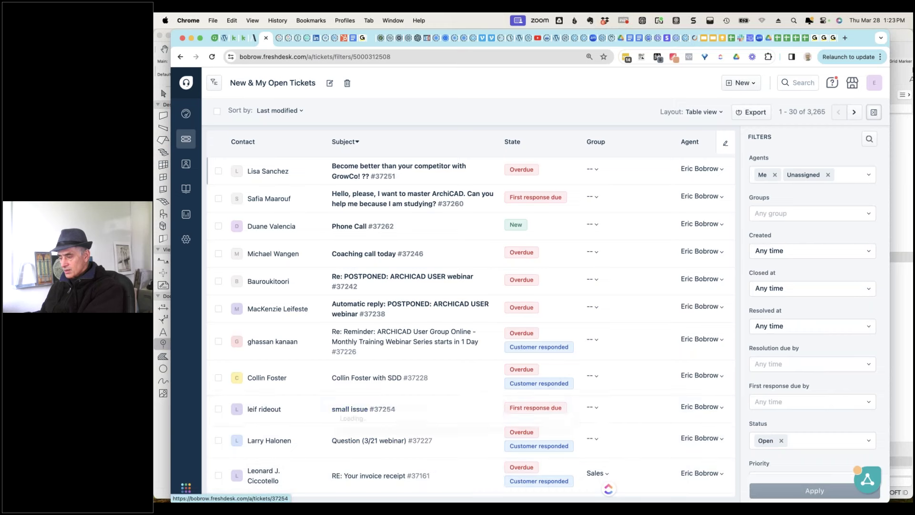
pyautogui.moveTo(365, 411)
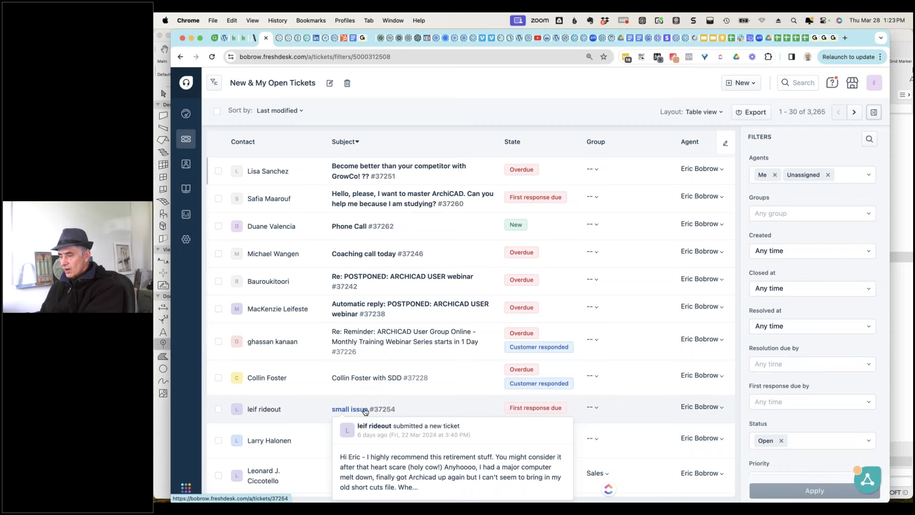
pyautogui.moveTo(451, 345)
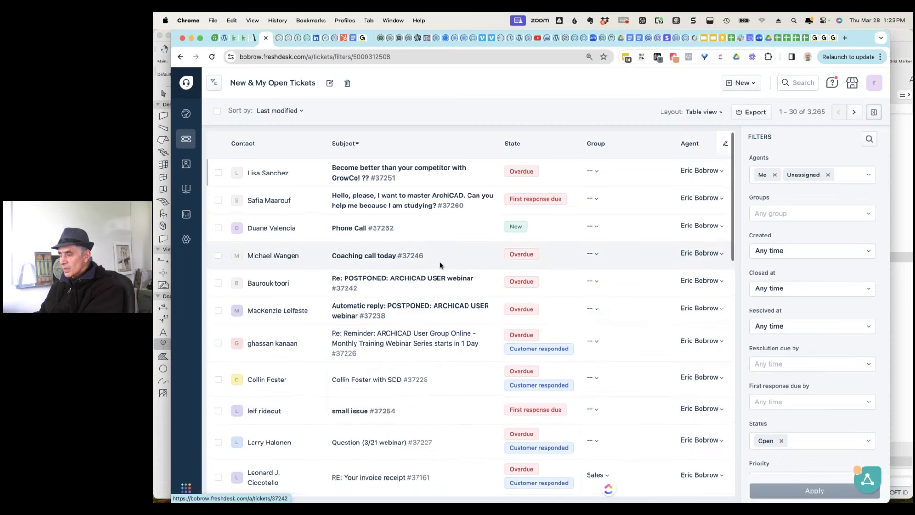
pyautogui.scroll(1, 438, 231)
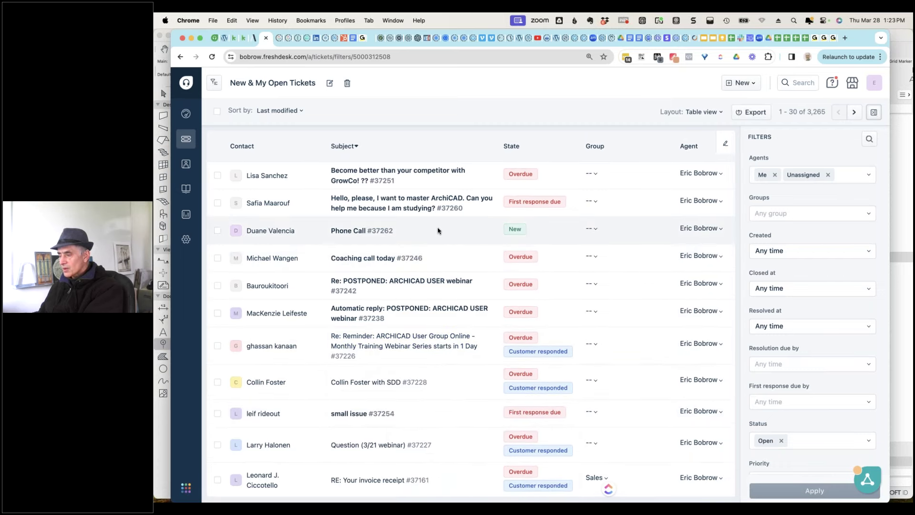
pyautogui.scroll(-5, 438, 231)
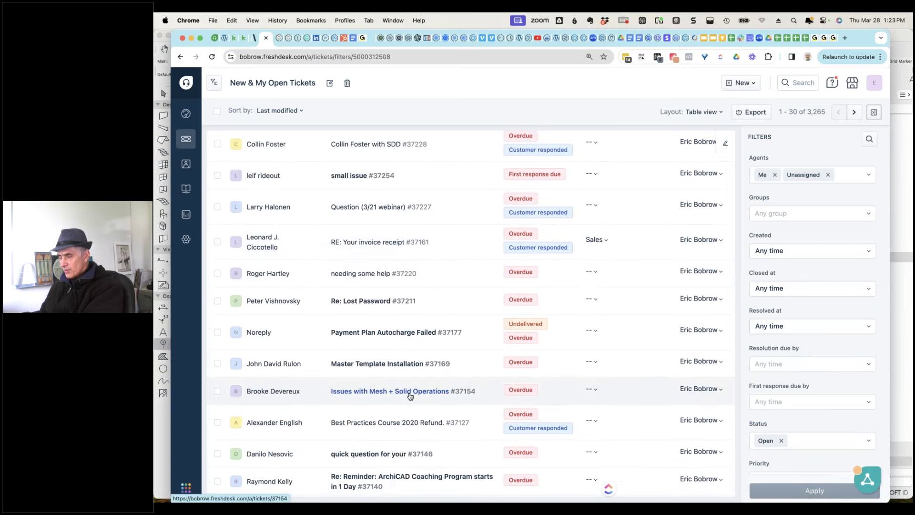
pyautogui.moveTo(403, 390)
pyautogui.scroll(5, 403, 390)
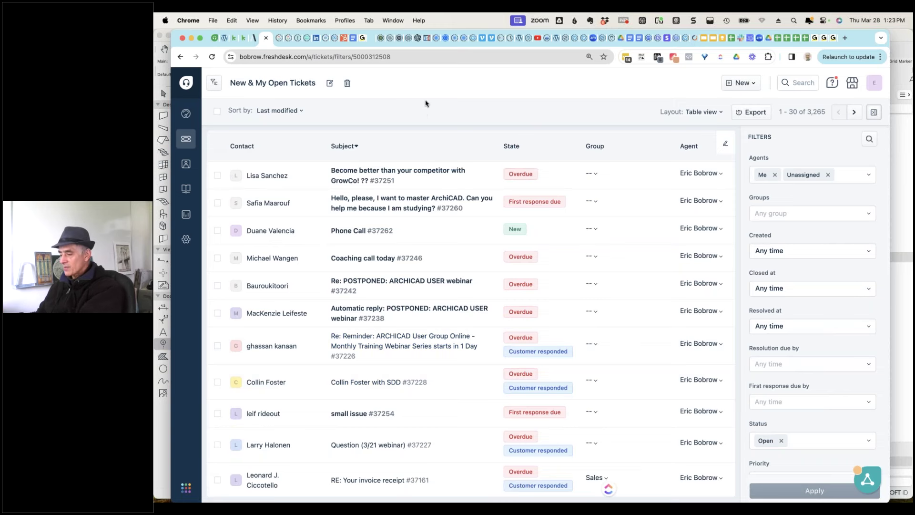
# Leave Chrome through the app switcher, heading toward the Mail app.
pyautogui.press('super+Tab')
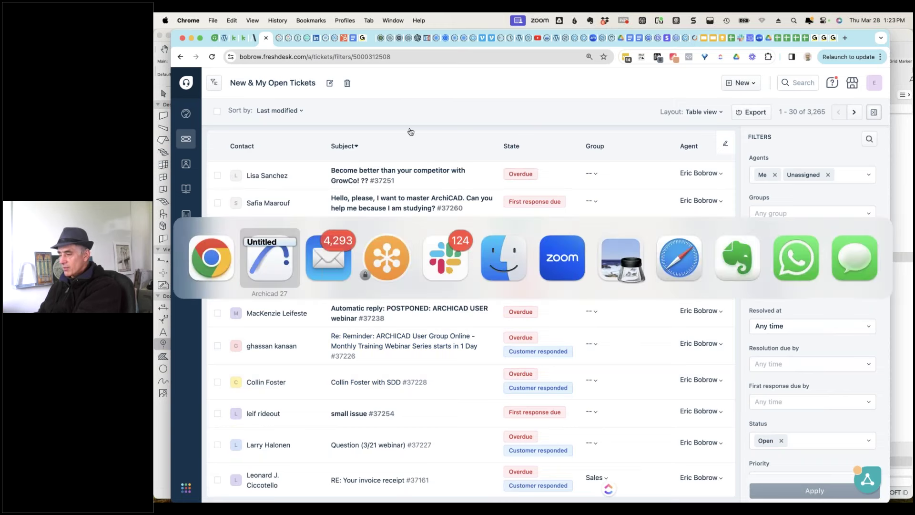
pyautogui.click(437, 267)
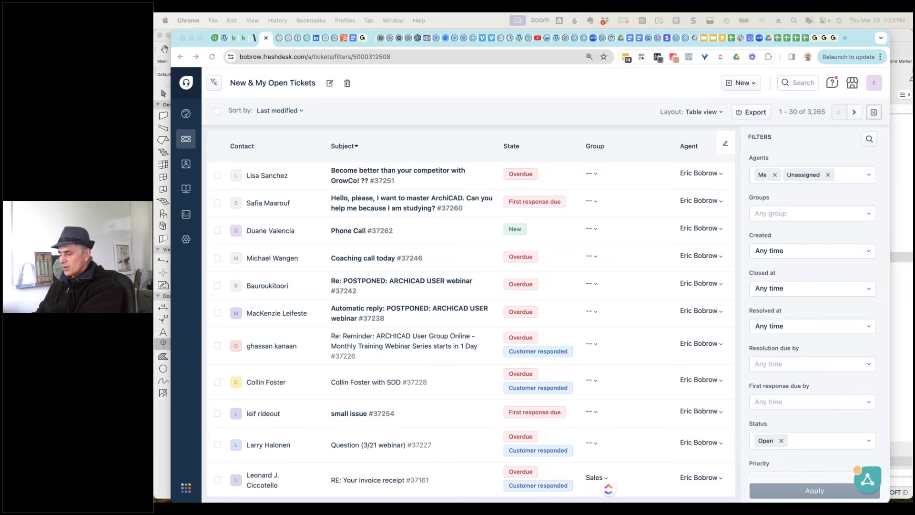
pyautogui.press('super+Tab')
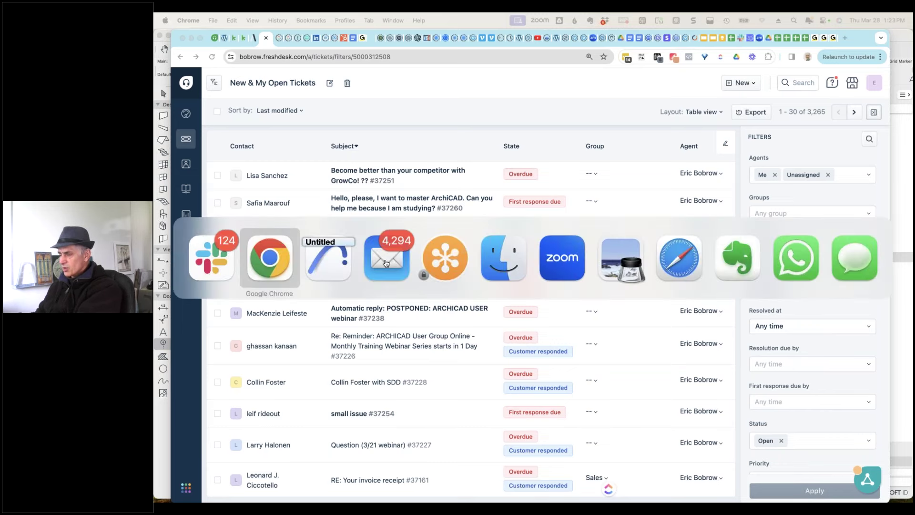
# Bring Mail forward, open the Column Grid message, and clear the pratt search to show All Inboxes.
pyautogui.click(394, 269)
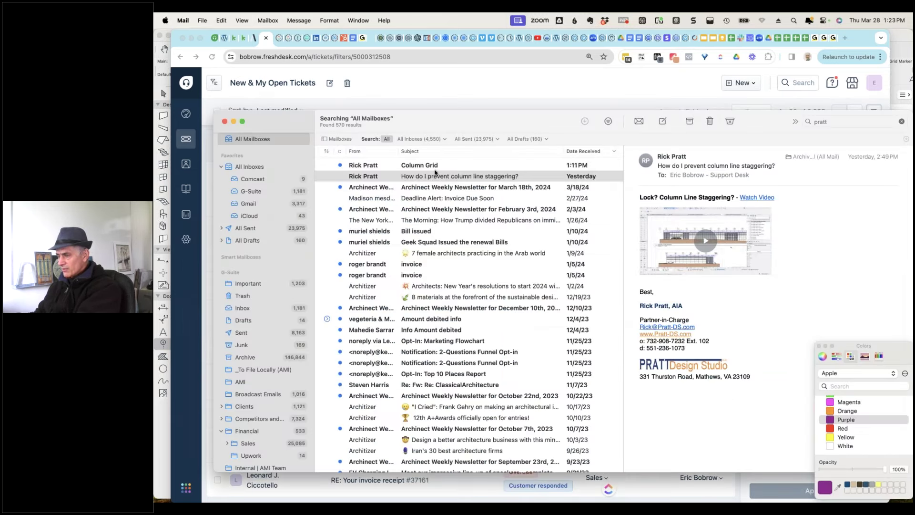
pyautogui.click(449, 166)
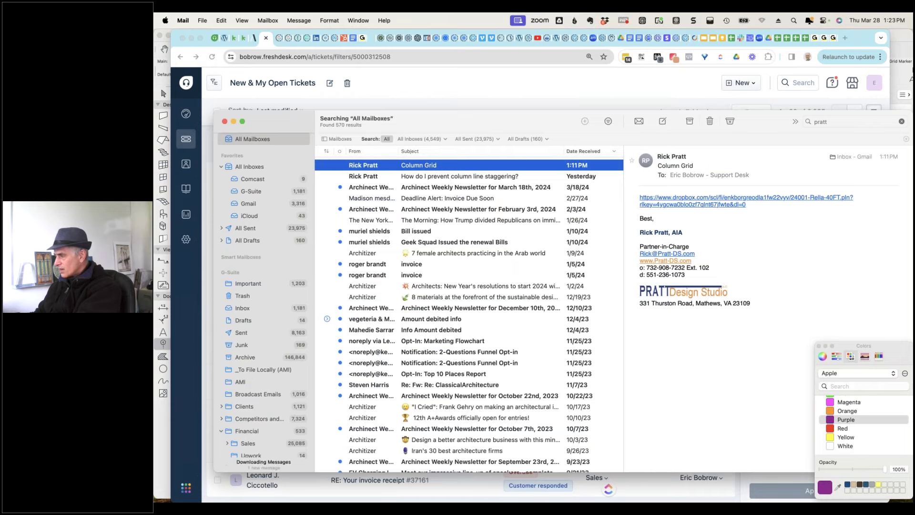
pyautogui.click(901, 122)
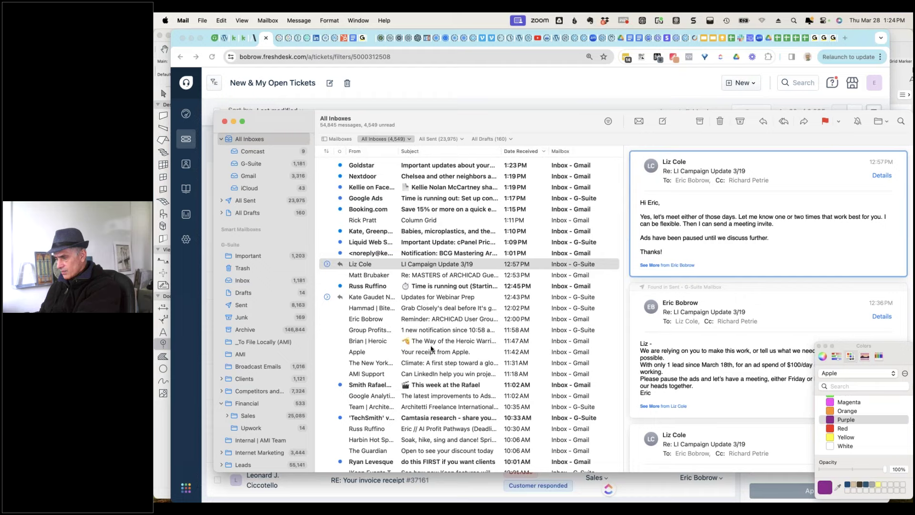
# Scroll All Inboxes, open the Double Billing Issue message, then the newest Goldstar message.
pyautogui.scroll(-10, 439, 363)
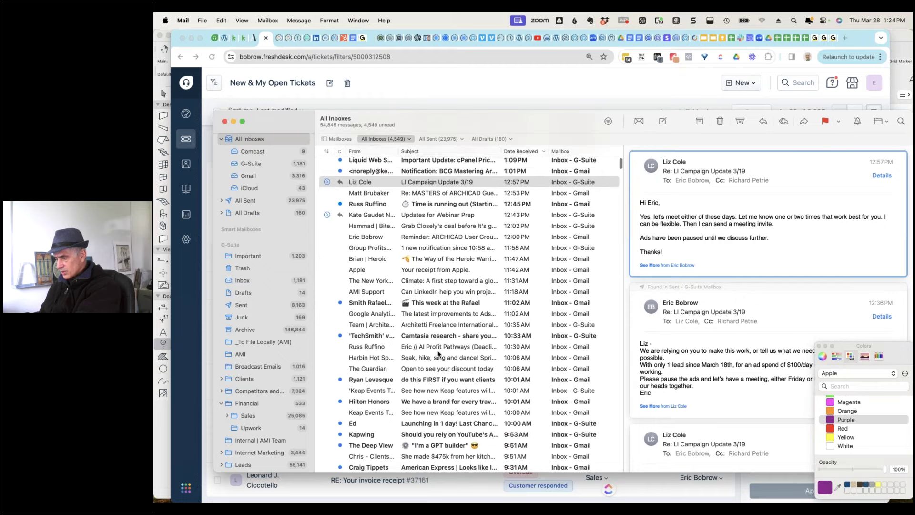
pyautogui.scroll(-5, 441, 325)
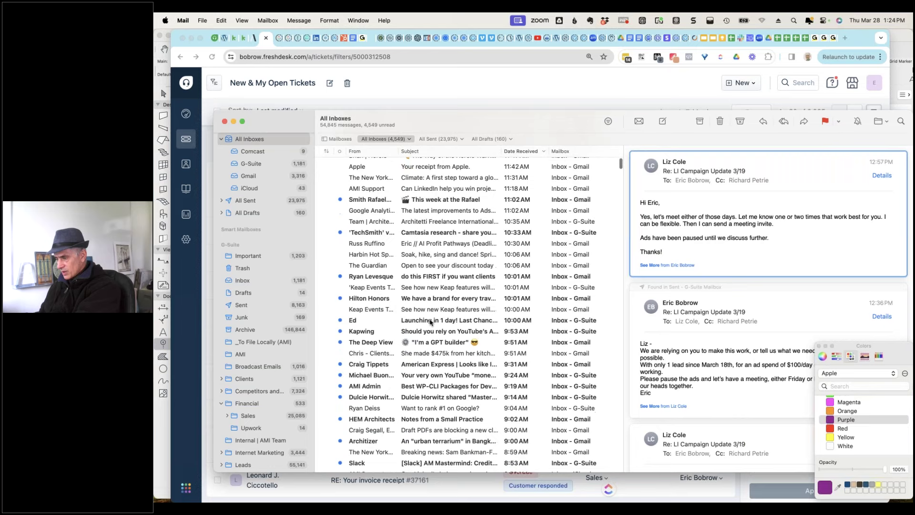
pyautogui.scroll(-4, 445, 297)
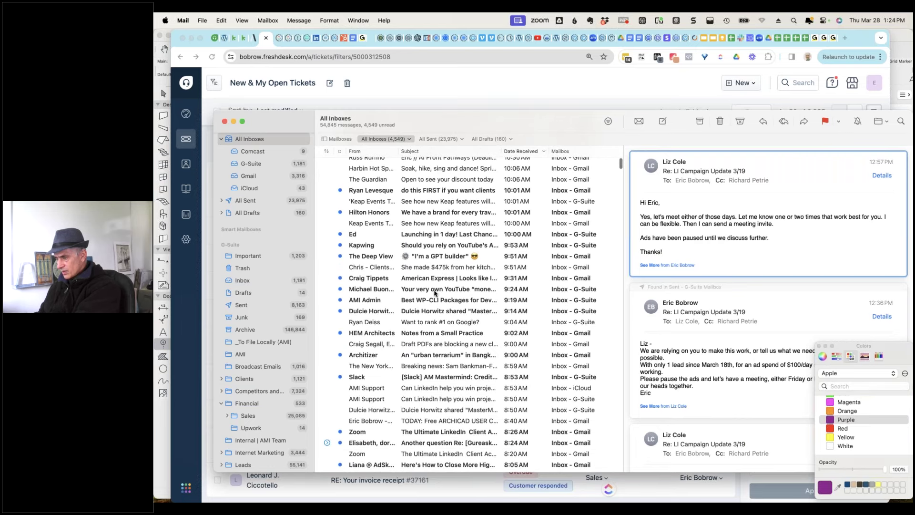
pyautogui.scroll(-3, 435, 294)
pyautogui.scroll(-4, 436, 288)
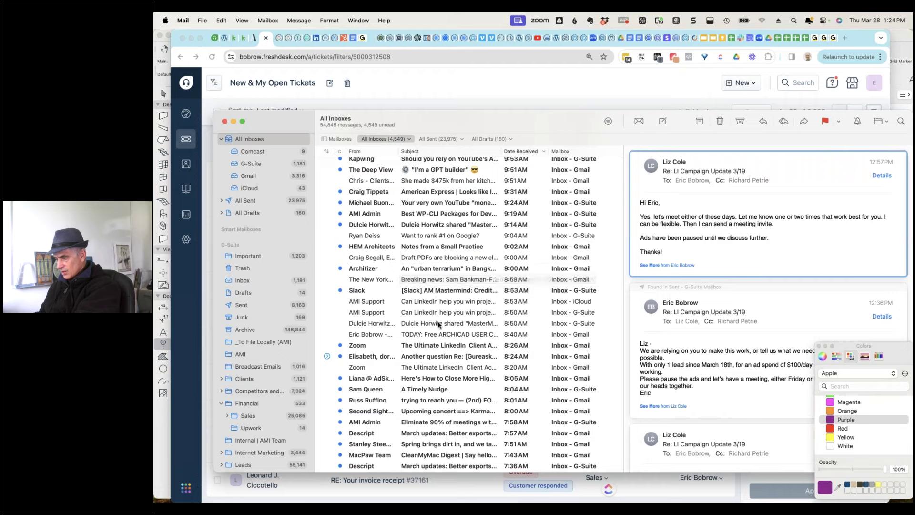
pyautogui.scroll(-1, 439, 363)
pyautogui.scroll(-5, 440, 362)
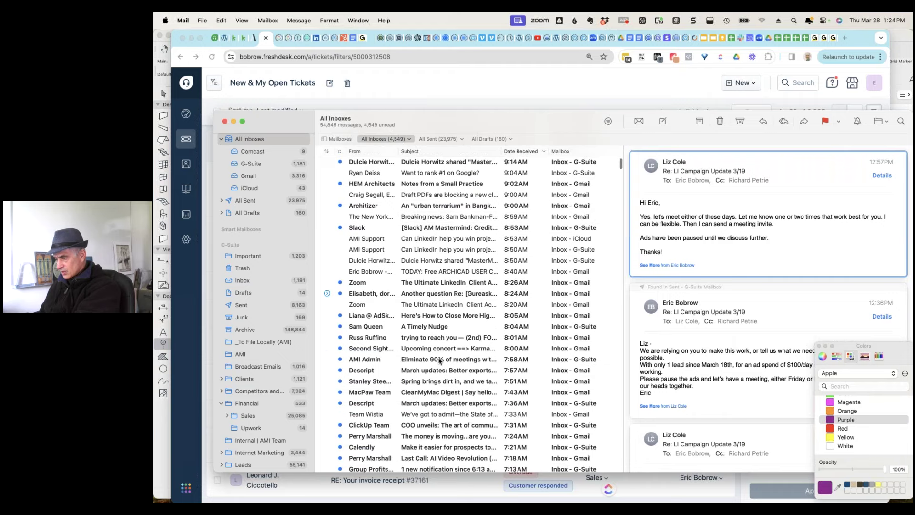
pyautogui.scroll(-10, 447, 355)
pyautogui.scroll(-9, 441, 335)
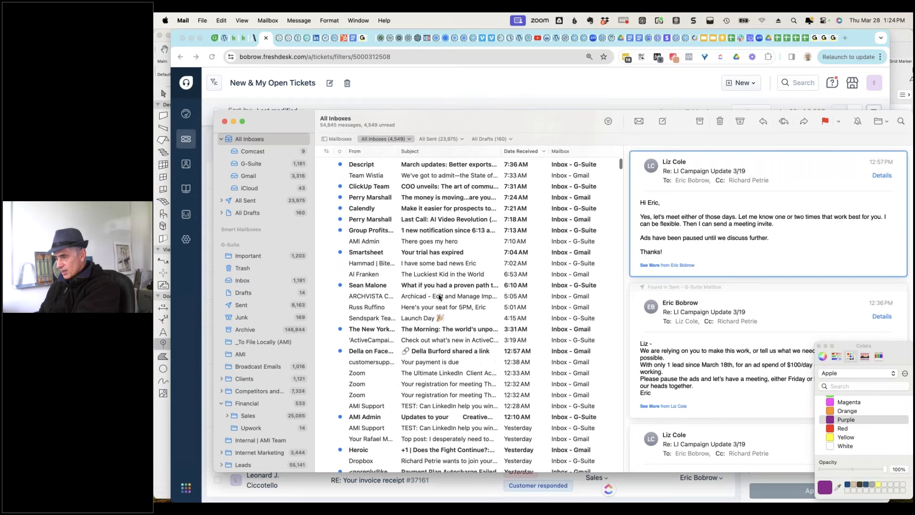
pyautogui.scroll(-7, 439, 330)
pyautogui.scroll(-2, 438, 331)
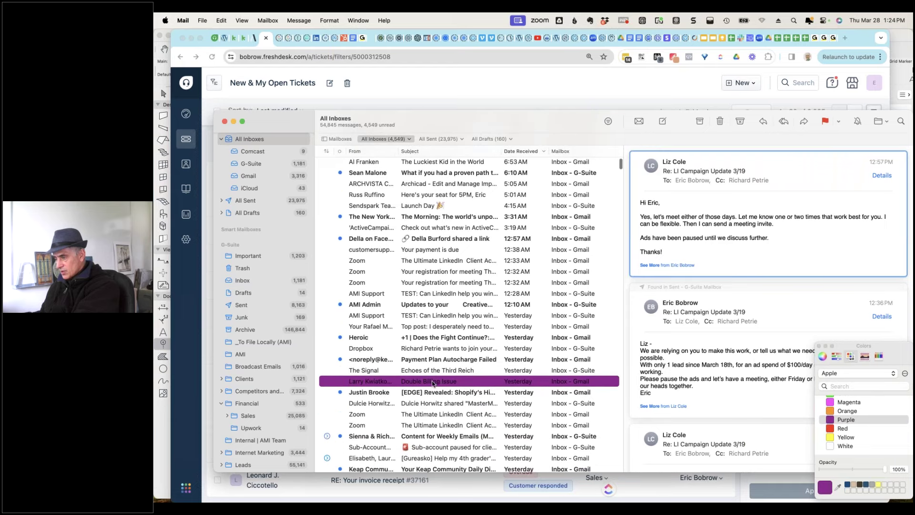
pyautogui.click(434, 383)
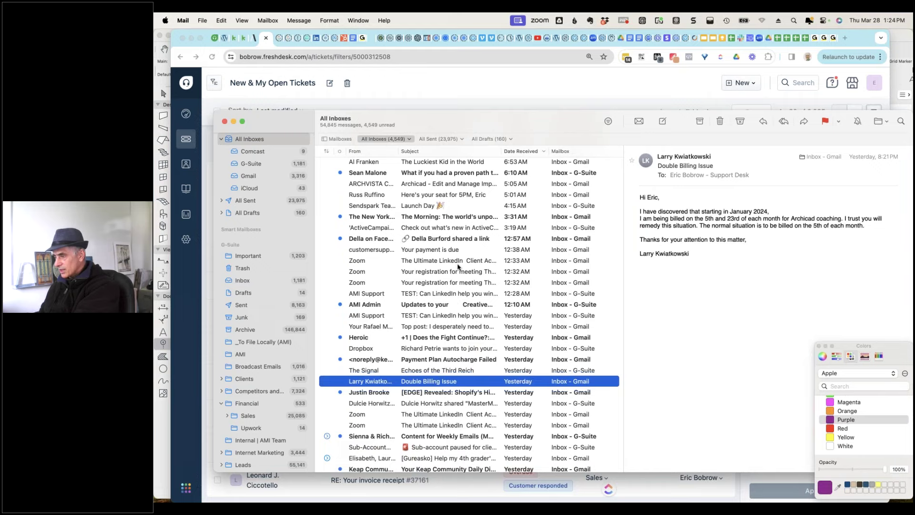
pyautogui.scroll(15, 457, 267)
pyautogui.click(439, 165)
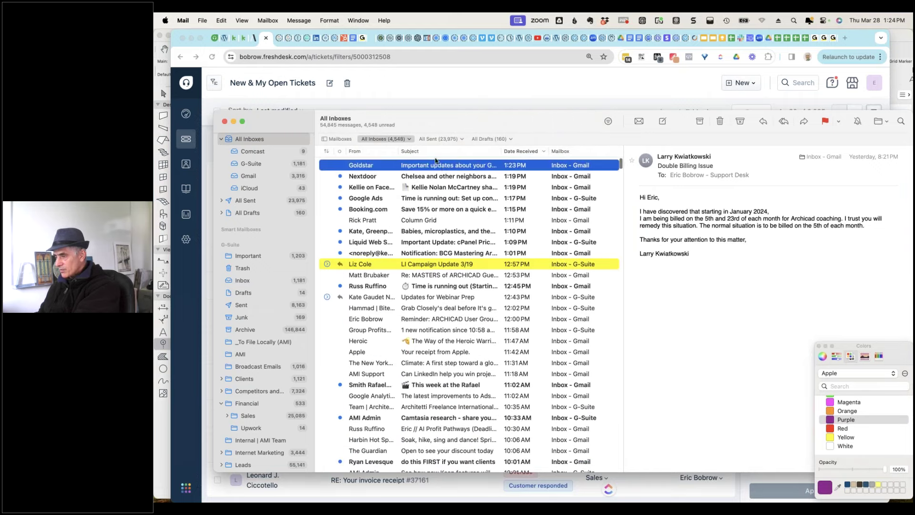
# Hide Mail to reveal the Freshdesk tickets and bring up the app switcher.
pyautogui.press('super+m')
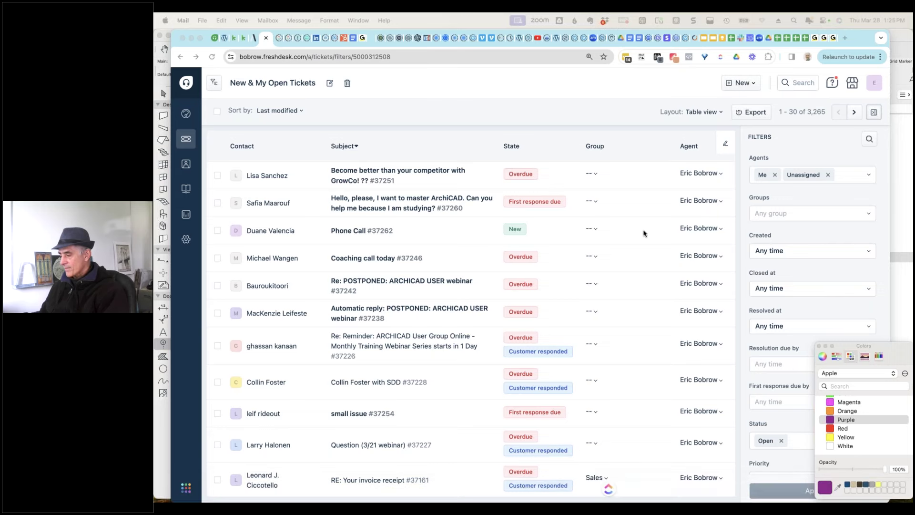
pyautogui.press('super+Tab')
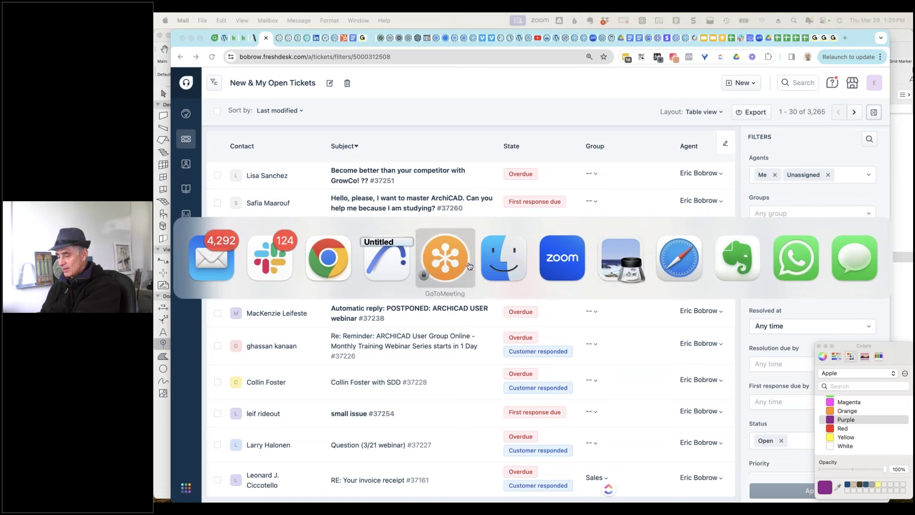
# Open AMT27 Sample Project USA R1.pln from the AMT 27 folder in a new instance.
pyautogui.click(387, 261)
pyautogui.click(217, 20)
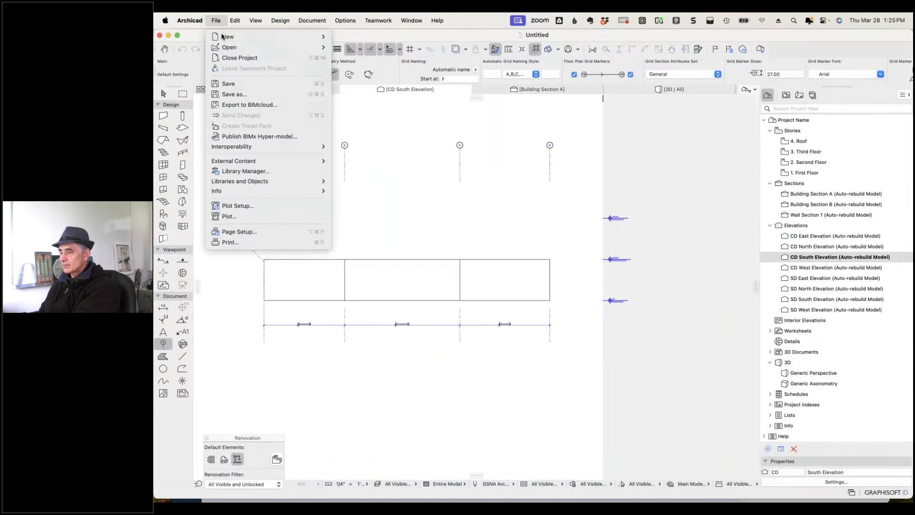
pyautogui.moveTo(227, 46)
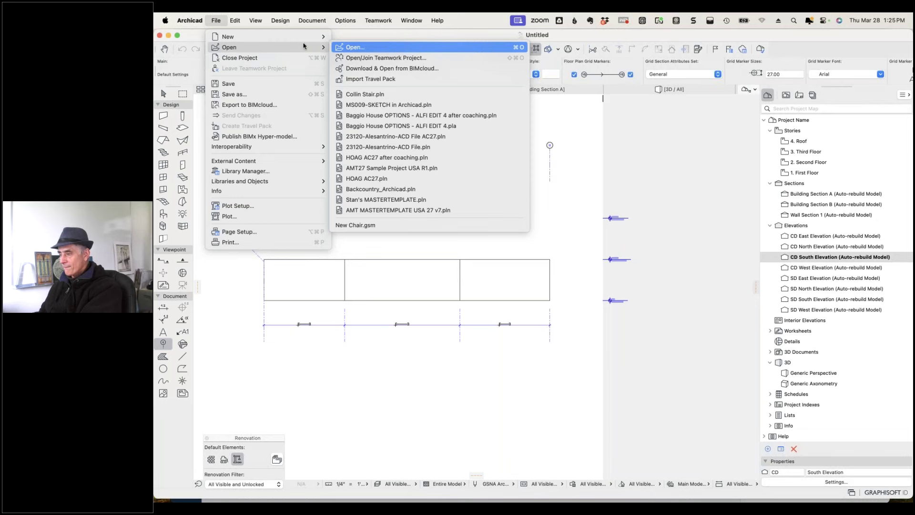
pyautogui.click(362, 48)
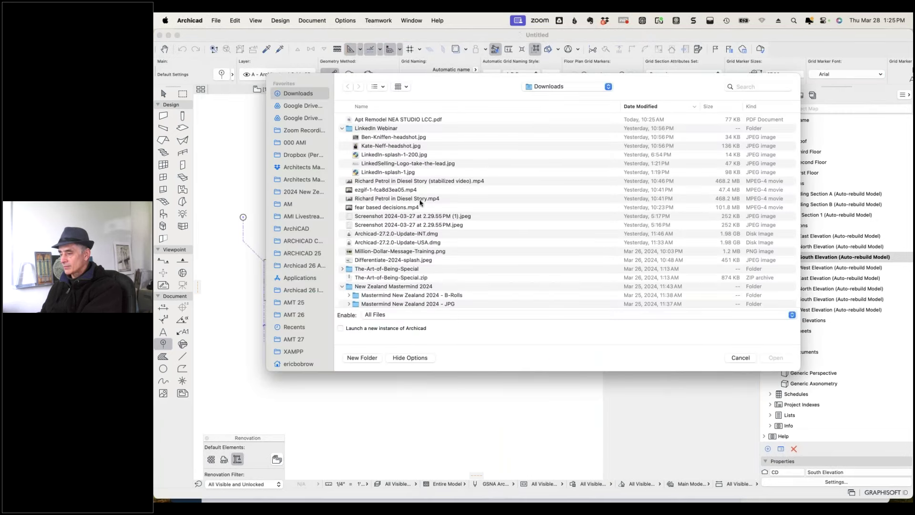
pyautogui.click(294, 339)
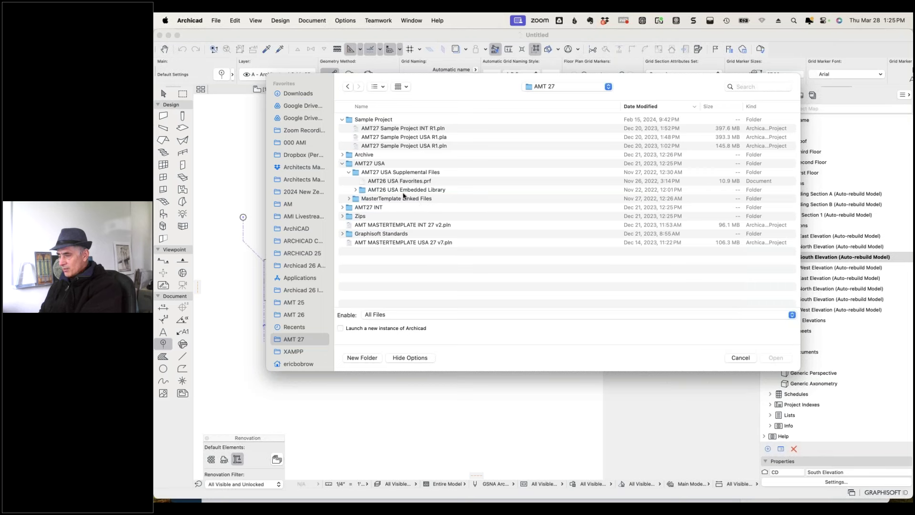
pyautogui.click(395, 146)
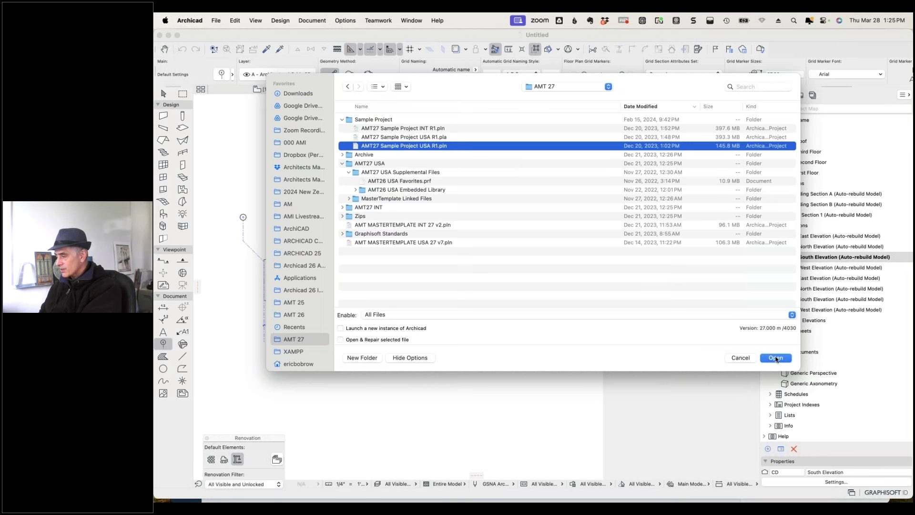
pyautogui.click(340, 329)
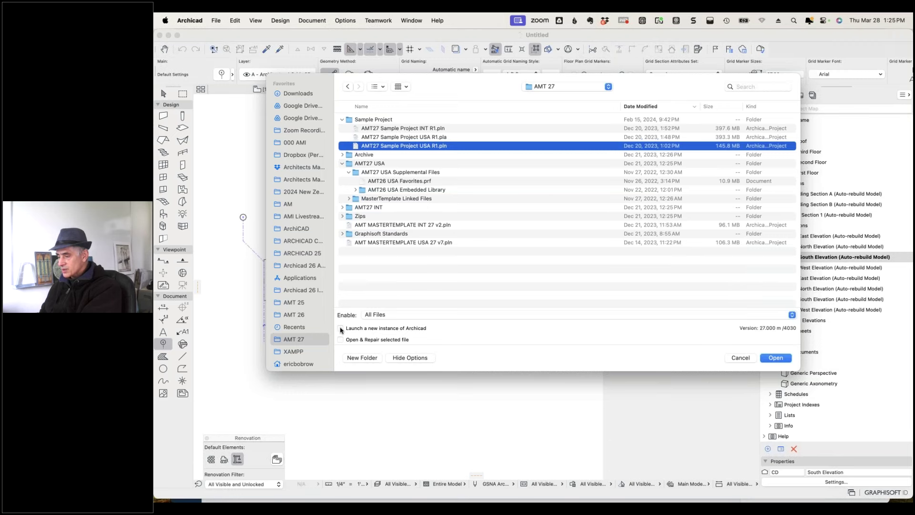
pyautogui.click(773, 358)
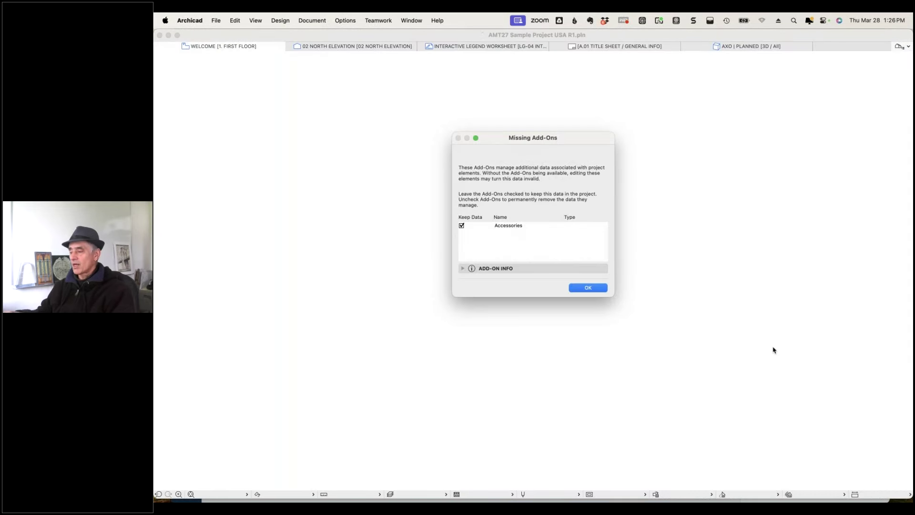
# Confirm the Missing Add-Ons notice with Accessories kept checked.
pyautogui.click(582, 288)
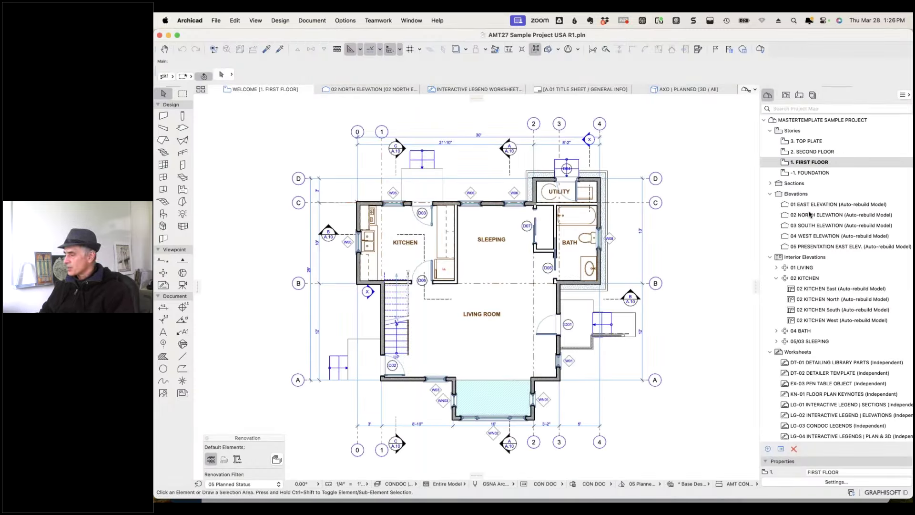
pyautogui.click(678, 90)
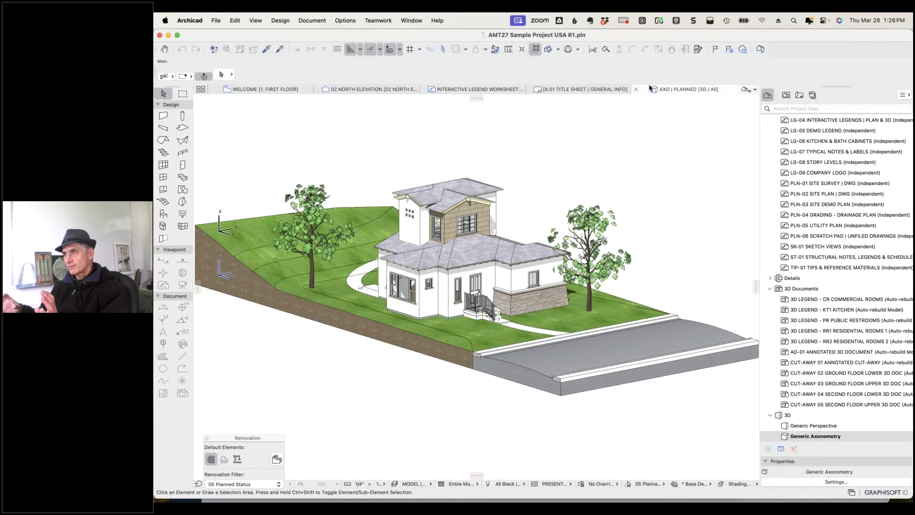
pyautogui.click(266, 90)
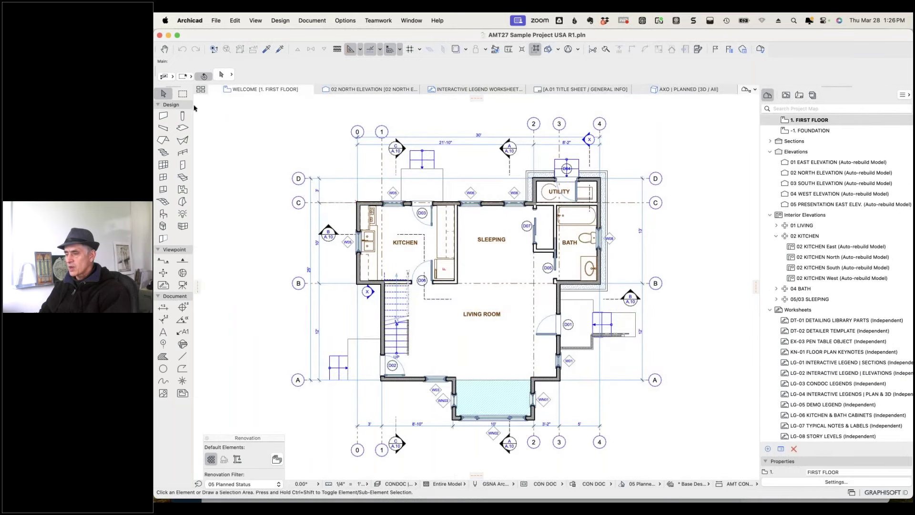
# Draw a rectangular marquee over the kitchen on the First Floor plan.
pyautogui.click(182, 94)
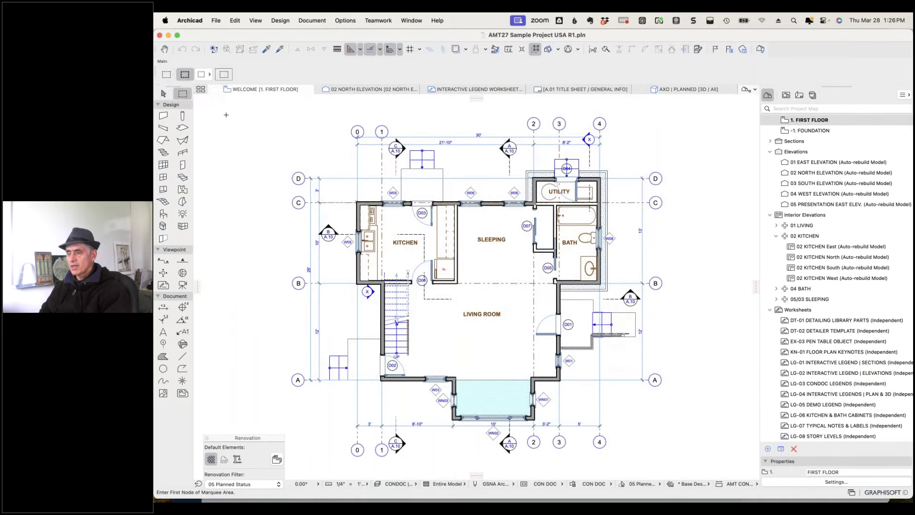
pyautogui.click(326, 165)
pyautogui.click(487, 306)
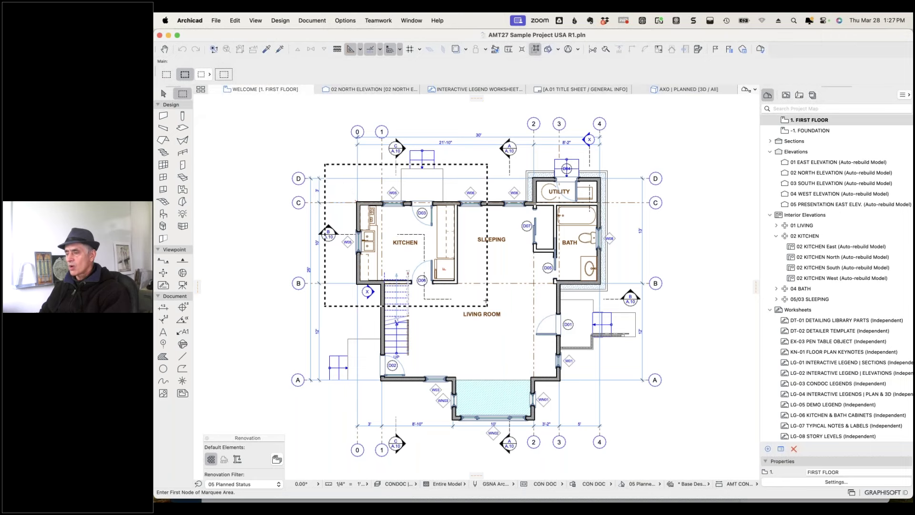
# Draw a polygonal marquee around the kitchen, sleeping and living rooms and show it in 3D.
pyautogui.click(210, 75)
pyautogui.click(220, 83)
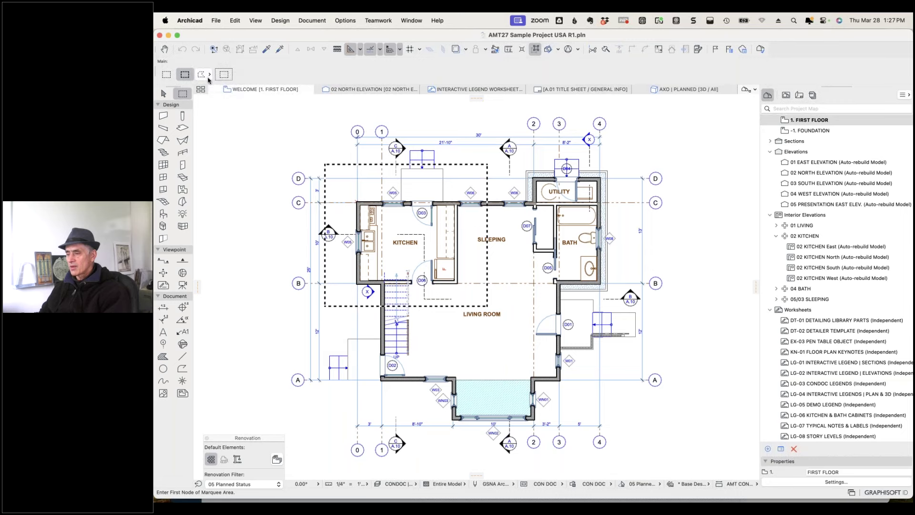
pyautogui.click(339, 153)
pyautogui.click(493, 188)
pyautogui.click(490, 288)
pyautogui.click(593, 309)
pyautogui.click(572, 420)
pyautogui.click(470, 332)
pyautogui.doubleClick(336, 343)
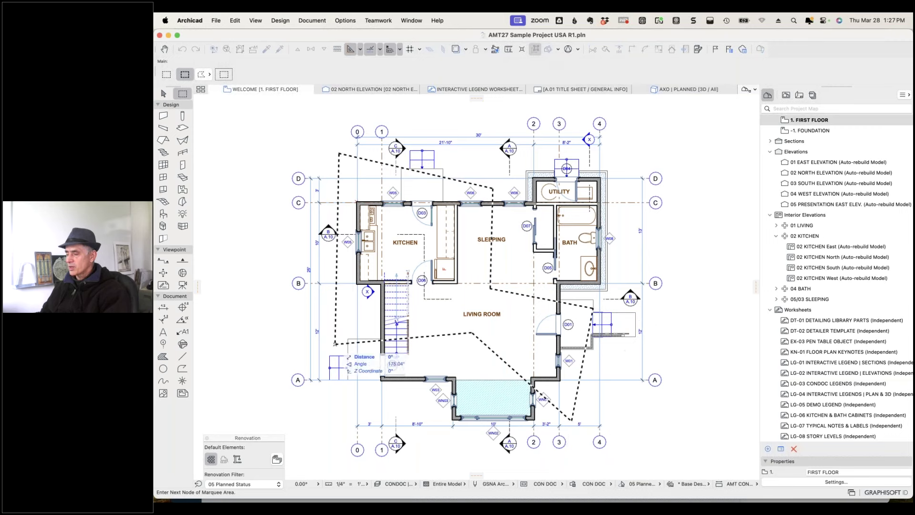
pyautogui.rightClick(297, 129)
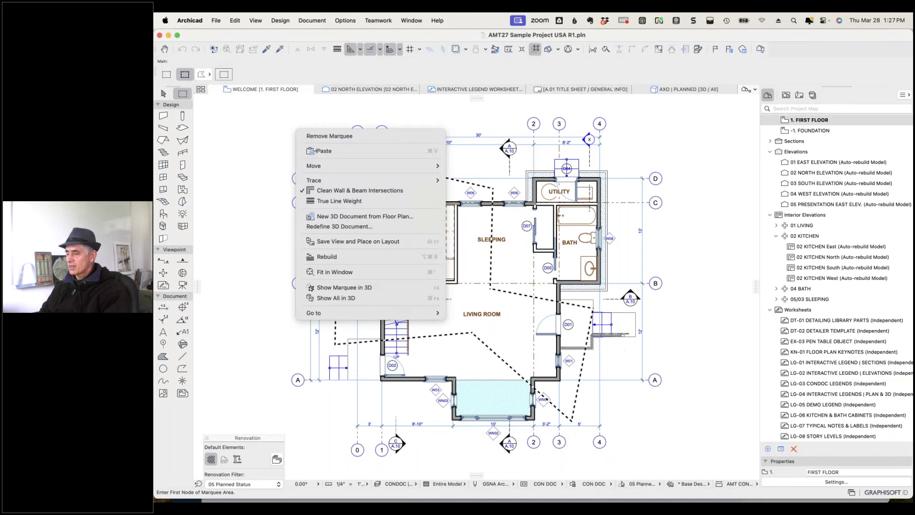
pyautogui.click(368, 288)
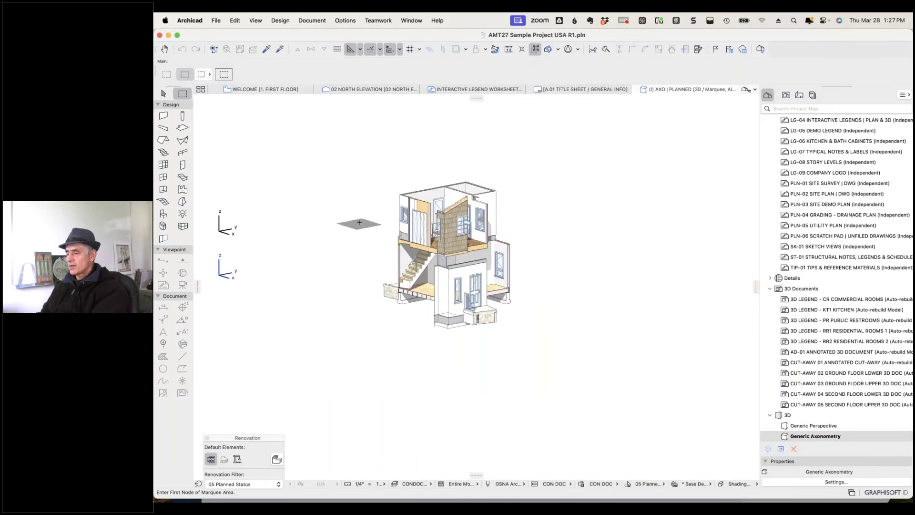
# Apply a MODEL layer combination so the 3D cutaway shows roofs and grassy site terrain.
pyautogui.keyDown('shift'); pyautogui.moveTo(452, 312); pyautogui.dragTo(454, 355, button='middle'); pyautogui.keyUp('shift')
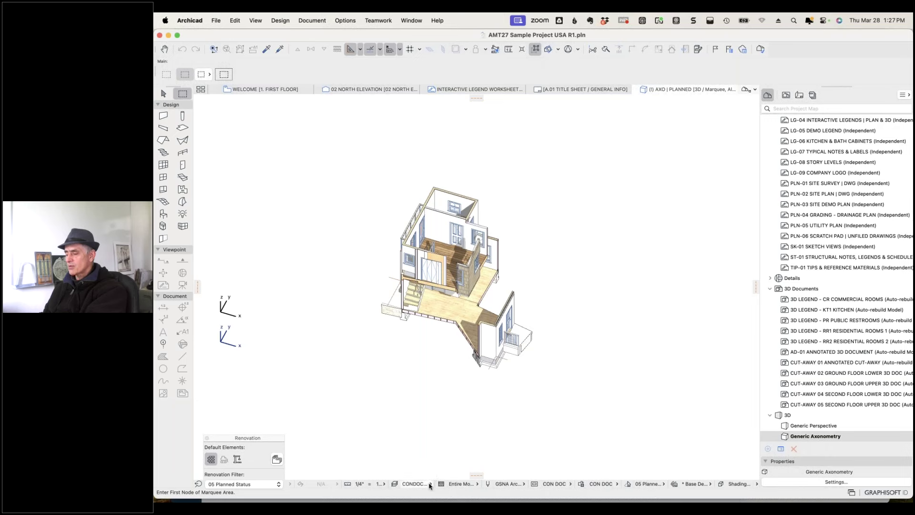
pyautogui.click(430, 484)
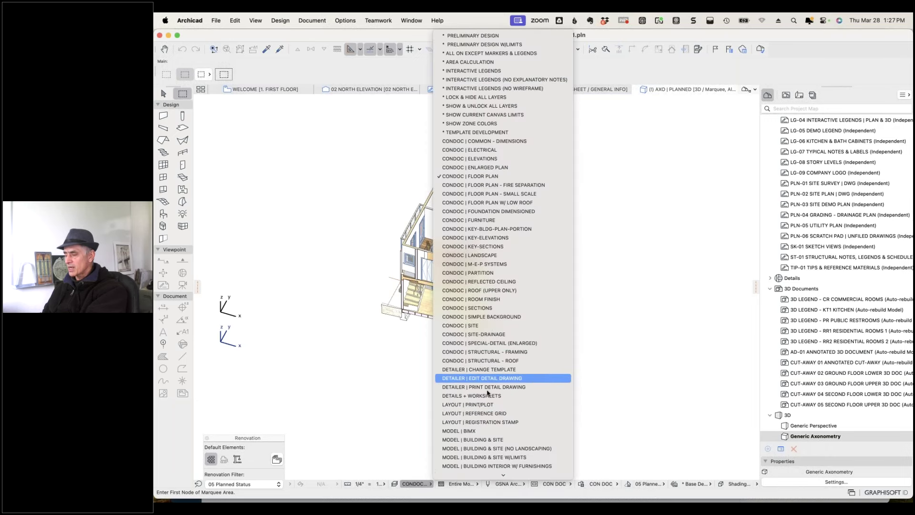
pyautogui.click(488, 439)
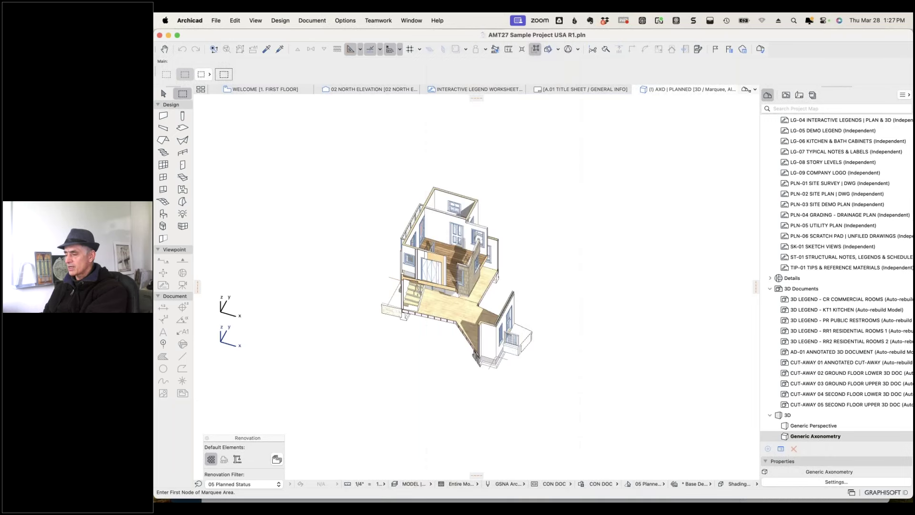
pyautogui.keyDown('shift'); pyautogui.moveTo(451, 392); pyautogui.dragTo(296, 296, button='middle'); pyautogui.keyUp('shift')
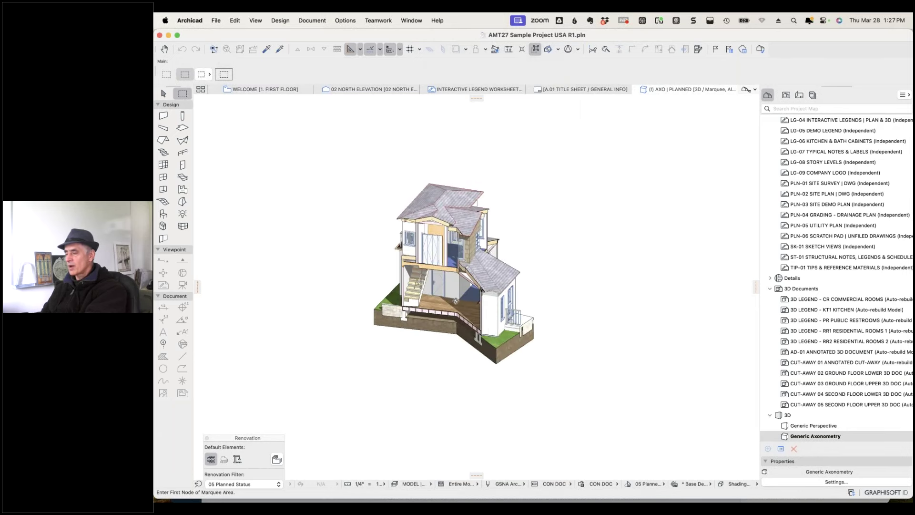
# Show All in the 3D window so the full house, trees, lawn and street return, then go to View > Elements in 3D View.
pyautogui.rightClick(327, 209)
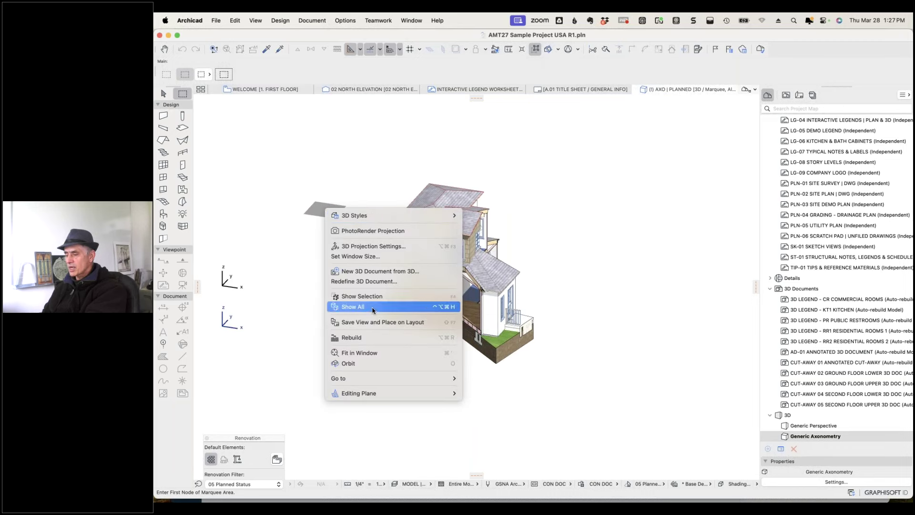
pyautogui.click(373, 309)
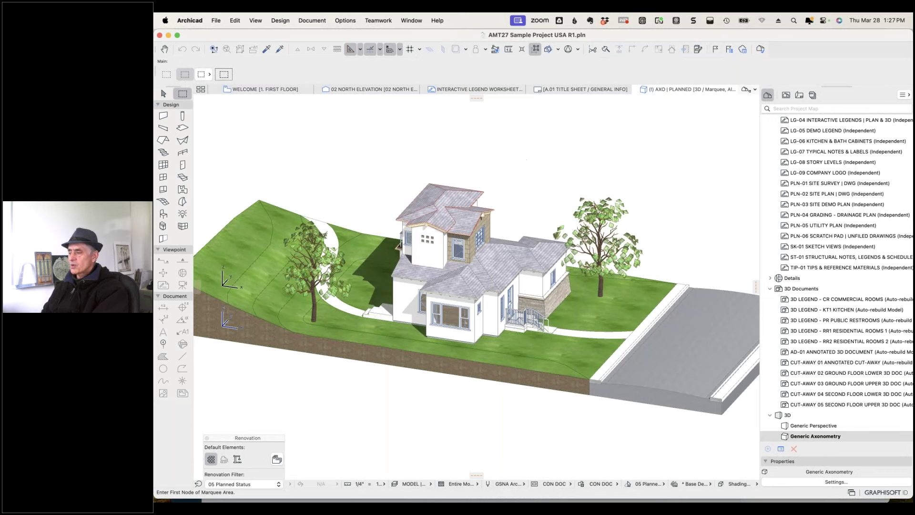
pyautogui.click(256, 22)
pyautogui.moveTo(282, 222)
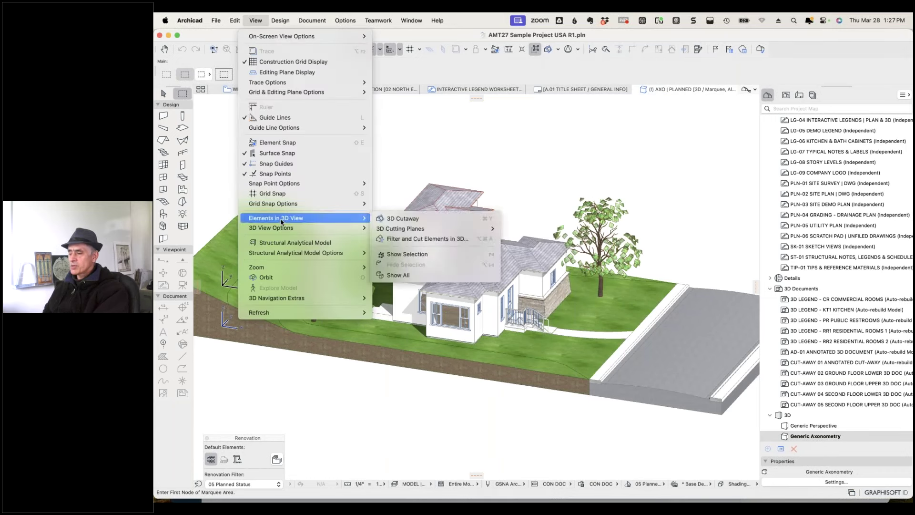
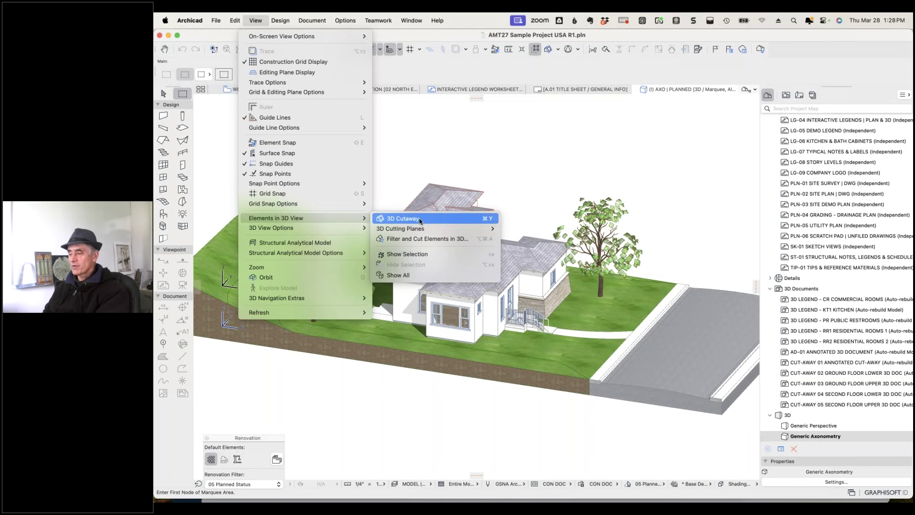
# Turn on 3D Cutaway and fix a horizontal cut at 9'-8 37/64" through the upper floor.
pyautogui.click(419, 219)
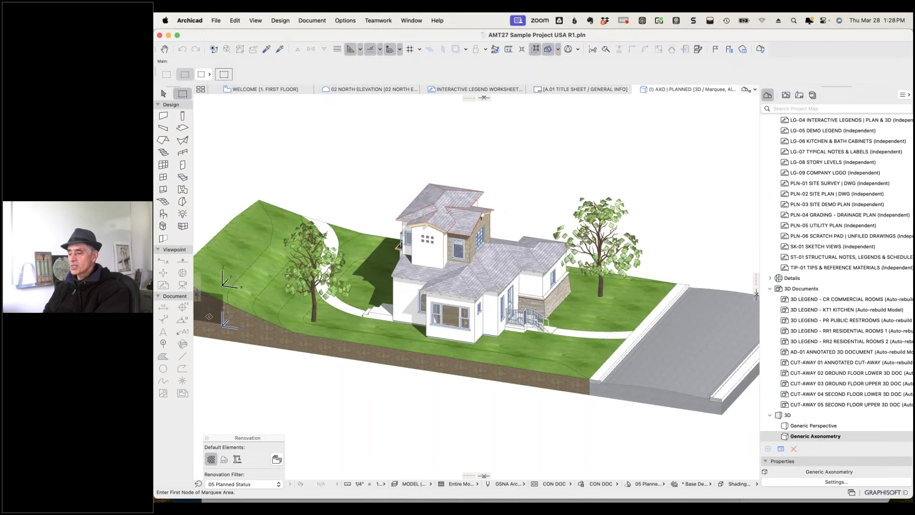
pyautogui.moveTo(487, 472)
pyautogui.mouseDown()
pyautogui.moveTo(486, 458)
pyautogui.moveTo(731, 265)
pyautogui.moveTo(655, 224)
pyautogui.moveTo(524, 96)
pyautogui.moveTo(485, 96)
pyautogui.mouseUp()
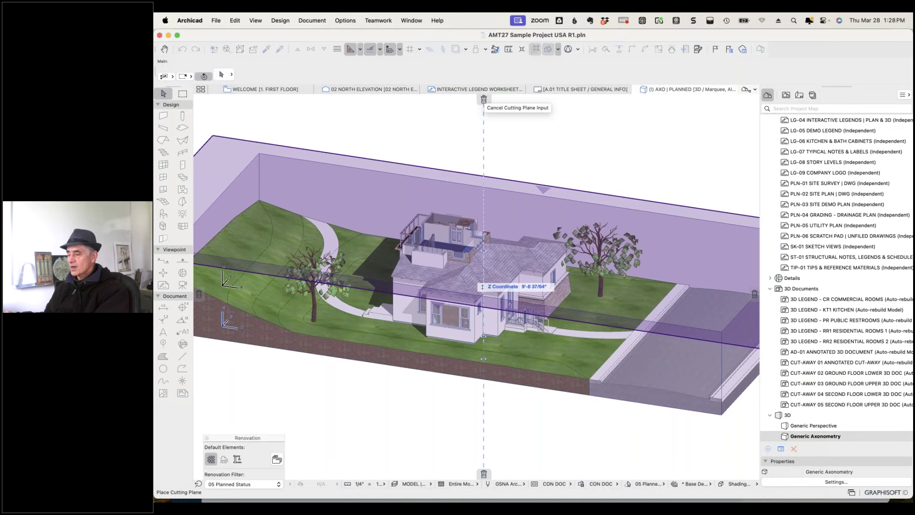
pyautogui.click(484, 287)
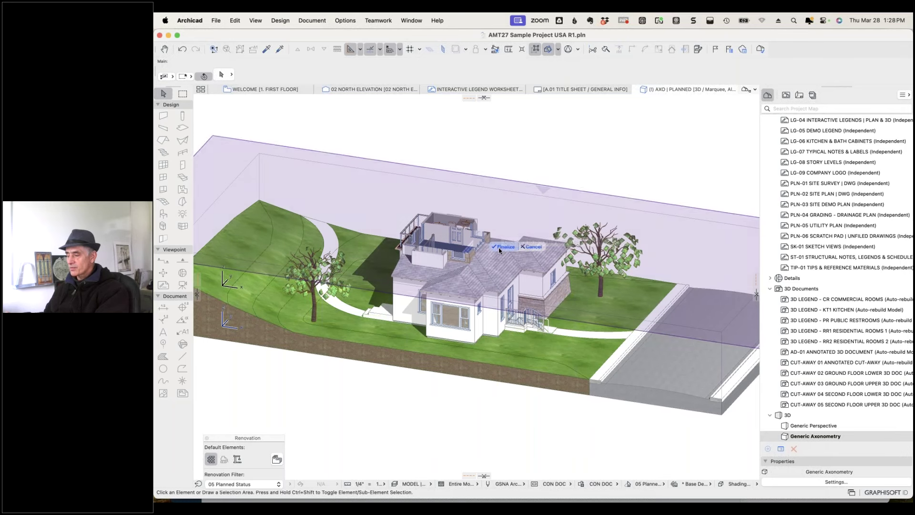
pyautogui.press('Return')
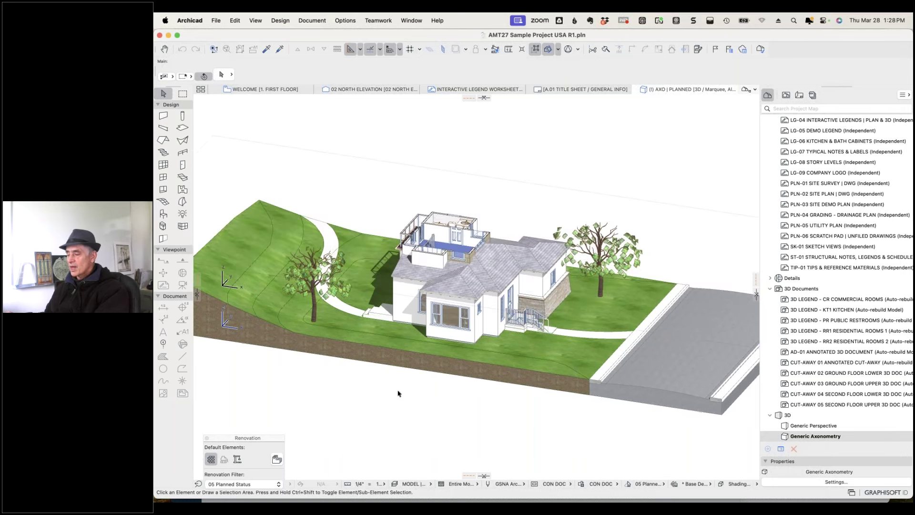
pyautogui.keyDown('shift'); pyautogui.moveTo(408, 388); pyautogui.dragTo(655, 281, button='middle'); pyautogui.keyUp('shift')
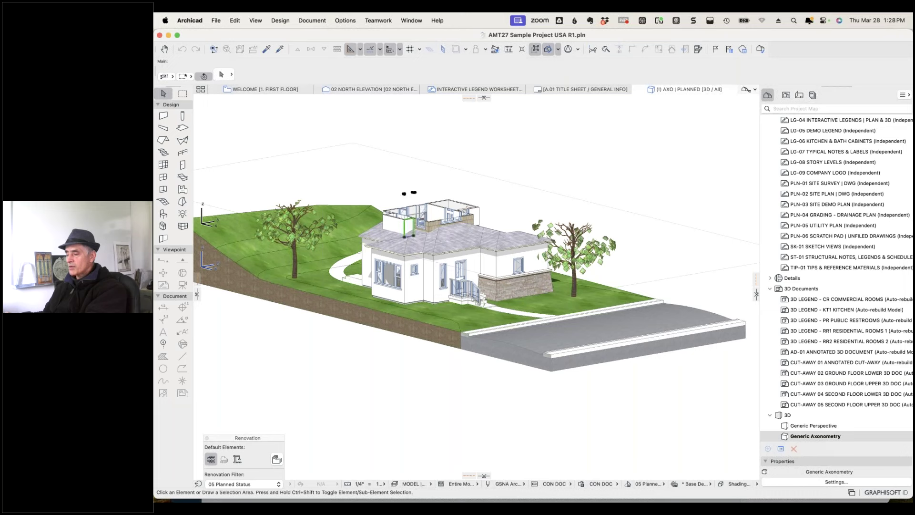
pyautogui.click(404, 236)
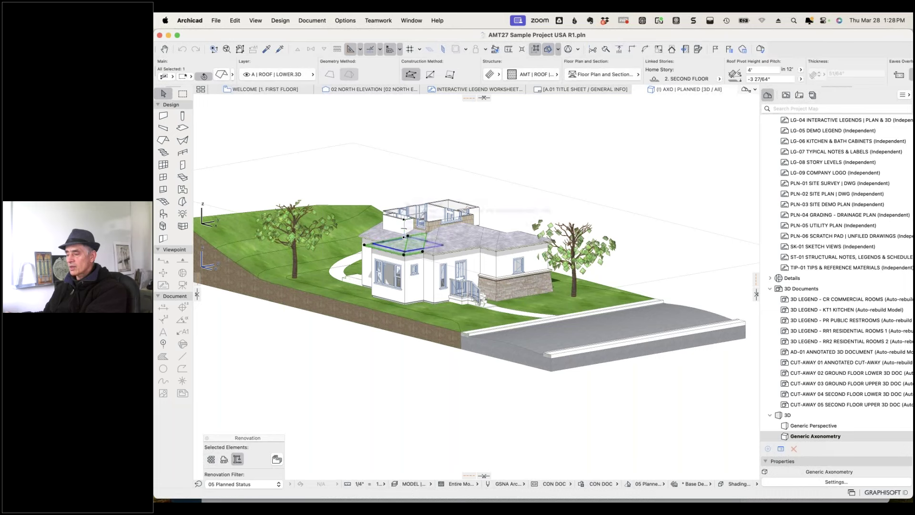
pyautogui.click(398, 229)
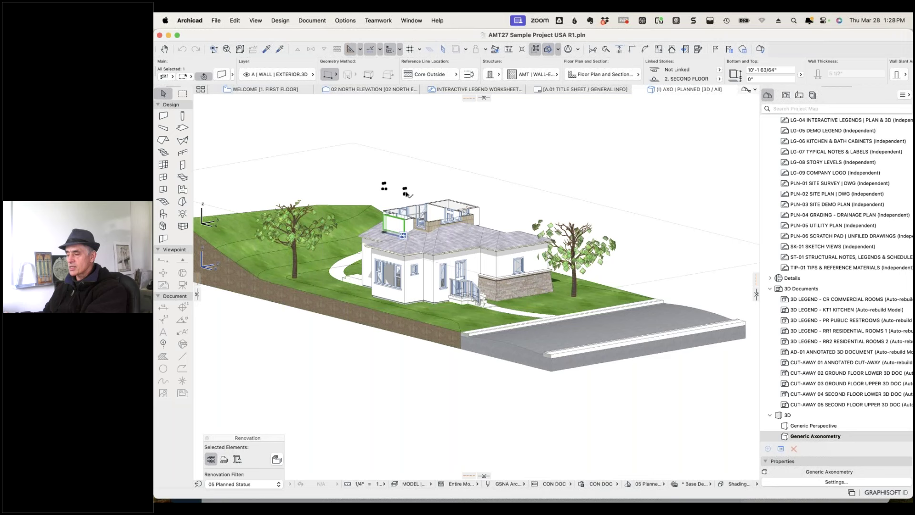
pyautogui.click(479, 153)
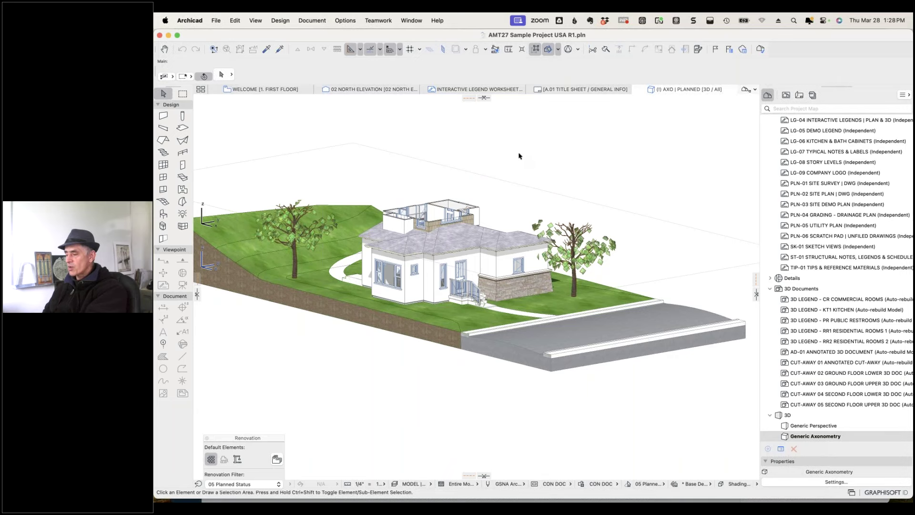
pyautogui.hotkey('ctrl', 'Up')
pyautogui.hotkey('ctrl', 'Up')
pyautogui.keyDown('shift'); pyautogui.moveTo(524, 176); pyautogui.dragTo(458, 373, button='middle'); pyautogui.keyUp('shift')
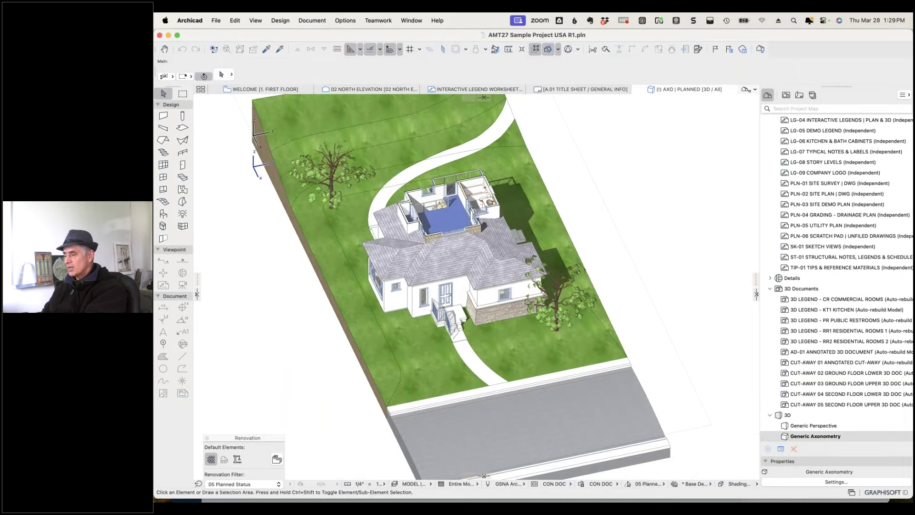
pyautogui.scroll(10, 447, 198)
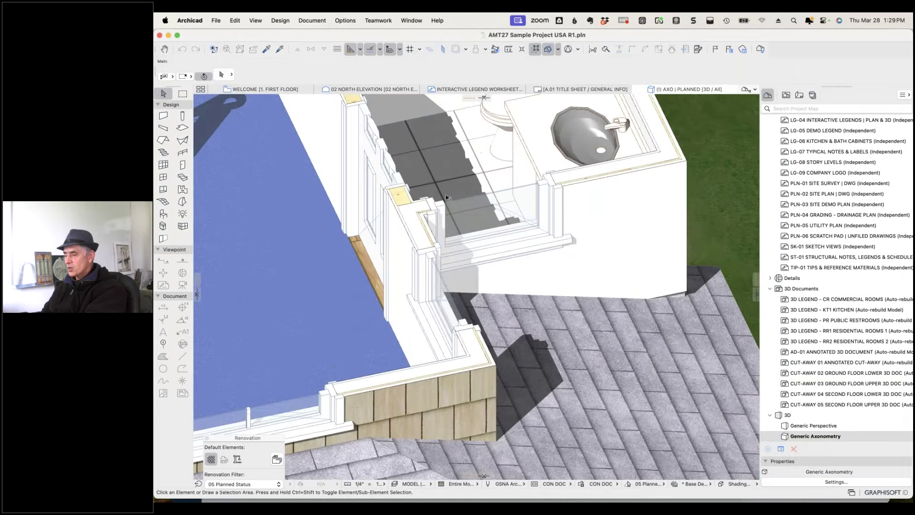
pyautogui.scroll(5, 400, 217)
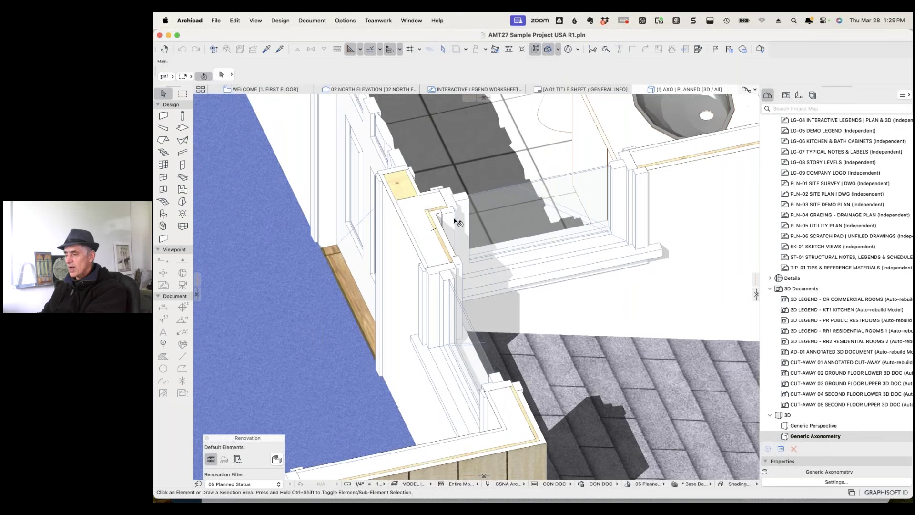
pyautogui.scroll(-10, 455, 221)
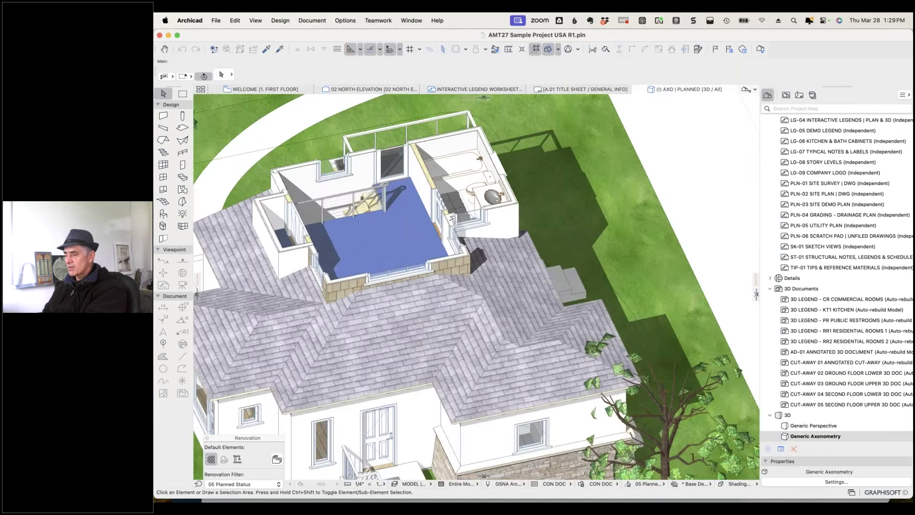
# From a low side view, cut the house lengthwise with a vertical plane and make it permanent.
pyautogui.keyDown('shift'); pyautogui.moveTo(374, 255); pyautogui.dragTo(383, 329, button='middle'); pyautogui.keyUp('shift')
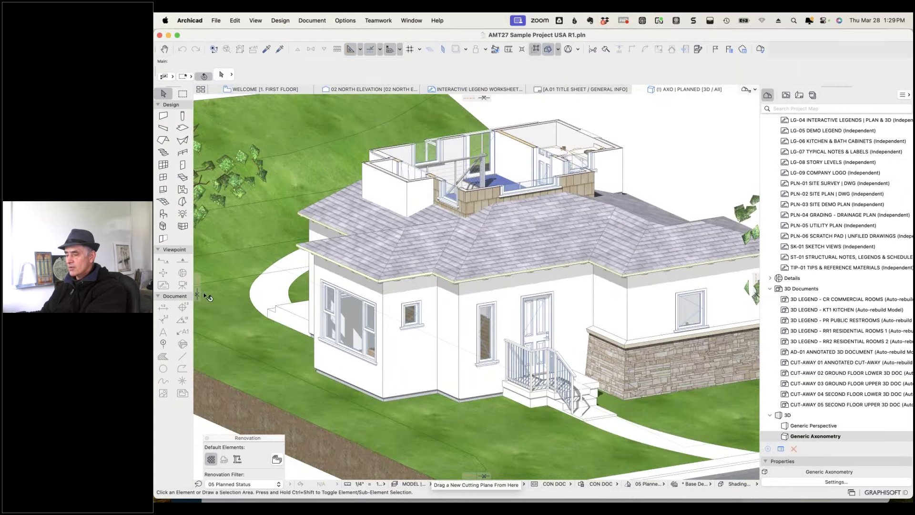
pyautogui.moveTo(207, 297); pyautogui.dragTo(460, 267)
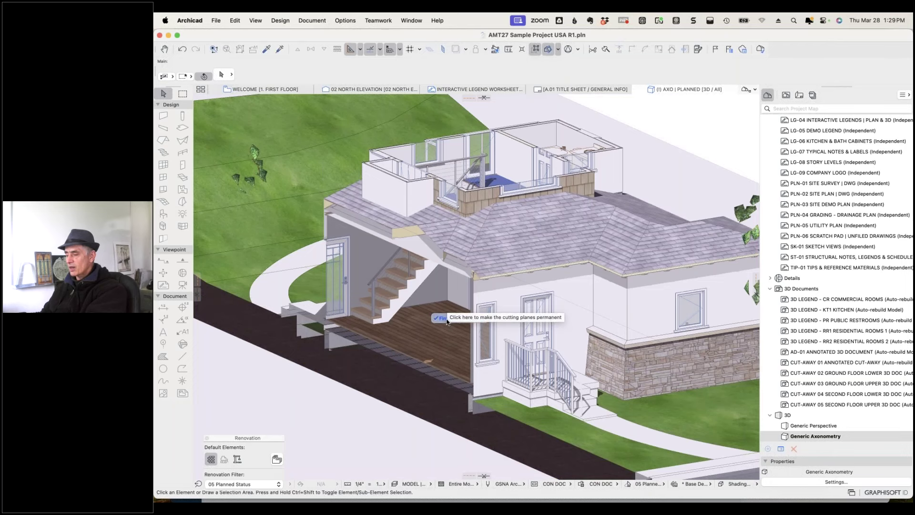
pyautogui.click(439, 318)
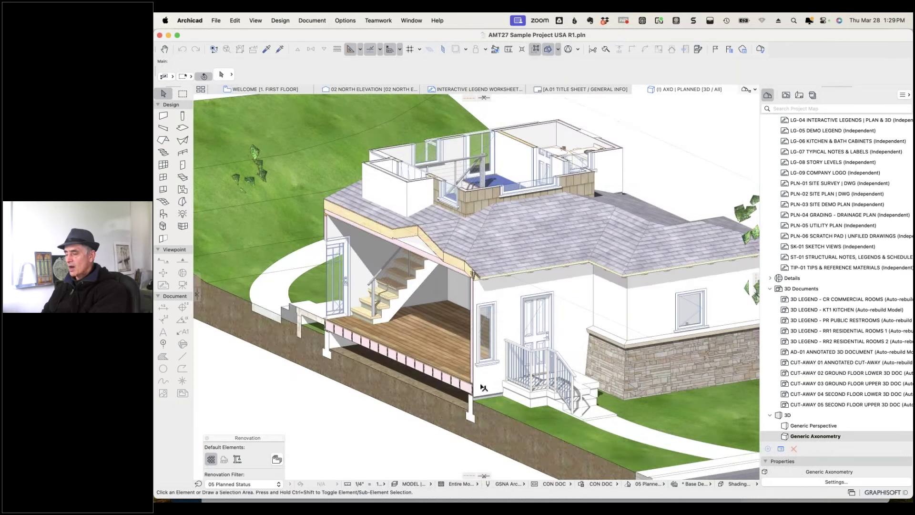
# Draw a new cutaway box around the model, set its reach, and commit it.
pyautogui.scroll(-5, 403, 378)
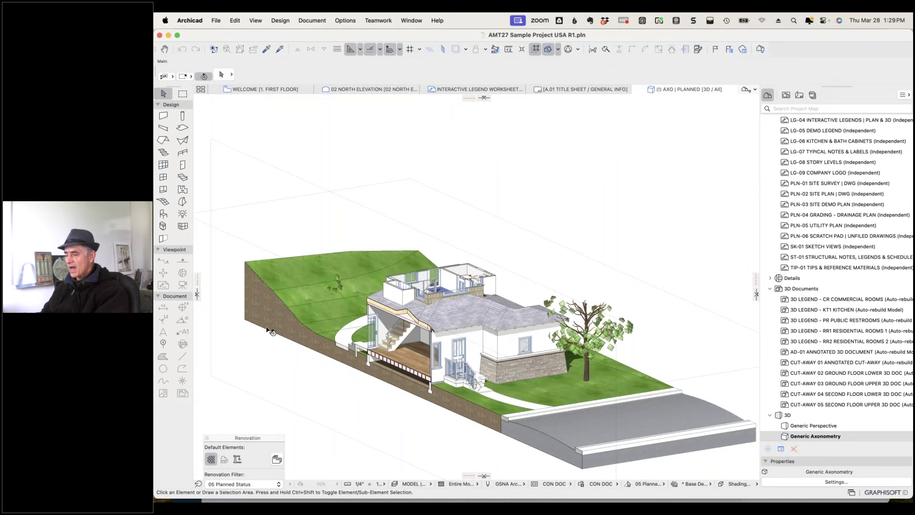
pyautogui.click(296, 364)
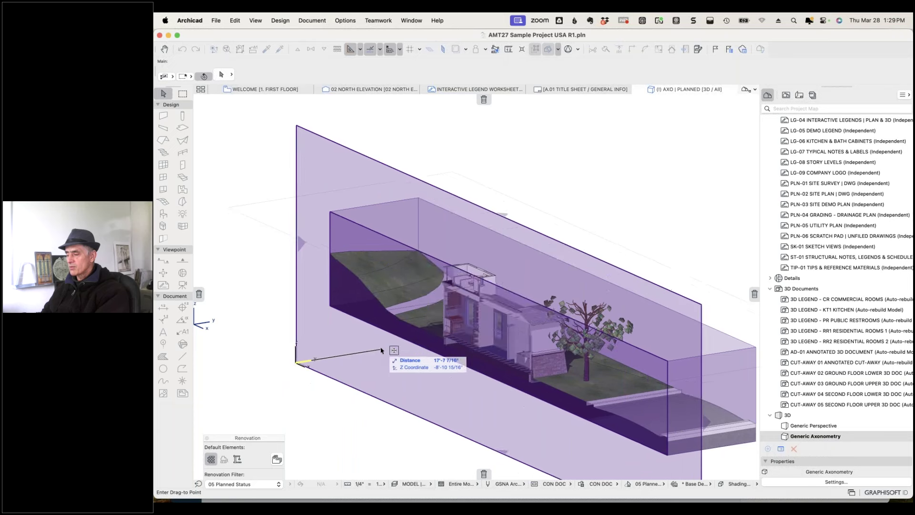
pyautogui.click(377, 351)
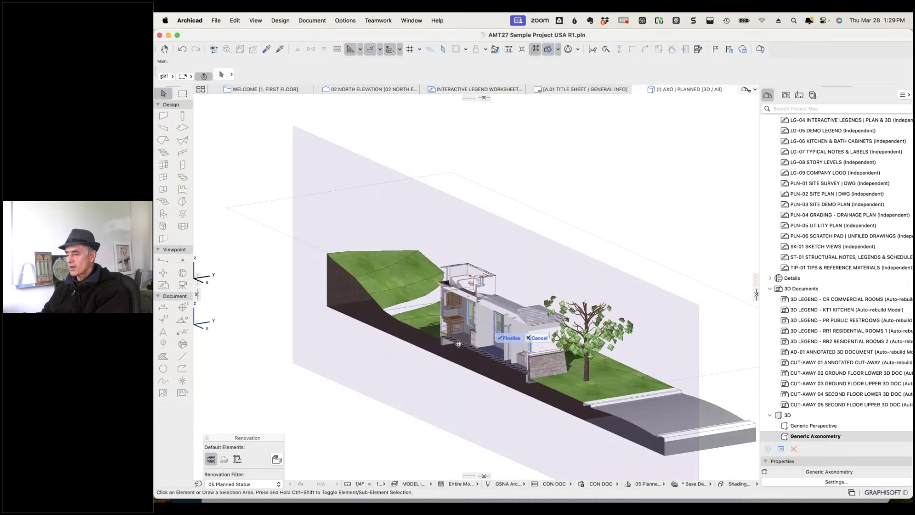
pyautogui.click(509, 338)
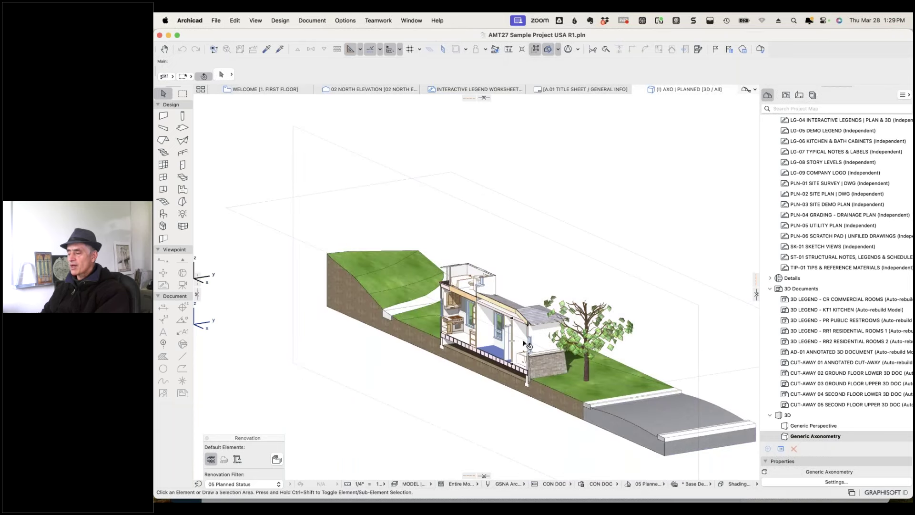
pyautogui.rightClick(578, 126)
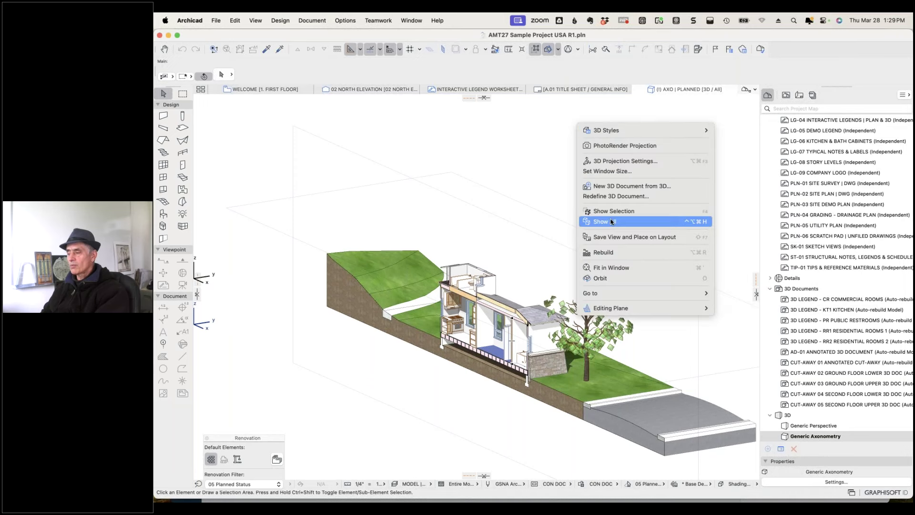
pyautogui.press('Escape')
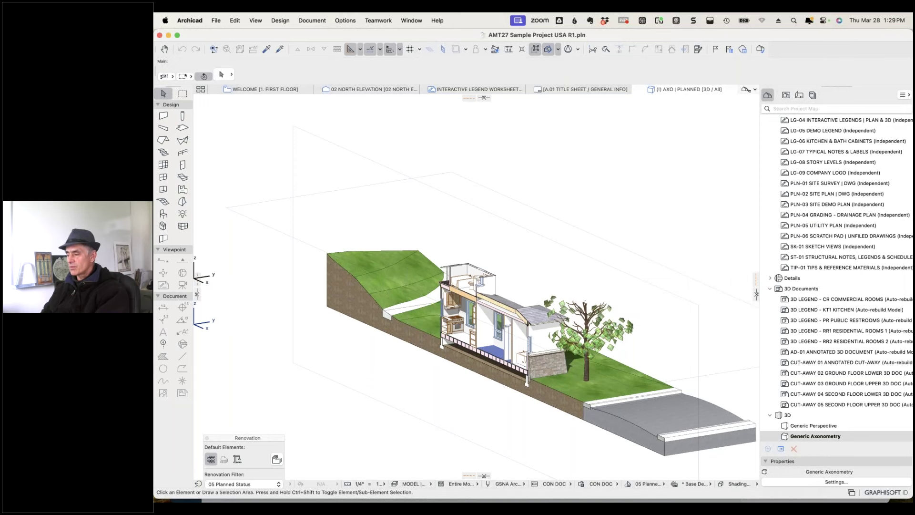
pyautogui.rightClick(586, 185)
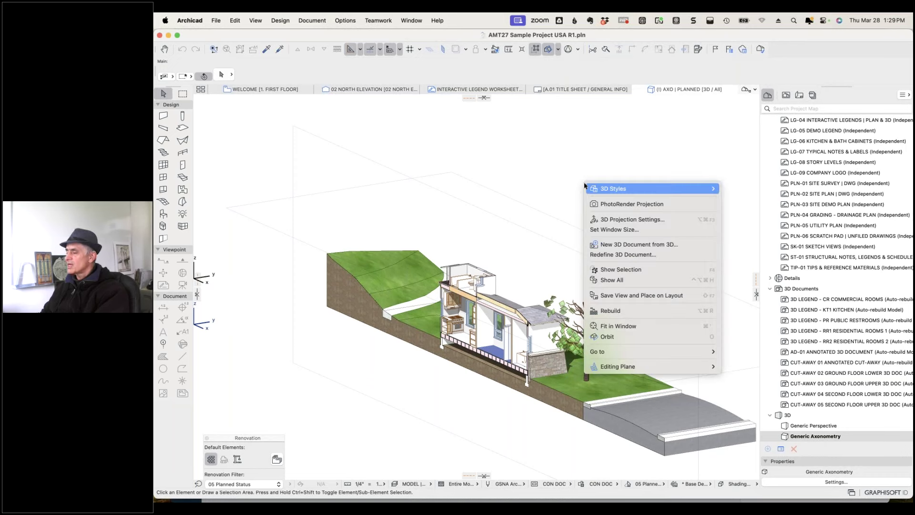
pyautogui.click(546, 161)
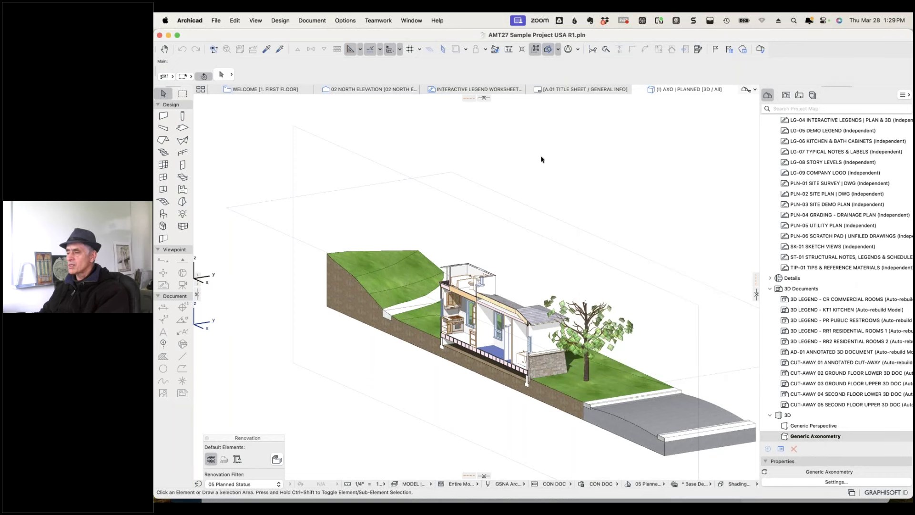
pyautogui.click(256, 21)
pyautogui.moveTo(294, 221)
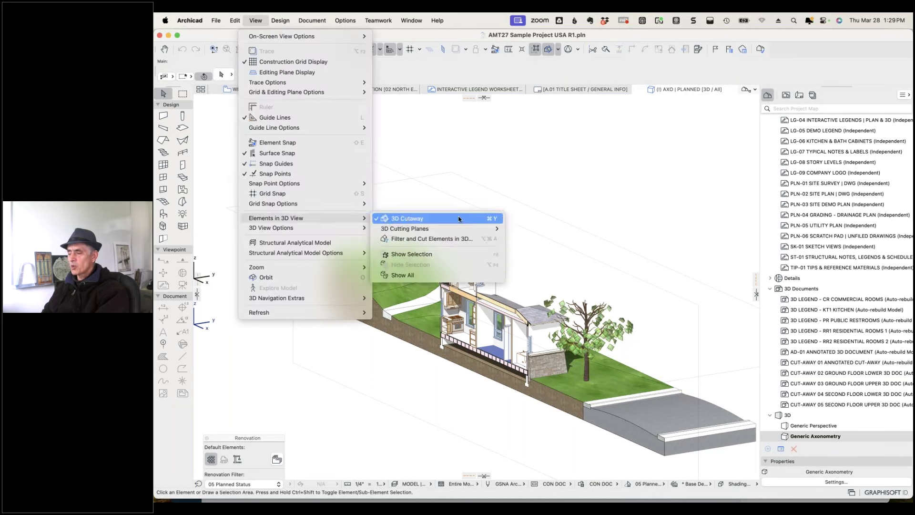
pyautogui.click(481, 218)
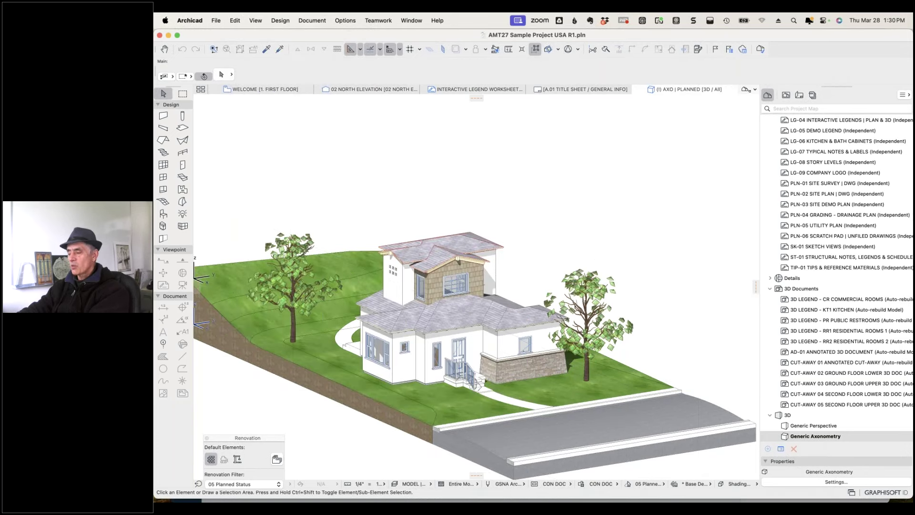
pyautogui.hotkey('ctrl', 'alt', 'c')
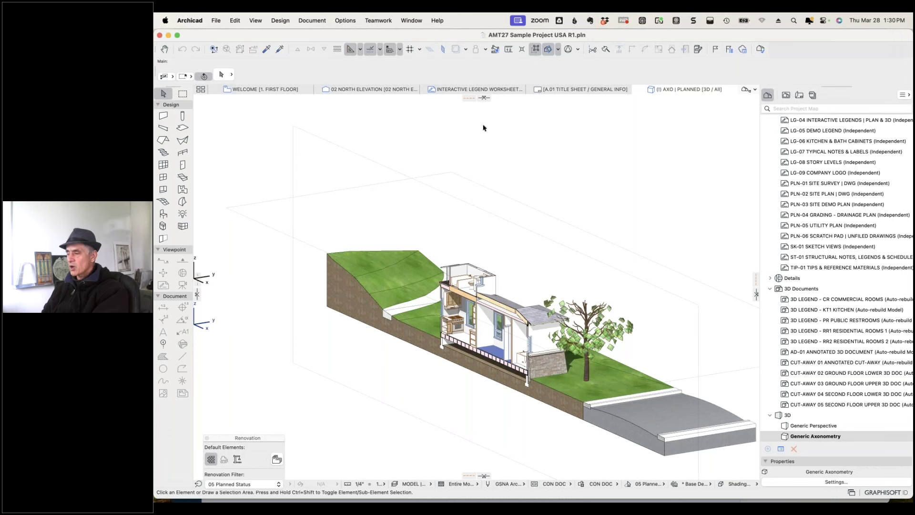
pyautogui.click(484, 99)
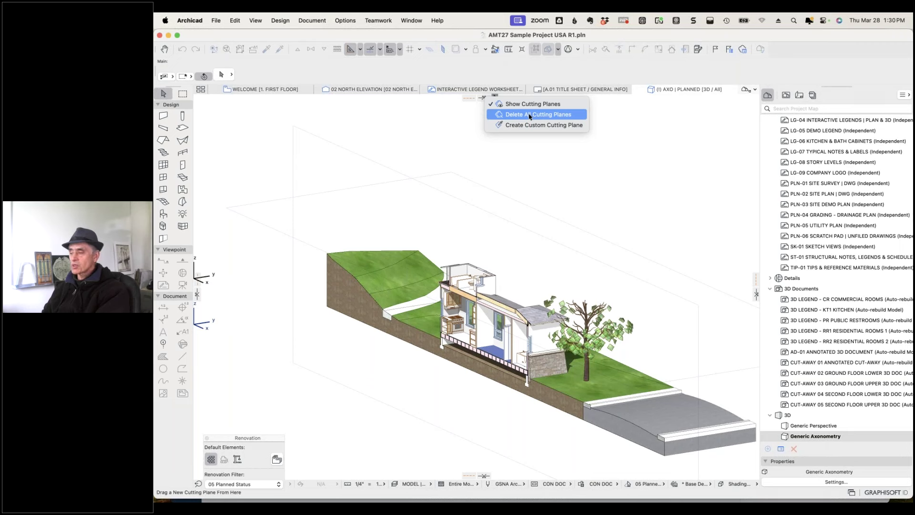
pyautogui.click(501, 170)
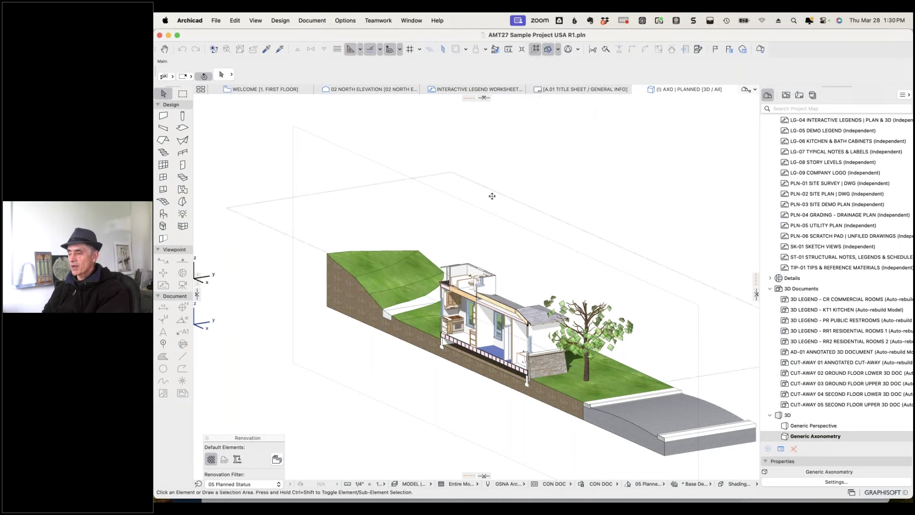
pyautogui.rightClick(492, 196)
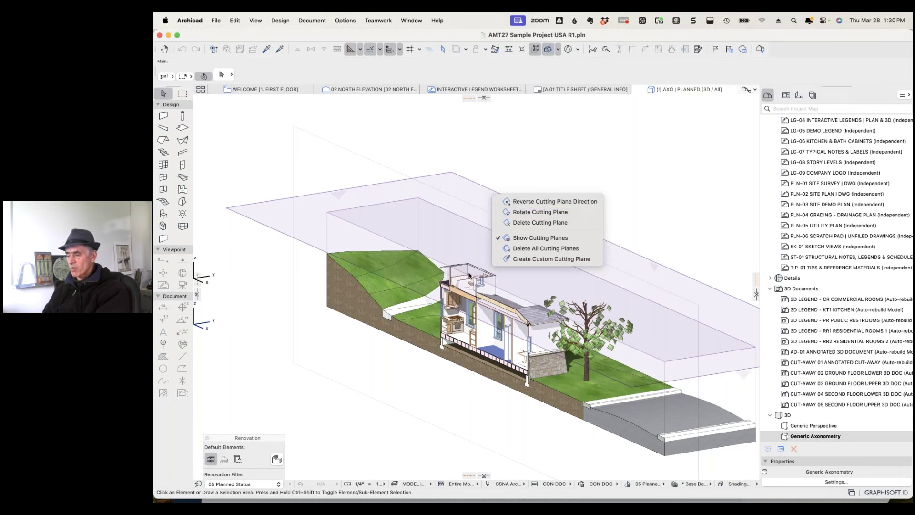
# Reverse the cutting plane's direction back and forth, flipping which side it removes.
pyautogui.click(565, 201)
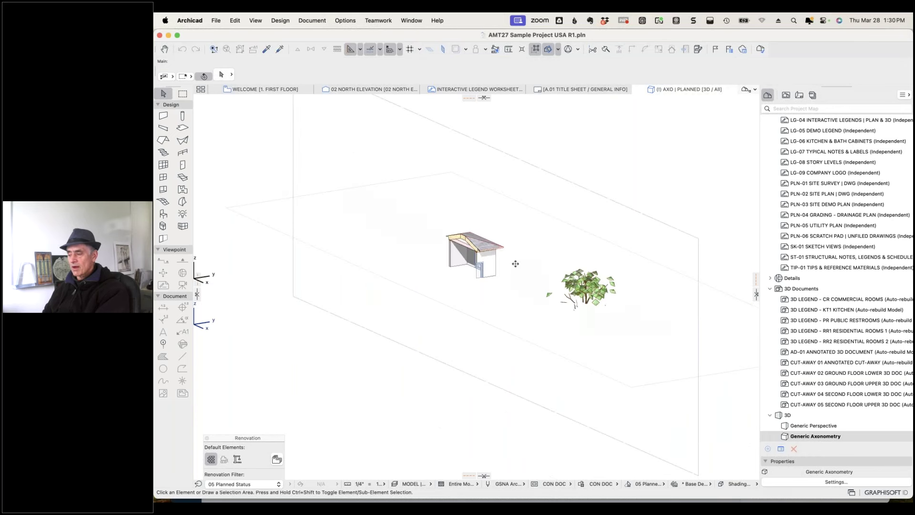
pyautogui.rightClick(707, 302)
pyautogui.click(739, 308)
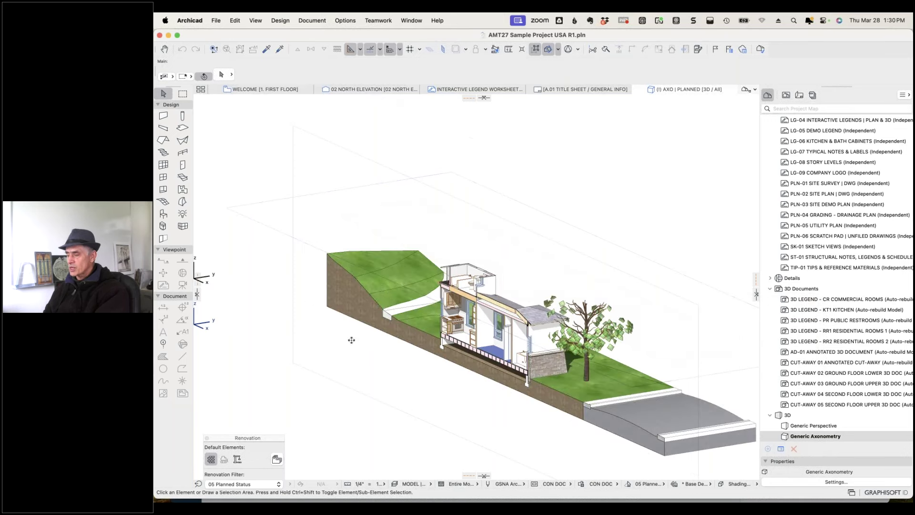
pyautogui.click(294, 248)
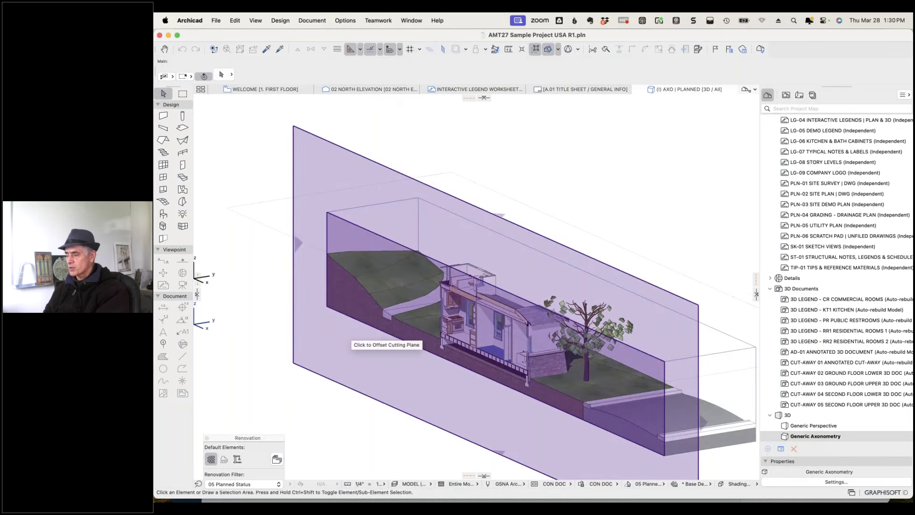
pyautogui.rightClick(353, 340)
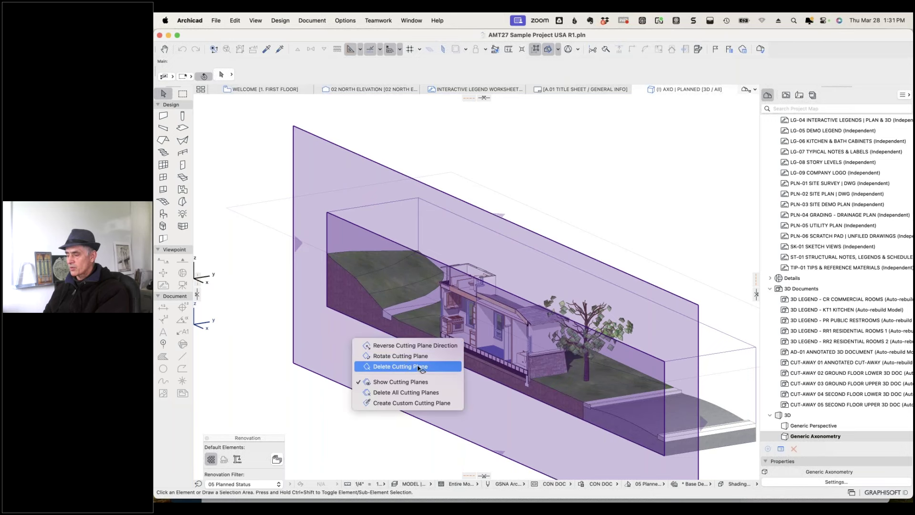
pyautogui.click(418, 346)
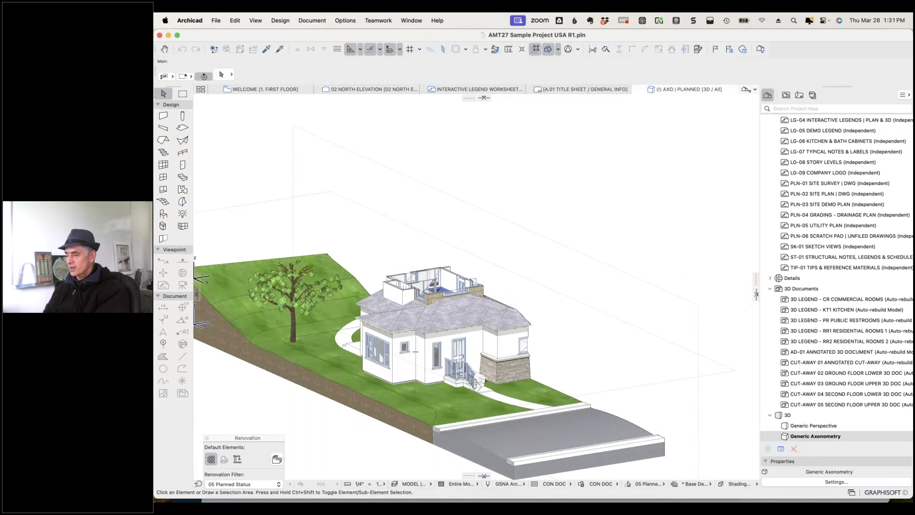
# Delete all cutting planes so the whole uncut house, trees and site reappear.
pyautogui.moveTo(614, 271)
pyautogui.mouseDown()
pyautogui.moveTo(591, 281)
pyautogui.moveTo(376, 288)
pyautogui.moveTo(608, 266)
pyautogui.mouseUp()
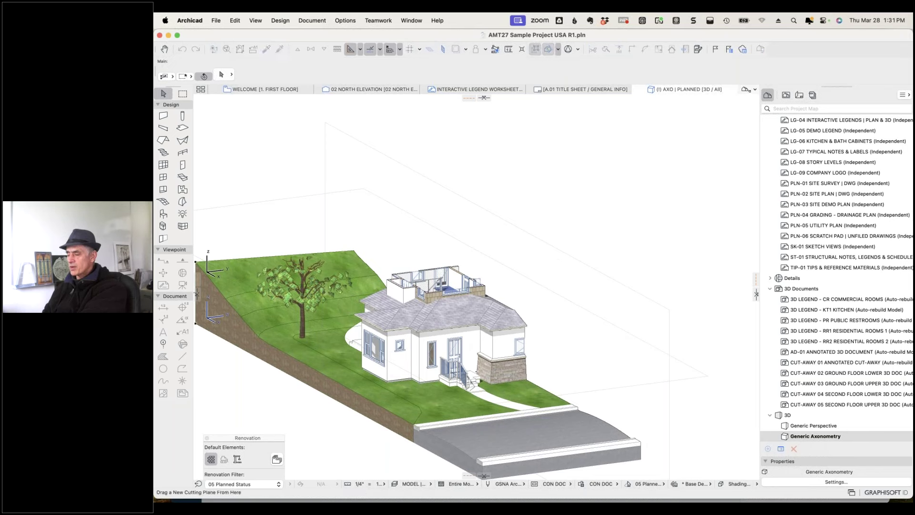
pyautogui.moveTo(487, 478); pyautogui.dragTo(485, 475)
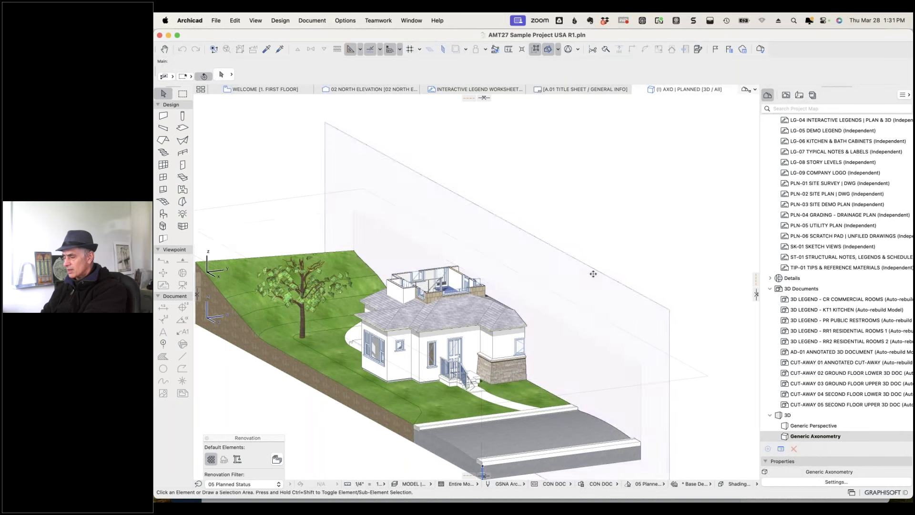
pyautogui.click(542, 273)
pyautogui.press('Escape')
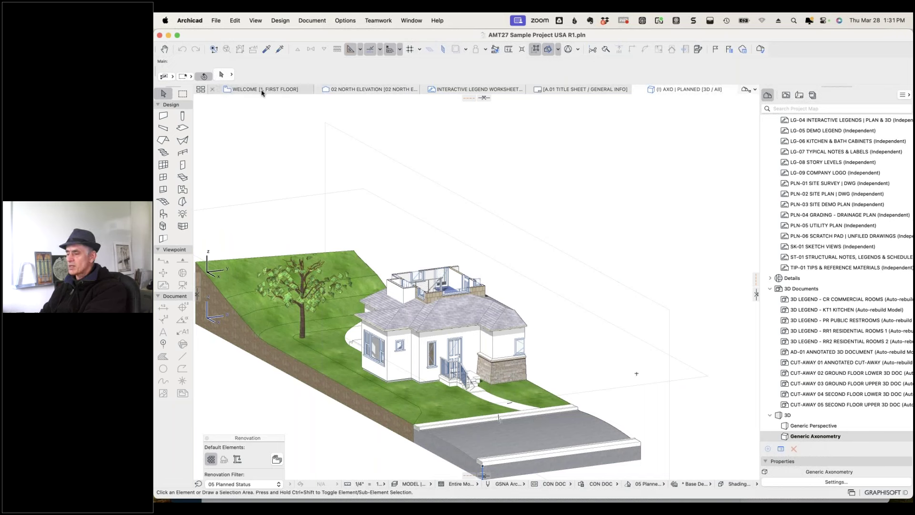
pyautogui.click(484, 98)
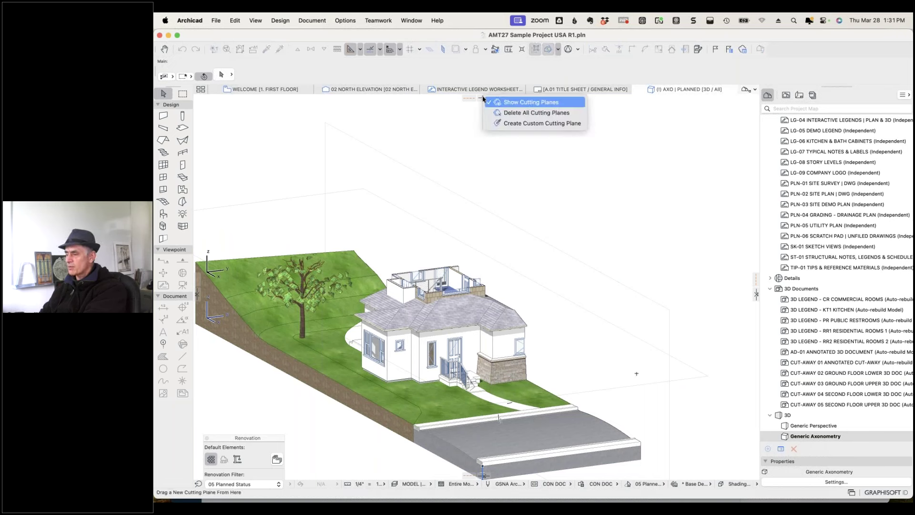
pyautogui.click(513, 113)
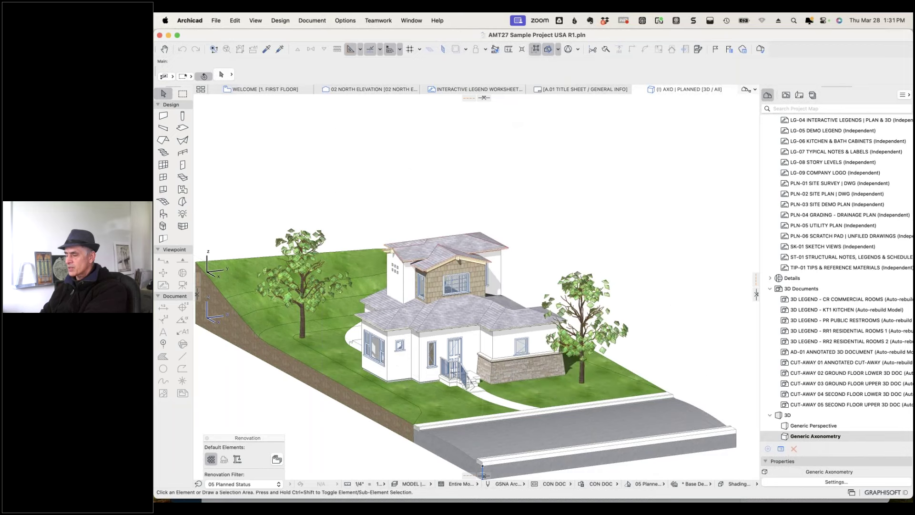
# Create a custom cutting plane on the roof surface, then orbit toward a front view.
pyautogui.keyDown('shift'); pyautogui.moveTo(545, 258); pyautogui.dragTo(507, 217, button='middle'); pyautogui.keyUp('shift')
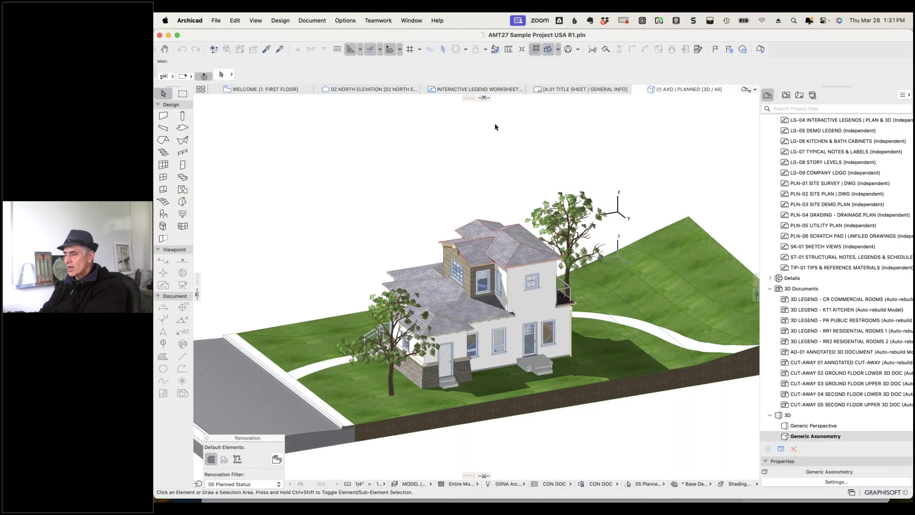
pyautogui.click(484, 98)
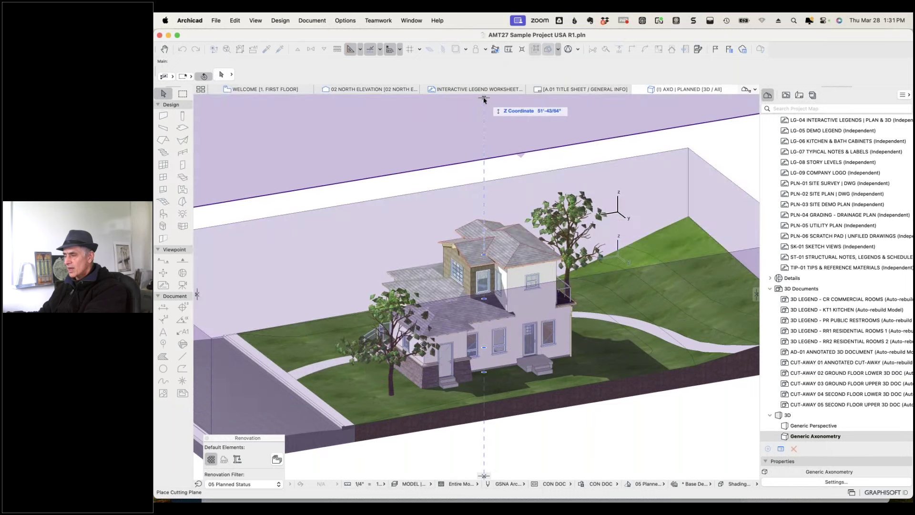
pyautogui.click(484, 99)
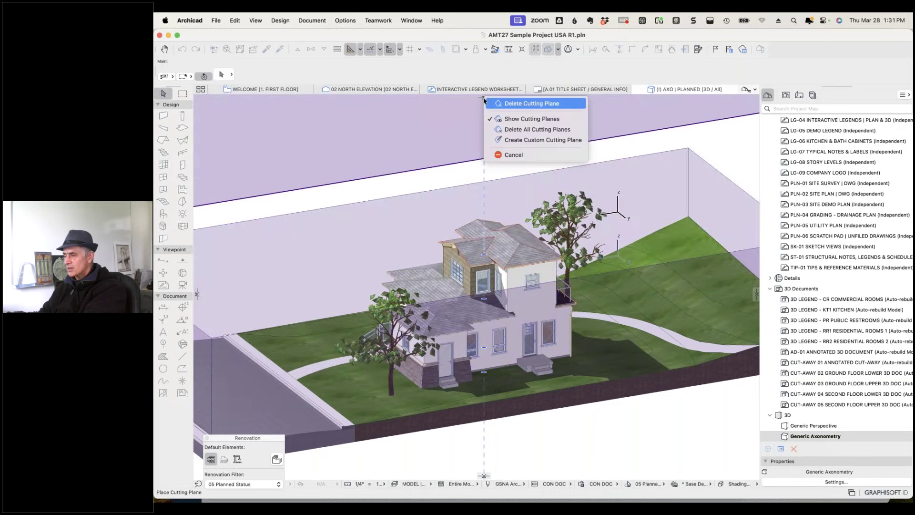
pyautogui.click(534, 141)
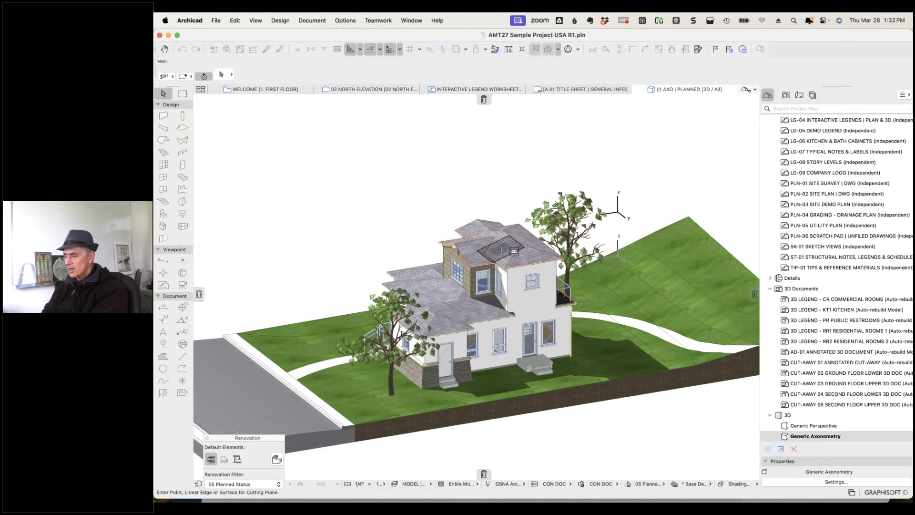
pyautogui.scroll(10, 501, 250)
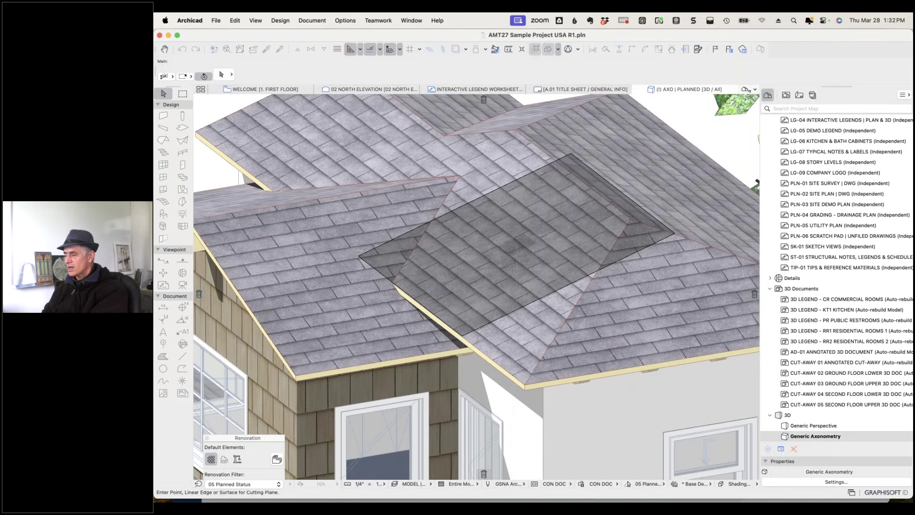
pyautogui.click(517, 245)
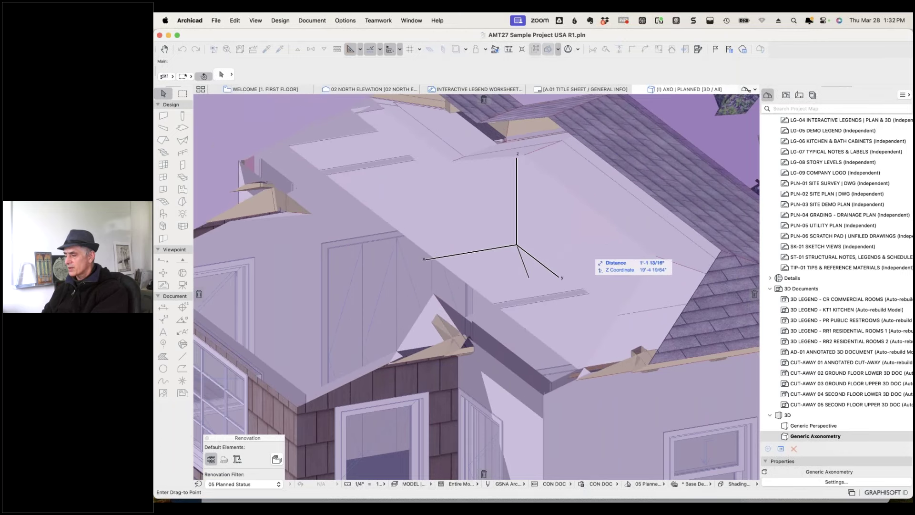
pyautogui.click(460, 203)
pyautogui.scroll(-10, 484, 194)
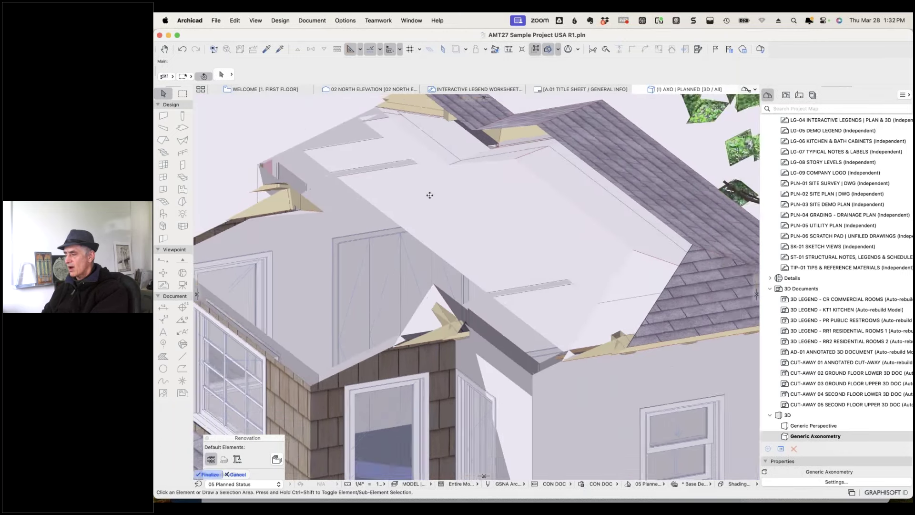
pyautogui.keyDown('shift'); pyautogui.moveTo(593, 299); pyautogui.dragTo(443, 131, button='middle'); pyautogui.keyUp('shift')
# Rotate the roof cutting plane to a new angle, then cancel the cut.
pyautogui.rightClick(444, 132)
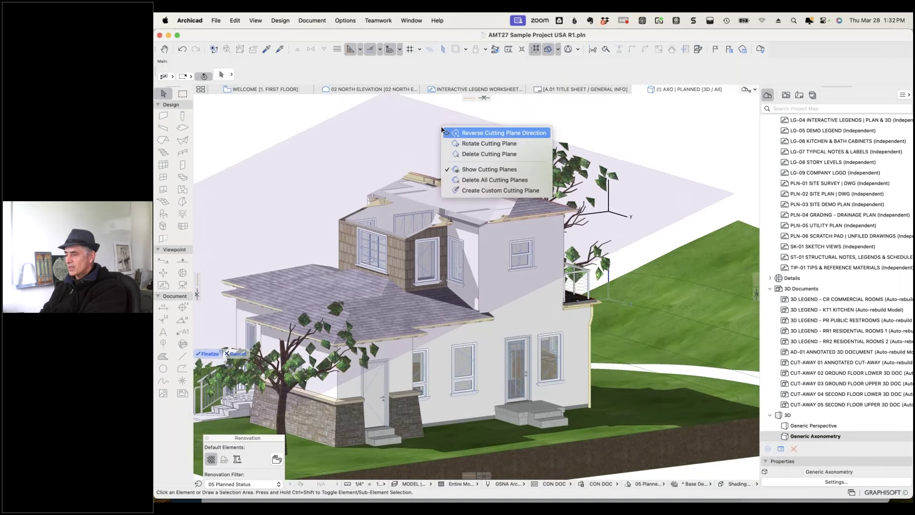
pyautogui.click(478, 143)
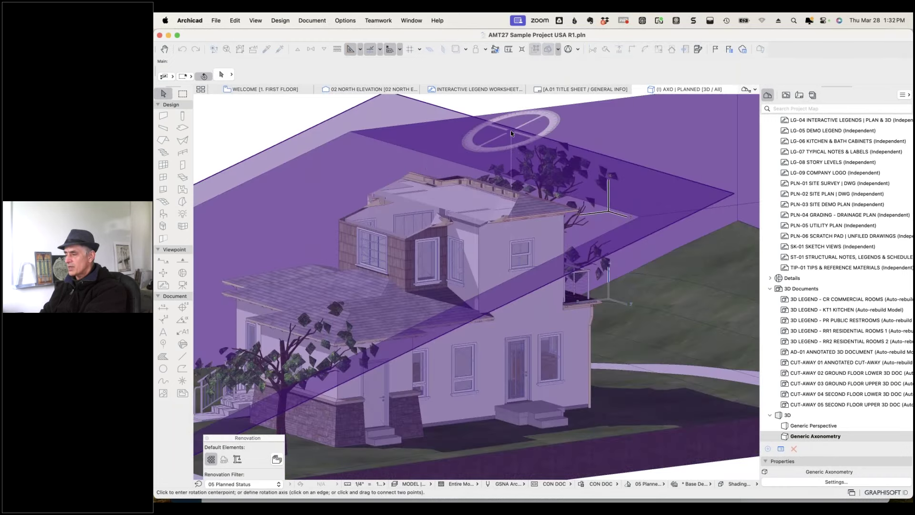
pyautogui.click(513, 126)
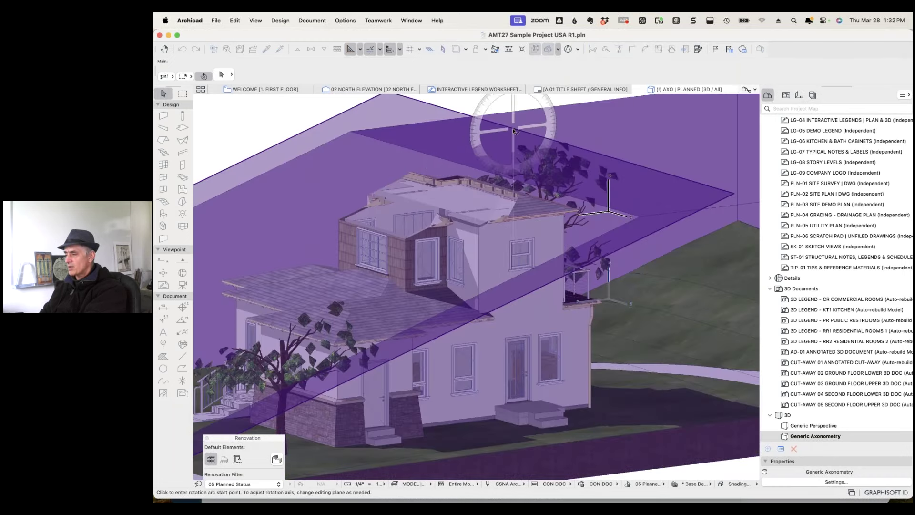
pyautogui.click(477, 268)
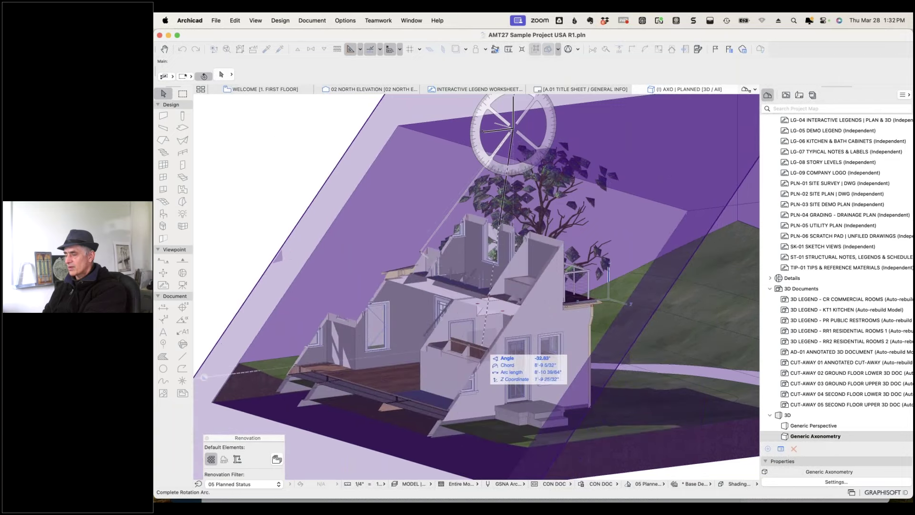
pyautogui.click(473, 348)
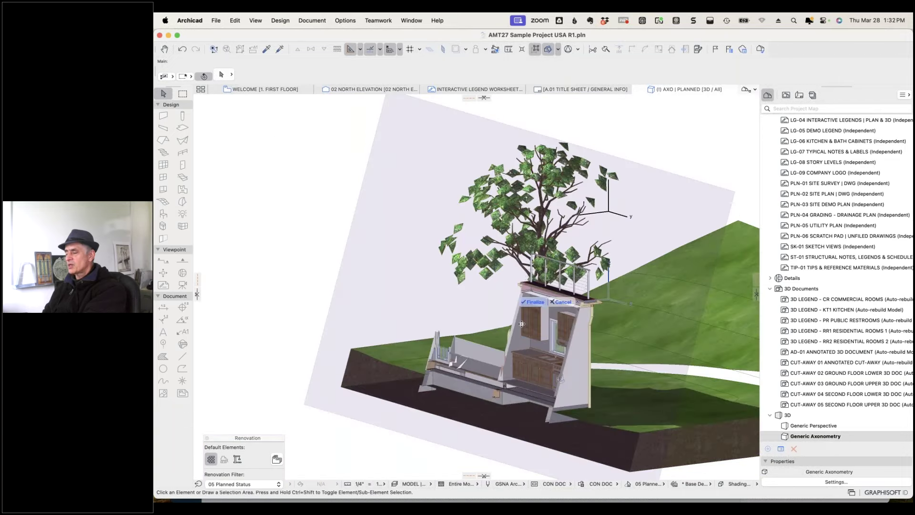
pyautogui.click(483, 156)
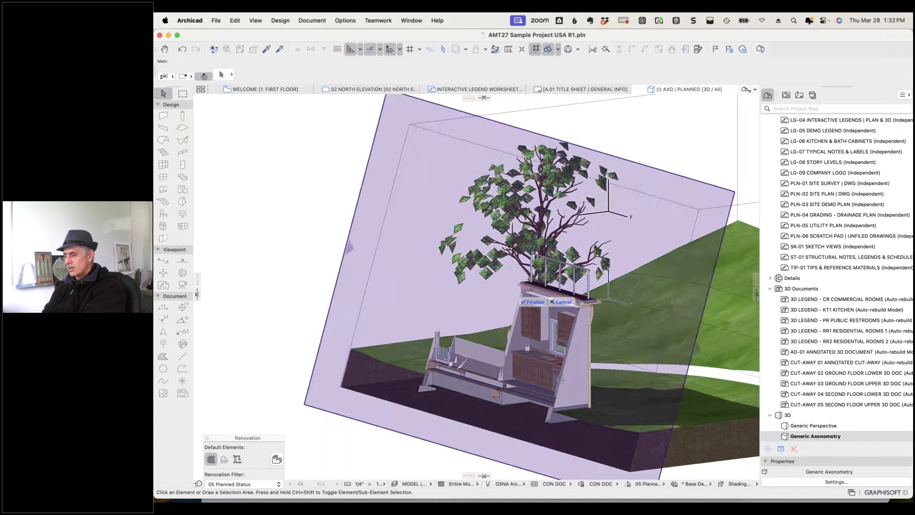
pyautogui.click(559, 303)
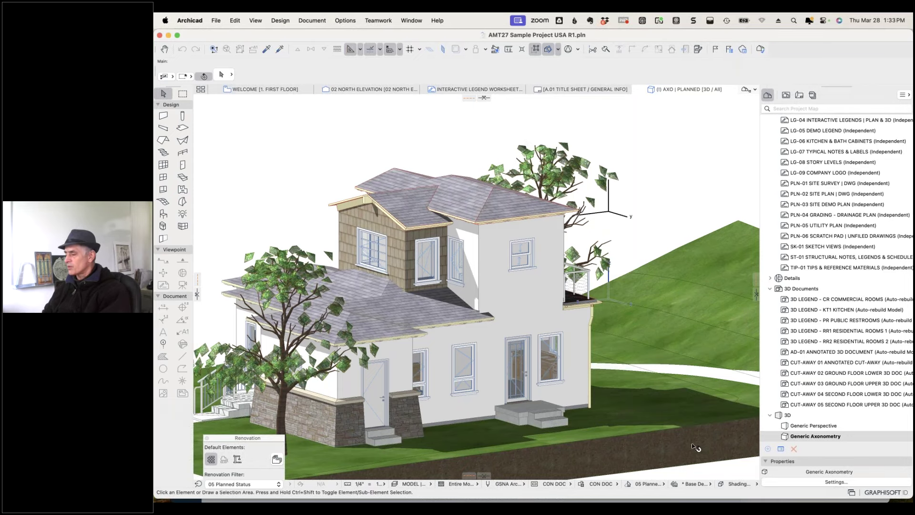
# Place a trial cutting plane enclosing the house, then drop it in the trash.
pyautogui.click(744, 300)
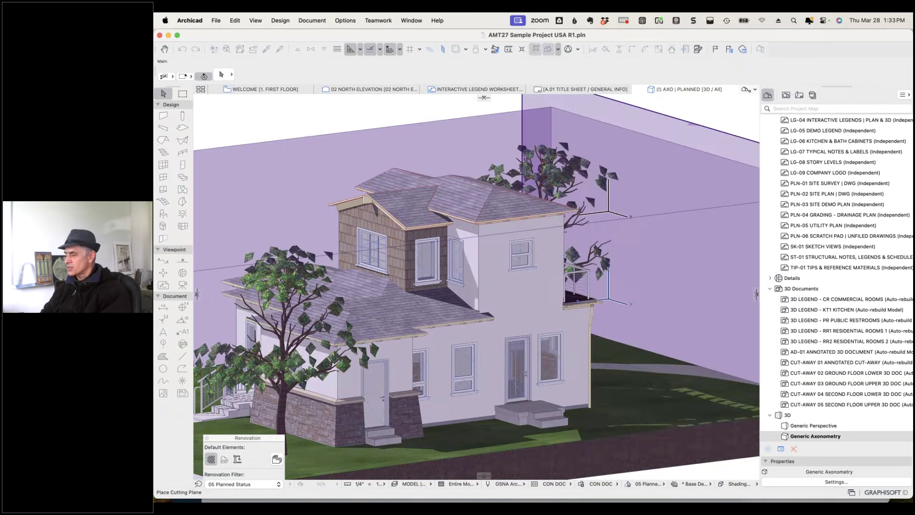
pyautogui.moveTo(591, 303)
pyautogui.mouseDown()
pyautogui.moveTo(697, 349)
pyautogui.moveTo(299, 471)
pyautogui.moveTo(544, 329)
pyautogui.moveTo(668, 320)
pyautogui.moveTo(637, 319)
pyautogui.moveTo(758, 298)
pyautogui.mouseUp()
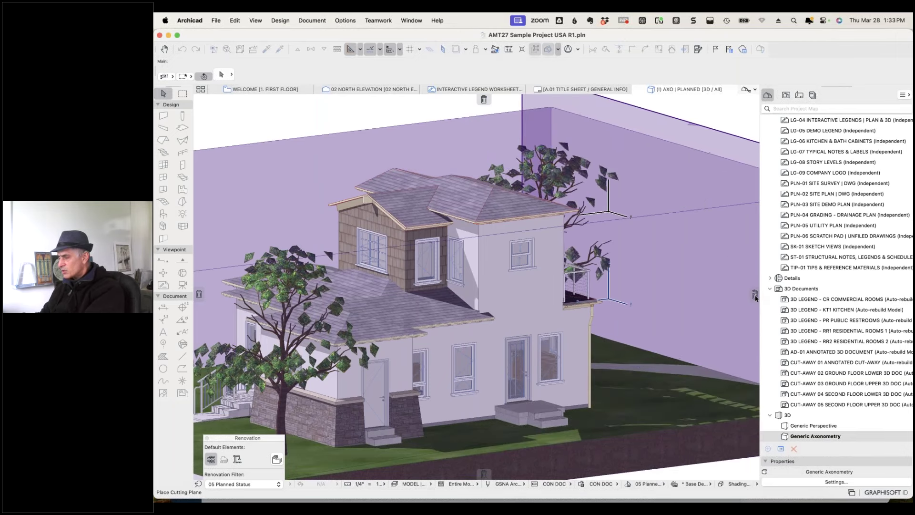
pyautogui.moveTo(756, 298); pyautogui.dragTo(757, 297)
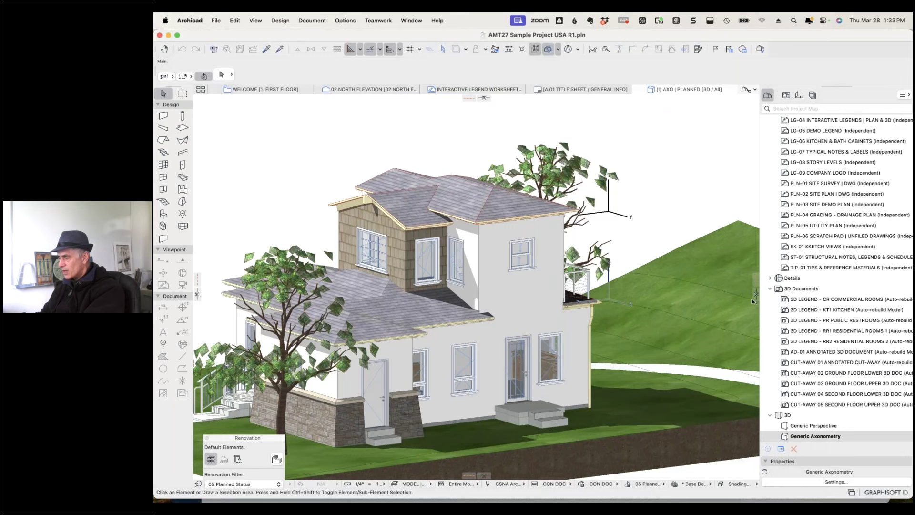
pyautogui.click(757, 297)
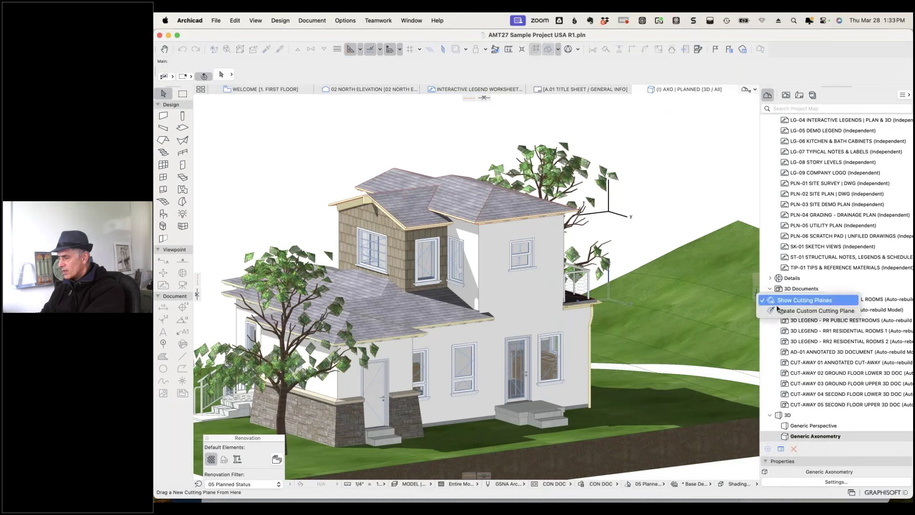
# Shave the front wall with a custom cutting plane, exposing its wood sheathing layer.
pyautogui.click(811, 311)
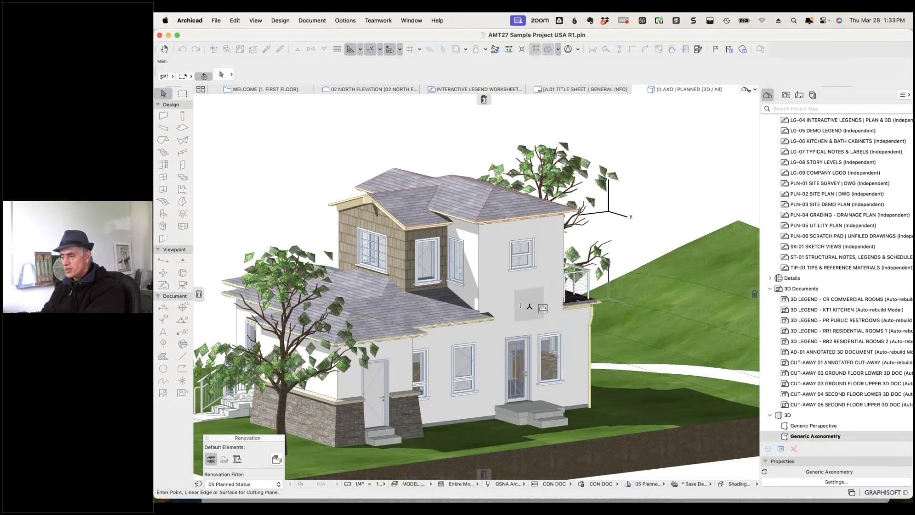
pyautogui.click(529, 306)
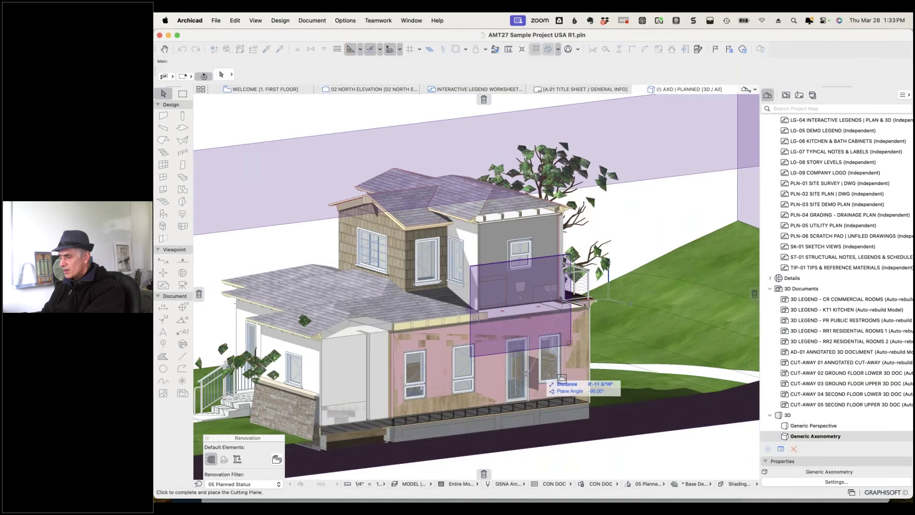
pyautogui.click(535, 380)
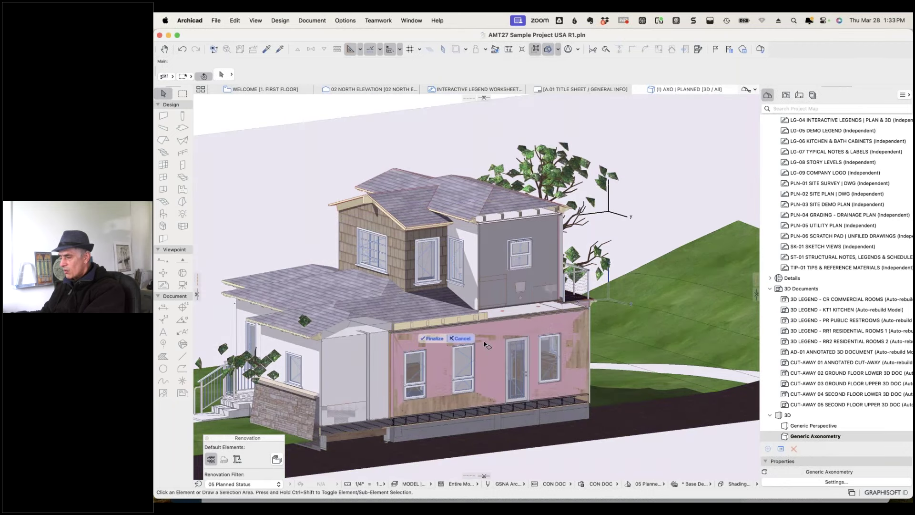
pyautogui.click(435, 338)
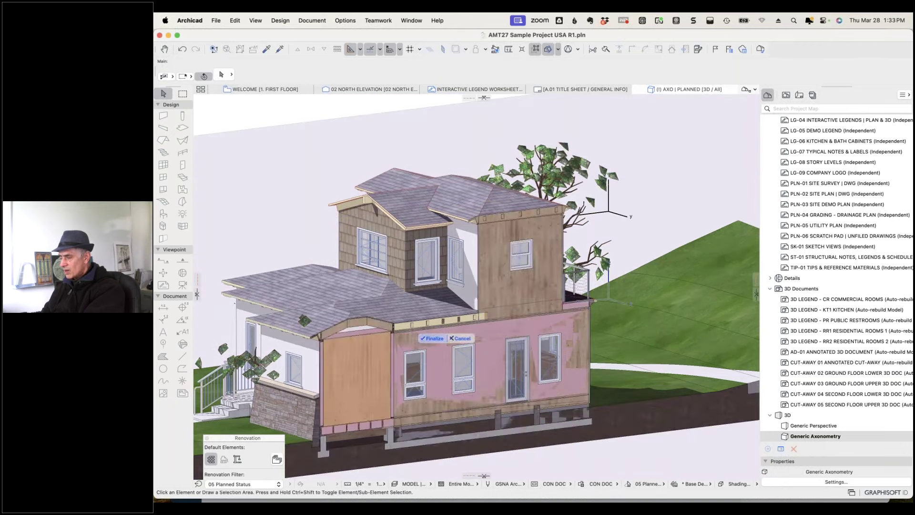
pyautogui.click(496, 360)
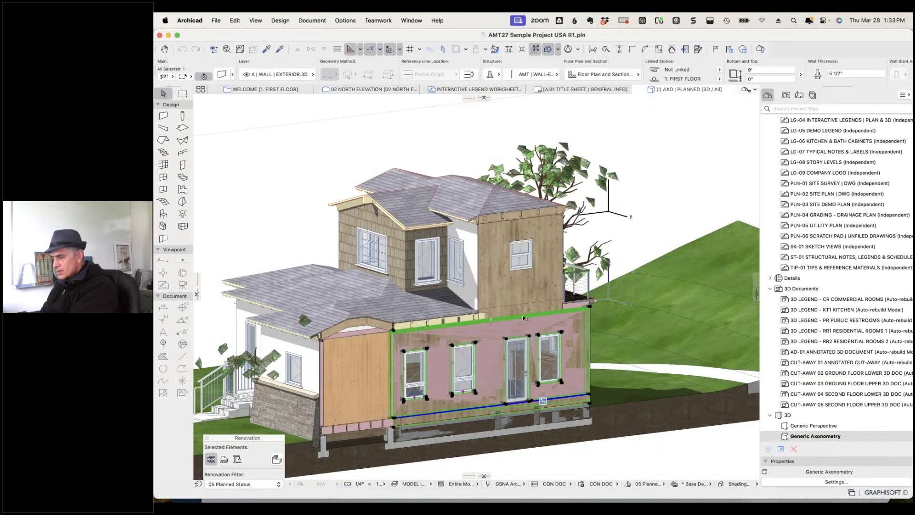
pyautogui.click(609, 231)
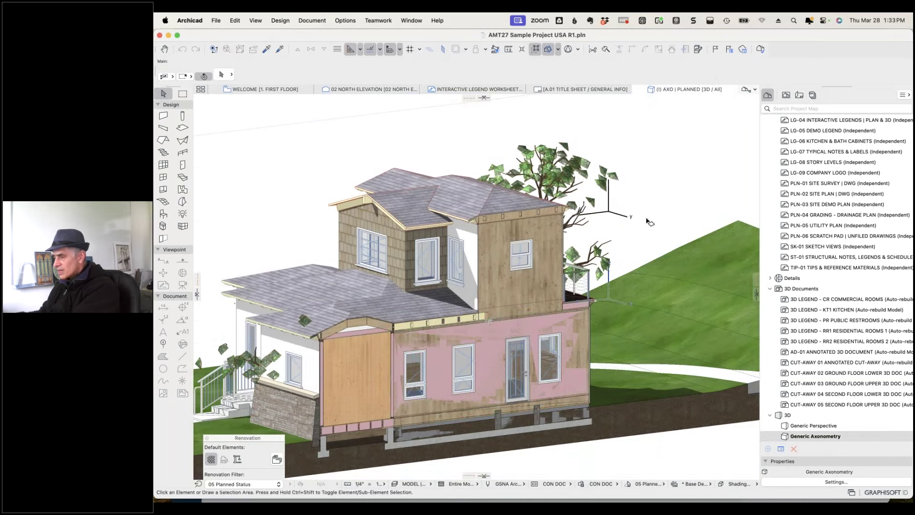
# Try shifting the cutting plane around the kitchen, then discard the change and zoom out.
pyautogui.click(647, 220)
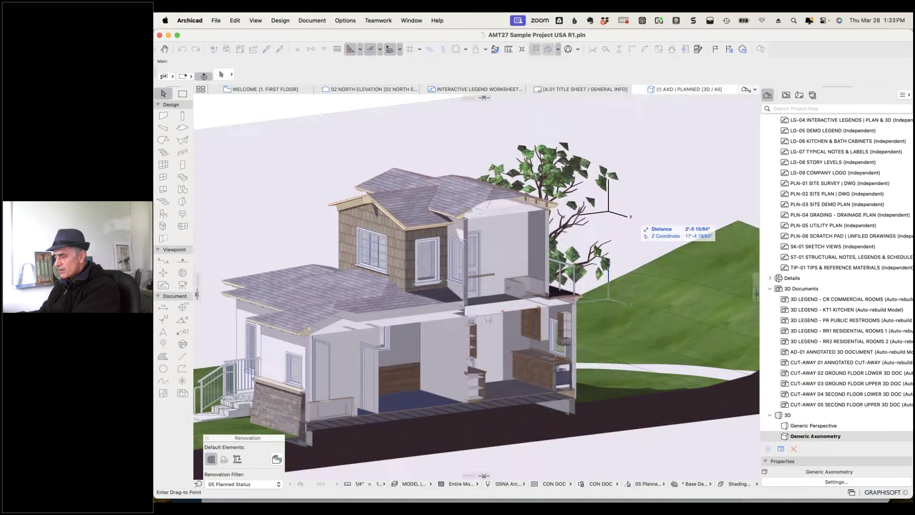
pyautogui.click(583, 350)
pyautogui.scroll(5, 583, 350)
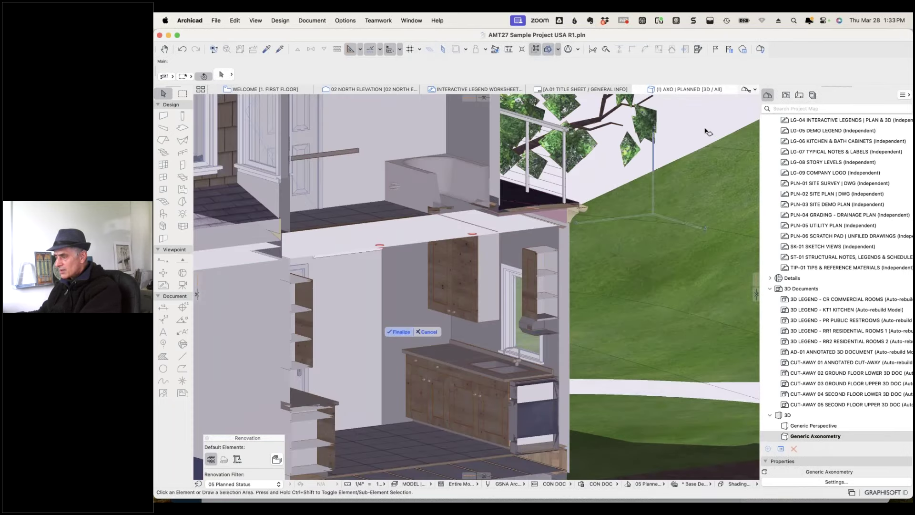
pyautogui.keyDown('shift'); pyautogui.moveTo(708, 133); pyautogui.dragTo(524, 361, button='middle'); pyautogui.keyUp('shift')
pyautogui.click(685, 136)
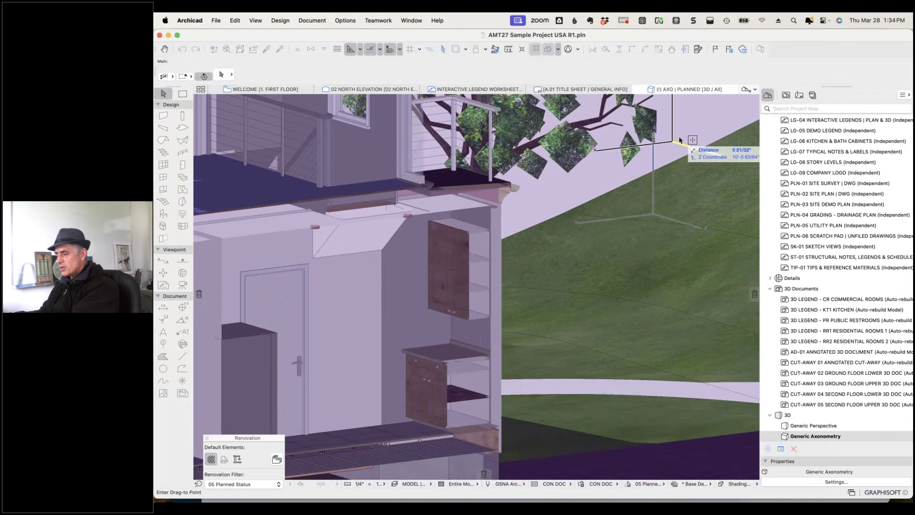
pyautogui.click(690, 148)
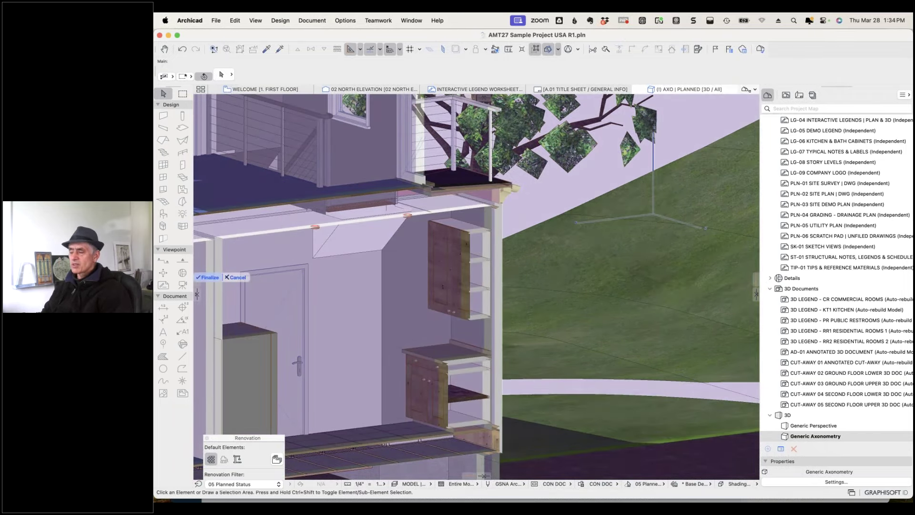
pyautogui.click(238, 278)
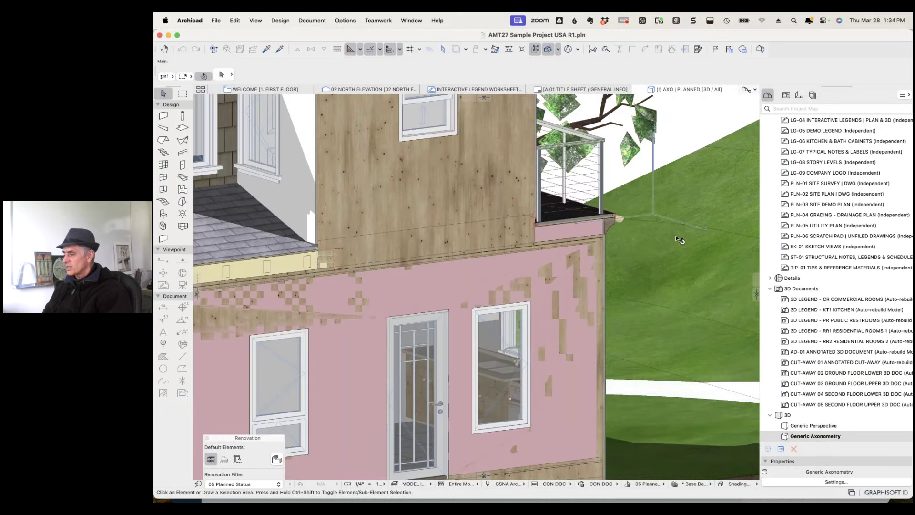
pyautogui.scroll(-5, 676, 236)
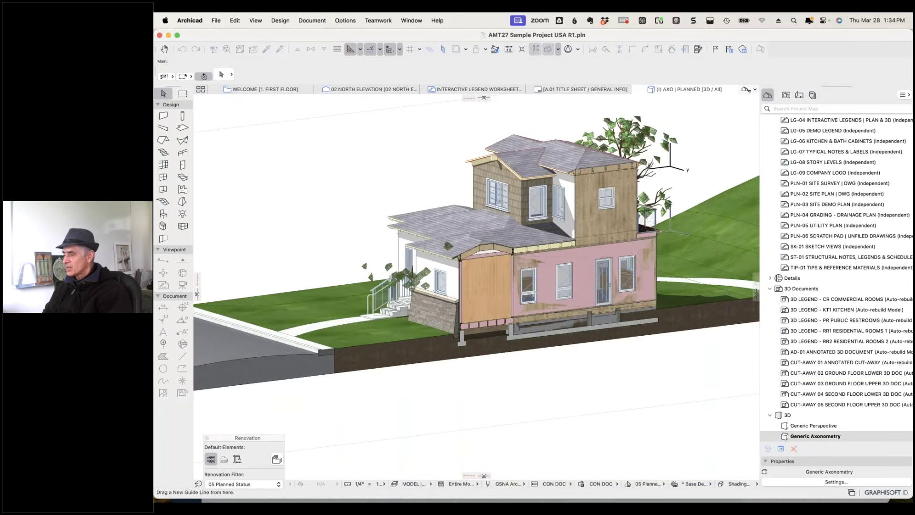
# Delete all cutting planes to restore the complete uncut house with roofs and trees.
pyautogui.click(757, 296)
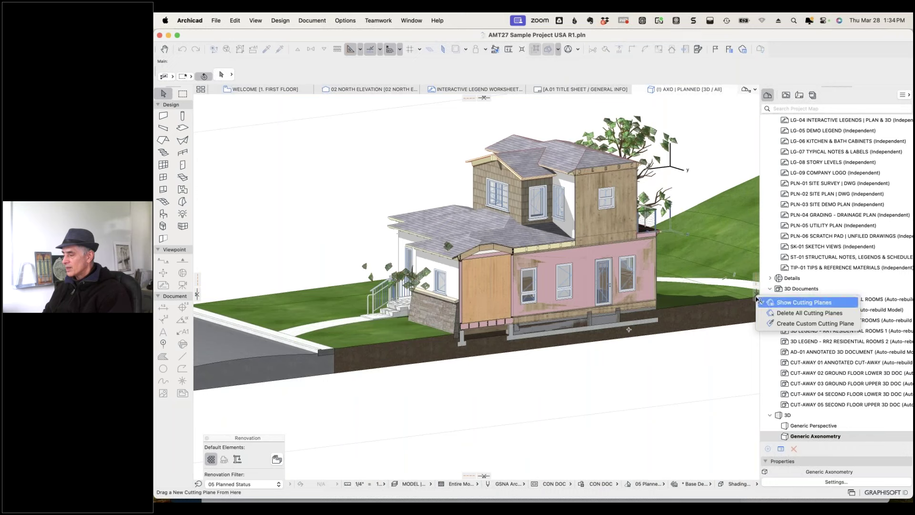
pyautogui.click(787, 315)
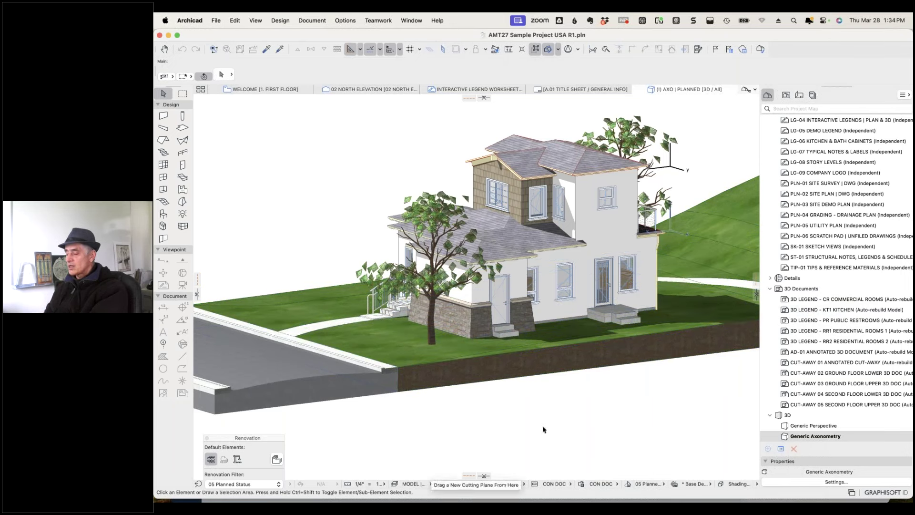
pyautogui.click(485, 476)
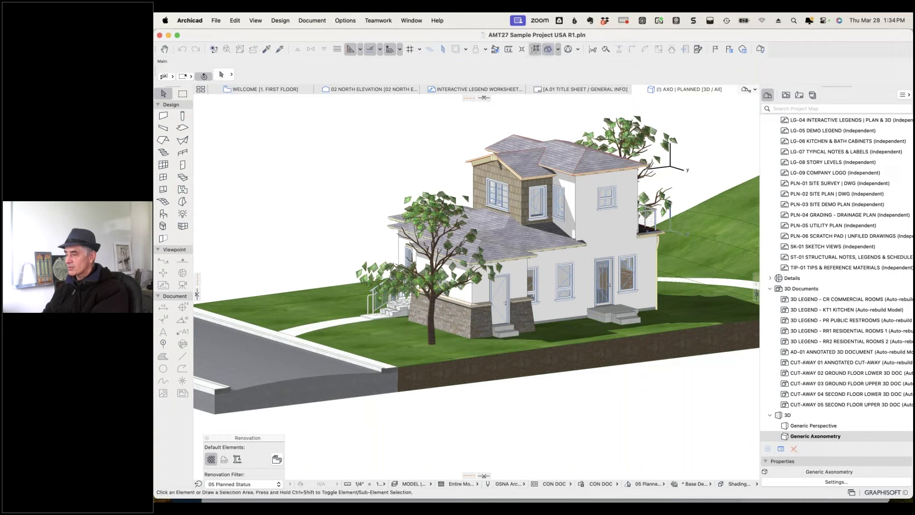
# Place a horizontal cut through the upper-floor walls and finalize it, removing the roof.
pyautogui.click(484, 98)
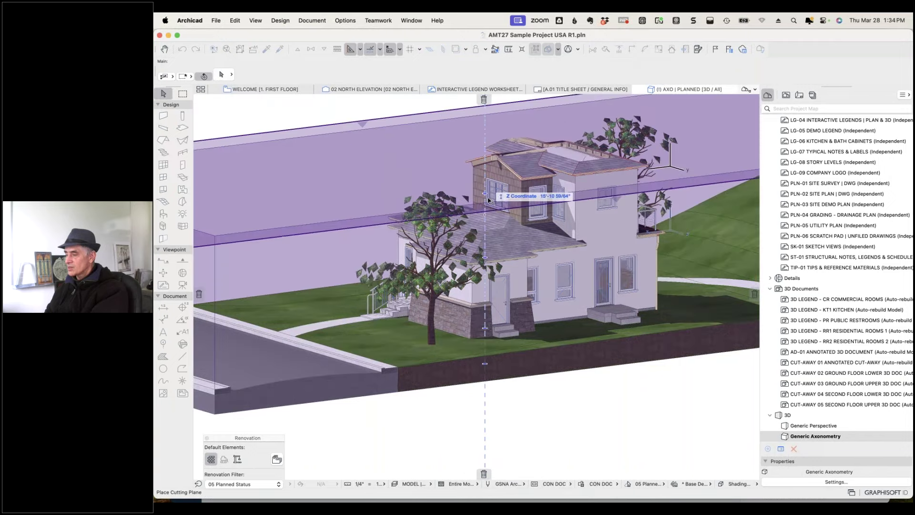
pyautogui.click(485, 229)
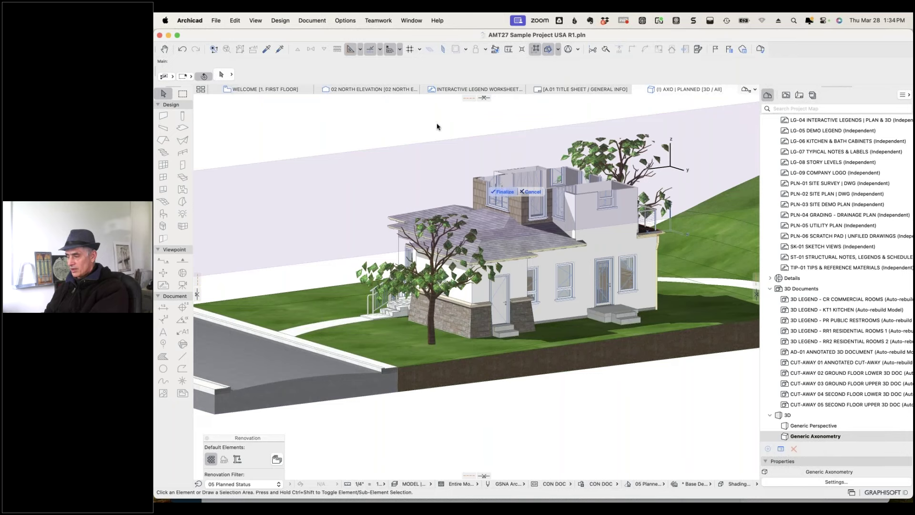
pyautogui.press('Return')
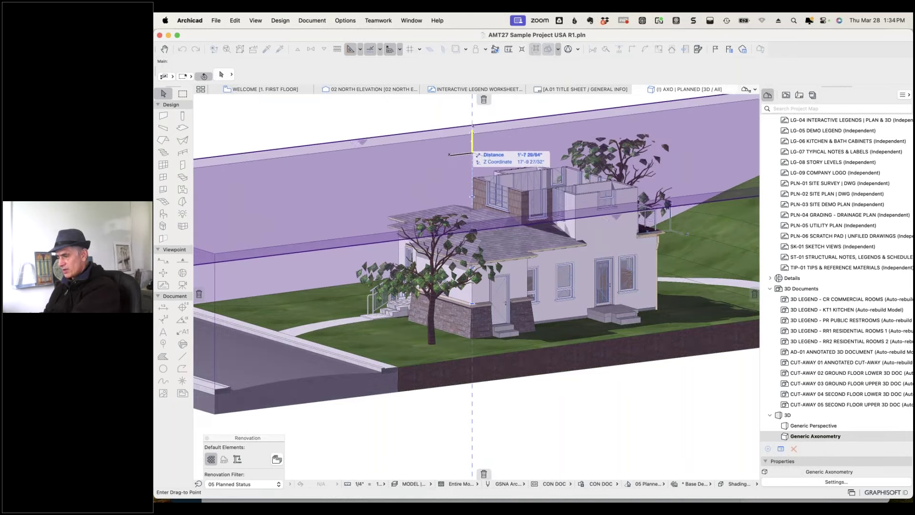
pyautogui.press('Escape')
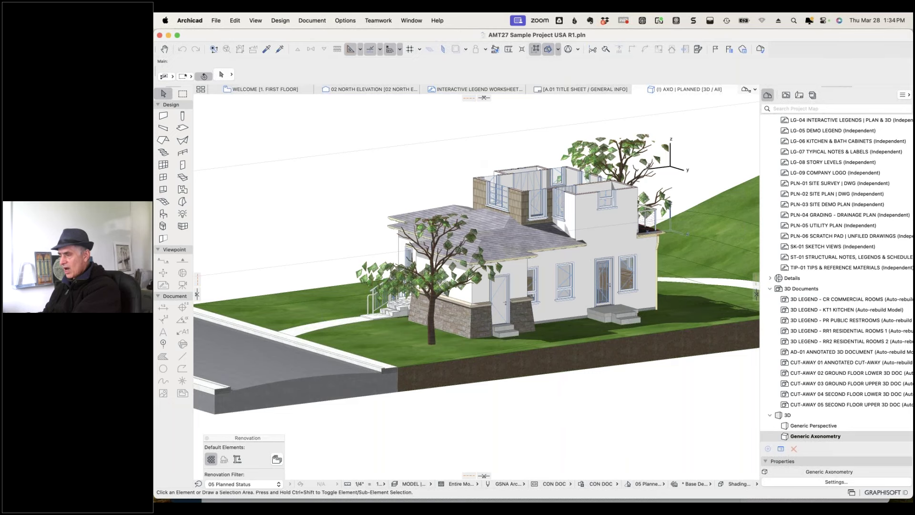
pyautogui.click(485, 98)
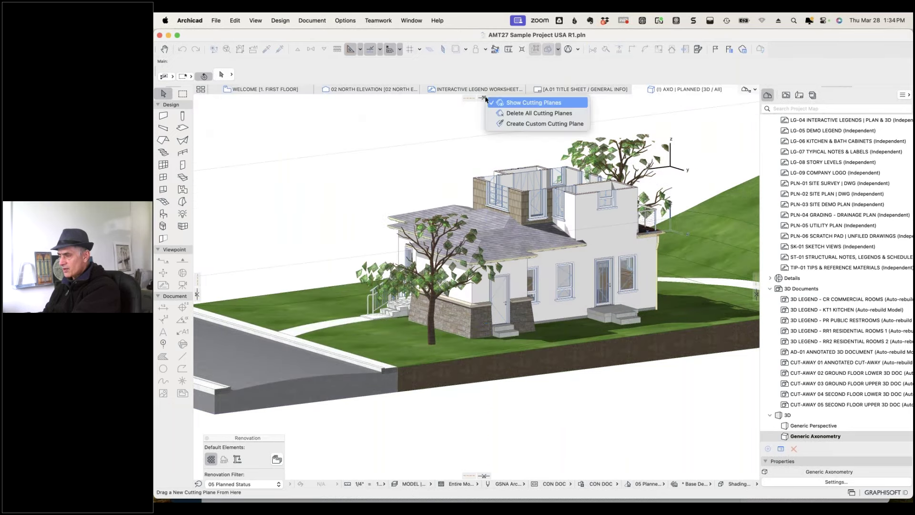
# Orbit to a higher view of the cut-open house, toggling the cutting-plane markers off and back on.
pyautogui.click(520, 103)
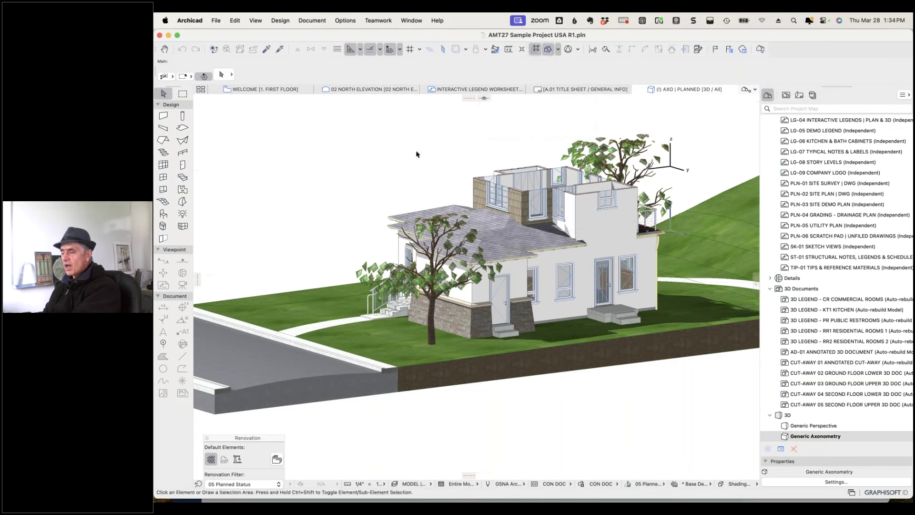
pyautogui.click(435, 163)
pyautogui.click(425, 186)
pyautogui.keyDown('shift'); pyautogui.moveTo(424, 186); pyautogui.dragTo(469, 165, button='middle'); pyautogui.keyUp('shift')
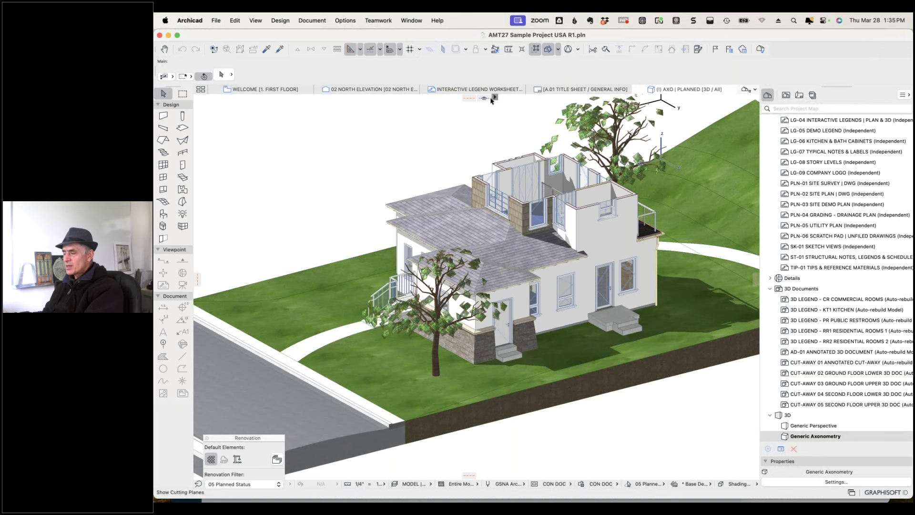
pyautogui.click(495, 99)
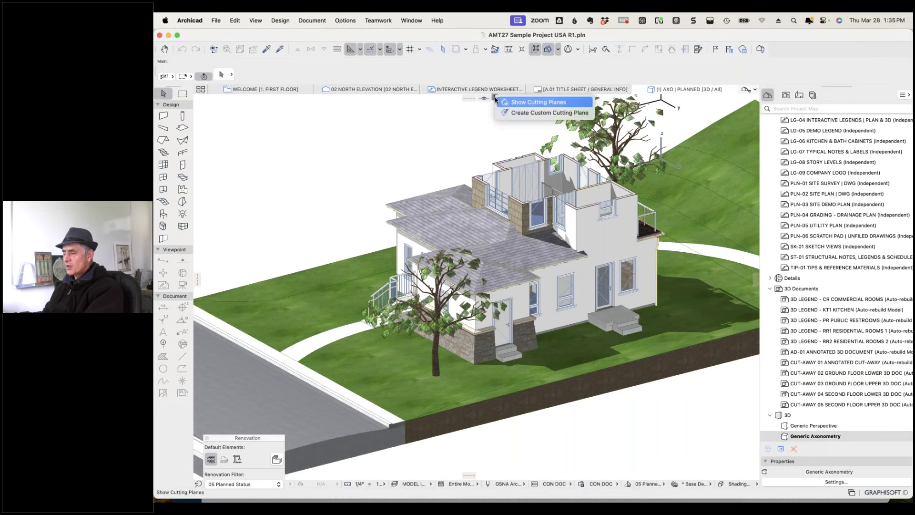
pyautogui.click(521, 102)
# Zoom the view, select the roof element, and bring up the View Map of saved views.
pyautogui.scroll(-5, 447, 160)
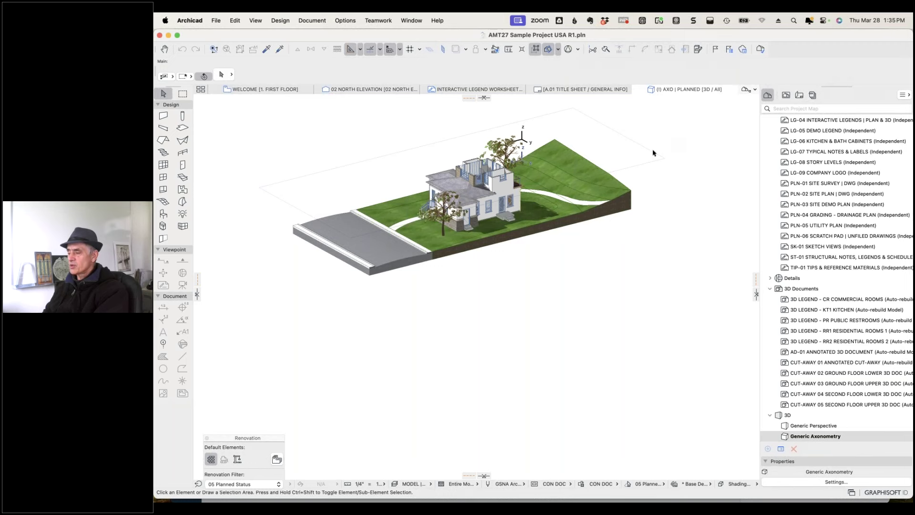
pyautogui.scroll(5, 443, 171)
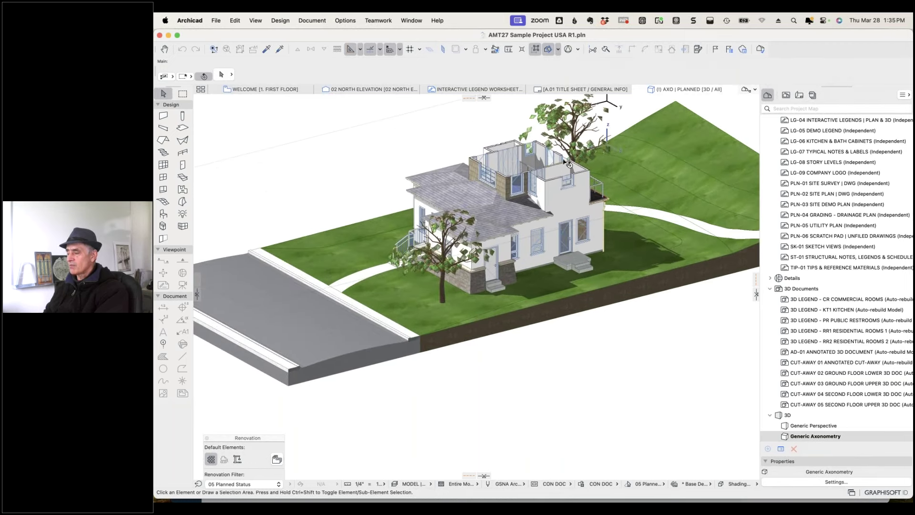
pyautogui.click(562, 162)
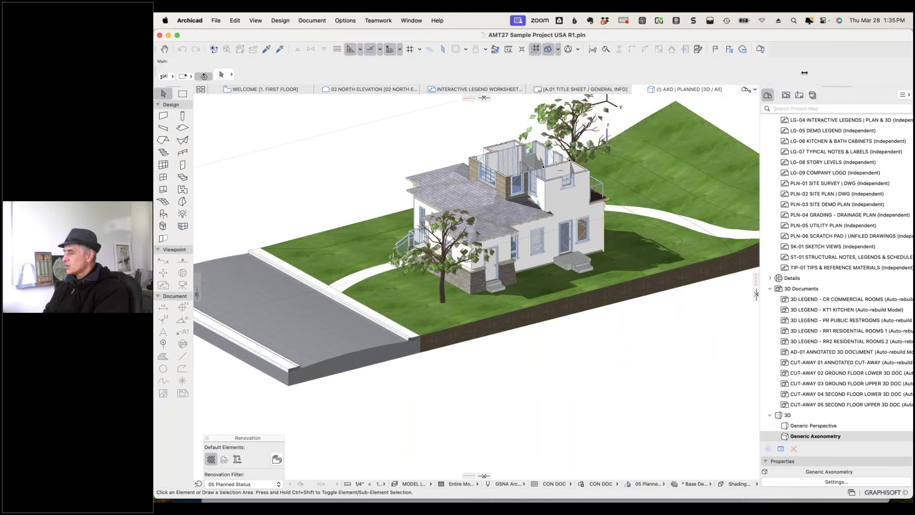
pyautogui.click(787, 95)
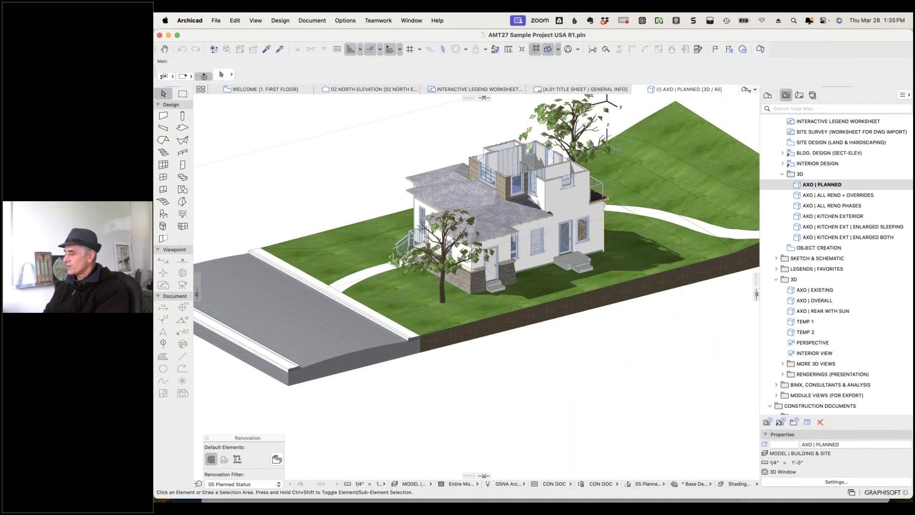
# Save the current 3D view under the custom name 'Second floor cutaway axo'.
pyautogui.click(768, 423)
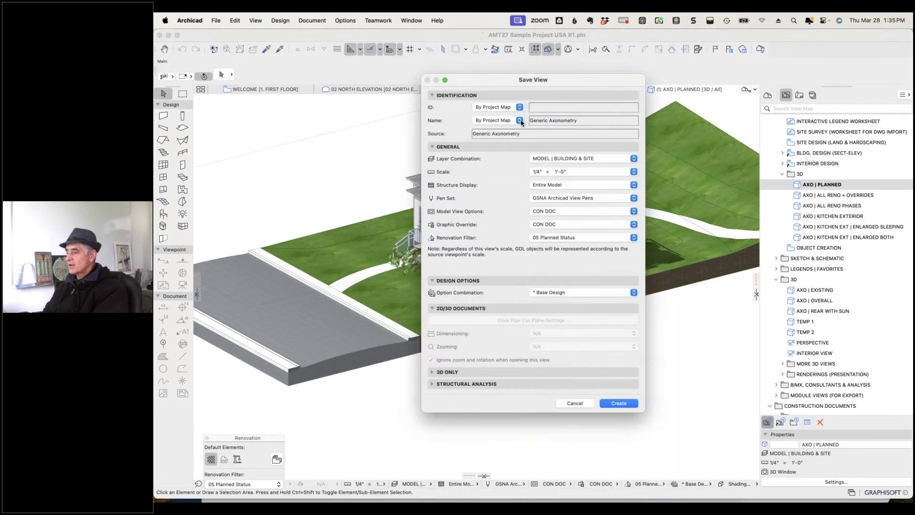
pyautogui.click(520, 121)
pyautogui.click(495, 131)
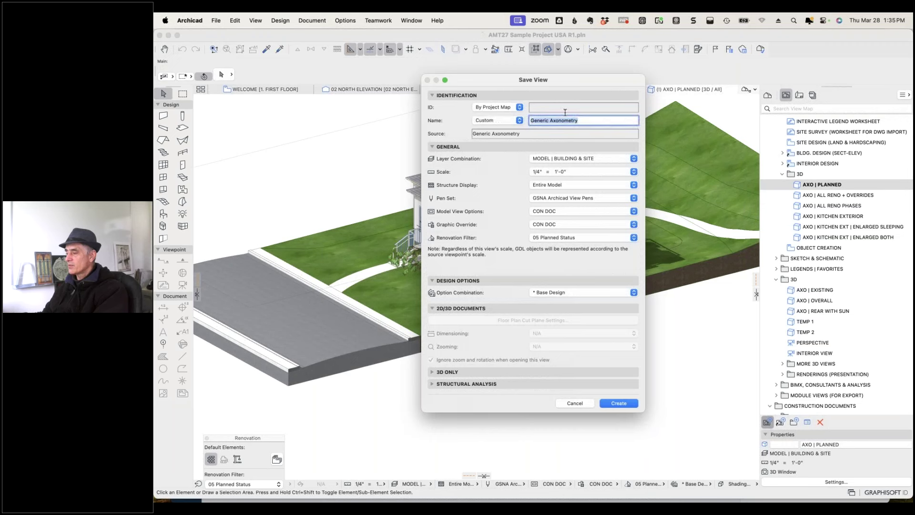
pyautogui.write('Second floor cutaway axo')
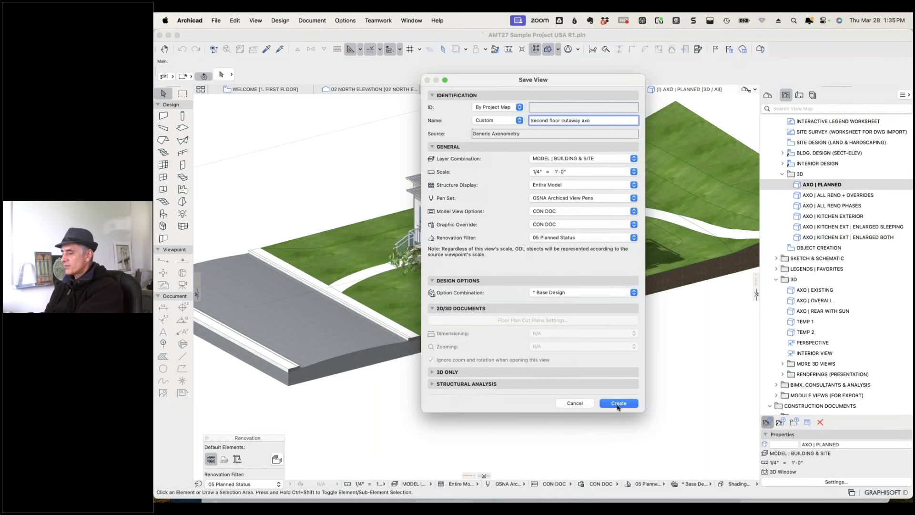
pyautogui.click(619, 404)
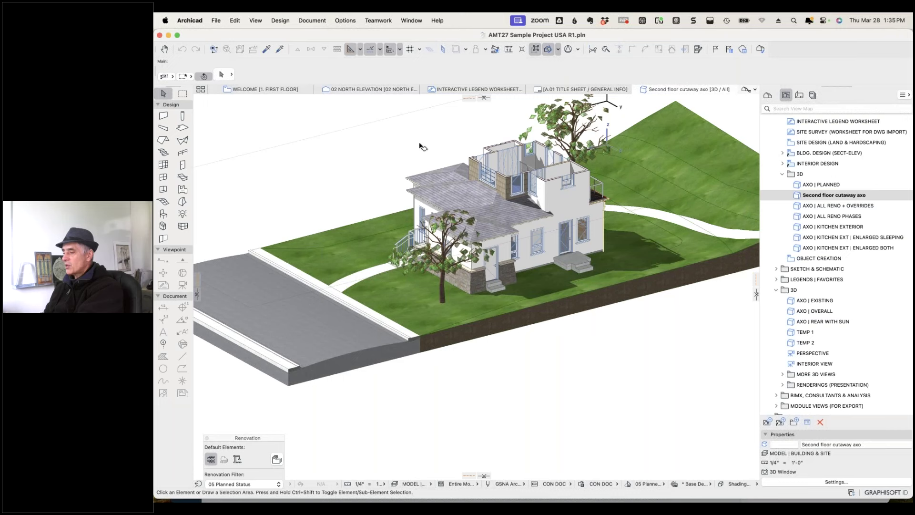
# Drop the cutting plane to ground-floor height, apply it, and begin saving the view.
pyautogui.click(421, 146)
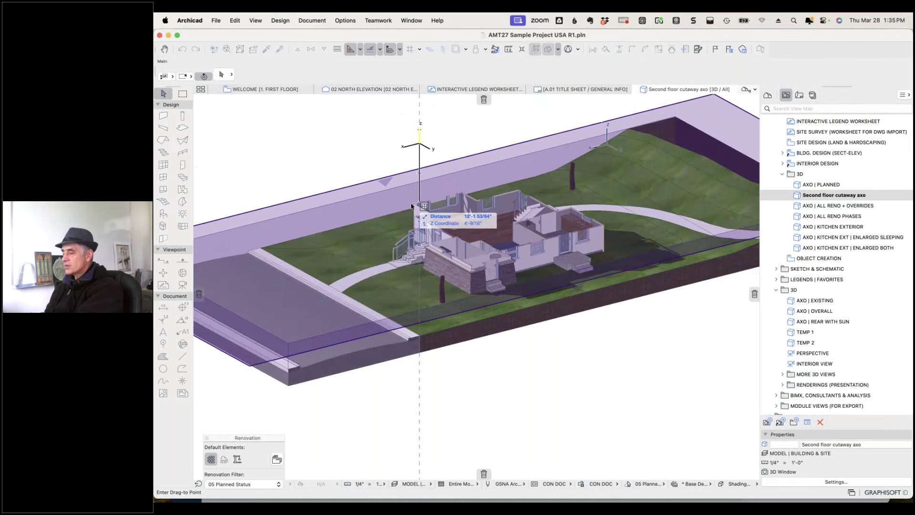
pyautogui.click(420, 217)
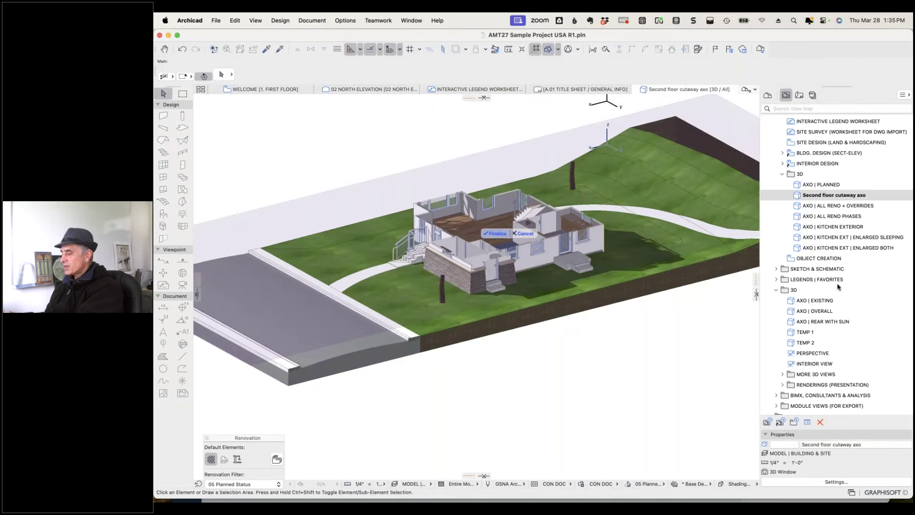
pyautogui.click(498, 234)
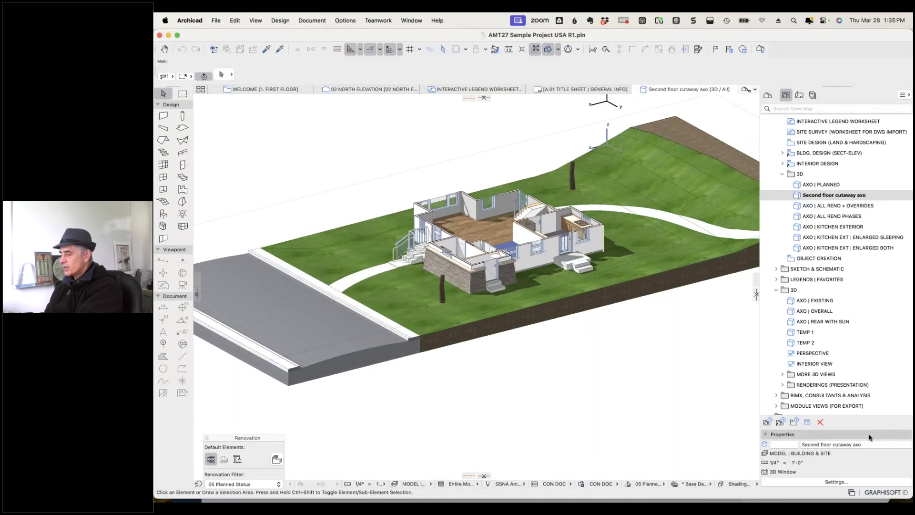
pyautogui.click(769, 422)
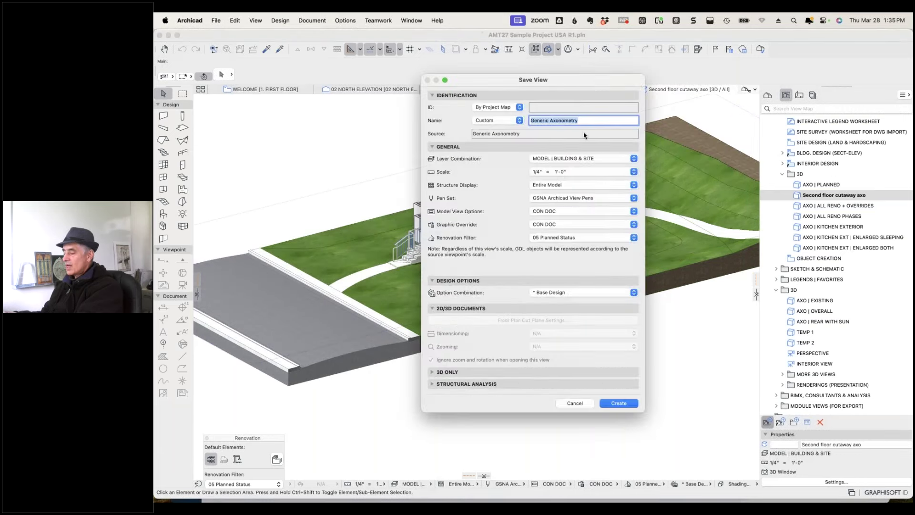
# Name the new view 'Ground floor cutaway axo' and create it.
pyautogui.write('Gro')
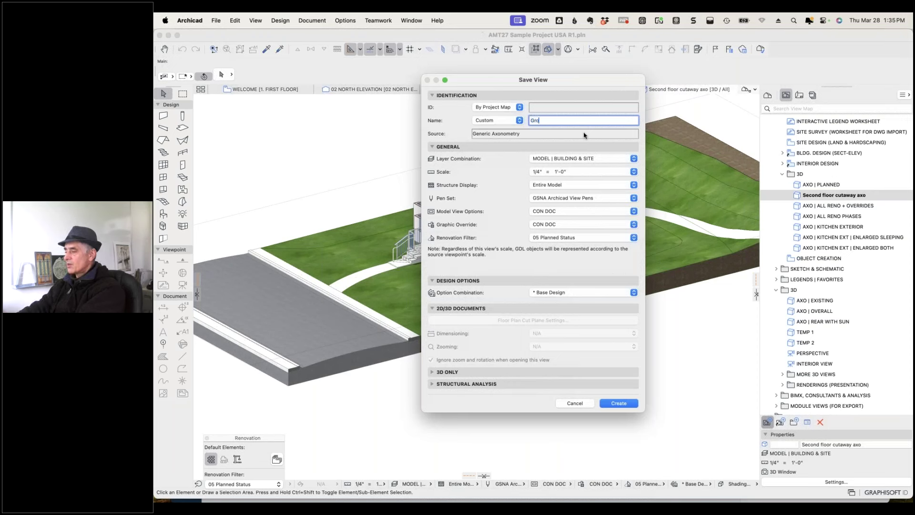
pyautogui.write('und floor cutwa')
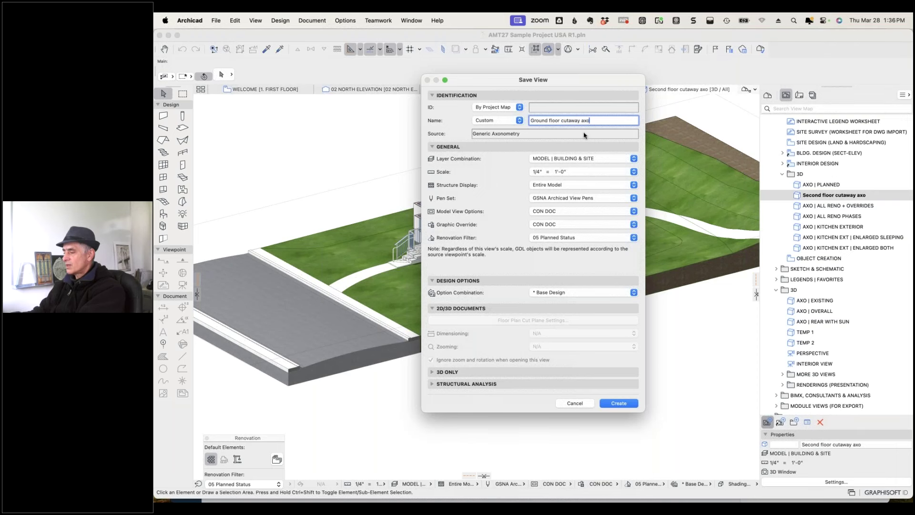
pyautogui.click(619, 403)
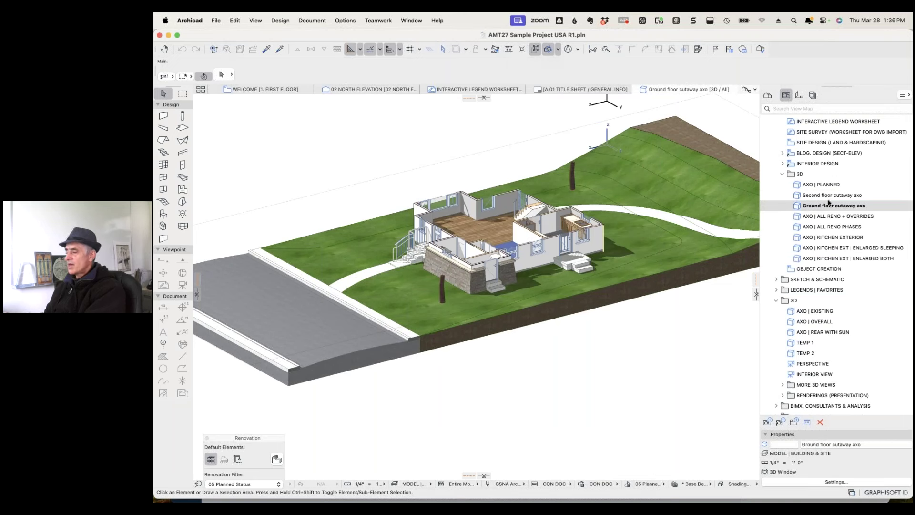
# Reopen the Second floor cutaway axo view after briefly checking Ground floor cutaway axo, then show the Layout Book.
pyautogui.doubleClick(799, 196)
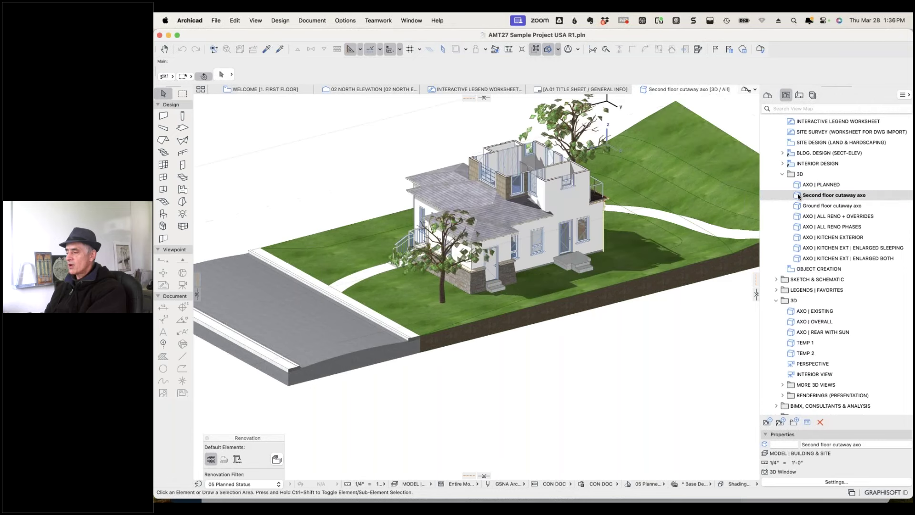
pyautogui.doubleClick(798, 207)
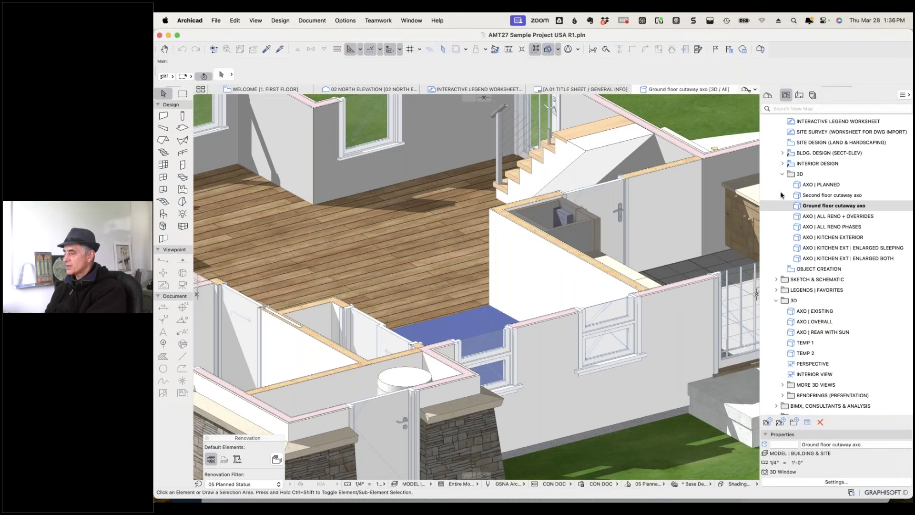
pyautogui.click(798, 196)
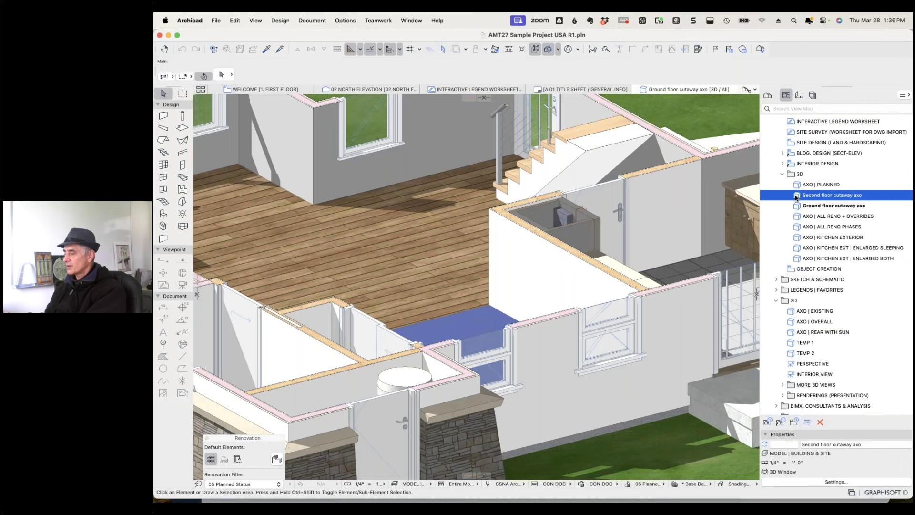
pyautogui.doubleClick(797, 196)
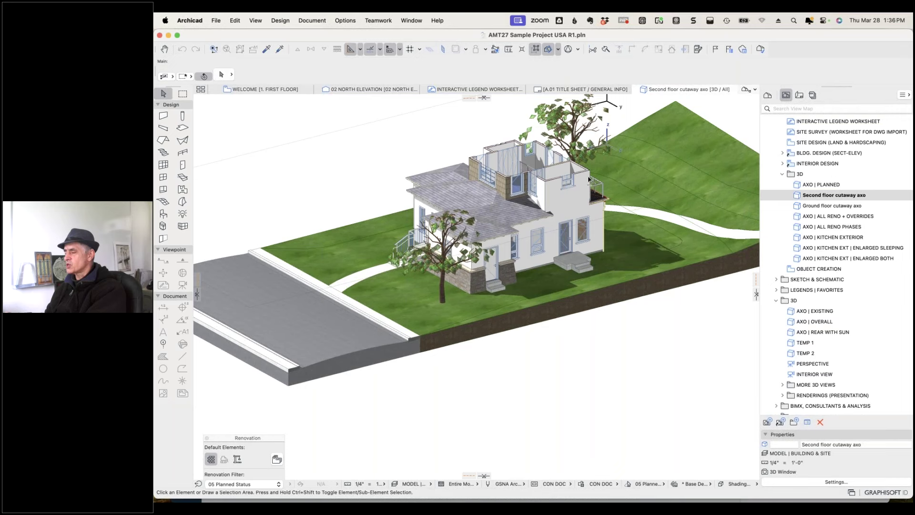
pyautogui.scroll(5, 517, 188)
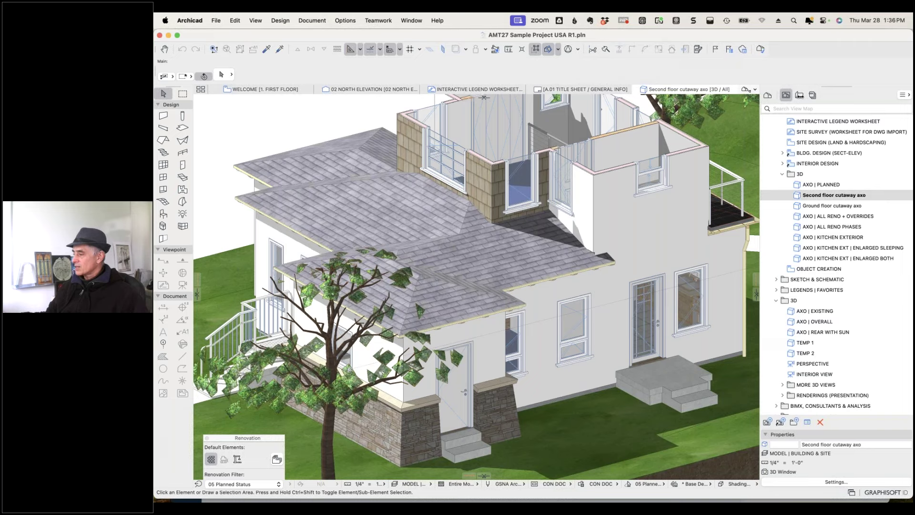
pyautogui.click(799, 95)
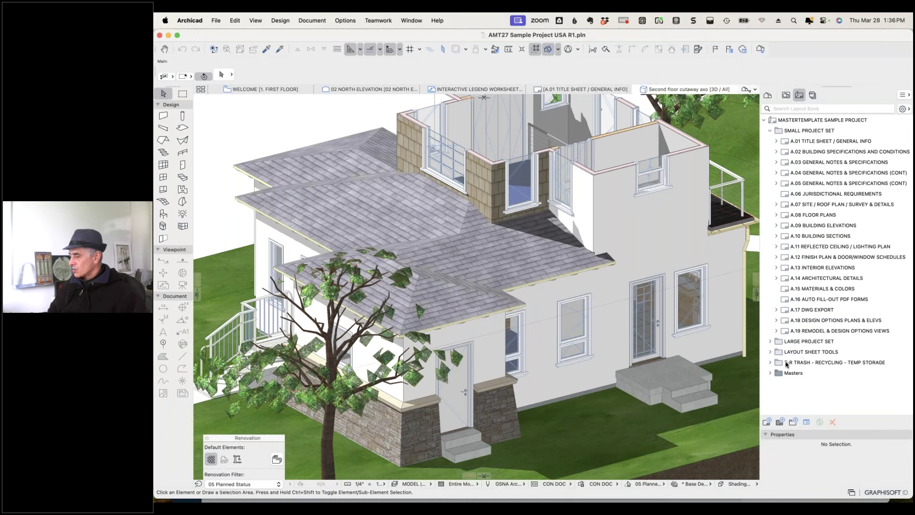
# Expand LARGE PROJECT SET and A9 PRESENTATION, then open layout A9.06 EXPLODED AXONOMETRIC.
pyautogui.click(771, 342)
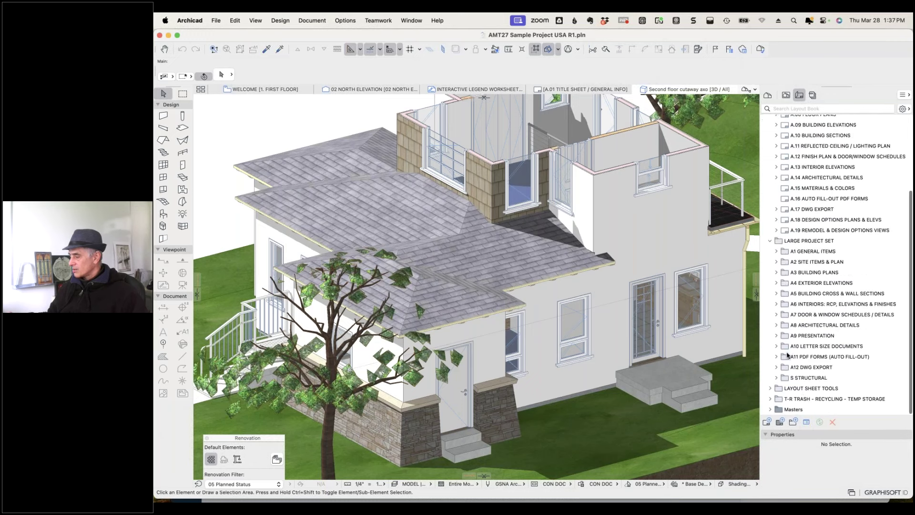
pyautogui.click(777, 335)
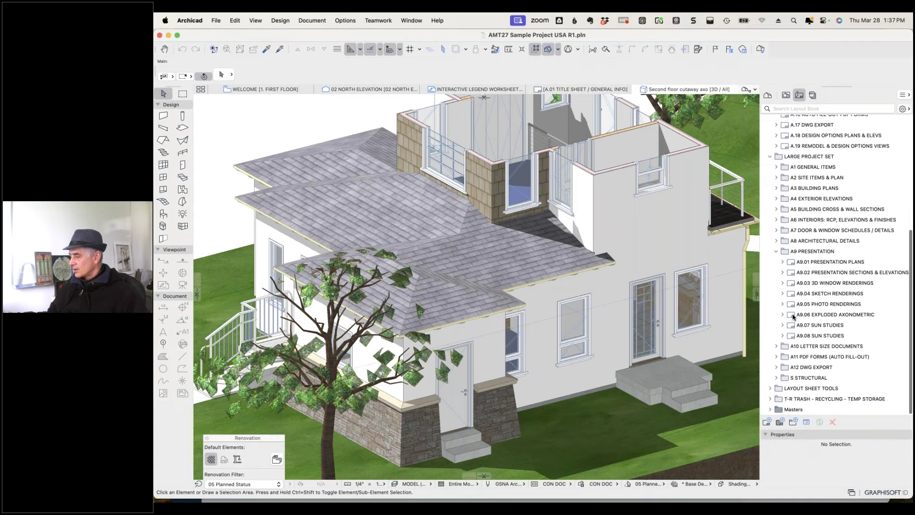
pyautogui.doubleClick(794, 315)
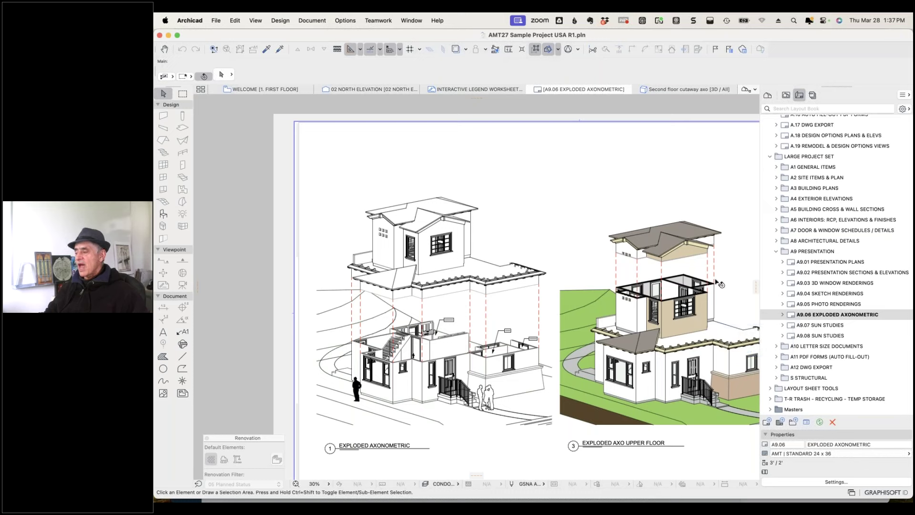
pyautogui.click(680, 259)
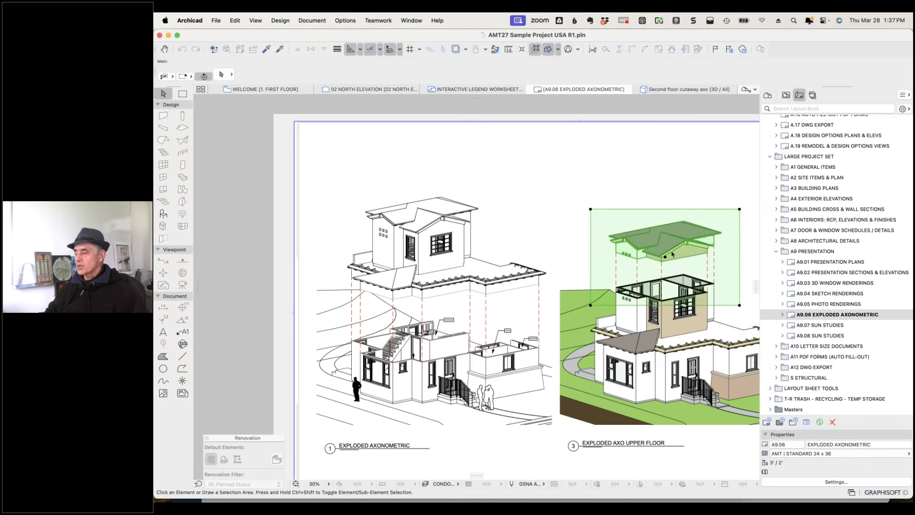
pyautogui.click(673, 368)
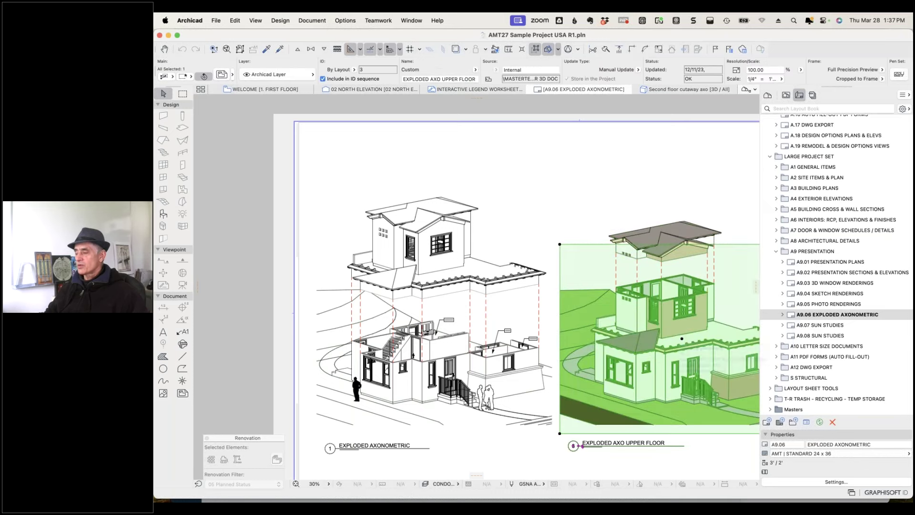
pyautogui.click(683, 154)
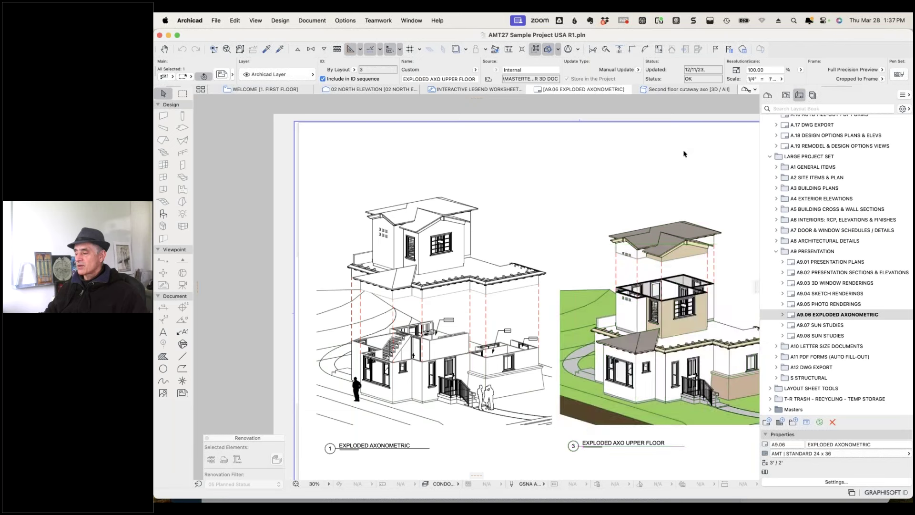
pyautogui.click(617, 266)
pyautogui.click(638, 271)
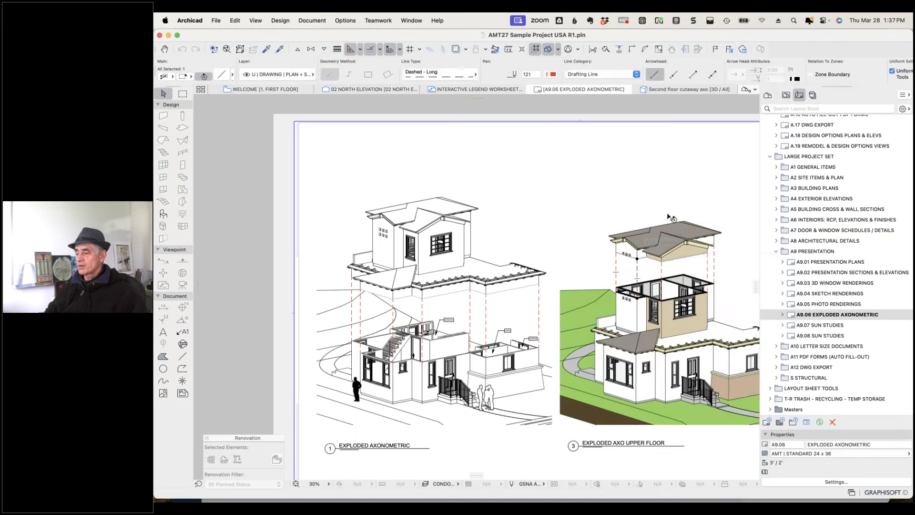
pyautogui.click(669, 192)
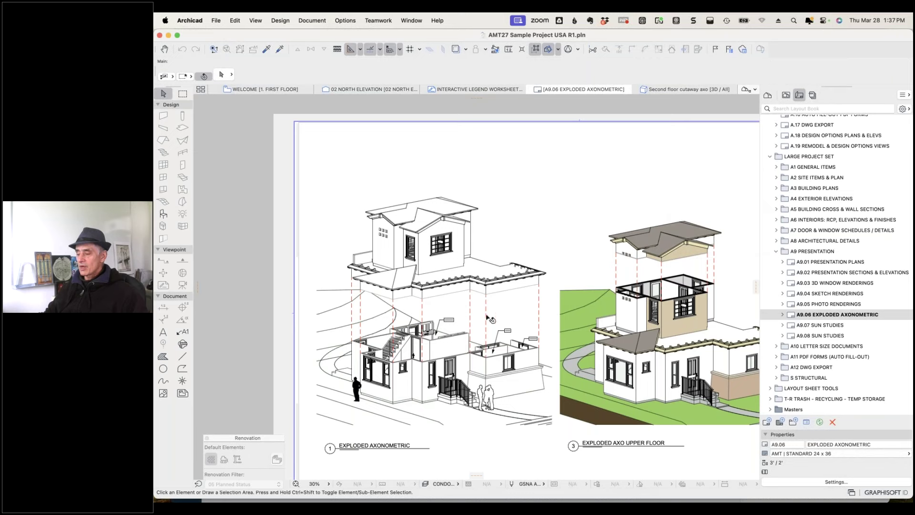
pyautogui.click(461, 253)
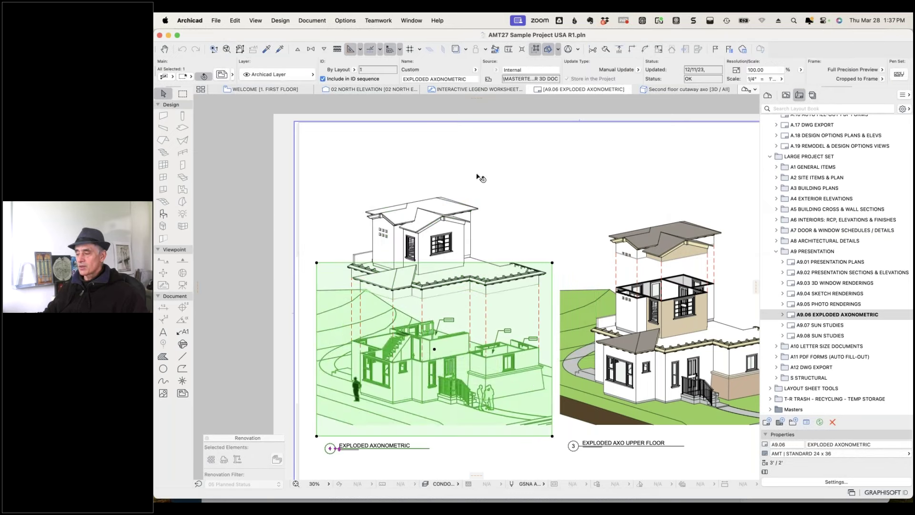
pyautogui.click(672, 176)
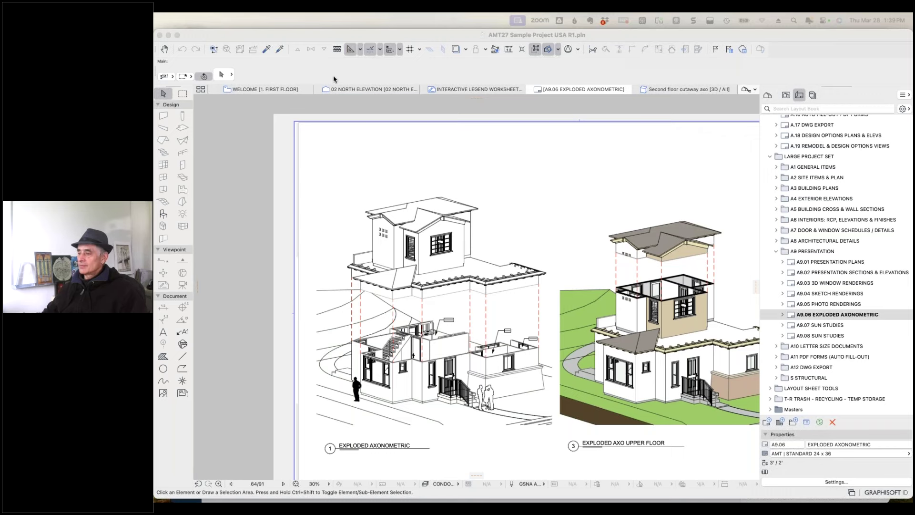
# Return to the WELCOME [1. FIRST FLOOR] floor plan tab.
pyautogui.click(282, 94)
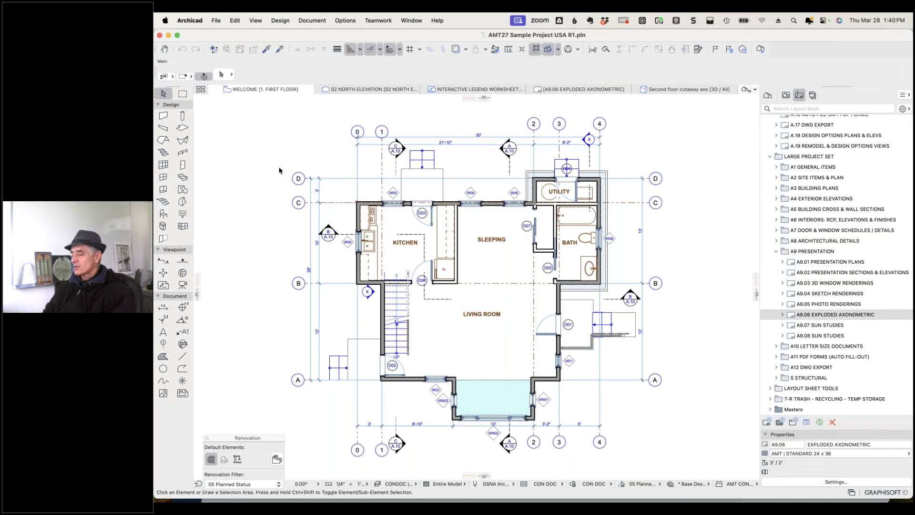
pyautogui.click(405, 242)
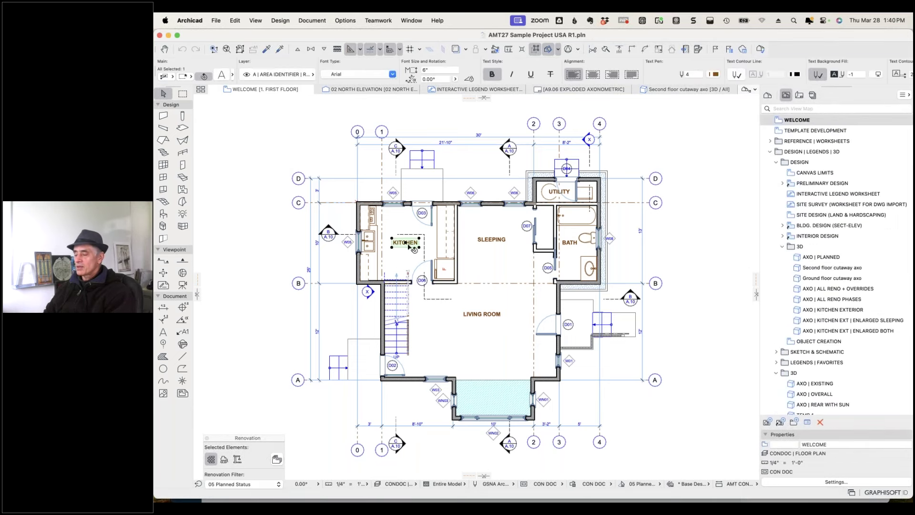
pyautogui.scroll(6, 406, 244)
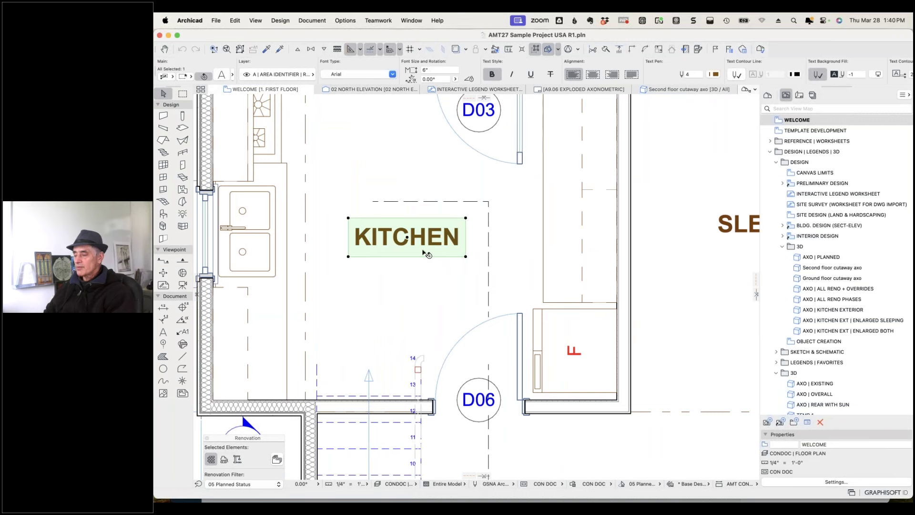
pyautogui.scroll(-2, 426, 254)
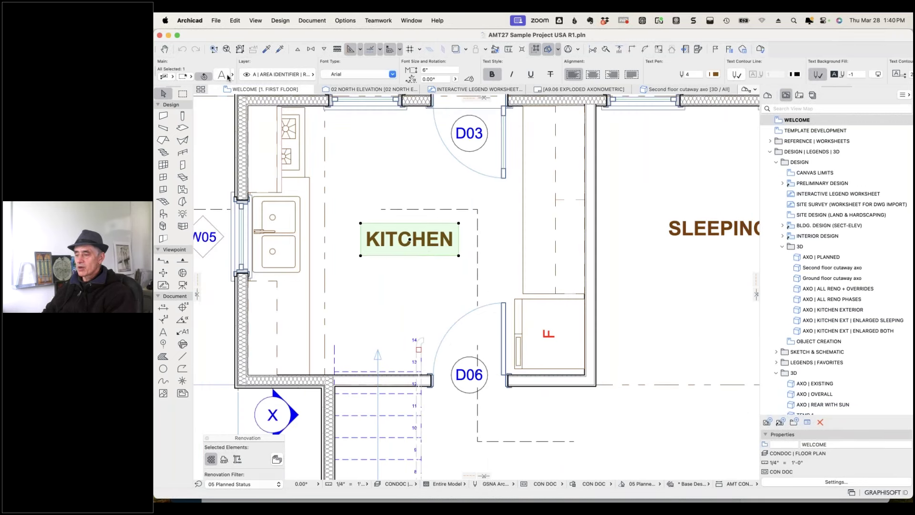
pyautogui.click(209, 171)
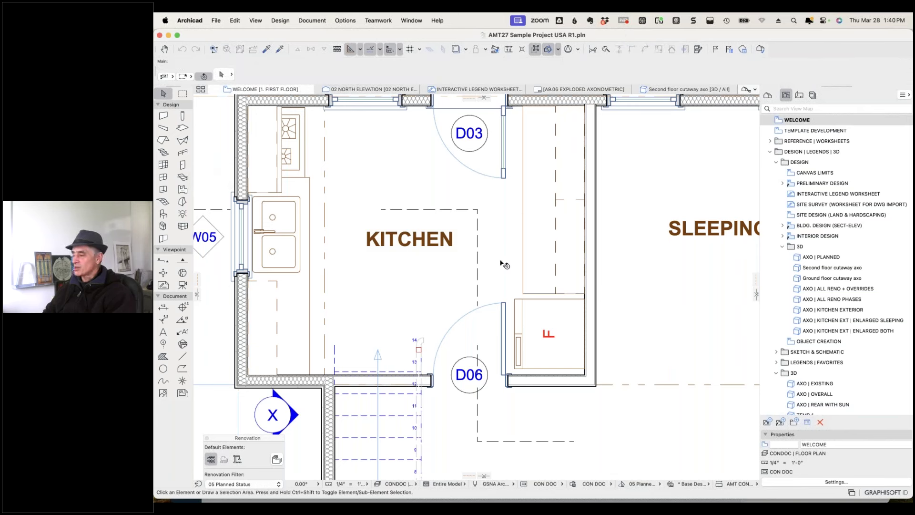
pyautogui.scroll(-5, 857, 308)
pyautogui.scroll(-12, 856, 308)
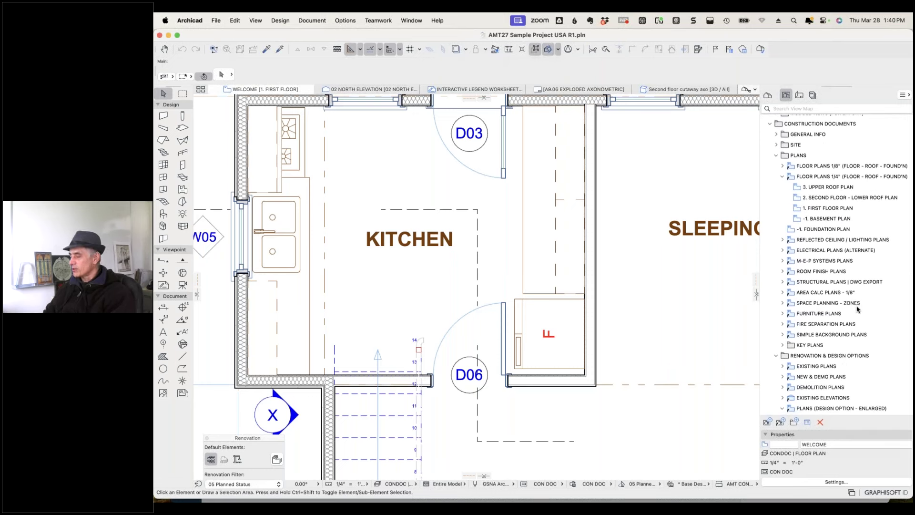
# Open the 1. FIRST FLOOR ROOM FINISH PLAN view and expand the SPACE PLANNING - ZONES views.
pyautogui.click(783, 271)
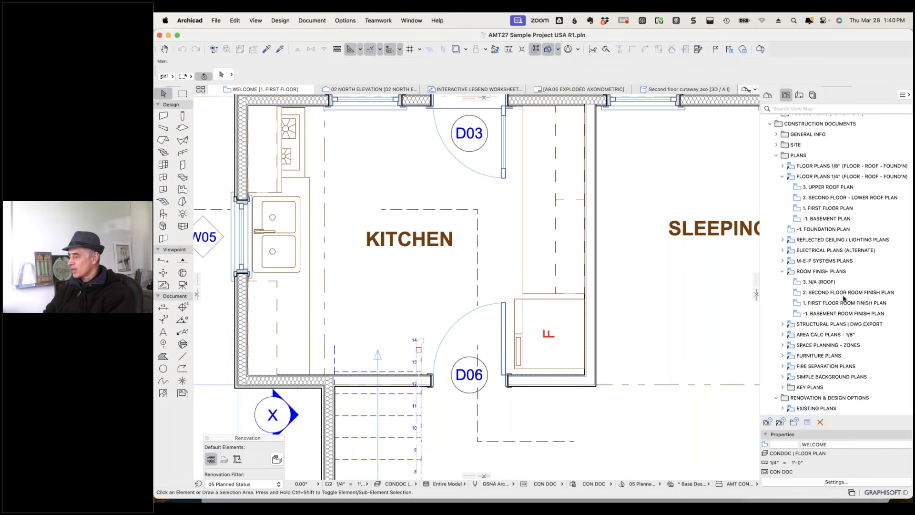
pyautogui.doubleClick(799, 304)
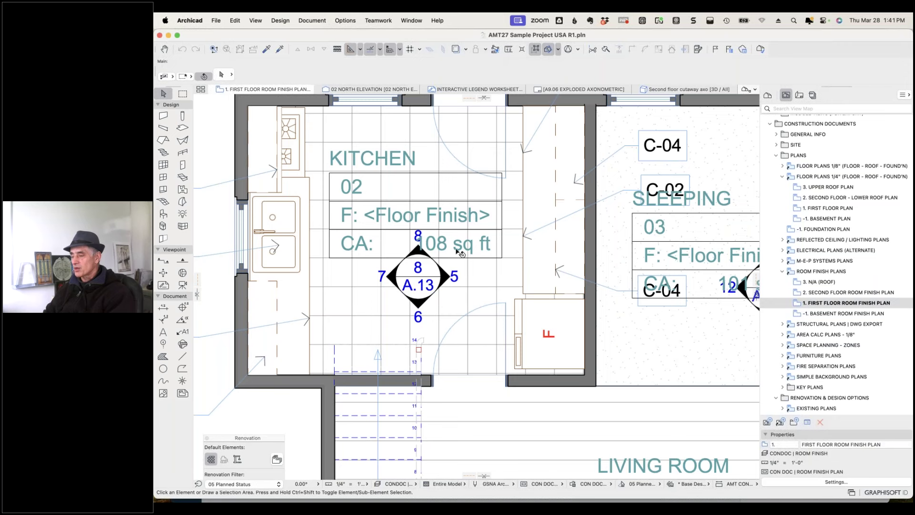
pyautogui.scroll(-3, 463, 253)
pyautogui.scroll(-2, 457, 252)
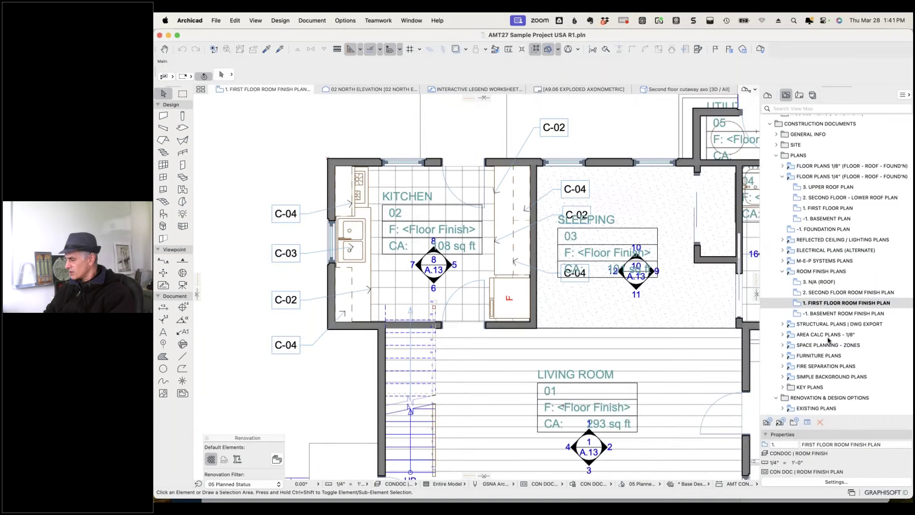
pyautogui.doubleClick(792, 347)
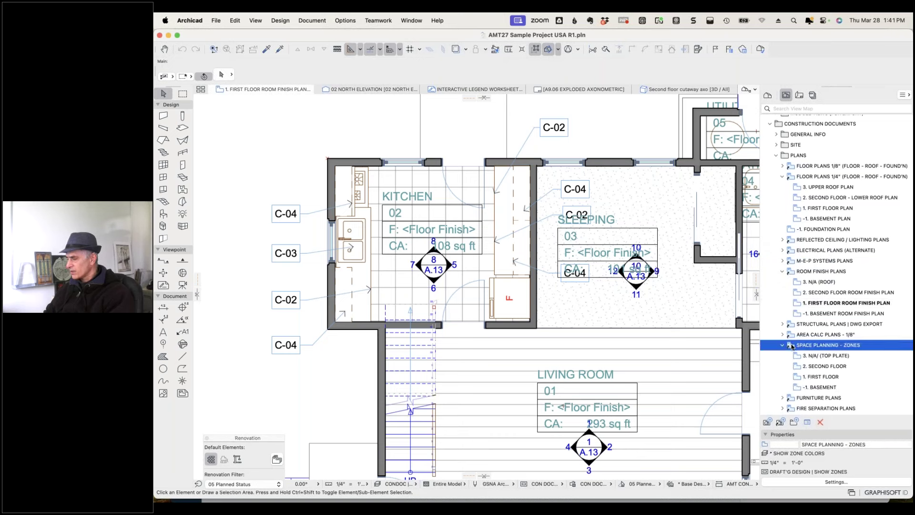
pyautogui.click(797, 377)
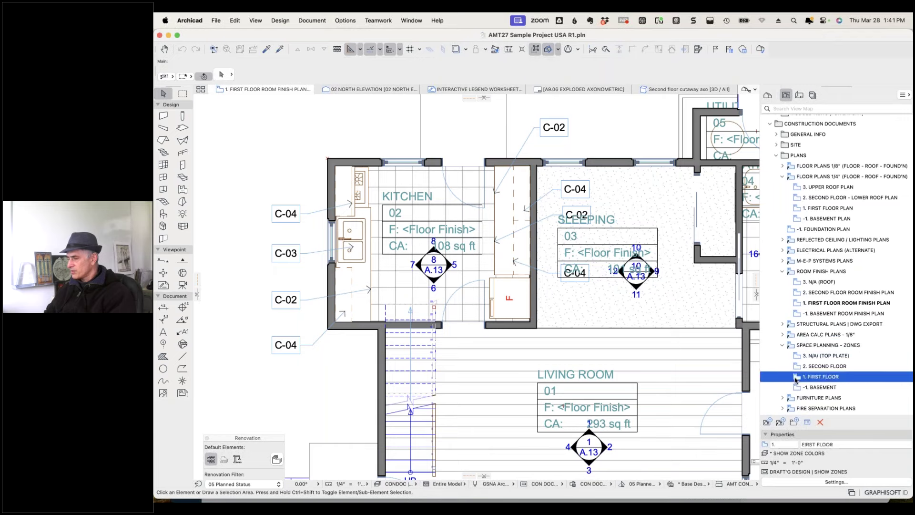
pyautogui.doubleClick(795, 378)
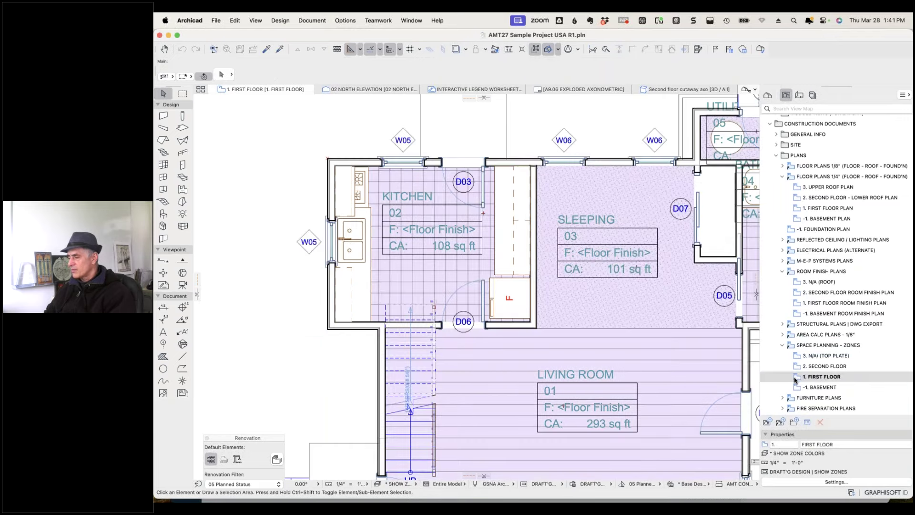
pyautogui.scroll(-5, 605, 341)
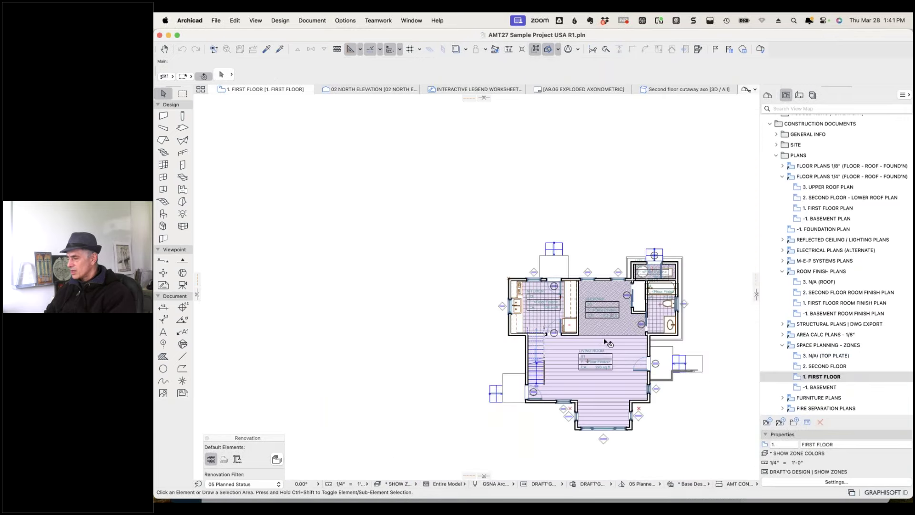
pyautogui.scroll(3, 637, 342)
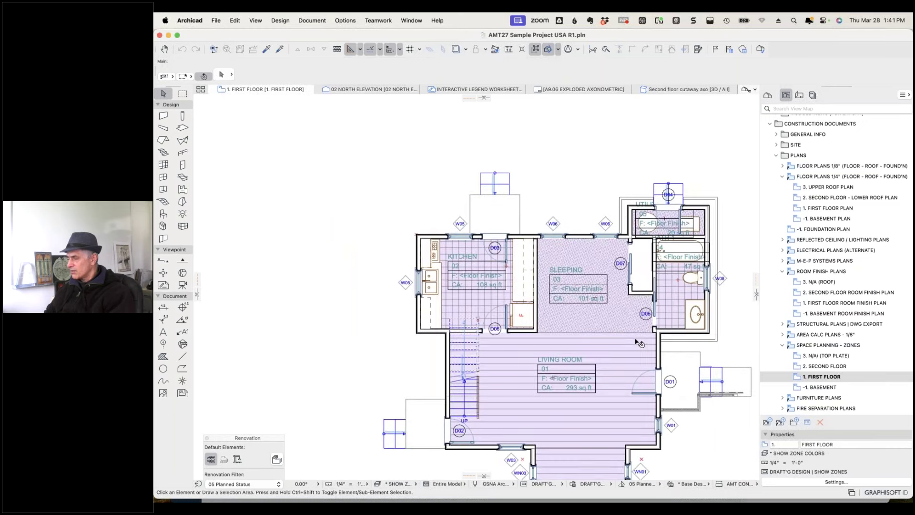
pyautogui.scroll(5, 637, 341)
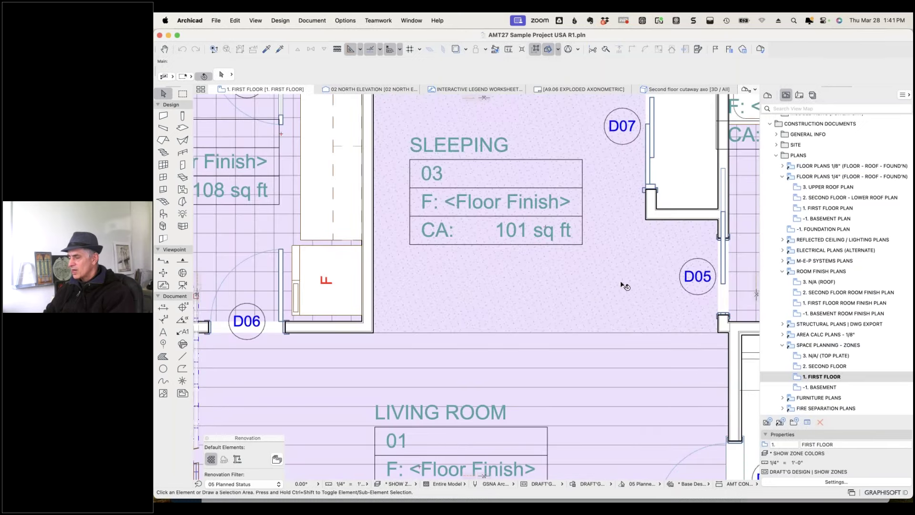
pyautogui.scroll(-3, 619, 288)
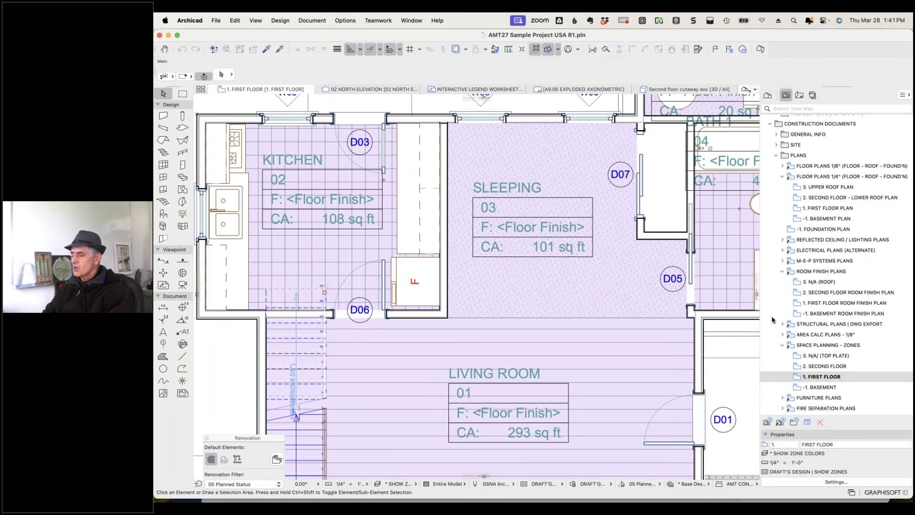
pyautogui.click(568, 386)
pyautogui.click(568, 384)
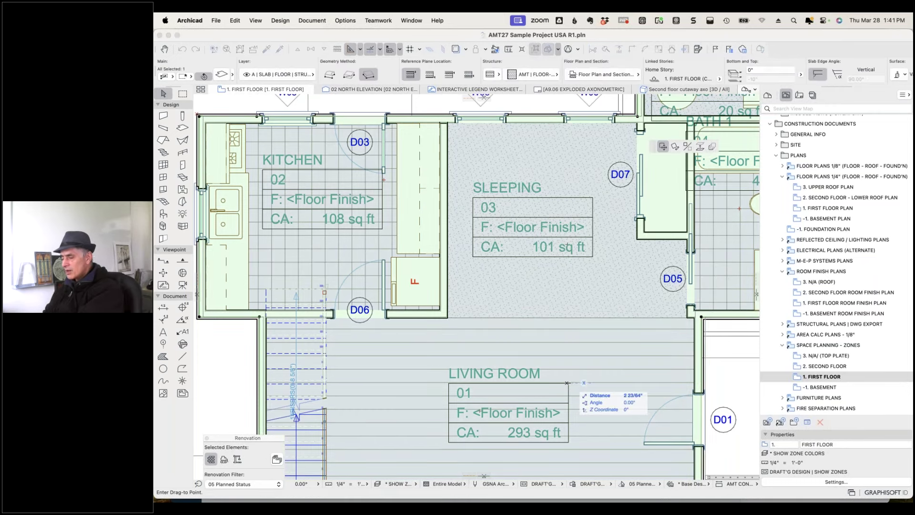
pyautogui.click(568, 385)
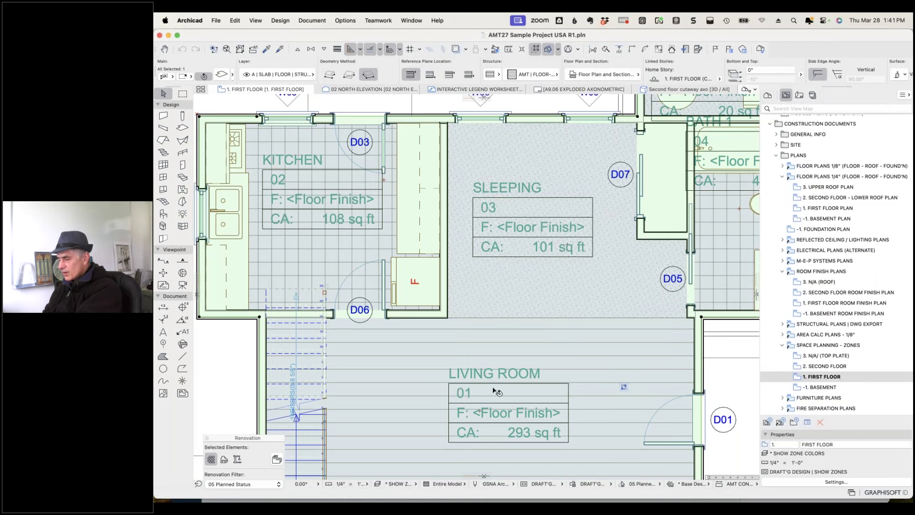
pyautogui.press('Escape')
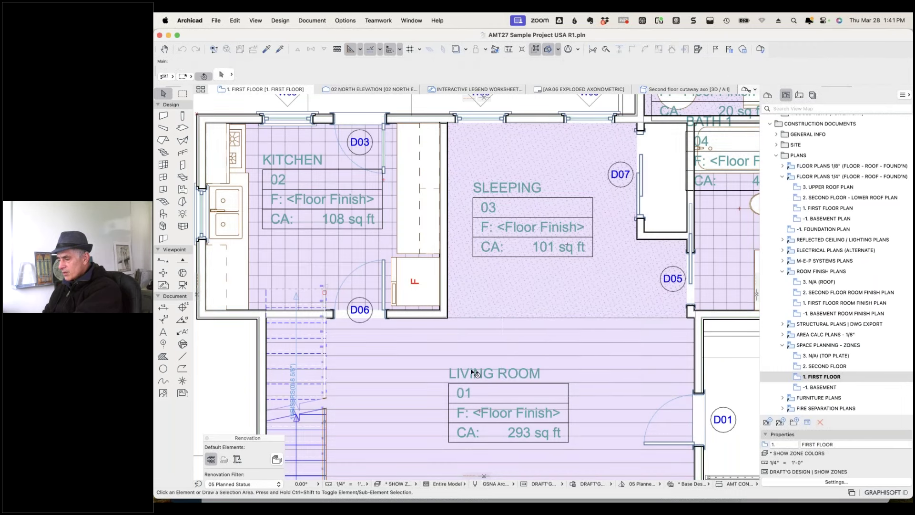
# Select the Living Room zone, zoom out, then switch to the Untitled Archicad 27 project.
pyautogui.press('Tab')
pyautogui.click(509, 404)
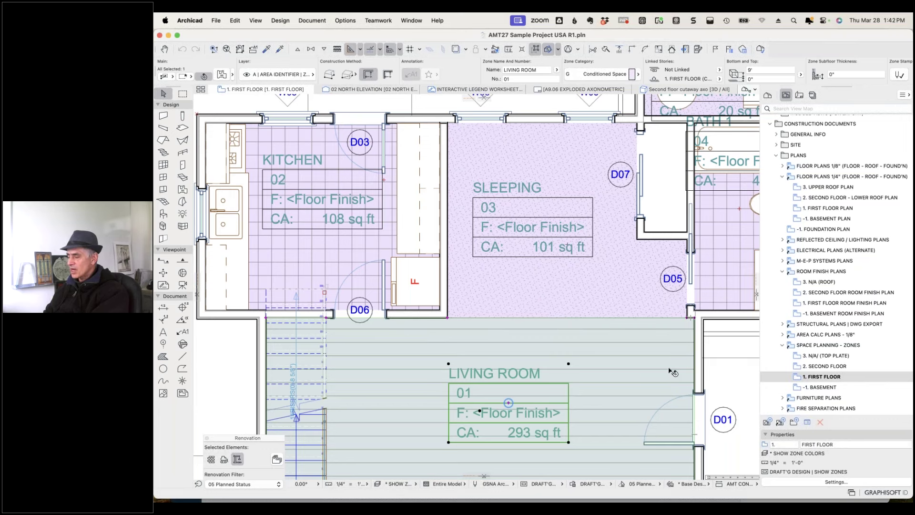
pyautogui.scroll(-3, 674, 373)
pyautogui.scroll(-5, 620, 363)
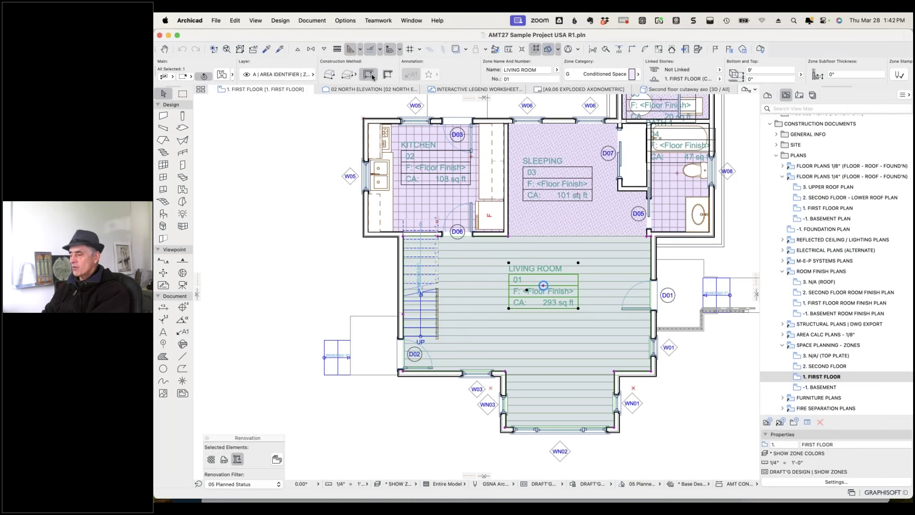
pyautogui.moveTo(679, 326)
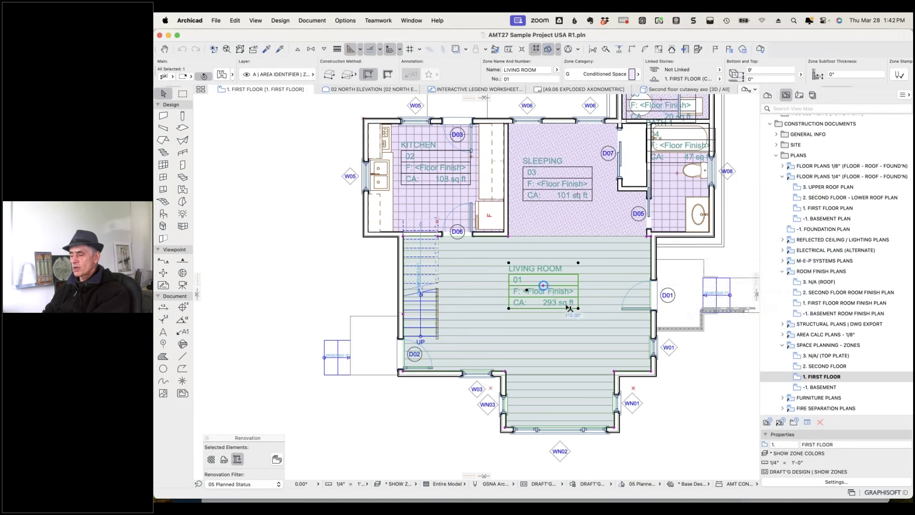
pyautogui.moveTo(571, 309)
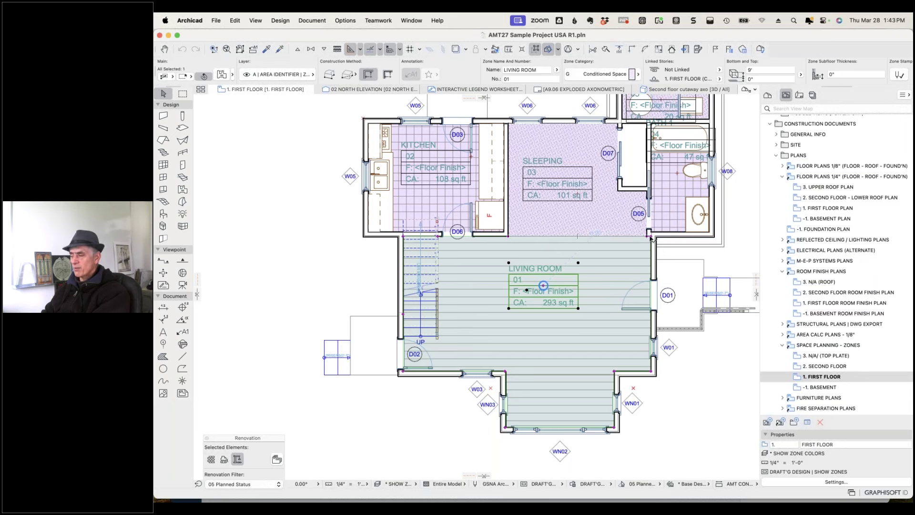
pyautogui.moveTo(650, 237)
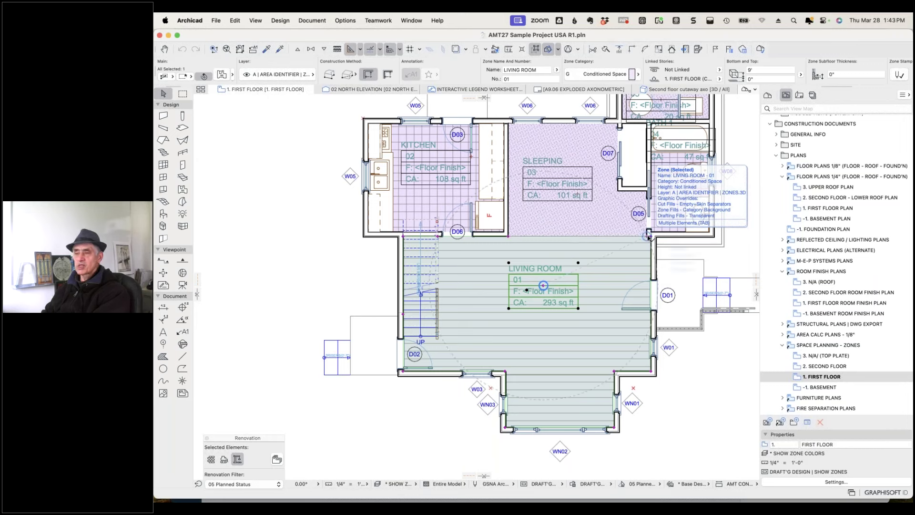
pyautogui.click(649, 236)
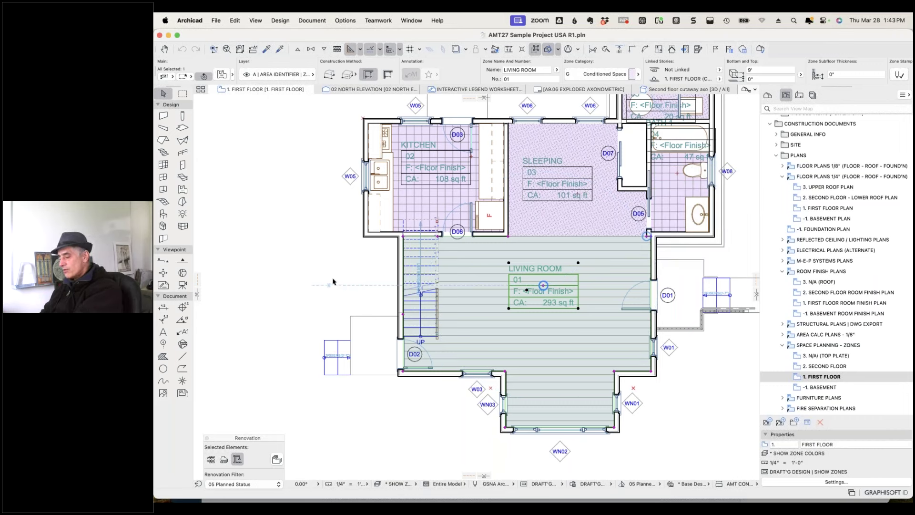
pyautogui.press('super+Tab')
pyautogui.press('super+Tab')
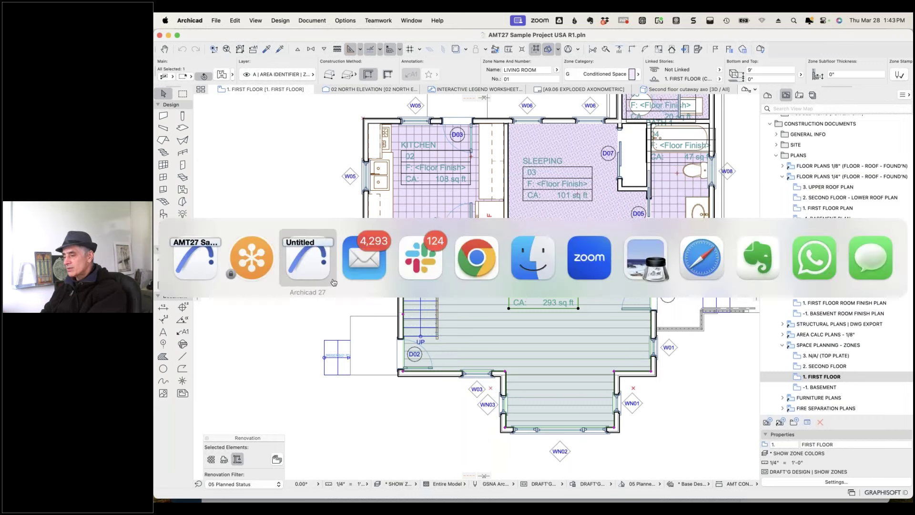
# Open the Untitled project's 1. First Floor plan and zoom toward the upper-right corner.
pyautogui.click(286, 91)
pyautogui.scroll(5, 566, 220)
pyautogui.hscroll(2, 567, 220)
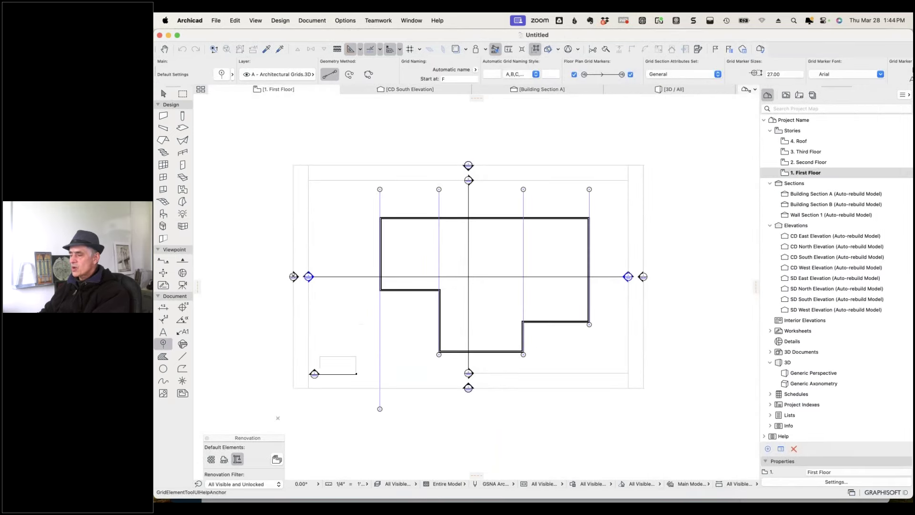
# Draw two interior polywalls from the outer walls, dividing the upper-right area into two rooms.
pyautogui.click(163, 115)
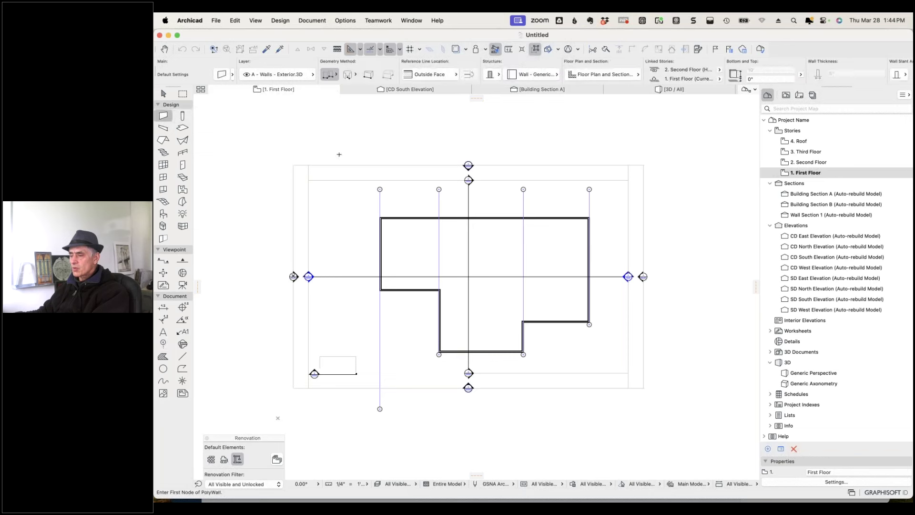
pyautogui.scroll(3, 500, 228)
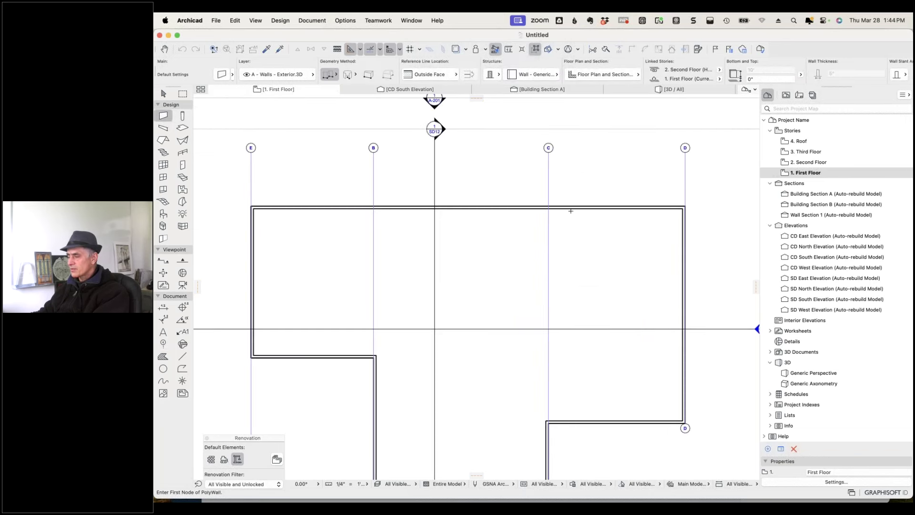
pyautogui.click(571, 211)
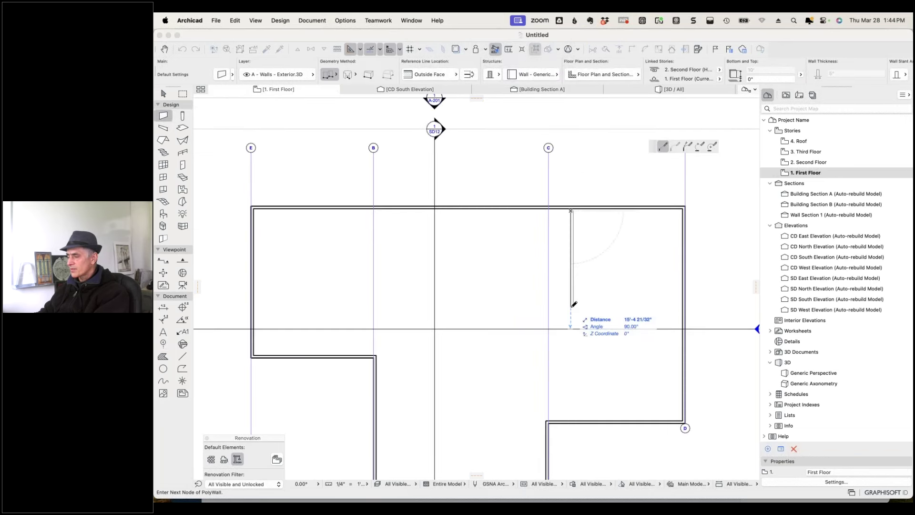
pyautogui.click(571, 305)
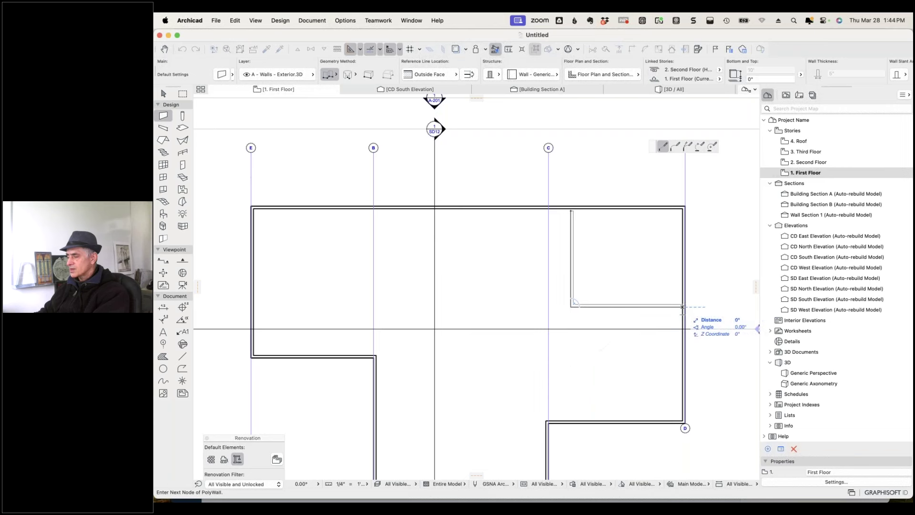
pyautogui.doubleClick(682, 306)
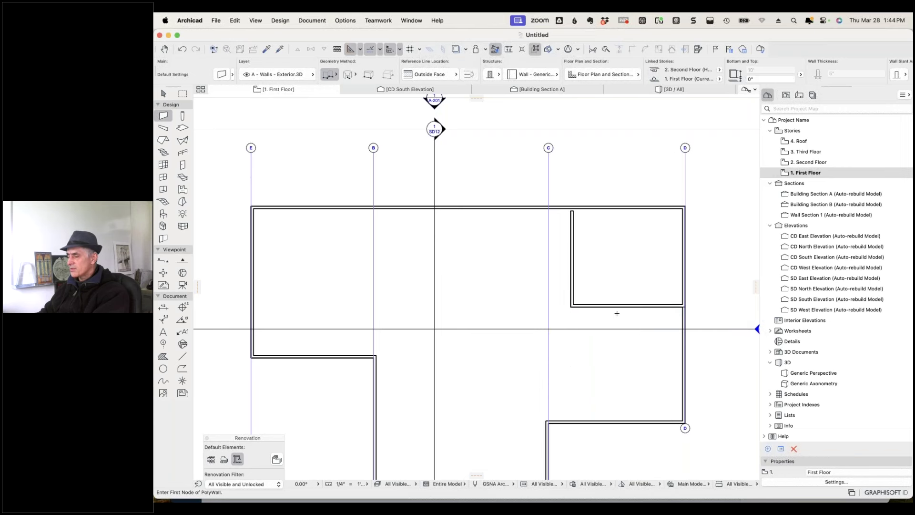
pyautogui.click(605, 307)
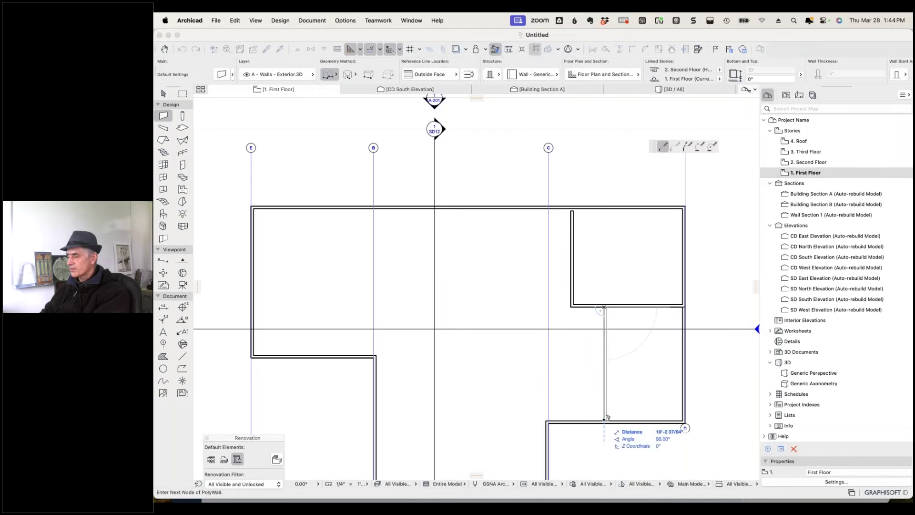
pyautogui.doubleClick(605, 419)
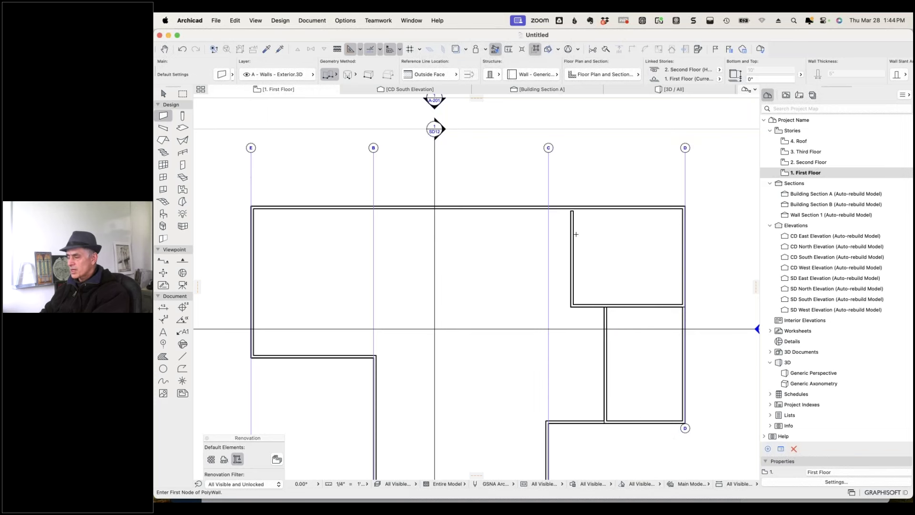
pyautogui.keyDown('shift'); pyautogui.click(571, 258); pyautogui.keyUp('shift')
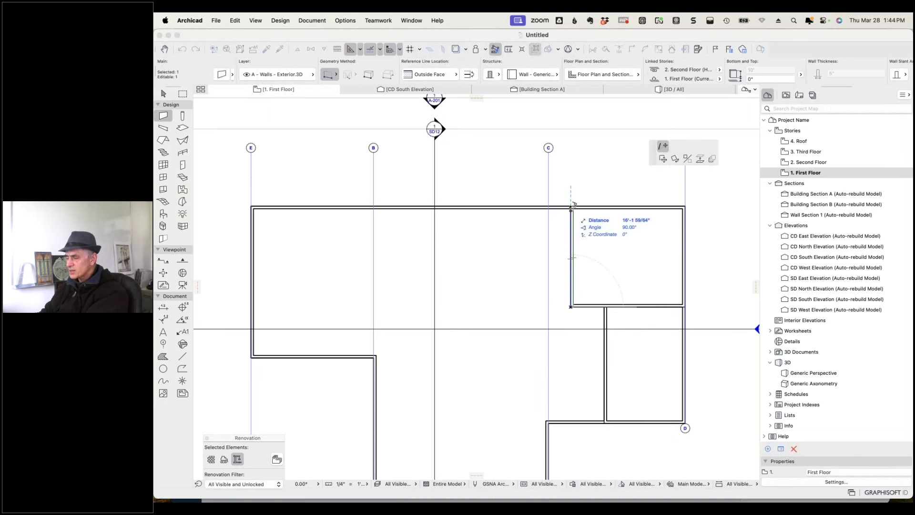
pyautogui.press('Escape')
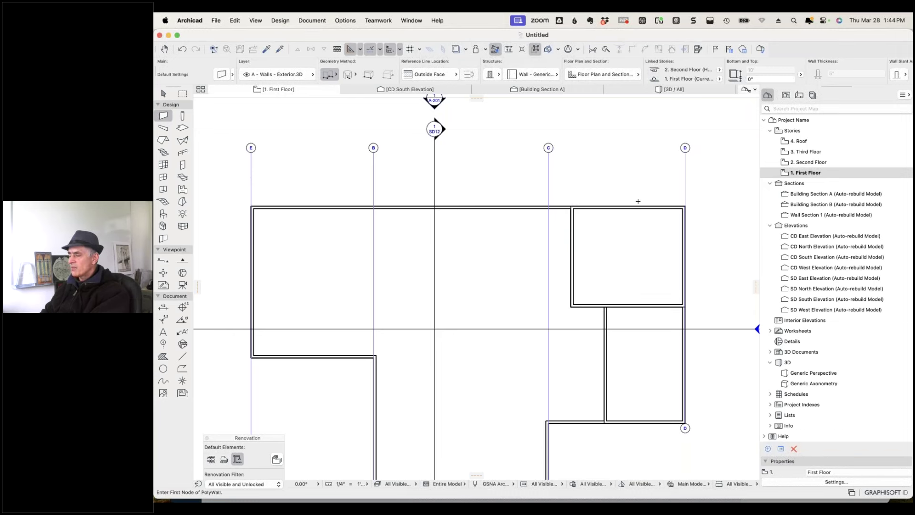
pyautogui.scroll(5, 670, 313)
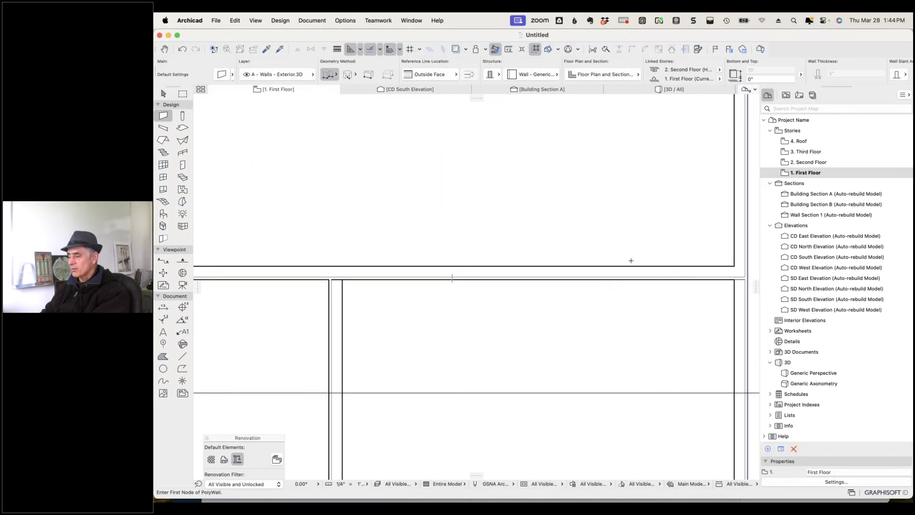
pyautogui.scroll(-5, 632, 260)
pyautogui.scroll(-3, 696, 240)
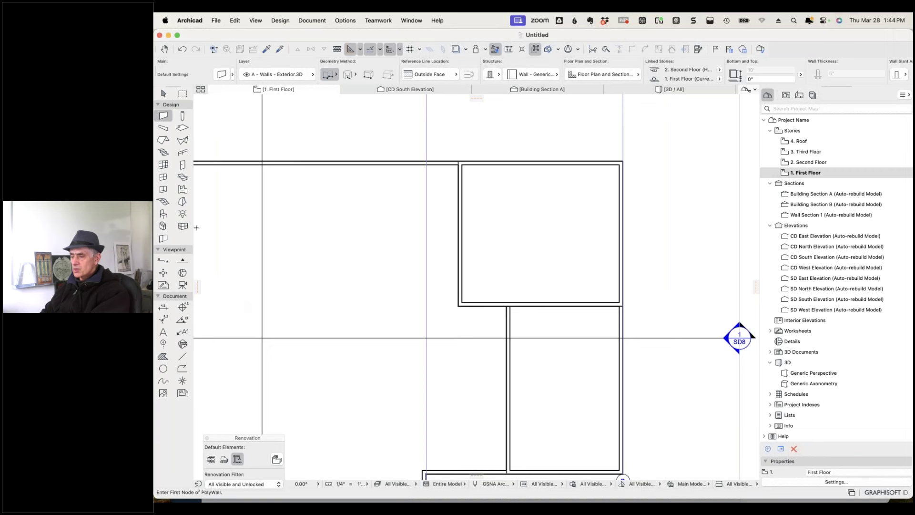
# Create a zone named Room 1 in the upper-right room and place its stamp inside it.
pyautogui.click(181, 189)
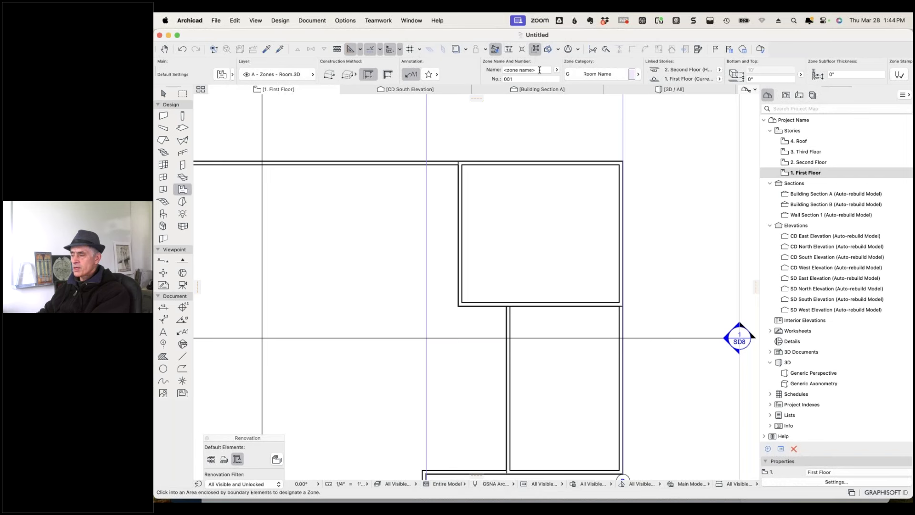
pyautogui.click(539, 70)
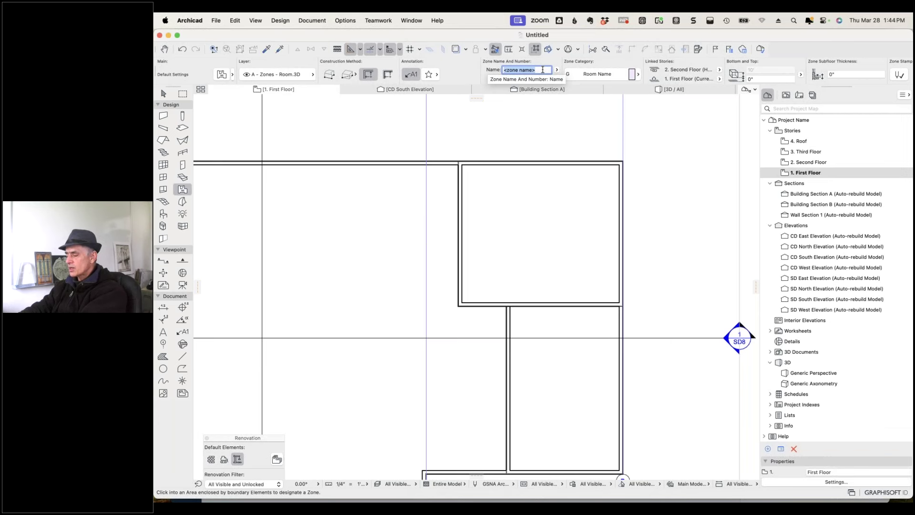
pyautogui.write('Room 1')
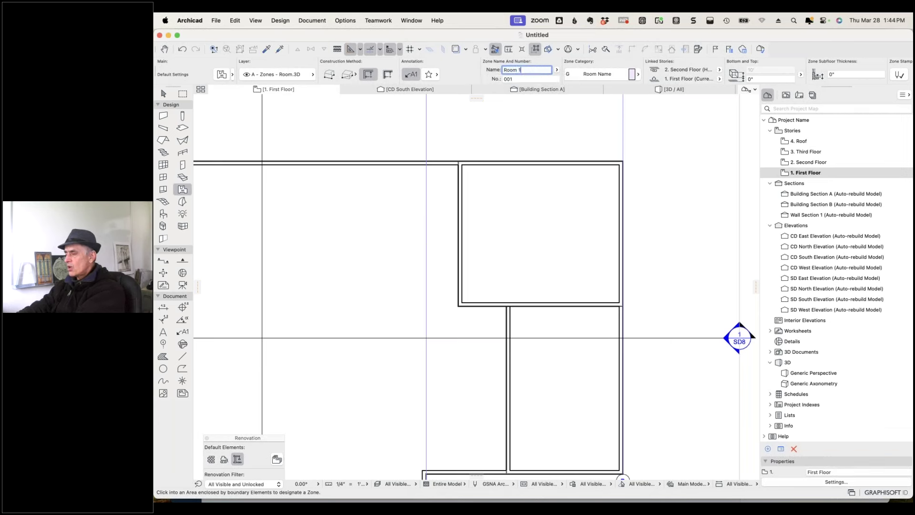
pyautogui.hscroll(3, 541, 70)
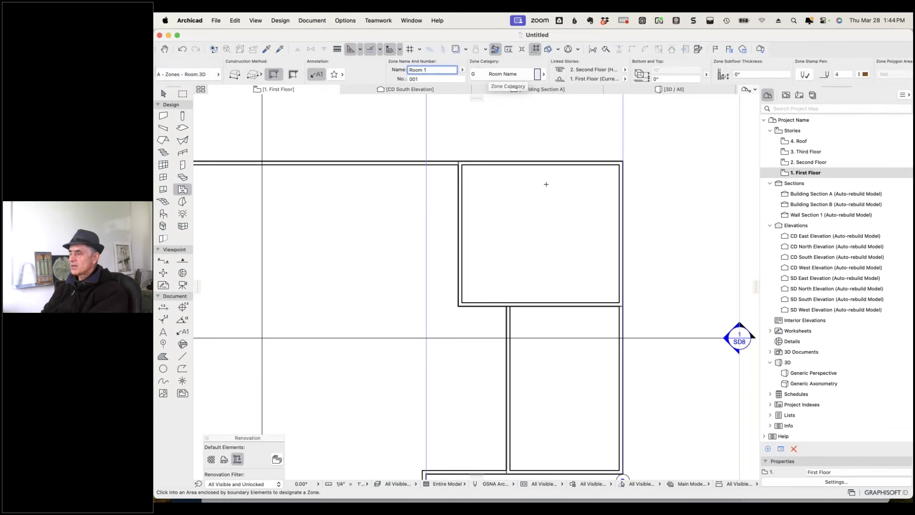
pyautogui.click(529, 220)
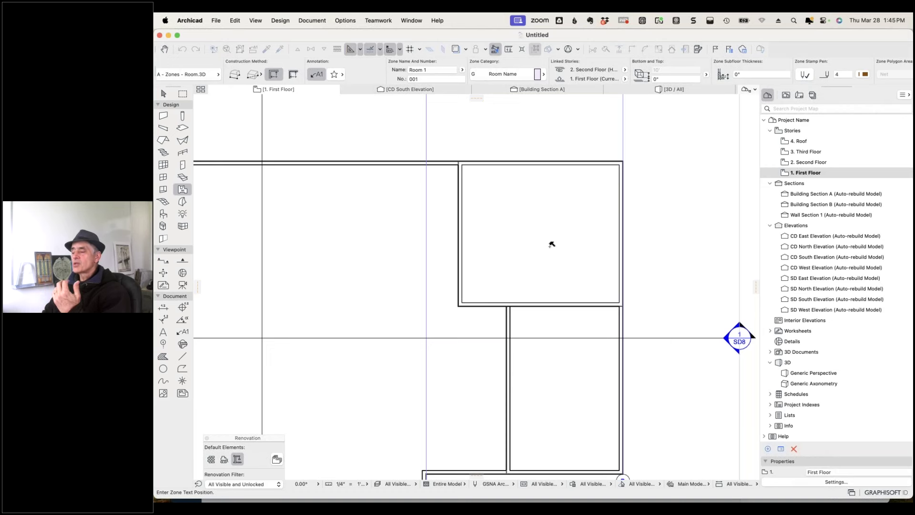
pyautogui.click(551, 244)
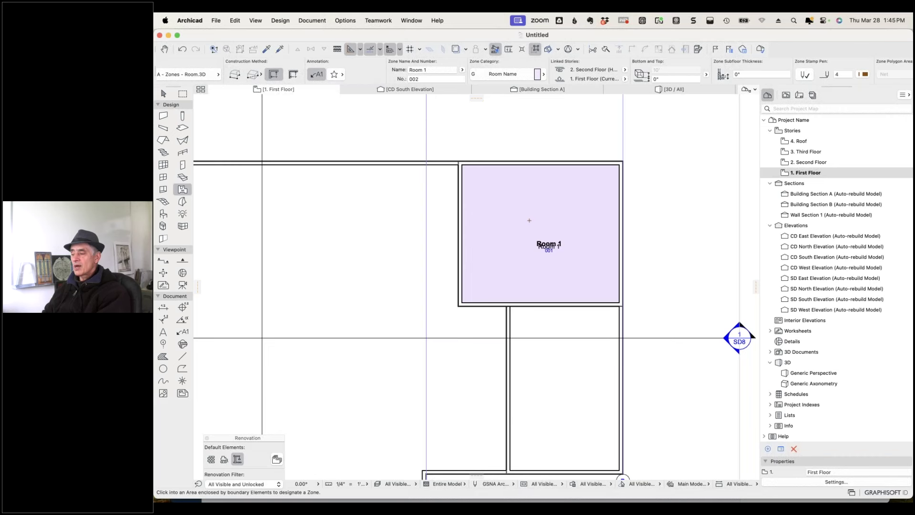
pyautogui.scroll(4, 551, 244)
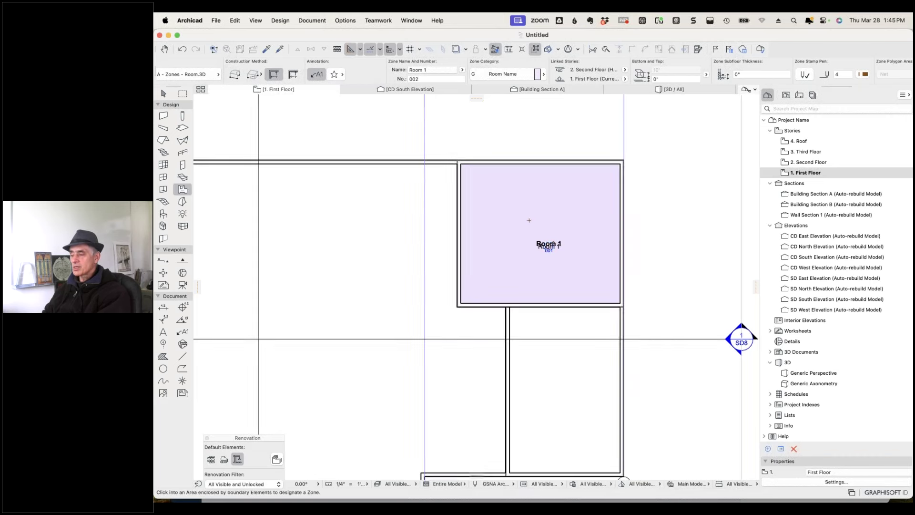
pyautogui.scroll(1, 549, 247)
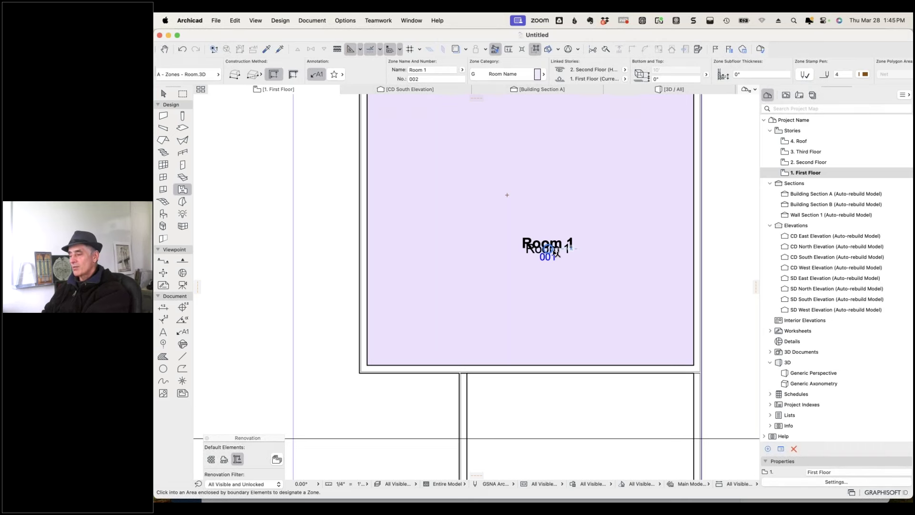
# Open the Room 1 zone's settings and rename it Room 10.
pyautogui.click(549, 249)
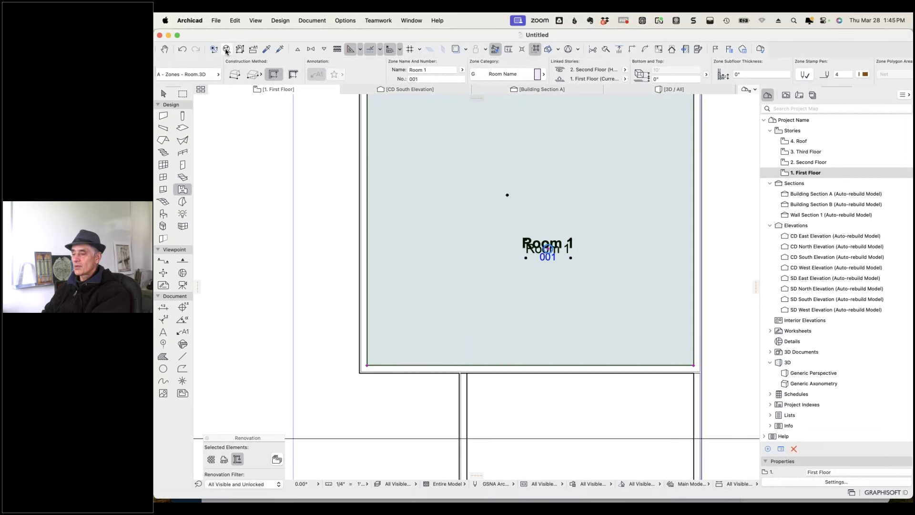
pyautogui.hscroll(-2, 267, 76)
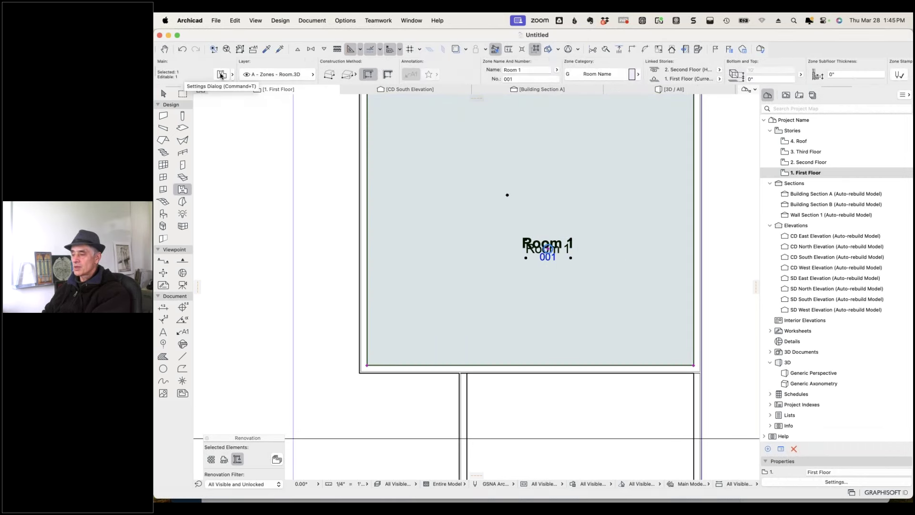
pyautogui.click(222, 74)
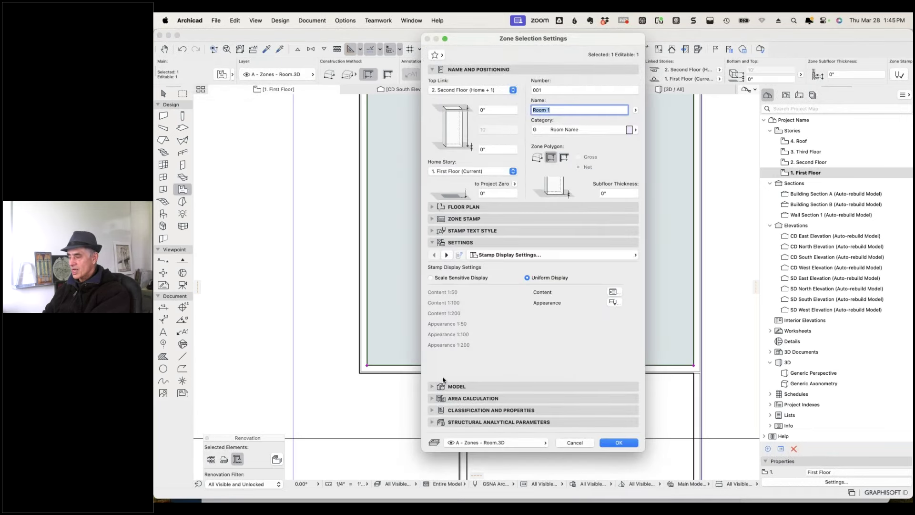
pyautogui.click(433, 219)
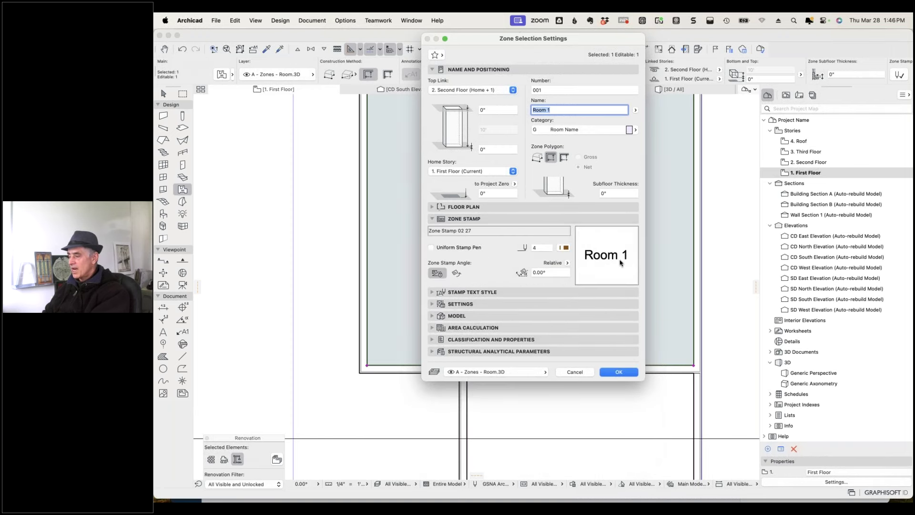
pyautogui.click(555, 109)
pyautogui.press('BackSpace')
pyautogui.write('1')
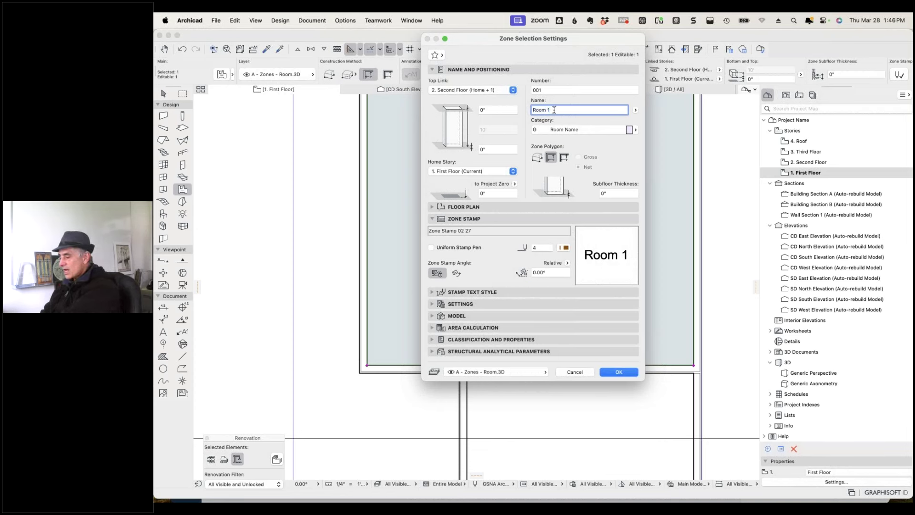
pyautogui.write('0')
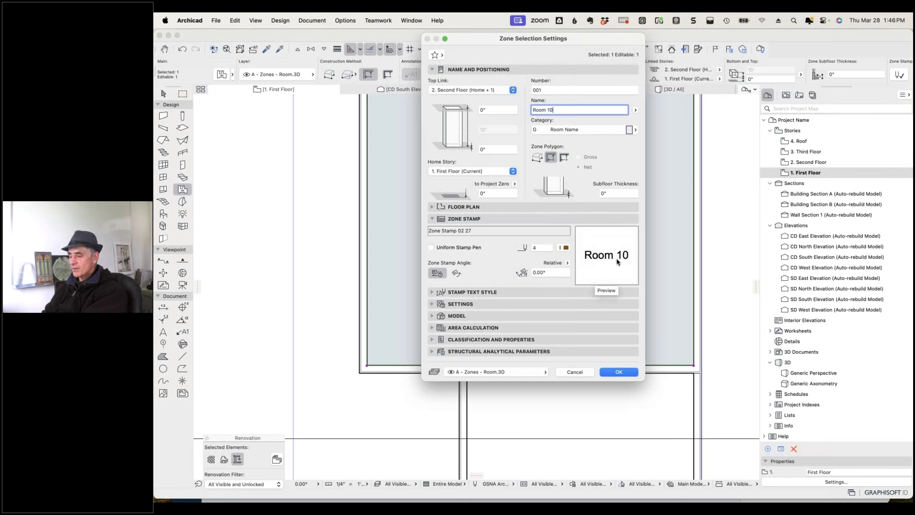
# Remove the Zone Name row from the stamp content and apply the zone settings.
pyautogui.click(432, 293)
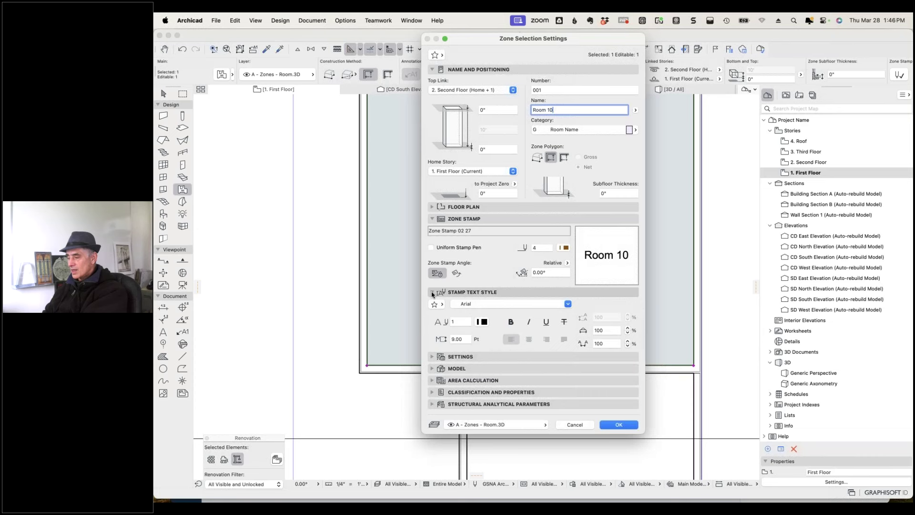
pyautogui.click(432, 358)
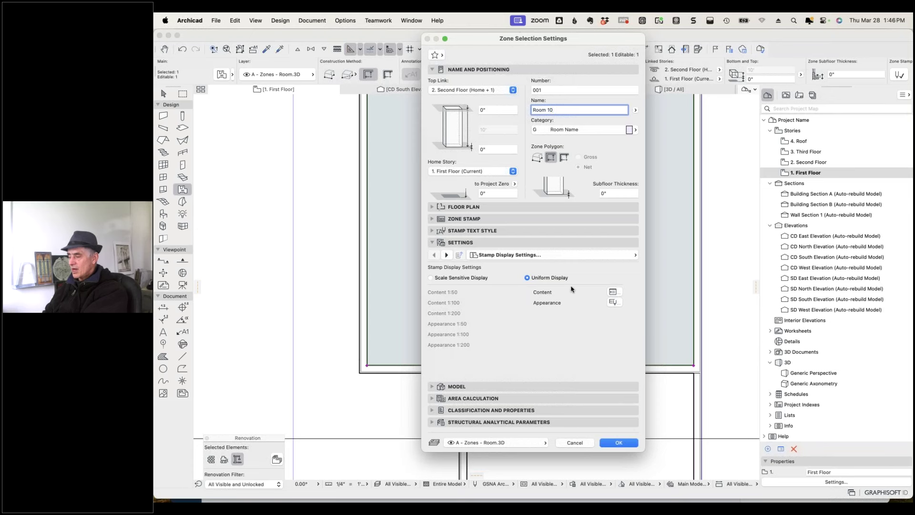
pyautogui.click(613, 293)
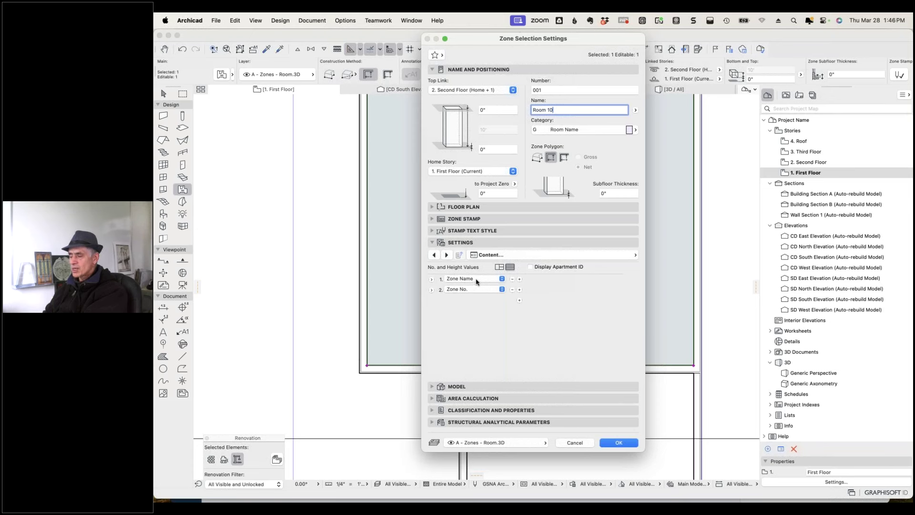
pyautogui.click(513, 280)
pyautogui.click(615, 442)
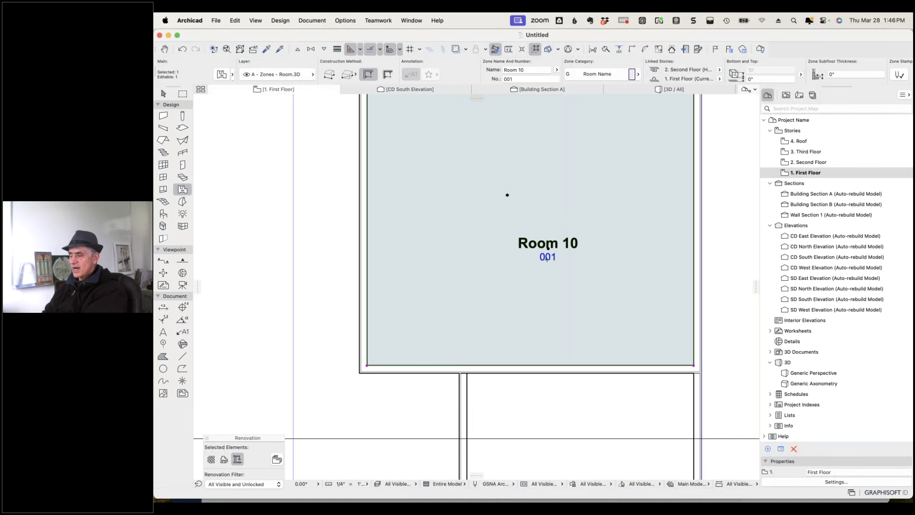
# Rename the zone PRODUCTION and set its number to 212 in the Info Box.
pyautogui.click(518, 79)
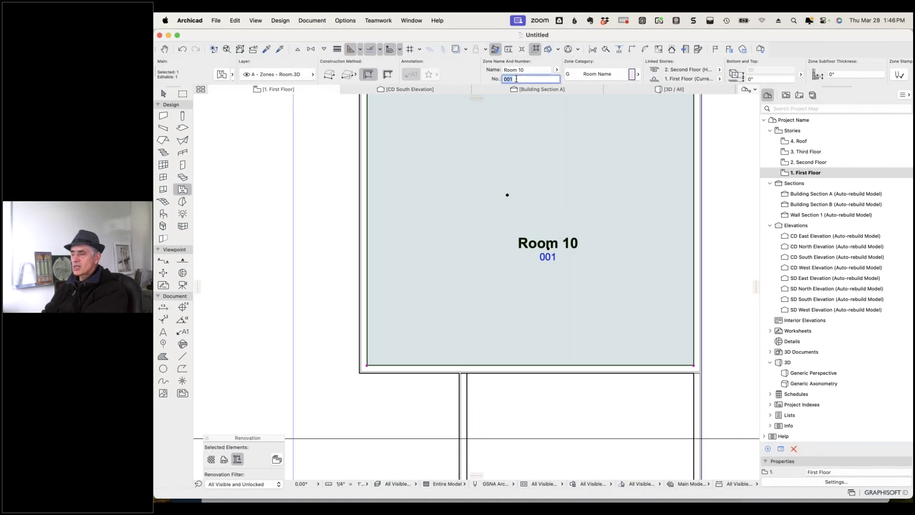
pyautogui.click(524, 71)
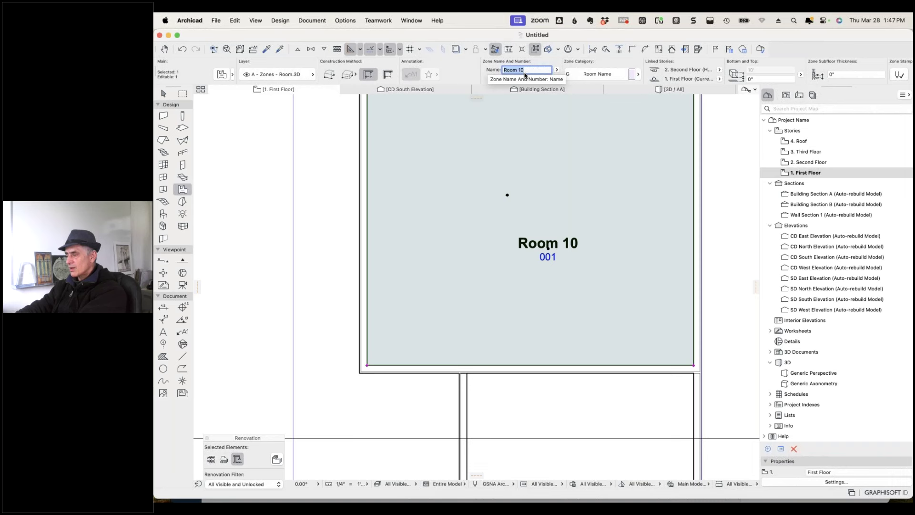
pyautogui.write('PRODUCTION')
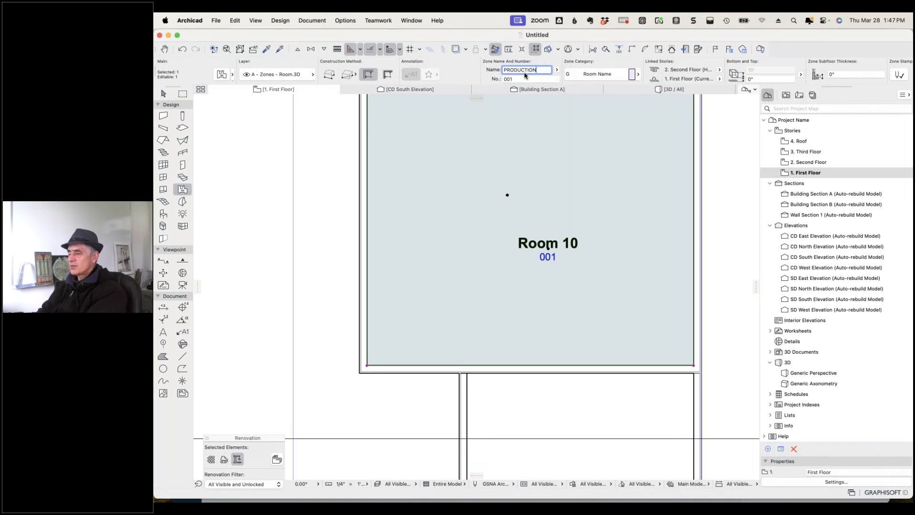
pyautogui.press('Return')
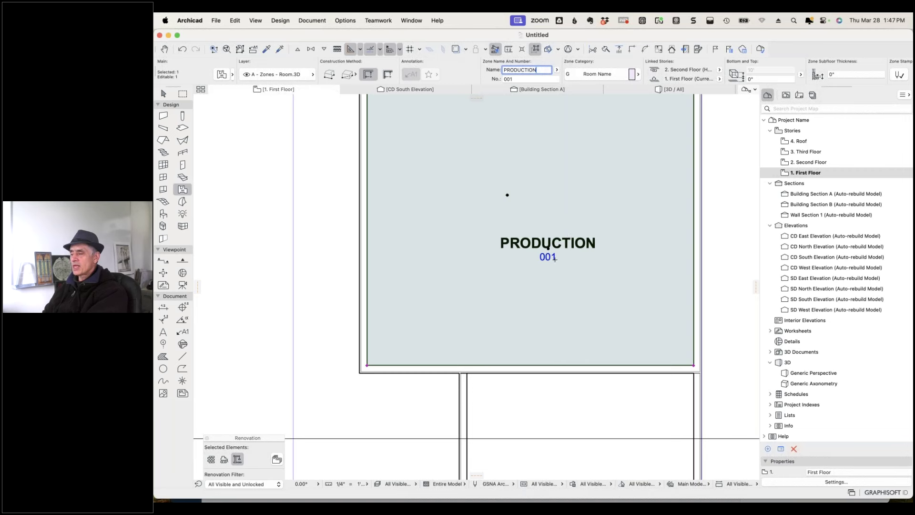
pyautogui.click(507, 79)
pyautogui.write('112')
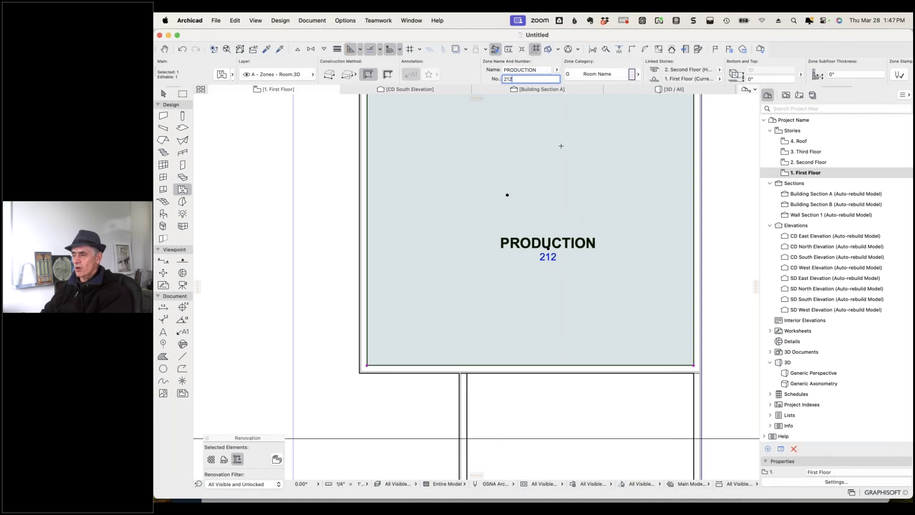
# Pick up the PRODUCTION zone's settings with the eyedropper as the default for new zones.
pyautogui.scroll(-5, 560, 214)
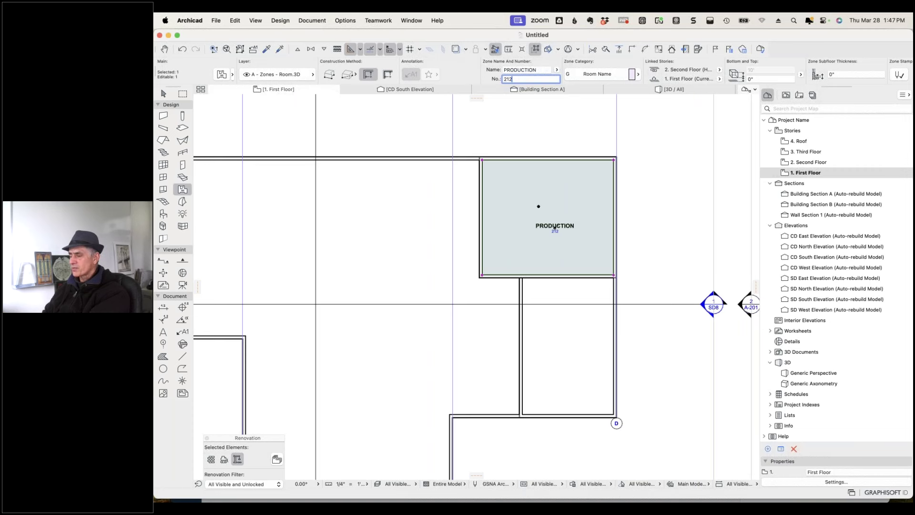
pyautogui.click(539, 206)
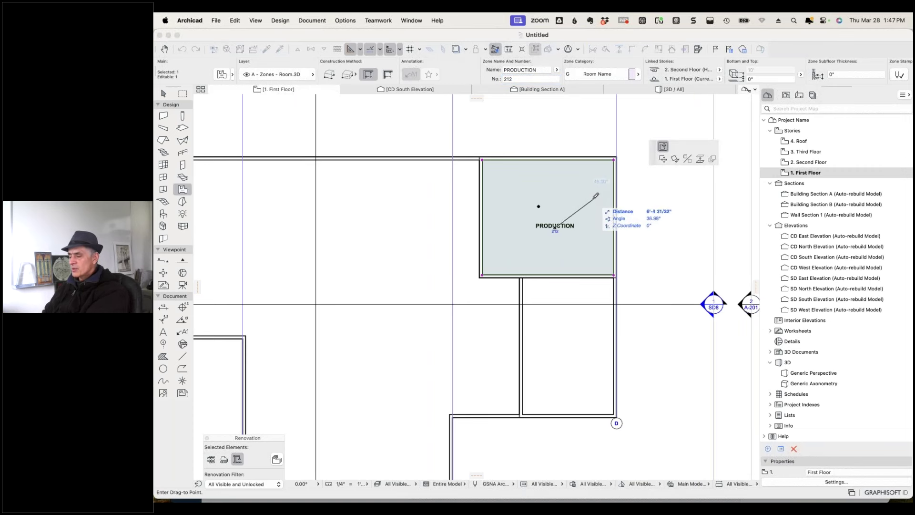
pyautogui.press('Escape')
pyautogui.press('Escape')
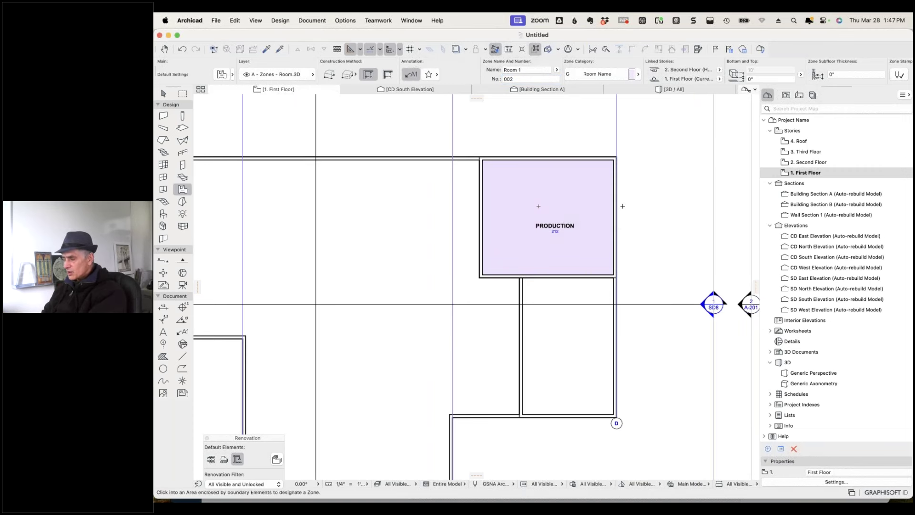
pyautogui.keyDown('alt'); pyautogui.click(558, 221); pyautogui.keyUp('alt')
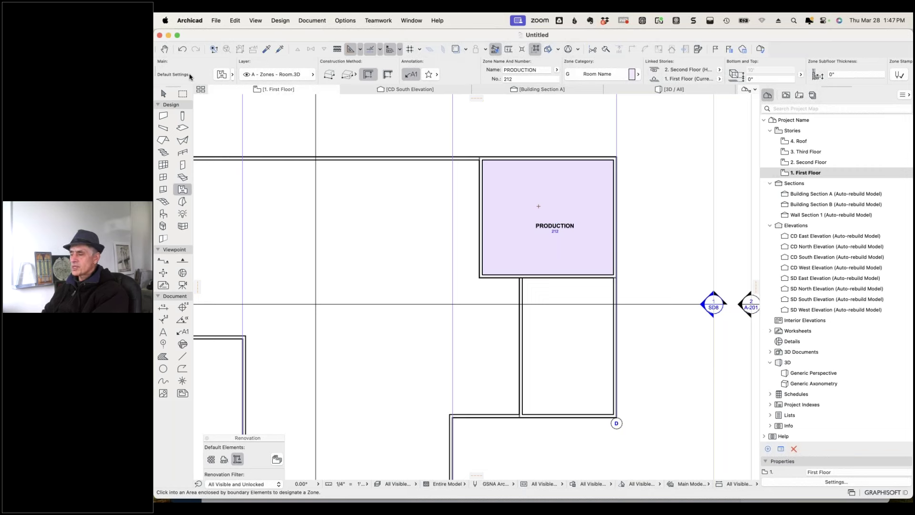
# Place a zone named STAFF MEETING, number 215, with its stamp in the room below PRODUCTION.
pyautogui.click(538, 70)
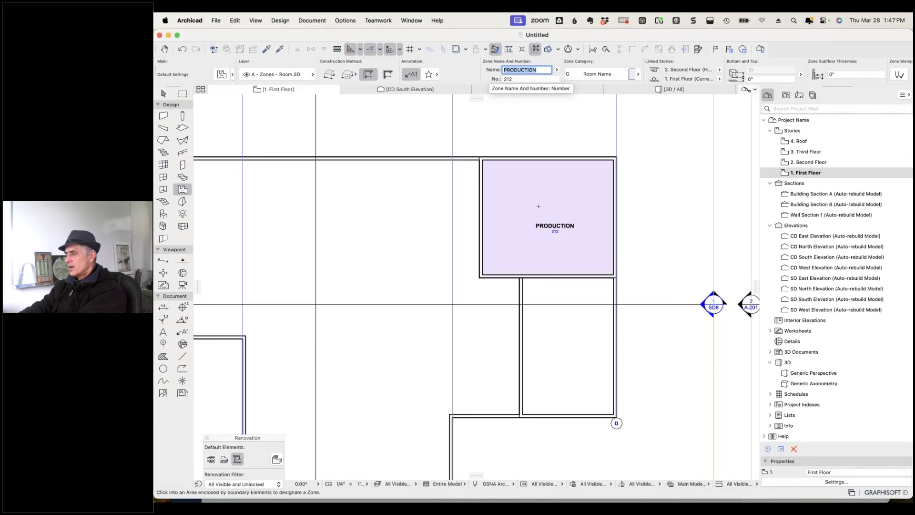
pyautogui.write('STAFF')
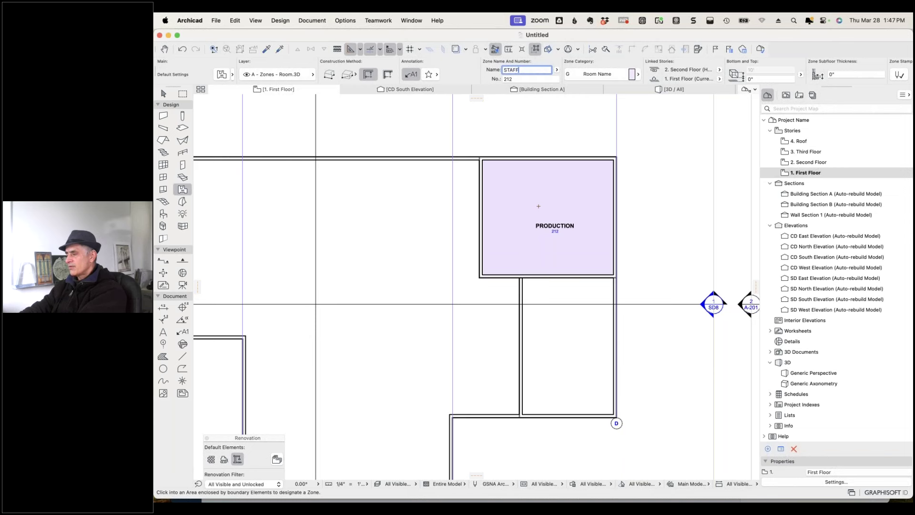
pyautogui.write(' M')
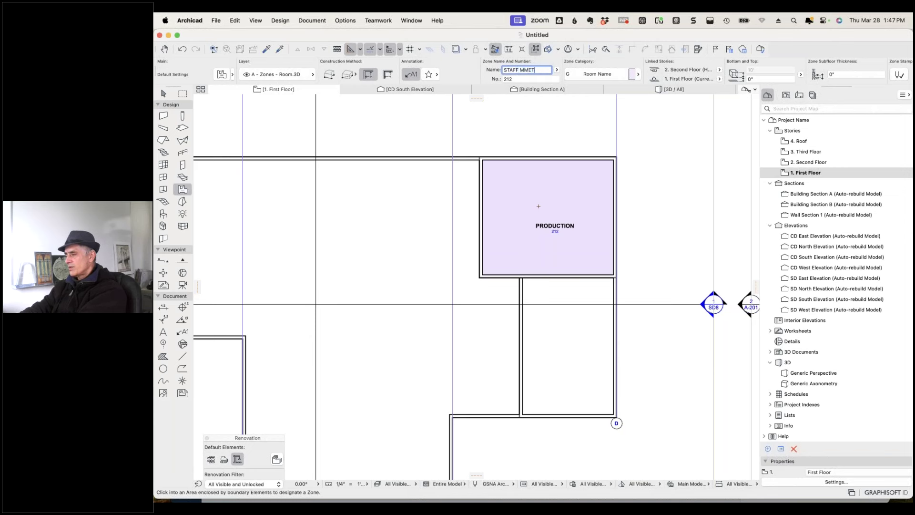
pyautogui.write('EETING')
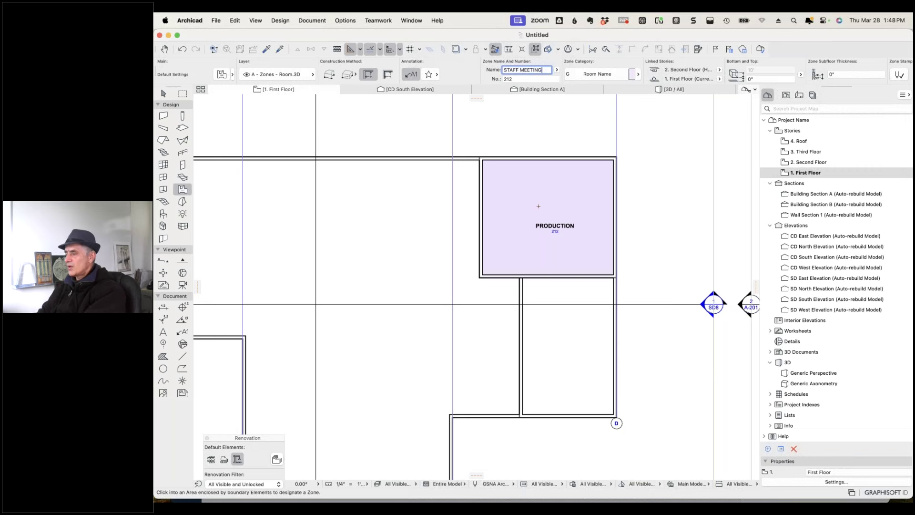
pyautogui.click(519, 79)
pyautogui.write('215')
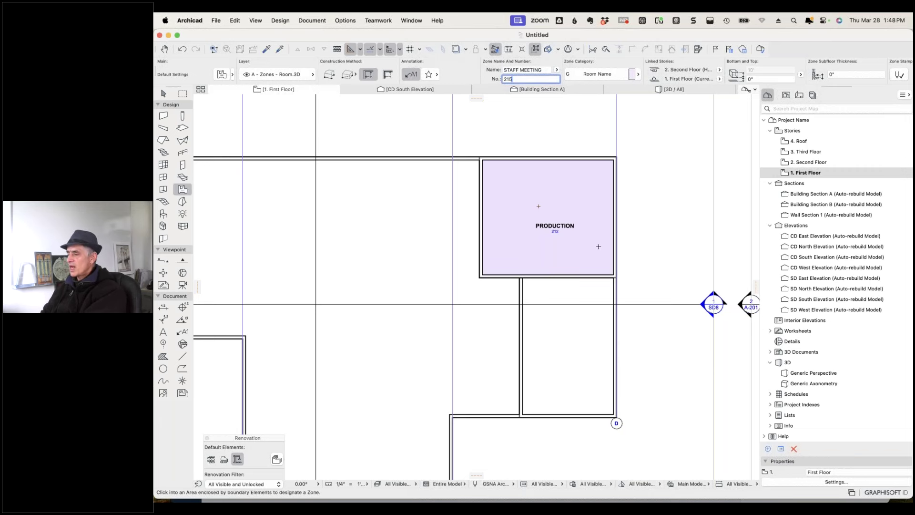
pyautogui.click(562, 343)
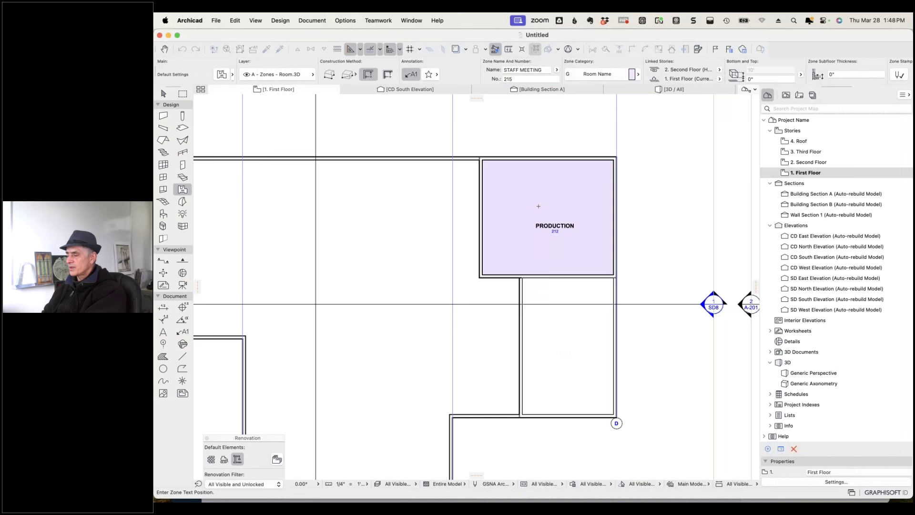
pyautogui.click(562, 343)
pyautogui.scroll(3, 569, 352)
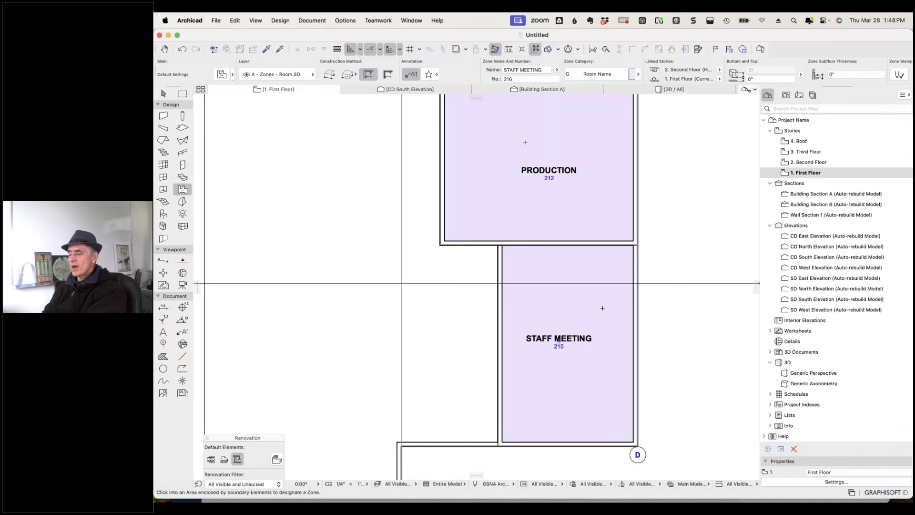
pyautogui.scroll(-5, 559, 339)
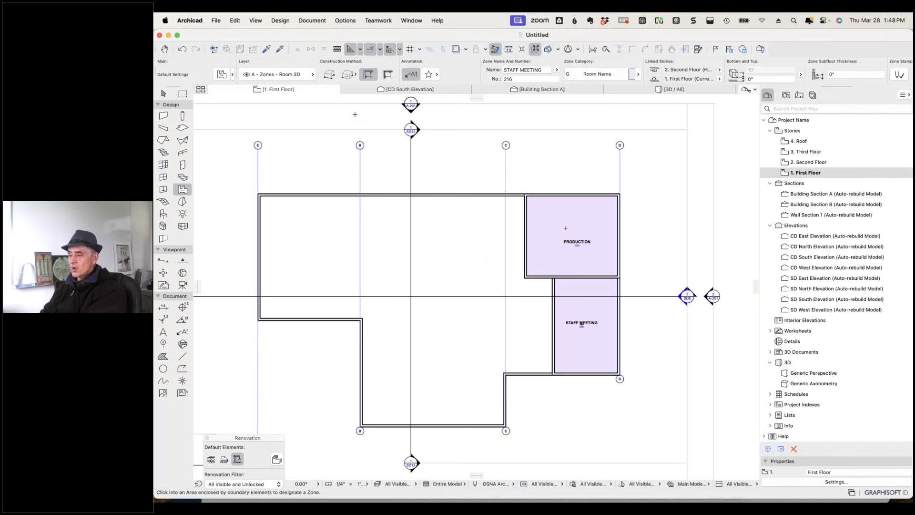
pyautogui.click(347, 75)
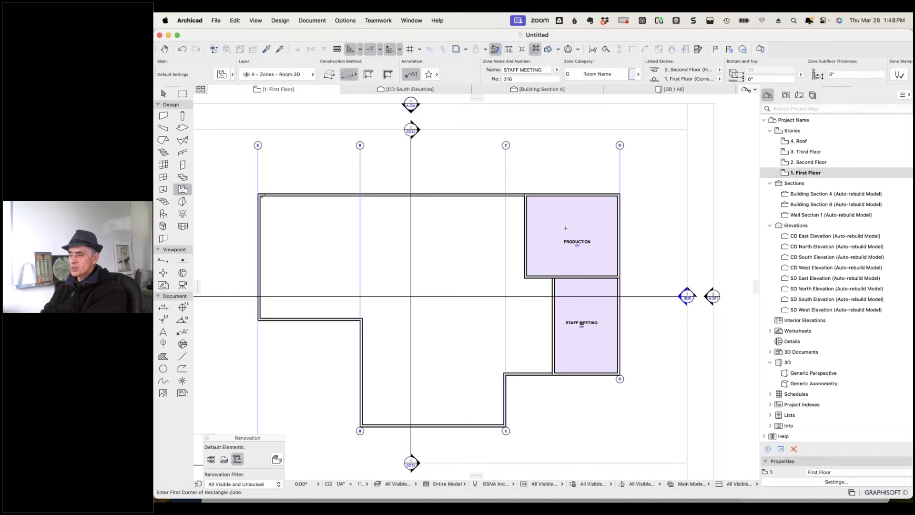
pyautogui.click(261, 195)
pyautogui.click(361, 318)
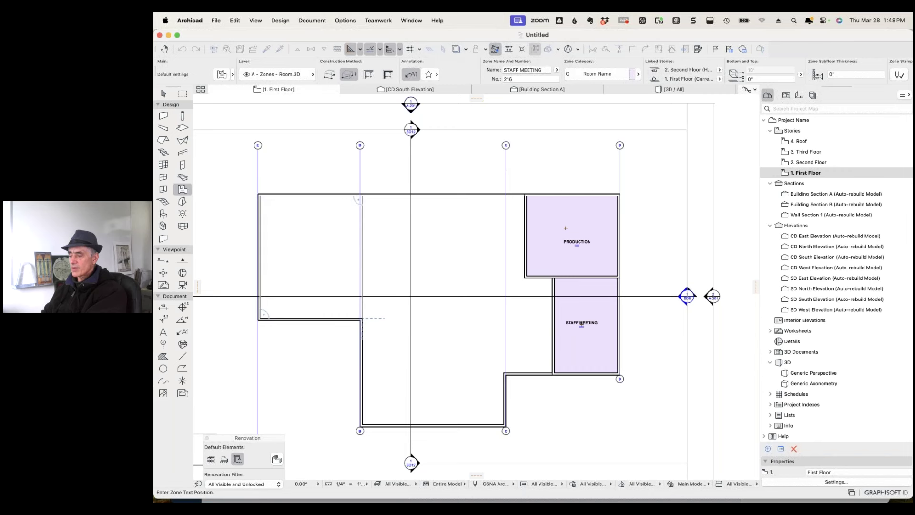
pyautogui.click(309, 258)
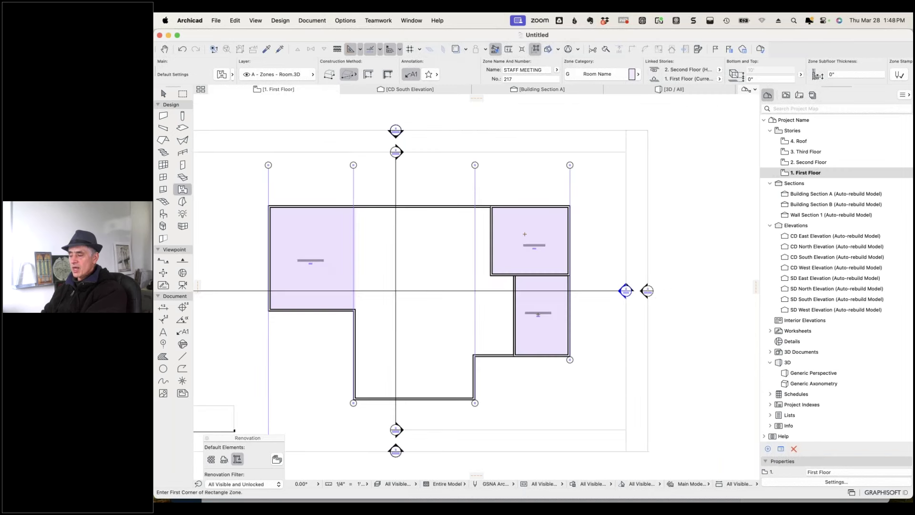
pyautogui.scroll(3, 319, 264)
pyautogui.scroll(2, 322, 263)
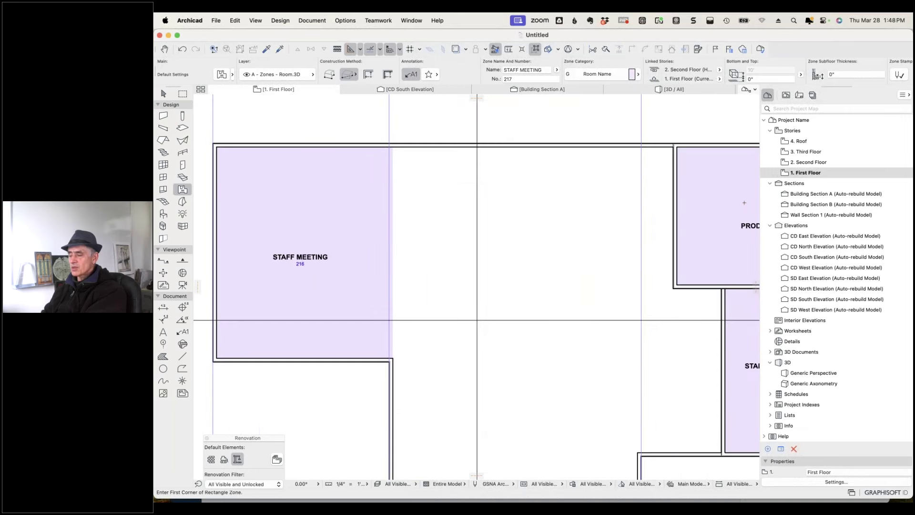
pyautogui.keyDown('shift'); pyautogui.click(351, 247); pyautogui.keyUp('shift')
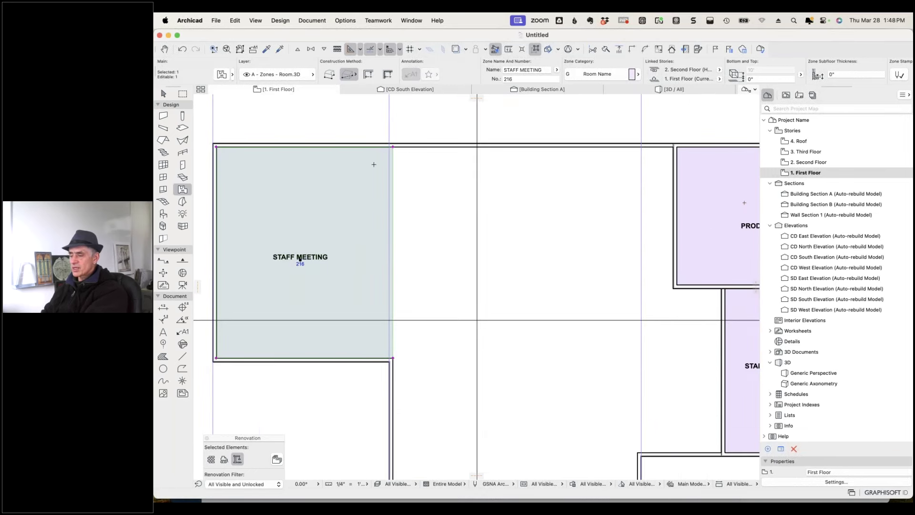
pyautogui.press('Delete')
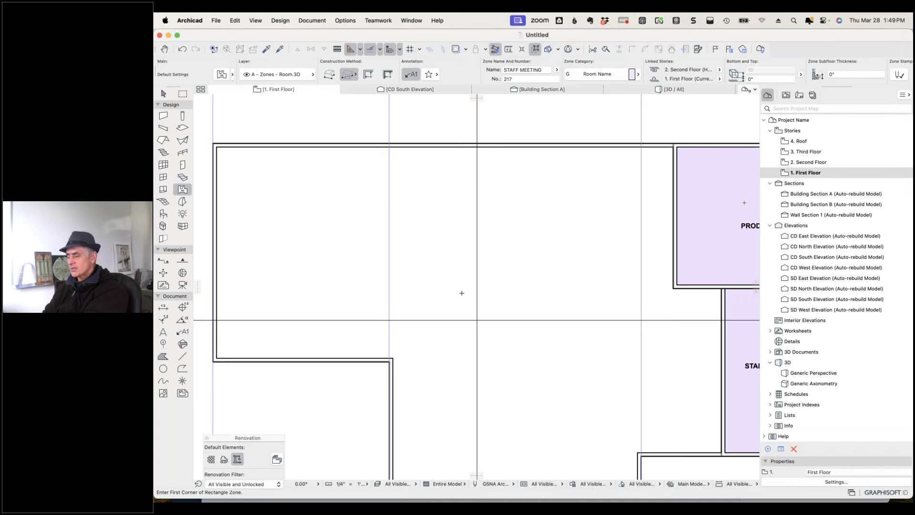
# Draw a vertical line from the wall corner up to the top wall along the left room's edge.
pyautogui.click(182, 356)
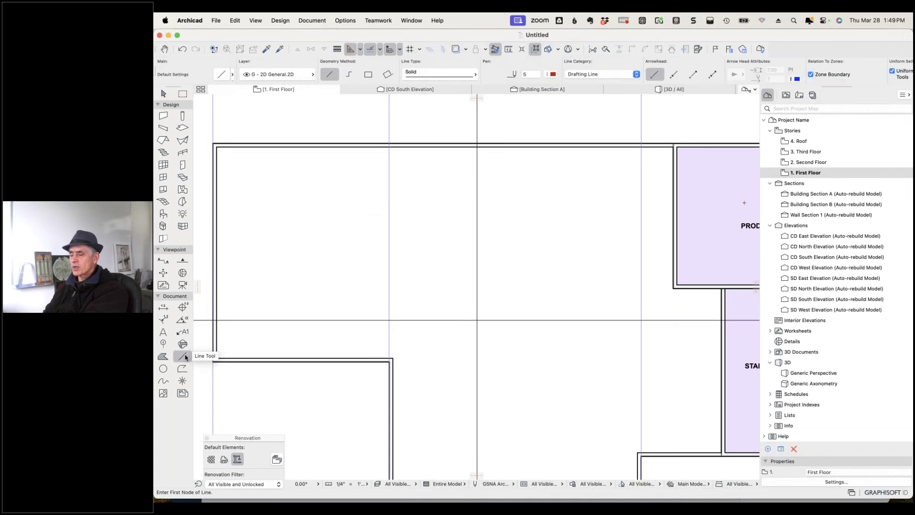
pyautogui.click(392, 358)
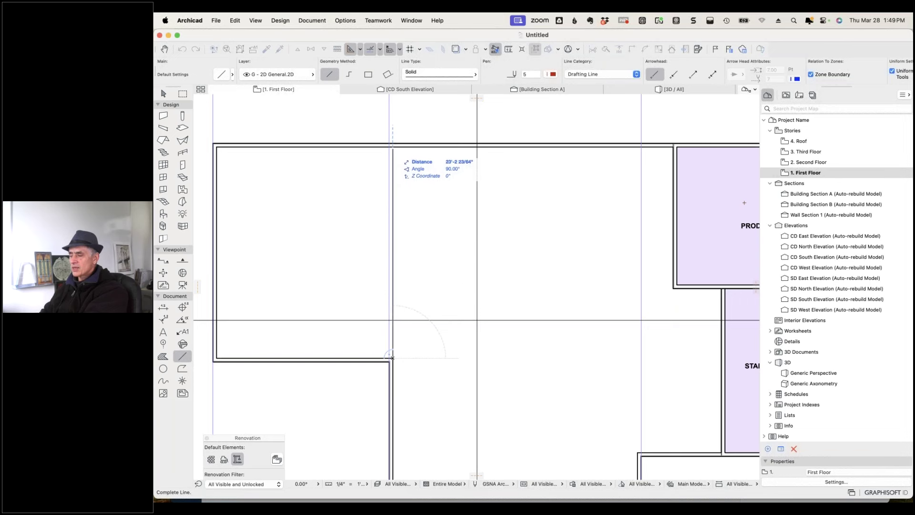
pyautogui.click(401, 156)
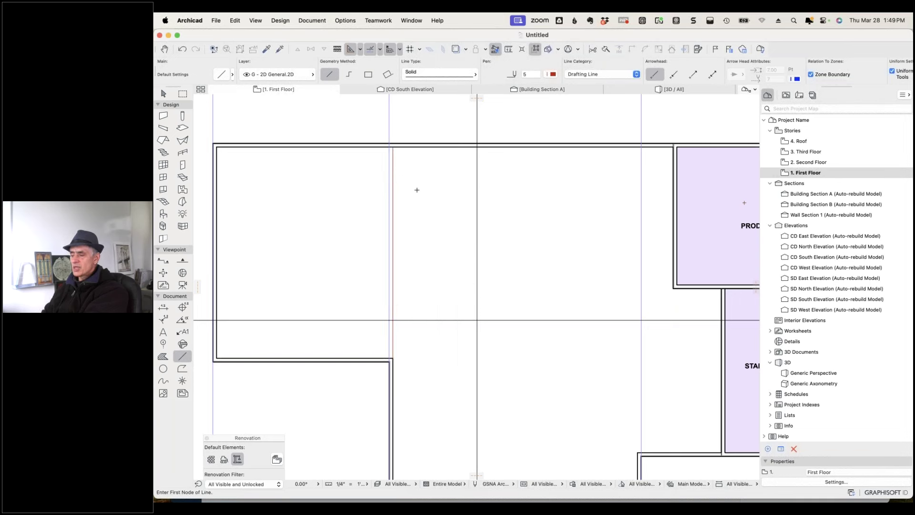
pyautogui.keyDown('shift'); pyautogui.click(394, 198); pyautogui.keyUp('shift')
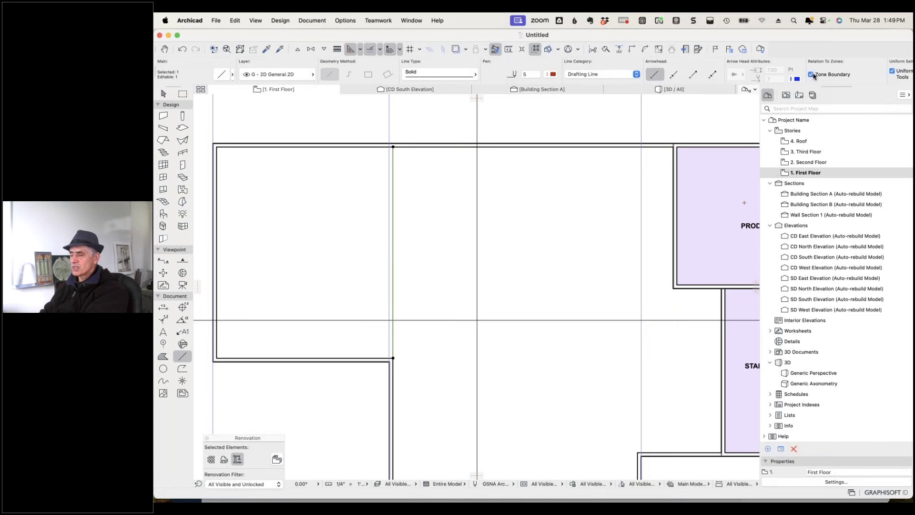
pyautogui.press('Escape')
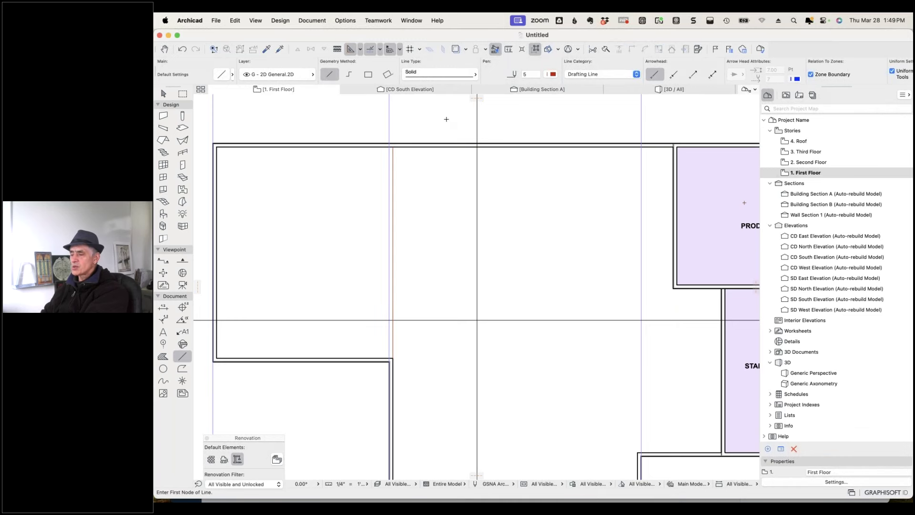
# Using the Inner Edge method, create zone STAFF MEETING 217 in the left room and zone 218 centrally.
pyautogui.click(182, 190)
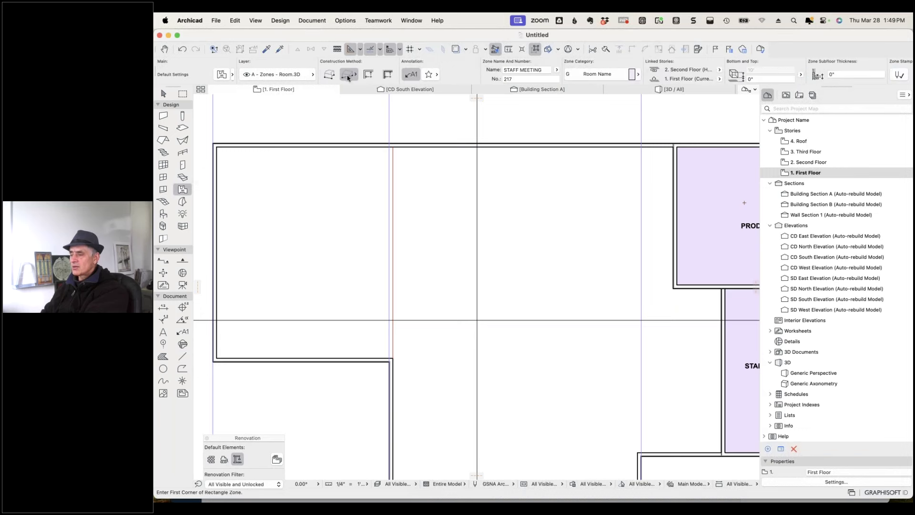
pyautogui.click(369, 75)
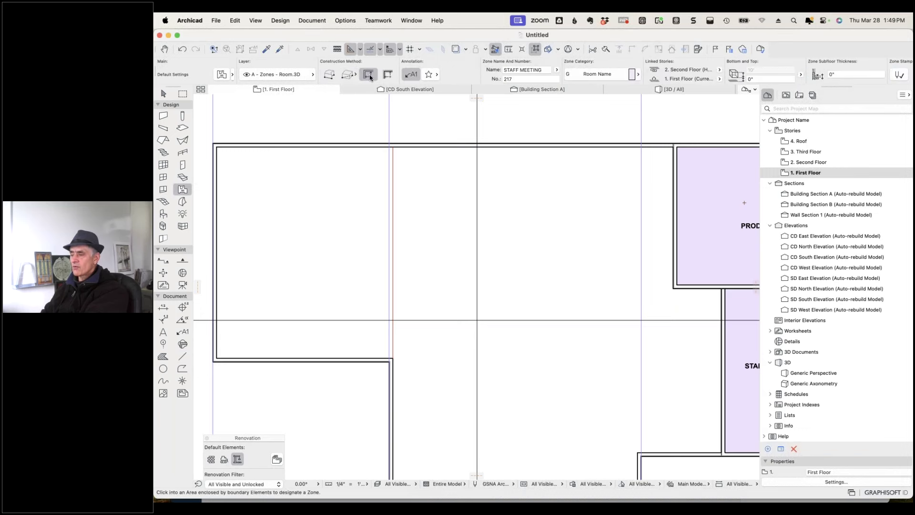
pyautogui.click(321, 205)
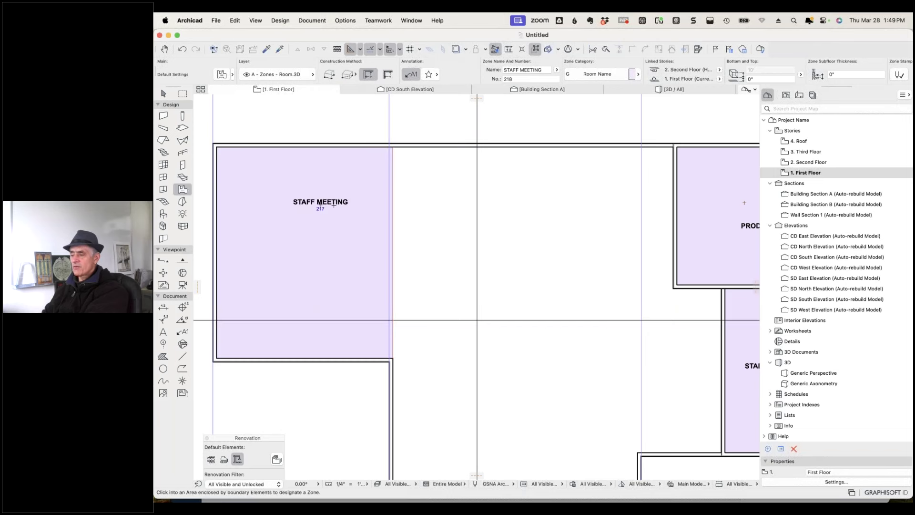
pyautogui.click(542, 239)
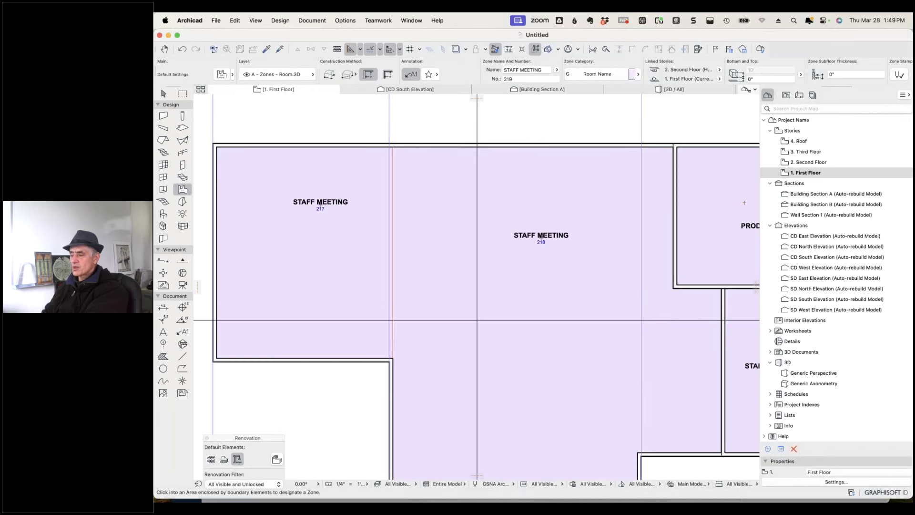
# Rename the central zone 218 to BIG ROOM.
pyautogui.keyDown('shift'); pyautogui.click(553, 237); pyautogui.keyUp('shift')
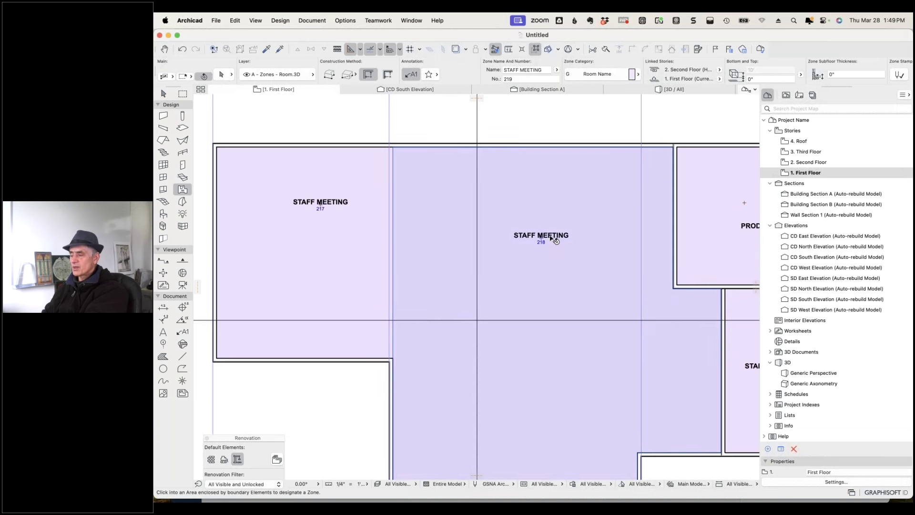
pyautogui.keyDown('shift'); pyautogui.click(542, 237); pyautogui.keyUp('shift')
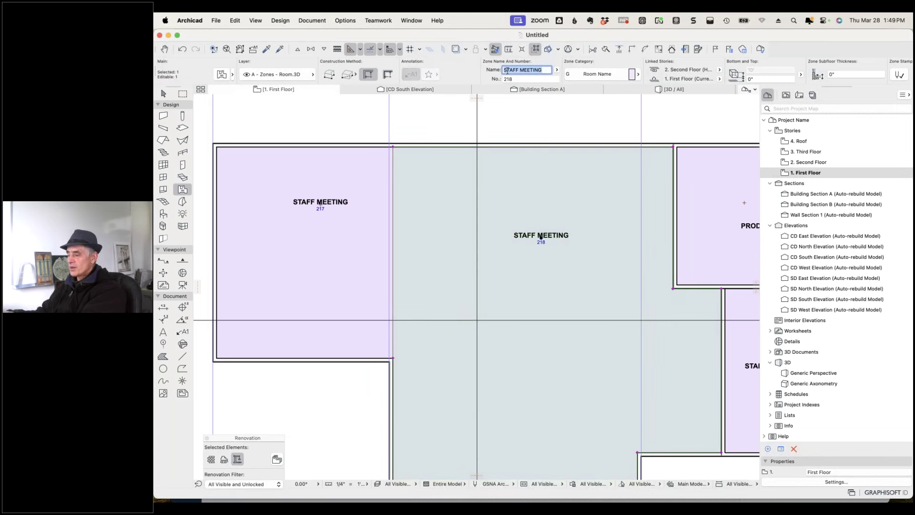
pyautogui.write('BIG ROOM')
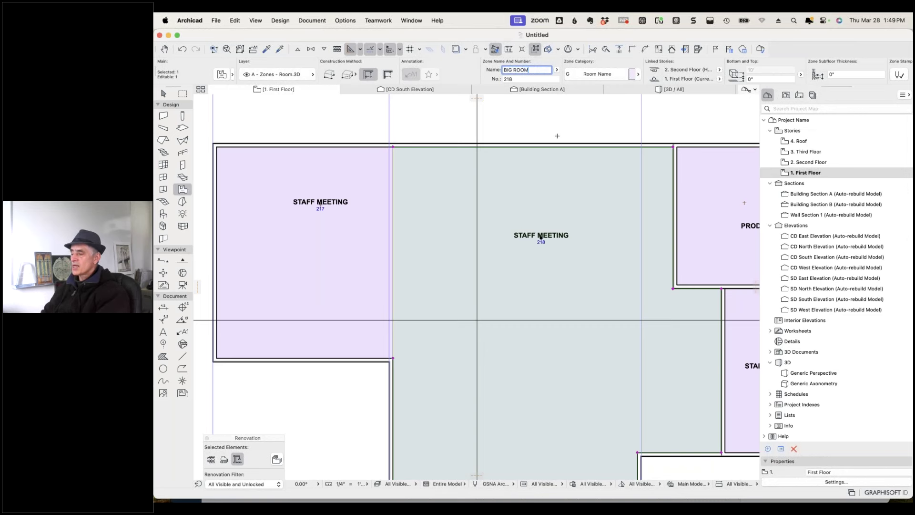
pyautogui.press('Return')
pyautogui.press('Escape')
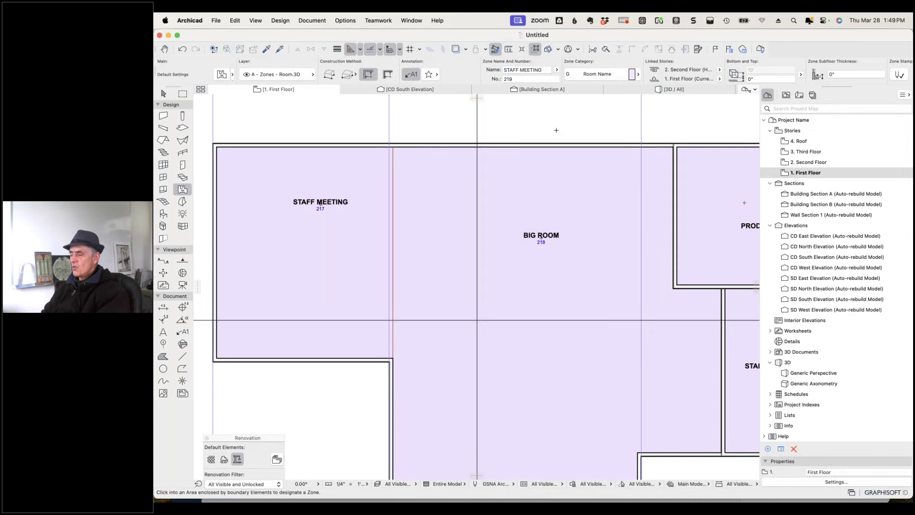
pyautogui.click(541, 237)
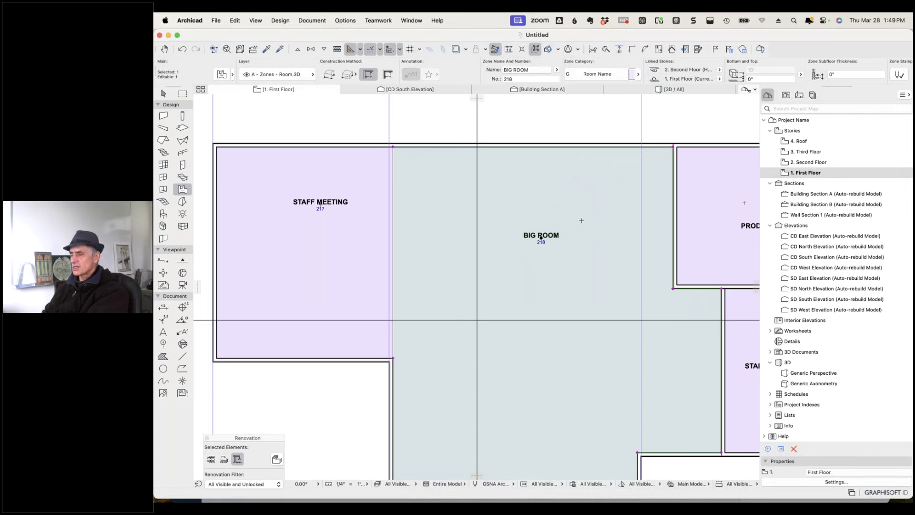
# Set BIG ROOM's zone category to 02 Business so its fill turns green.
pyautogui.click(638, 76)
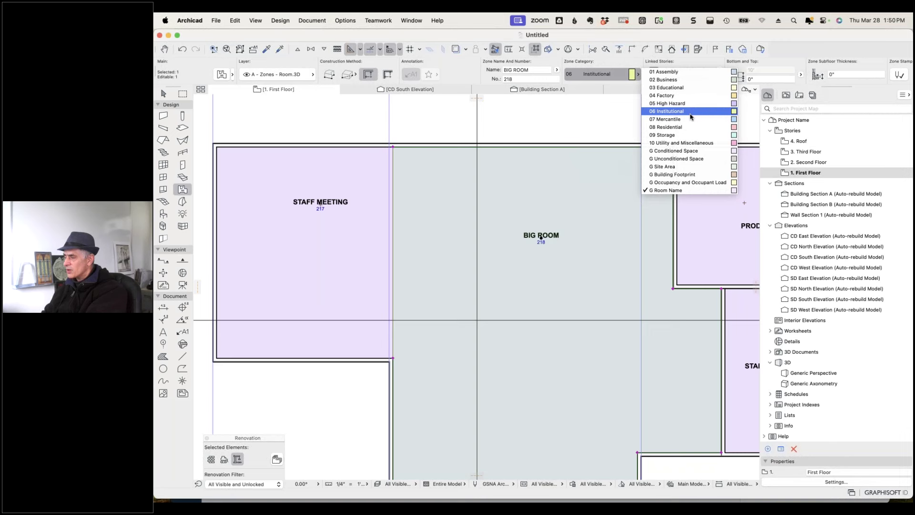
pyautogui.click(685, 81)
pyautogui.press('Escape')
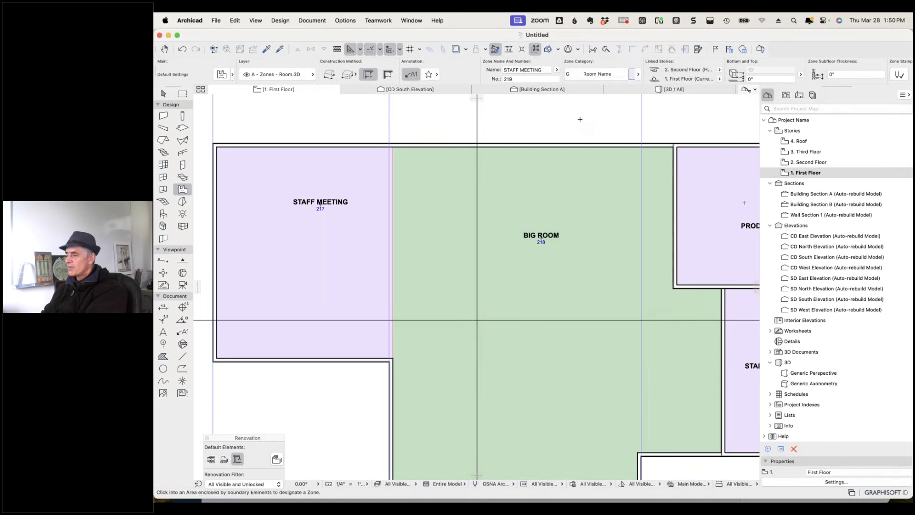
pyautogui.click(340, 21)
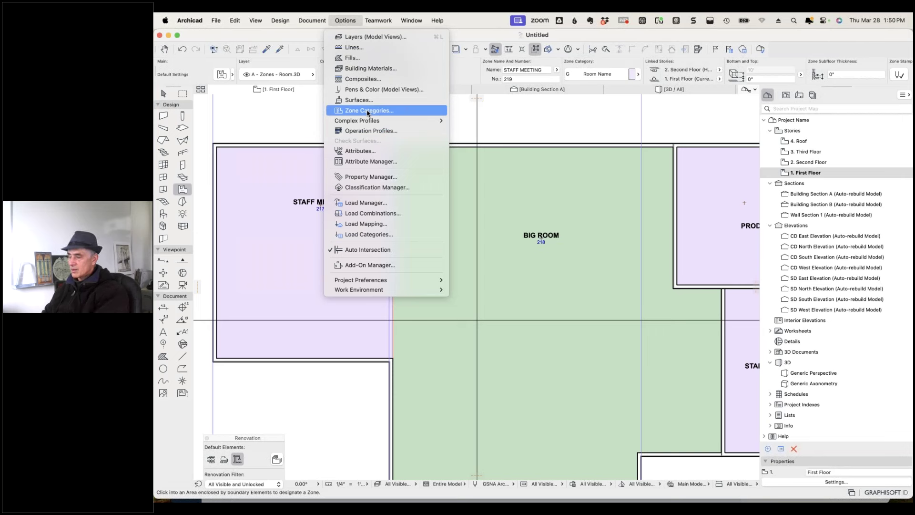
pyautogui.moveTo(320, 20)
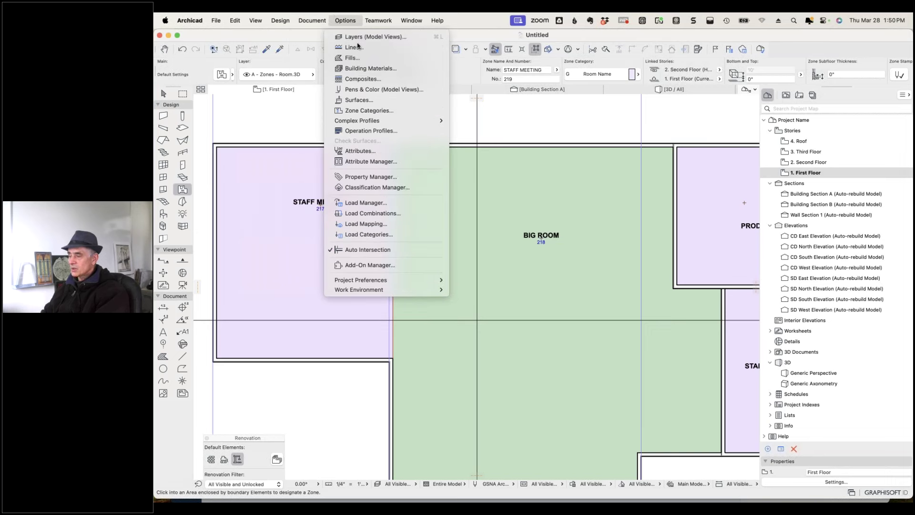
pyautogui.click(372, 114)
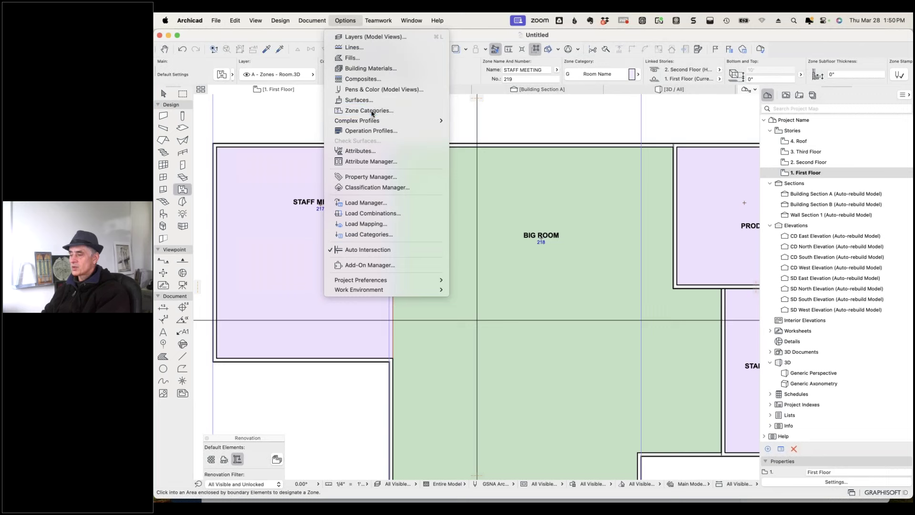
pyautogui.click(566, 150)
pyautogui.click(475, 167)
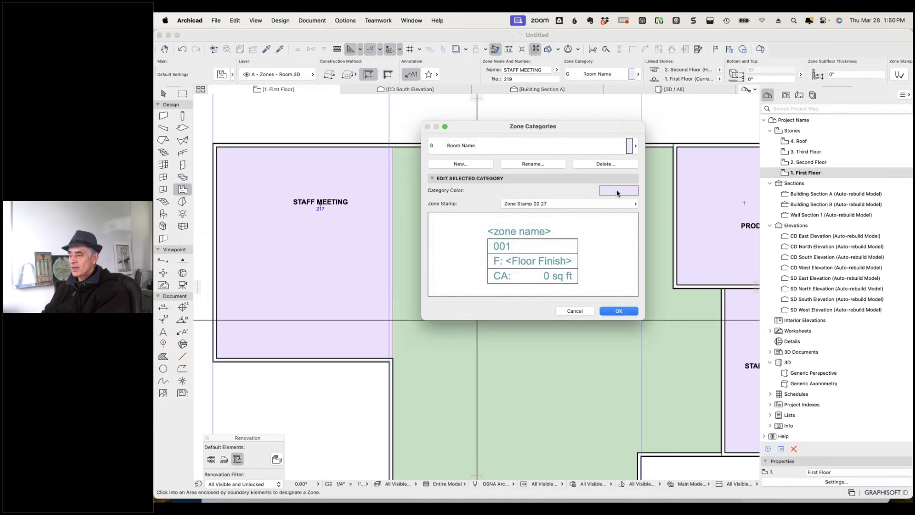
pyautogui.click(576, 311)
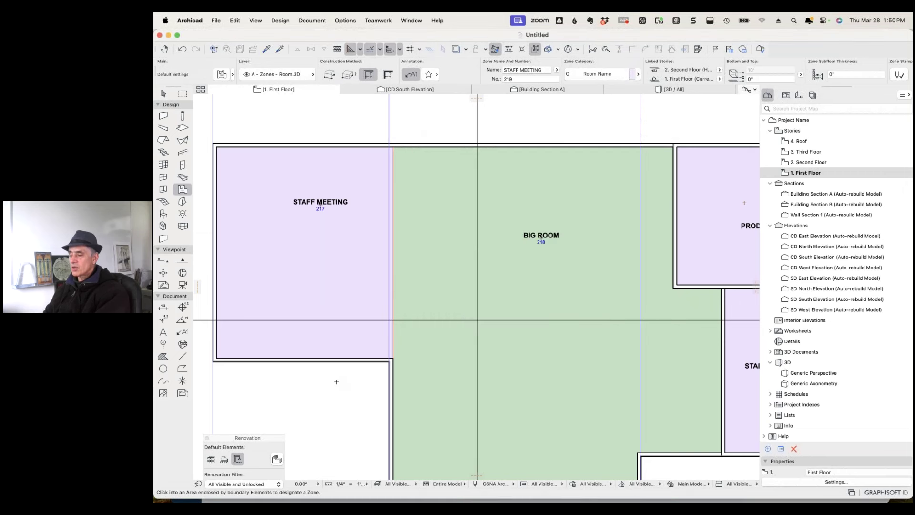
# Dismiss the 'No closed polygon' alert and zoom to show the whole first-floor plan.
pyautogui.click(383, 354)
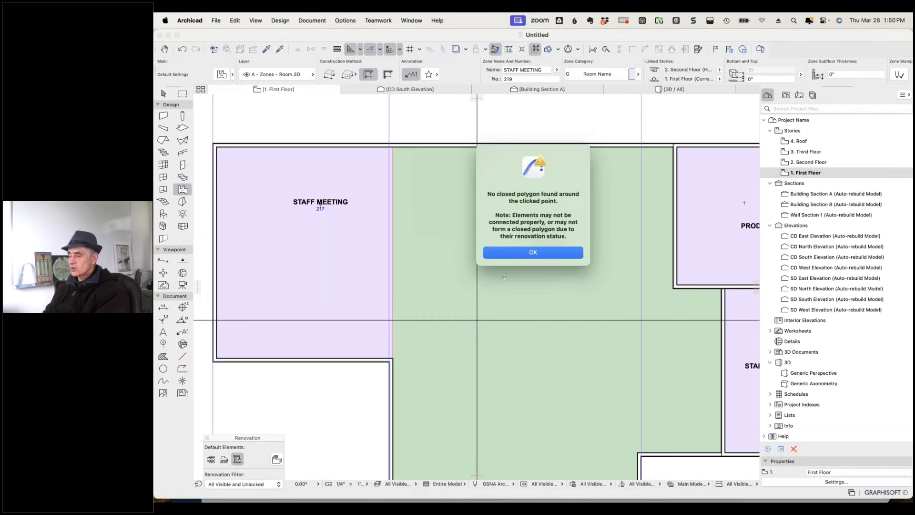
pyautogui.click(530, 253)
pyautogui.scroll(-10, 530, 260)
pyautogui.scroll(3, 569, 258)
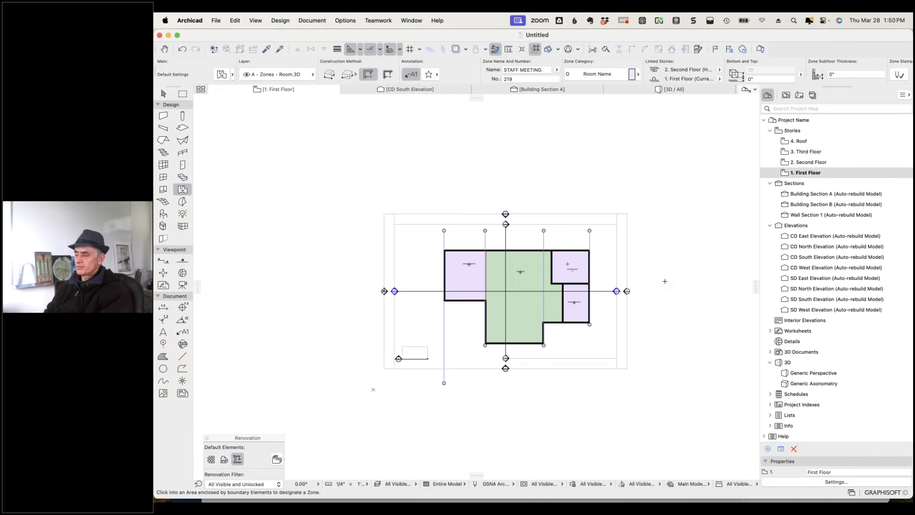
pyautogui.scroll(3, 531, 303)
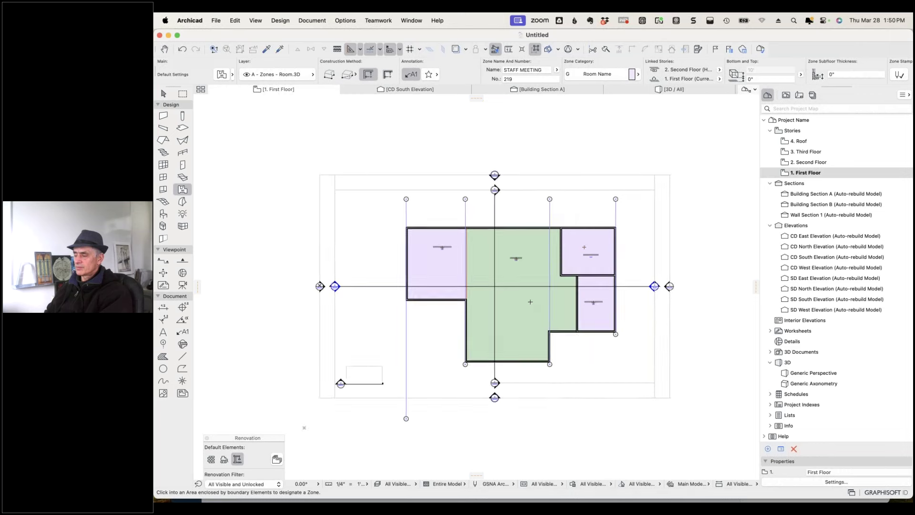
pyautogui.scroll(2, 531, 303)
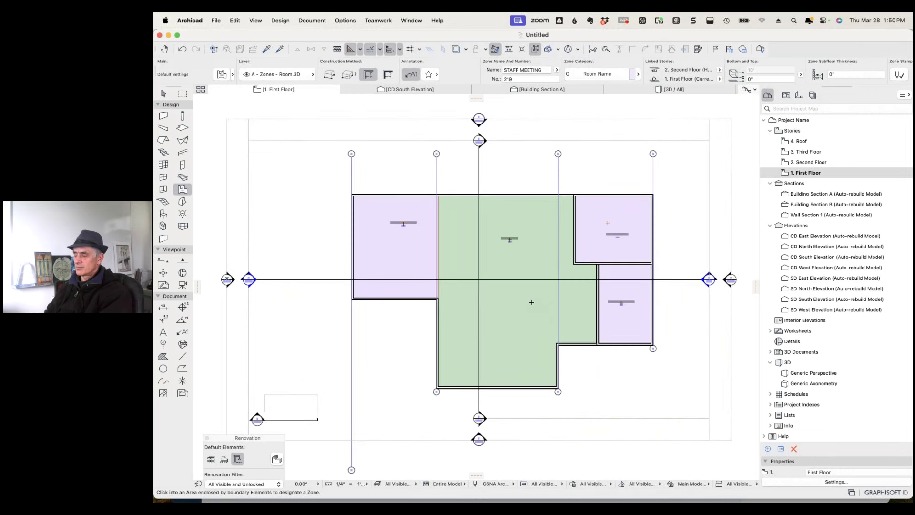
pyautogui.scroll(3, 531, 302)
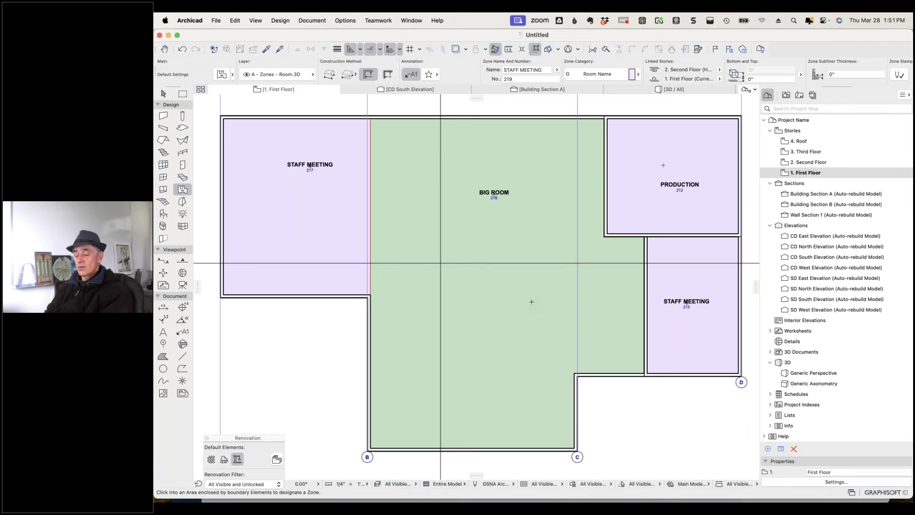
pyautogui.click(342, 21)
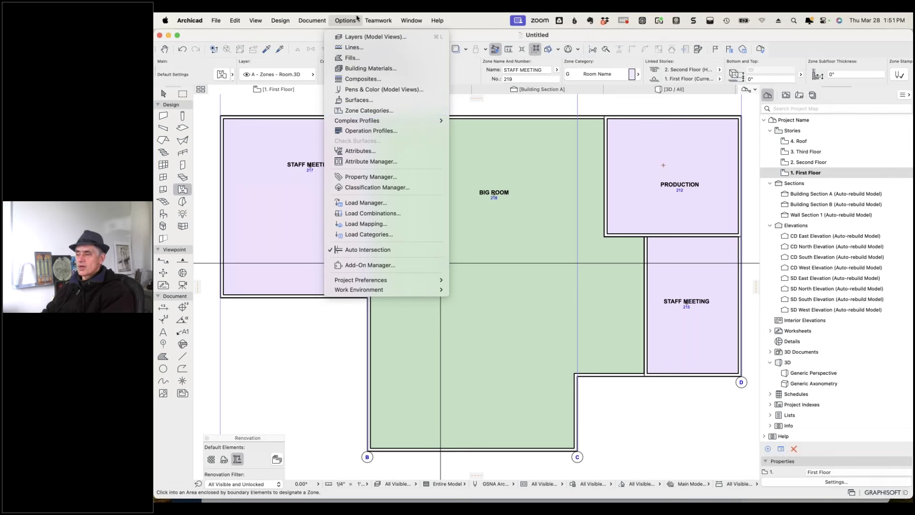
pyautogui.click(502, 187)
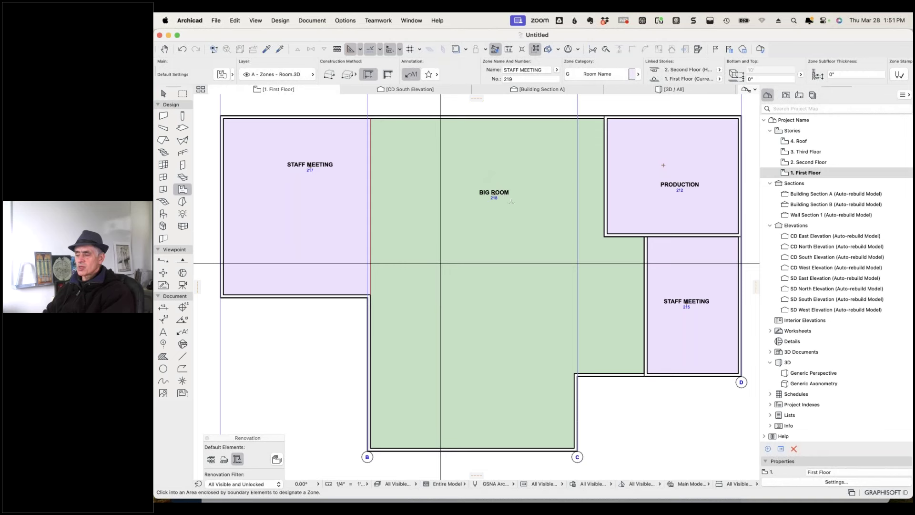
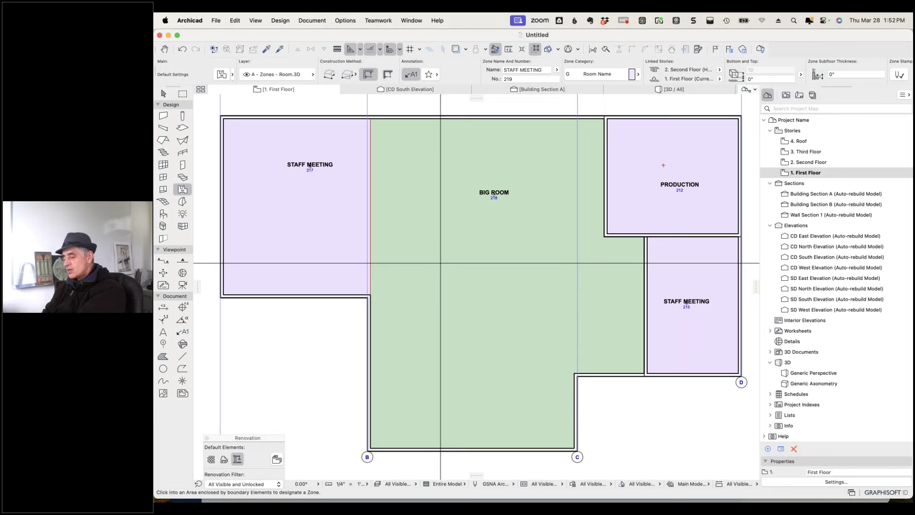
# Switch to the AMT27 Sample Project window and open 1. First Floor Furniture Plan from Furniture Plans.
pyautogui.press('super+Tab')
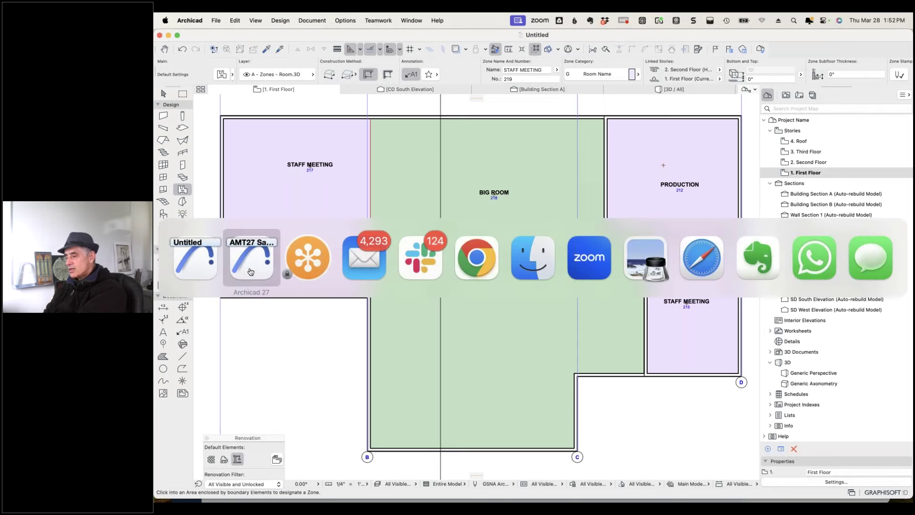
pyautogui.click(247, 275)
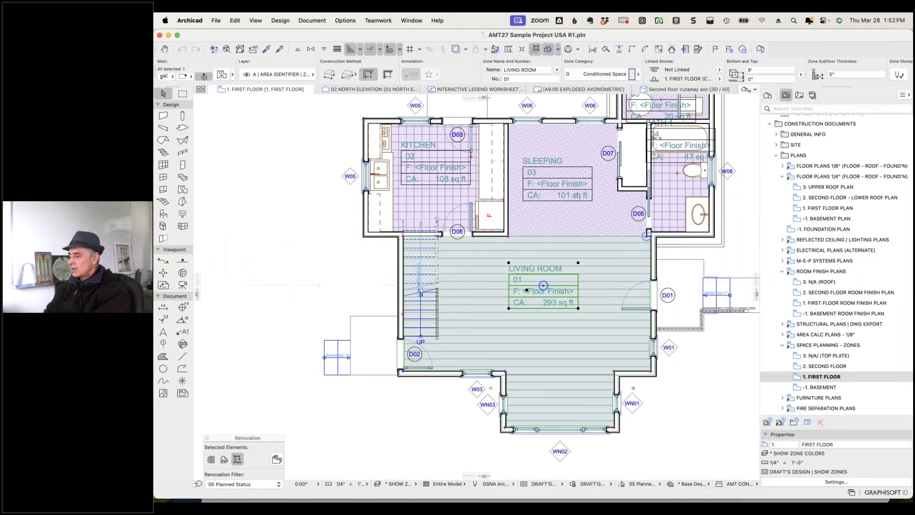
pyautogui.scroll(-4, 863, 319)
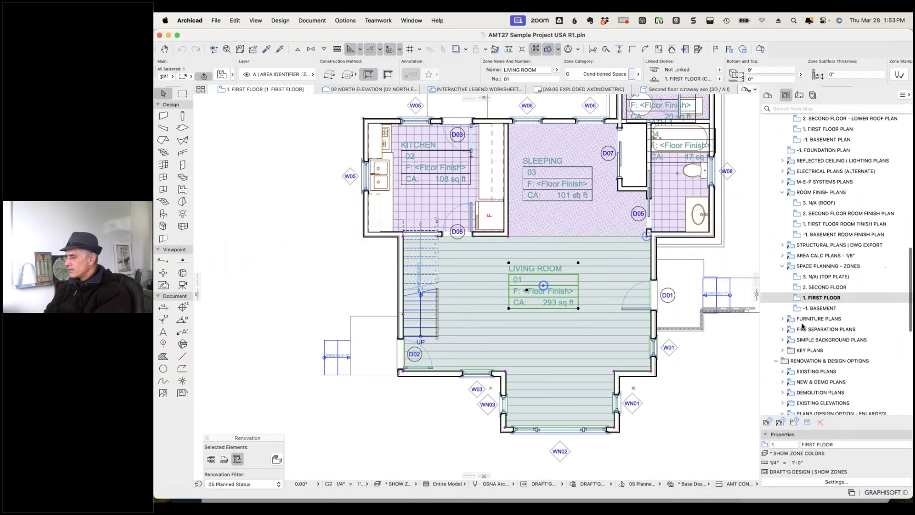
pyautogui.doubleClick(792, 322)
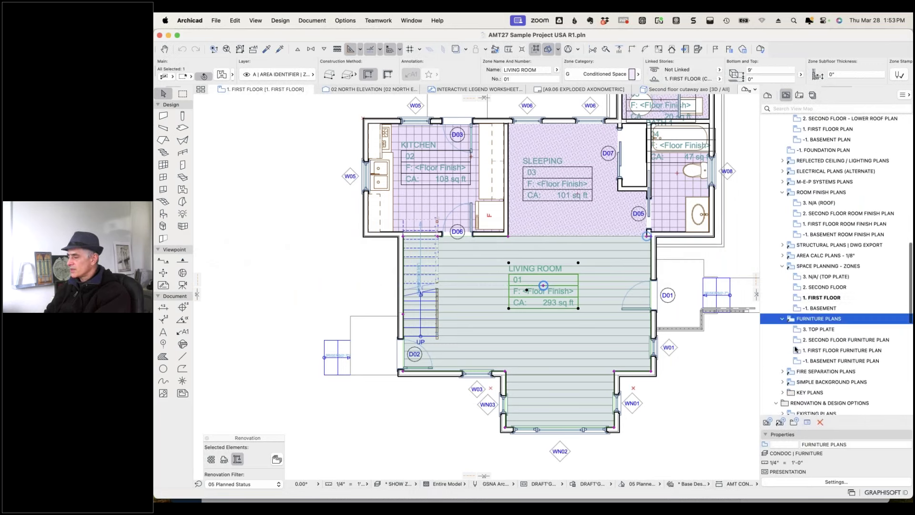
pyautogui.click(796, 350)
pyautogui.doubleClick(797, 351)
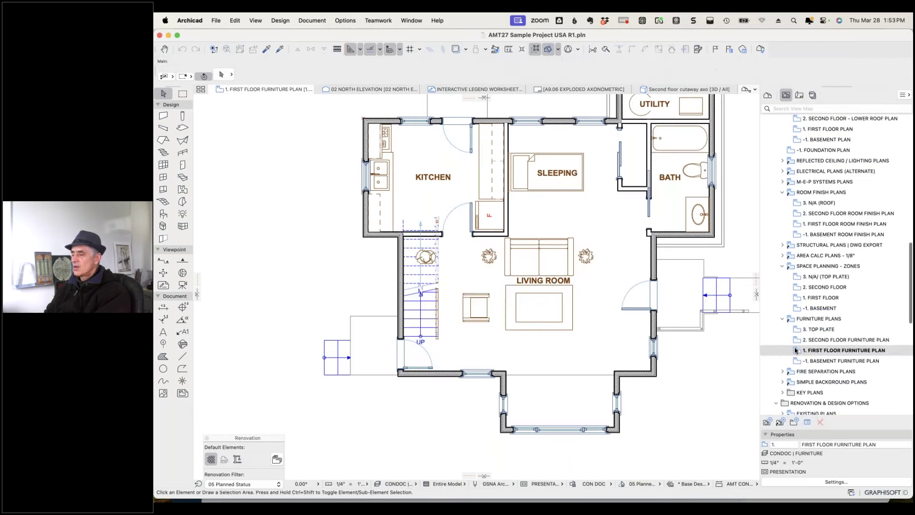
pyautogui.scroll(3, 608, 380)
pyautogui.hscroll(5, 664, 374)
pyautogui.scroll(-1, 664, 374)
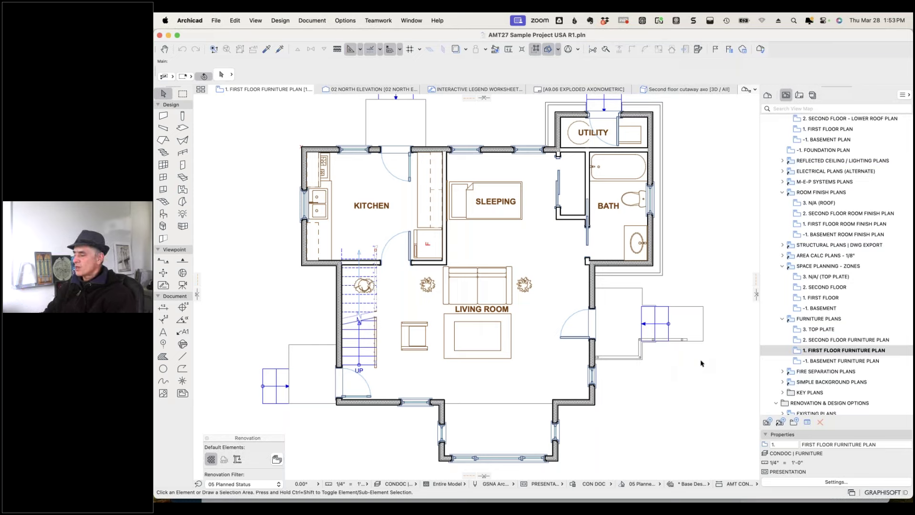
pyautogui.scroll(-1, 844, 346)
pyautogui.scroll(-5, 845, 346)
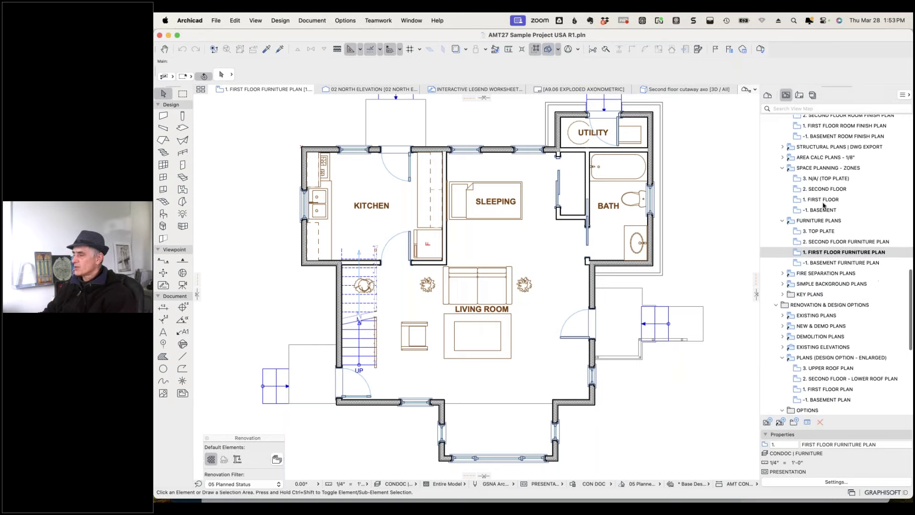
# Show the Project Map and browse down to the Schedules folder and Project Indexes.
pyautogui.click(768, 97)
pyautogui.scroll(-1, 833, 283)
pyautogui.scroll(-10, 833, 282)
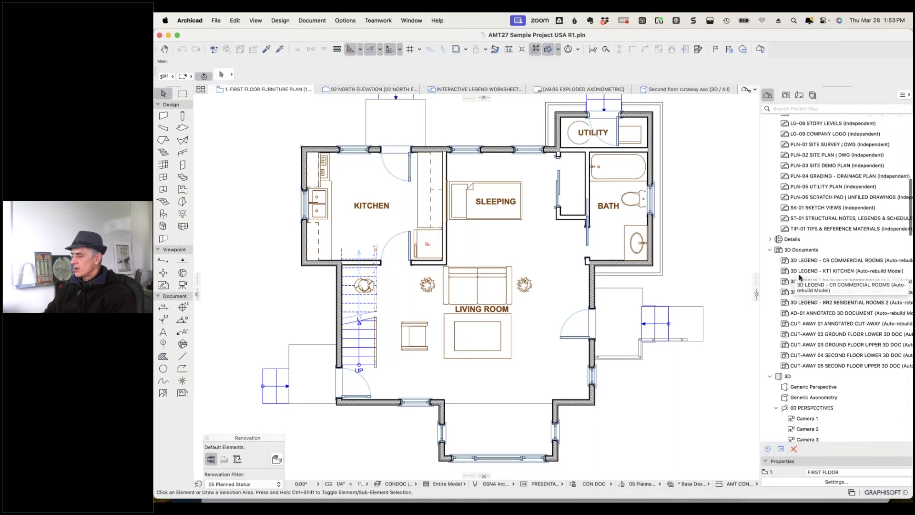
pyautogui.scroll(-6, 803, 278)
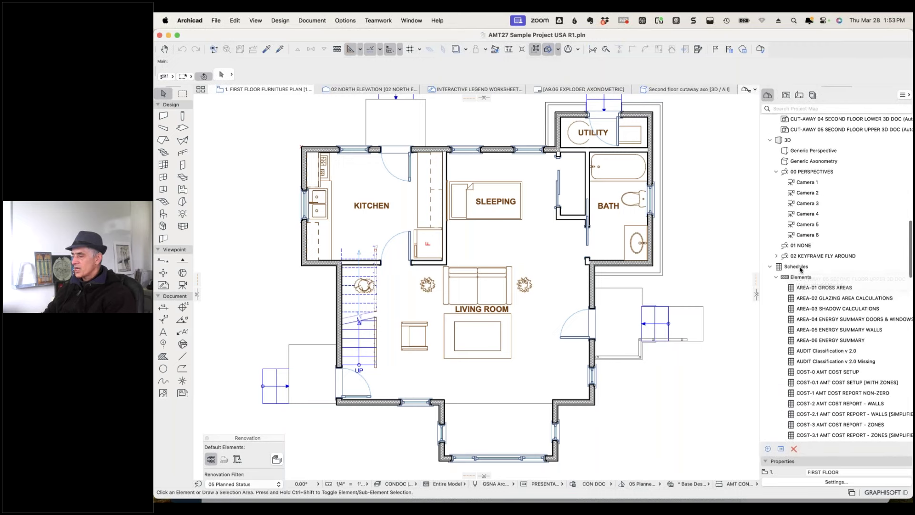
pyautogui.click(777, 277)
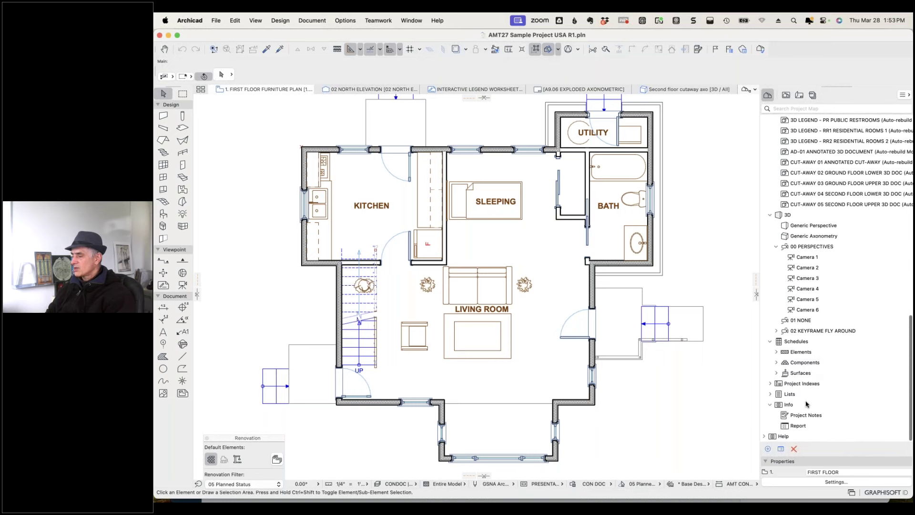
pyautogui.click(782, 342)
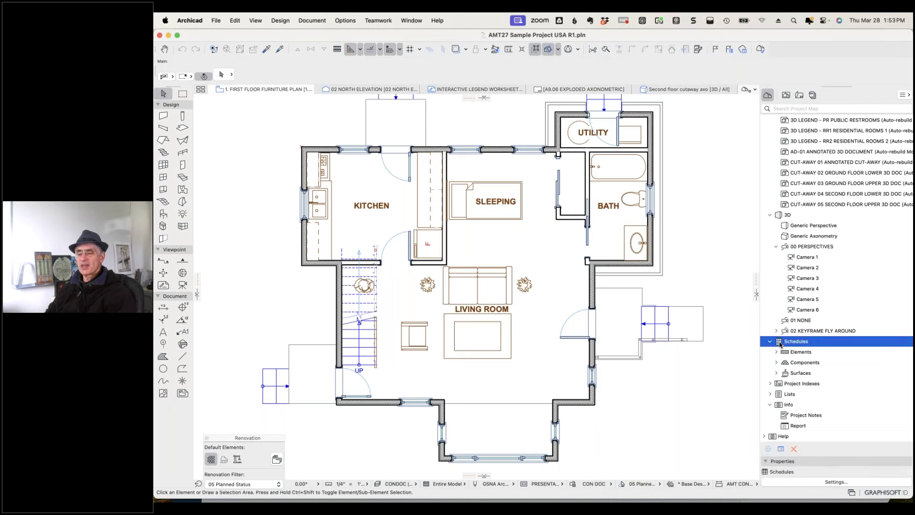
pyautogui.click(779, 385)
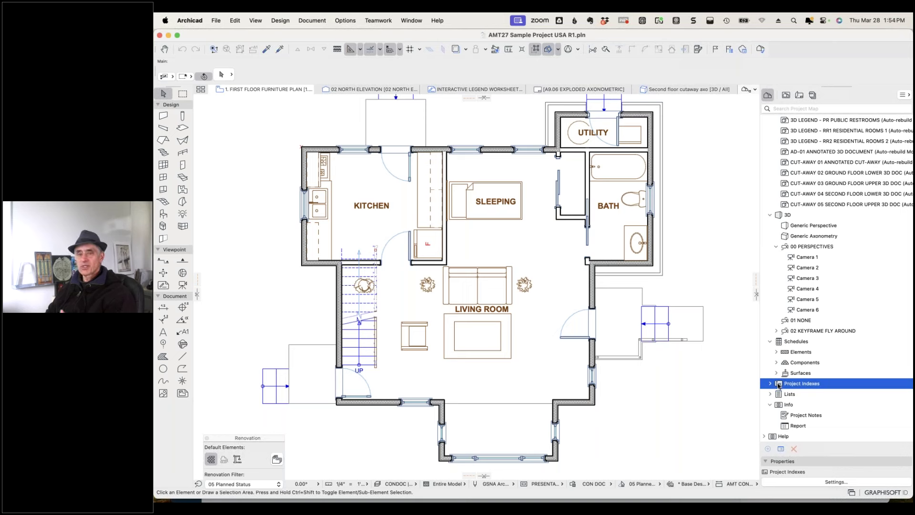
# Browse the Elements schedules AREA-01, DS-04 and DS-05, then collapse the group.
pyautogui.click(777, 352)
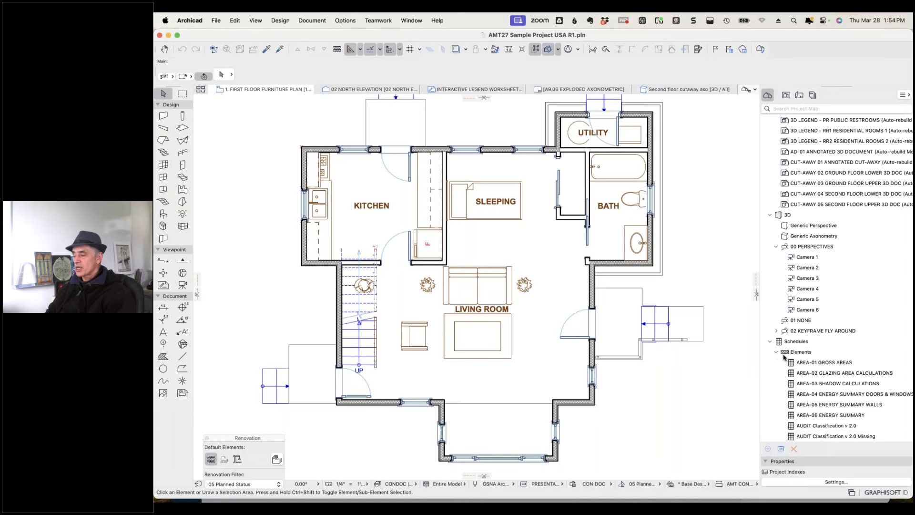
pyautogui.click(827, 364)
pyautogui.scroll(-2, 833, 365)
pyautogui.scroll(-8, 833, 365)
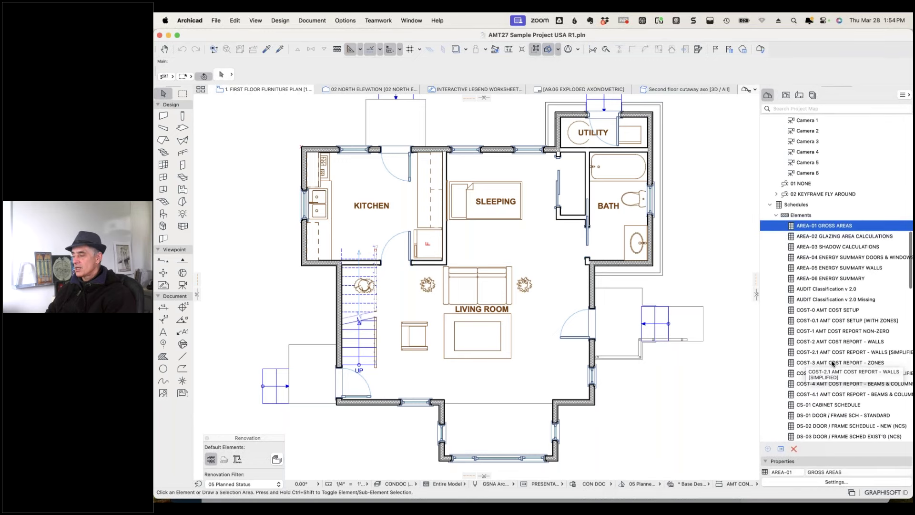
pyautogui.click(840, 389)
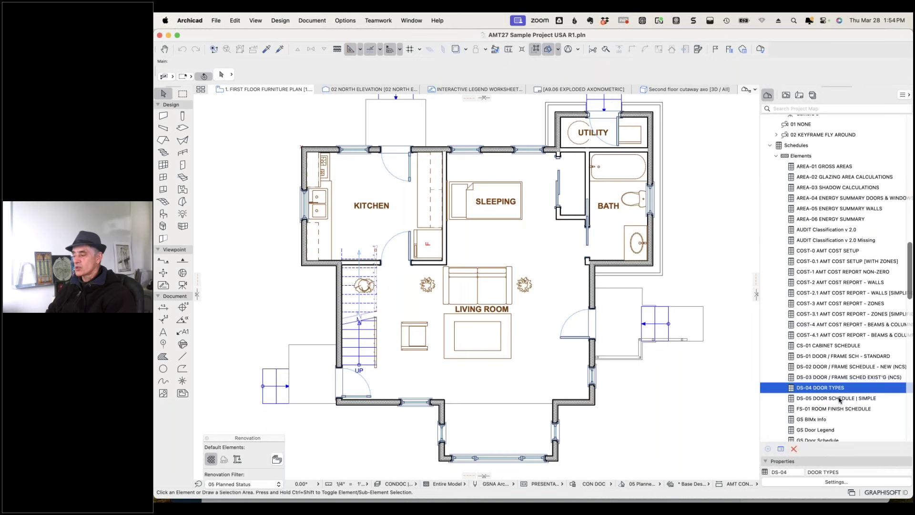
pyautogui.click(840, 399)
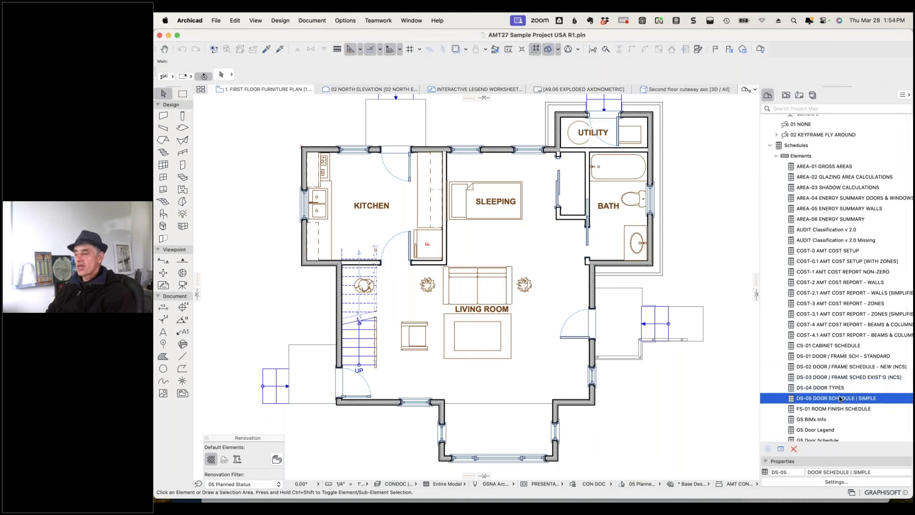
pyautogui.click(777, 157)
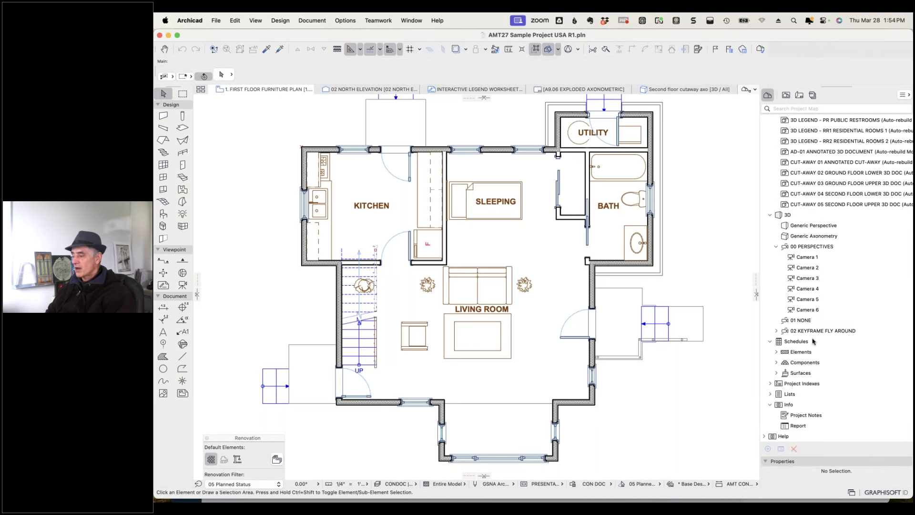
# Expand the Components, Surfaces and Elements schedule groups down to the DS door schedules.
pyautogui.click(802, 365)
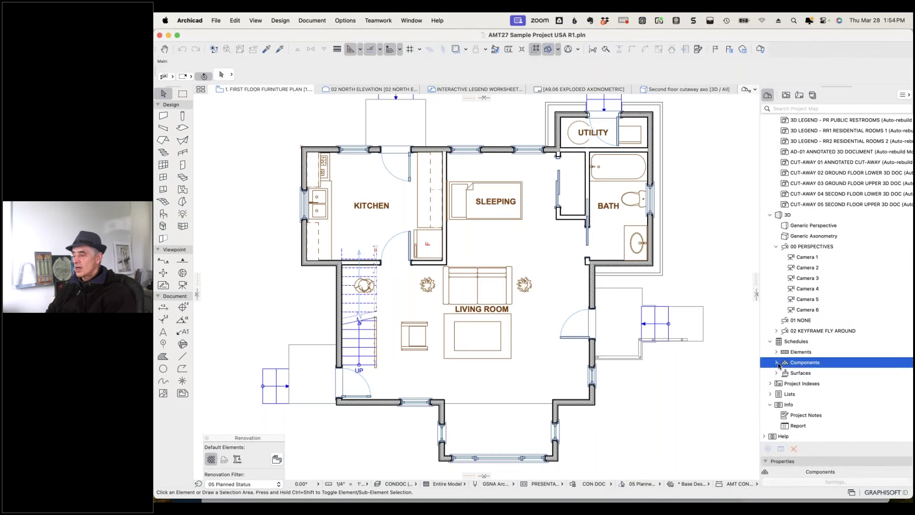
pyautogui.click(777, 363)
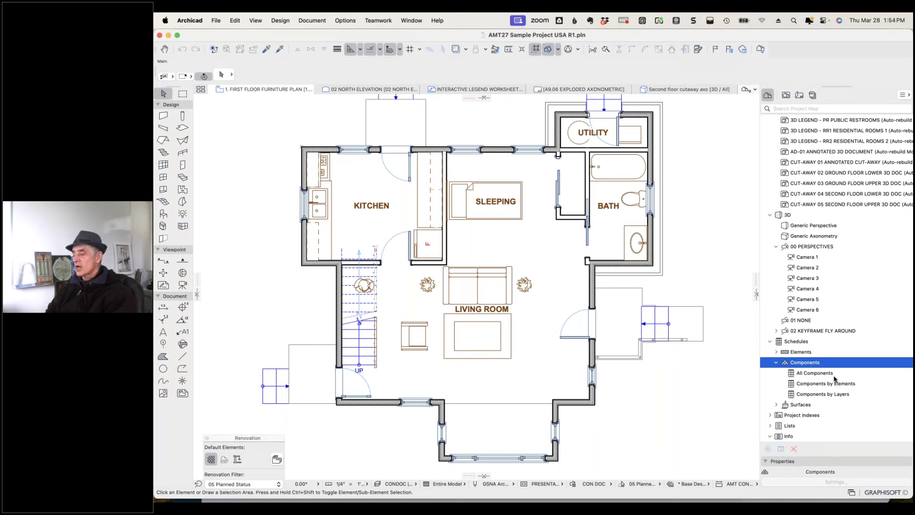
pyautogui.click(777, 405)
pyautogui.scroll(-4, 829, 344)
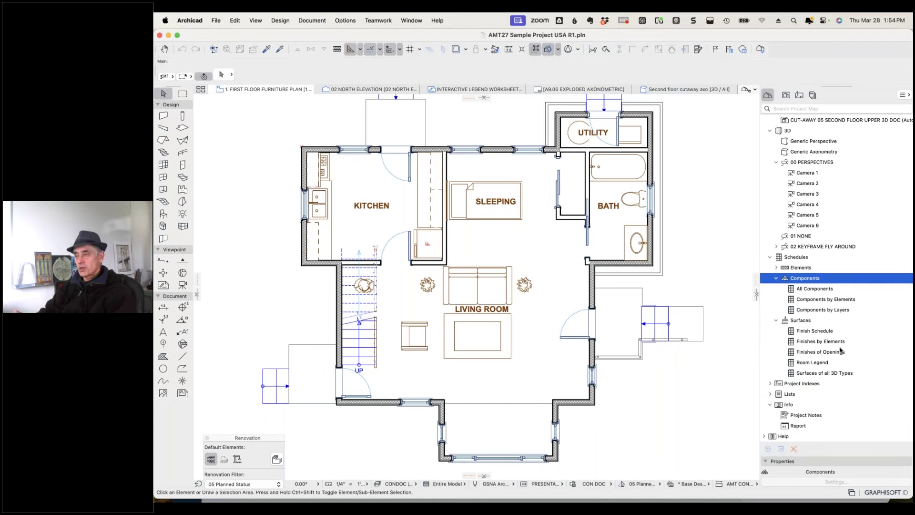
pyautogui.click(777, 269)
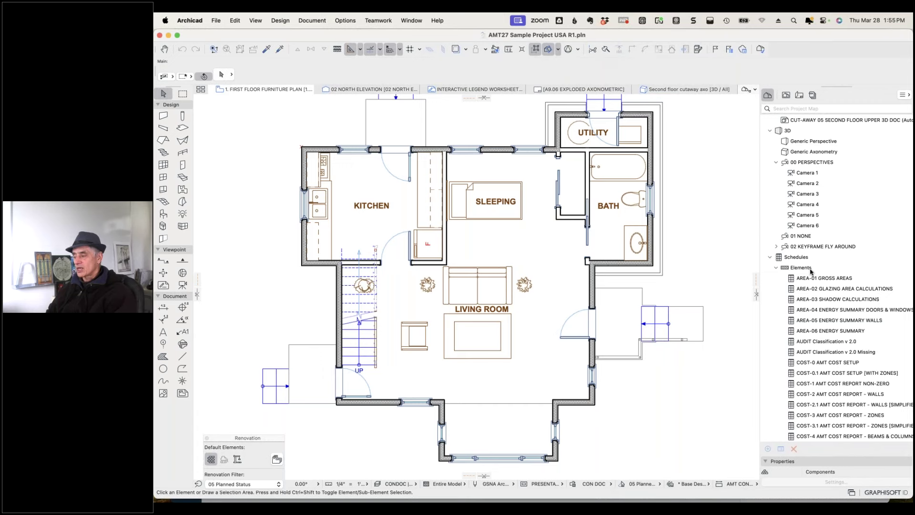
pyautogui.scroll(-8, 835, 340)
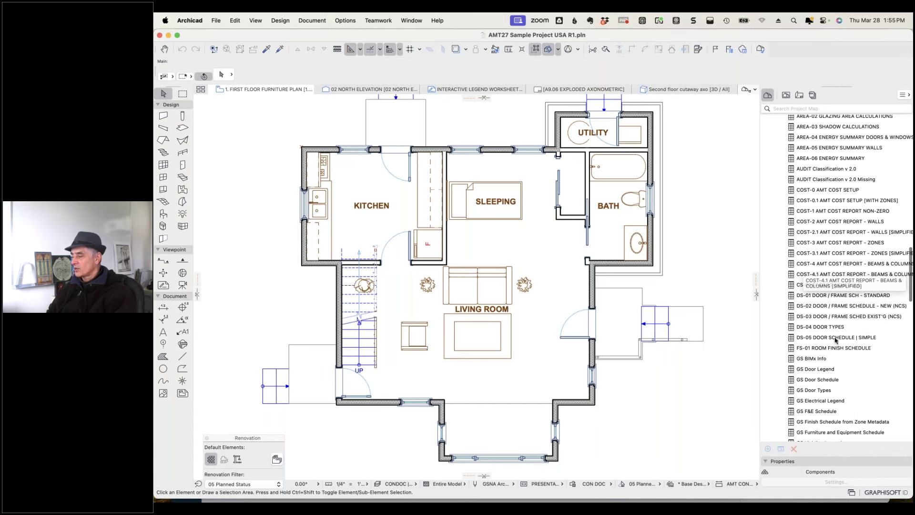
# Open the DS-03 DOOR / FRAME SCHED EXIST'G (NCS) schedule and select the D01 row.
pyautogui.doubleClick(791, 338)
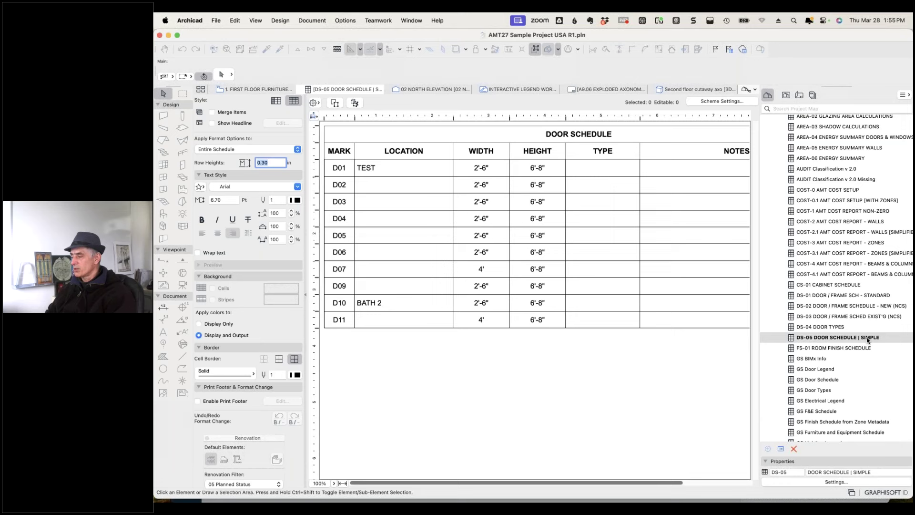
pyautogui.doubleClick(793, 308)
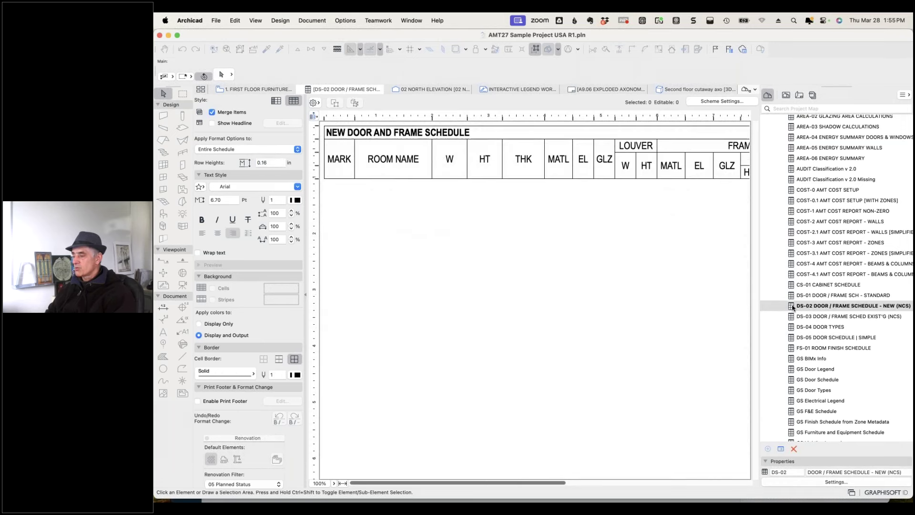
pyautogui.click(793, 317)
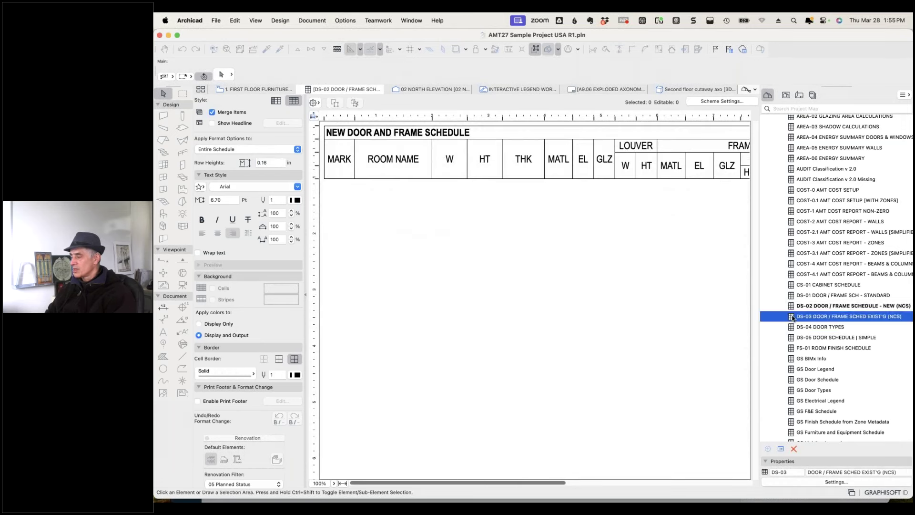
pyautogui.doubleClick(793, 317)
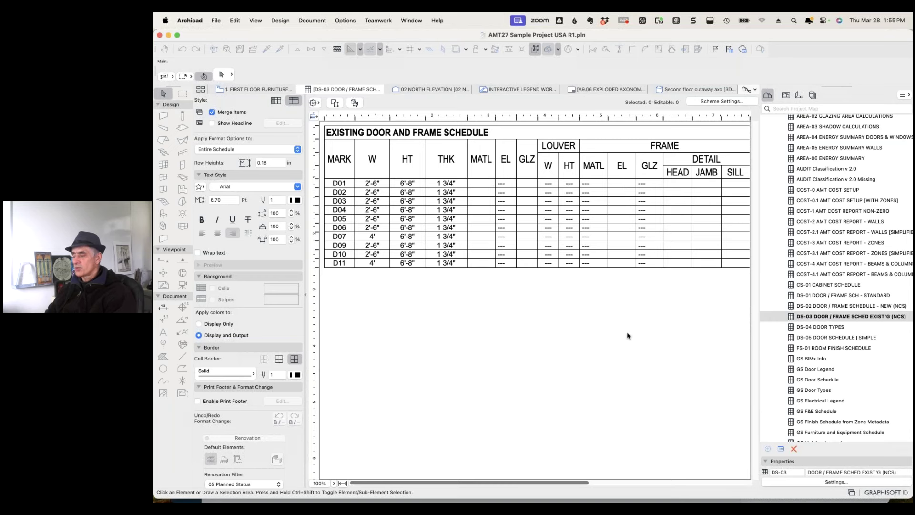
pyautogui.moveTo(586, 483)
pyautogui.mouseDown()
pyautogui.moveTo(743, 489)
pyautogui.moveTo(580, 483)
pyautogui.mouseUp()
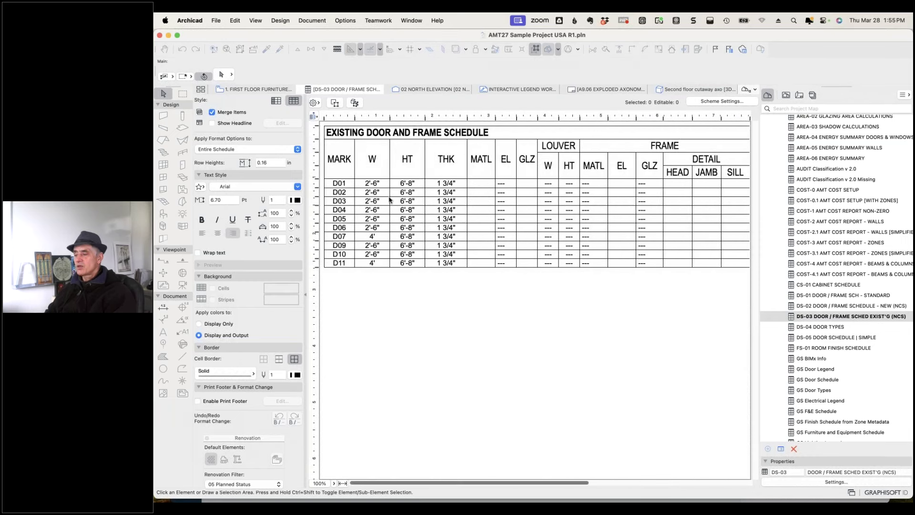
pyautogui.click(342, 185)
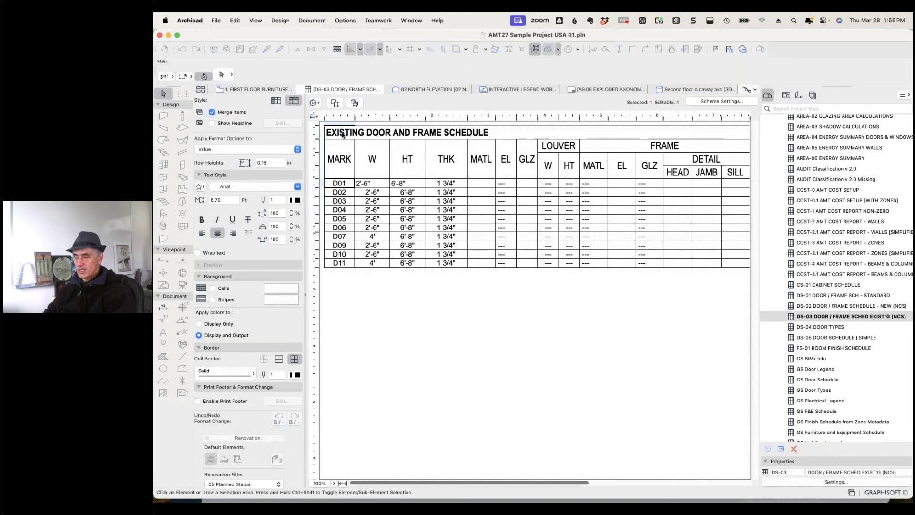
# Locate door D01 on the floor plan and open its Door Selection Settings.
pyautogui.click(335, 103)
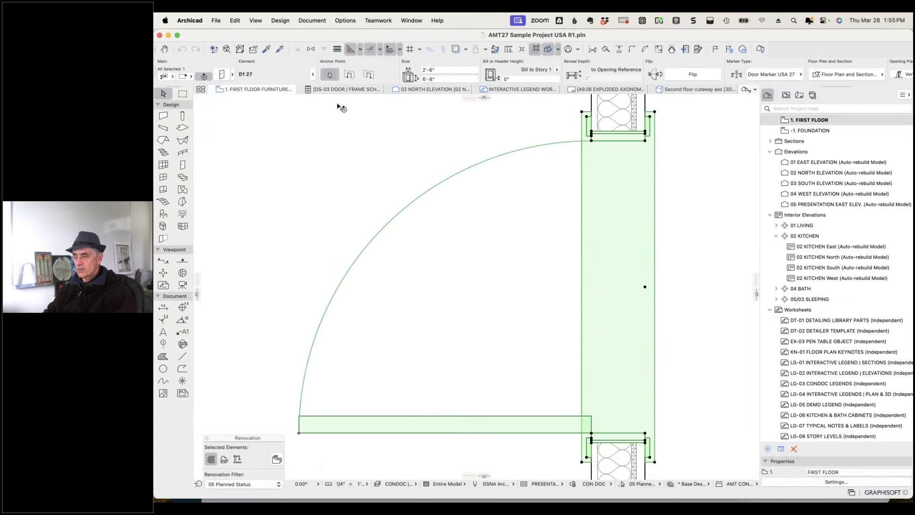
pyautogui.scroll(-10, 443, 251)
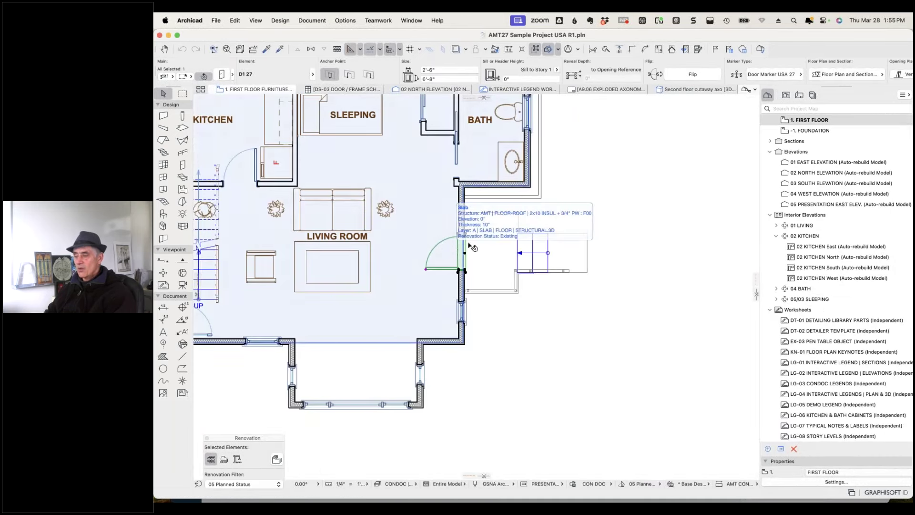
pyautogui.click(222, 75)
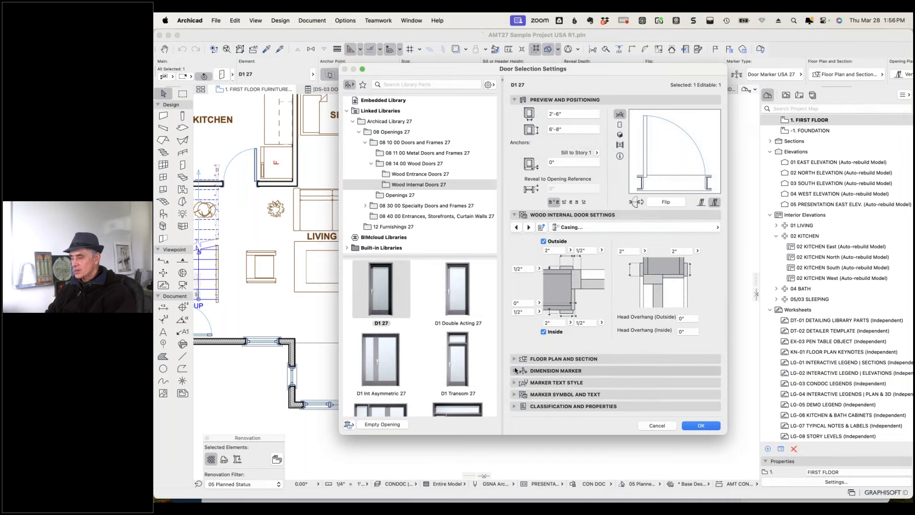
# Enter 12 as the door's Header Detail on the Description parameter page.
pyautogui.click(618, 228)
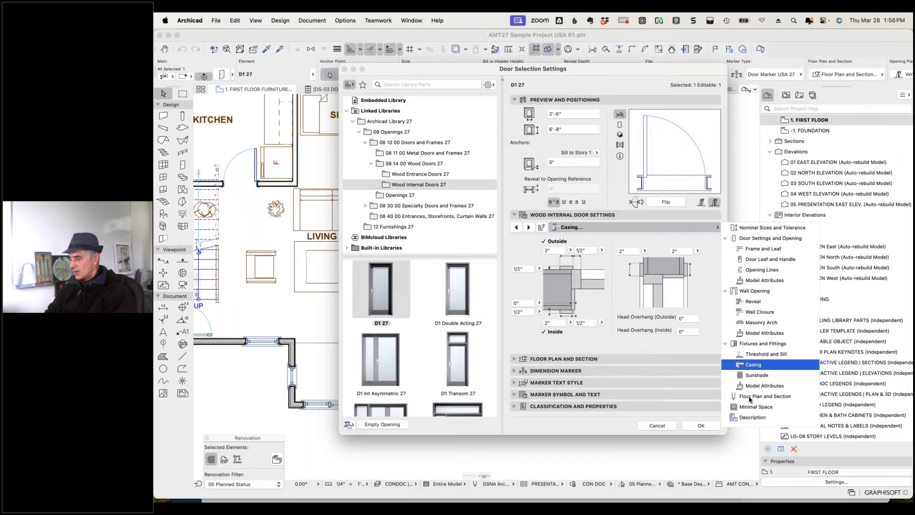
pyautogui.click(754, 417)
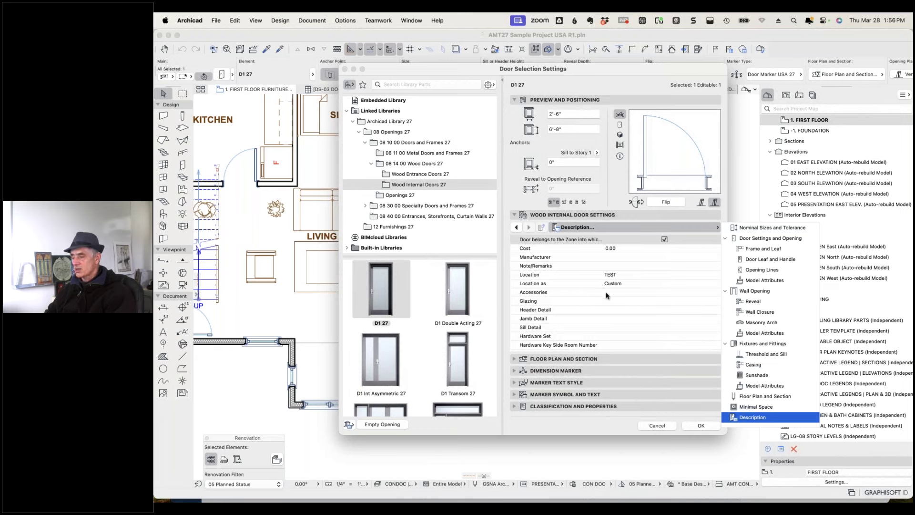
pyautogui.click(626, 310)
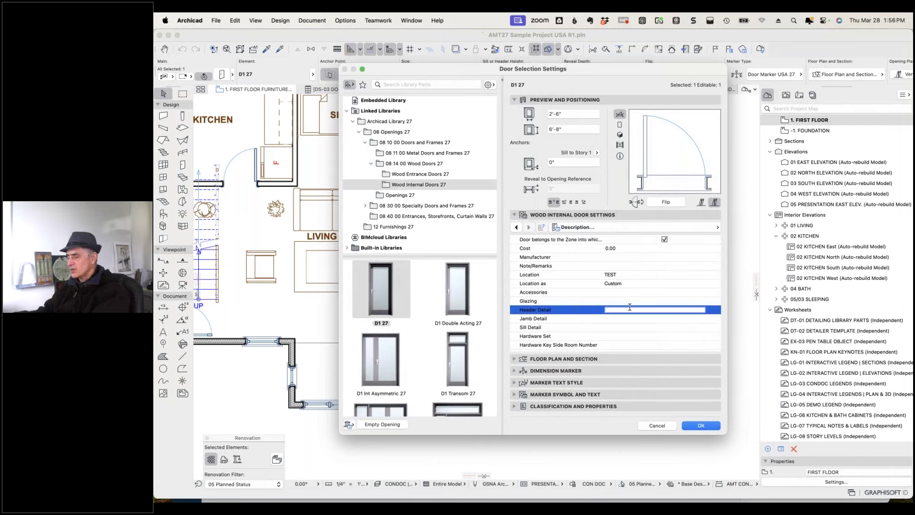
pyautogui.write('12')
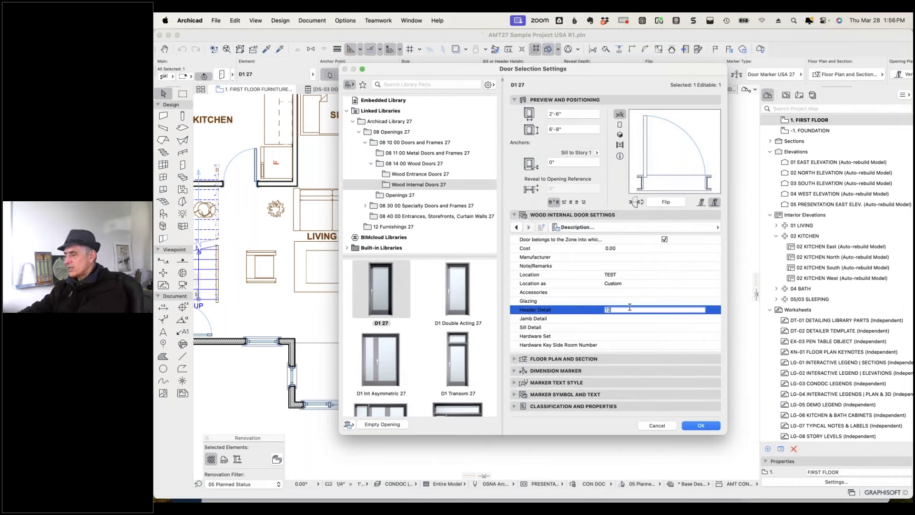
pyautogui.press('Return')
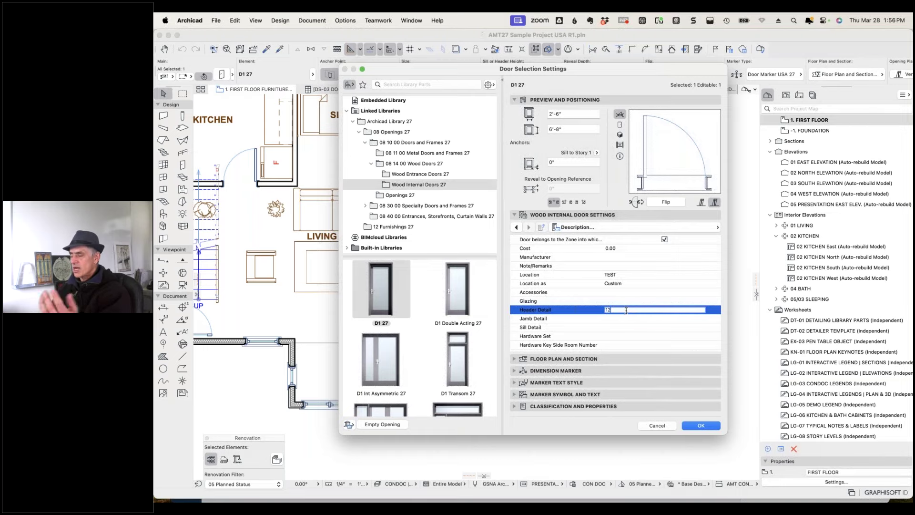
# Apply the door settings, set D01's JAMB to 26 in DS-03, and select D01 in the model.
pyautogui.click(694, 425)
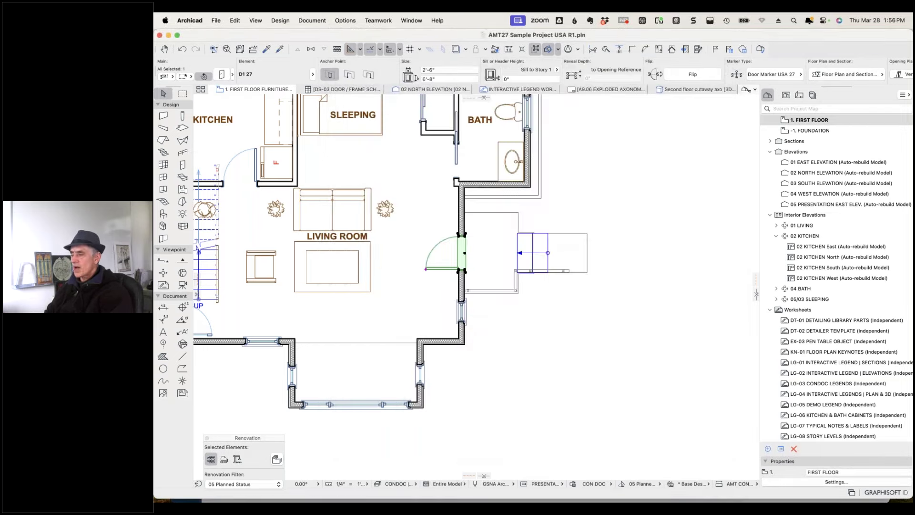
pyautogui.click(356, 90)
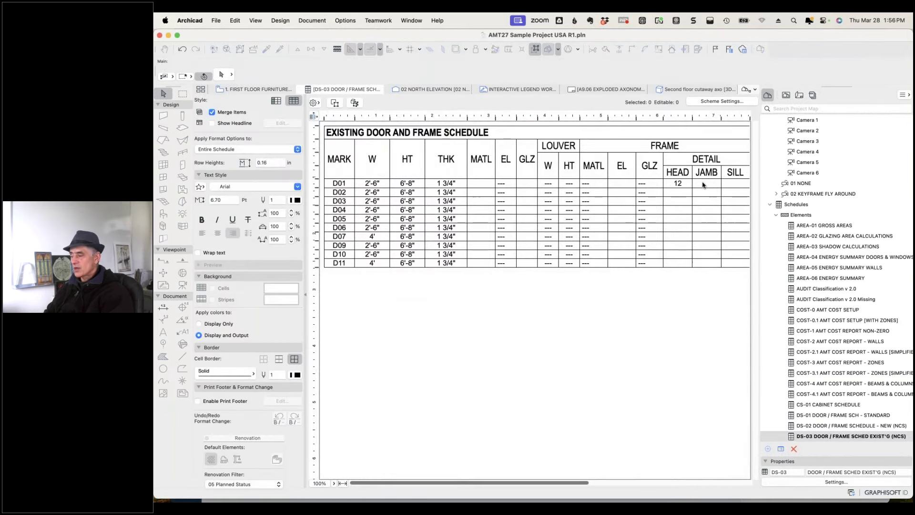
pyautogui.click(695, 184)
pyautogui.write('26')
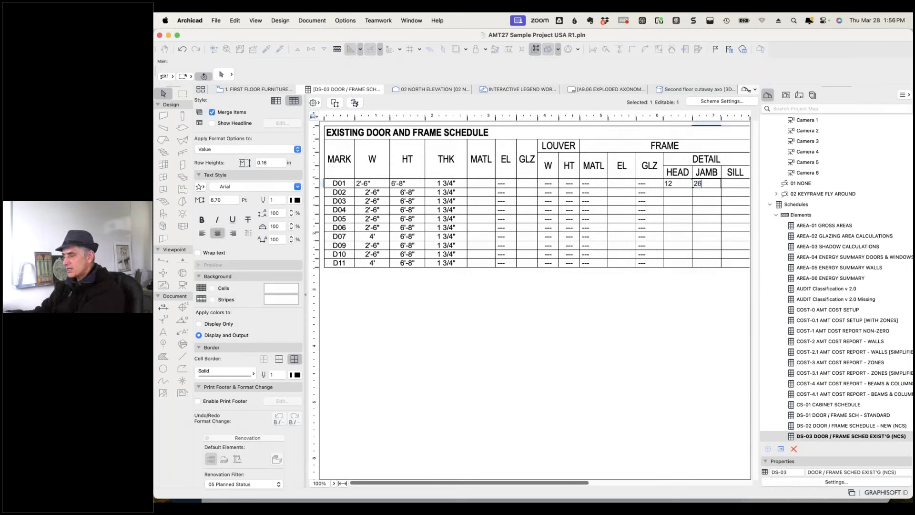
pyautogui.click(697, 312)
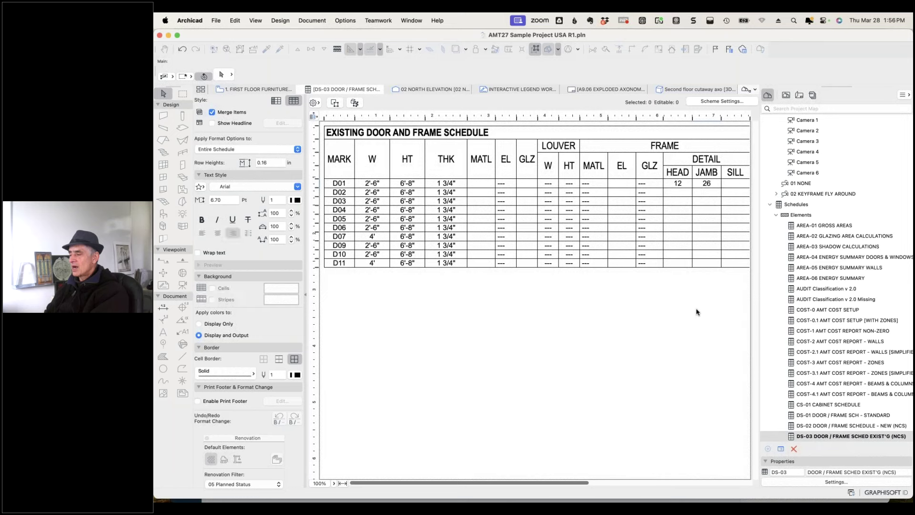
pyautogui.click(347, 185)
pyautogui.click(335, 104)
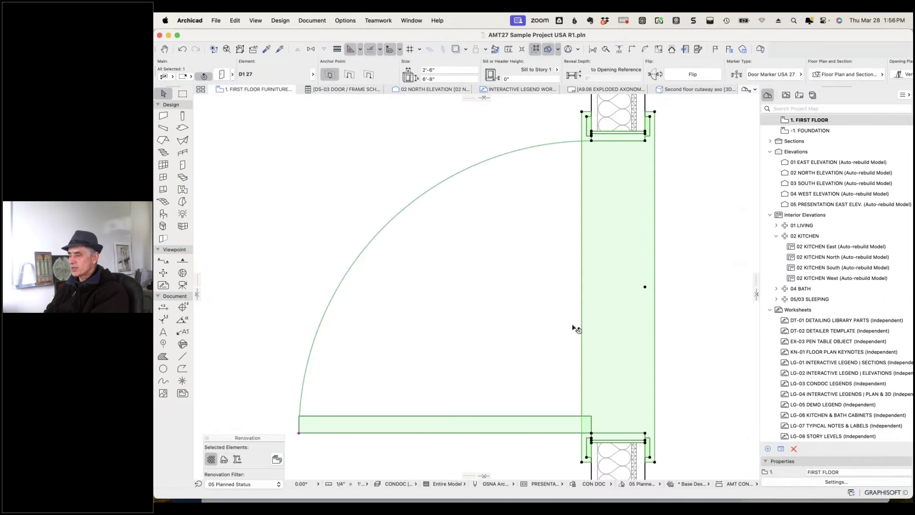
# Confirm Jamb Detail 26 in the door settings, cancel, and return to the DS-03 schedule.
pyautogui.click(224, 77)
pyautogui.click(619, 319)
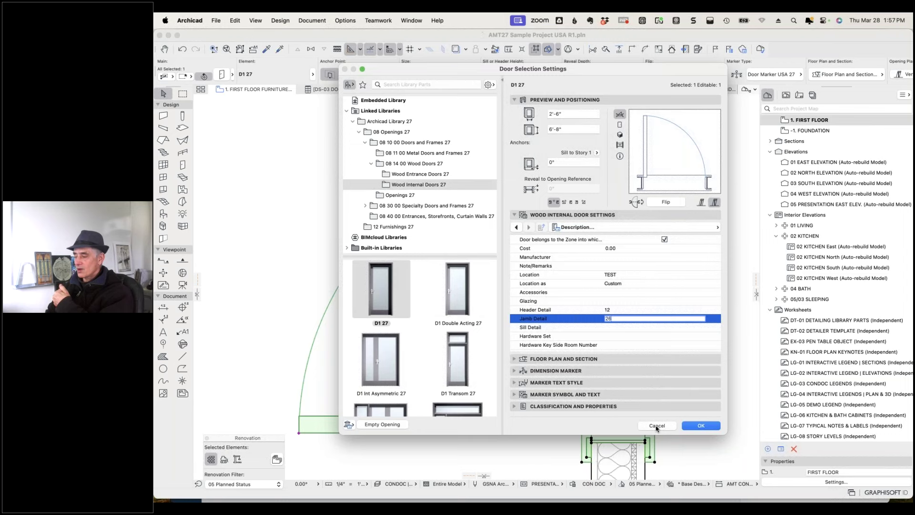
pyautogui.click(657, 426)
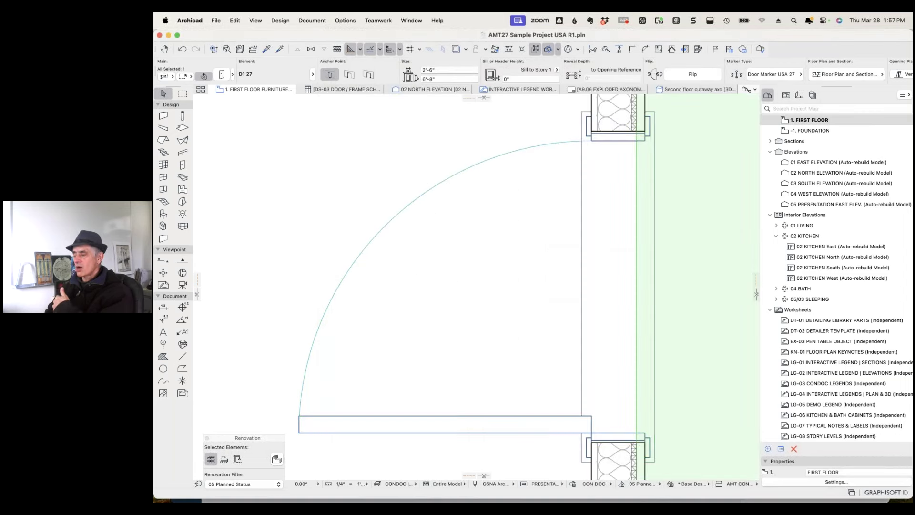
pyautogui.click(709, 323)
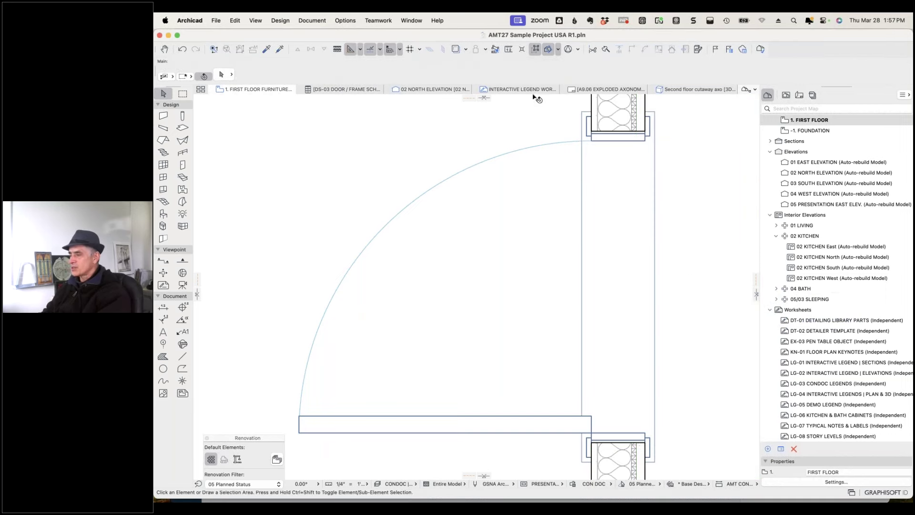
pyautogui.click(338, 90)
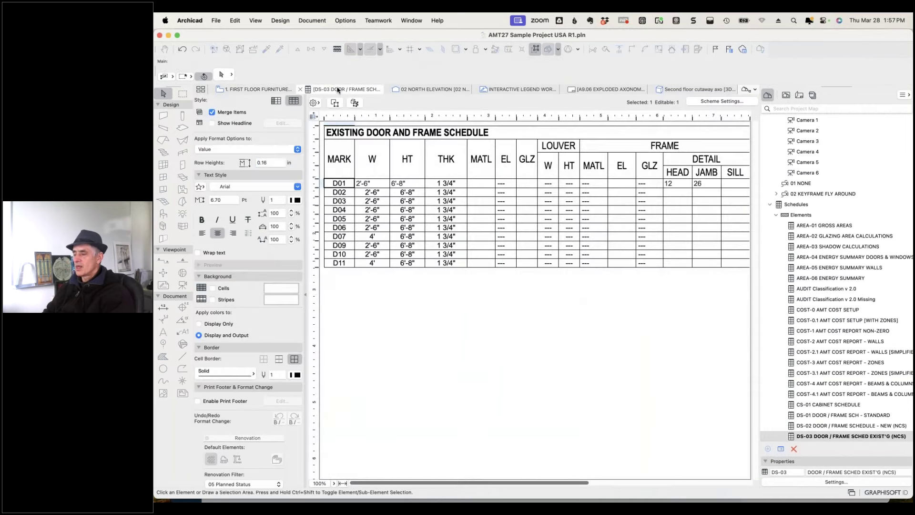
# Review the DS-03 scheme criteria (Element Type, Renovation Status, Hotlink/Element ID), then select DS-02.
pyautogui.click(715, 103)
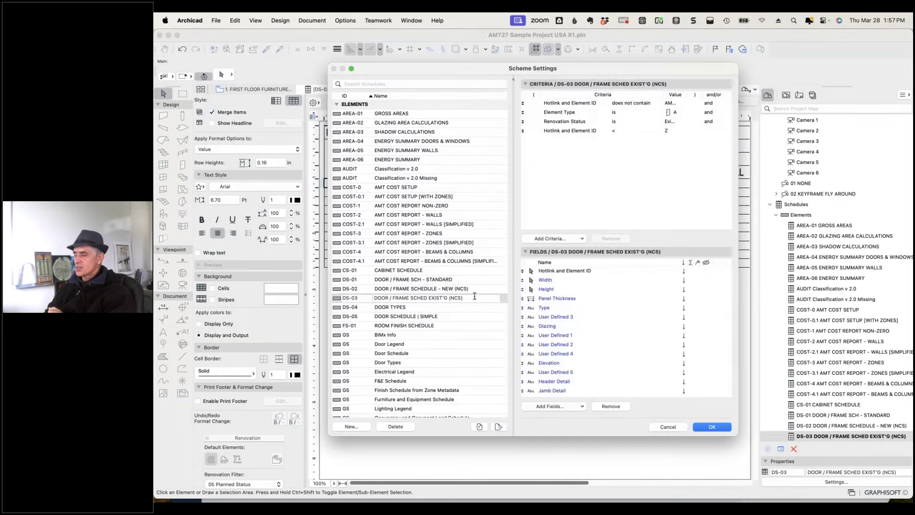
pyautogui.click(476, 297)
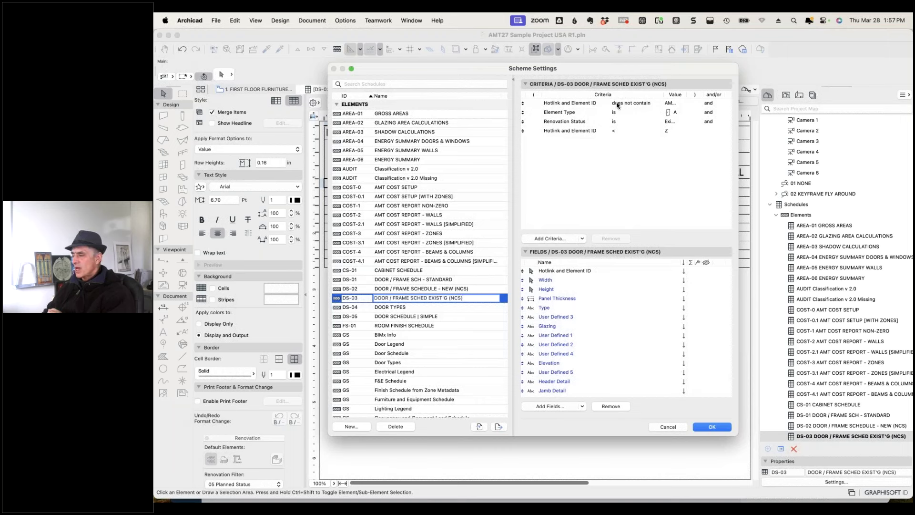
pyautogui.click(587, 113)
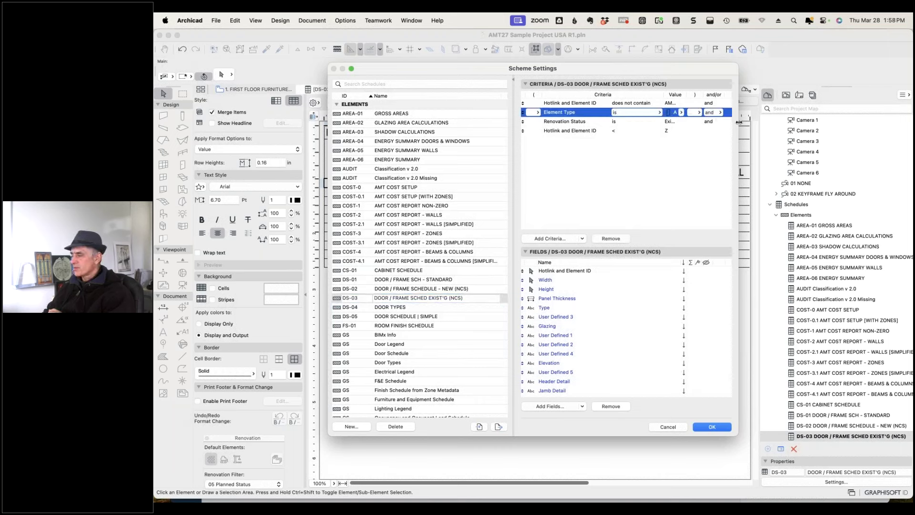
pyautogui.moveTo(739, 122); pyautogui.dragTo(848, 123)
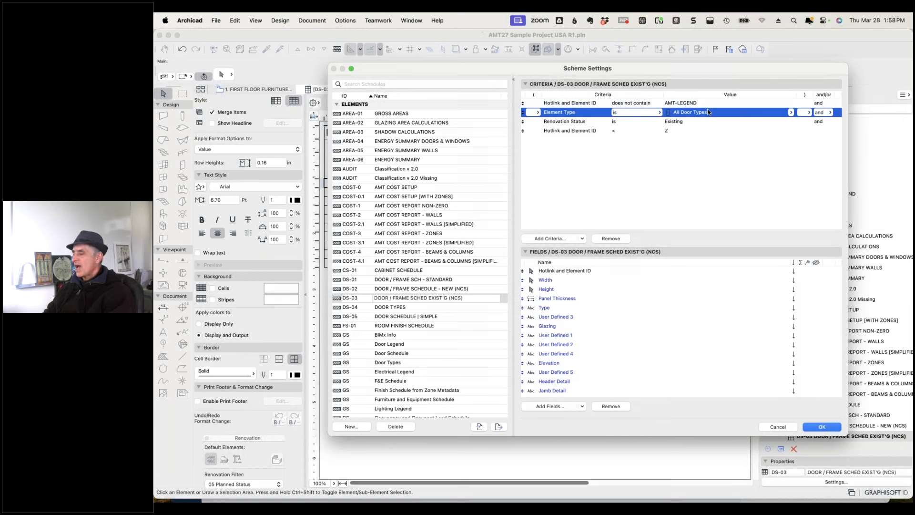
pyautogui.click(570, 123)
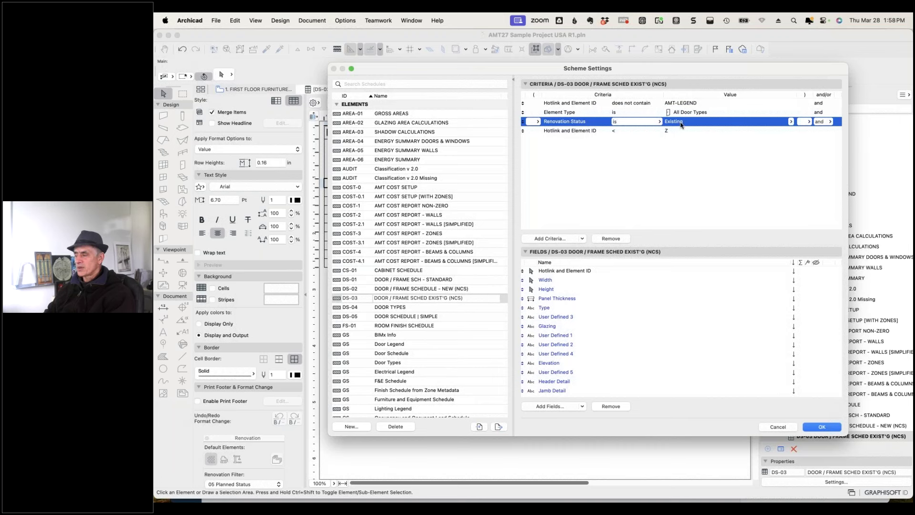
pyautogui.click(571, 132)
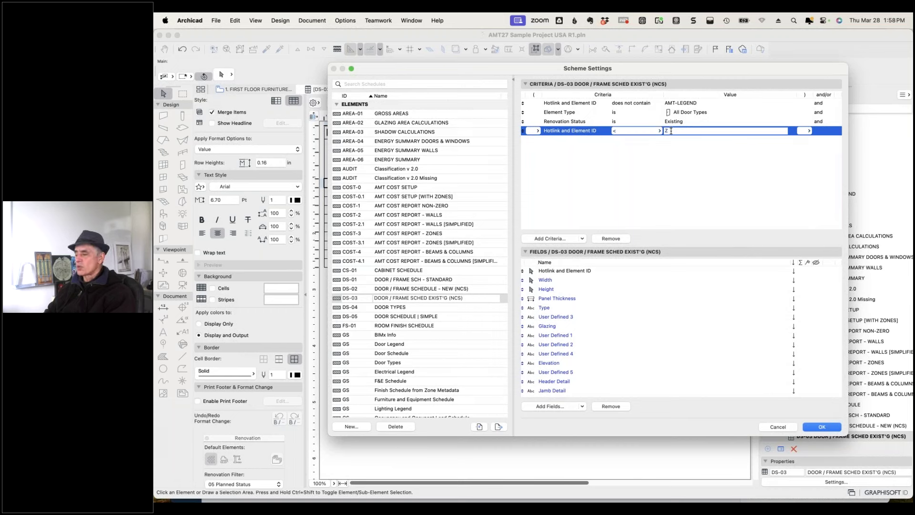
pyautogui.click(423, 289)
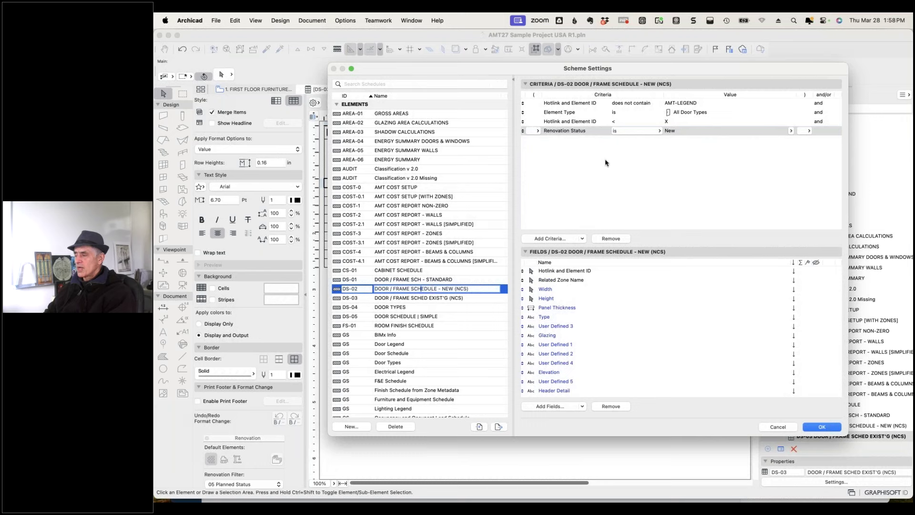
# Check DS-02's Renovation Status and Hotlink criteria, then display the DS-01 standard schedule scheme.
pyautogui.click(636, 134)
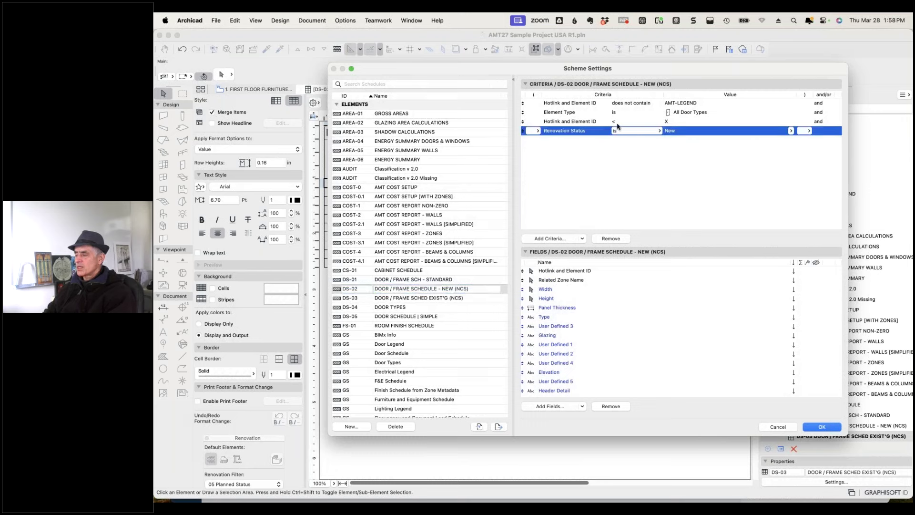
pyautogui.click(678, 122)
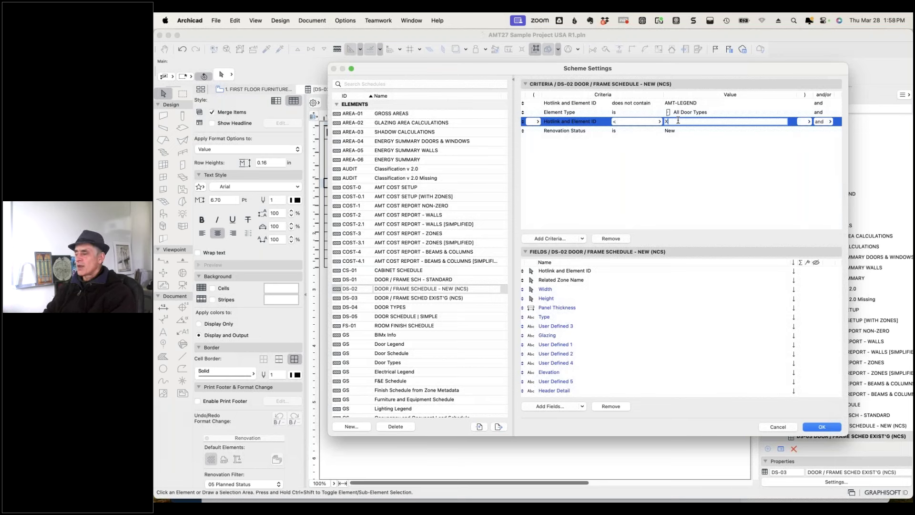
pyautogui.click(449, 279)
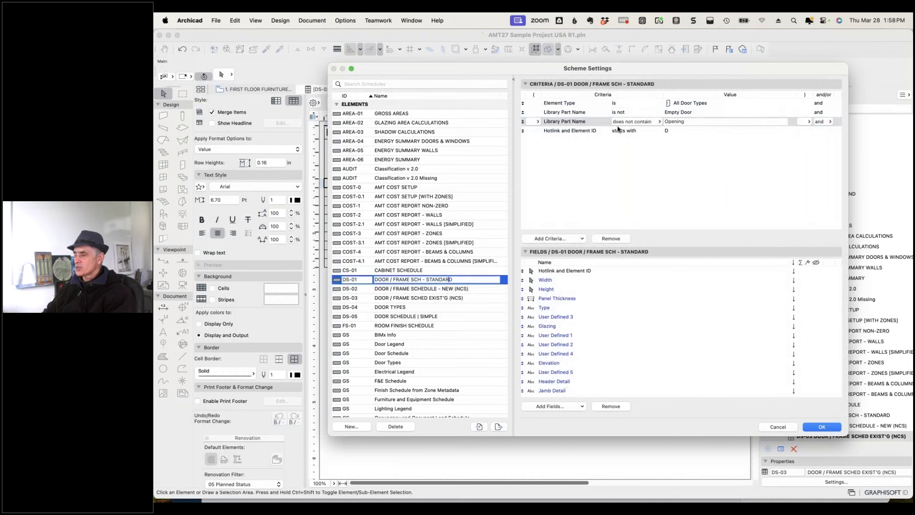
# Review the DS-01 door schedule's criteria (Hotlink, Element Type, Empty Door, Opening) and its Type field.
pyautogui.click(676, 131)
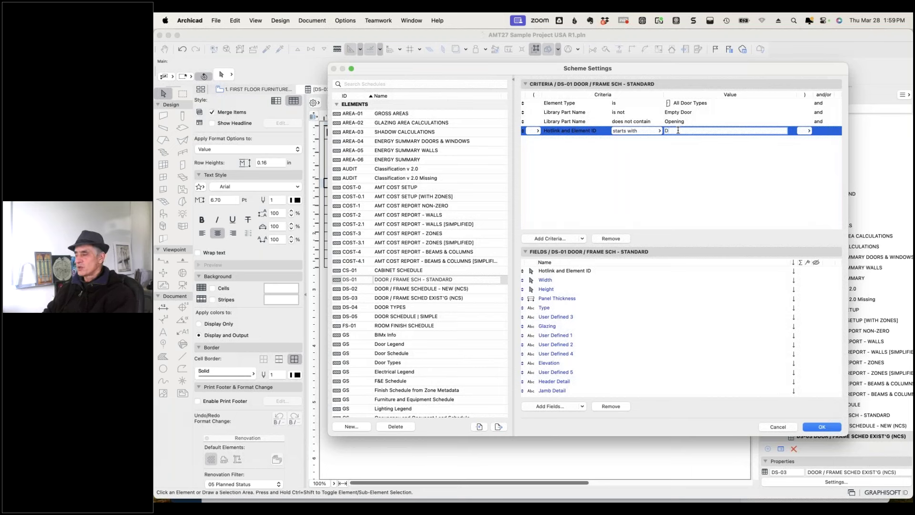
pyautogui.click(708, 106)
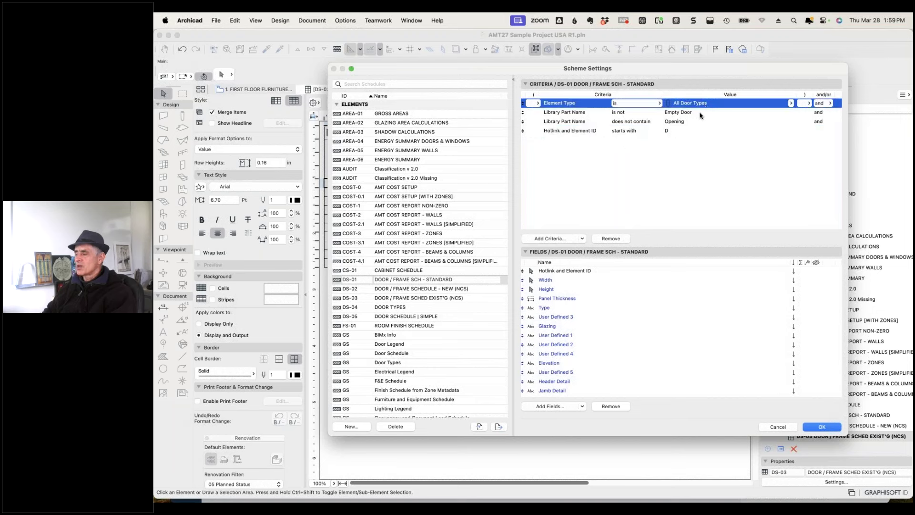
pyautogui.click(712, 112)
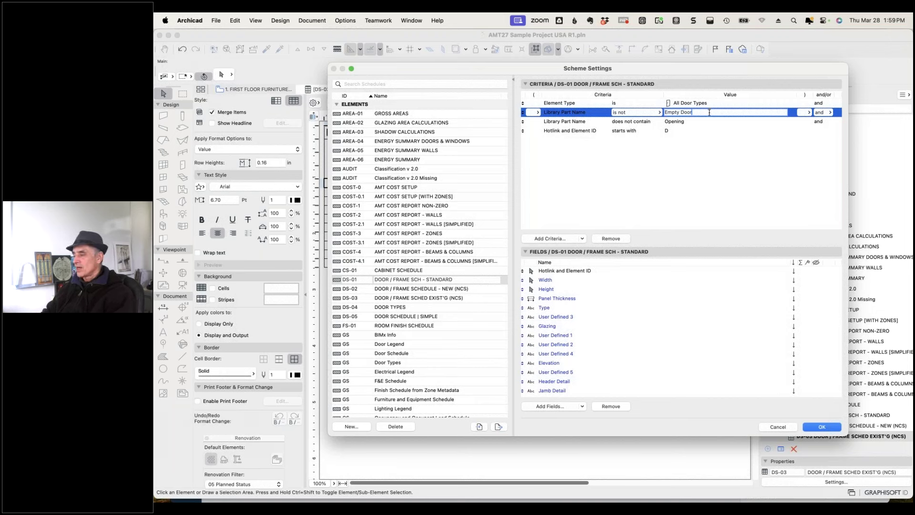
pyautogui.click(699, 121)
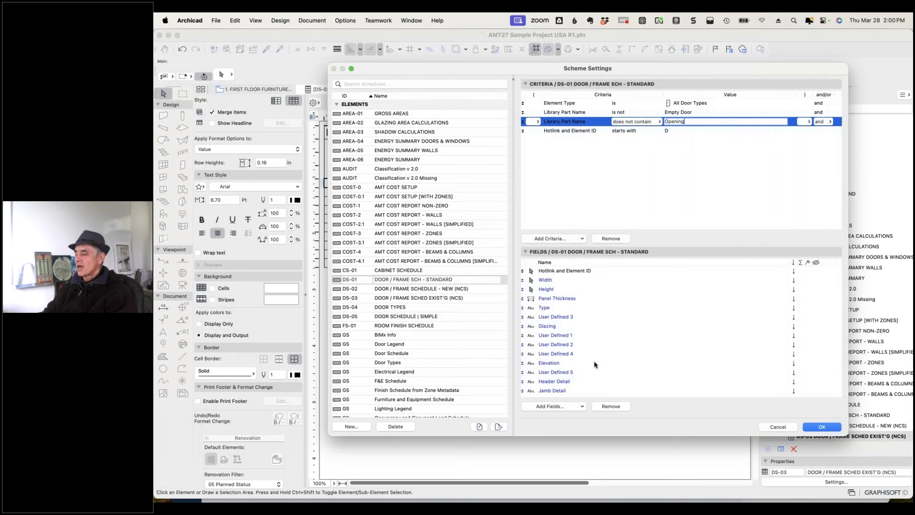
pyautogui.click(562, 302)
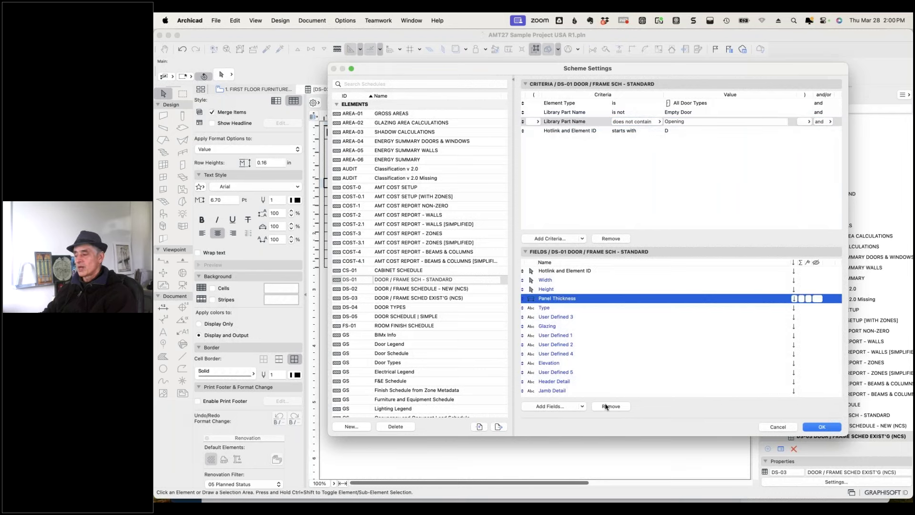
pyautogui.click(544, 308)
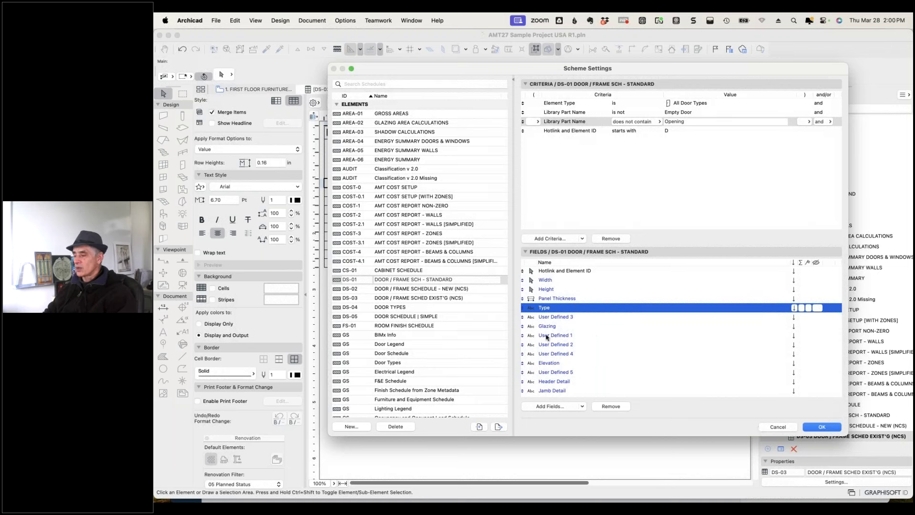
# Display the WS-01 Window Schedule - Standard settings from further down the schedule list.
pyautogui.scroll(-15, 444, 358)
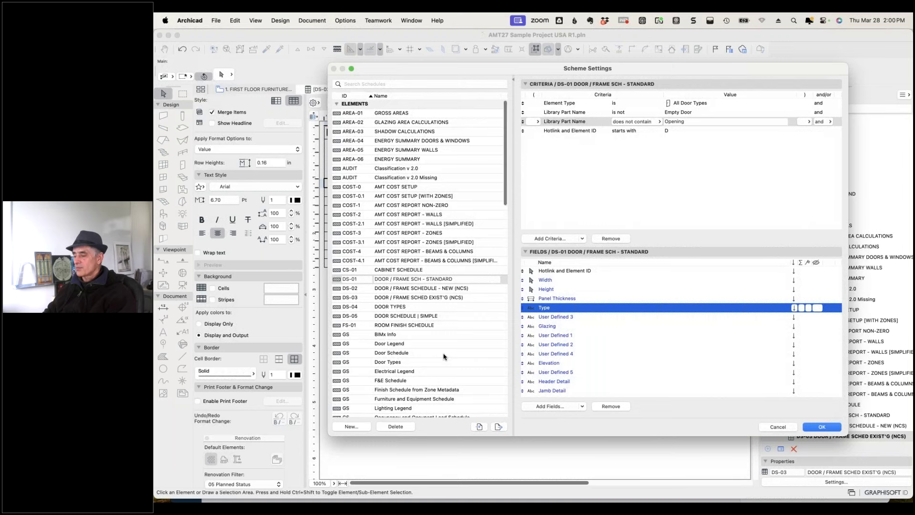
pyautogui.scroll(-6, 445, 357)
pyautogui.click(424, 283)
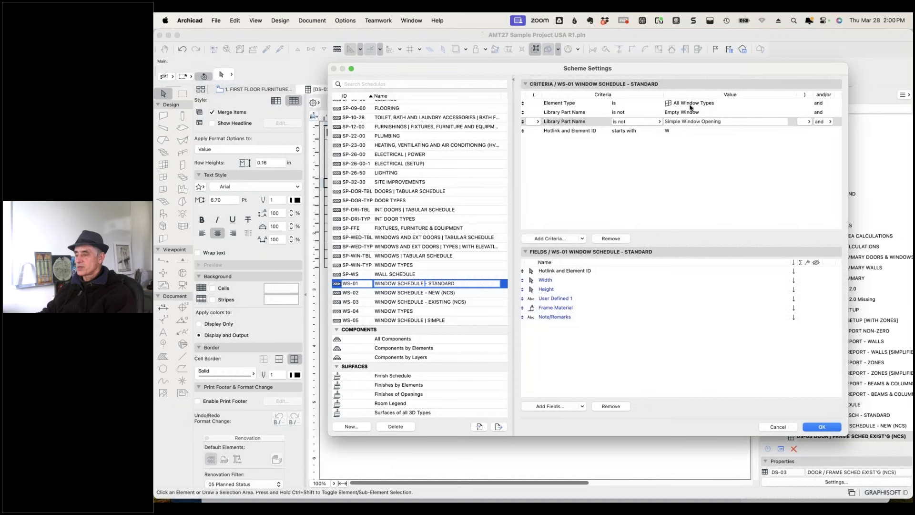
# Glance at the SP-FFE schedule, then show the SP-22-00 Plumbing schedule's criteria and fields.
pyautogui.click(422, 228)
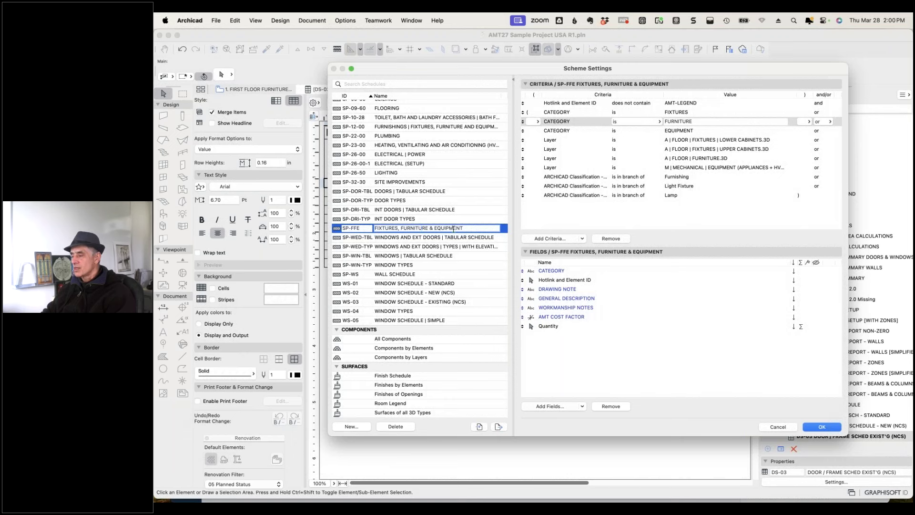
pyautogui.click(409, 139)
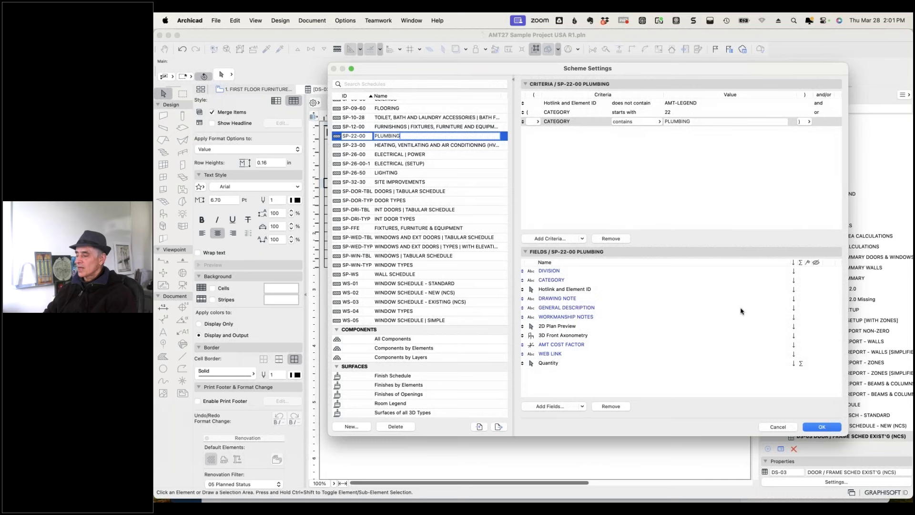
# Cancel Scheme Settings, returning to the DS-03 Existing Door and Frame Schedule.
pyautogui.click(778, 427)
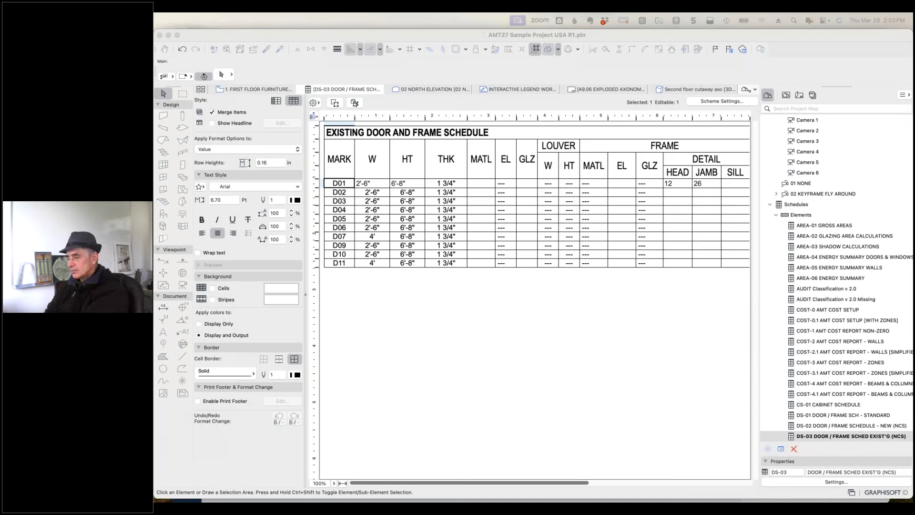
# Bring up the macOS app switcher with Cmd+Tab.
pyautogui.press('super+Tab')
# In a new Chrome tab, load knowledge.openingsstudio.com/en/archicad.
pyautogui.click(476, 259)
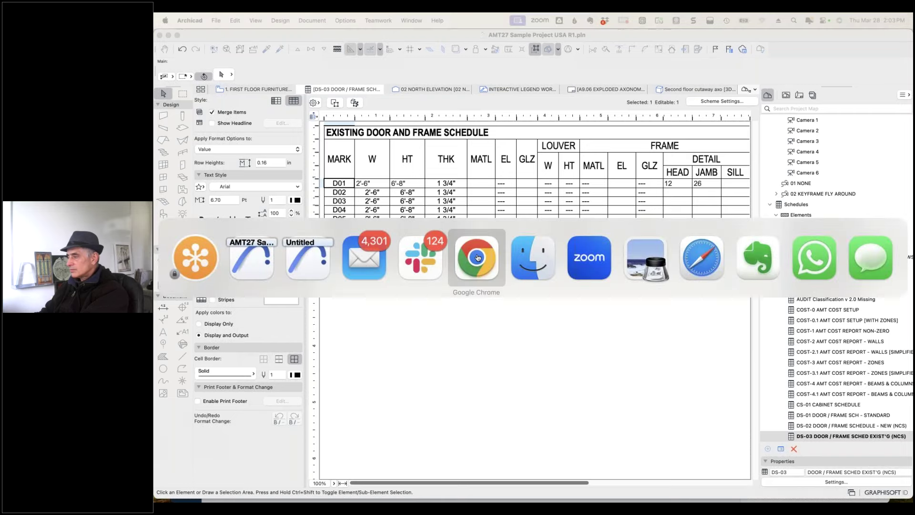
pyautogui.click(846, 38)
pyautogui.write('https://knowledge.openingsstudio.com/en/archicad')
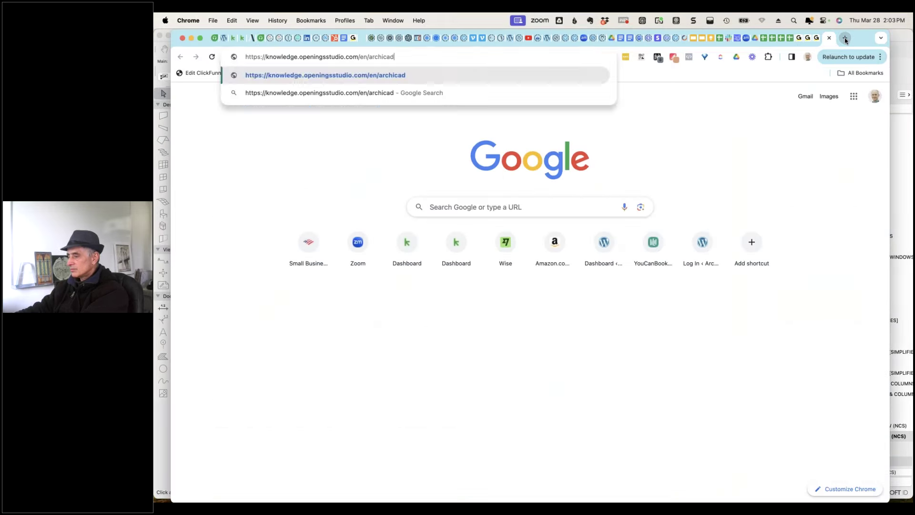
pyautogui.press('Return')
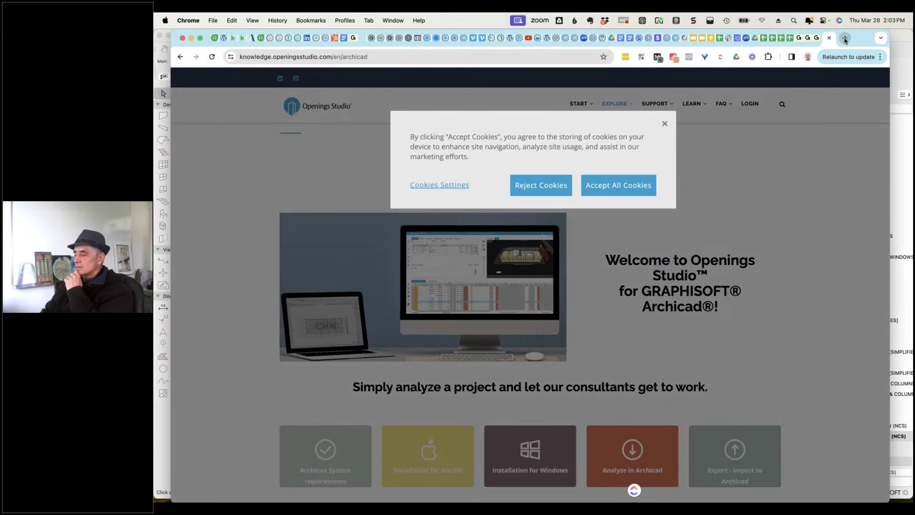
# Accept all the site's cookies and scroll down toward the page footer.
pyautogui.click(624, 185)
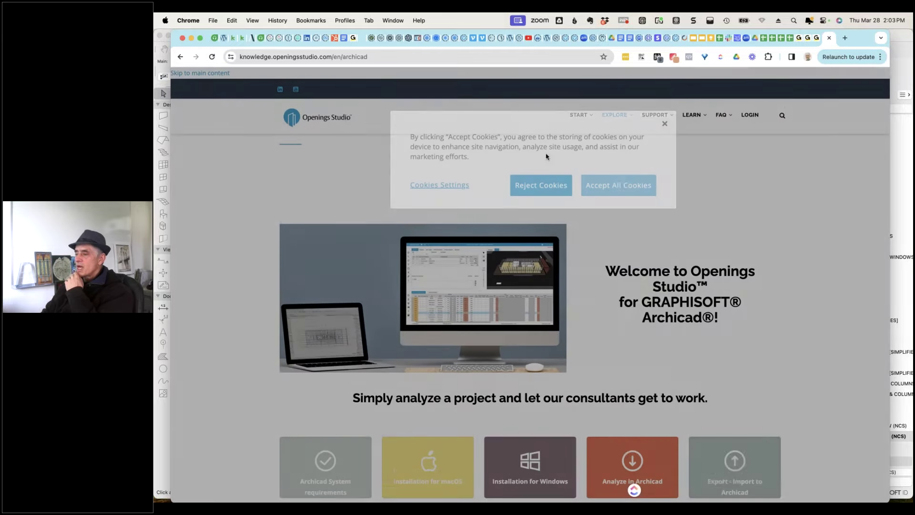
pyautogui.click(380, 56)
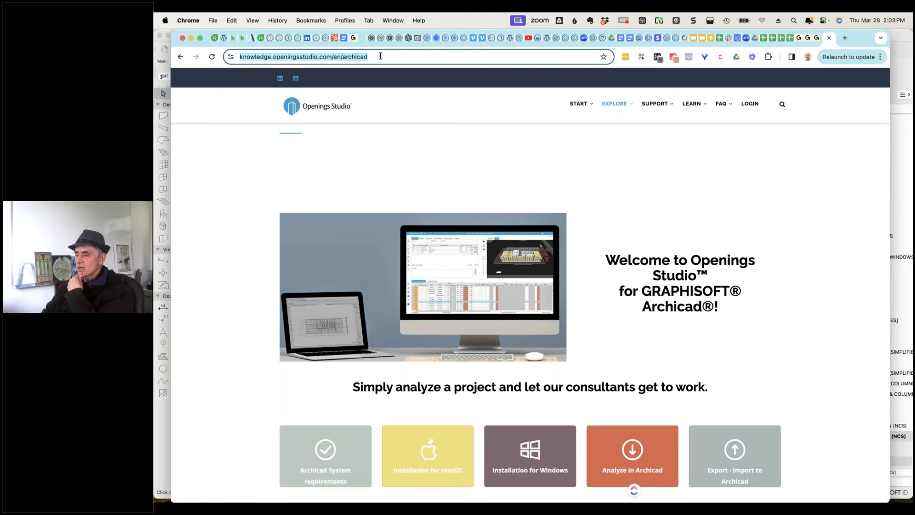
pyautogui.scroll(-5, 613, 210)
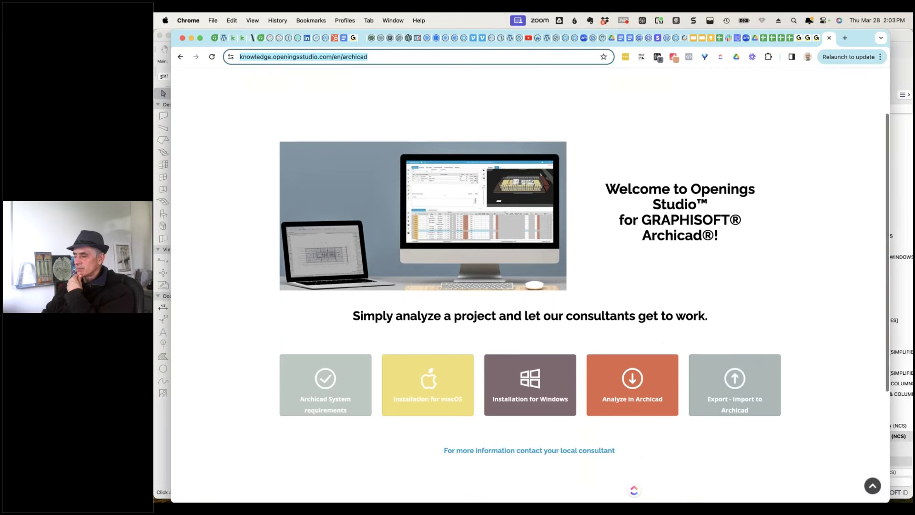
pyautogui.scroll(-4, 508, 290)
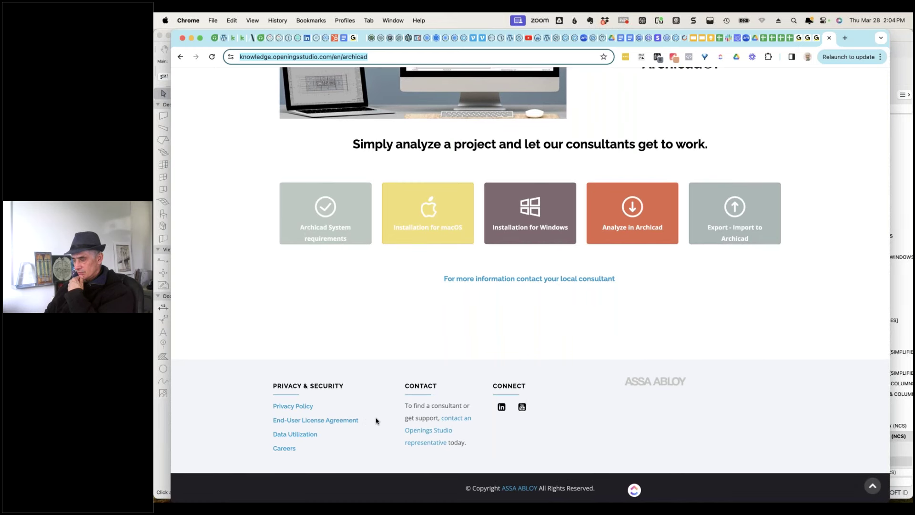
# On the Openings Studio support page, choose United States as country and California as region.
pyautogui.click(445, 432)
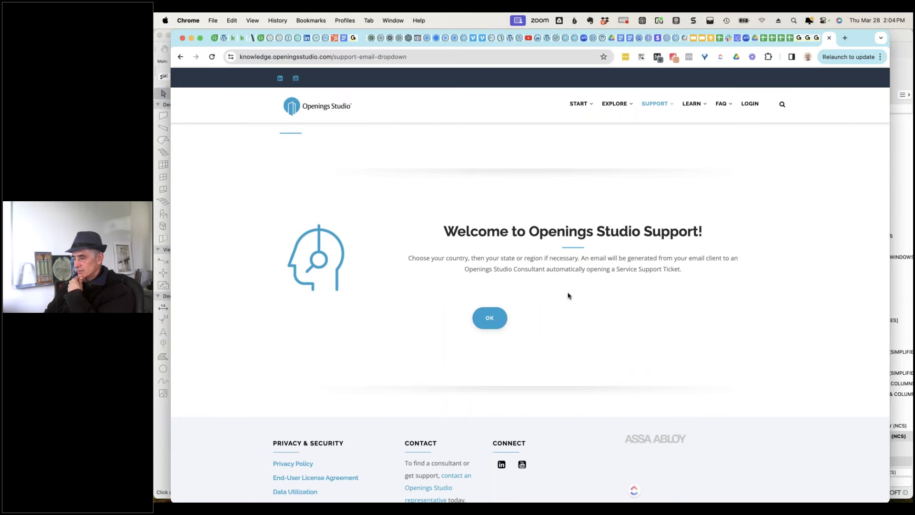
pyautogui.click(478, 321)
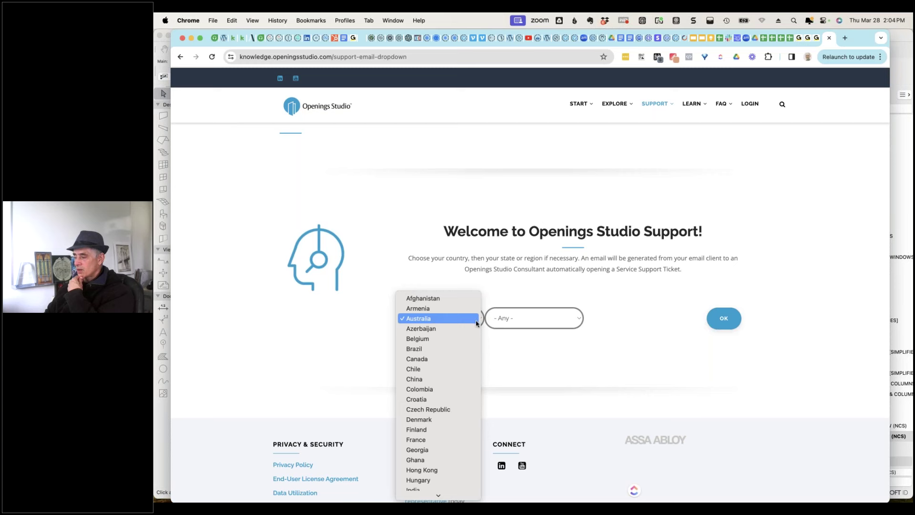
pyautogui.scroll(-5, 477, 323)
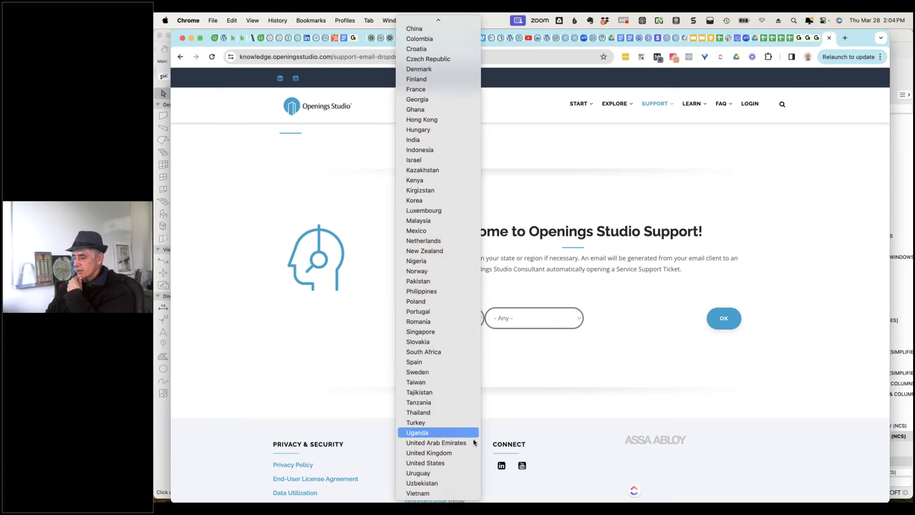
pyautogui.click(468, 463)
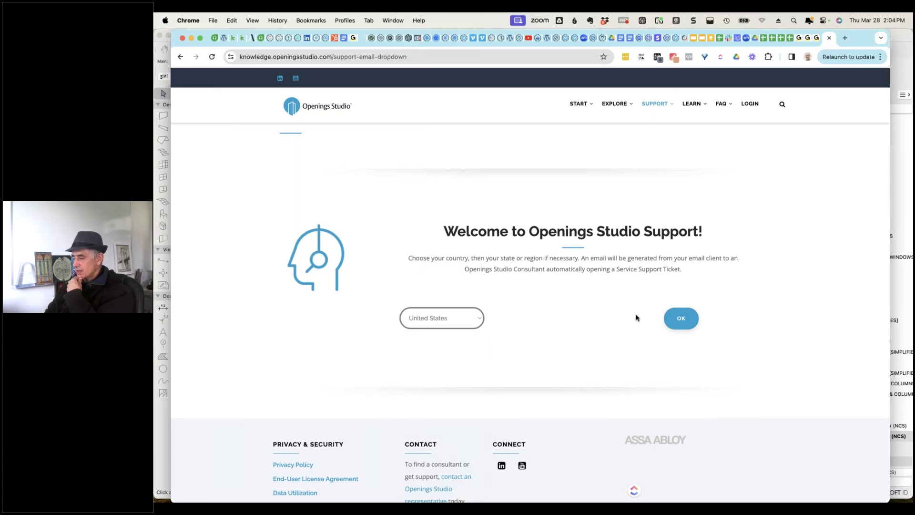
pyautogui.click(547, 319)
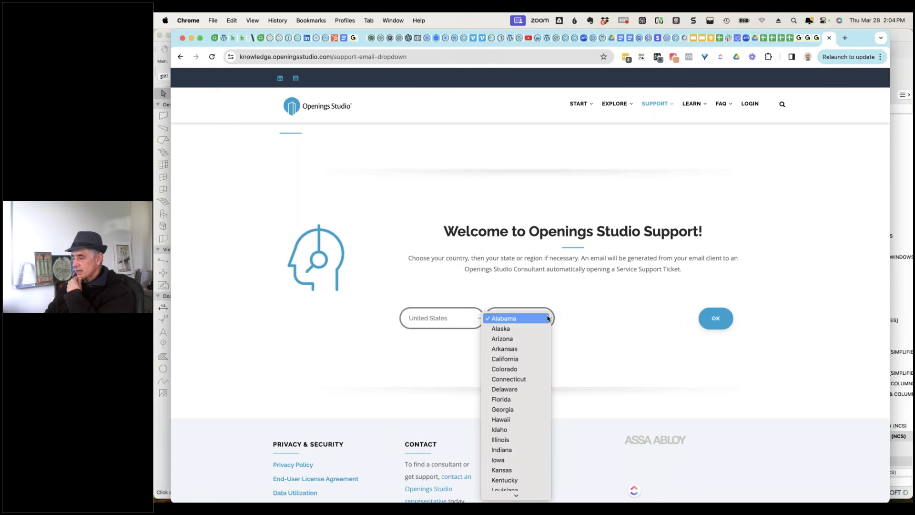
pyautogui.click(514, 358)
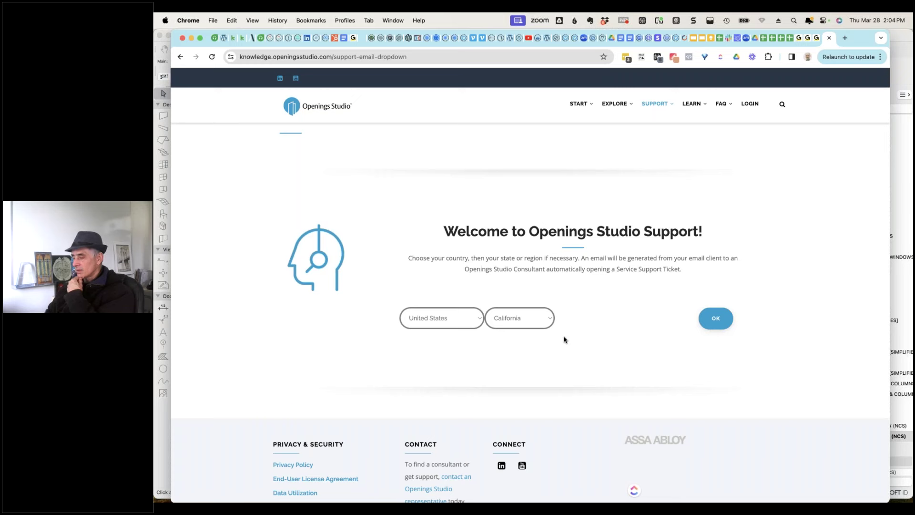
# Generate the 'Contact Support' e-mail draft to the regional consultant, then close it unsent.
pyautogui.click(713, 318)
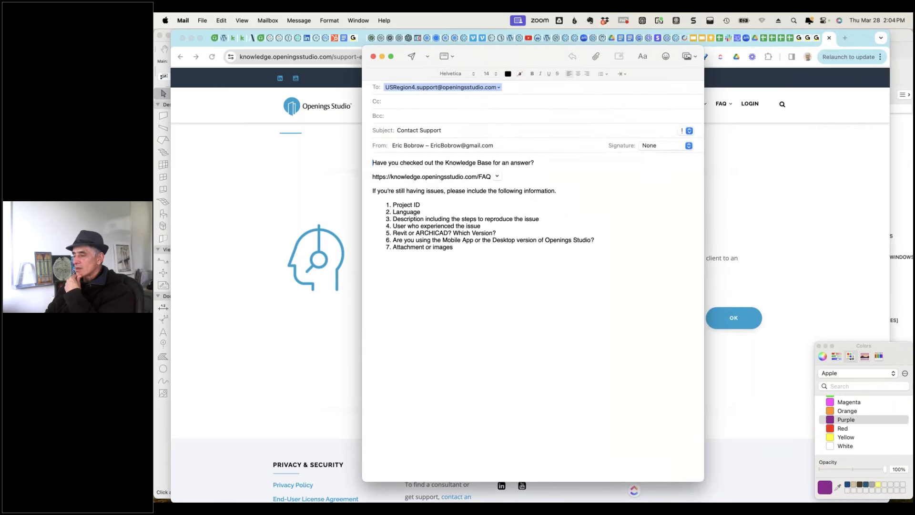
pyautogui.click(405, 91)
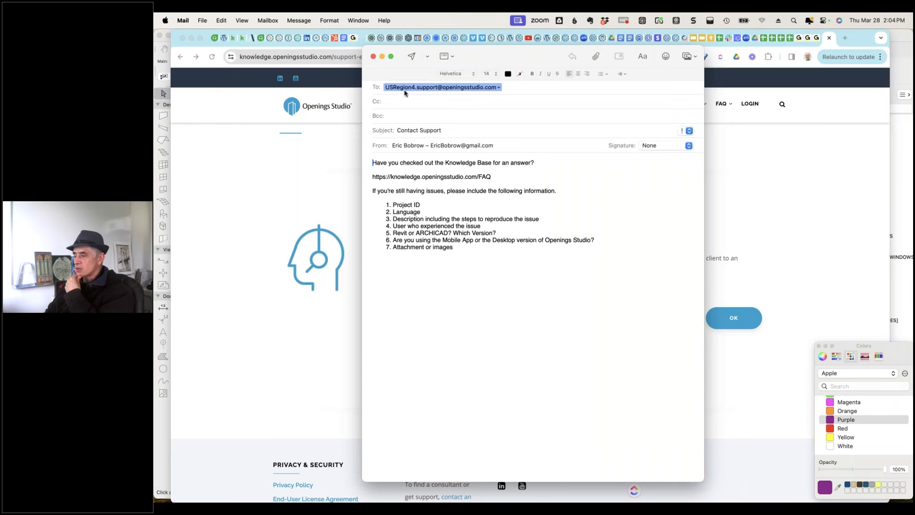
pyautogui.click(493, 91)
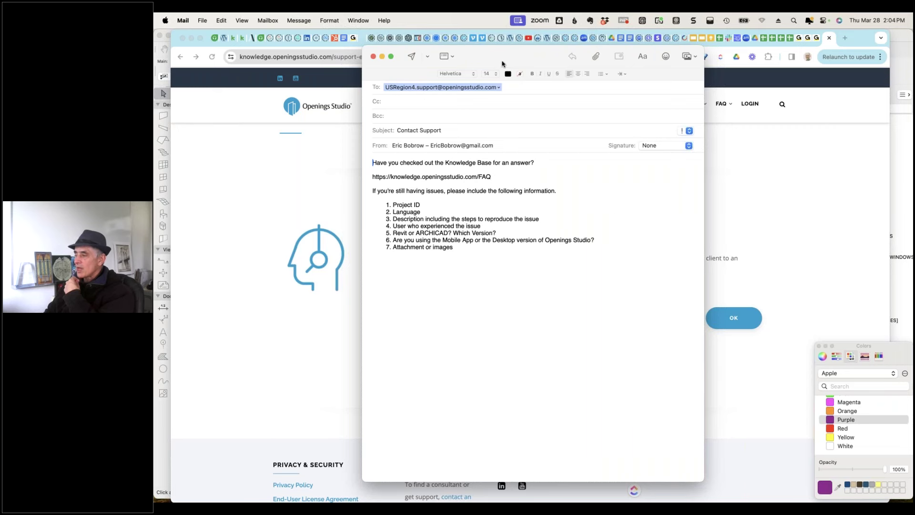
pyautogui.press('super+w')
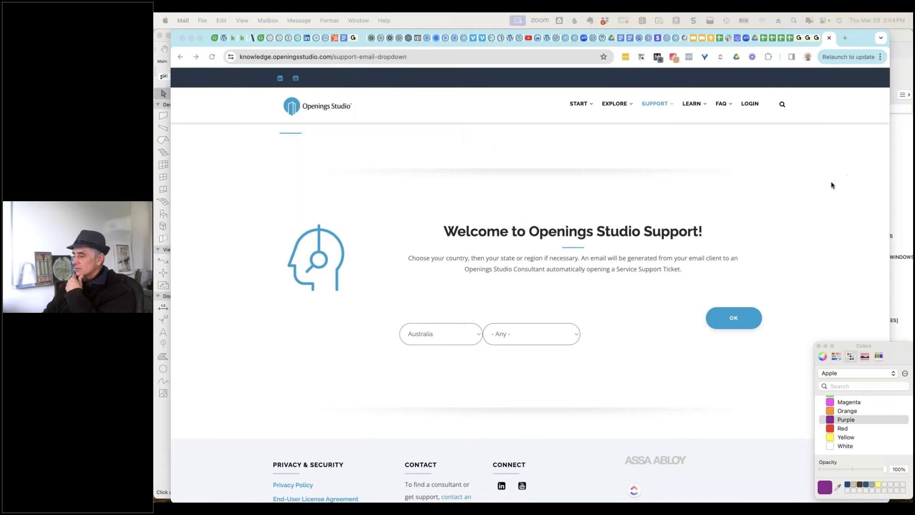
# Go back in Chrome to the Archicad welcome page and scroll to its help topic tiles.
pyautogui.click(740, 202)
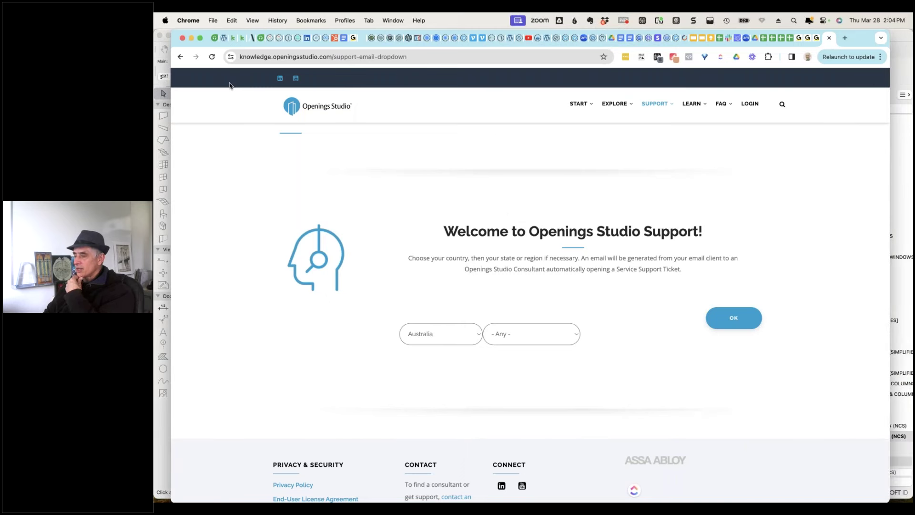
pyautogui.click(181, 58)
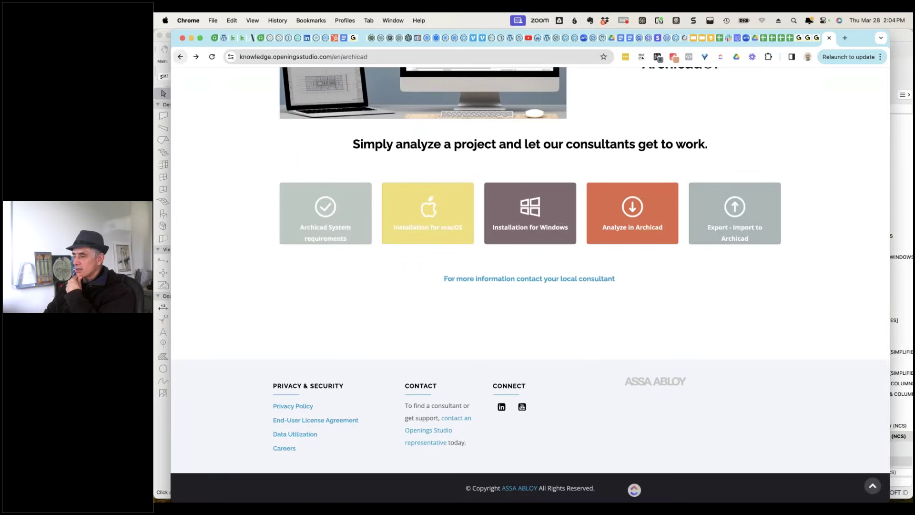
pyautogui.scroll(10, 537, 184)
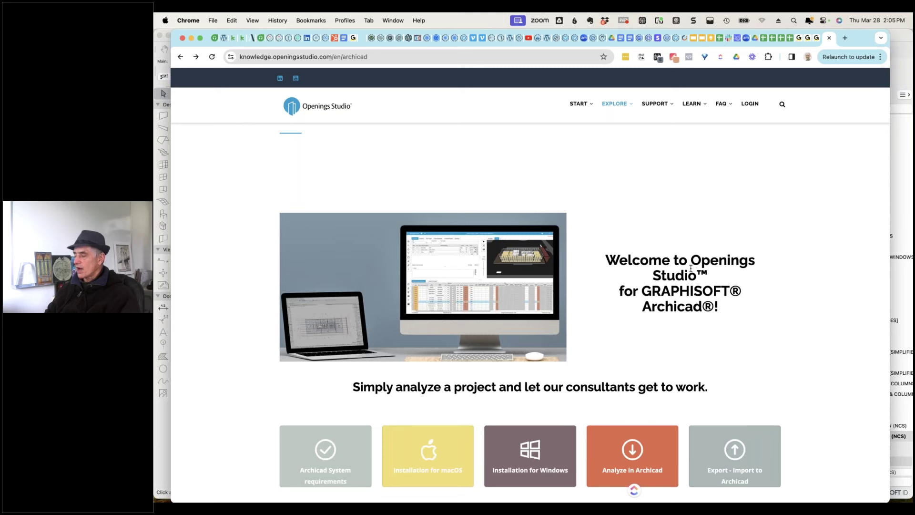
pyautogui.scroll(-2, 694, 269)
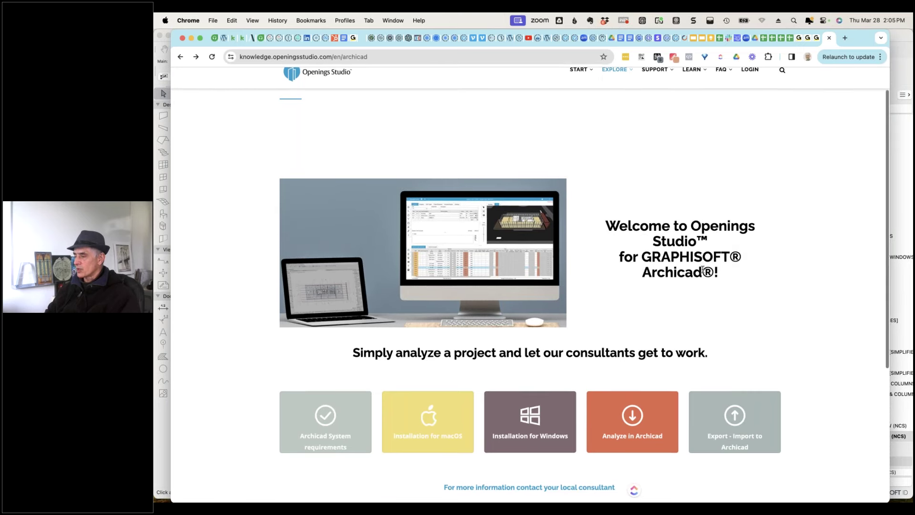
pyautogui.scroll(-2, 703, 269)
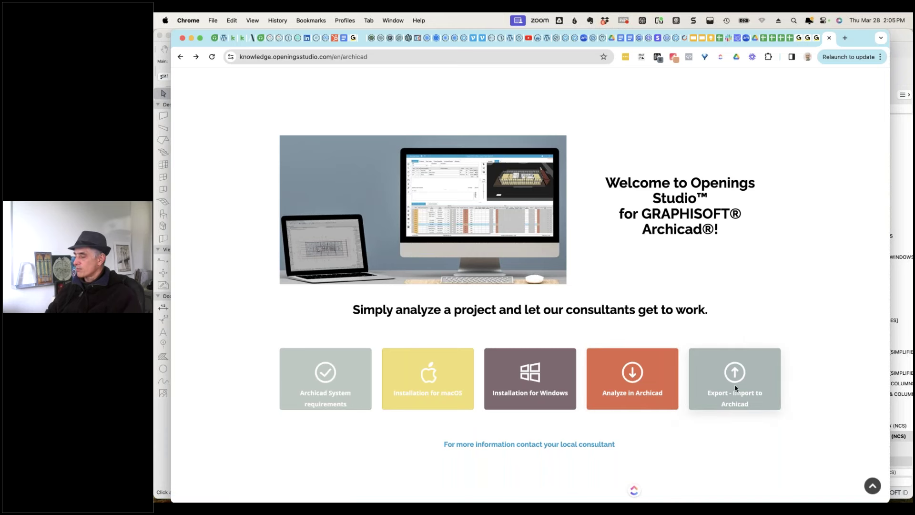
pyautogui.scroll(-1, 733, 385)
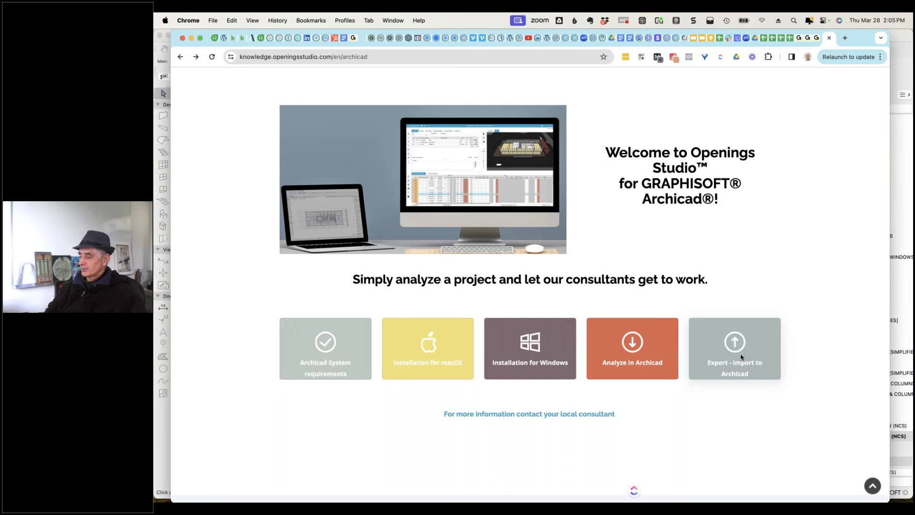
# Open the Export - Import to Archicad guide and scroll through its content.
pyautogui.click(737, 342)
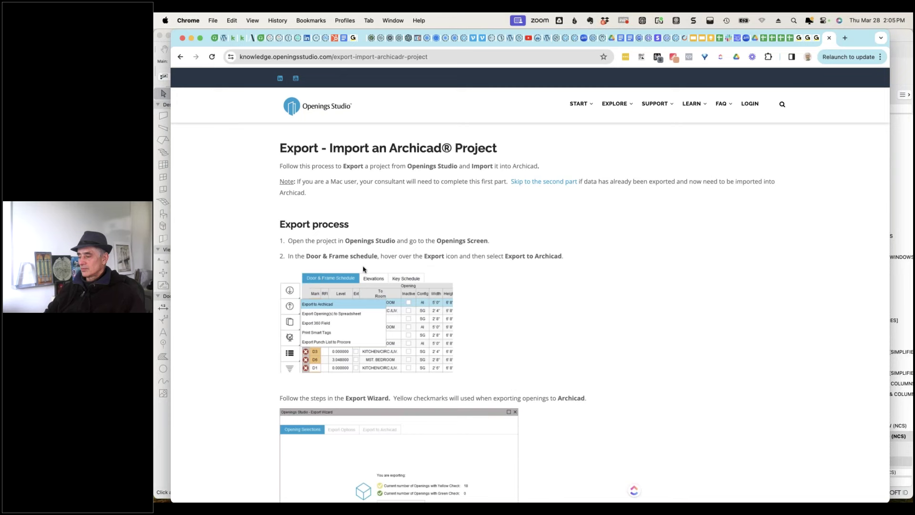
pyautogui.scroll(-10, 363, 270)
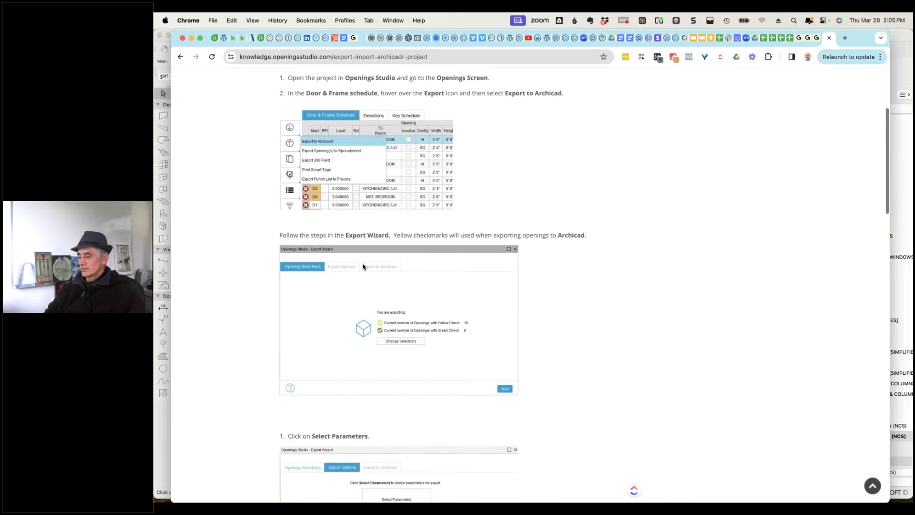
pyautogui.scroll(-10, 363, 266)
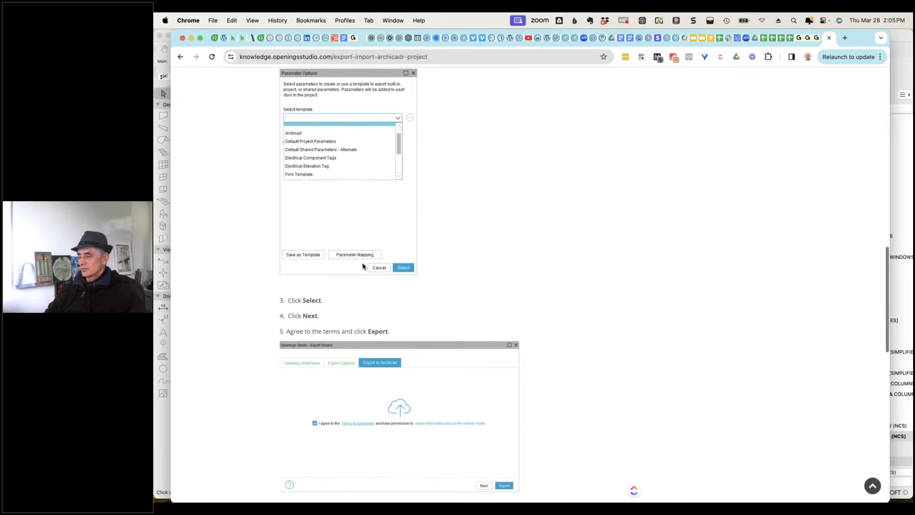
pyautogui.scroll(-7, 363, 266)
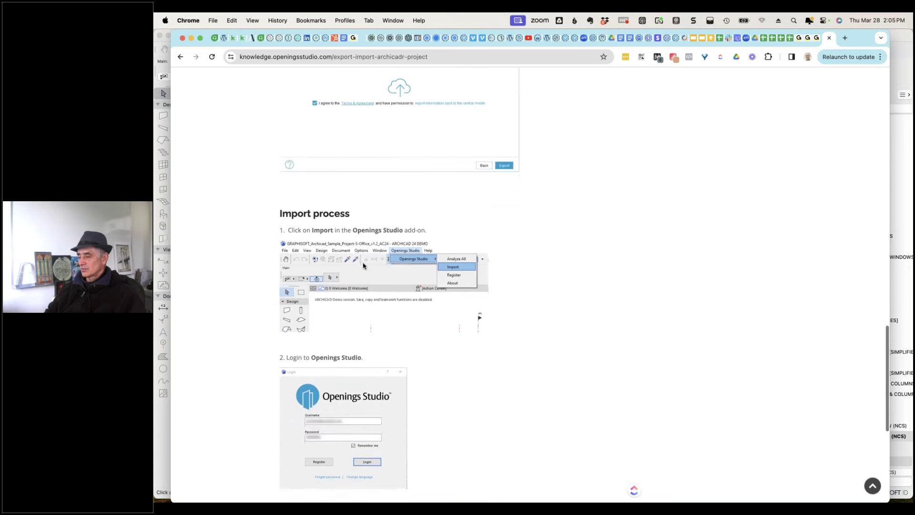
pyautogui.scroll(-6, 364, 266)
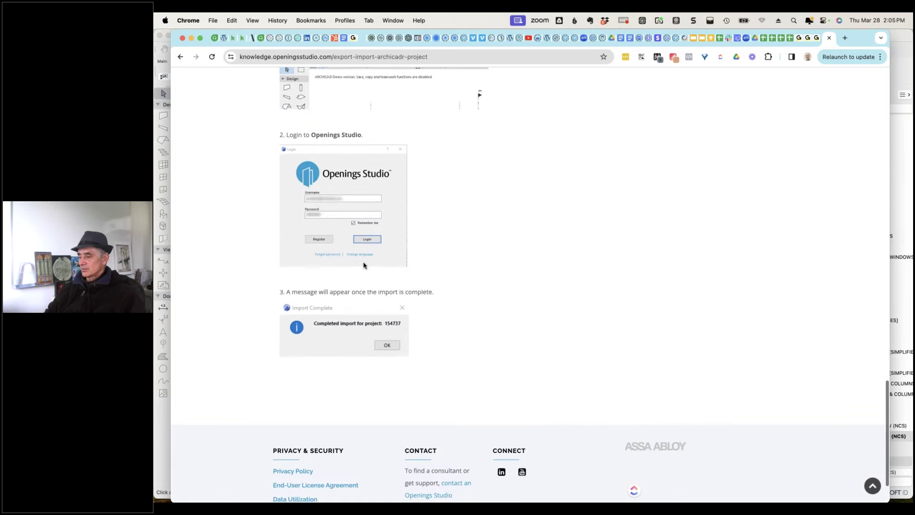
# Return to the guide's top and scroll down to the Import process steps.
pyautogui.press('Home')
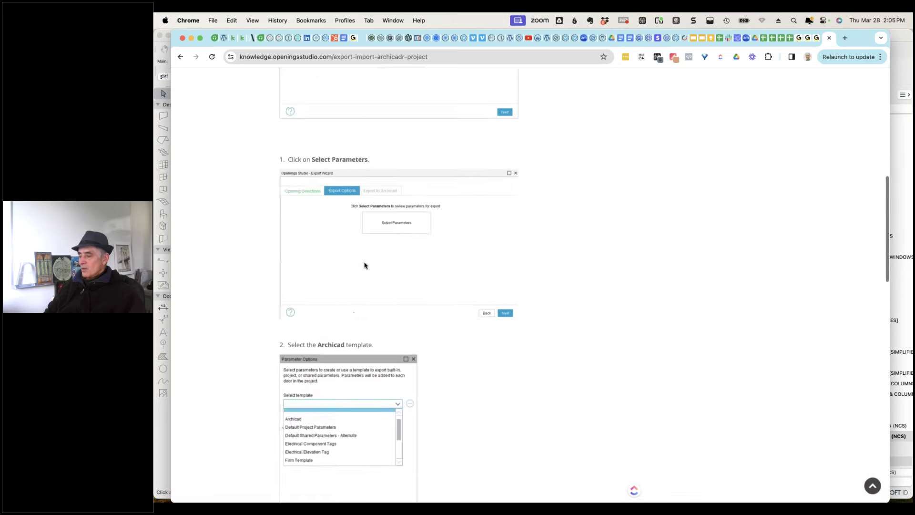
pyautogui.scroll(-2, 494, 276)
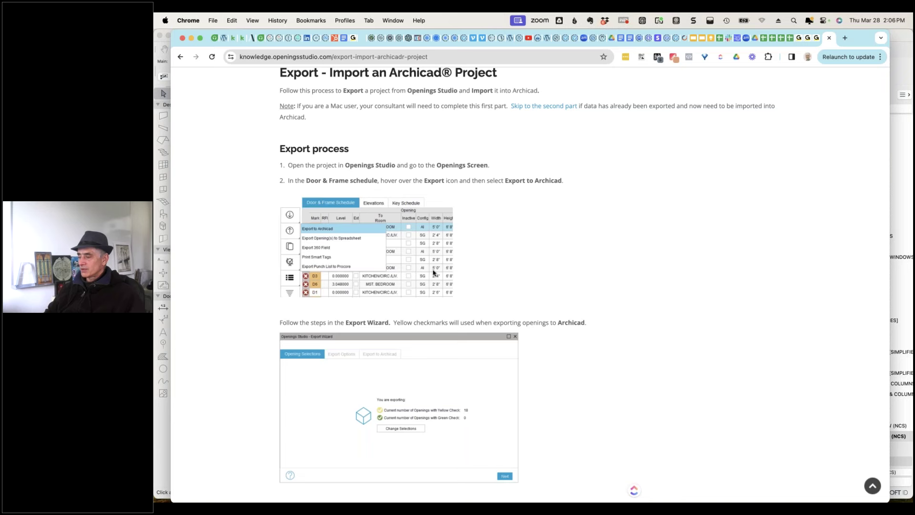
pyautogui.scroll(-5, 428, 270)
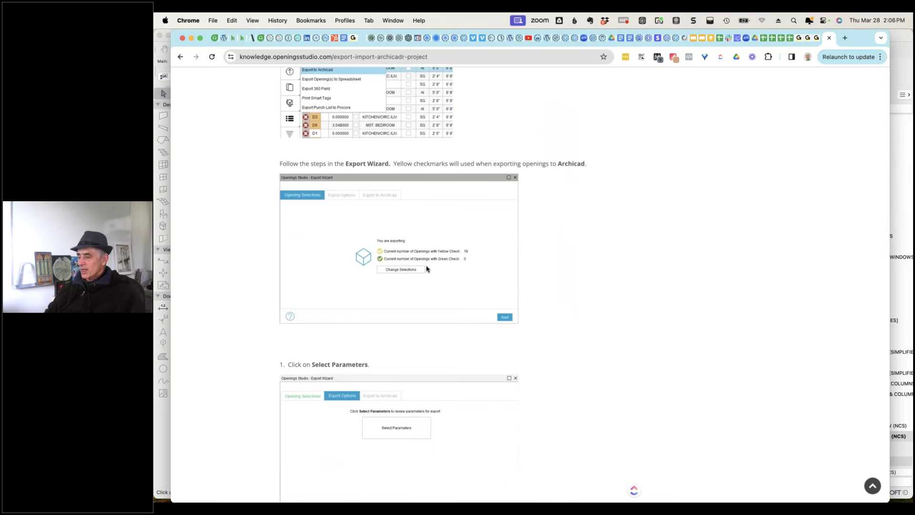
pyautogui.scroll(-6, 428, 269)
pyautogui.scroll(-4, 424, 260)
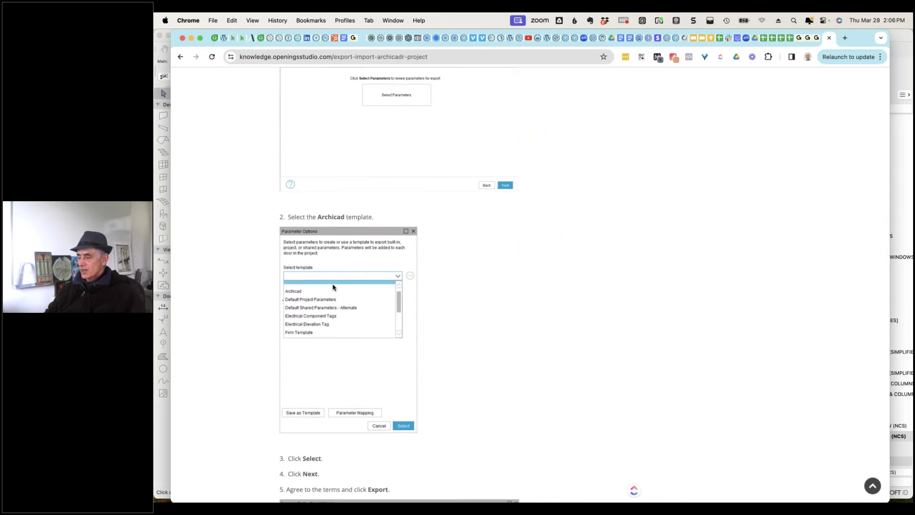
pyautogui.scroll(-2, 357, 275)
pyautogui.scroll(-7, 358, 273)
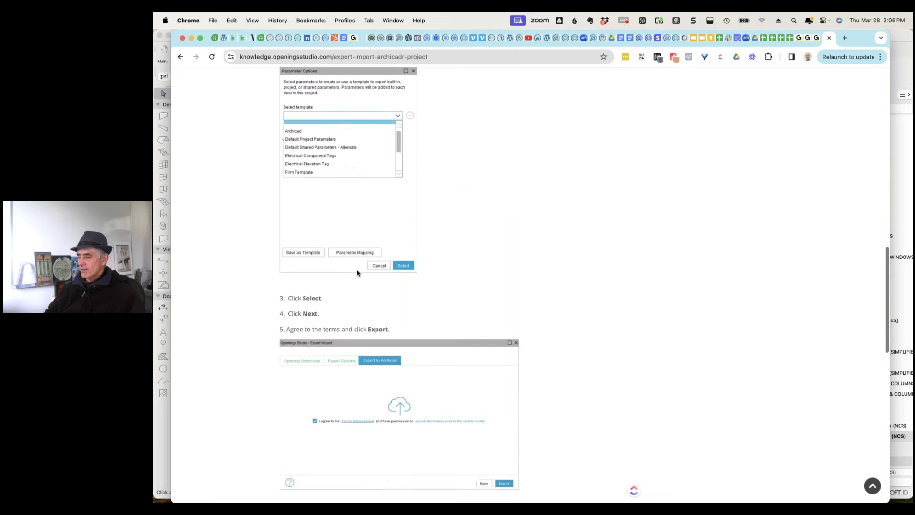
pyautogui.scroll(-6, 416, 260)
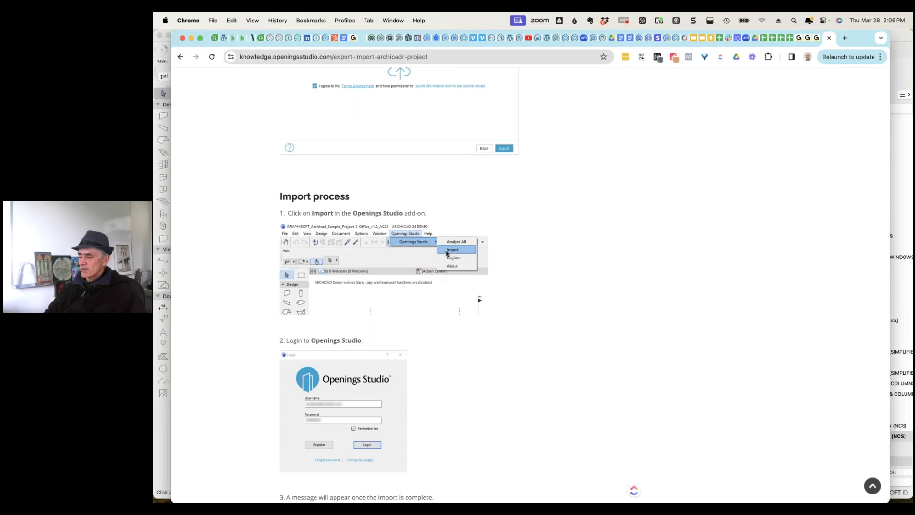
pyautogui.scroll(-5, 446, 252)
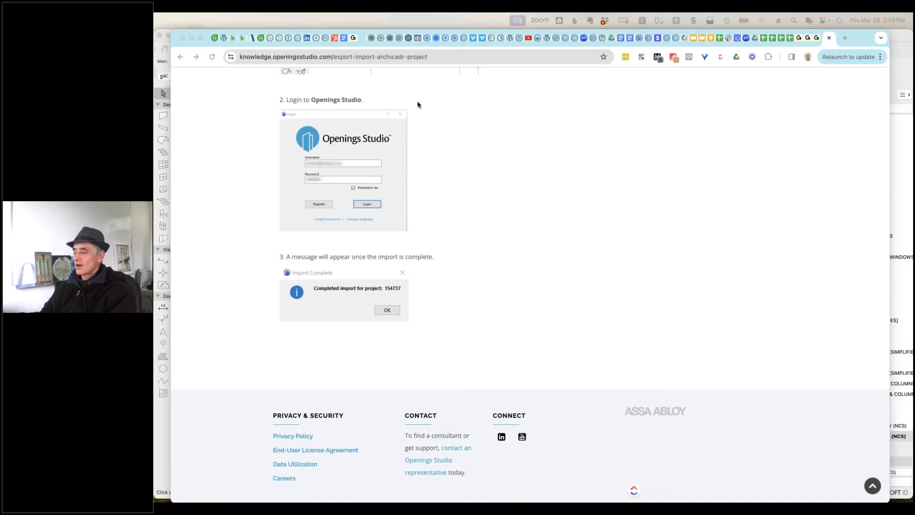
# Bring up the app switcher to head back to the Untitled Archicad project.
pyautogui.press('super+Tab')
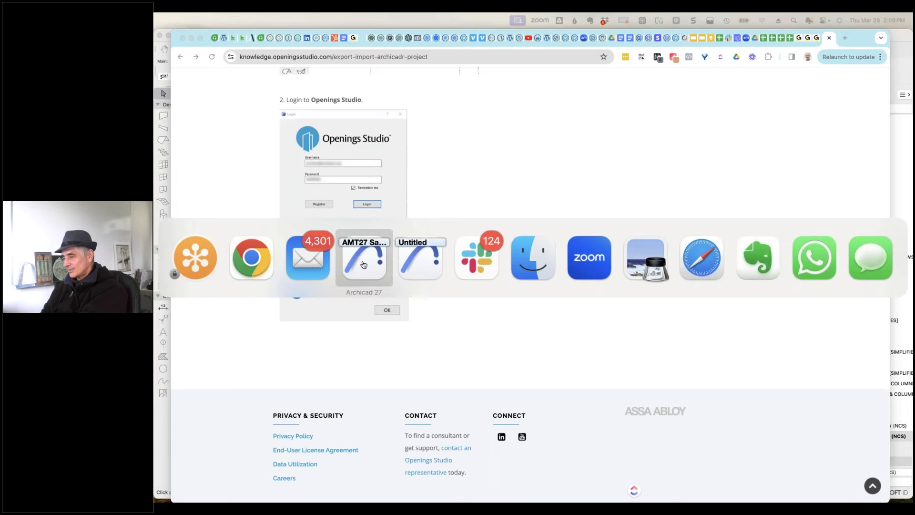
# Return to the Untitled project's First Floor plan and switch from the Zone tool to Morph.
pyautogui.click(419, 264)
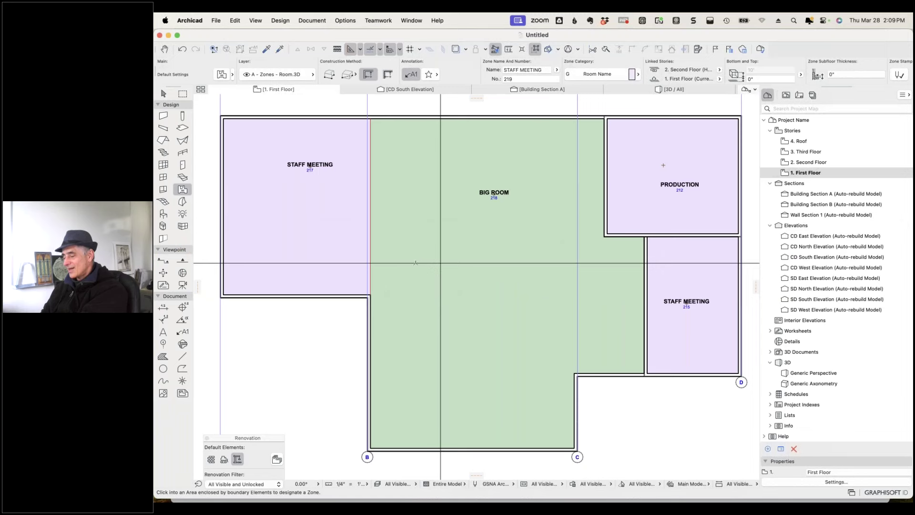
pyautogui.scroll(-5, 416, 263)
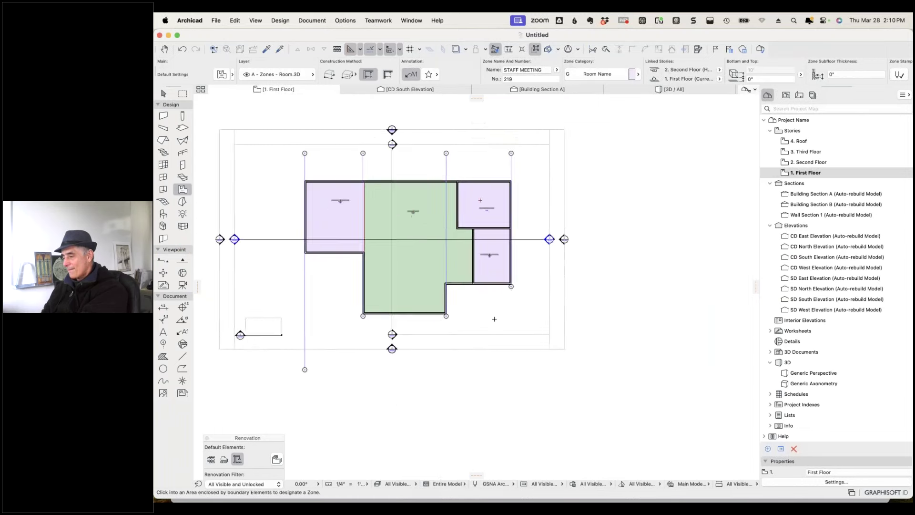
pyautogui.scroll(5, 495, 319)
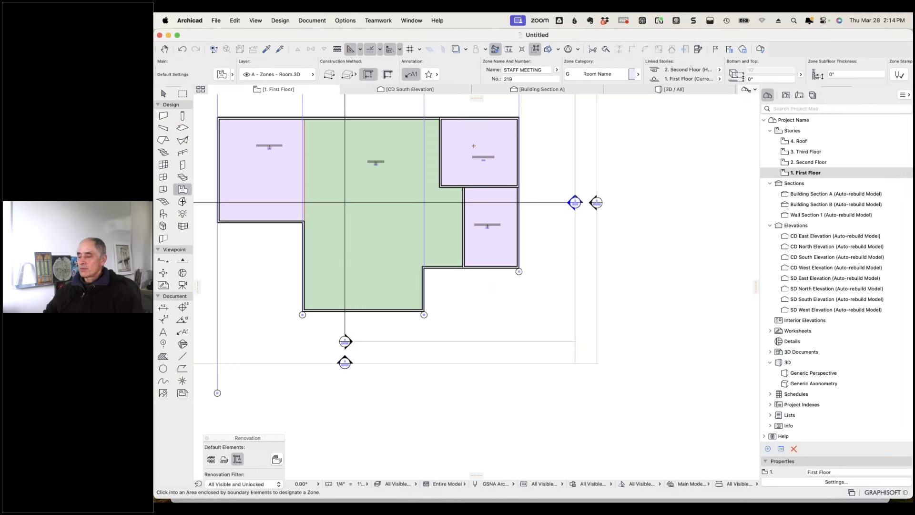
pyautogui.click(182, 201)
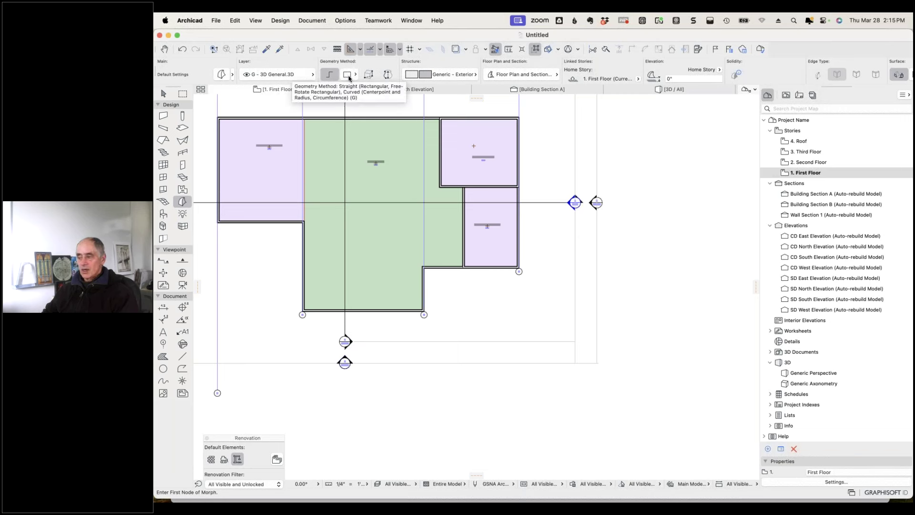
# Draw a short polygon Morph and a small flat rectangle Morph beside the building.
pyautogui.click(351, 77)
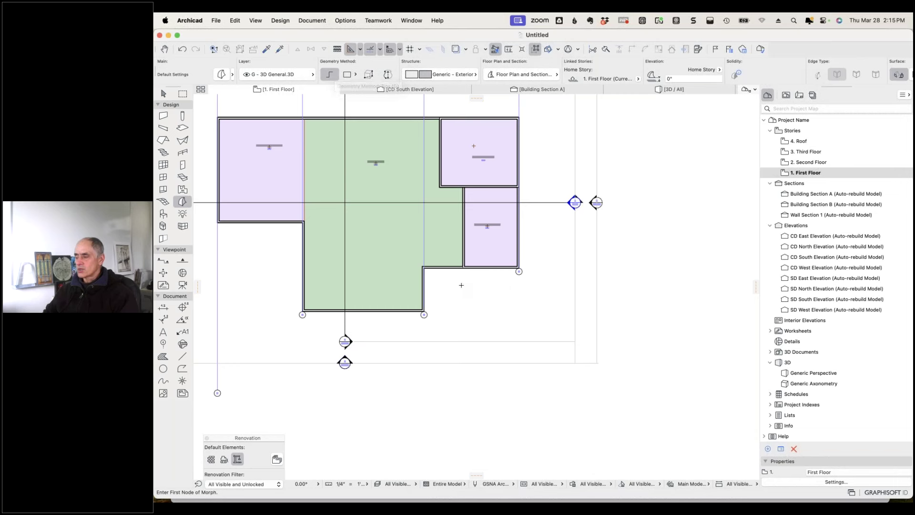
pyautogui.click(491, 283)
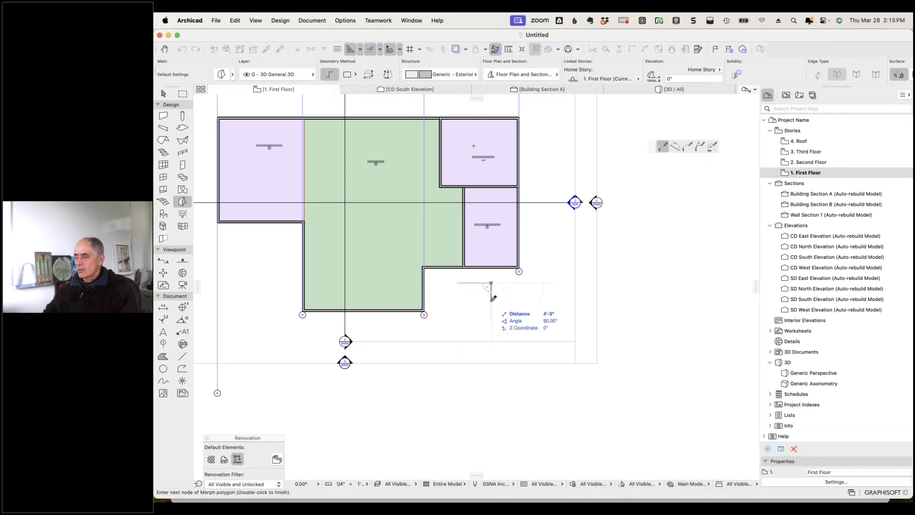
pyautogui.doubleClick(491, 300)
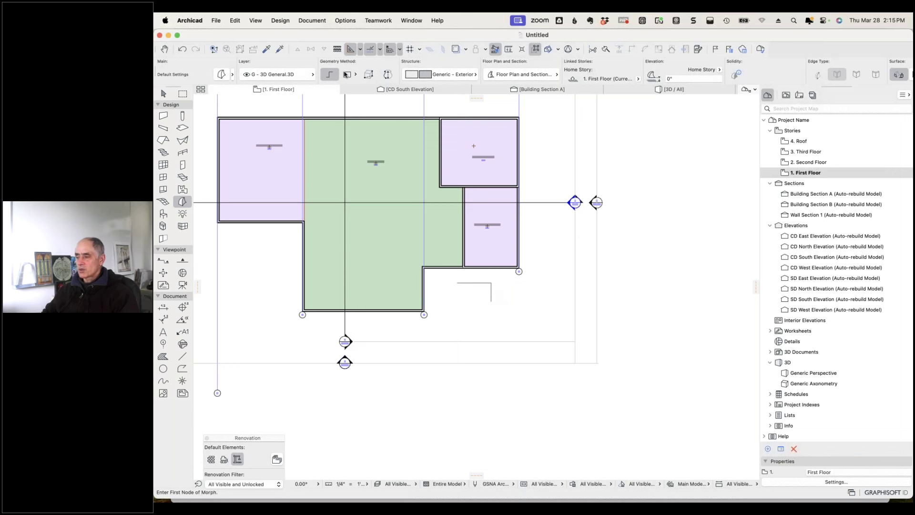
pyautogui.click(346, 74)
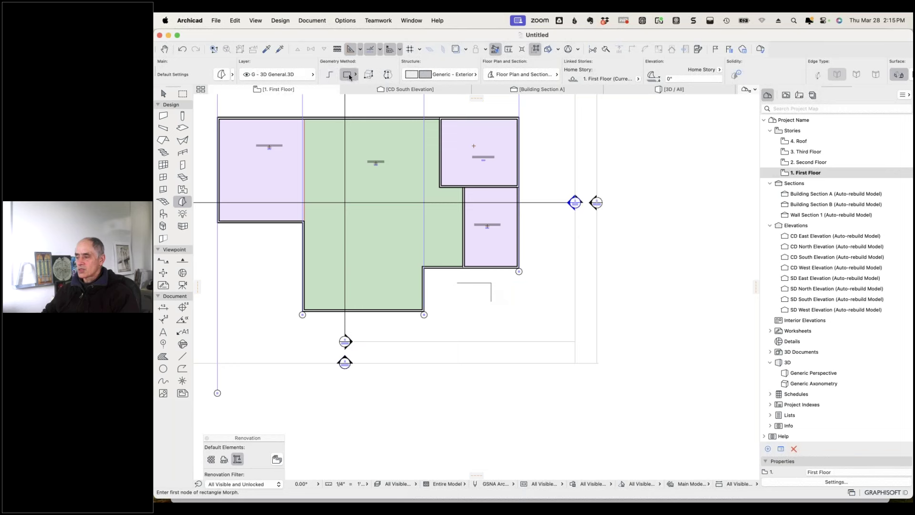
pyautogui.click(505, 288)
pyautogui.click(530, 302)
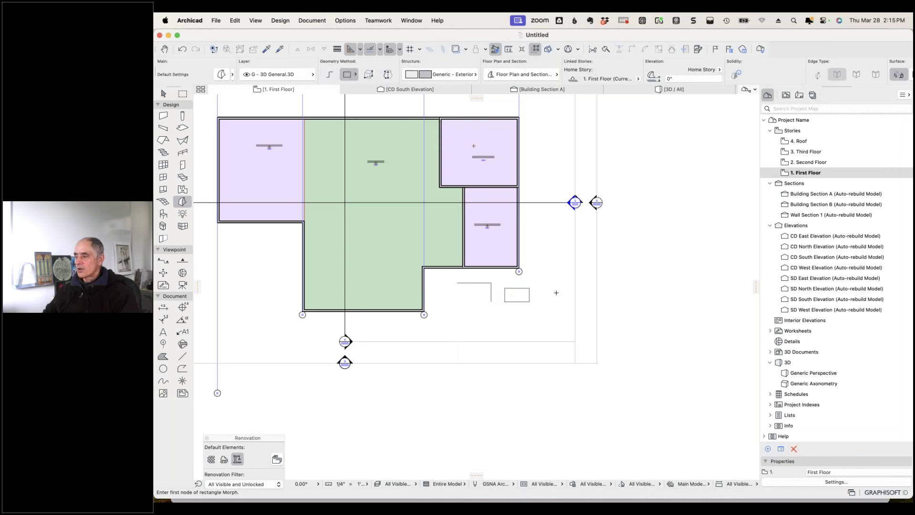
# Check the flat Morphs from an elevated 3D view, then return to the first floor plan.
pyautogui.click(674, 89)
pyautogui.keyDown('shift'); pyautogui.moveTo(608, 318); pyautogui.dragTo(227, 370, button='middle'); pyautogui.keyUp('shift')
pyautogui.scroll(5, 505, 370)
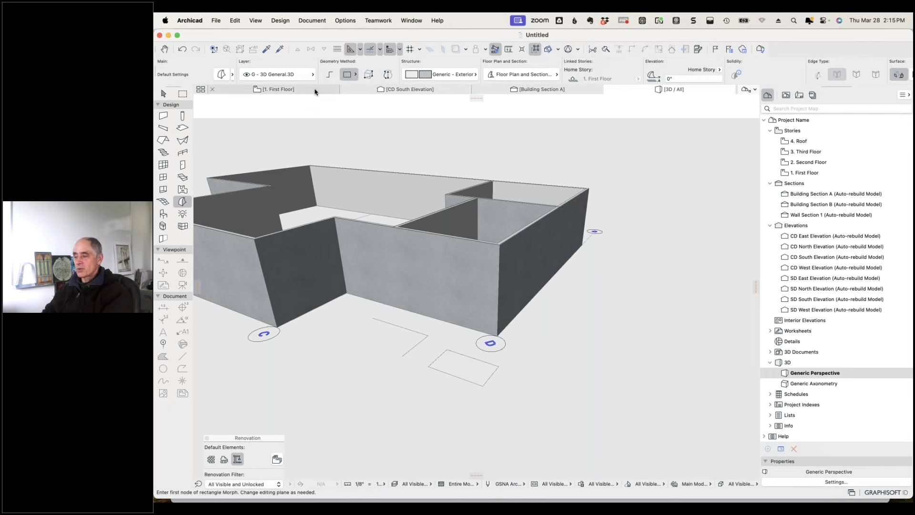
pyautogui.click(298, 90)
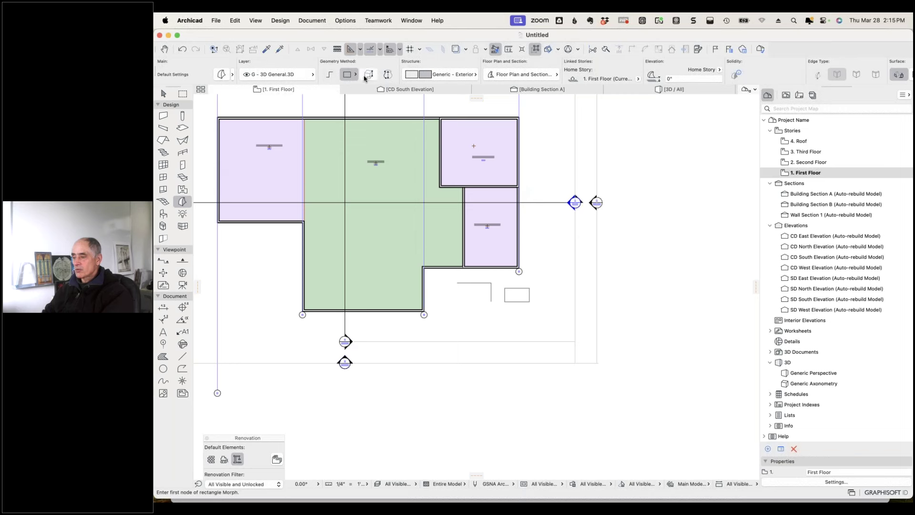
# Draw a rotated-rectangle Morph beside the building extruded 5' high and view it in 3D.
pyautogui.click(369, 75)
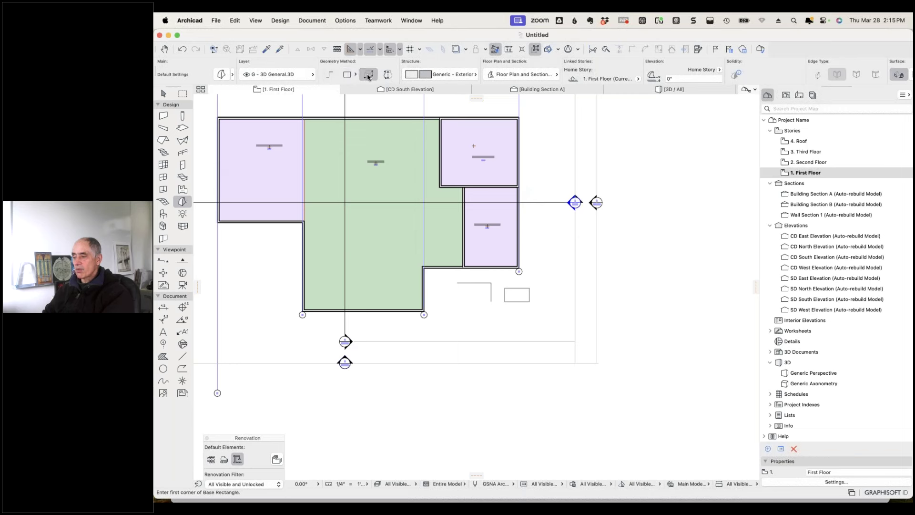
pyautogui.click(539, 318)
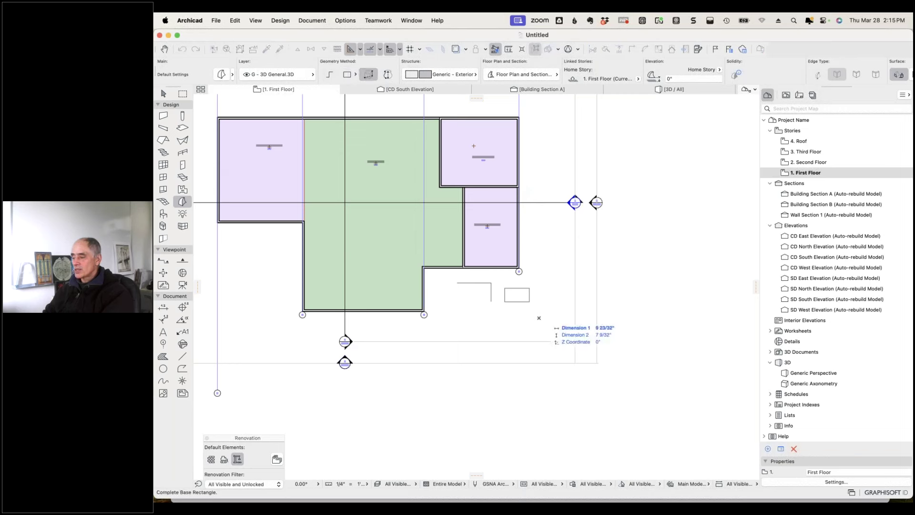
pyautogui.click(560, 277)
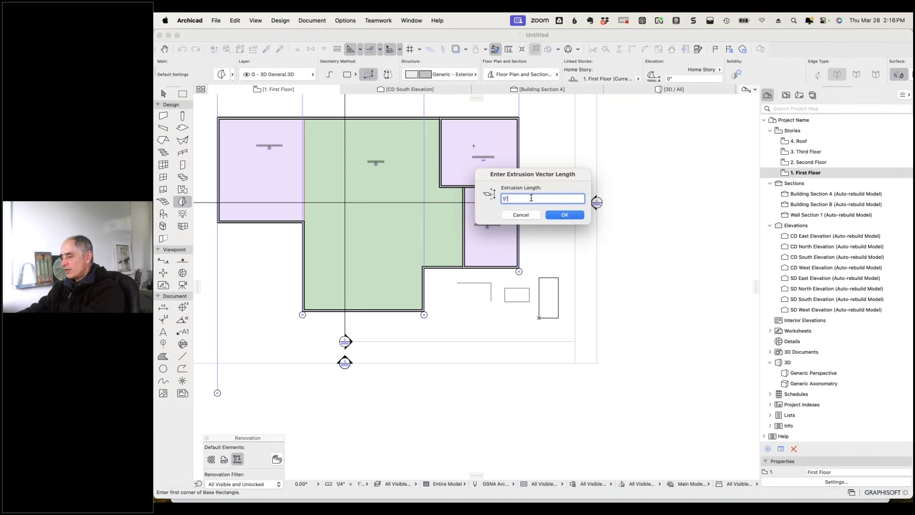
pyautogui.press('BackSpace')
pyautogui.press('Escape')
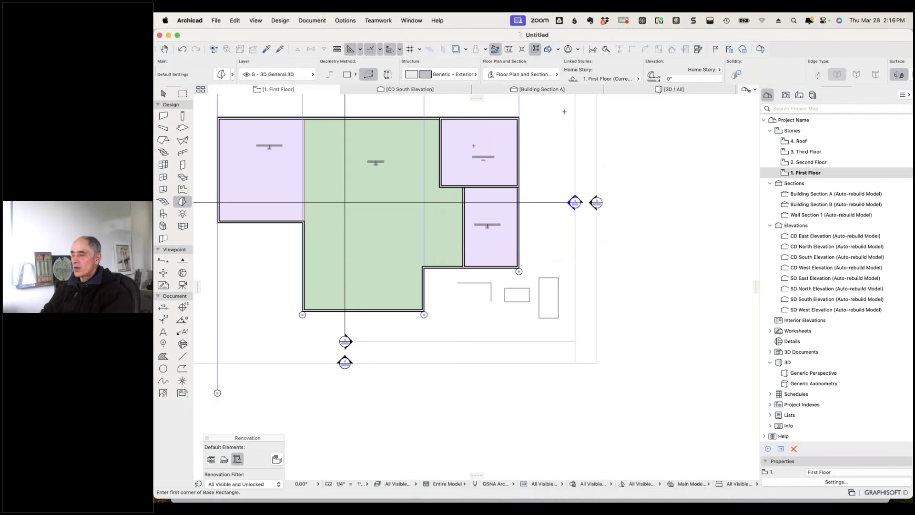
pyautogui.click(680, 92)
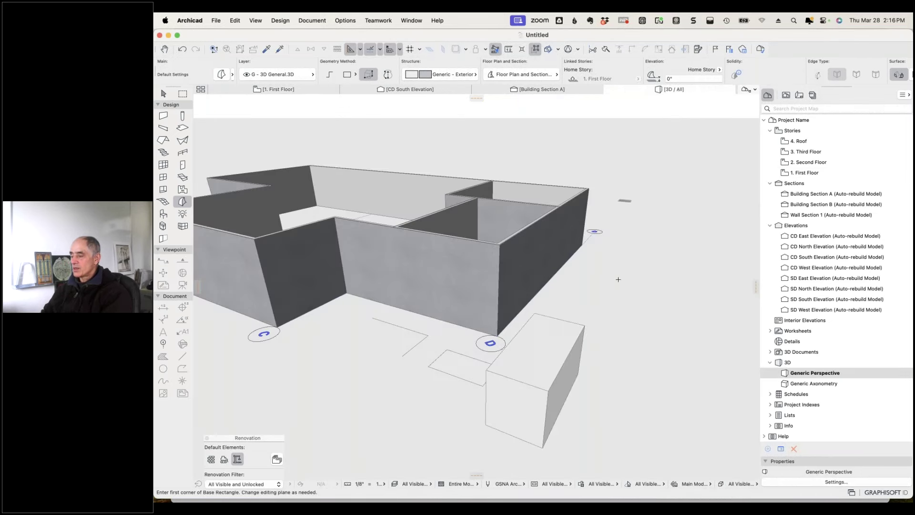
# Extrude the flat rectangle Morph upward into a 10' tall box.
pyautogui.rightClick(571, 422)
pyautogui.click(588, 387)
pyautogui.moveTo(589, 376); pyautogui.dragTo(691, 389)
pyautogui.click(507, 363)
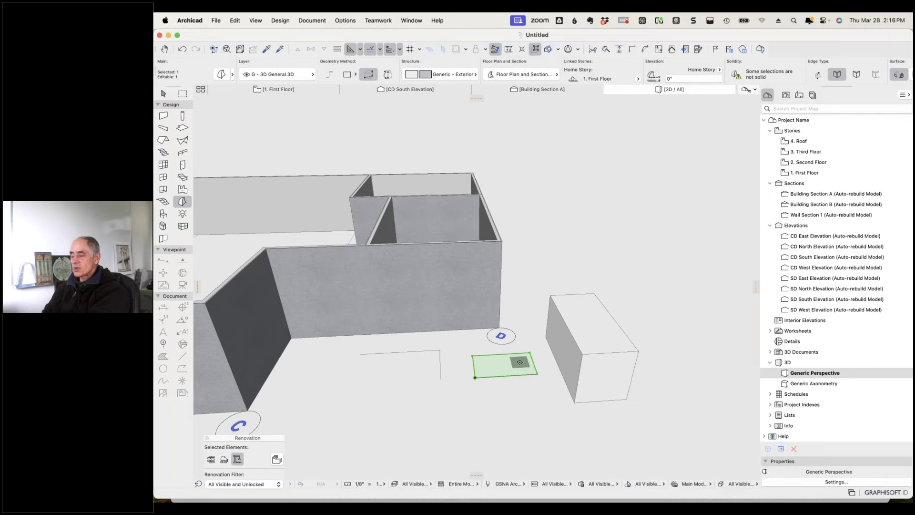
pyautogui.click(520, 362)
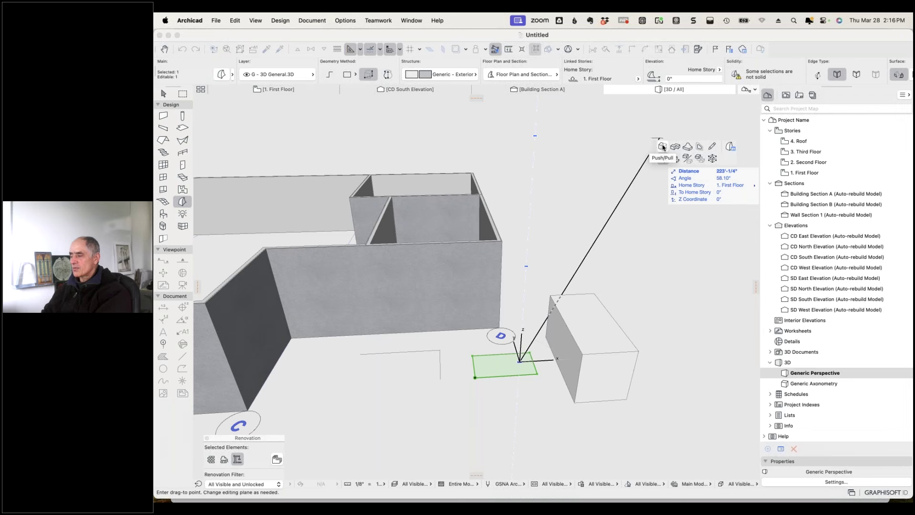
pyautogui.click(662, 147)
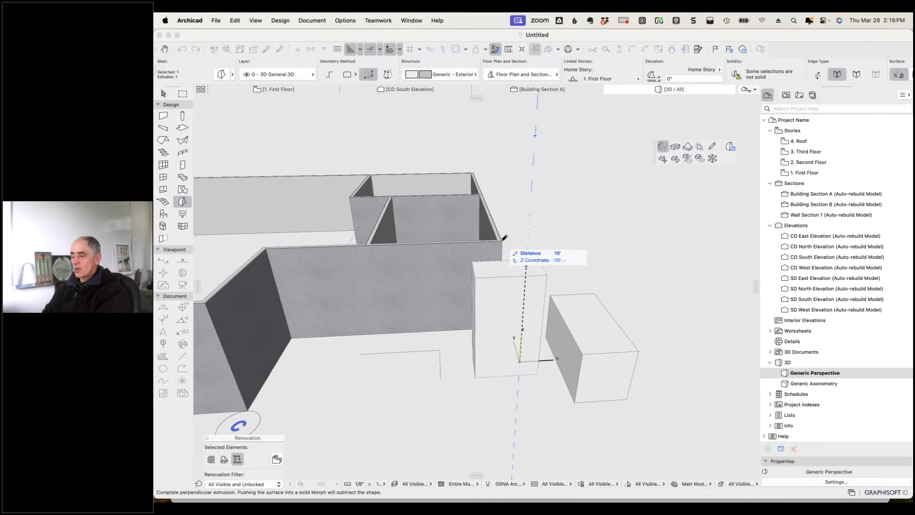
pyautogui.click(504, 238)
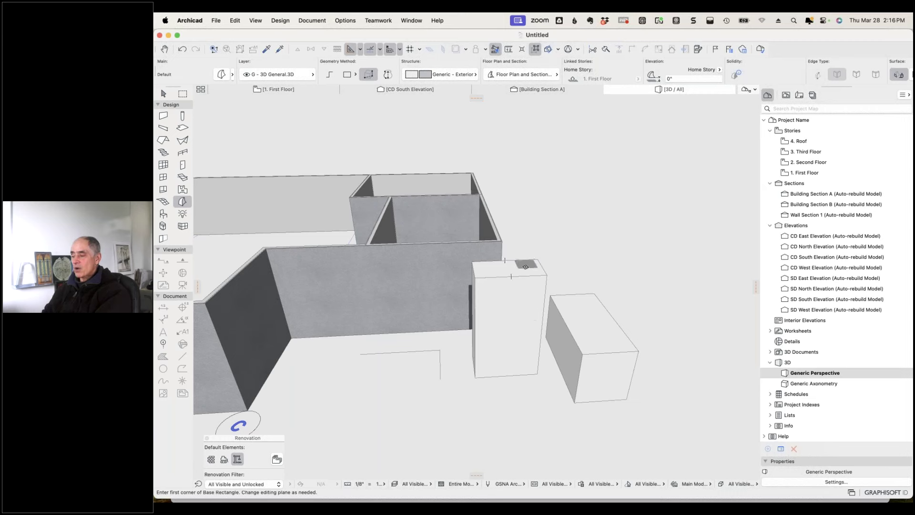
# Push the 10' box's top face down by 5' so it stands 5' high.
pyautogui.press('shift')
pyautogui.keyDown('shift'); pyautogui.click(505, 261); pyautogui.keyUp('shift')
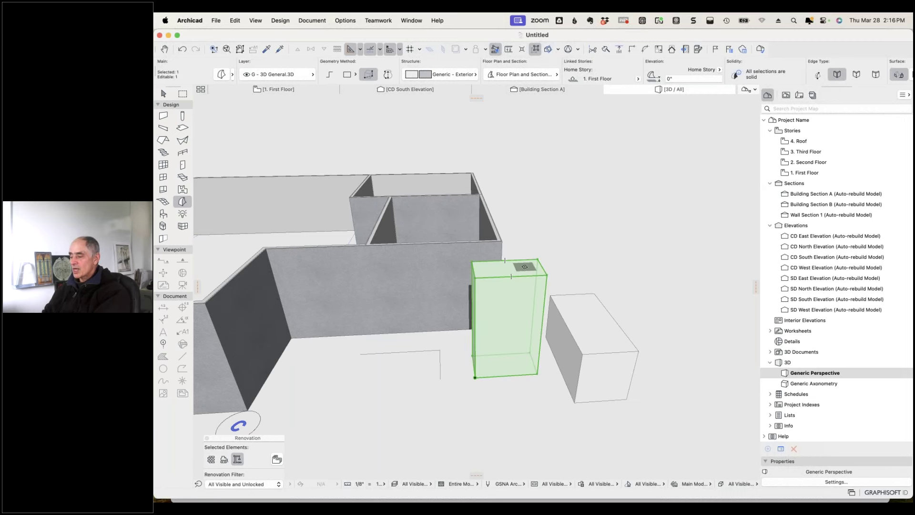
pyautogui.click(525, 265)
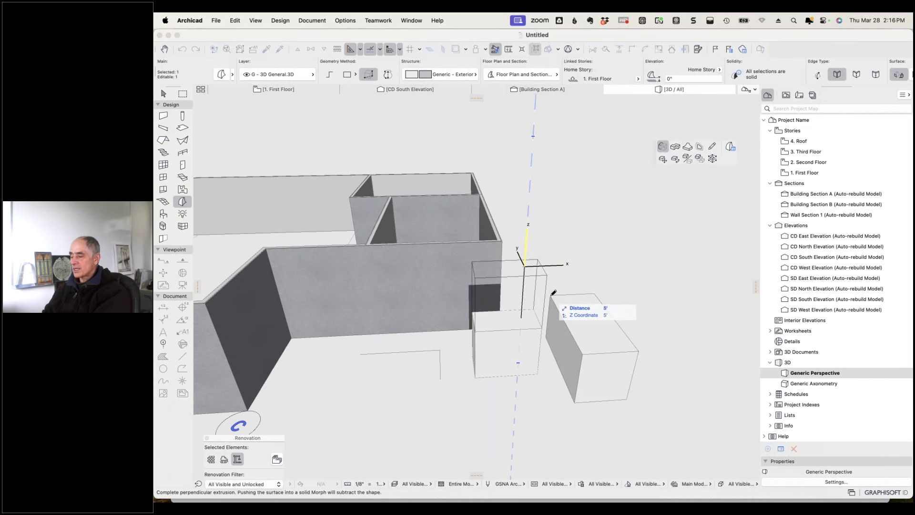
pyautogui.press('Escape')
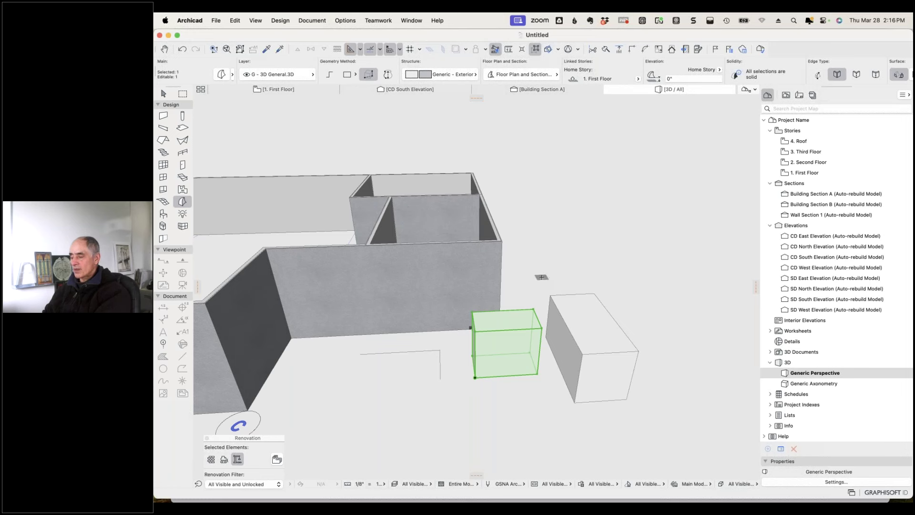
pyautogui.press('shift')
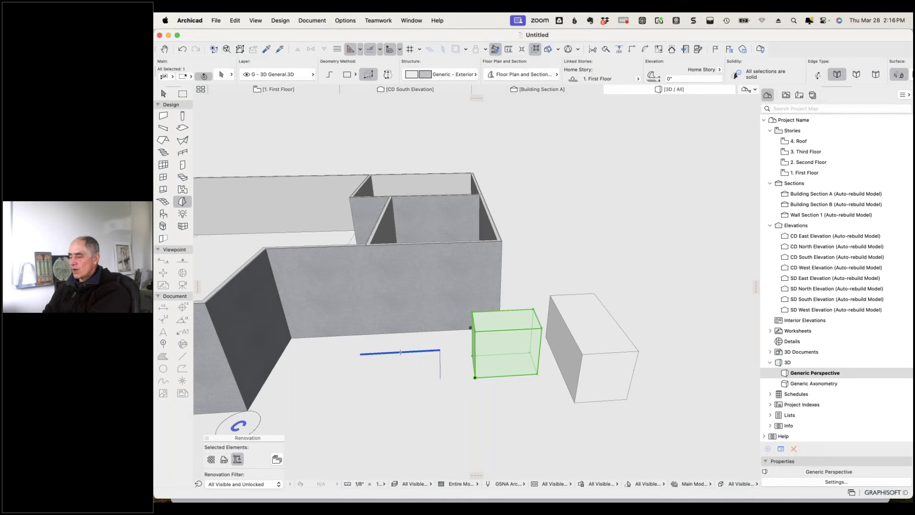
# Clear the selection and select the Morph box near the wall.
pyautogui.keyDown('shift'); pyautogui.moveTo(420, 354); pyautogui.dragTo(524, 377, button='middle'); pyautogui.keyUp('shift')
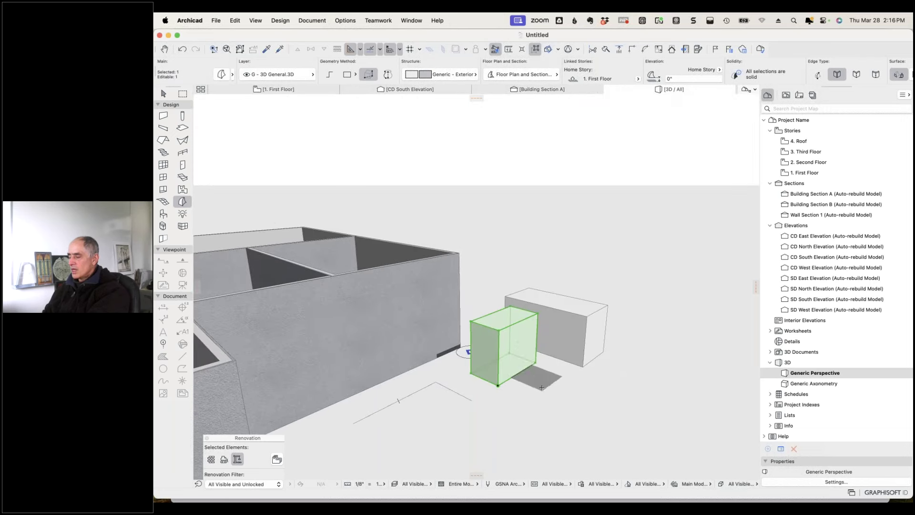
pyautogui.press('Escape')
pyautogui.scroll(10, 525, 375)
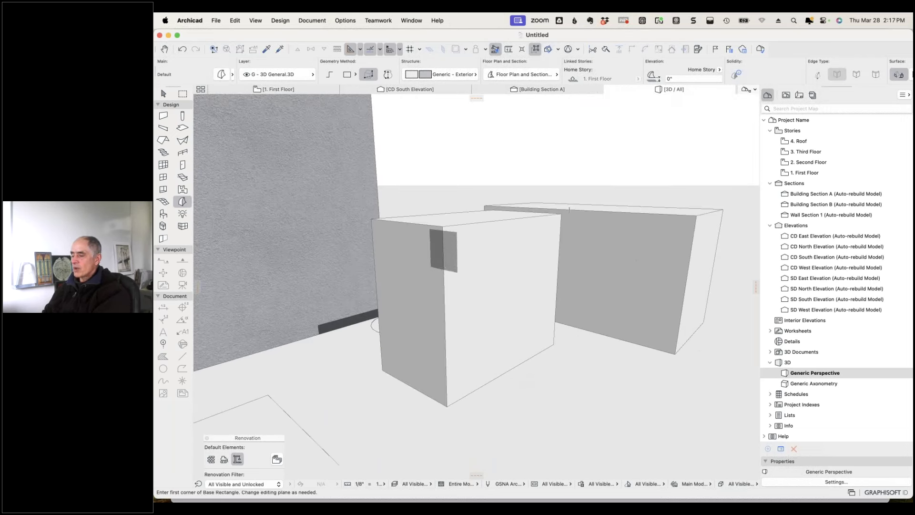
pyautogui.press('shift')
pyautogui.click(461, 282)
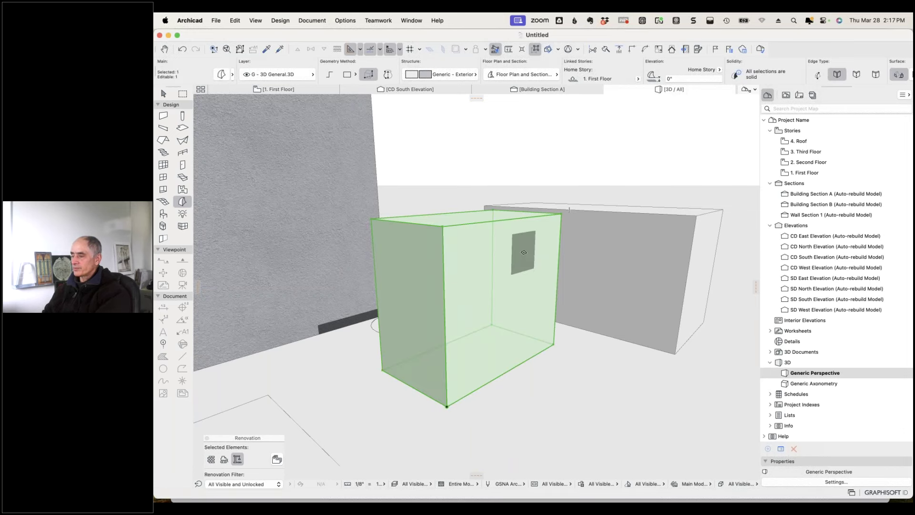
# Draw a custom polygon outline on the box's upper front corner face.
pyautogui.click(330, 75)
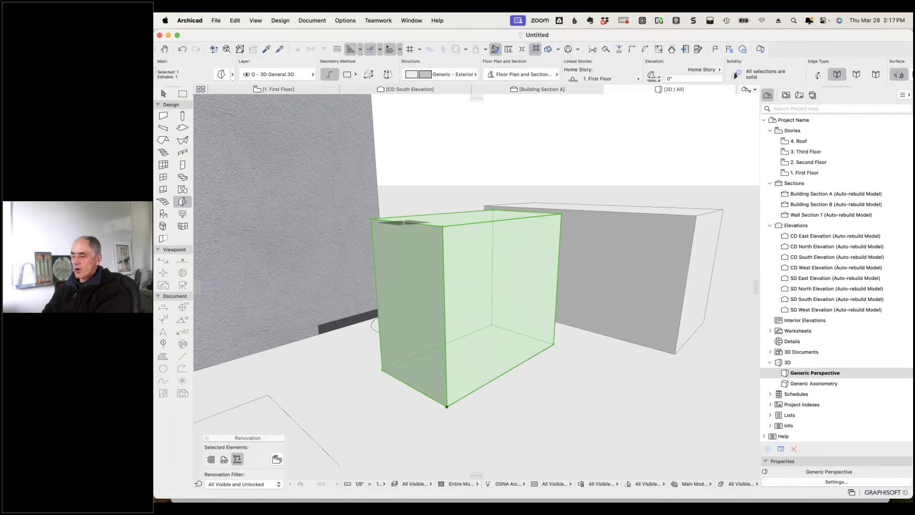
pyautogui.click(403, 221)
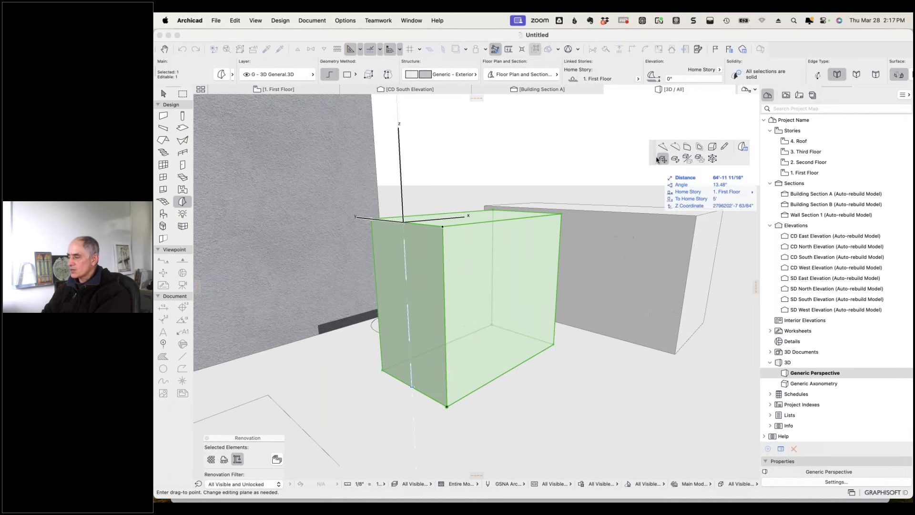
pyautogui.click(725, 148)
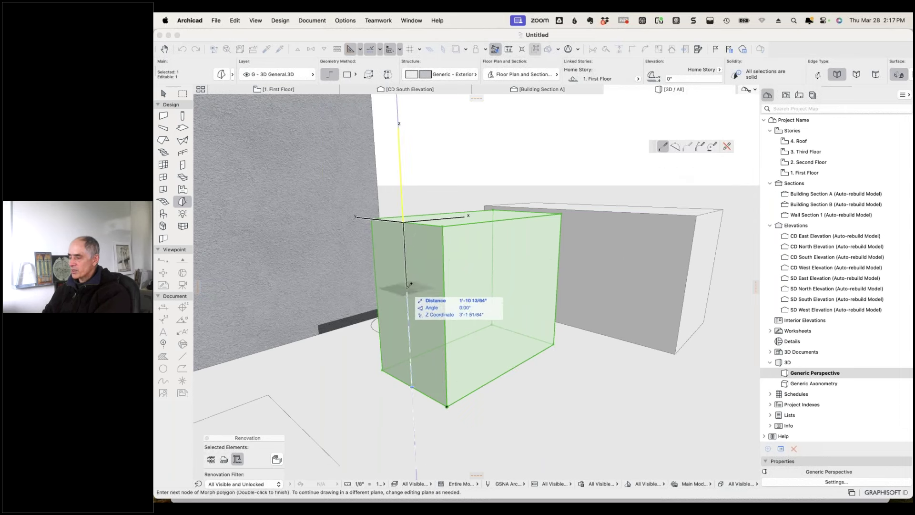
pyautogui.click(408, 286)
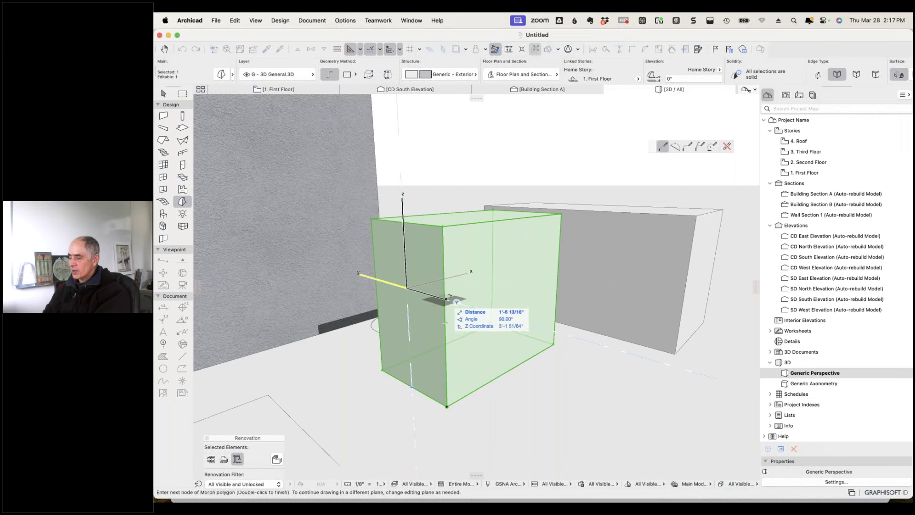
pyautogui.doubleClick(446, 301)
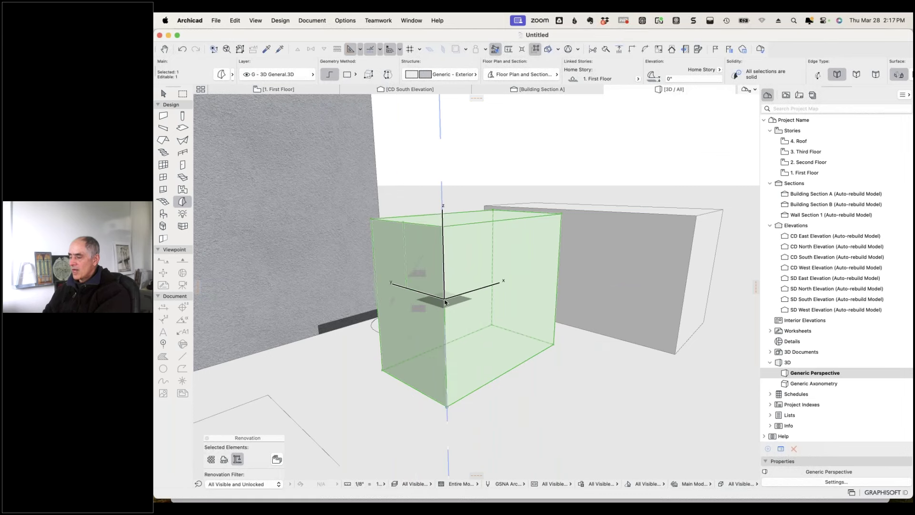
pyautogui.click(445, 299)
pyautogui.click(504, 420)
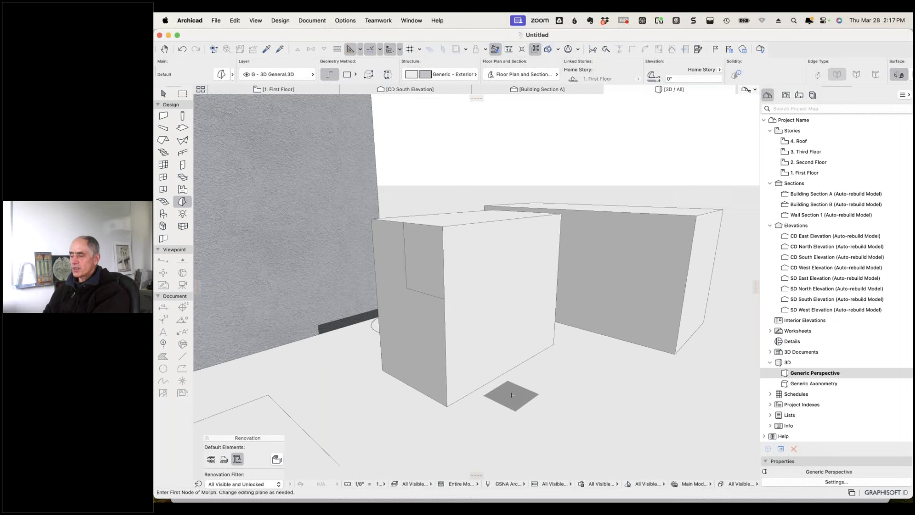
# Push the outlined face inward to carve a rectangular notch into the box's top.
pyautogui.keyDown('shift'); pyautogui.moveTo(531, 398); pyautogui.dragTo(554, 425, button='middle'); pyautogui.keyUp('shift')
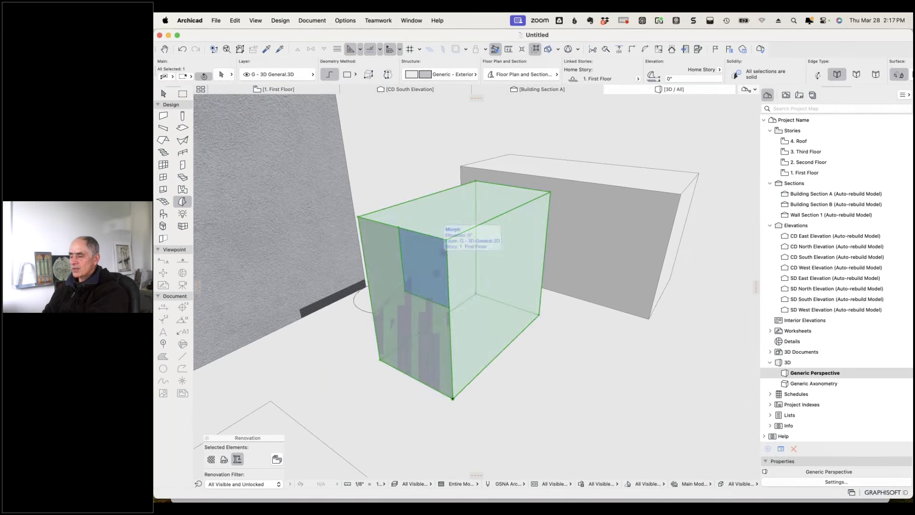
pyautogui.click(426, 262)
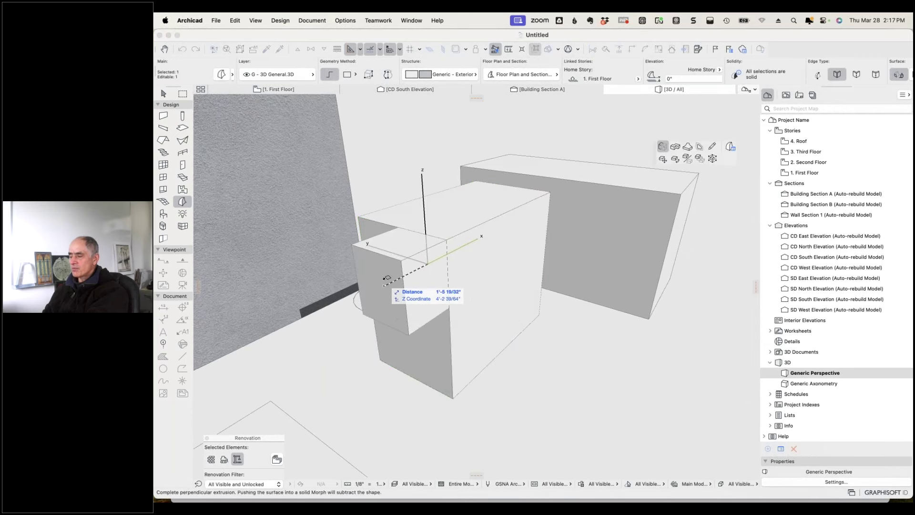
pyautogui.click(385, 286)
pyautogui.keyDown('shift'); pyautogui.moveTo(511, 399); pyautogui.dragTo(539, 389, button='middle'); pyautogui.keyUp('shift')
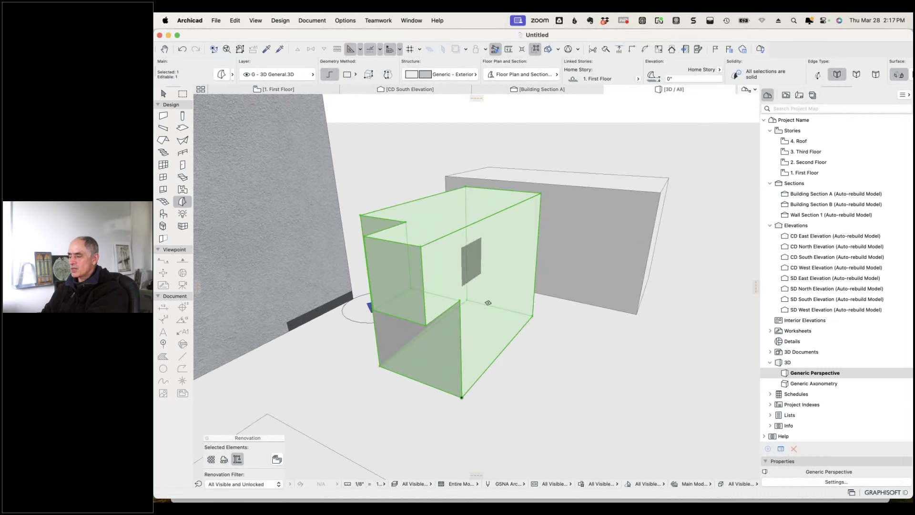
pyautogui.keyDown('shift'); pyautogui.moveTo(454, 420); pyautogui.dragTo(423, 429, button='middle'); pyautogui.keyUp('shift')
pyautogui.click(385, 307)
pyautogui.click(398, 296)
pyautogui.press('Escape')
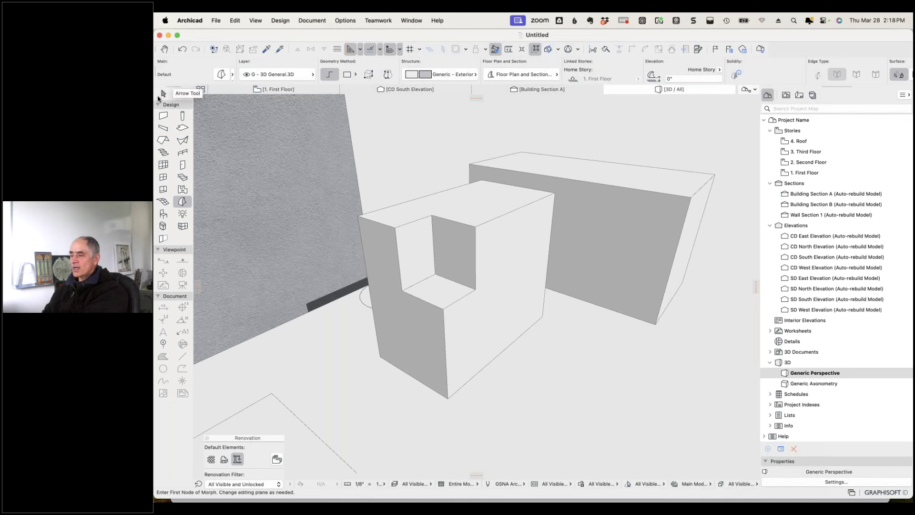
pyautogui.click(162, 95)
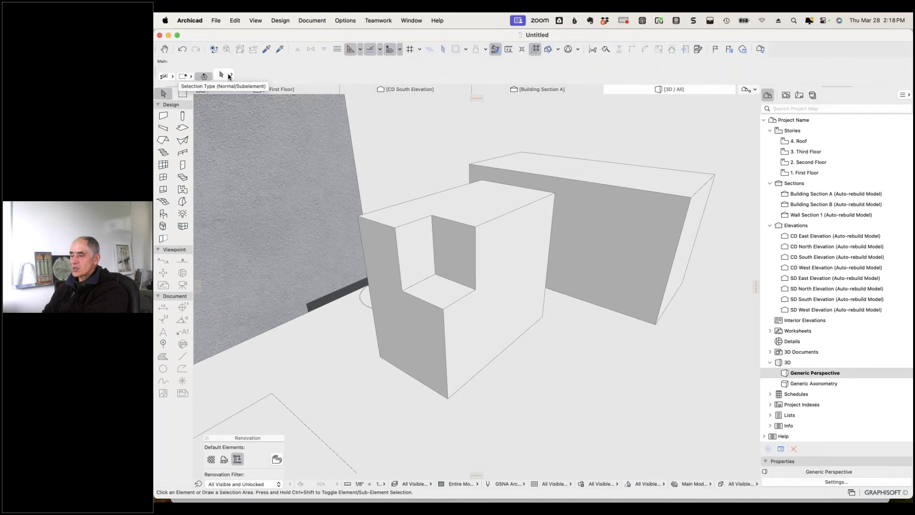
pyautogui.click(229, 75)
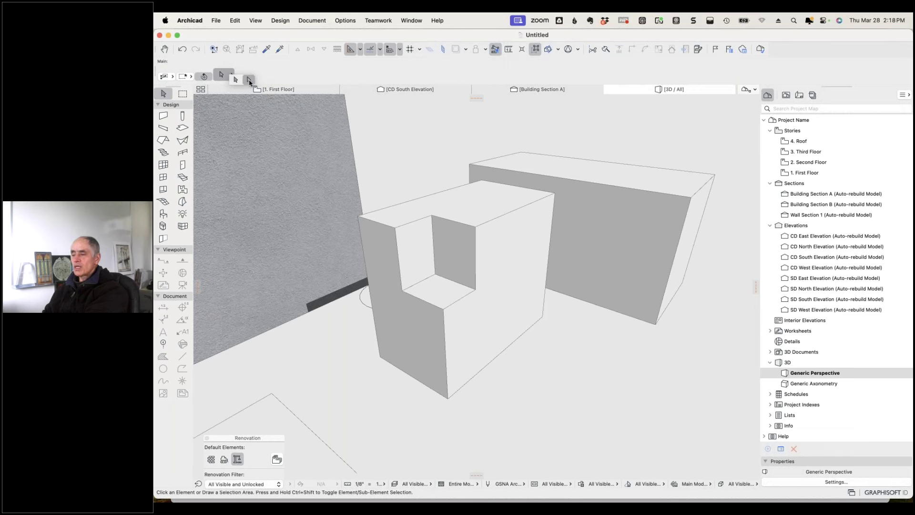
# Switch to Subelement selection and select the notched Morph's top edge.
pyautogui.click(249, 80)
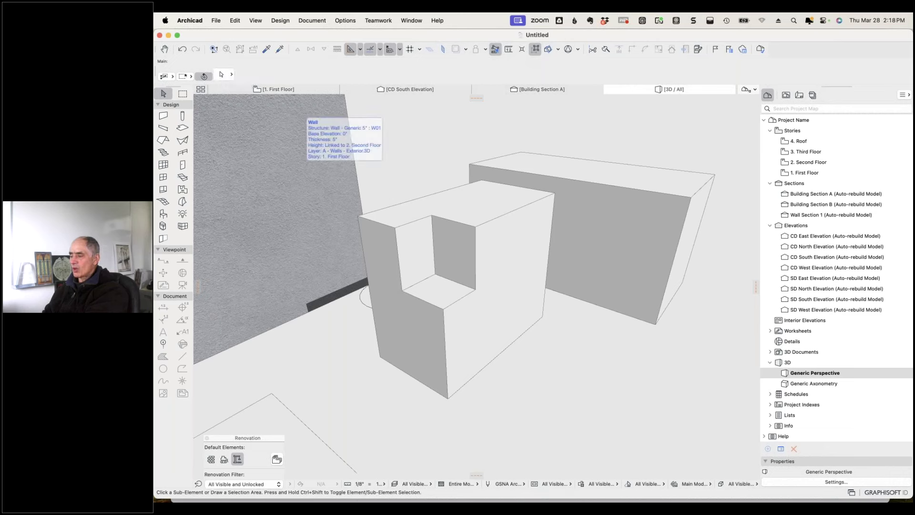
pyautogui.click(305, 115)
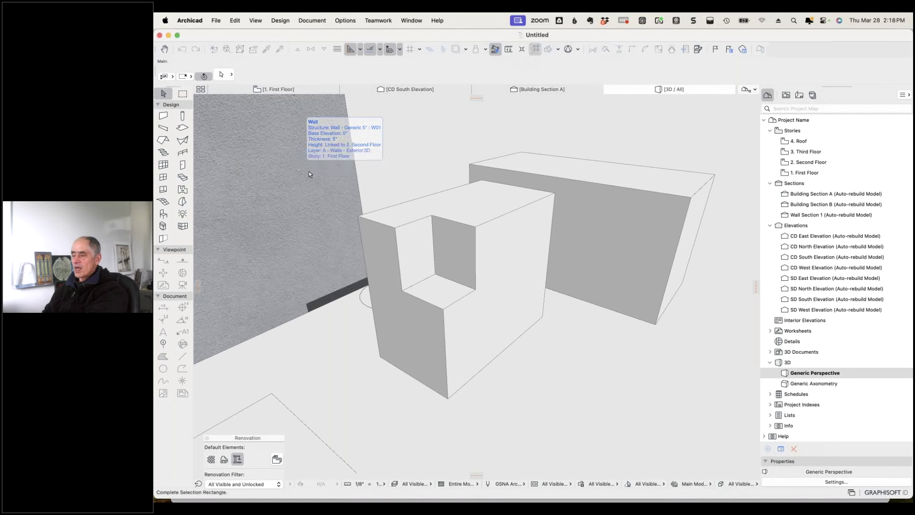
pyautogui.click(506, 214)
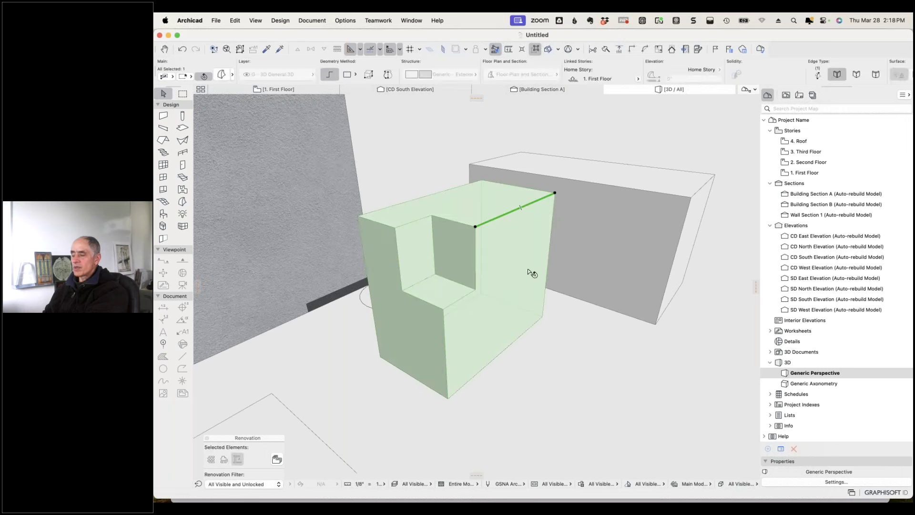
pyautogui.click(501, 217)
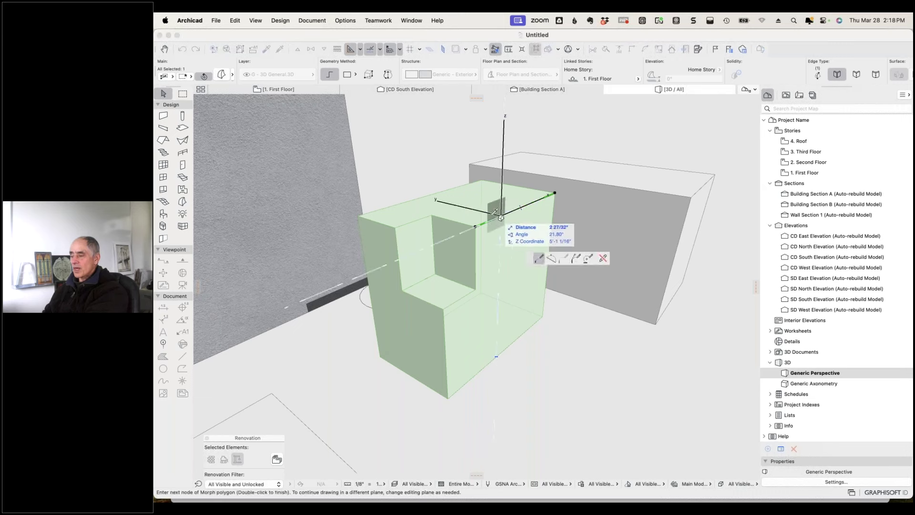
pyautogui.doubleClick(554, 193)
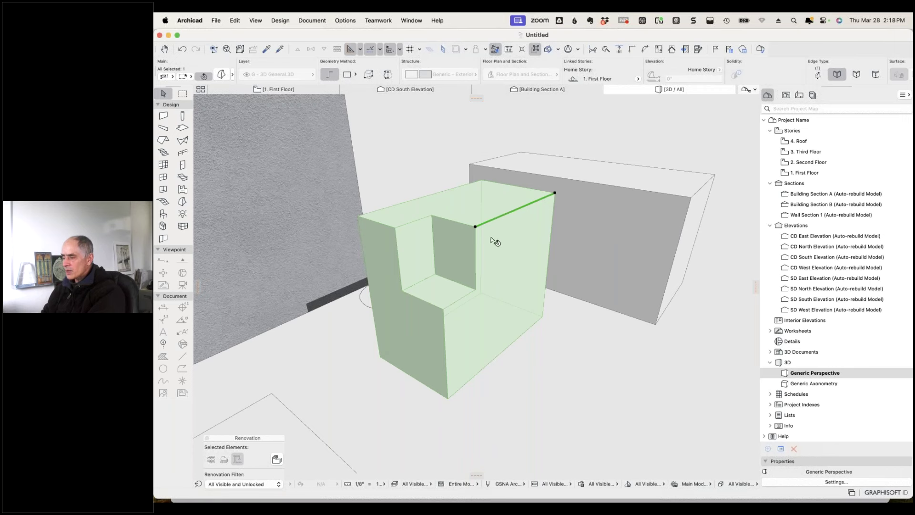
pyautogui.click(501, 216)
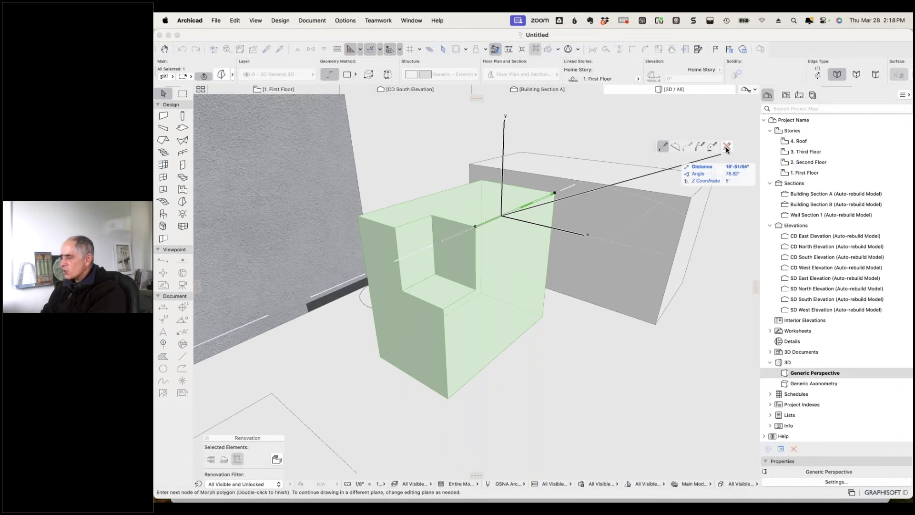
pyautogui.click(727, 148)
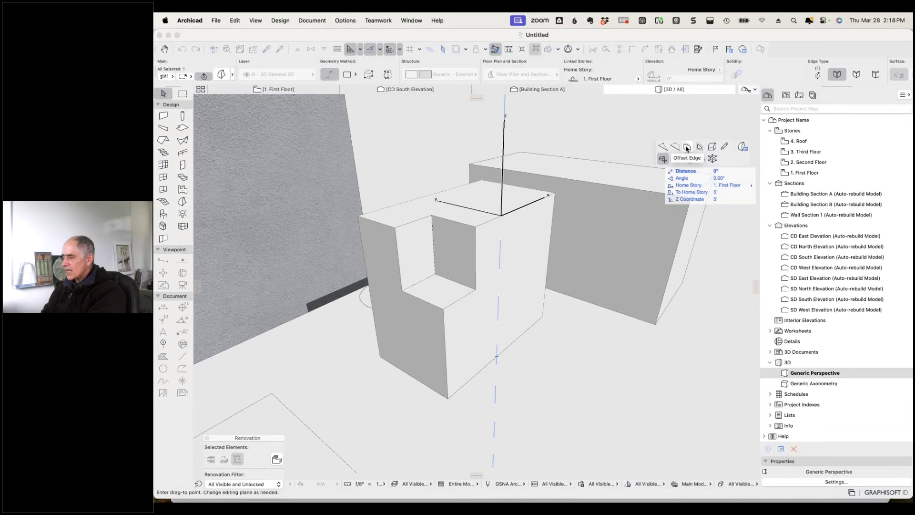
# Offset the selected top edge down to notch level, sloping the top face.
pyautogui.click(687, 148)
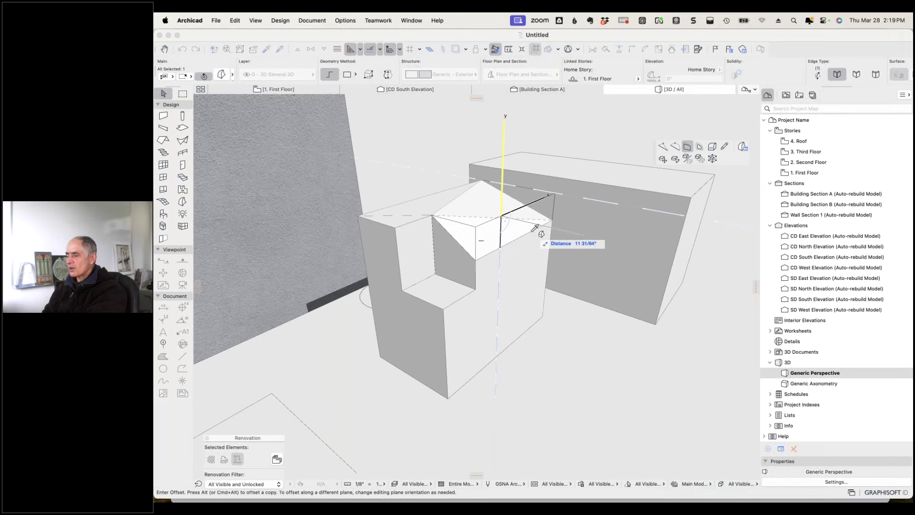
pyautogui.click(531, 233)
pyautogui.keyDown('shift'); pyautogui.moveTo(559, 394); pyautogui.dragTo(511, 395, button='middle'); pyautogui.keyUp('shift')
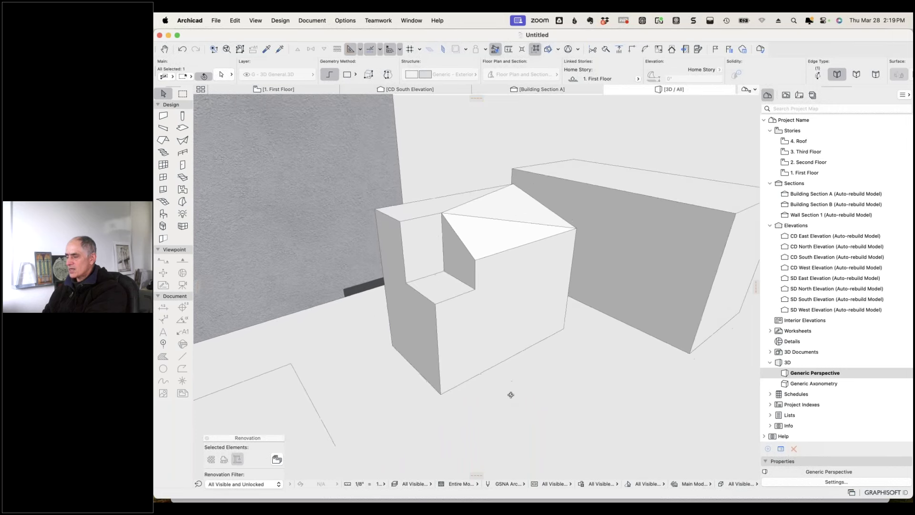
pyautogui.click(439, 217)
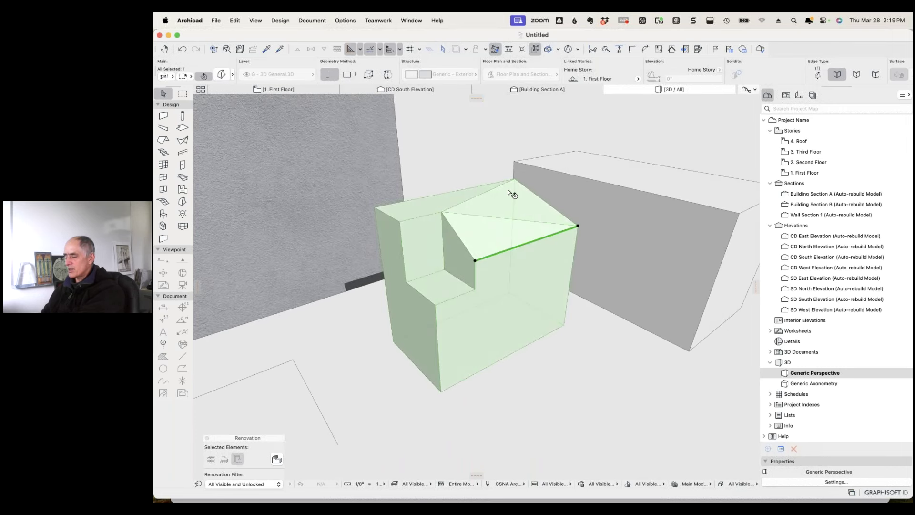
# Undo the sloped top and reselect the Morph box from above.
pyautogui.press('super+z')
pyautogui.keyDown('shift'); pyautogui.moveTo(458, 186); pyautogui.dragTo(451, 216, button='middle'); pyautogui.keyUp('shift')
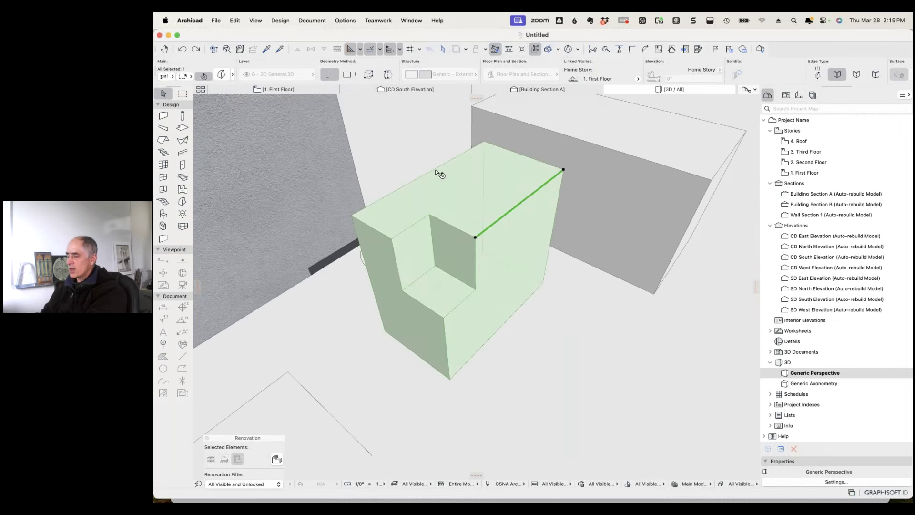
pyautogui.click(427, 152)
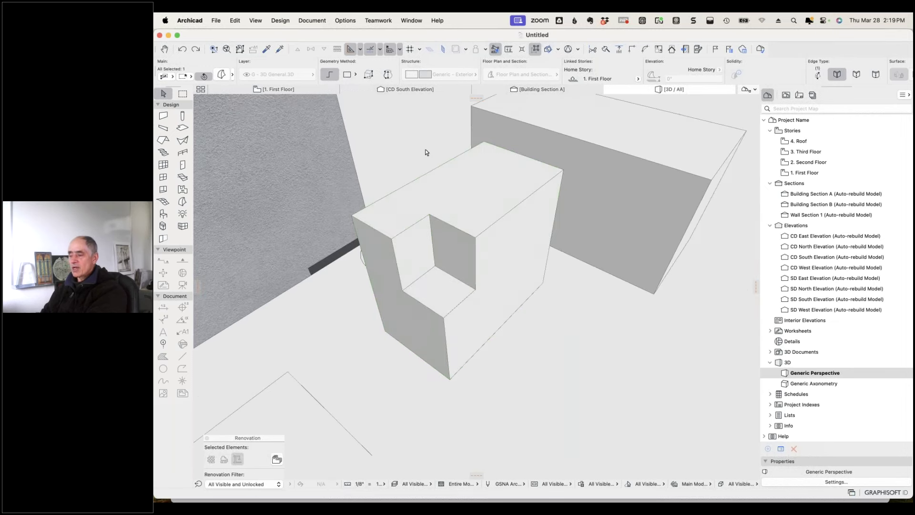
pyautogui.click(483, 208)
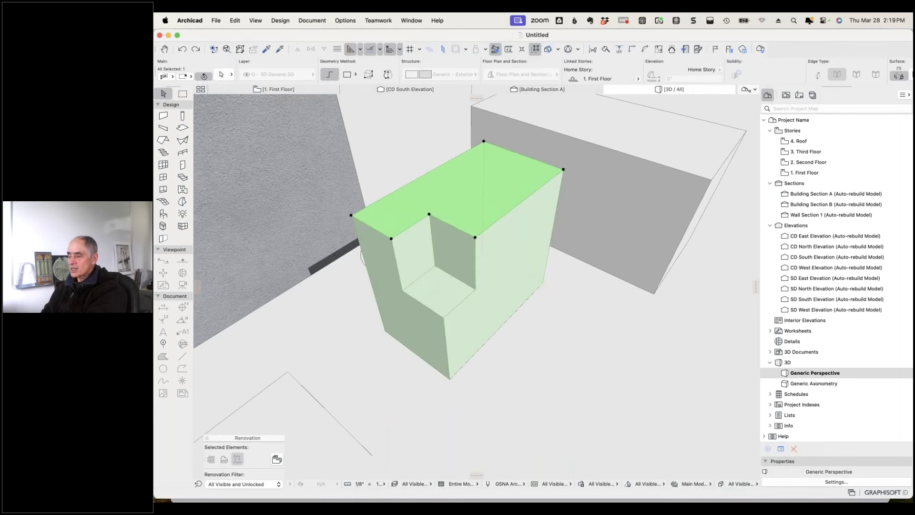
pyautogui.click(430, 216)
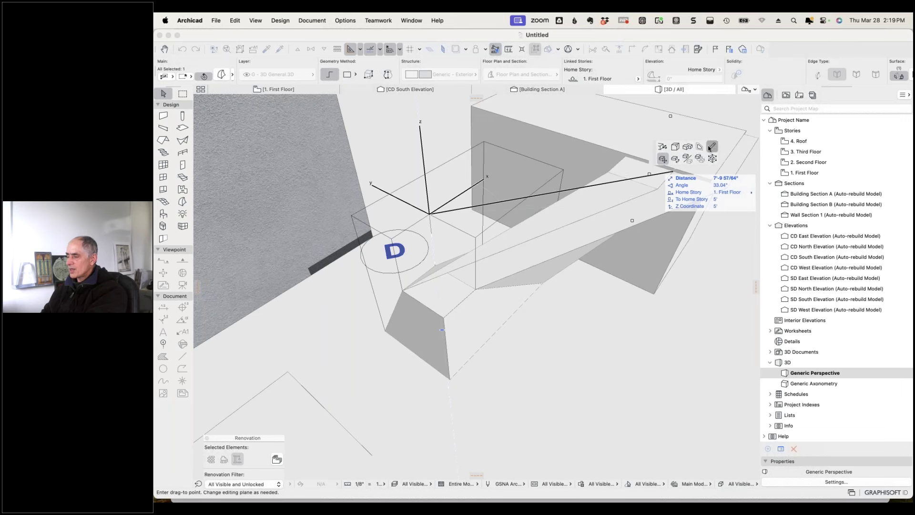
# Add a polygon edge on the top face from the notch corner to the back corner.
pyautogui.click(712, 147)
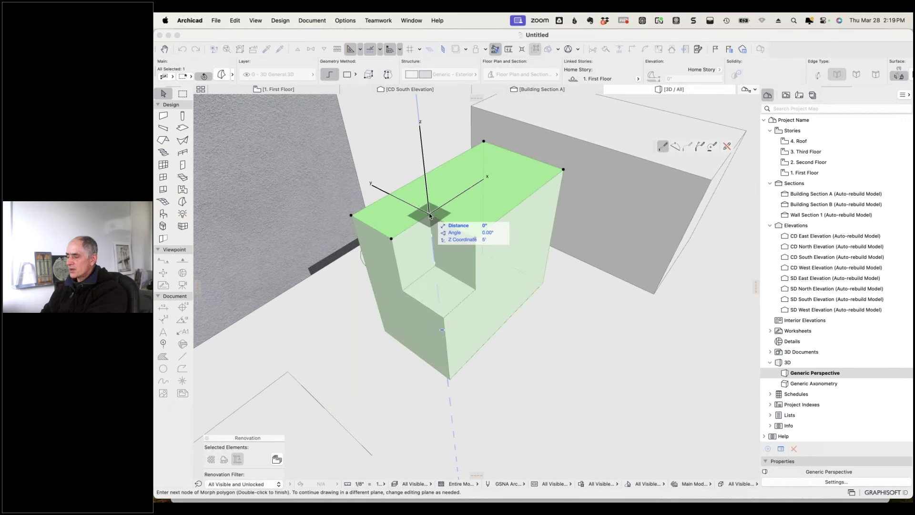
pyautogui.doubleClick(430, 215)
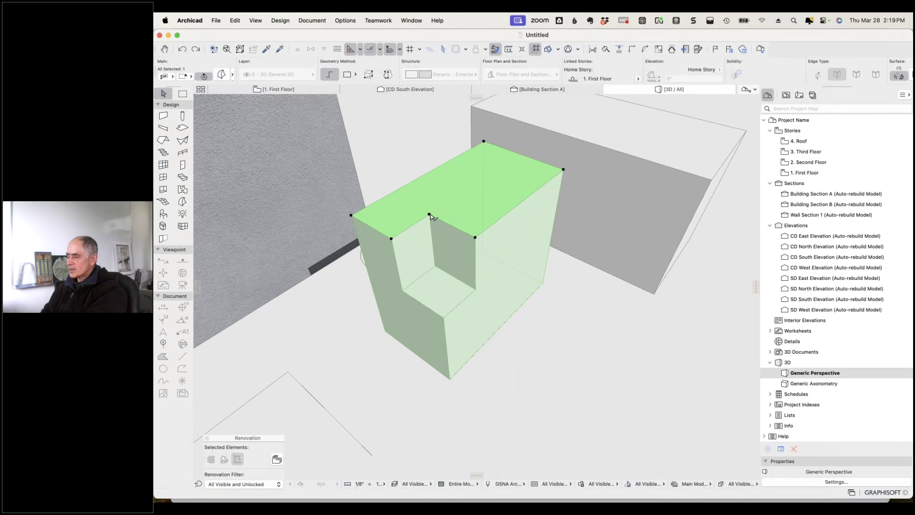
pyautogui.click(430, 214)
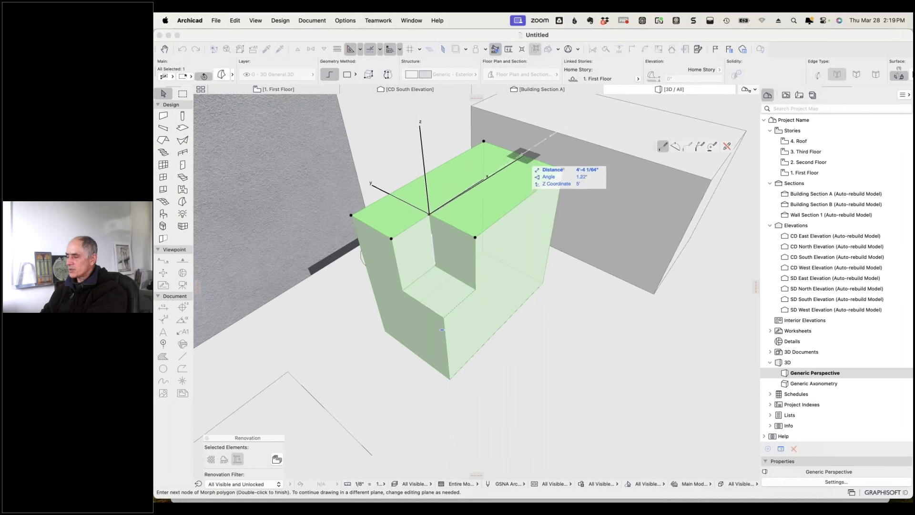
pyautogui.click(522, 155)
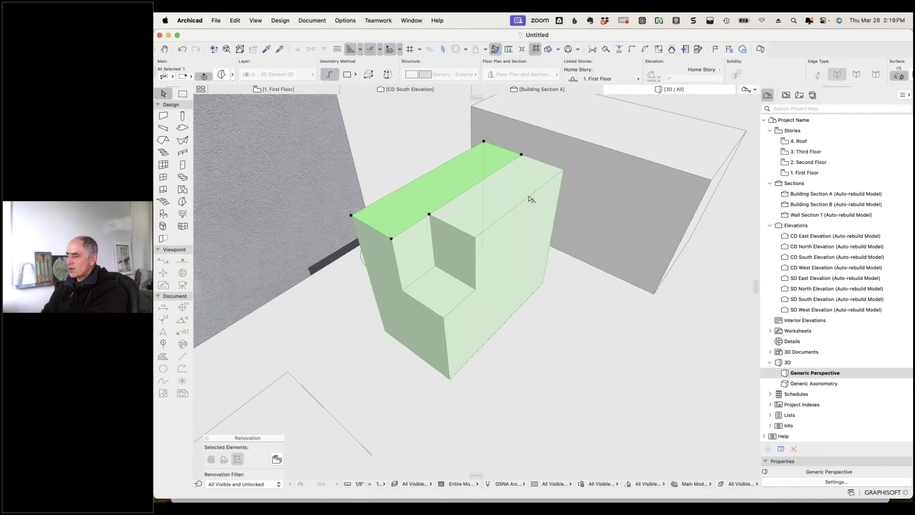
pyautogui.click(527, 197)
pyautogui.click(519, 209)
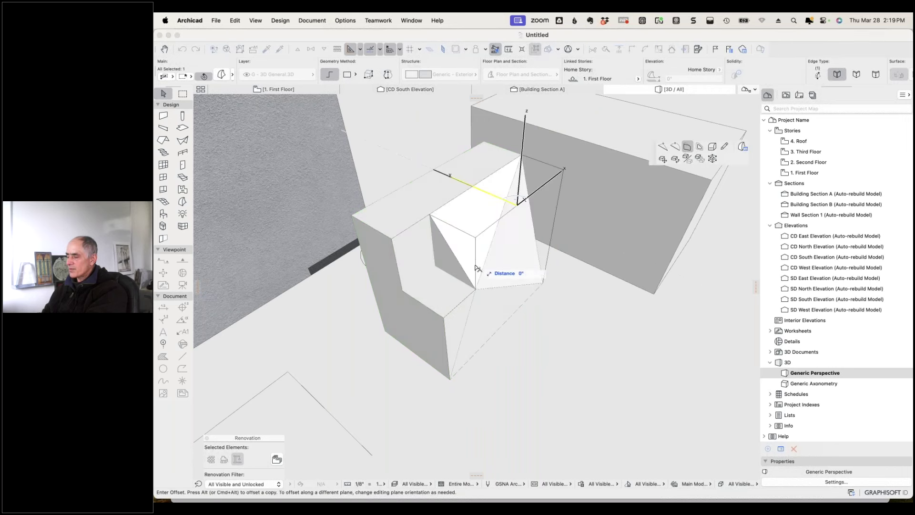
pyautogui.keyDown('shift'); pyautogui.moveTo(513, 225); pyautogui.dragTo(481, 255, button='middle'); pyautogui.keyUp('shift')
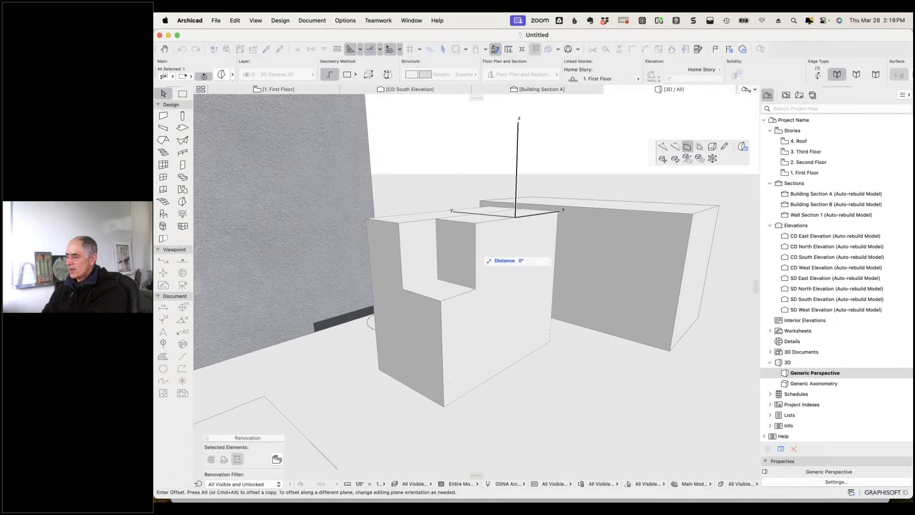
pyautogui.press('Escape')
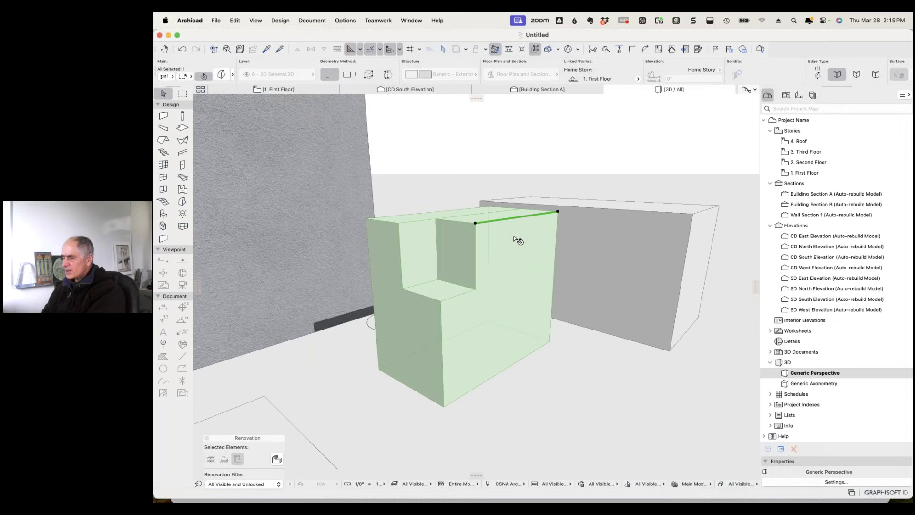
# Push/Pull the divided top's back part down the z axis to notch height, slanting it.
pyautogui.keyDown('shift'); pyautogui.moveTo(517, 240); pyautogui.dragTo(551, 254, button='middle'); pyautogui.keyUp('shift')
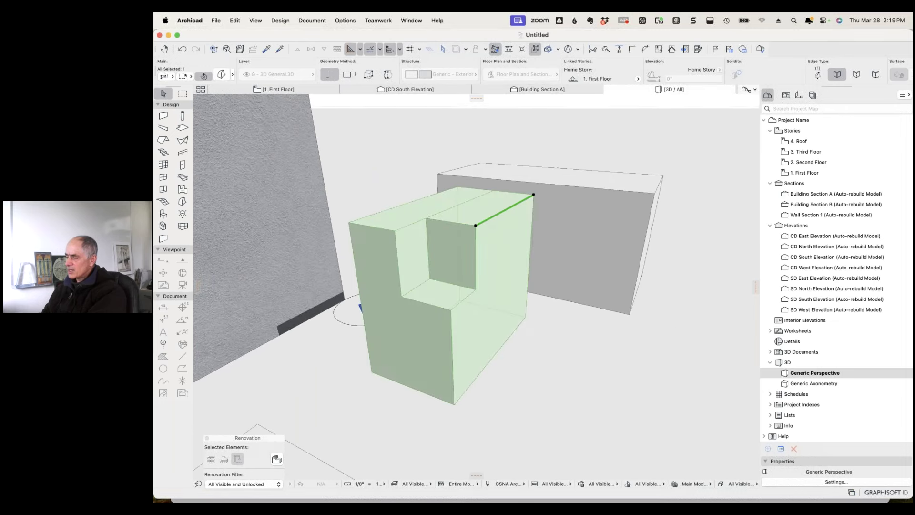
pyautogui.click(476, 226)
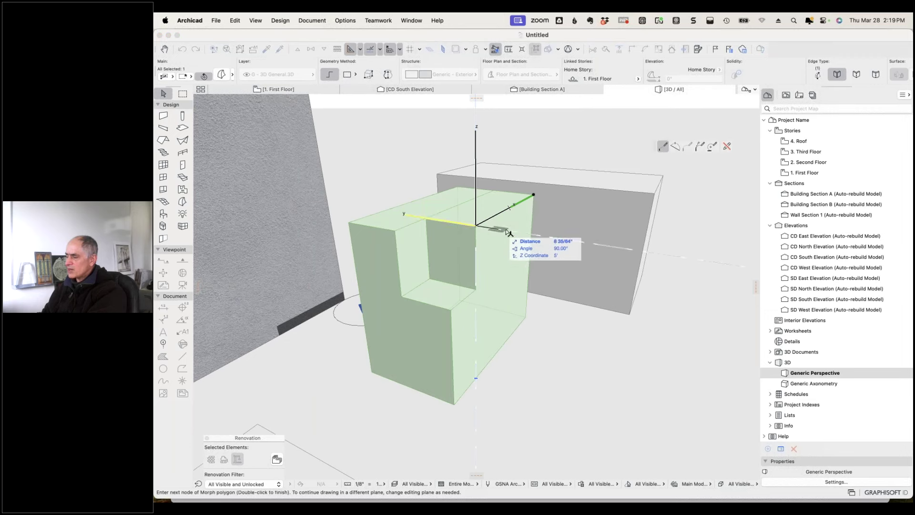
pyautogui.click(725, 148)
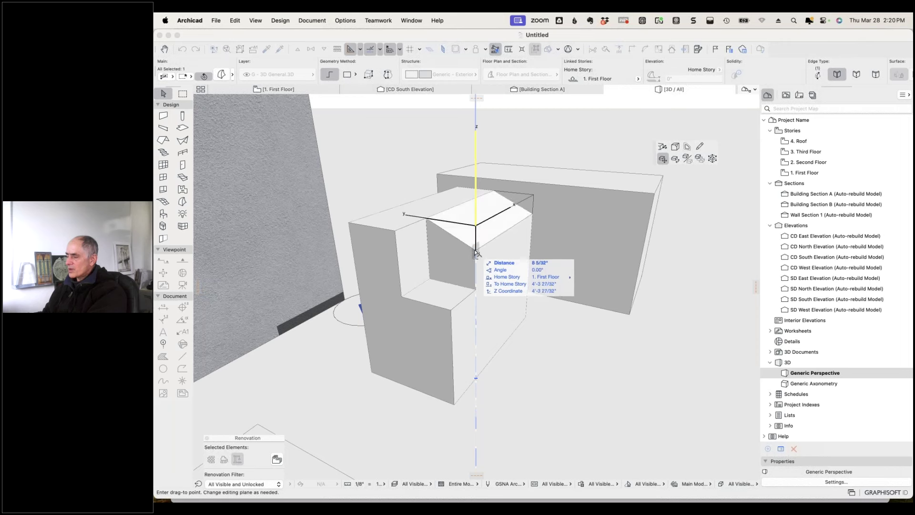
pyautogui.click(662, 161)
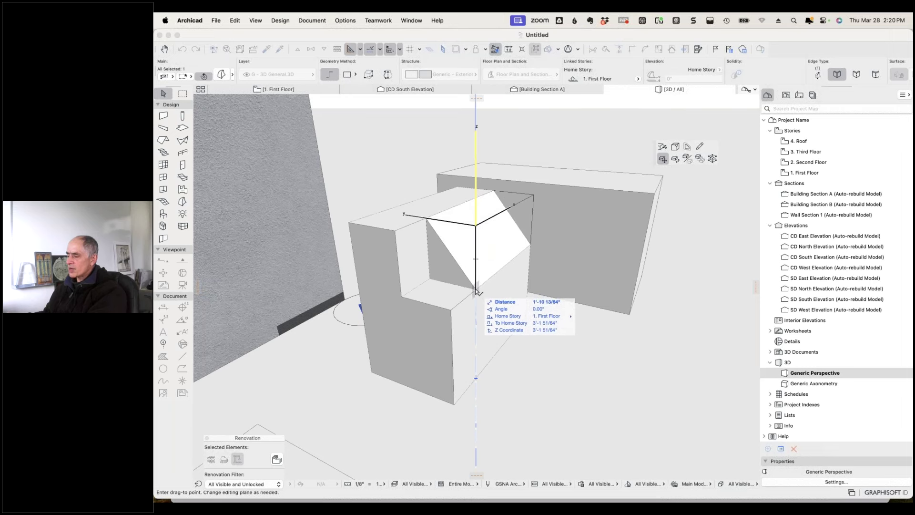
pyautogui.click(476, 291)
pyautogui.click(562, 356)
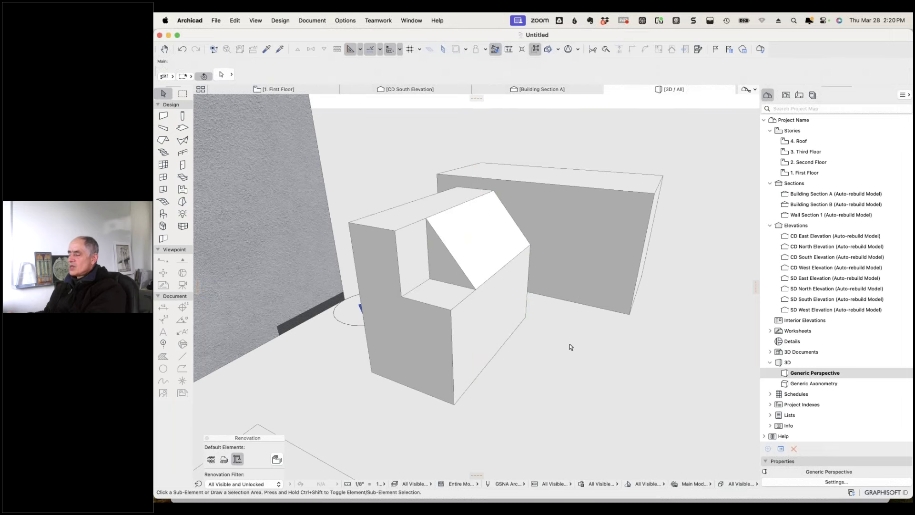
pyautogui.rightClick(568, 338)
pyautogui.click(515, 352)
pyautogui.keyDown('shift'); pyautogui.moveTo(524, 339); pyautogui.dragTo(497, 350, button='middle'); pyautogui.keyUp('shift')
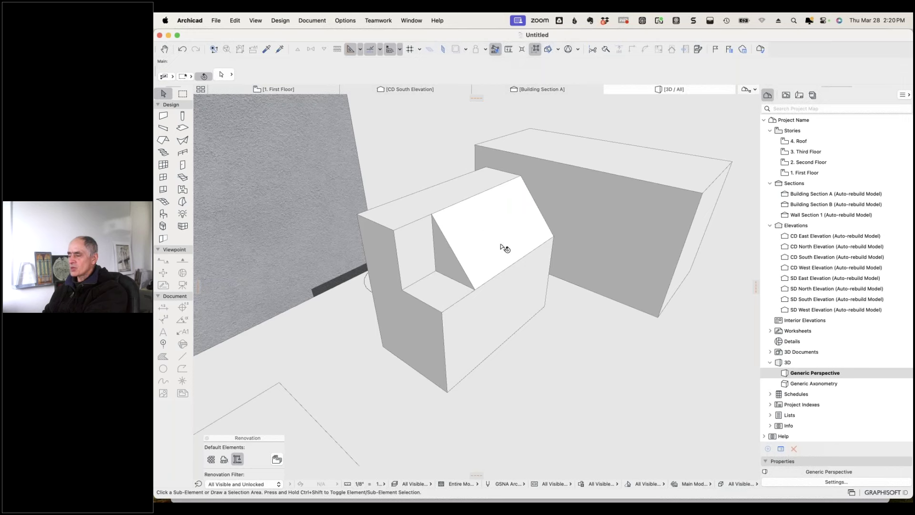
pyautogui.click(539, 339)
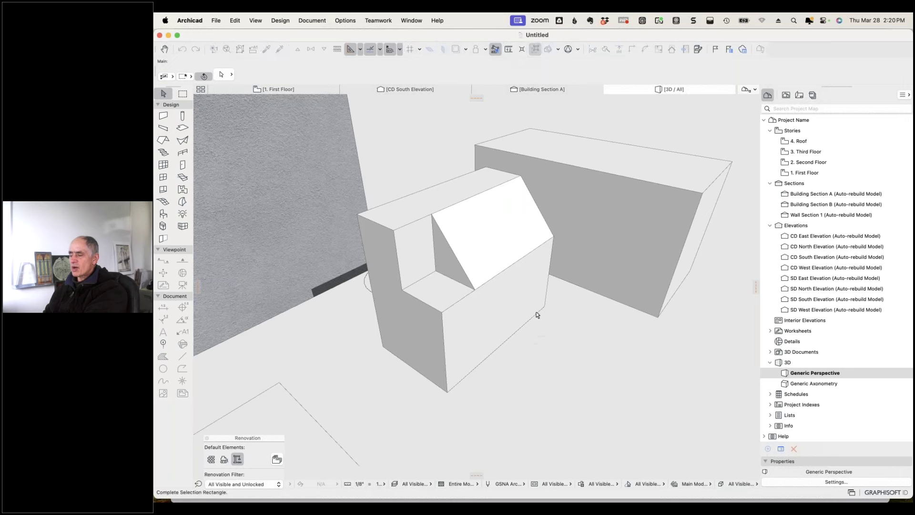
pyautogui.click(533, 328)
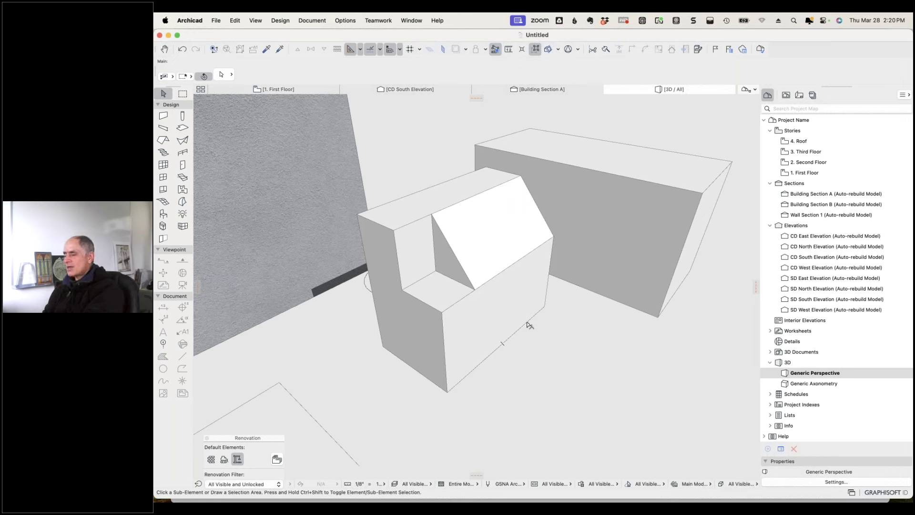
pyautogui.scroll(-5, 534, 326)
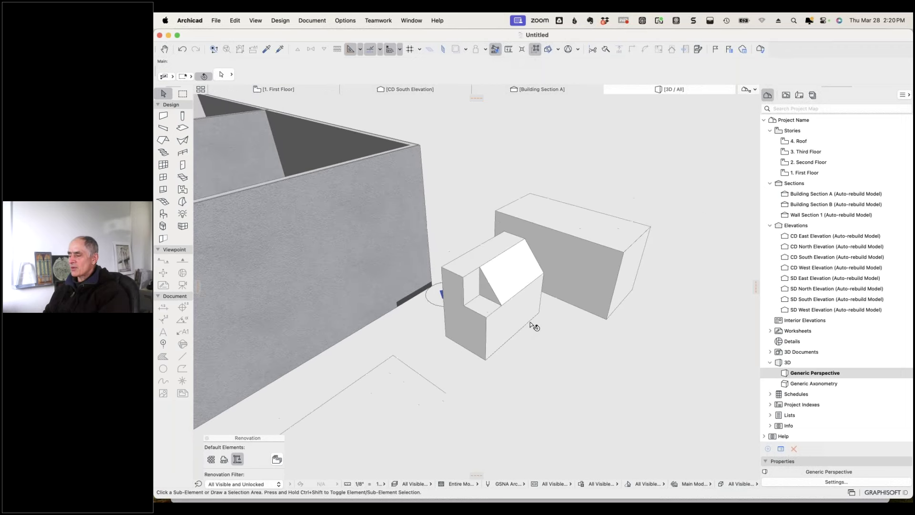
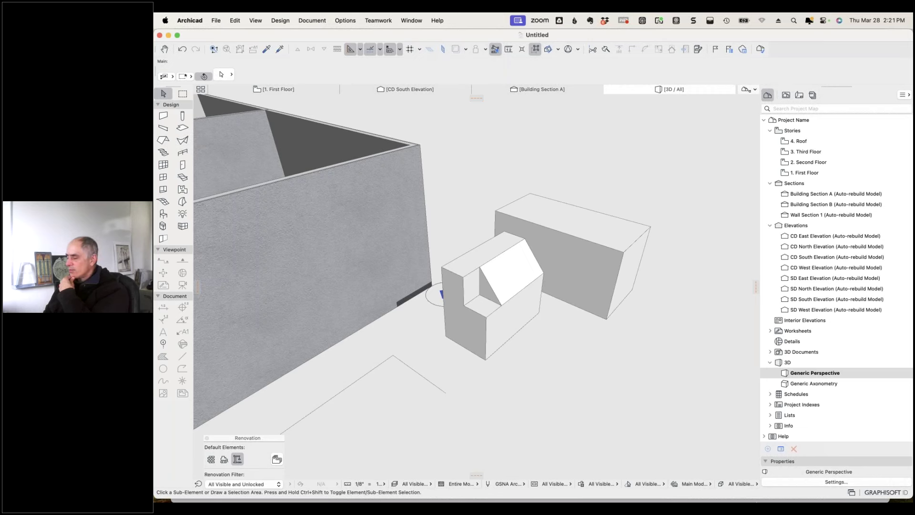
# Launch a second Archicad 27 instance from the Dock.
pyautogui.moveTo(806, 488)
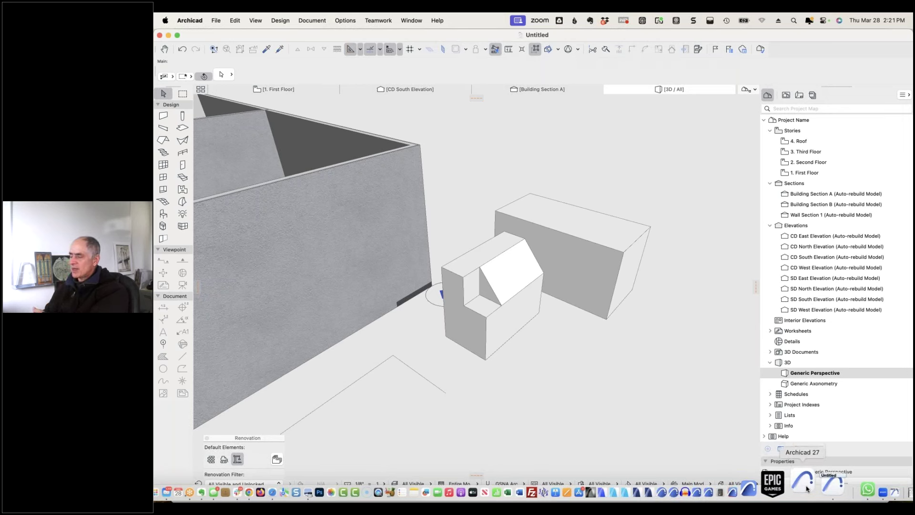
pyautogui.click(806, 481)
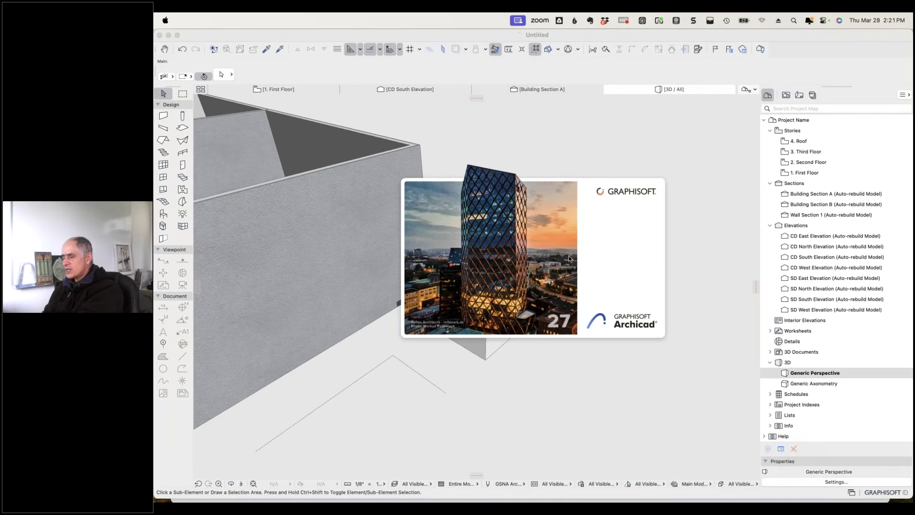
# Create a new untitled project from Archicad 27 Template.tpl.
pyautogui.press('super+Tab')
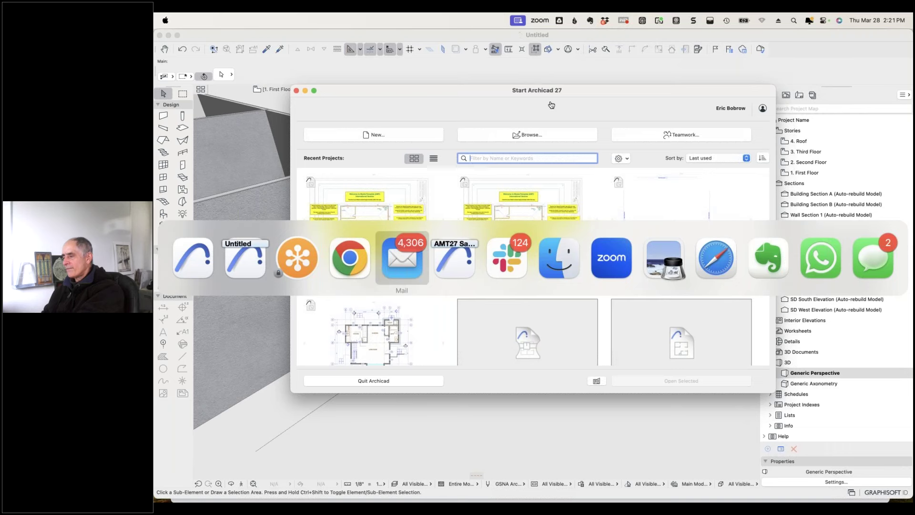
pyautogui.press('Escape')
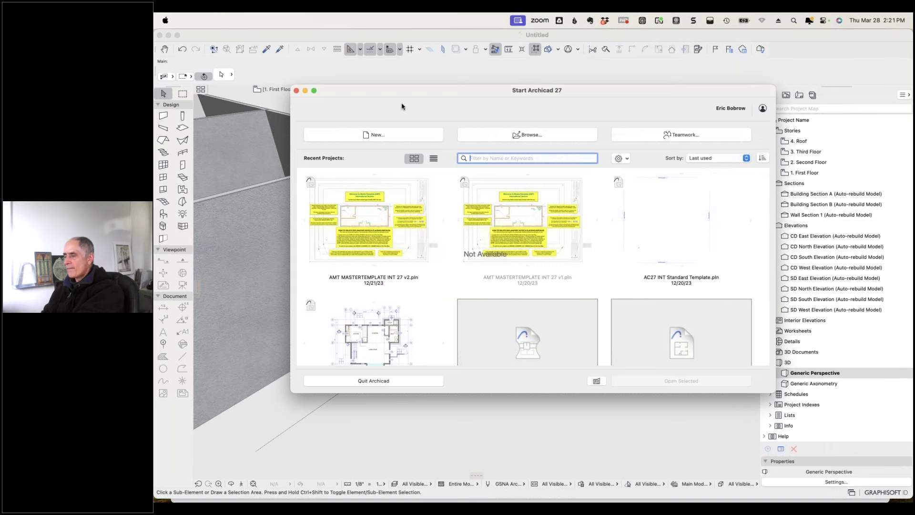
pyautogui.moveTo(411, 95); pyautogui.dragTo(400, 109)
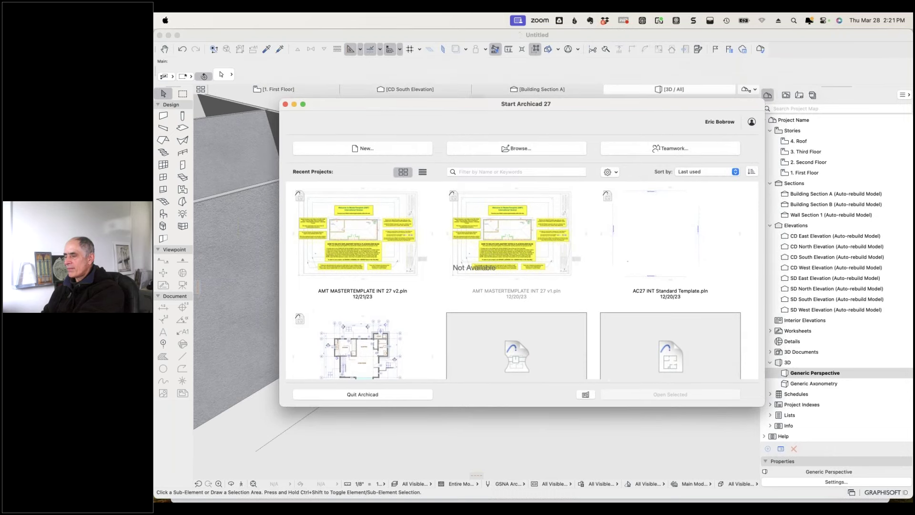
pyautogui.click(370, 149)
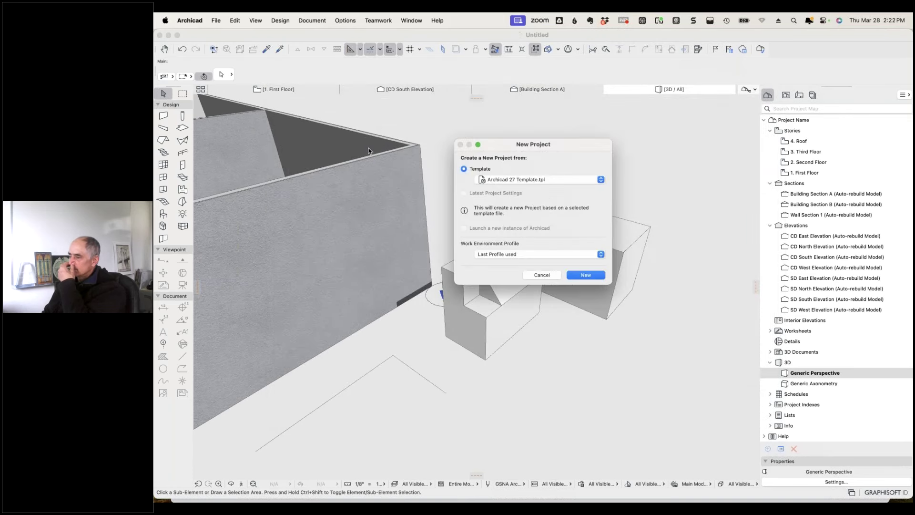
pyautogui.click(577, 275)
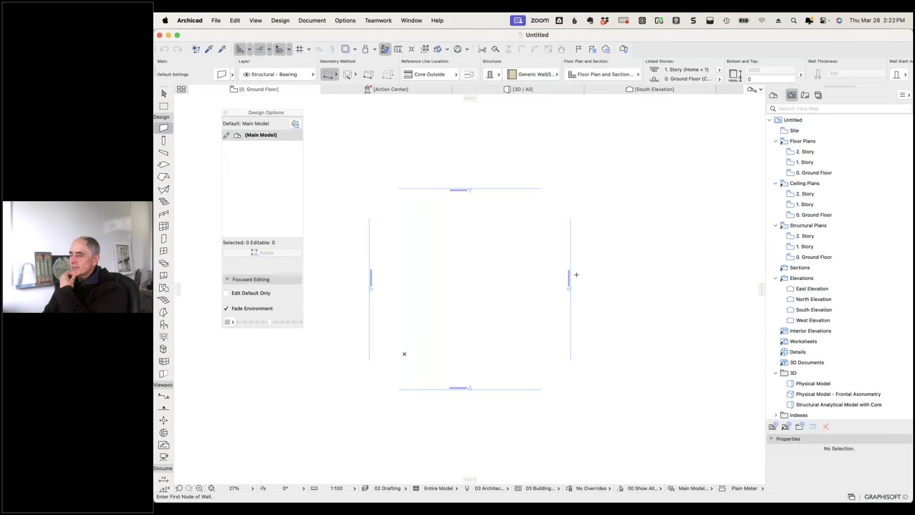
# Run Help > Check for Updates to look for Archicad 27 updates.
pyautogui.click(437, 20)
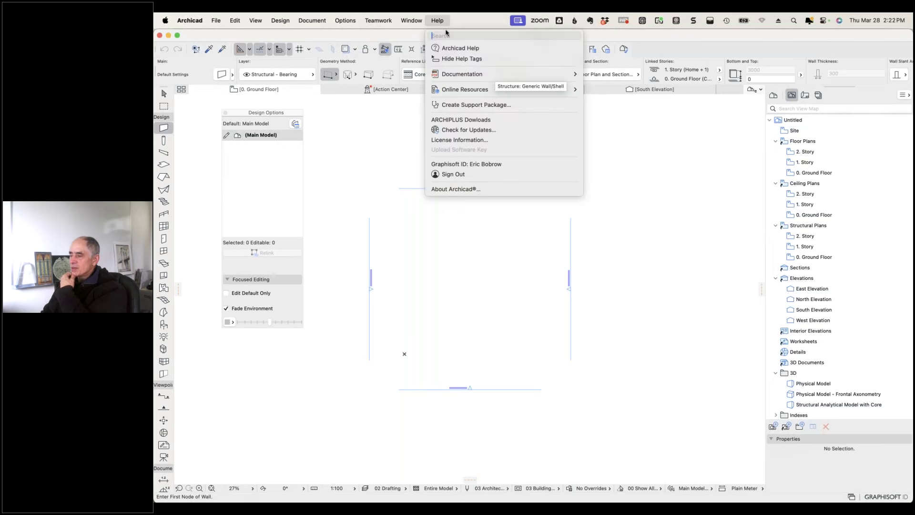
pyautogui.click(461, 130)
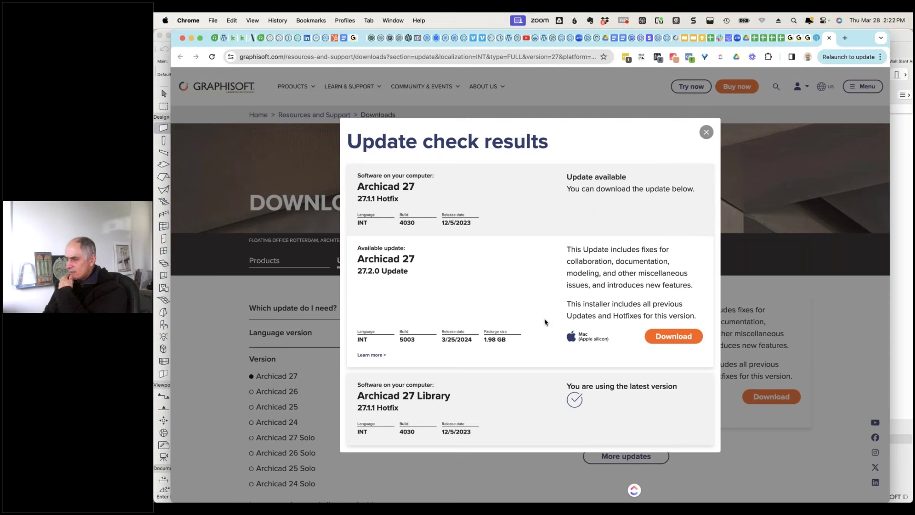
# Close the update check results popup and return to the untitled Archicad project.
pyautogui.click(706, 134)
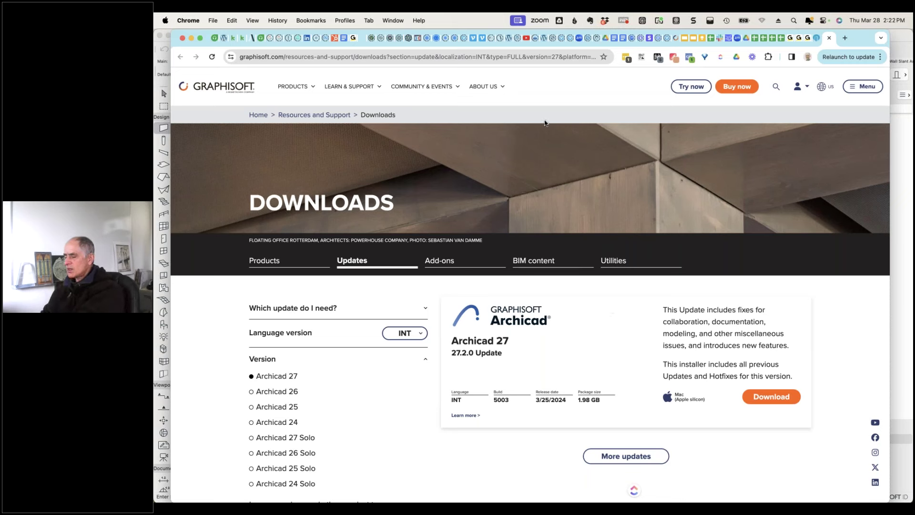
pyautogui.press('super+Tab')
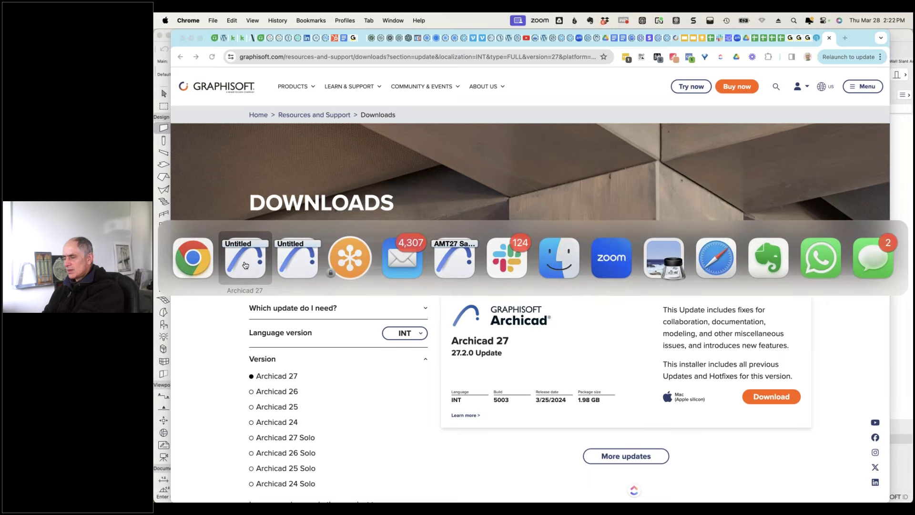
pyautogui.click(245, 260)
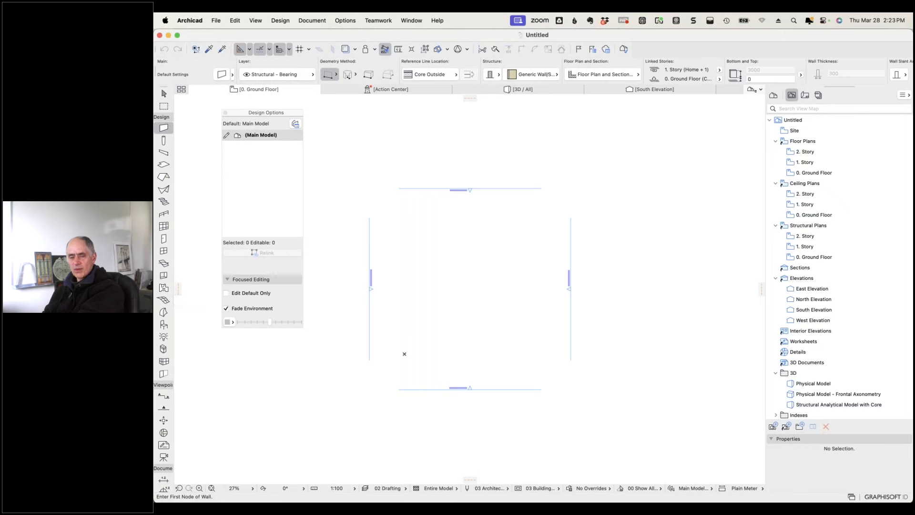
# Switch back to Chrome and go to the support tickets tab.
pyautogui.press('super+Tab')
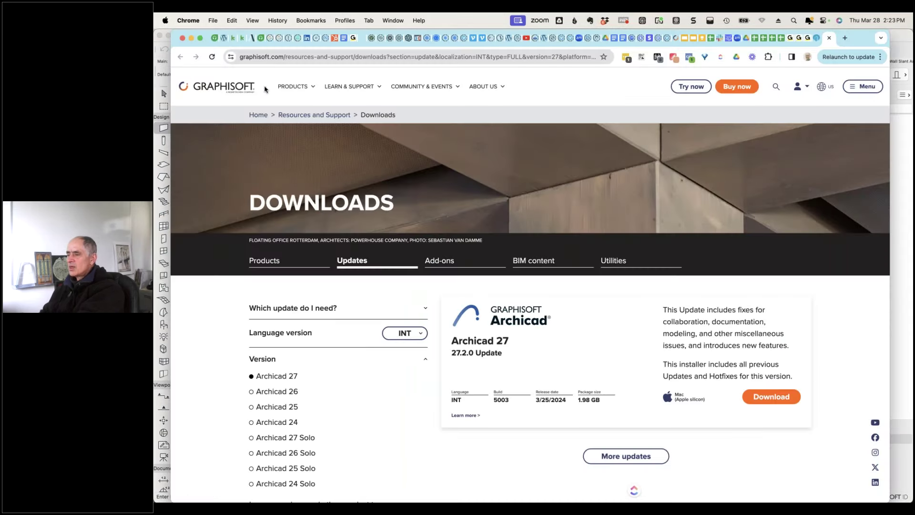
pyautogui.click(261, 265)
pyautogui.click(260, 42)
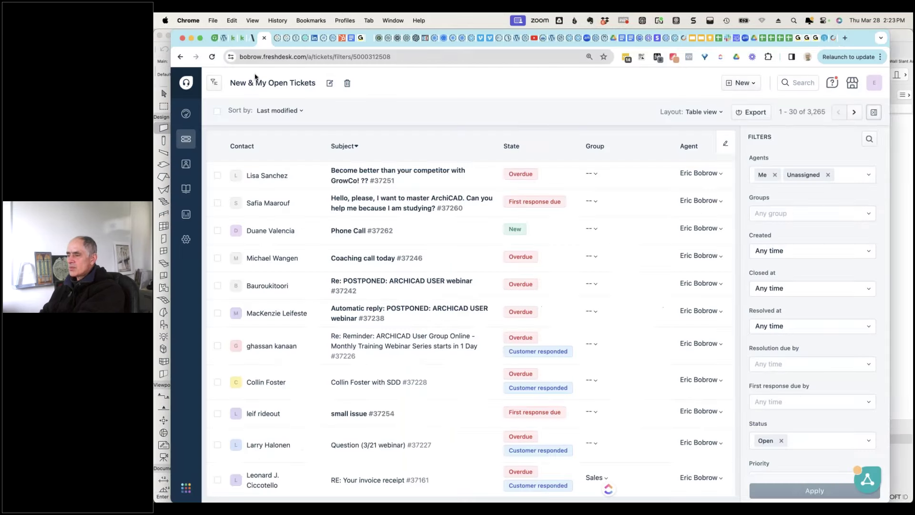
# Download Botes V27 20034B.pla from the support ticket's Dropbox link, then return to Archicad.
pyautogui.click(218, 59)
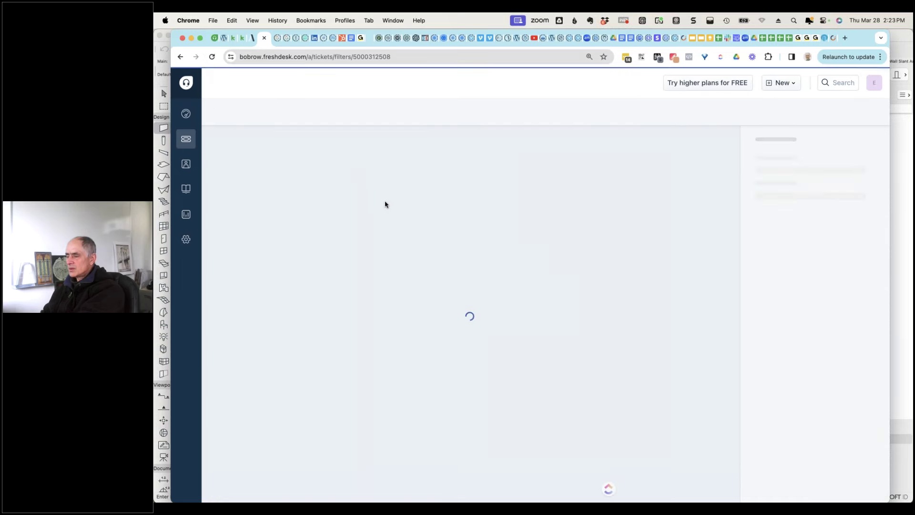
pyautogui.click(352, 180)
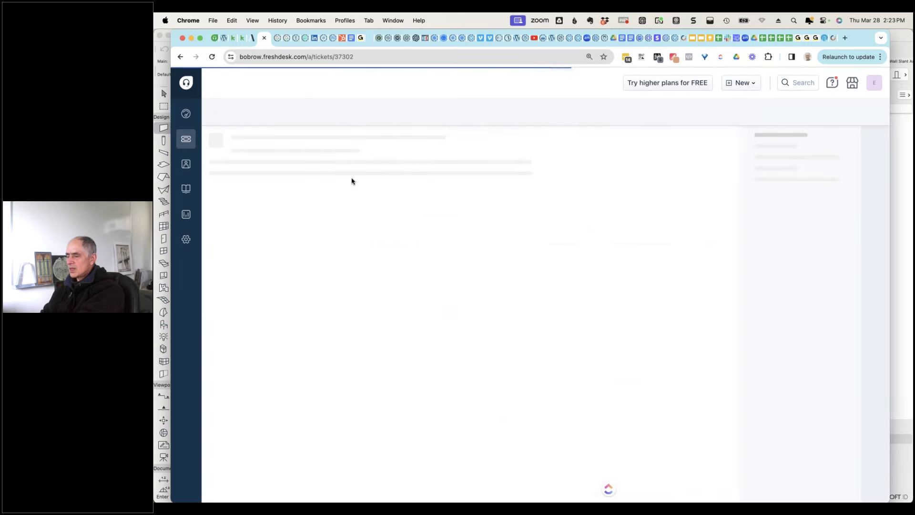
pyautogui.click(396, 272)
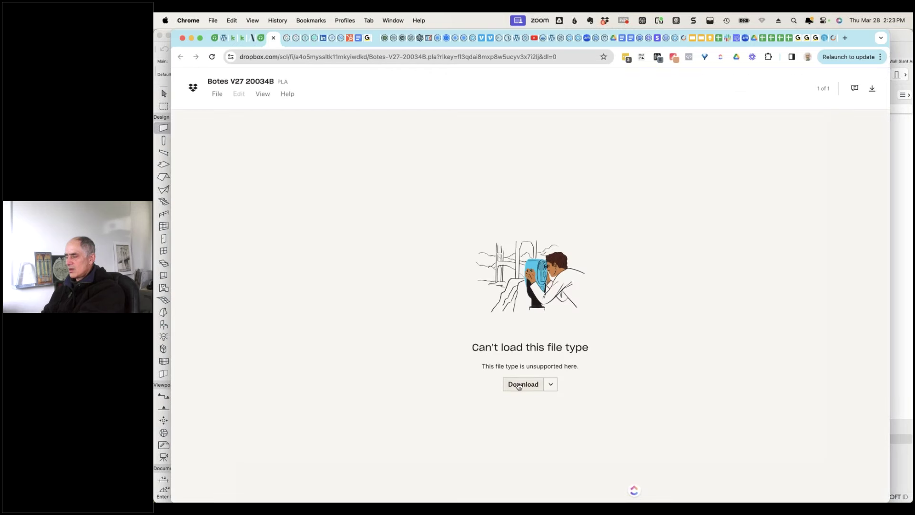
pyautogui.click(508, 385)
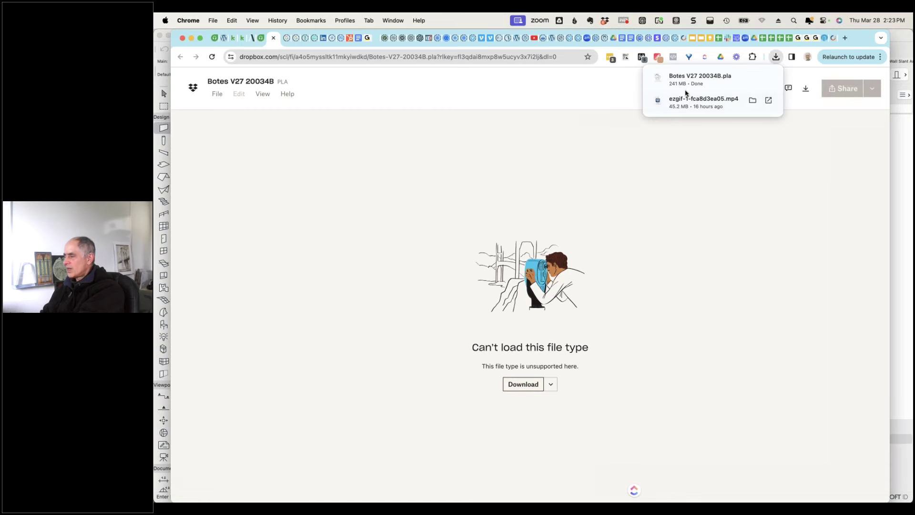
pyautogui.moveTo(696, 90)
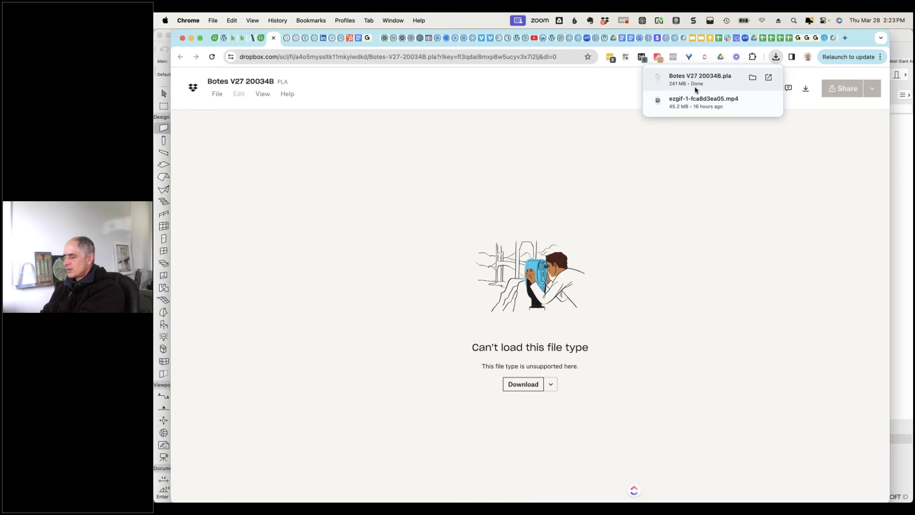
pyautogui.press('super+Tab')
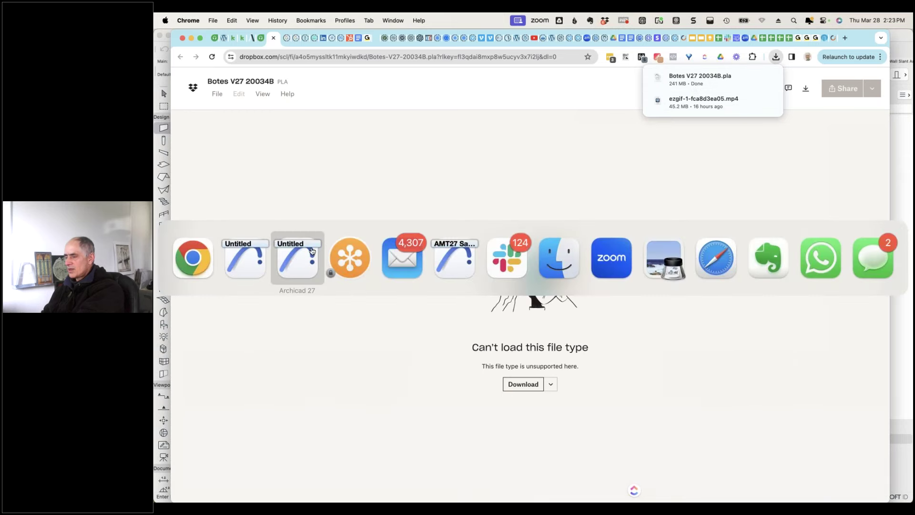
pyautogui.click(245, 257)
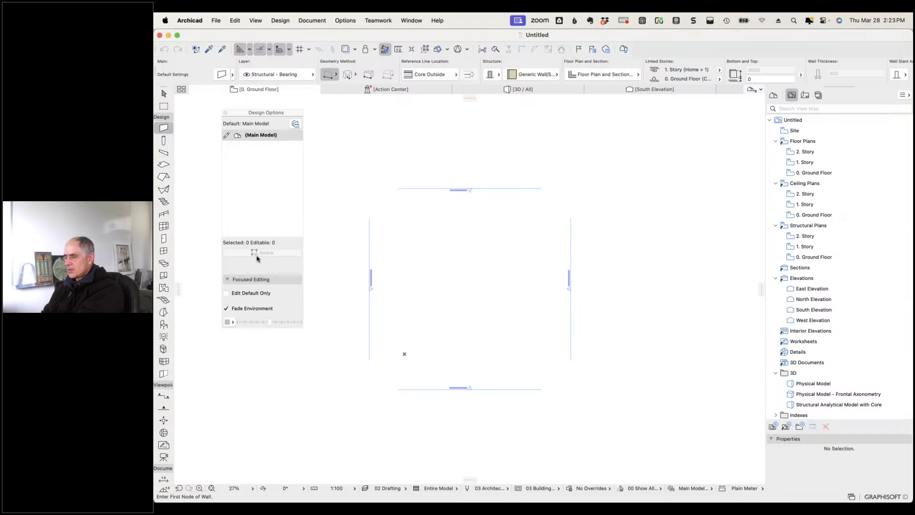
# Open Botes V27 20034B.pla from Downloads, reading library elements from the archive and keeping missing add-on data.
pyautogui.click(216, 21)
pyautogui.moveTo(267, 46)
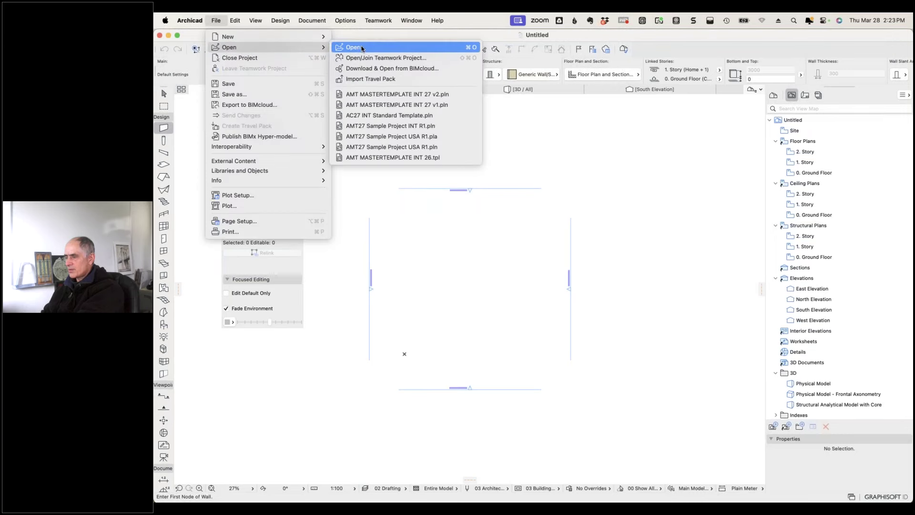
pyautogui.click(364, 48)
pyautogui.click(298, 94)
pyautogui.click(399, 120)
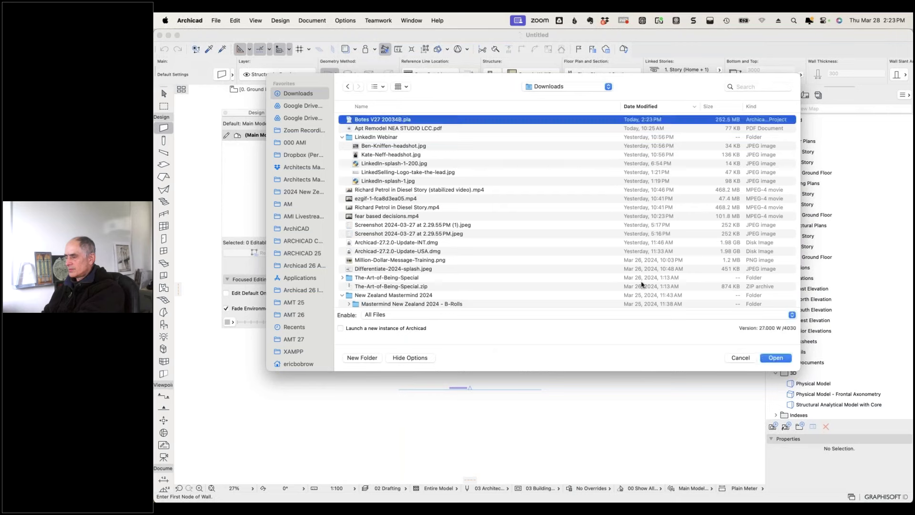
pyautogui.click(776, 358)
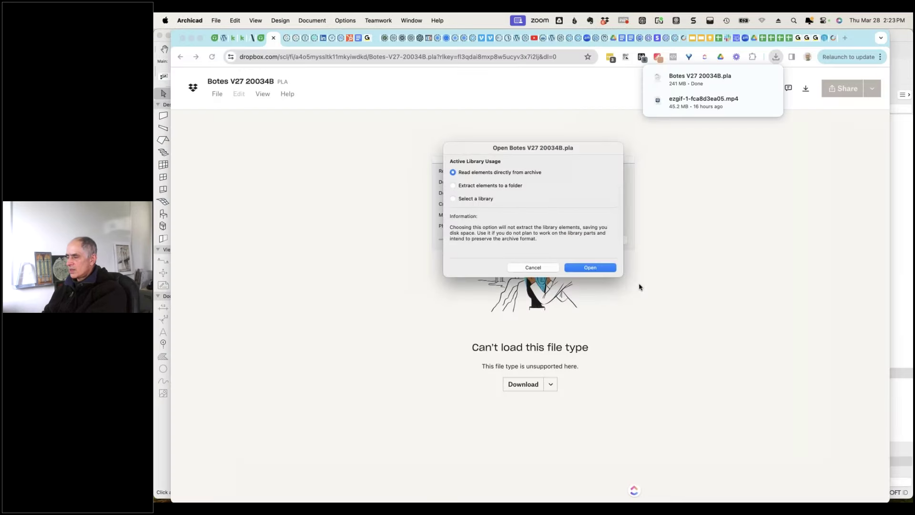
pyautogui.click(591, 268)
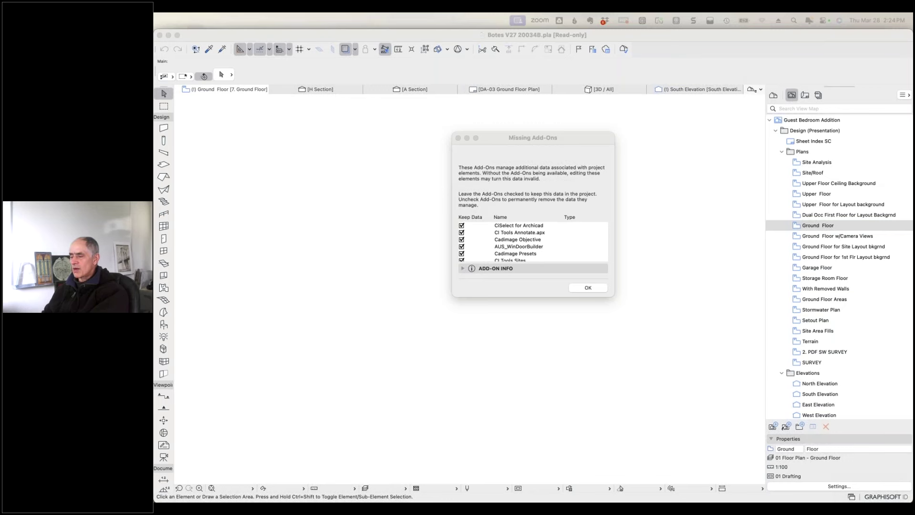
pyautogui.click(588, 288)
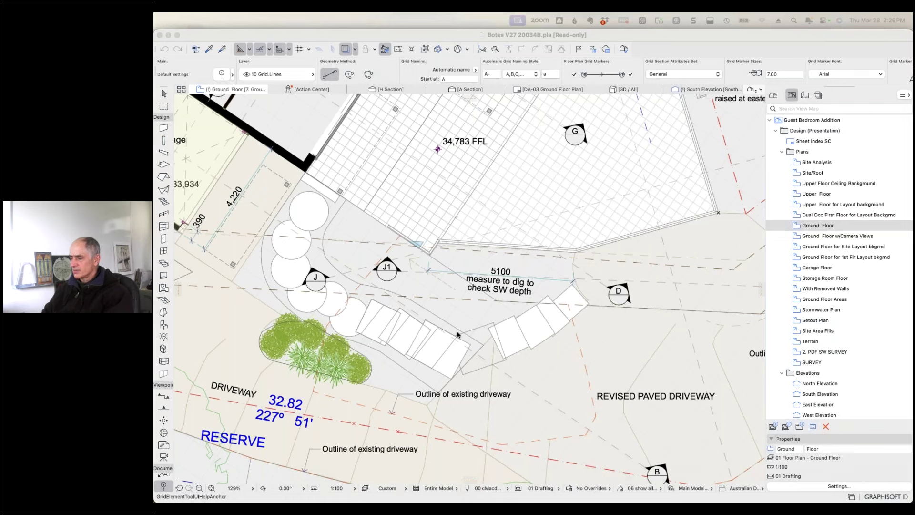
# Draw a marquee around the garage stairs on the plan.
pyautogui.click(522, 329)
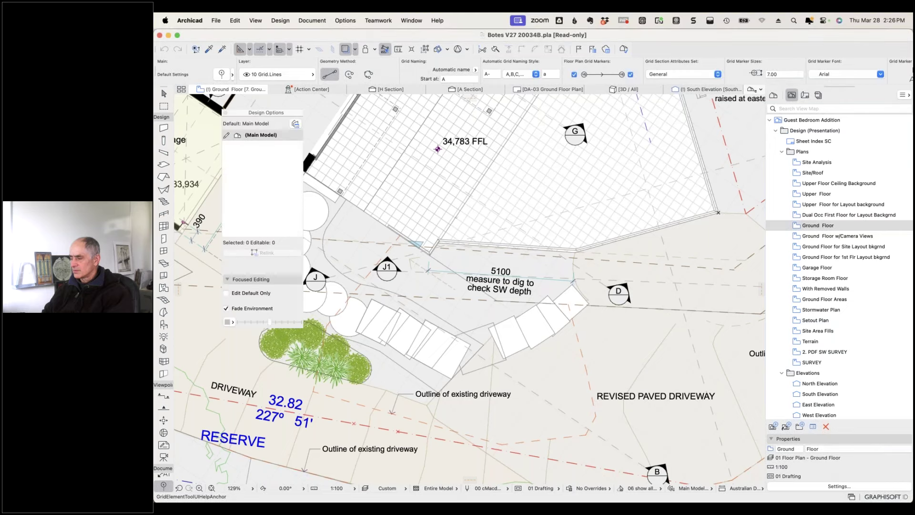
pyautogui.scroll(-5, 522, 329)
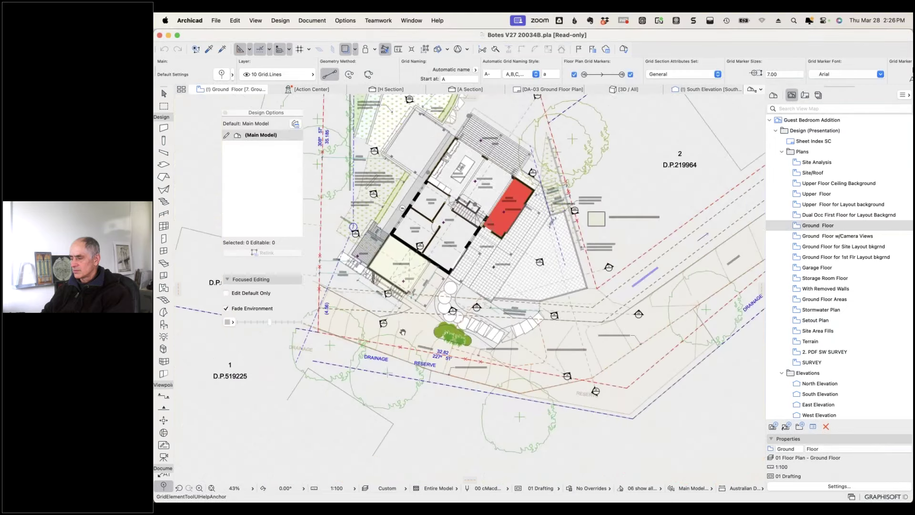
pyautogui.scroll(5, 402, 333)
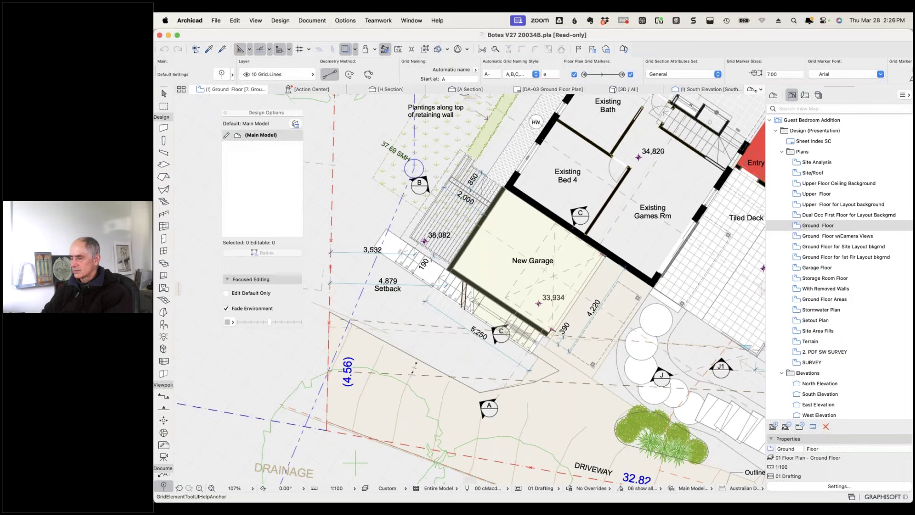
pyautogui.scroll(2, 449, 325)
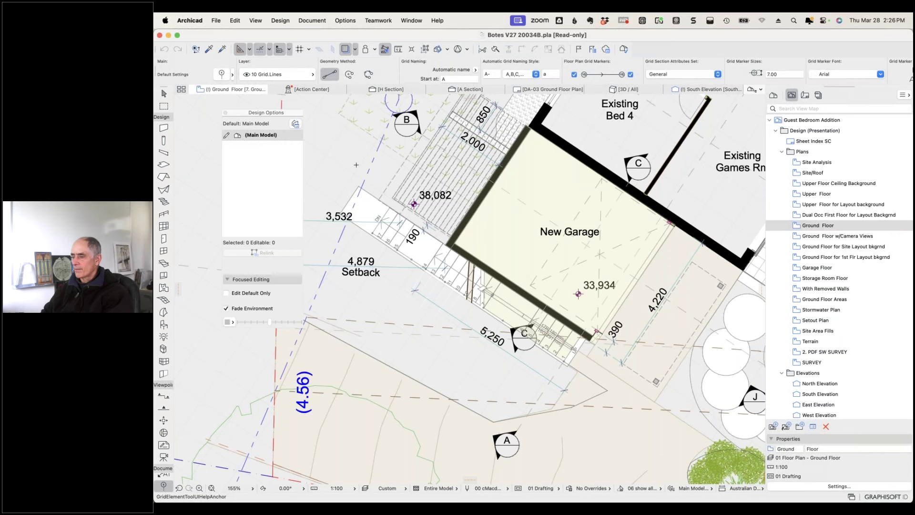
pyautogui.click(163, 106)
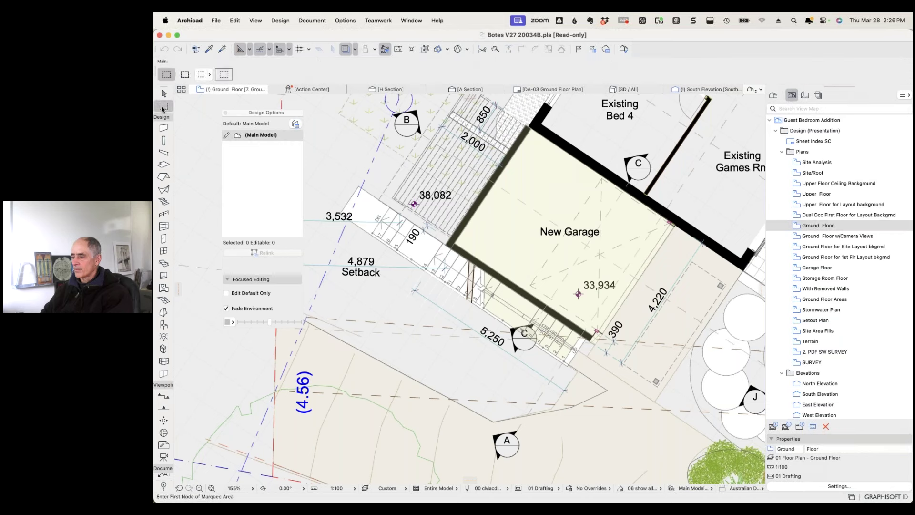
pyautogui.click(334, 168)
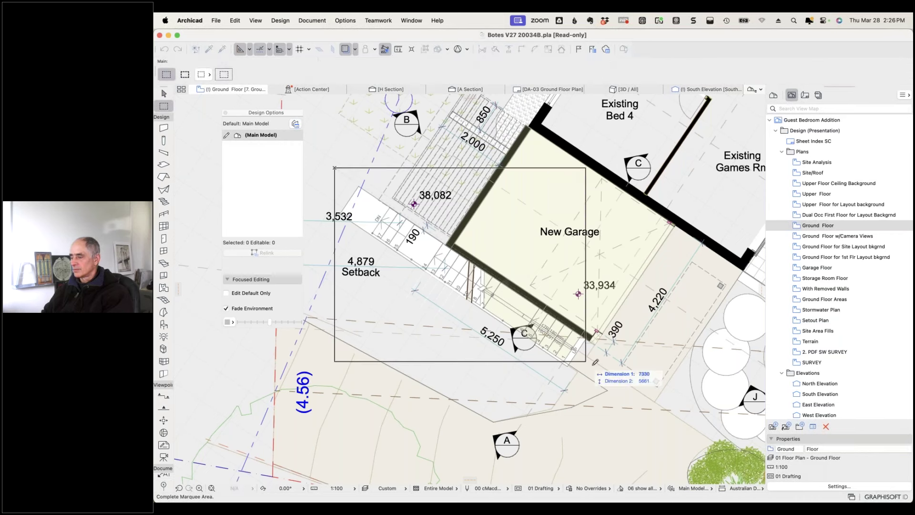
pyautogui.click(628, 384)
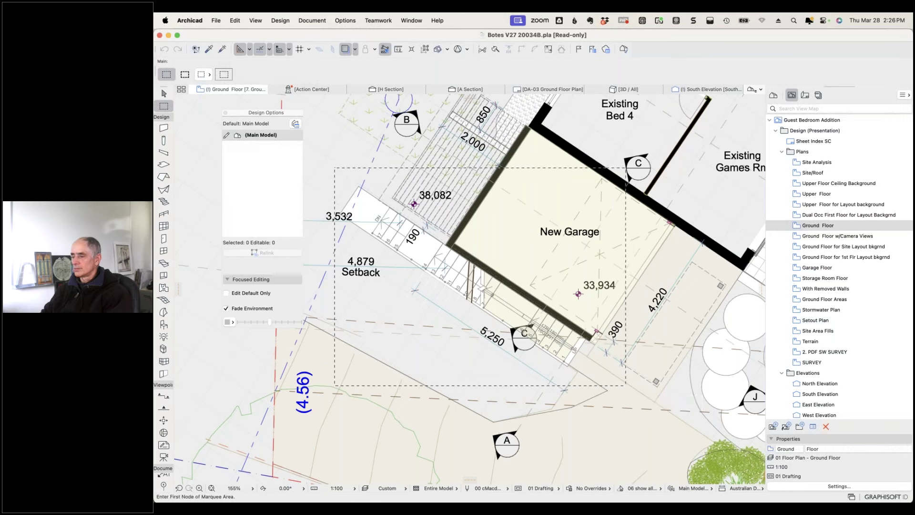
# Make the marquee cover all stories and show it in 3D, orbiting to the stair side.
pyautogui.click(184, 74)
pyautogui.rightClick(336, 139)
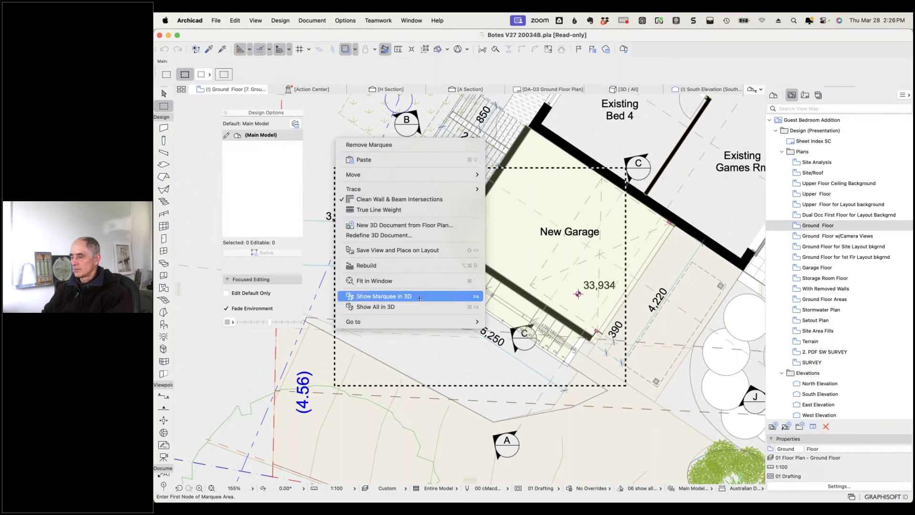
pyautogui.click(419, 298)
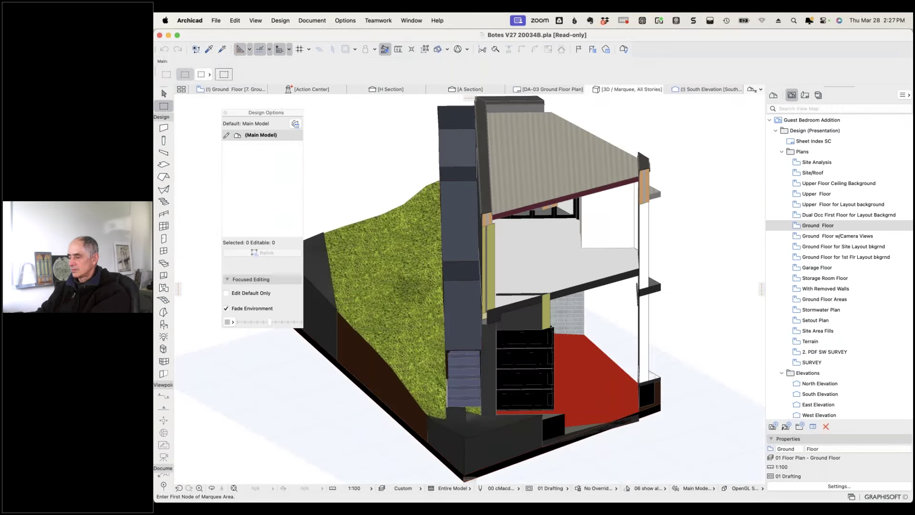
pyautogui.keyDown('shift'); pyautogui.moveTo(311, 209); pyautogui.dragTo(520, 237, button='middle'); pyautogui.keyUp('shift')
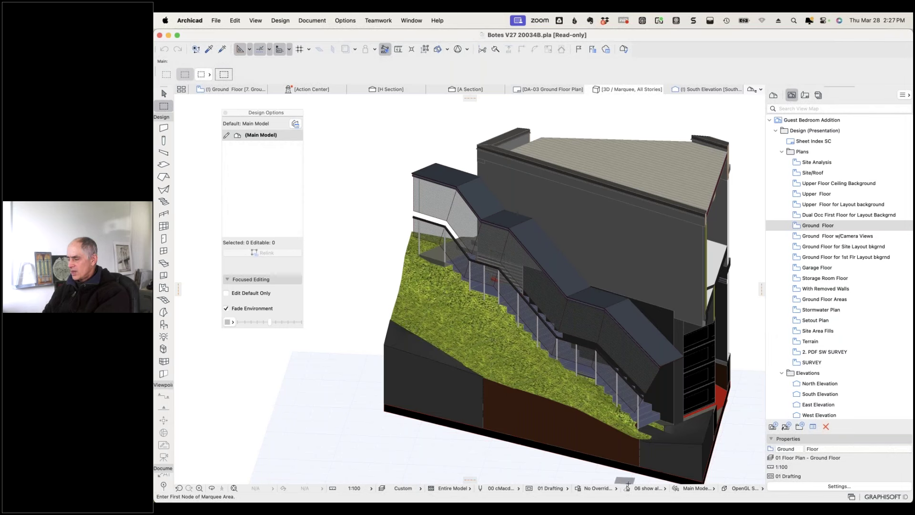
pyautogui.click(663, 489)
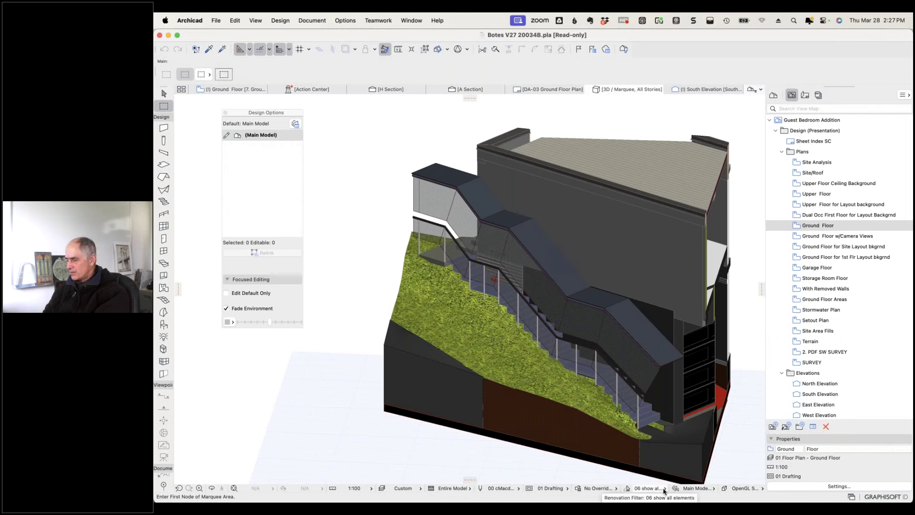
pyautogui.click(664, 490)
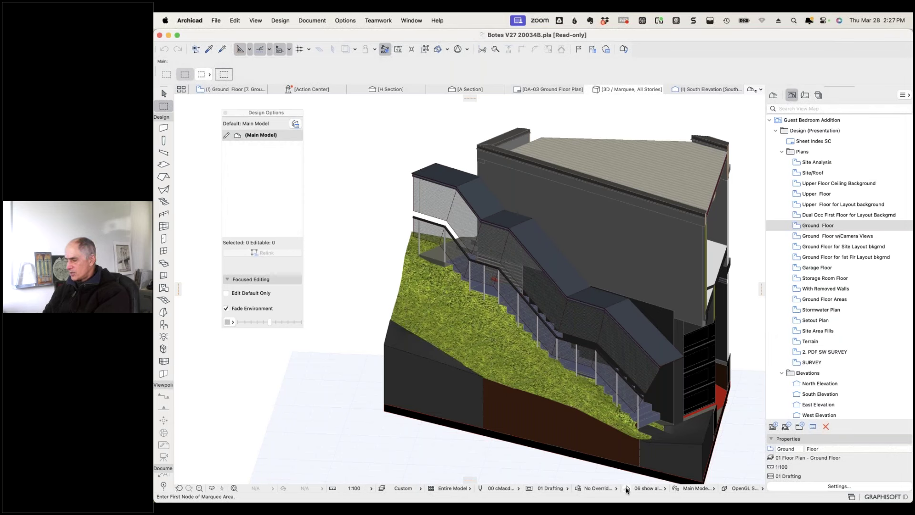
pyautogui.click(568, 490)
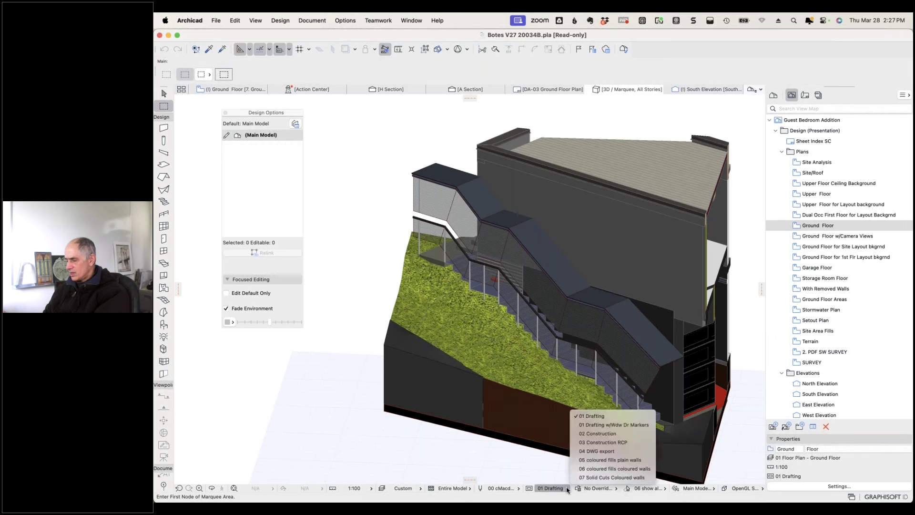
pyautogui.click(568, 490)
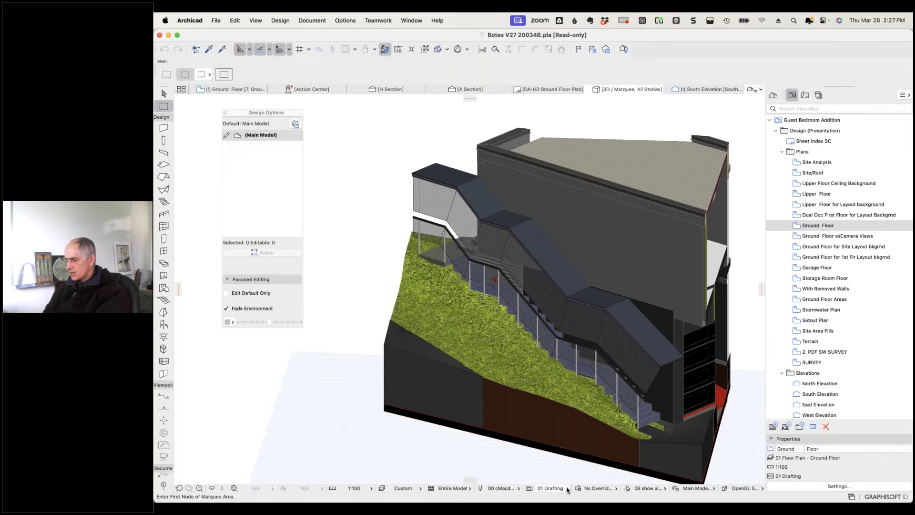
pyautogui.click(568, 490)
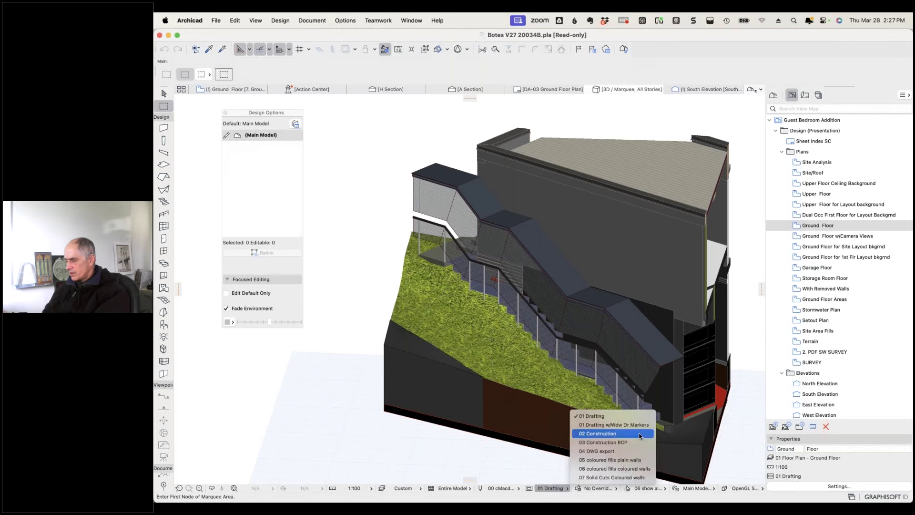
pyautogui.click(454, 445)
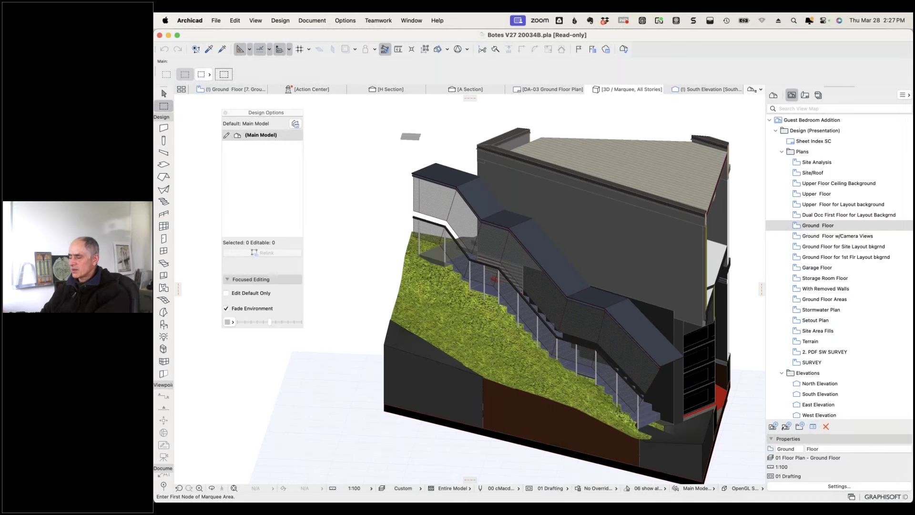
pyautogui.click(529, 489)
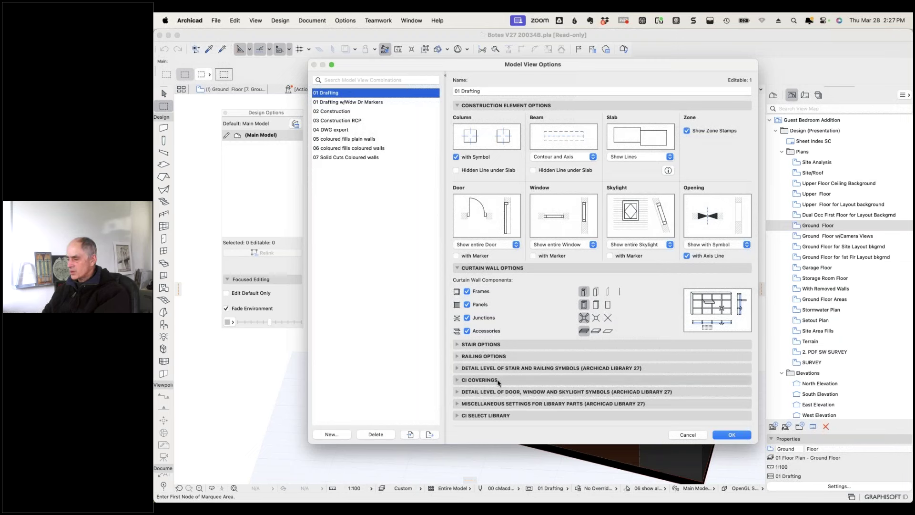
pyautogui.click(458, 344)
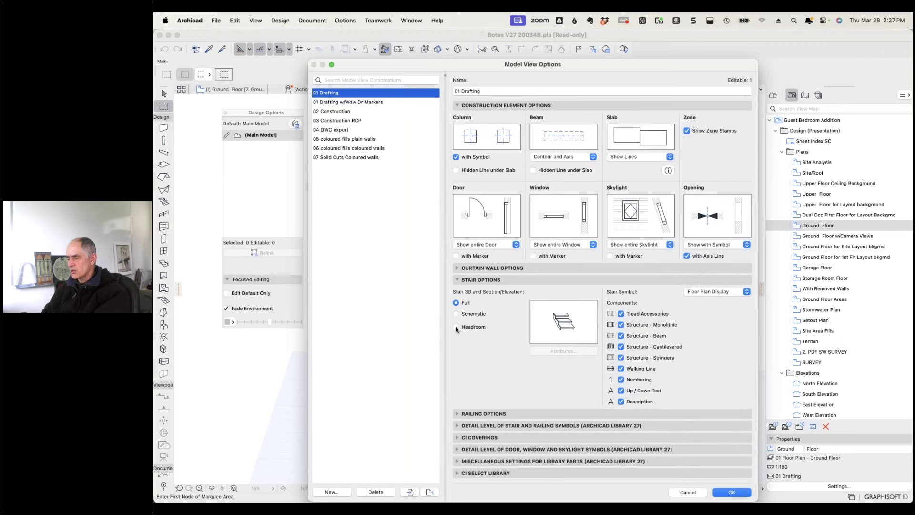
pyautogui.click(683, 491)
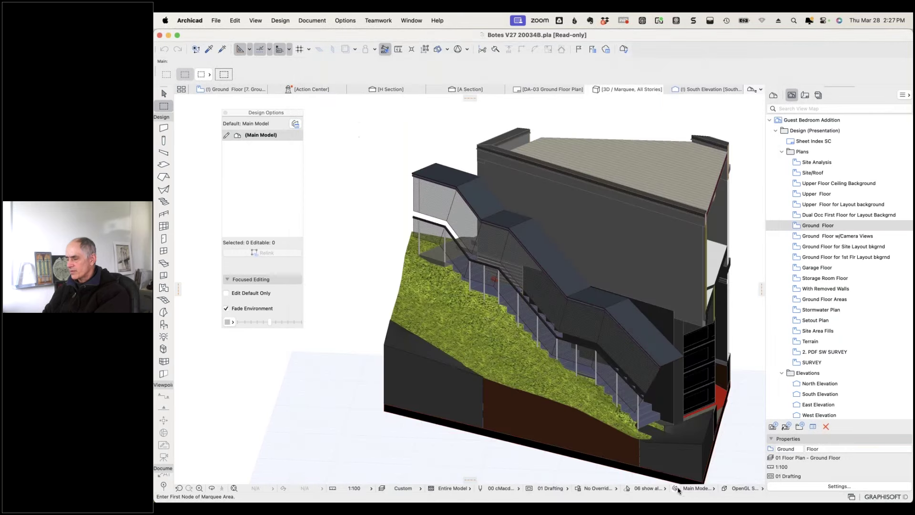
# Orbit around the hillside stairs and close the Design Options palette.
pyautogui.keyDown('shift'); pyautogui.moveTo(420, 236); pyautogui.dragTo(559, 384, button='middle'); pyautogui.keyUp('shift')
pyautogui.scroll(5, 560, 385)
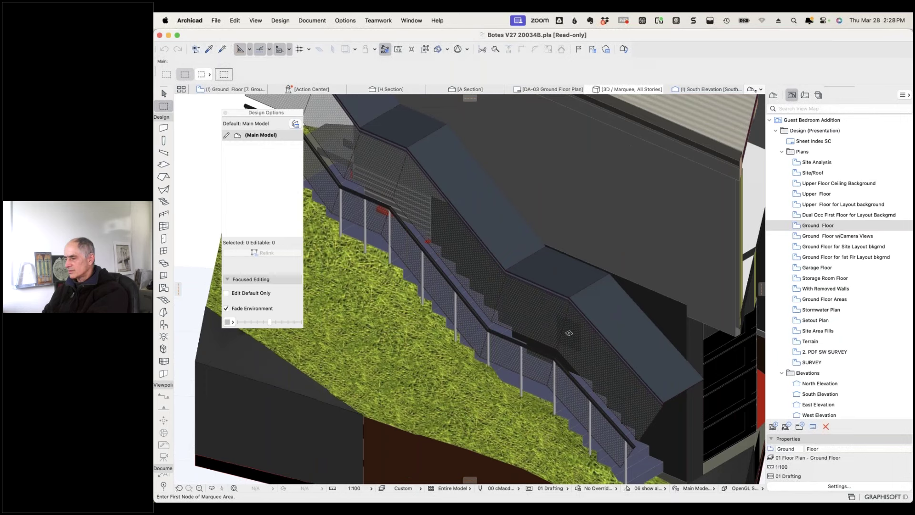
pyautogui.scroll(-4, 568, 332)
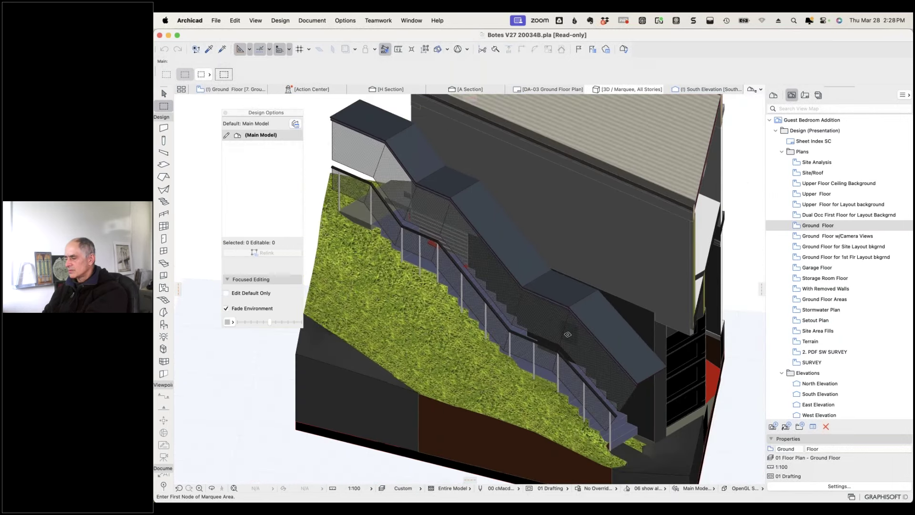
pyautogui.keyDown('shift'); pyautogui.moveTo(590, 372); pyautogui.dragTo(568, 321, button='middle'); pyautogui.keyUp('shift')
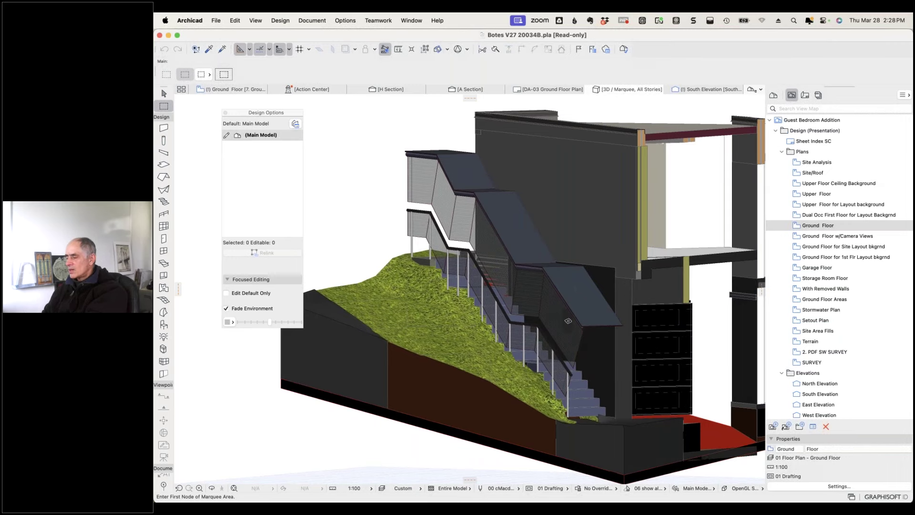
pyautogui.scroll(1, 425, 220)
pyautogui.keyDown('shift'); pyautogui.moveTo(424, 221); pyautogui.dragTo(725, 259, button='middle'); pyautogui.keyUp('shift')
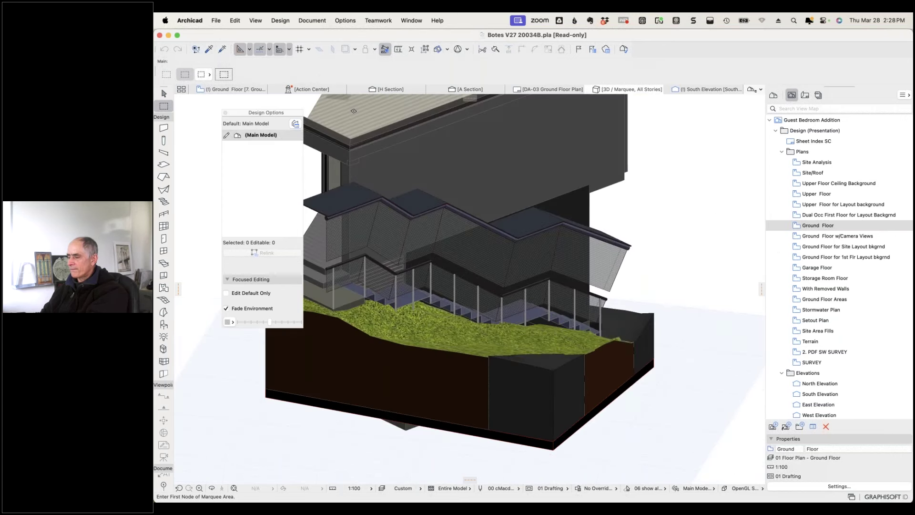
pyautogui.click(225, 113)
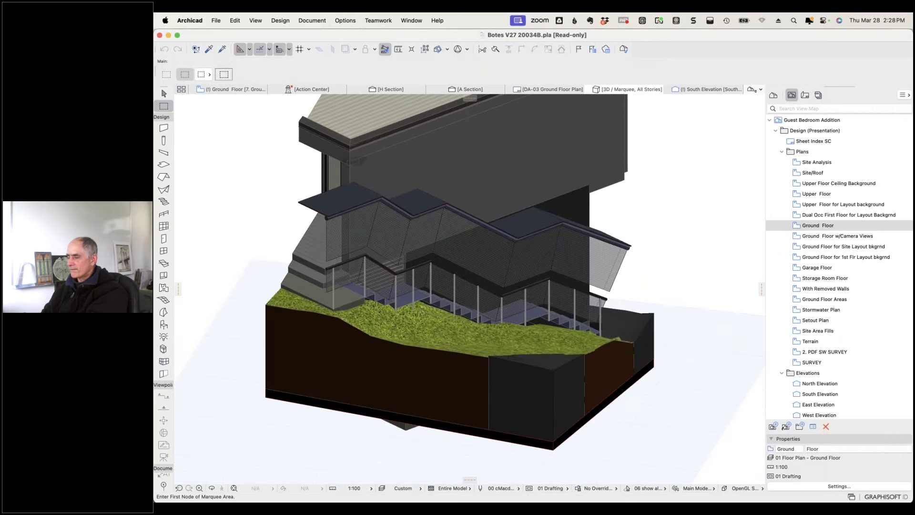
pyautogui.moveTo(357, 160)
pyautogui.keyDown('shift'); pyautogui.mouseDown(button='middle')
pyautogui.moveTo(376, 167)
pyautogui.moveTo(347, 159)
pyautogui.mouseUp(button='middle'); pyautogui.keyUp('shift')
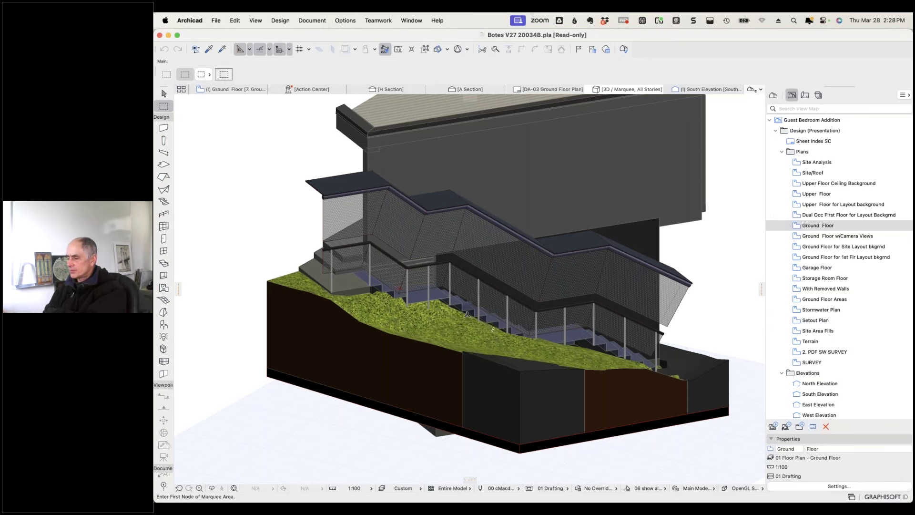
pyautogui.scroll(10, 468, 314)
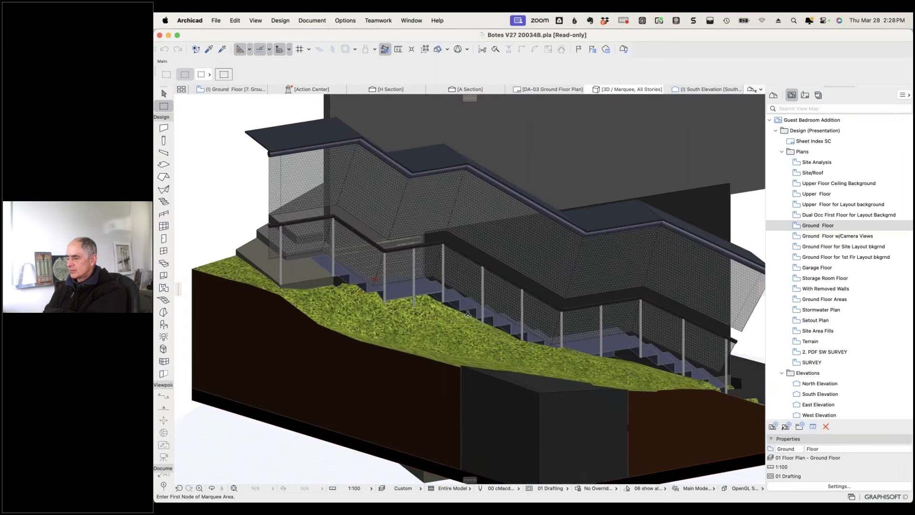
pyautogui.scroll(-5, 471, 313)
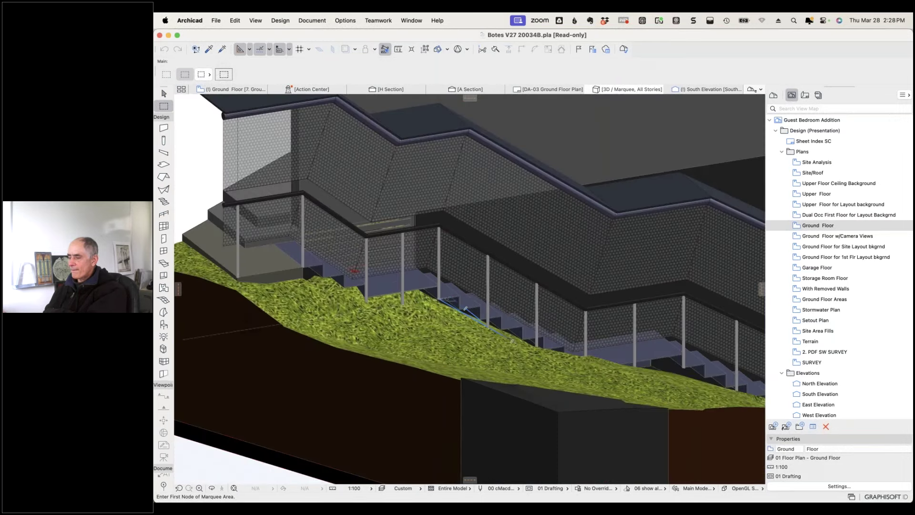
pyautogui.moveTo(192, 172); pyautogui.dragTo(203, 238, button='middle')
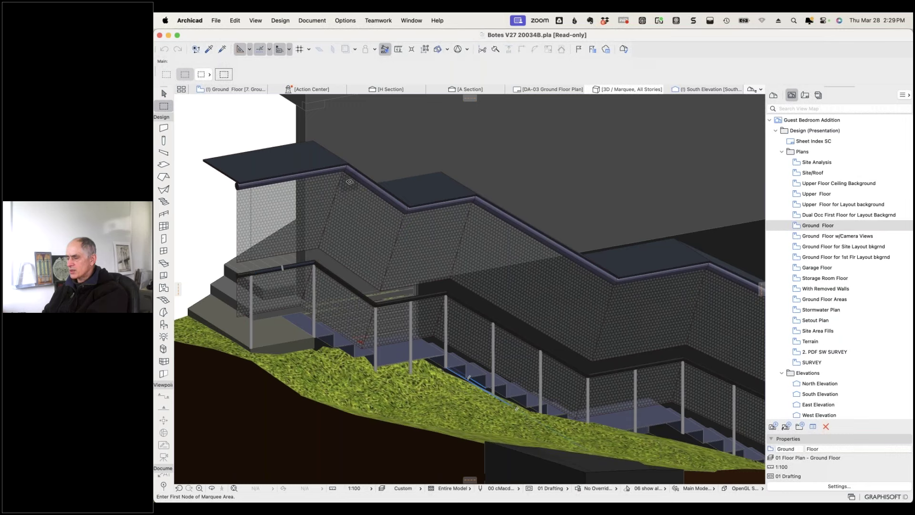
pyautogui.scroll(3, 351, 238)
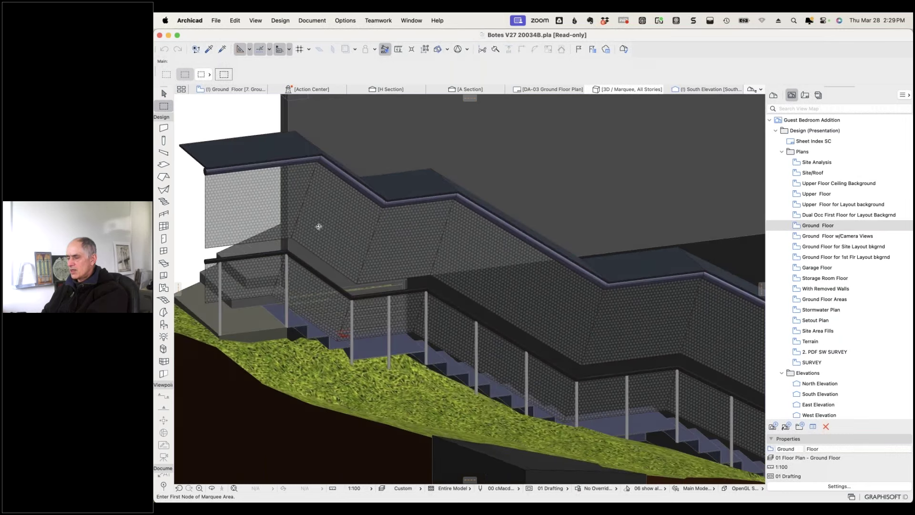
pyautogui.scroll(5, 319, 226)
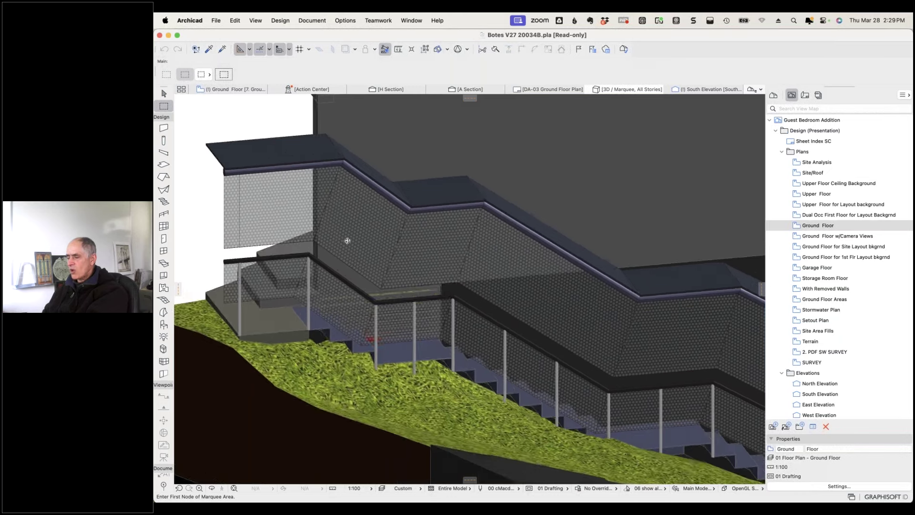
pyautogui.scroll(2, 348, 241)
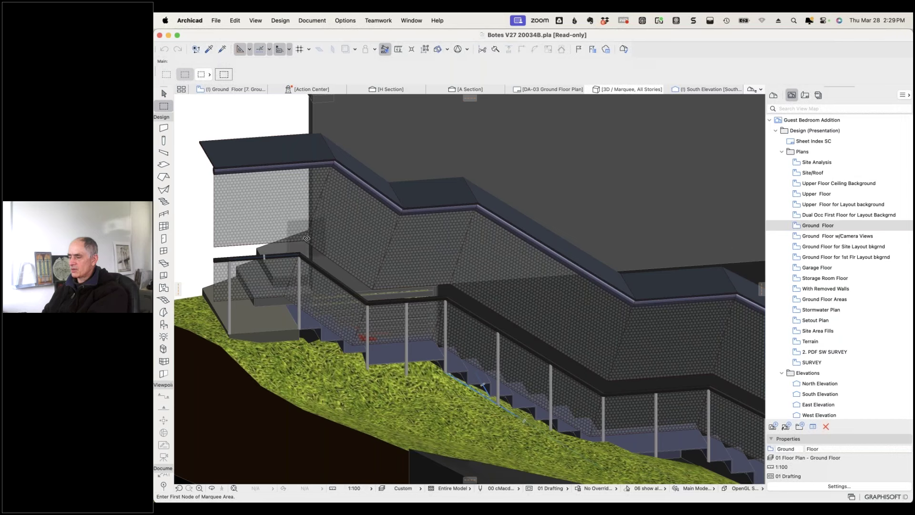
# Select the stair railing and convert it into 76 morphs with Design > Convert Selection to Morph(s).
pyautogui.keyDown('shift'); pyautogui.click(335, 284); pyautogui.keyUp('shift')
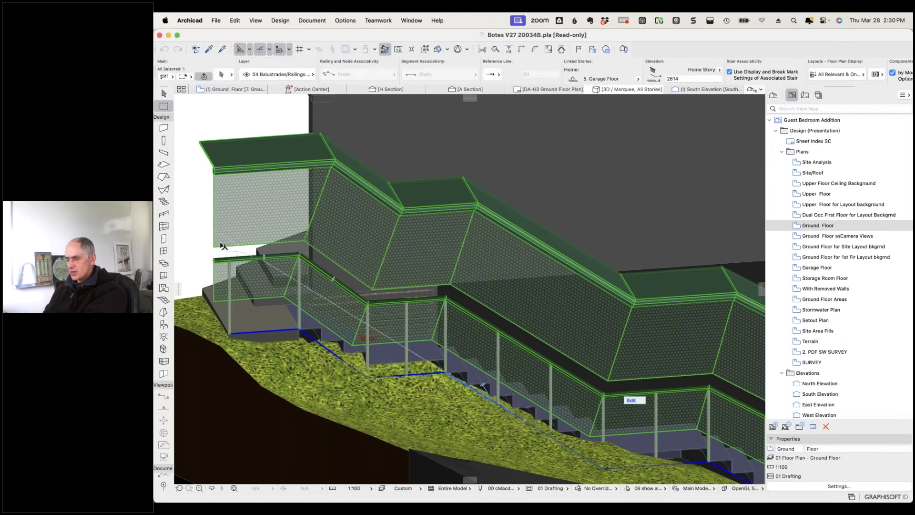
pyautogui.keyDown('shift'); pyautogui.moveTo(201, 233); pyautogui.dragTo(262, 225, button='middle'); pyautogui.keyUp('shift')
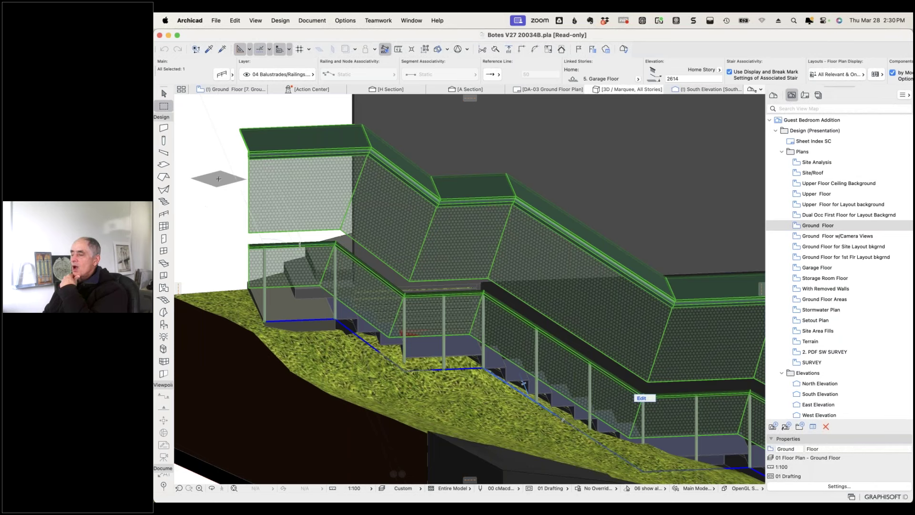
pyautogui.moveTo(227, 187); pyautogui.dragTo(249, 178)
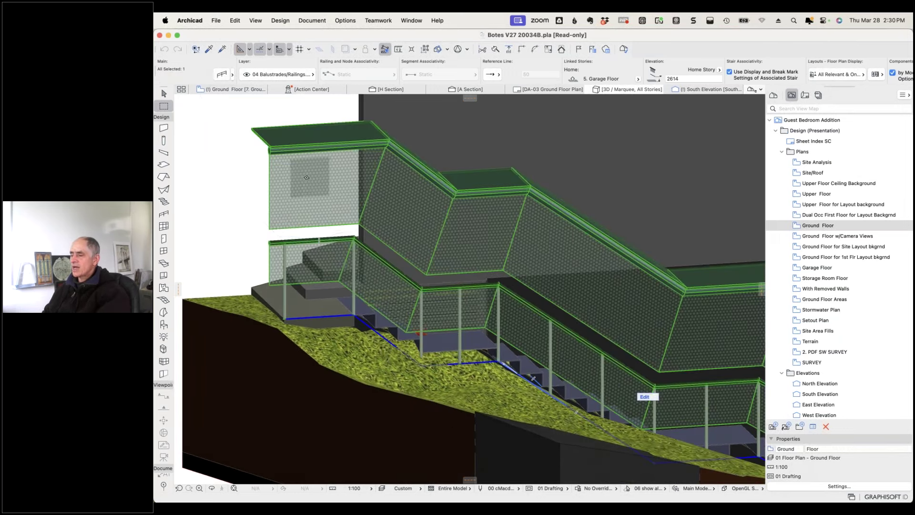
pyautogui.click(281, 21)
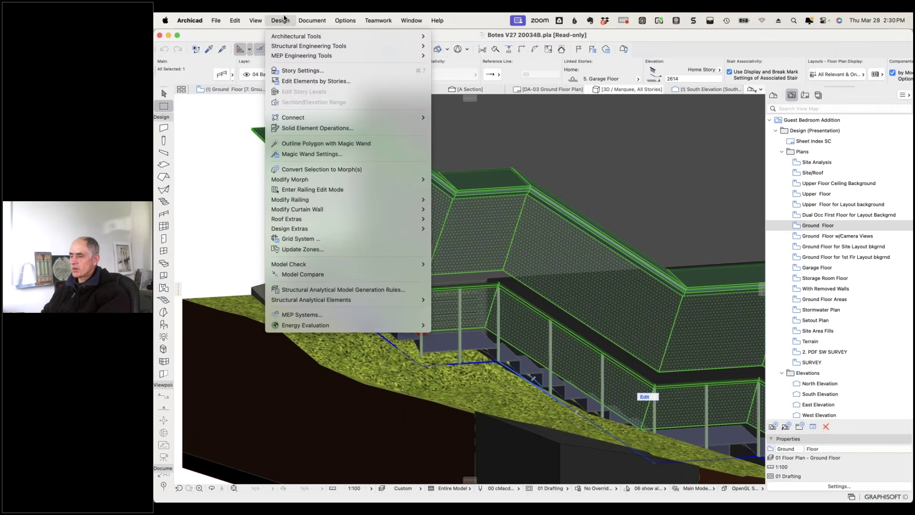
pyautogui.click(301, 169)
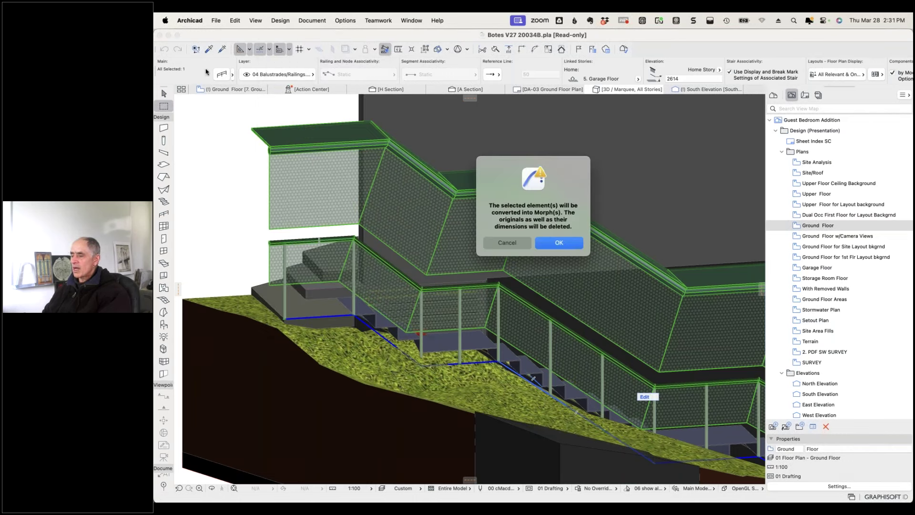
pyautogui.click(557, 244)
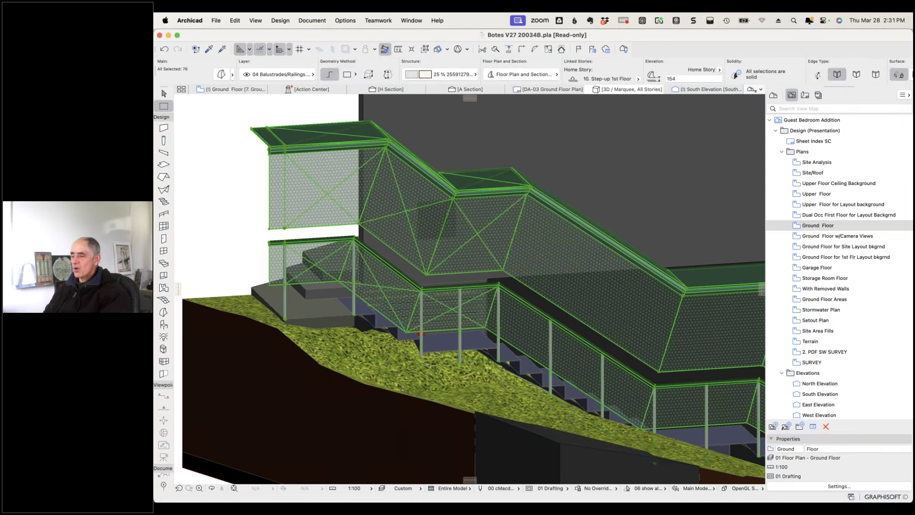
# Reselect and clear the 76 railing morphs, then switch to sub-element selection.
pyautogui.press('Escape')
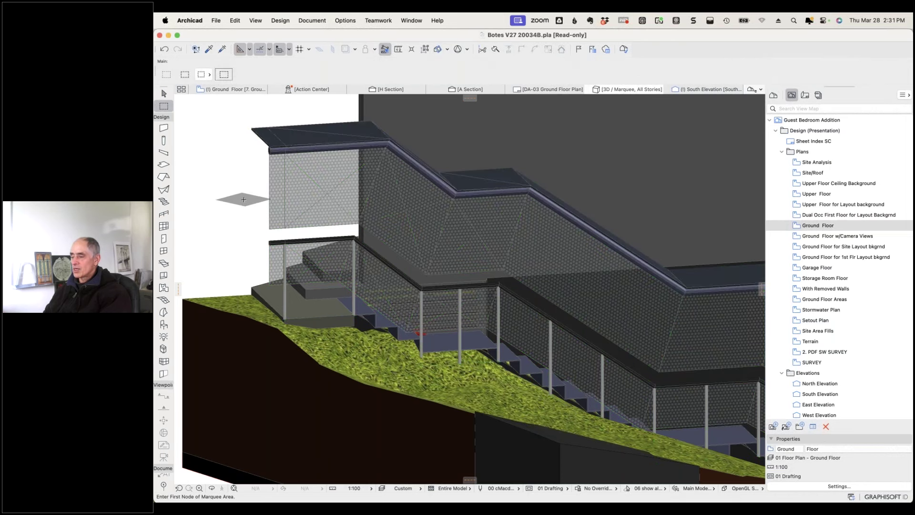
pyautogui.keyDown('shift'); pyautogui.click(362, 190); pyautogui.keyUp('shift')
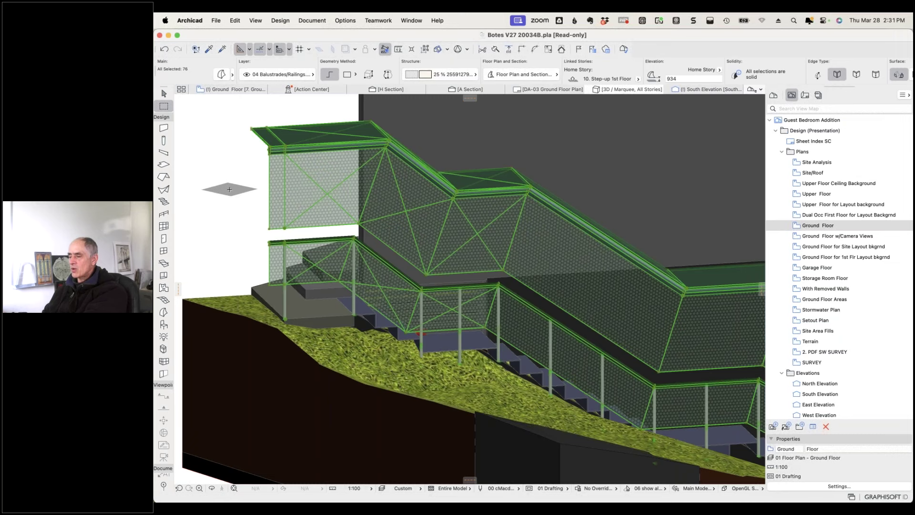
pyautogui.press('Escape')
pyautogui.click(165, 94)
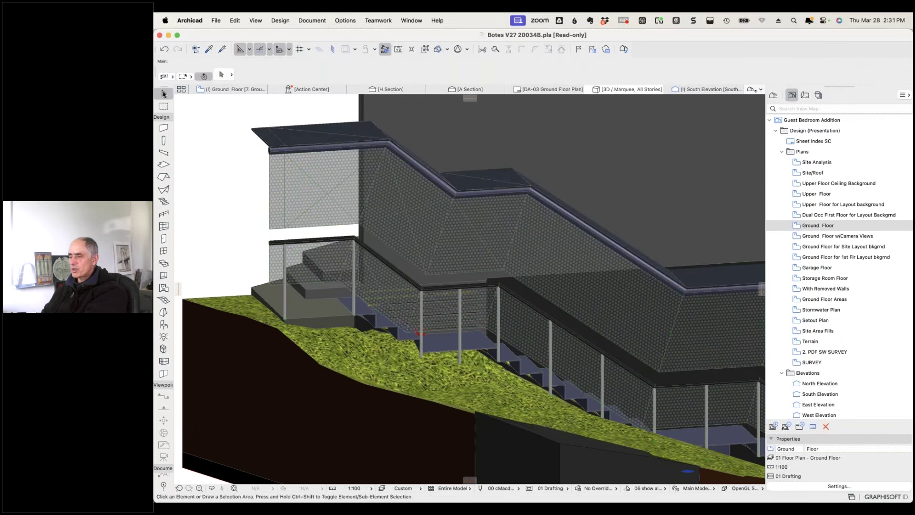
pyautogui.click(224, 75)
pyautogui.click(245, 81)
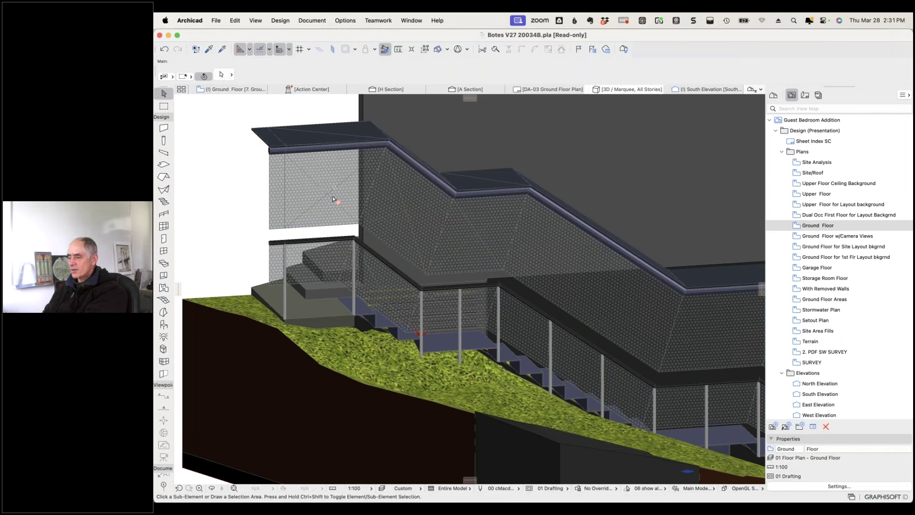
# Inspect the stairs from the side, revert to whole-element selection, and bring up the app switcher.
pyautogui.scroll(3, 328, 196)
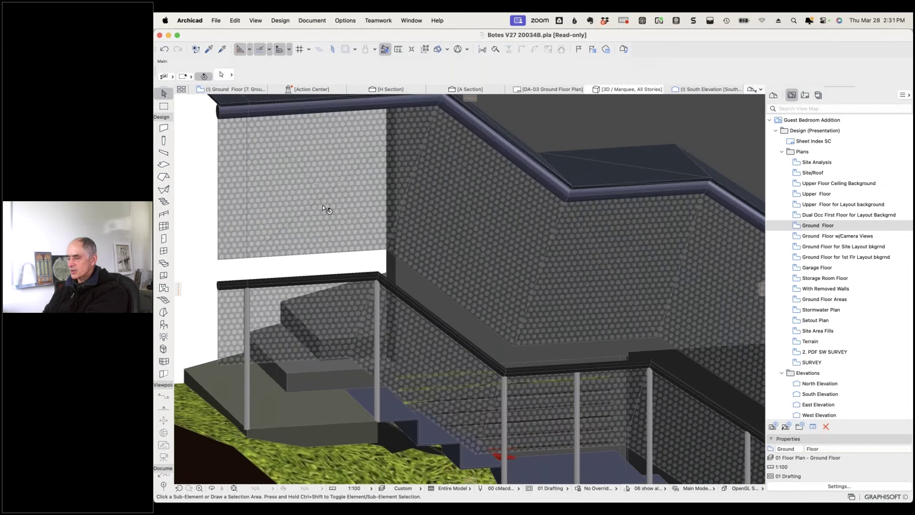
pyautogui.keyDown('shift'); pyautogui.moveTo(198, 174); pyautogui.dragTo(420, 183, button='middle'); pyautogui.keyUp('shift')
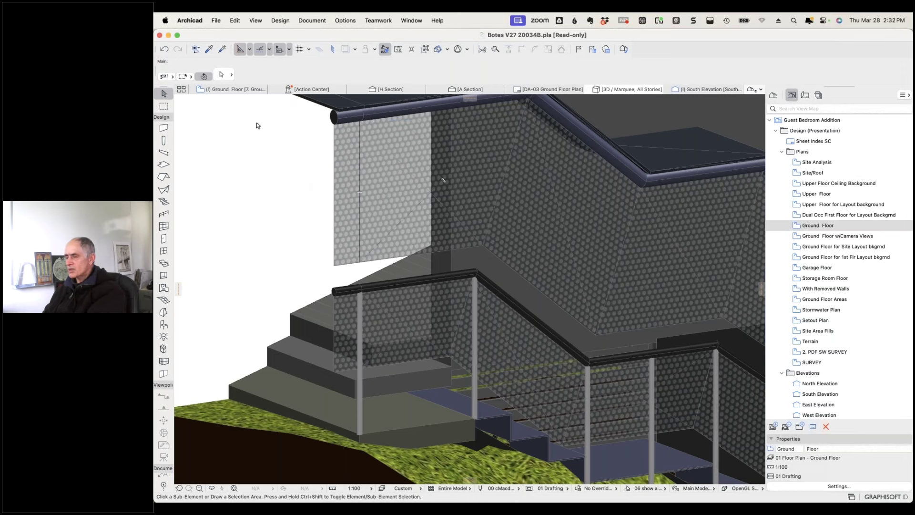
pyautogui.click(222, 76)
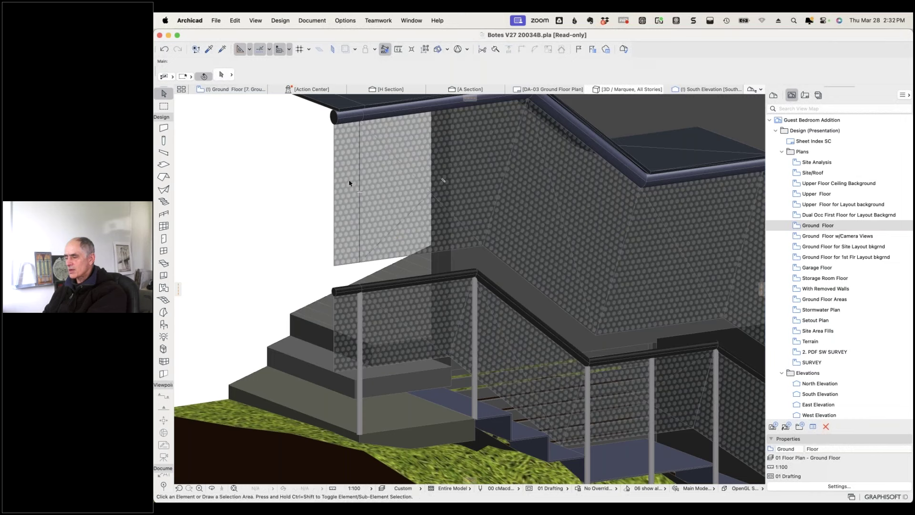
pyautogui.press('super+a')
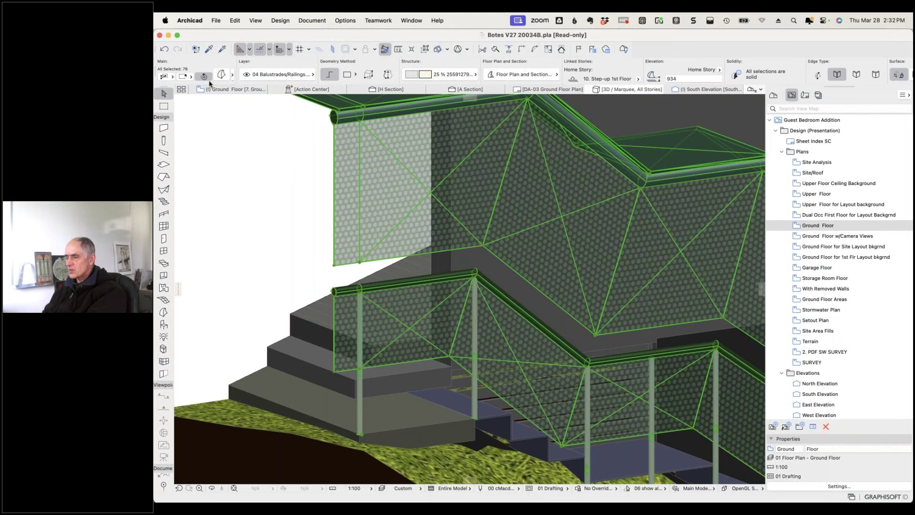
pyautogui.click(274, 175)
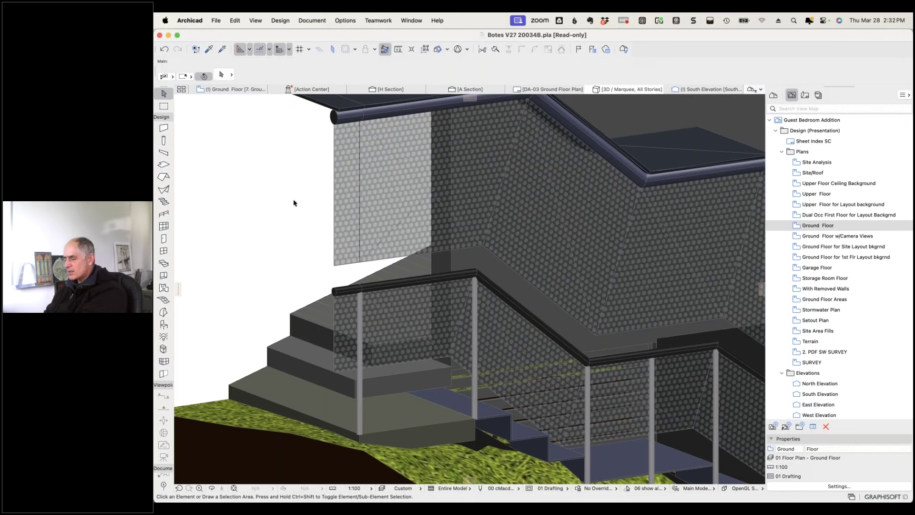
pyautogui.press('super+Tab')
pyautogui.press('super+Tab')
pyautogui.press('super+Tab')
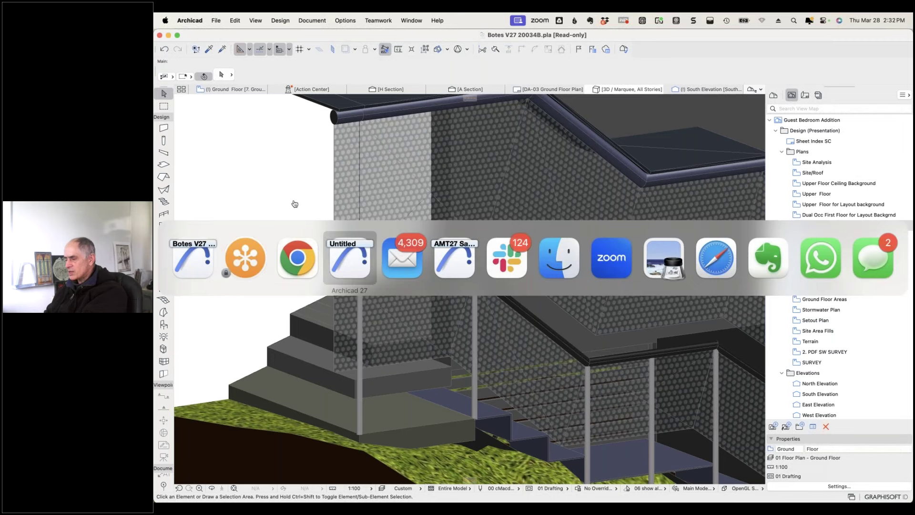
pyautogui.scroll(5, 508, 325)
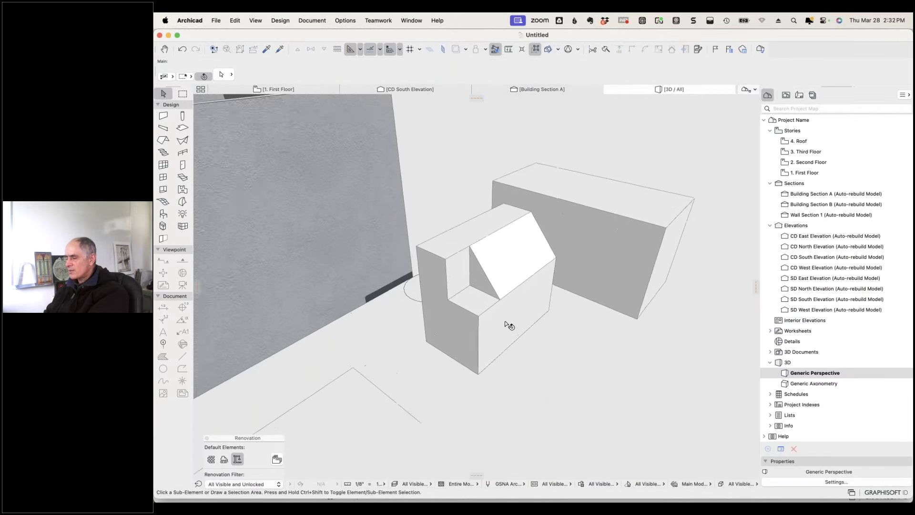
pyautogui.scroll(2, 505, 246)
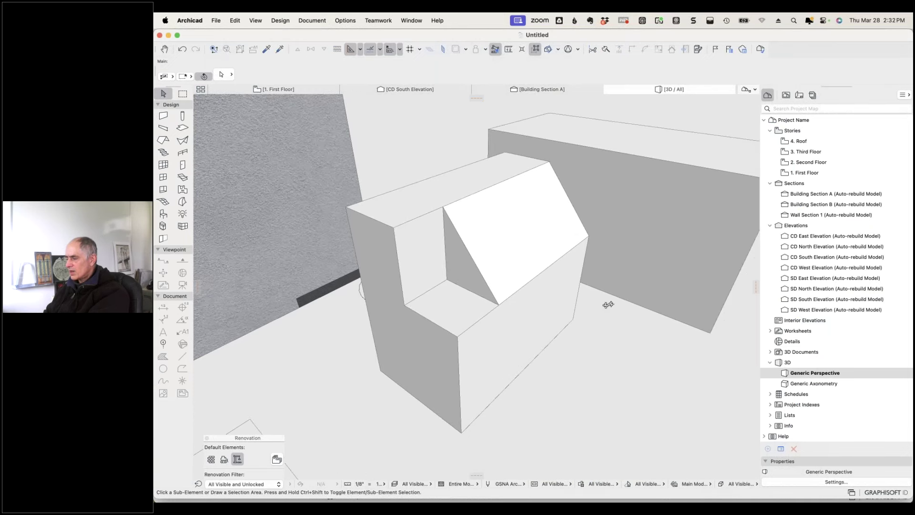
pyautogui.scroll(8, 524, 305)
pyautogui.scroll(-8, 290, 249)
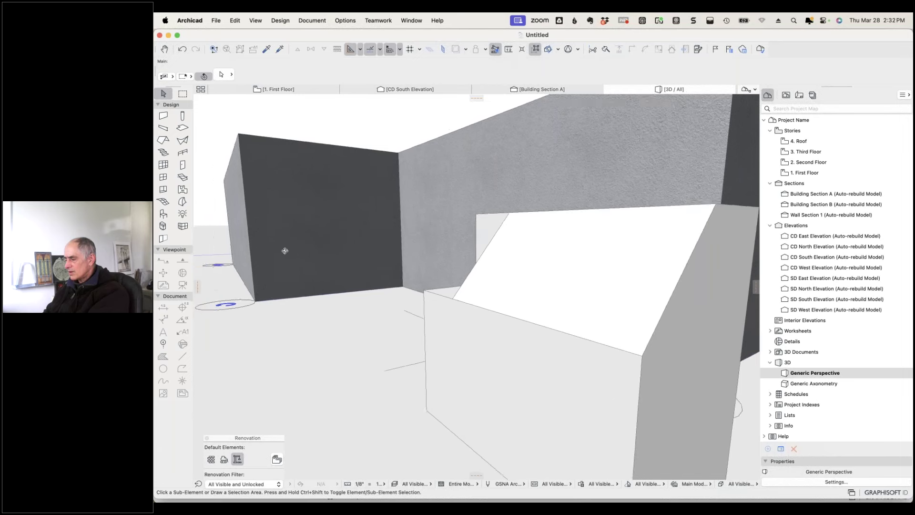
pyautogui.keyDown('shift'); pyautogui.moveTo(582, 286); pyautogui.dragTo(609, 278, button='middle'); pyautogui.keyUp('shift')
pyautogui.keyDown('shift'); pyautogui.moveTo(608, 278); pyautogui.dragTo(600, 280, button='middle'); pyautogui.keyUp('shift')
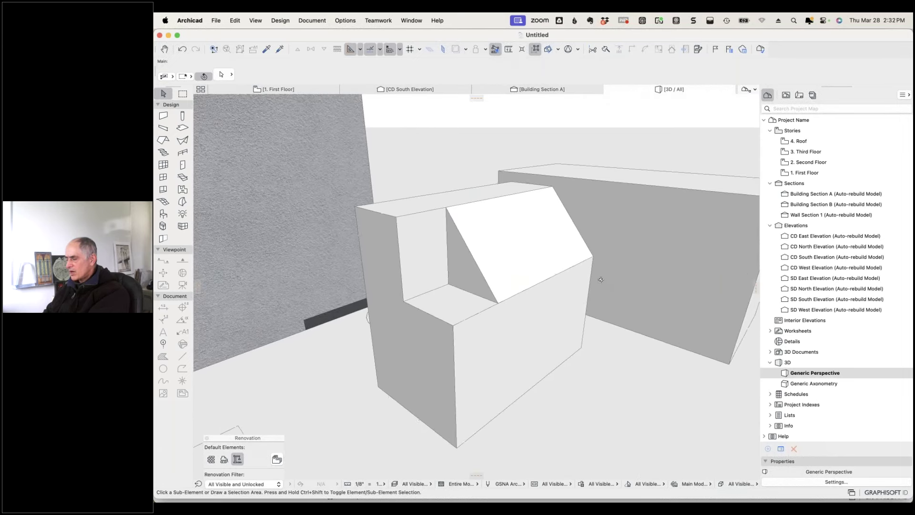
pyautogui.scroll(3, 525, 292)
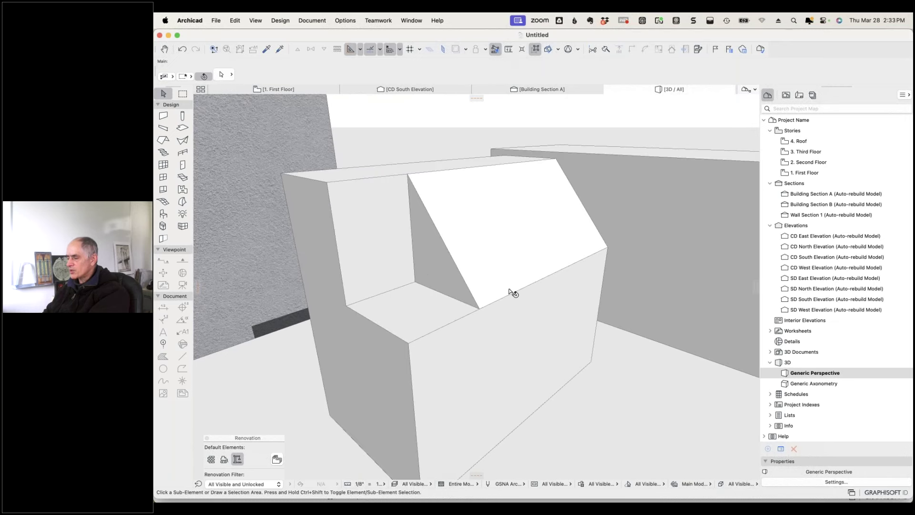
pyautogui.click(523, 296)
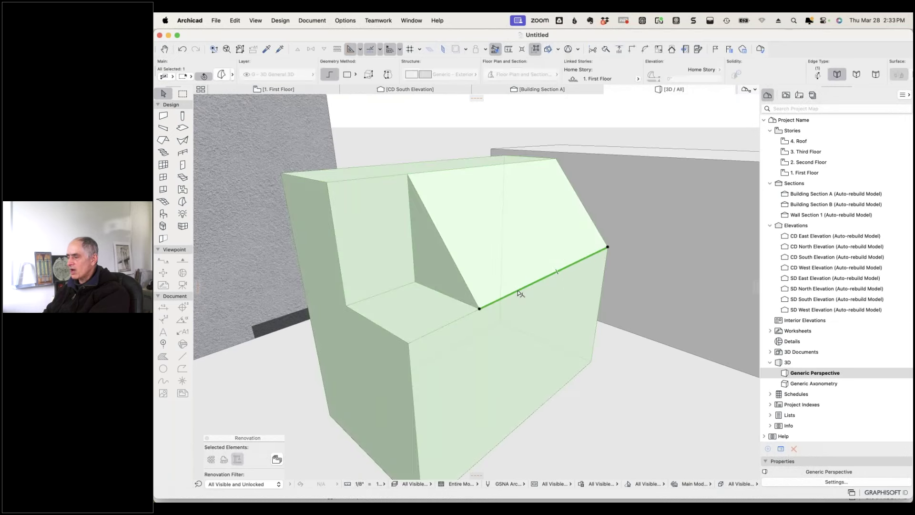
pyautogui.click(877, 75)
pyautogui.click(667, 390)
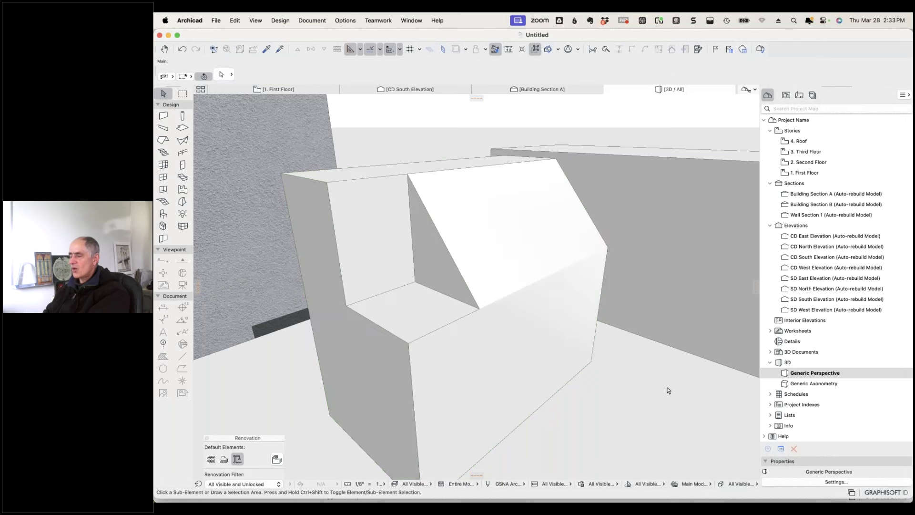
pyautogui.click(575, 266)
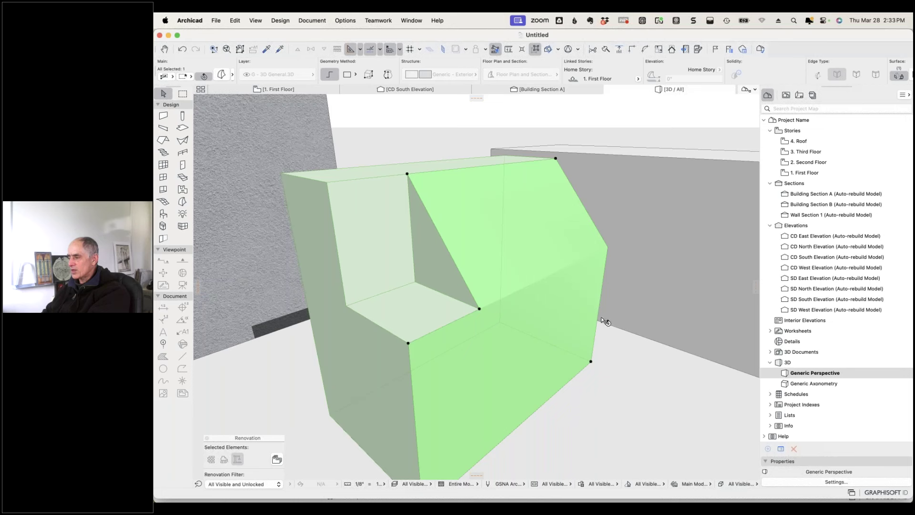
pyautogui.click(624, 380)
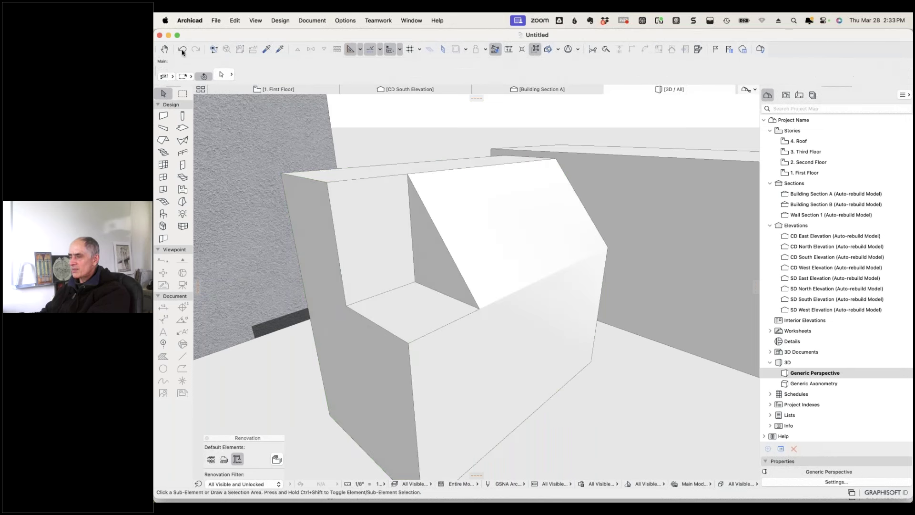
pyautogui.click(256, 21)
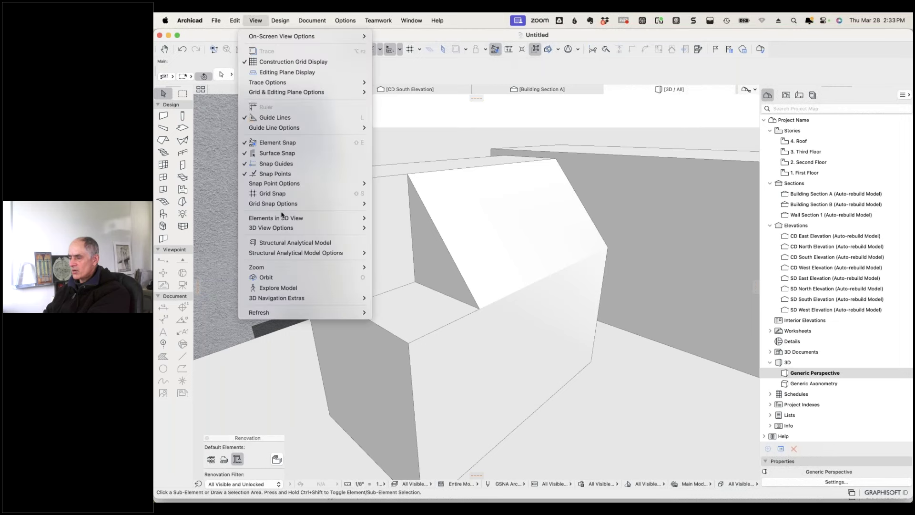
pyautogui.moveTo(281, 20)
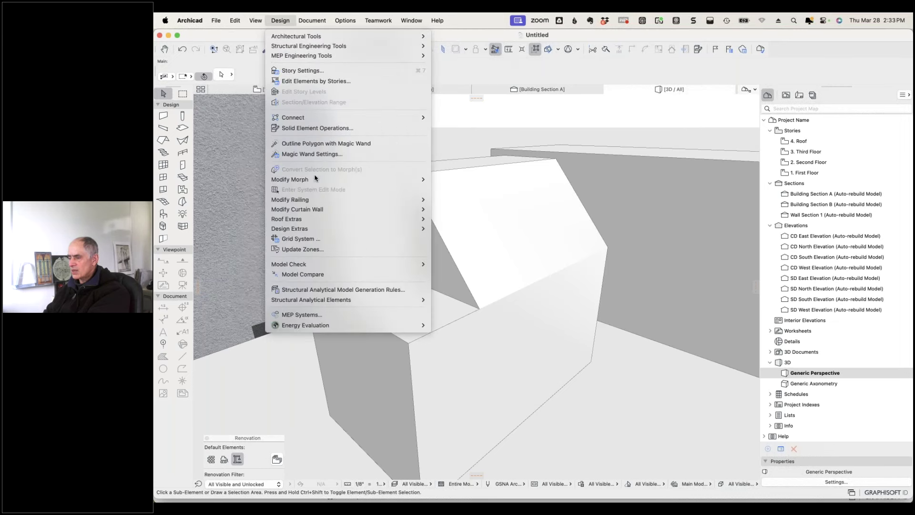
pyautogui.moveTo(324, 180)
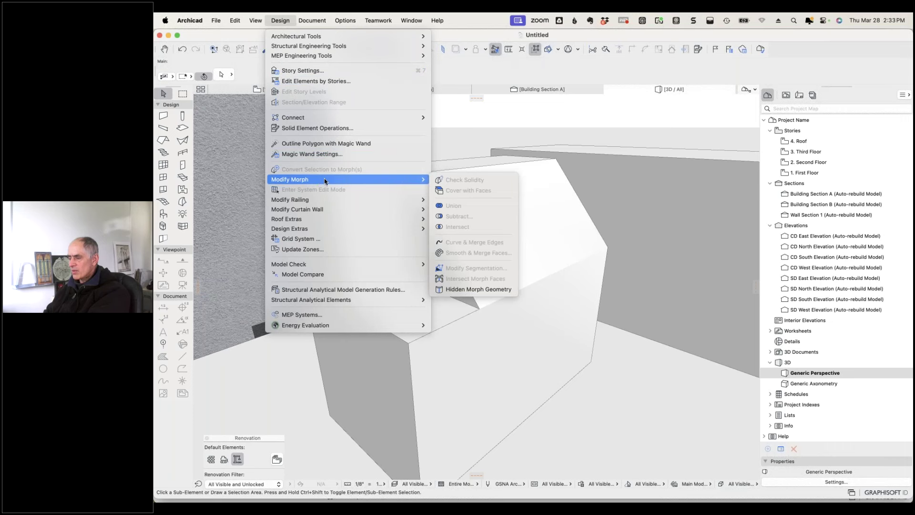
pyautogui.click(469, 289)
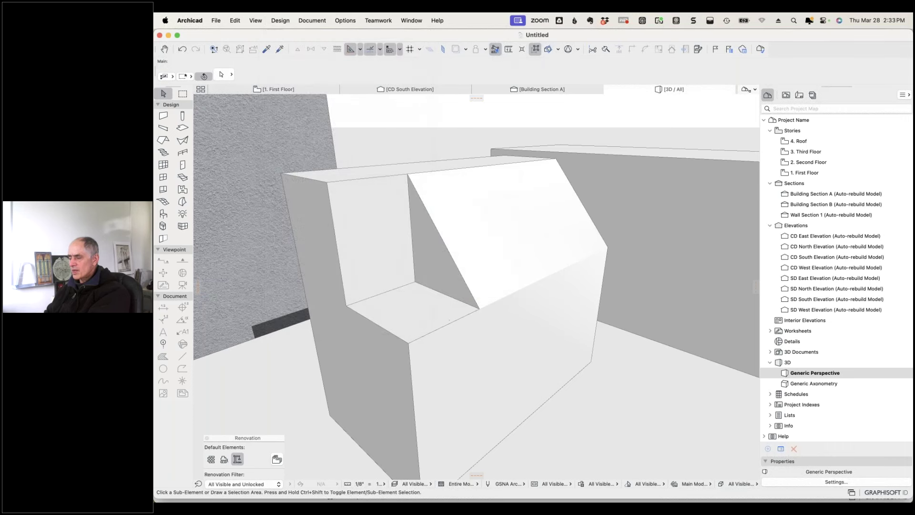
pyautogui.click(535, 288)
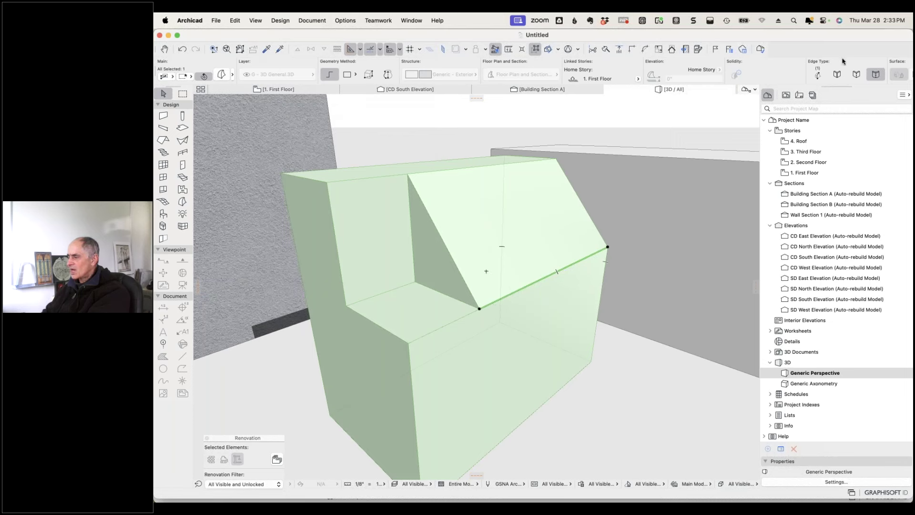
pyautogui.click(837, 75)
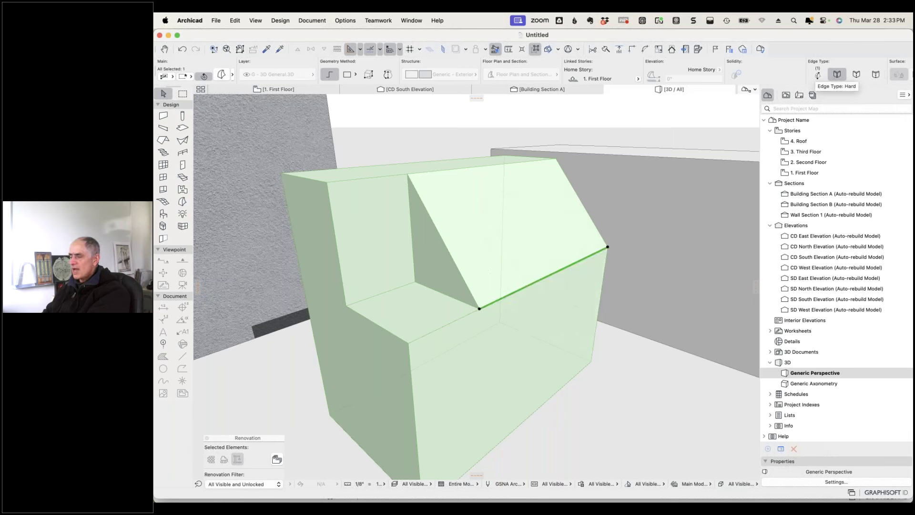
pyautogui.click(280, 21)
pyautogui.moveTo(303, 180)
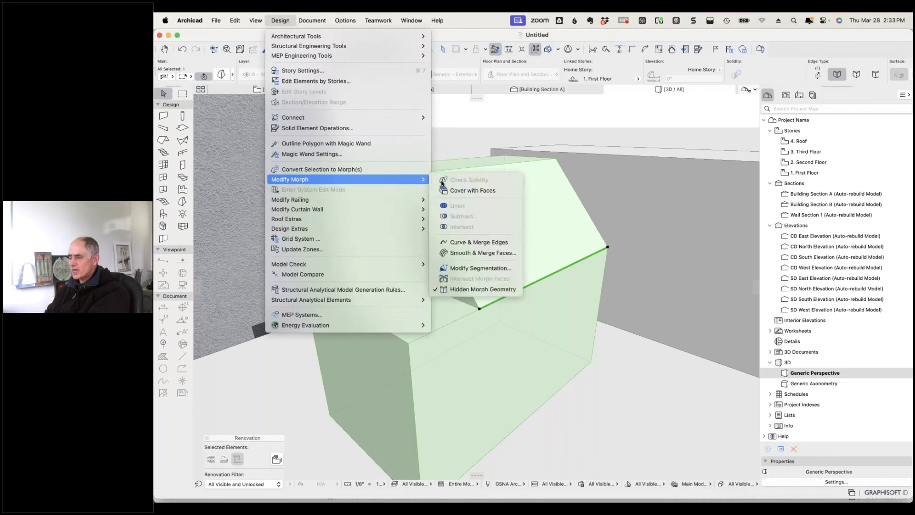
pyautogui.click(474, 242)
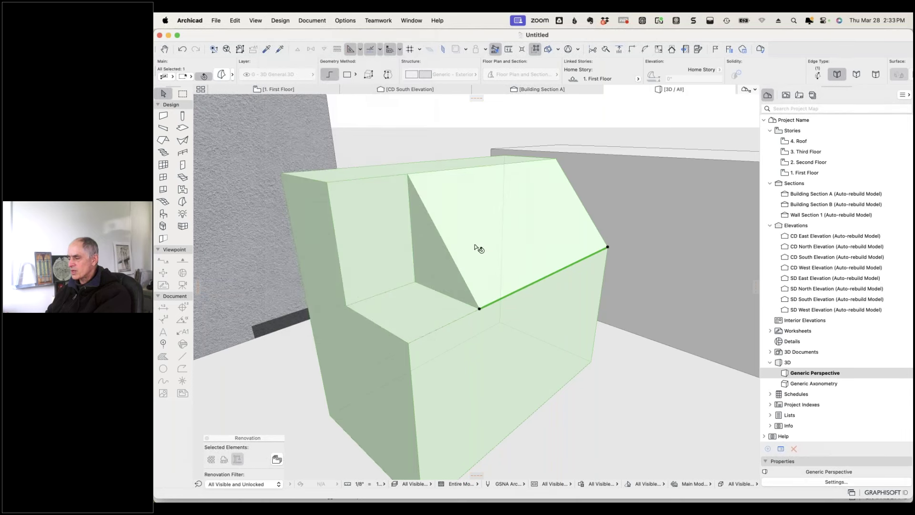
pyautogui.click(512, 298)
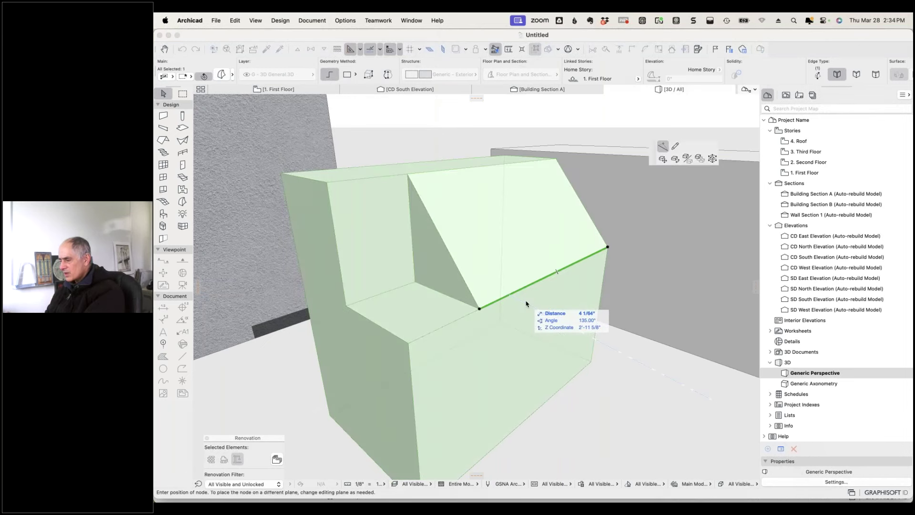
pyautogui.press('Escape')
pyautogui.click(517, 260)
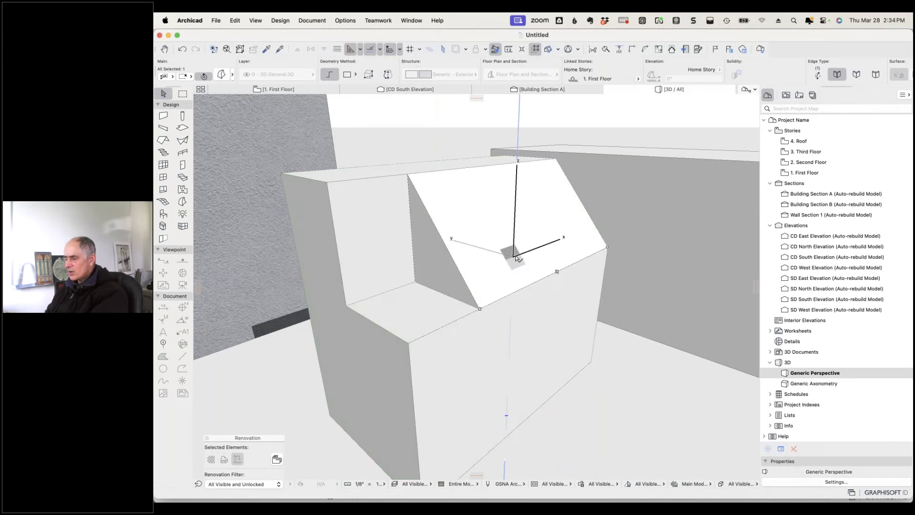
pyautogui.press('Escape')
pyautogui.press('Escape')
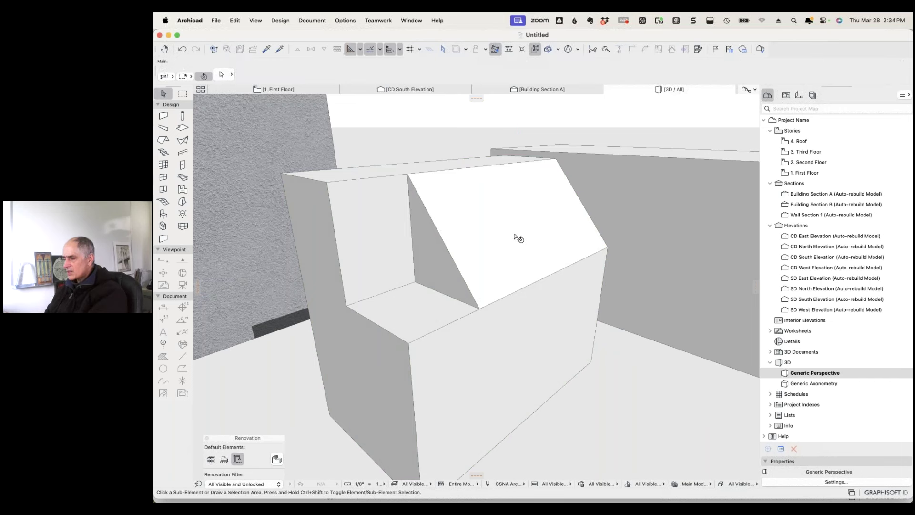
pyautogui.click(517, 287)
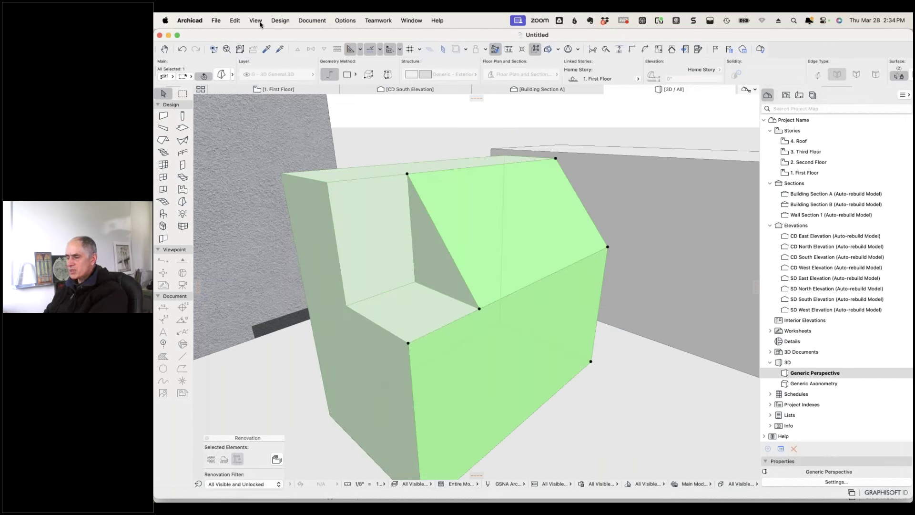
# Apply Smooth & Merge Faces with Smooth boundaries to the test morph, then orbit to inspect it.
pyautogui.click(281, 20)
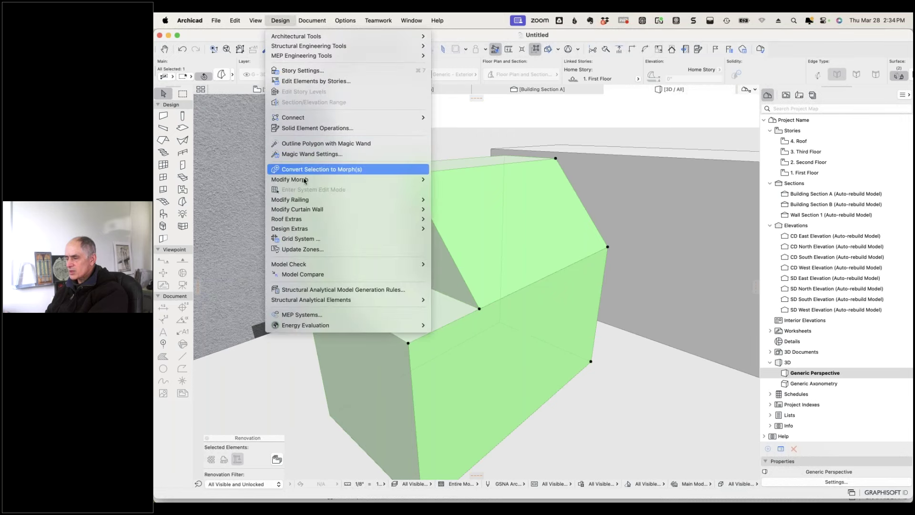
pyautogui.moveTo(389, 181)
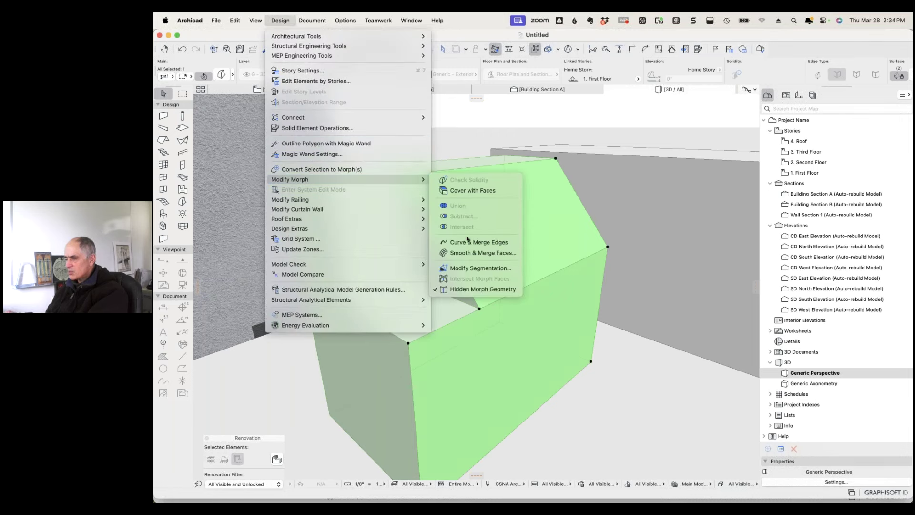
pyautogui.click(468, 254)
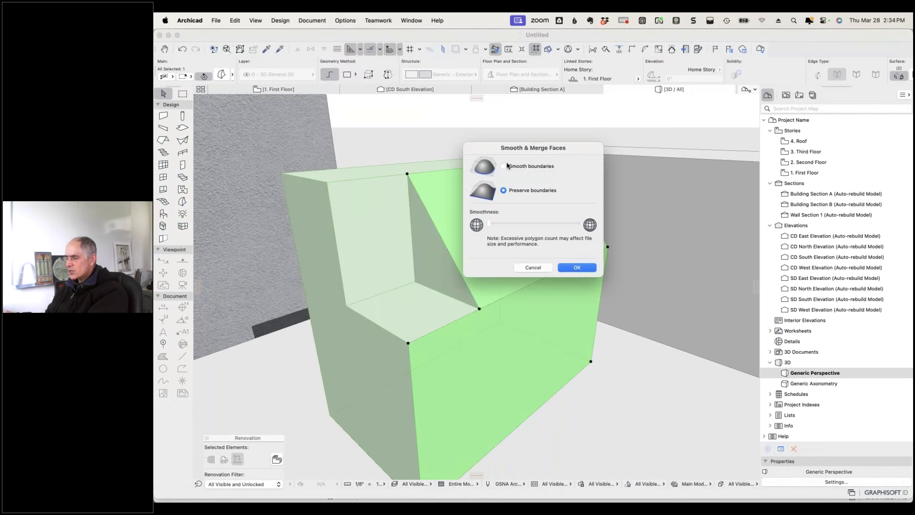
pyautogui.click(505, 167)
pyautogui.click(576, 268)
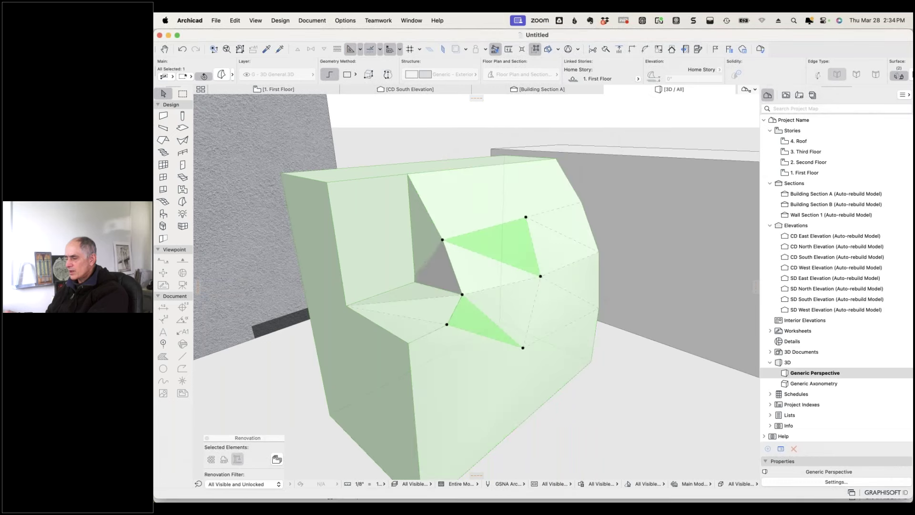
pyautogui.click(666, 416)
pyautogui.moveTo(609, 401)
pyautogui.keyDown('shift'); pyautogui.mouseDown(button='middle')
pyautogui.moveTo(629, 381)
pyautogui.moveTo(732, 350)
pyautogui.moveTo(607, 372)
pyautogui.moveTo(623, 376)
pyautogui.moveTo(611, 387)
pyautogui.mouseUp(button='middle'); pyautogui.keyUp('shift')
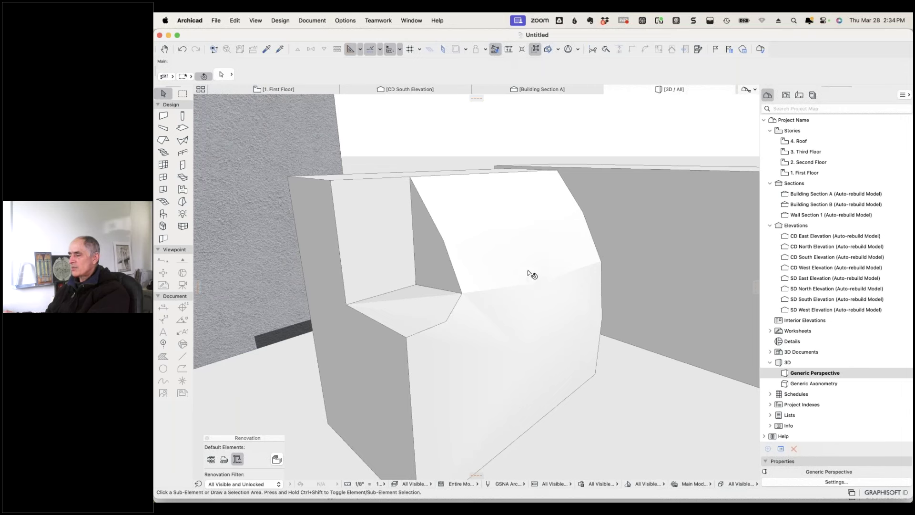
# Inspect the morph's triangular and sloped faces, then turn off Hidden Morph Geometry.
pyautogui.click(536, 249)
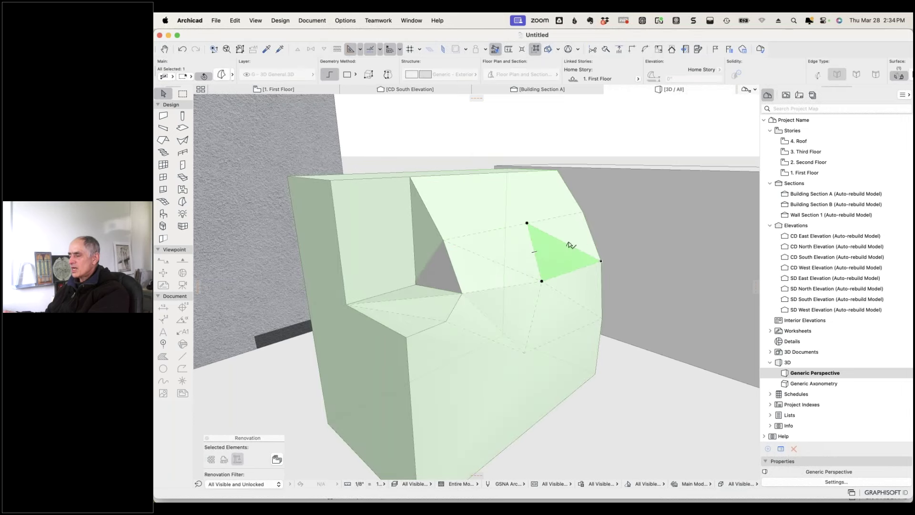
pyautogui.click(544, 212)
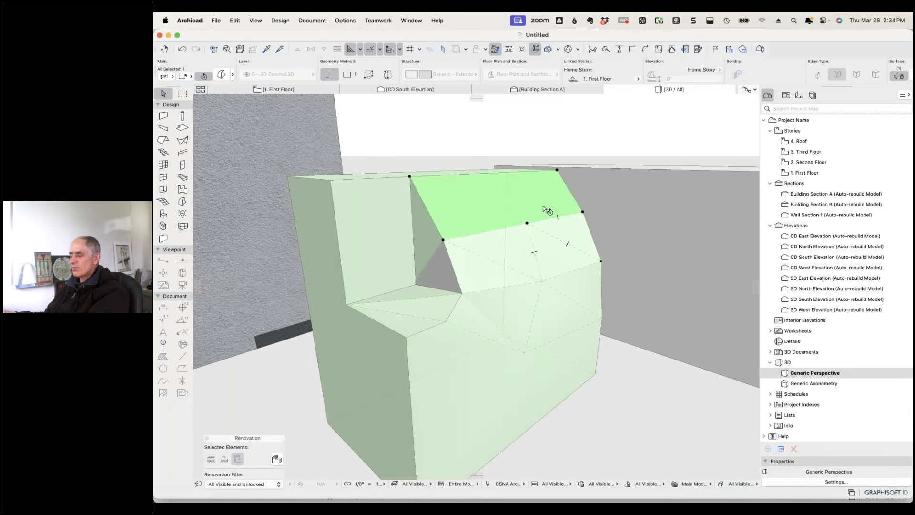
pyautogui.click(412, 109)
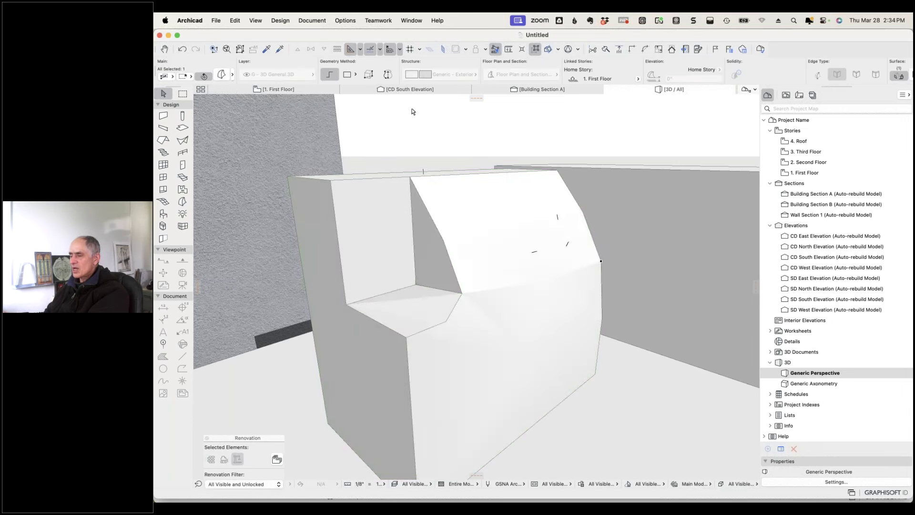
pyautogui.click(254, 20)
pyautogui.moveTo(280, 20)
pyautogui.moveTo(420, 179)
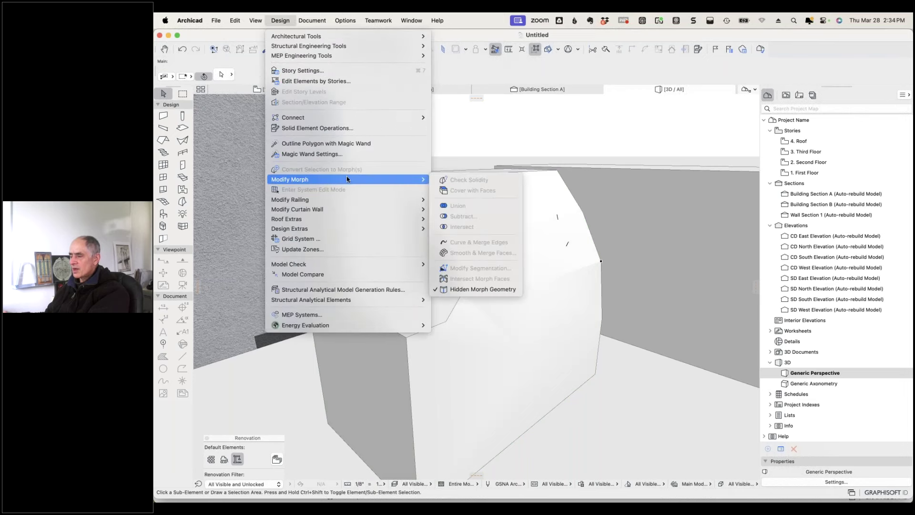
pyautogui.click(474, 289)
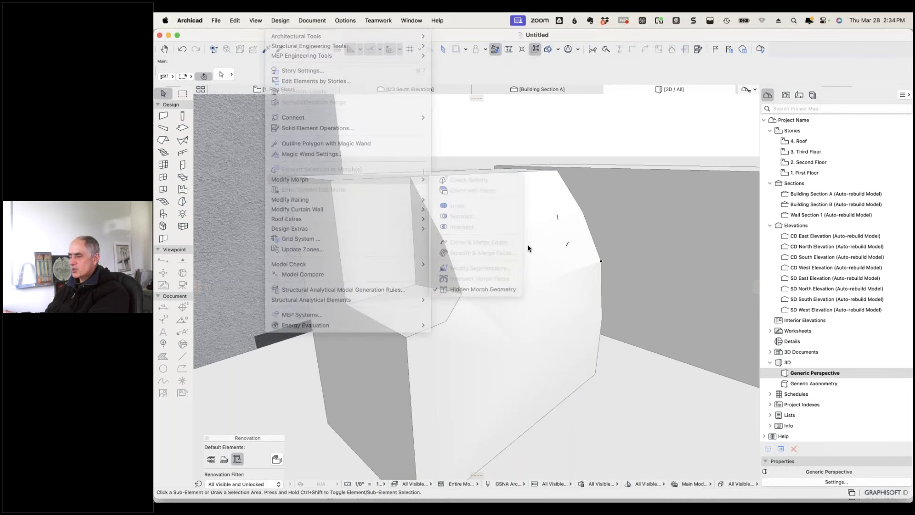
# Check the morph's seat face and back triangular face, then orbit to a more frontal view.
pyautogui.click(529, 224)
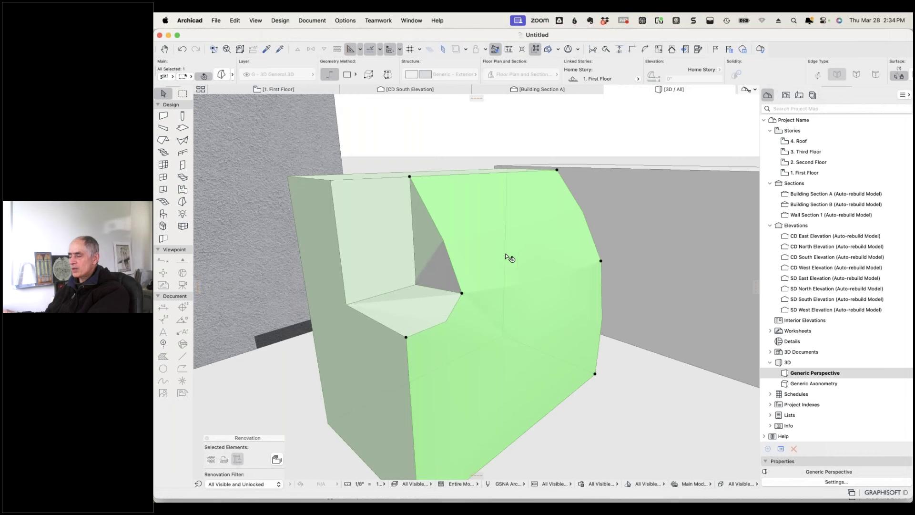
pyautogui.keyDown('super'); pyautogui.click(416, 312); pyautogui.keyUp('super')
pyautogui.keyDown('super'); pyautogui.click(429, 256); pyautogui.keyUp('super')
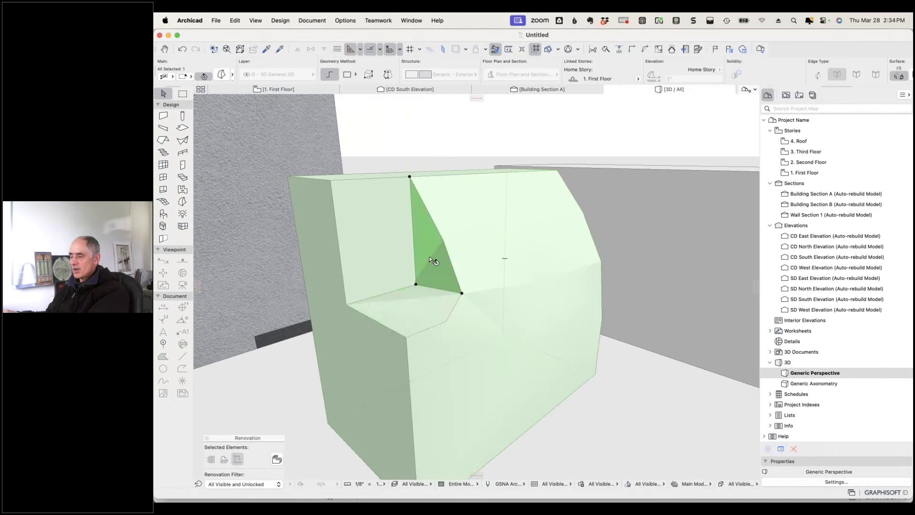
pyautogui.click(587, 394)
pyautogui.keyDown('shift'); pyautogui.moveTo(587, 394); pyautogui.dragTo(564, 400, button='middle'); pyautogui.keyUp('shift')
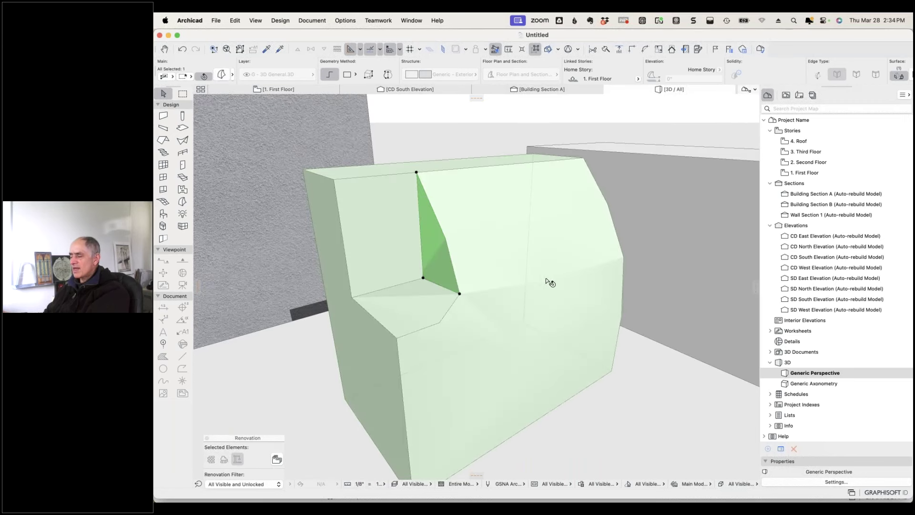
pyautogui.press('super+Tab')
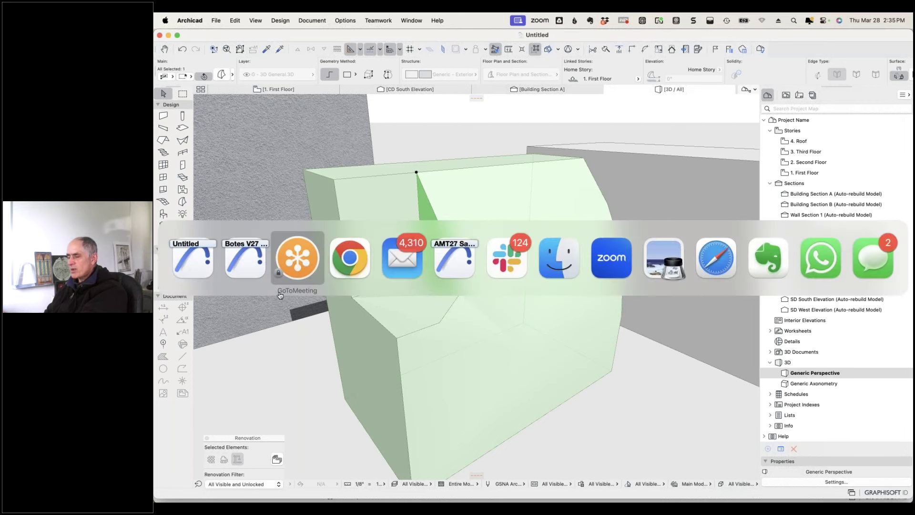
pyautogui.click(236, 260)
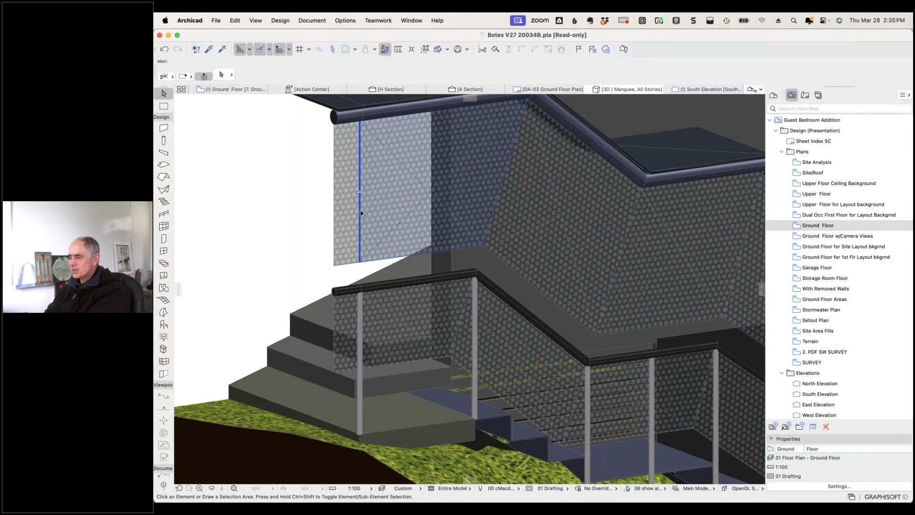
pyautogui.press('super+a')
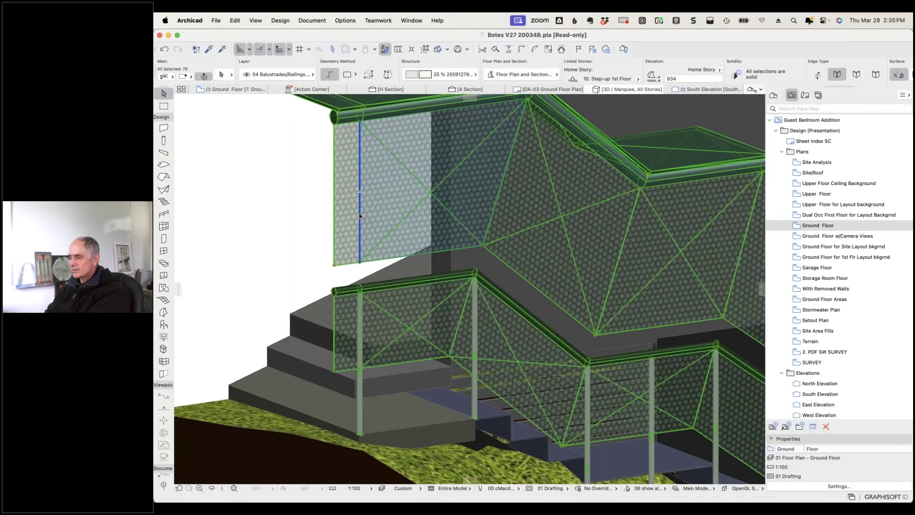
pyautogui.press('Escape')
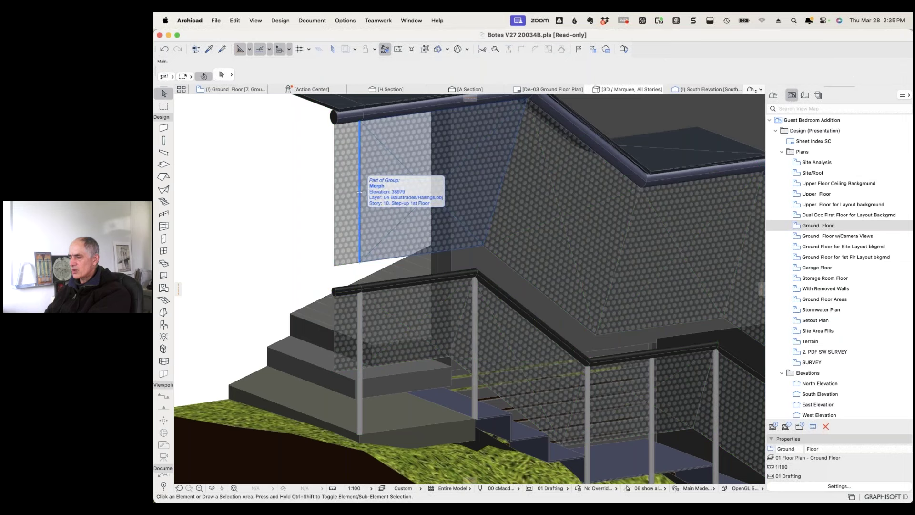
pyautogui.click(426, 51)
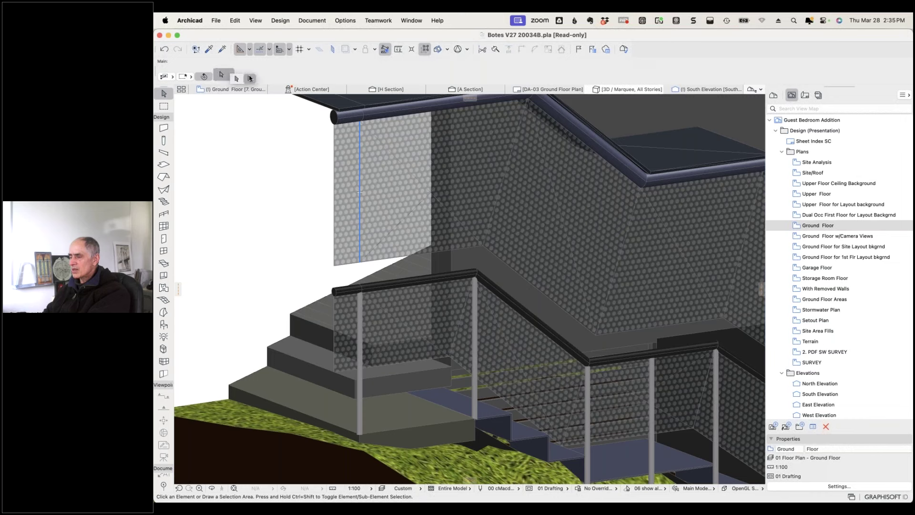
pyautogui.click(496, 199)
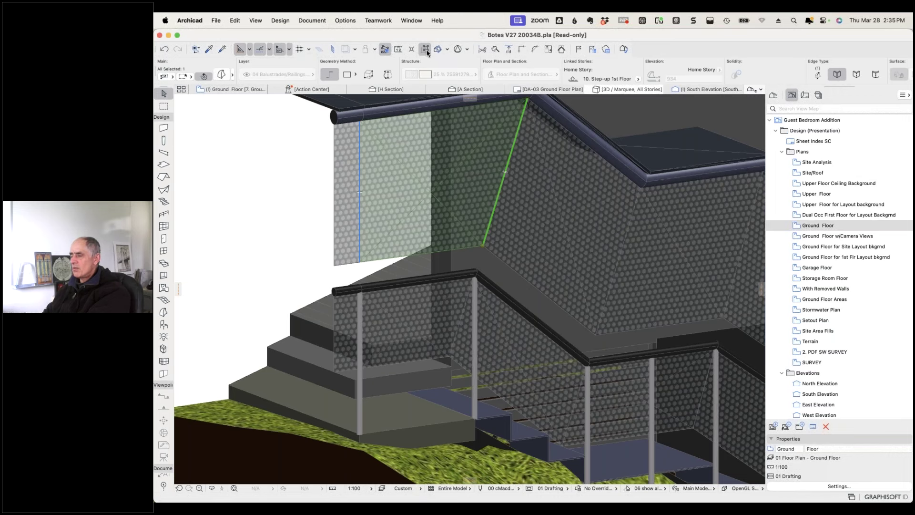
pyautogui.click(475, 148)
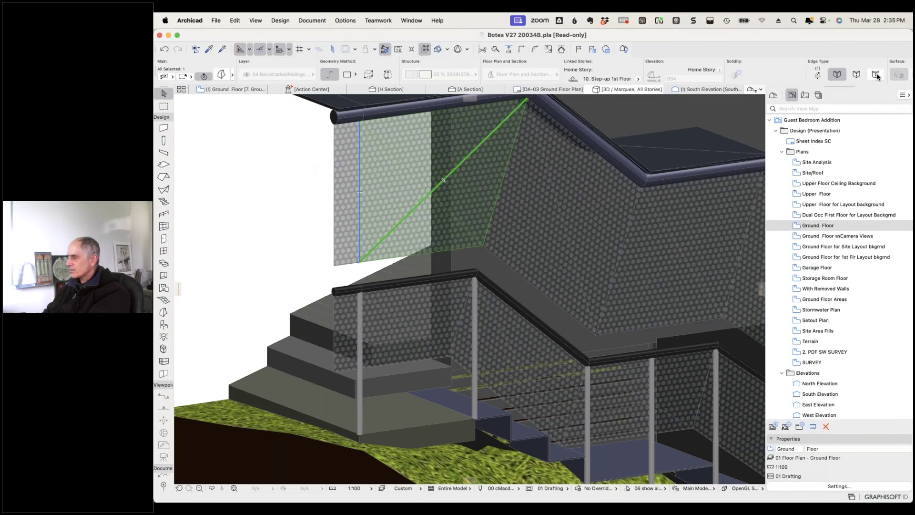
pyautogui.click(862, 76)
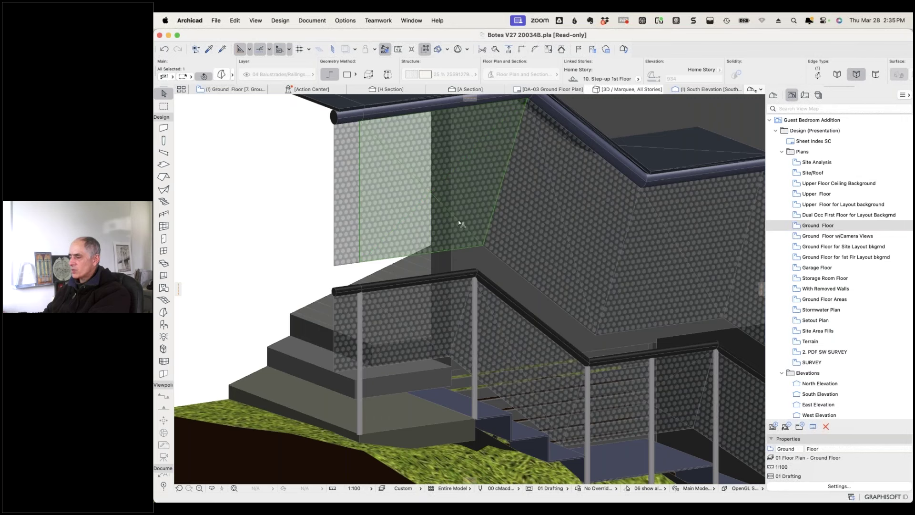
pyautogui.click(838, 73)
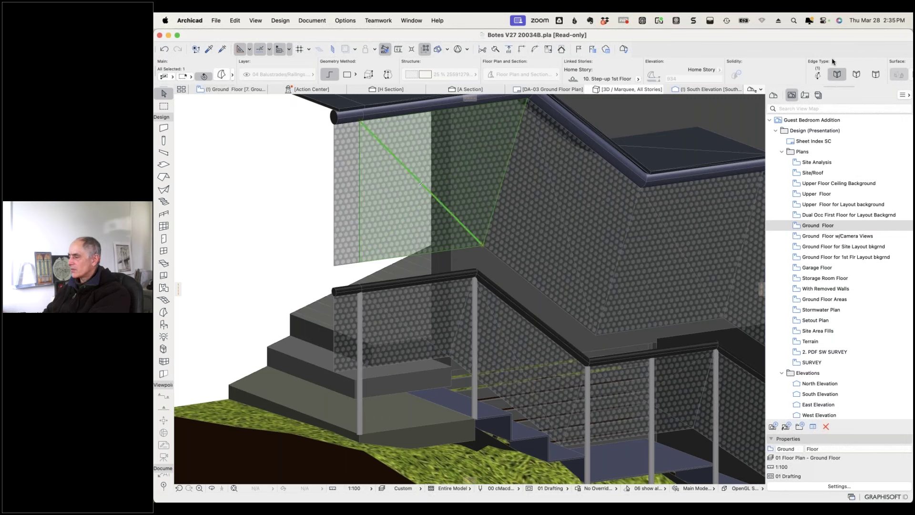
pyautogui.click(857, 77)
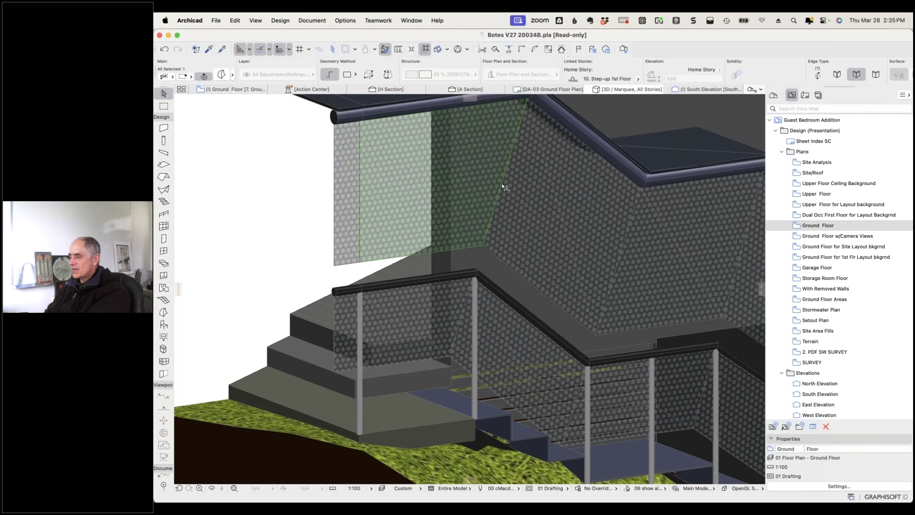
pyautogui.click(839, 73)
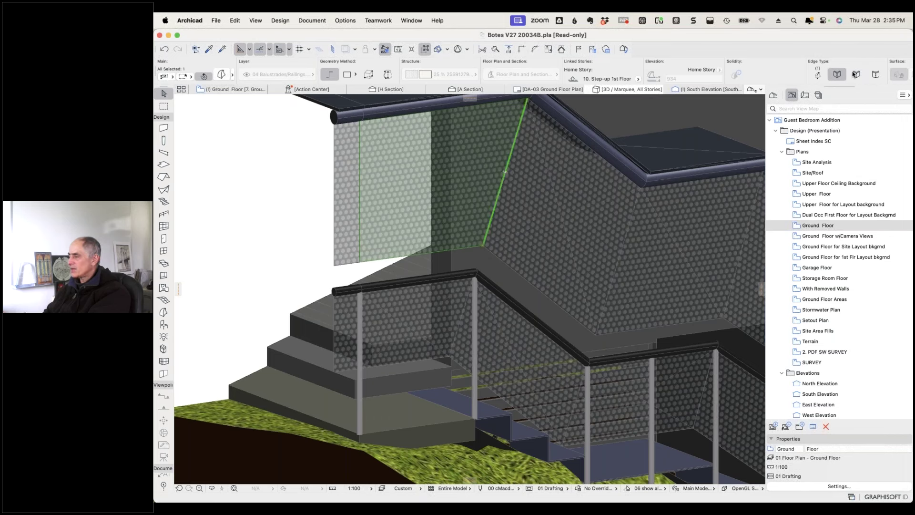
pyautogui.click(302, 202)
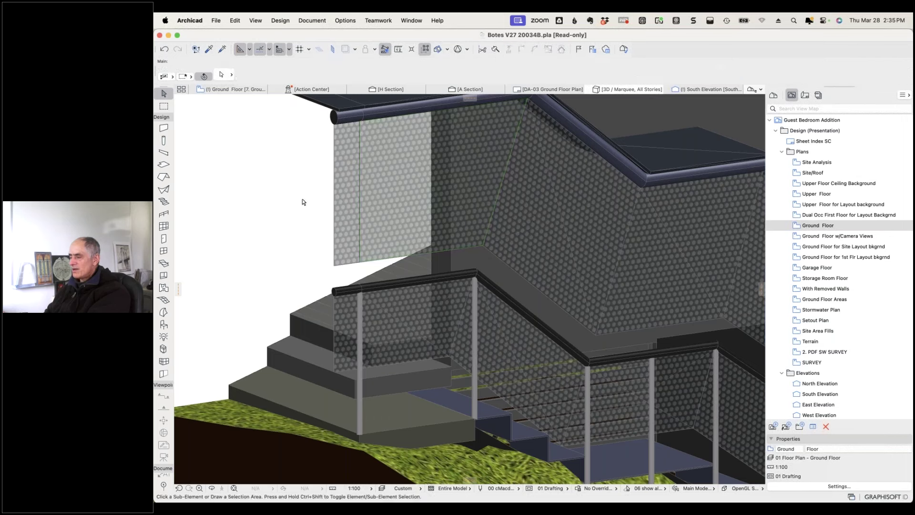
pyautogui.click(464, 225)
# Draw a vertical morph line from the stair wall base up to the roof edge.
pyautogui.click(465, 226)
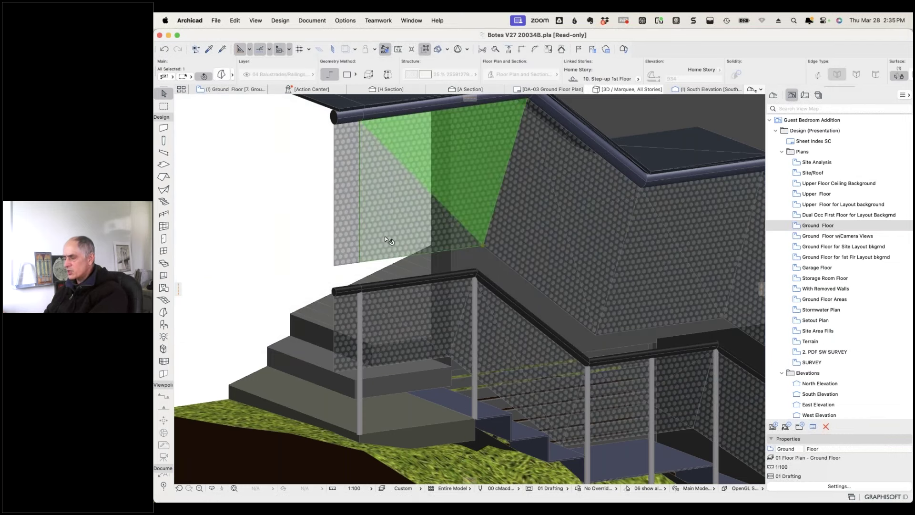
pyautogui.click(260, 236)
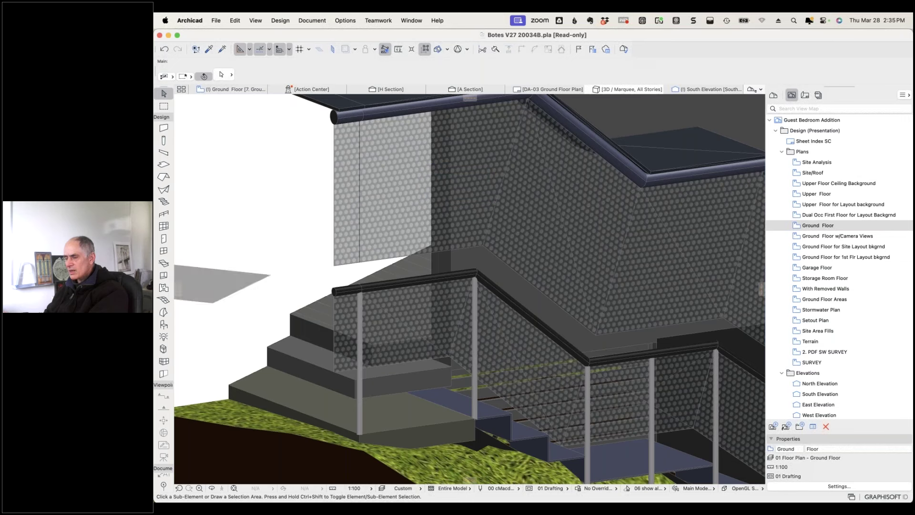
pyautogui.click(166, 315)
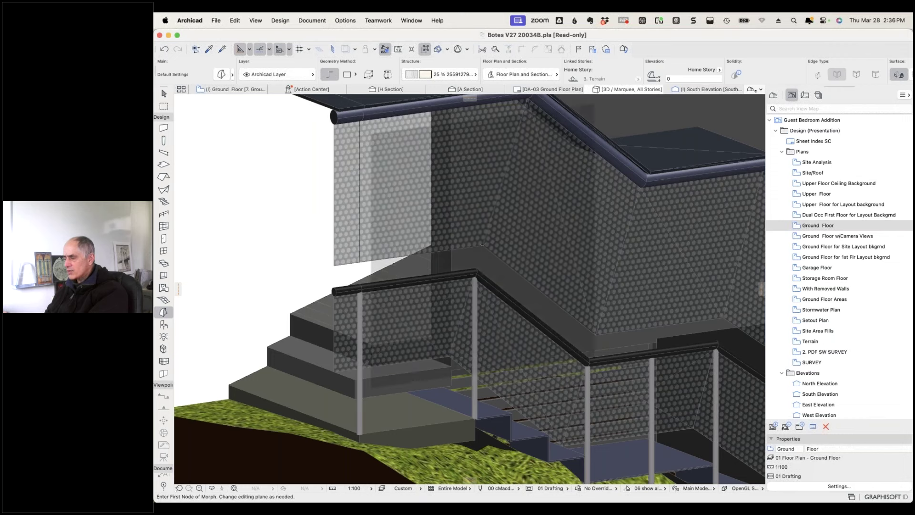
pyautogui.click(483, 246)
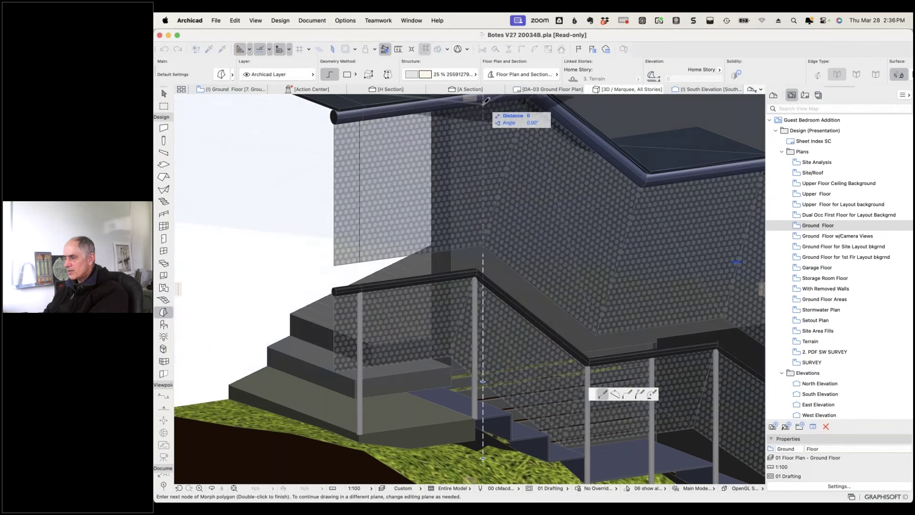
pyautogui.doubleClick(484, 102)
pyautogui.keyDown('shift'); pyautogui.click(483, 199); pyautogui.keyUp('shift')
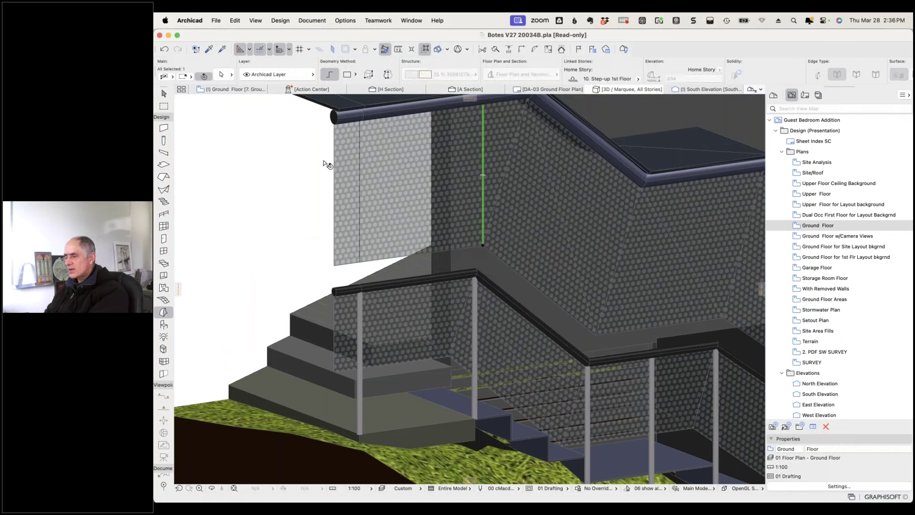
pyautogui.click(163, 94)
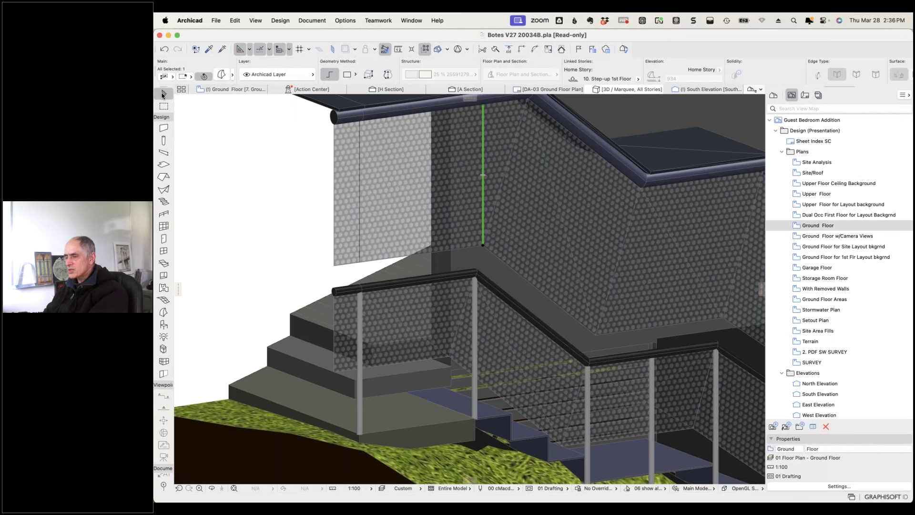
pyautogui.press('Escape')
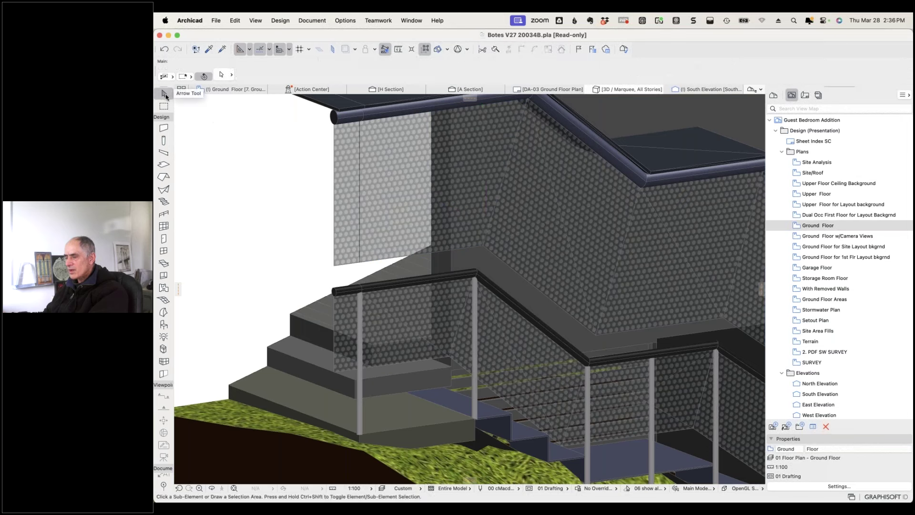
# Select the triangular morph panel with the vertical line and check the Modify Morph commands.
pyautogui.click(227, 76)
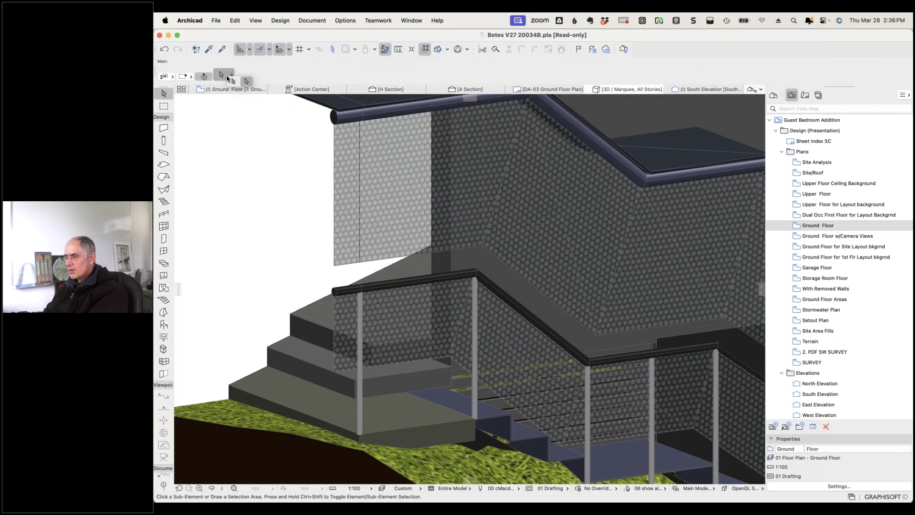
pyautogui.click(406, 188)
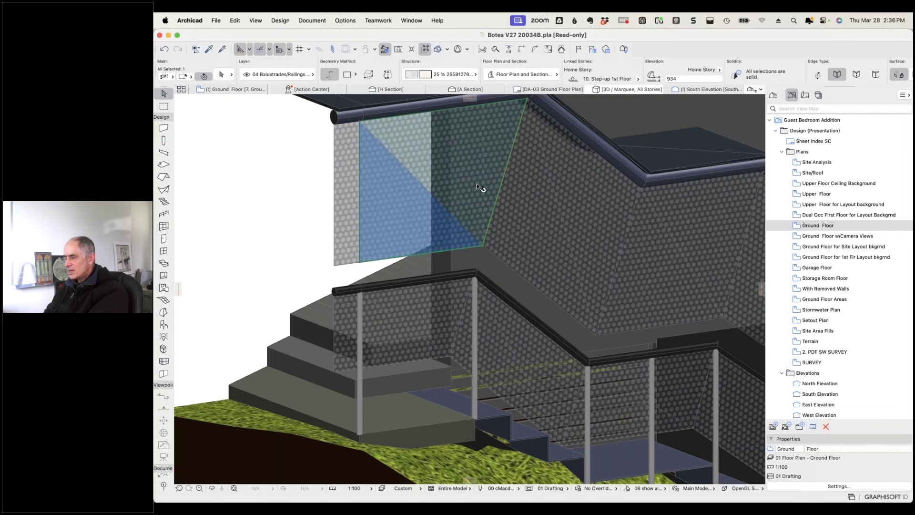
pyautogui.keyDown('shift'); pyautogui.click(483, 174); pyautogui.keyUp('shift')
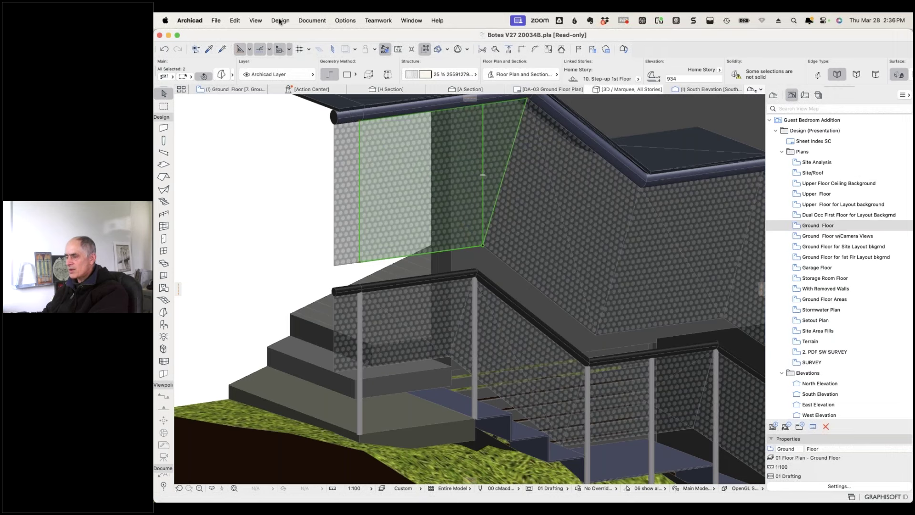
pyautogui.click(281, 21)
pyautogui.moveTo(322, 183)
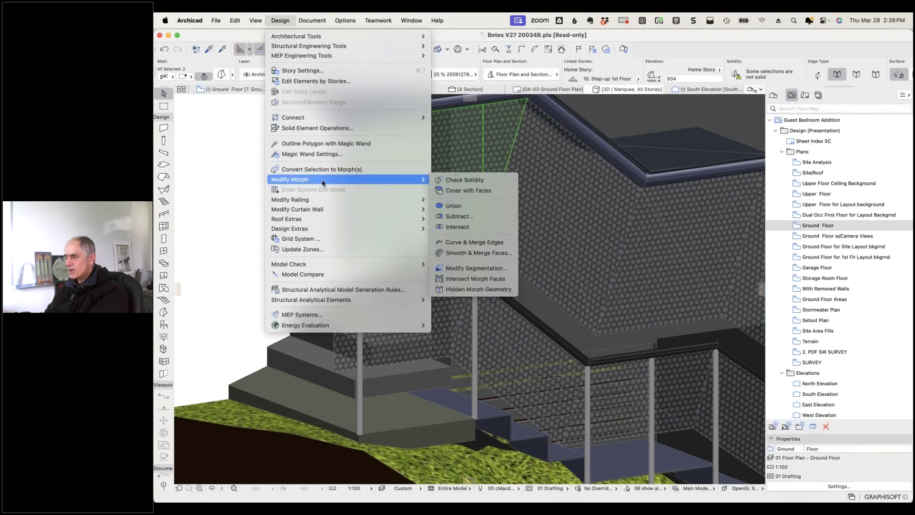
pyautogui.click(455, 206)
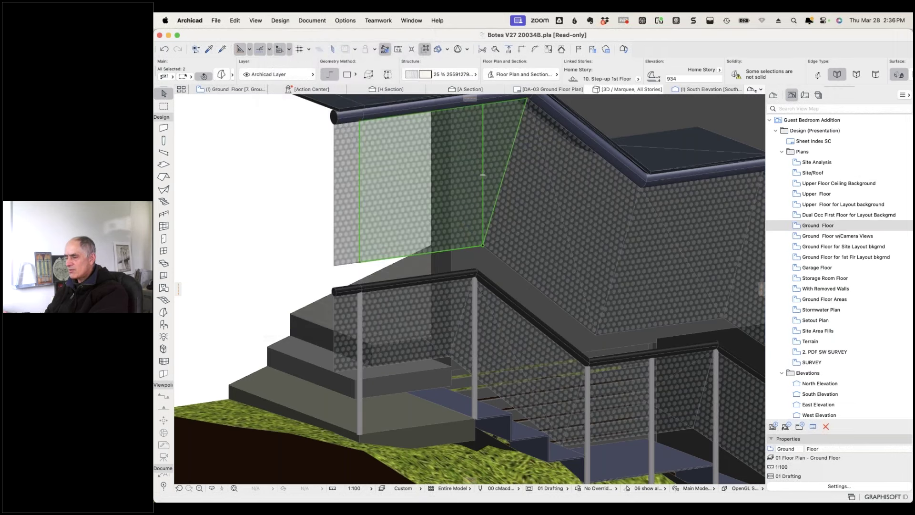
pyautogui.moveTo(261, 185); pyautogui.dragTo(513, 165)
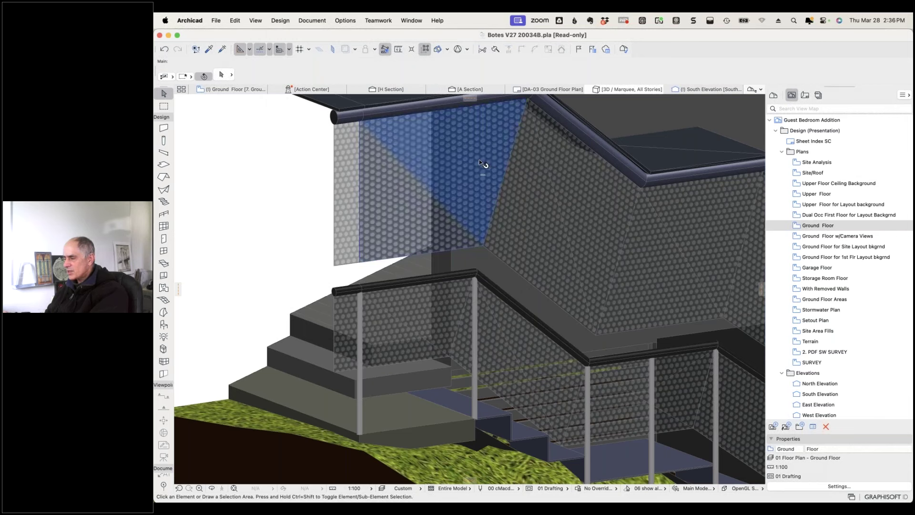
pyautogui.click(483, 162)
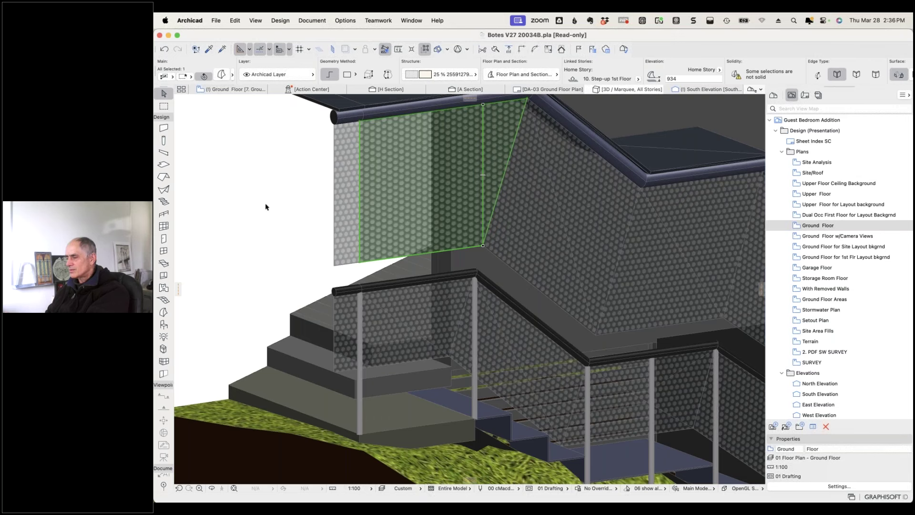
# Move the morph panel's top corner node up to the roof ridge point.
pyautogui.click(528, 100)
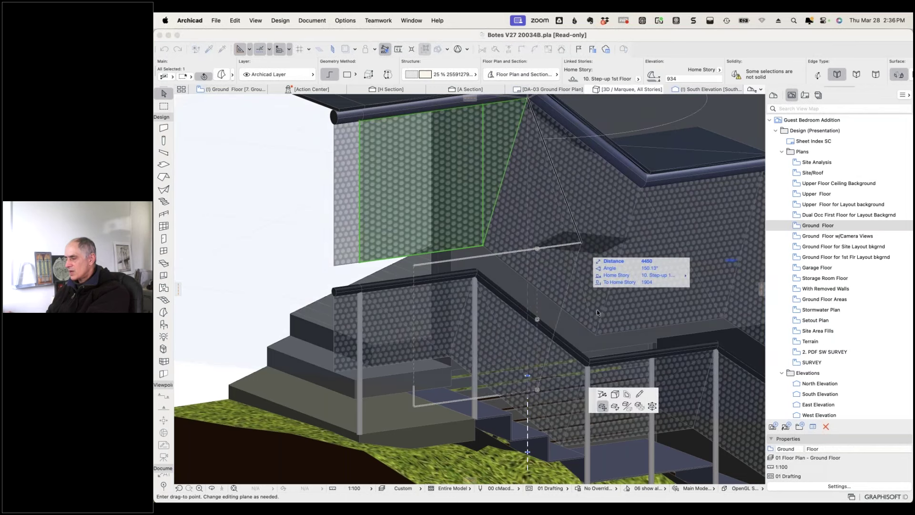
pyautogui.click(602, 393)
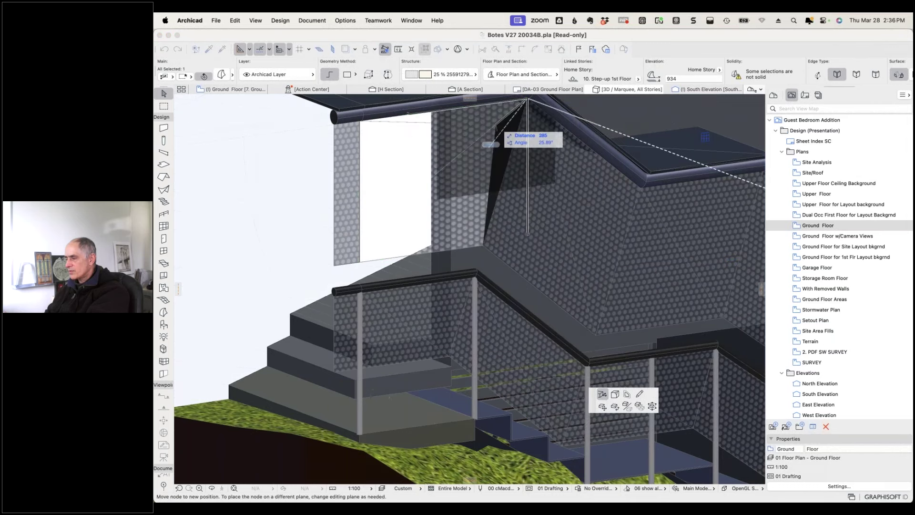
pyautogui.click(484, 104)
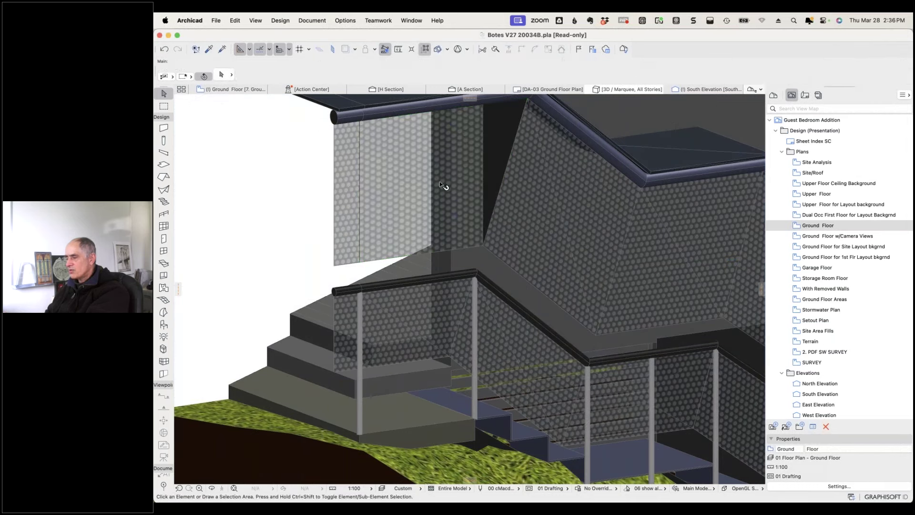
pyautogui.scroll(10, 429, 186)
pyautogui.scroll(5, 368, 186)
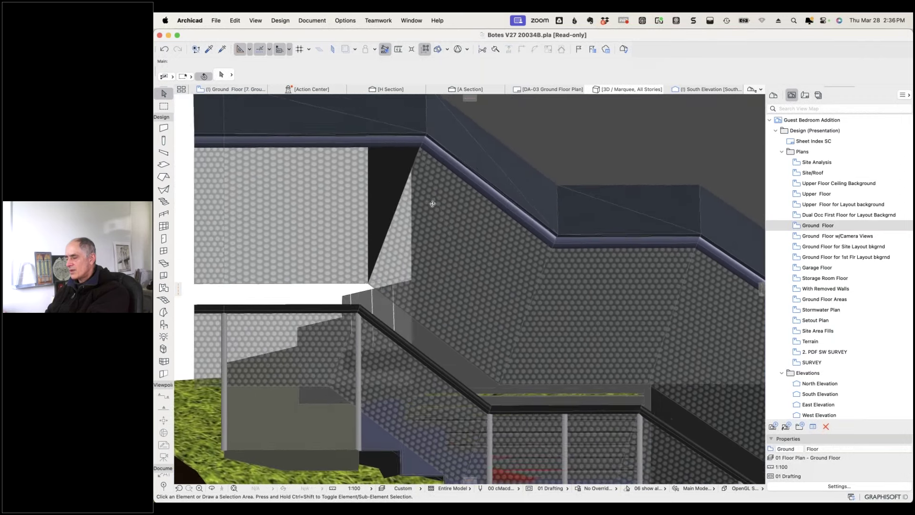
# Select and deselect the morph panel and its faces to inspect them.
pyautogui.scroll(1, 429, 200)
pyautogui.click(385, 186)
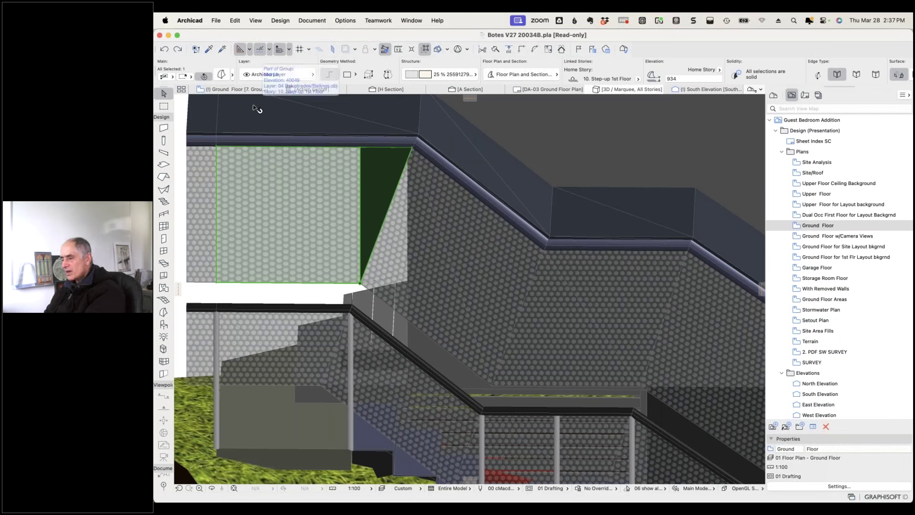
pyautogui.press('Escape')
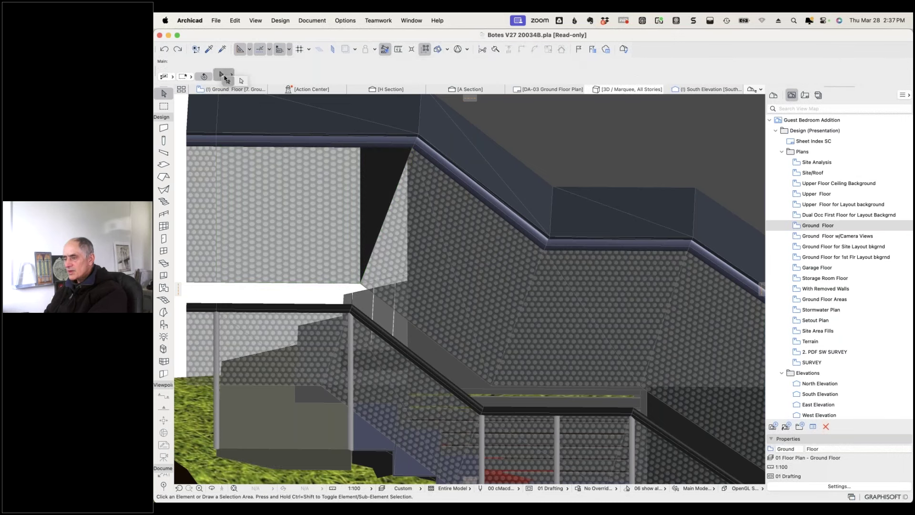
pyautogui.click(373, 164)
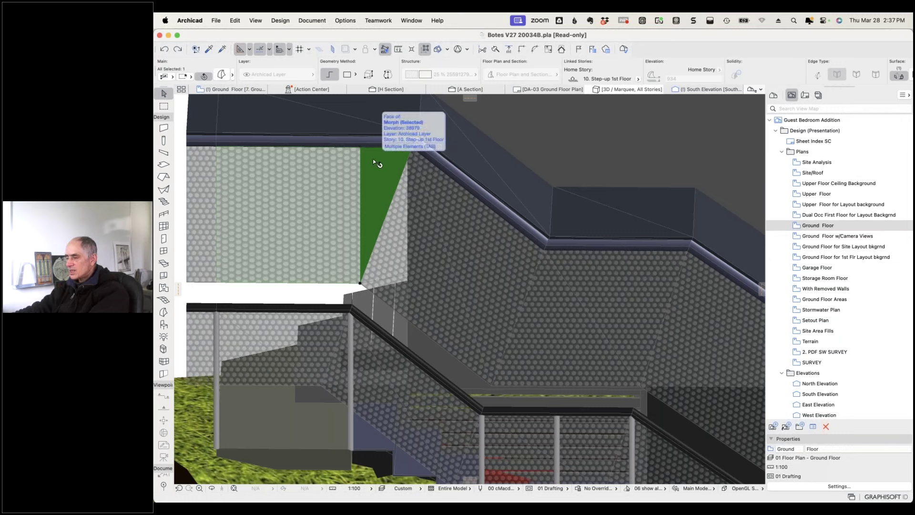
pyautogui.press('Escape')
pyautogui.rightClick(388, 222)
pyautogui.press('Escape')
pyautogui.click(381, 195)
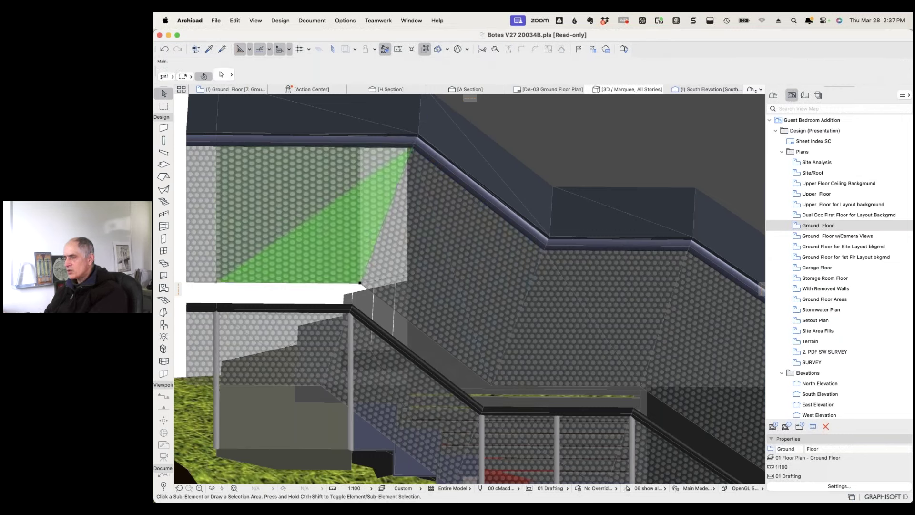
pyautogui.press('Escape')
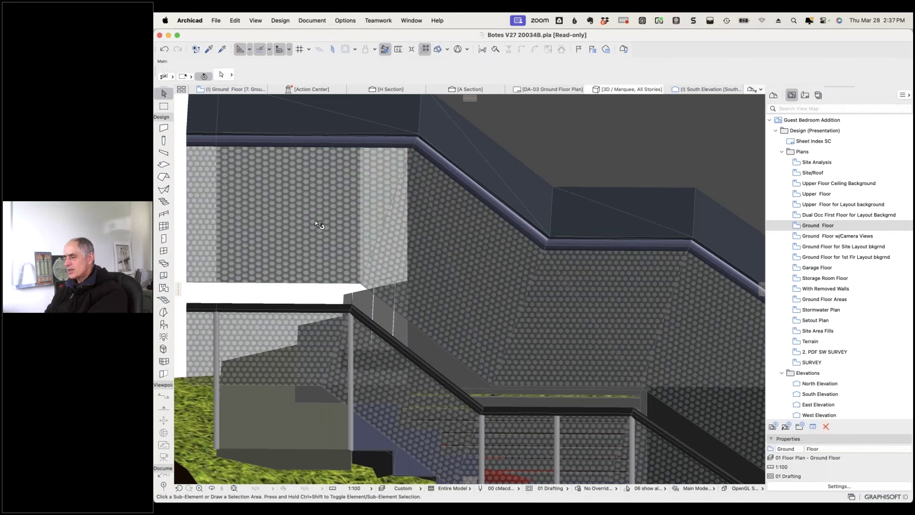
# Orbit to see the stair wall from another side and undo the morph deletion.
pyautogui.scroll(-5, 313, 218)
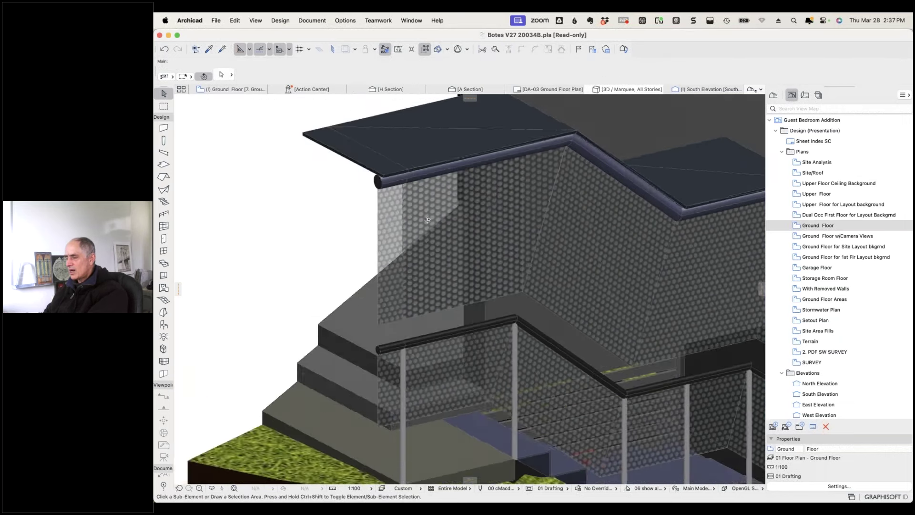
pyautogui.keyDown('shift'); pyautogui.moveTo(389, 213); pyautogui.dragTo(416, 214, button='middle'); pyautogui.keyUp('shift')
pyautogui.press('super+z')
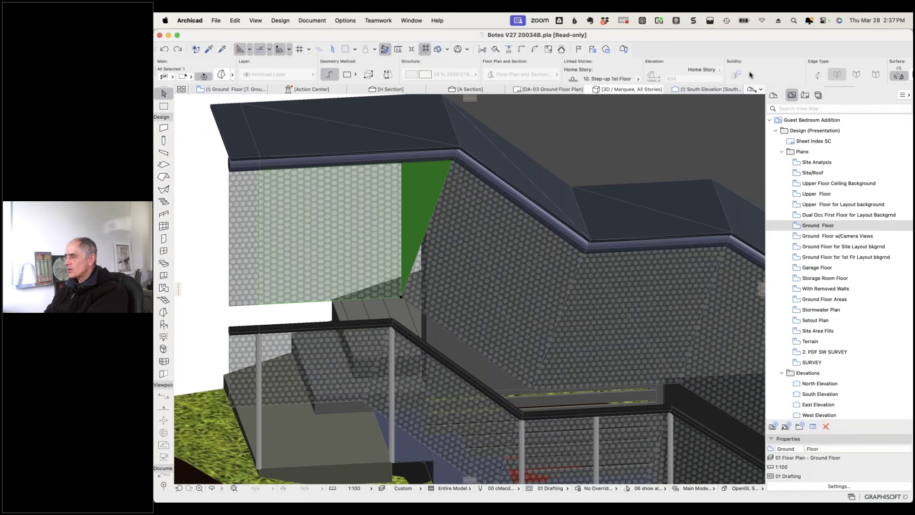
# Apply the 002 Demolished Work surface to the morph and reselect the recoloured face.
pyautogui.hscroll(5, 750, 75)
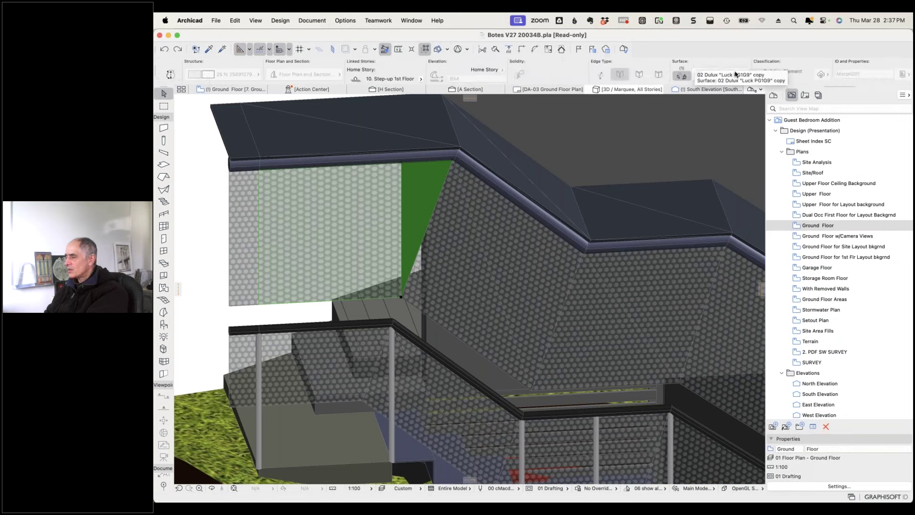
pyautogui.click(738, 75)
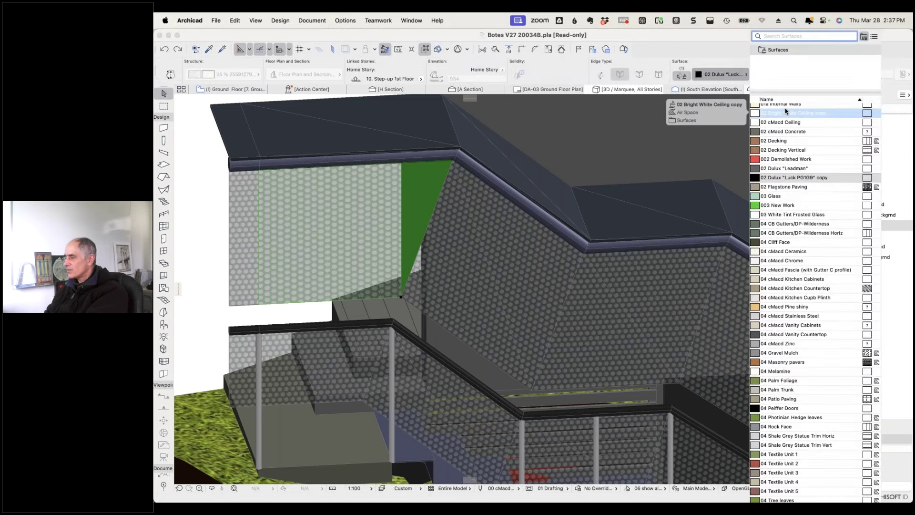
pyautogui.click(785, 161)
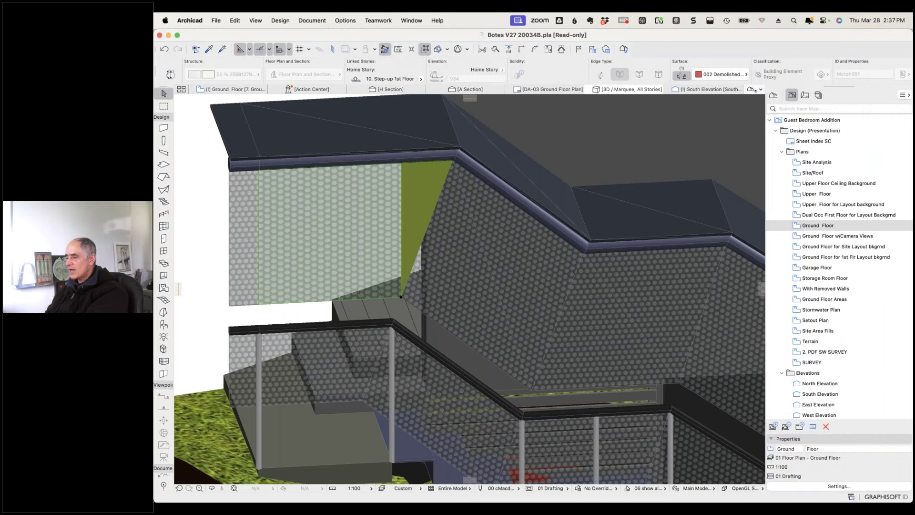
pyautogui.click(215, 201)
pyautogui.click(432, 203)
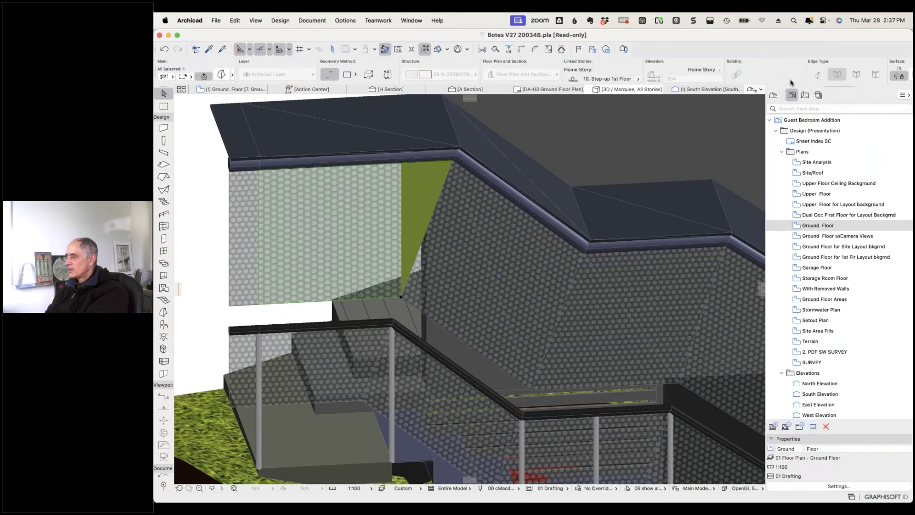
# Scroll through the face's Surfaces list and close it without choosing a surface.
pyautogui.click(899, 75)
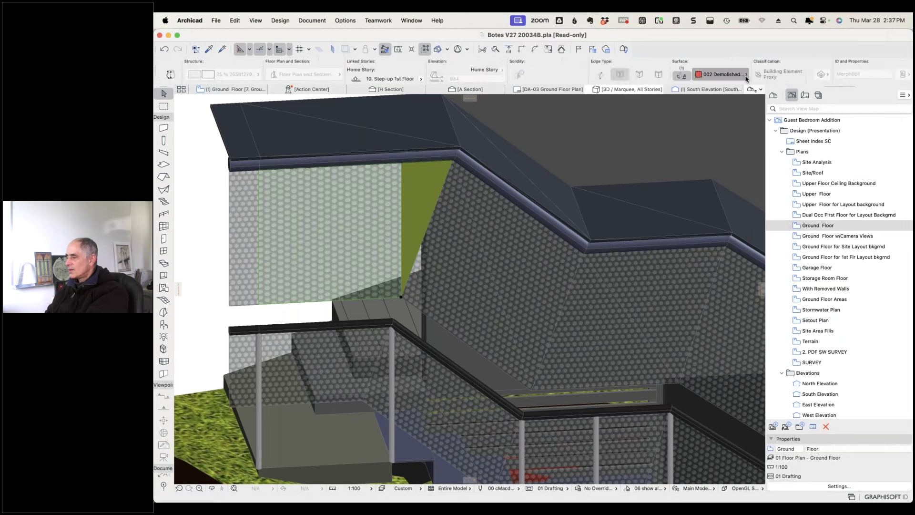
pyautogui.scroll(5, 816, 287)
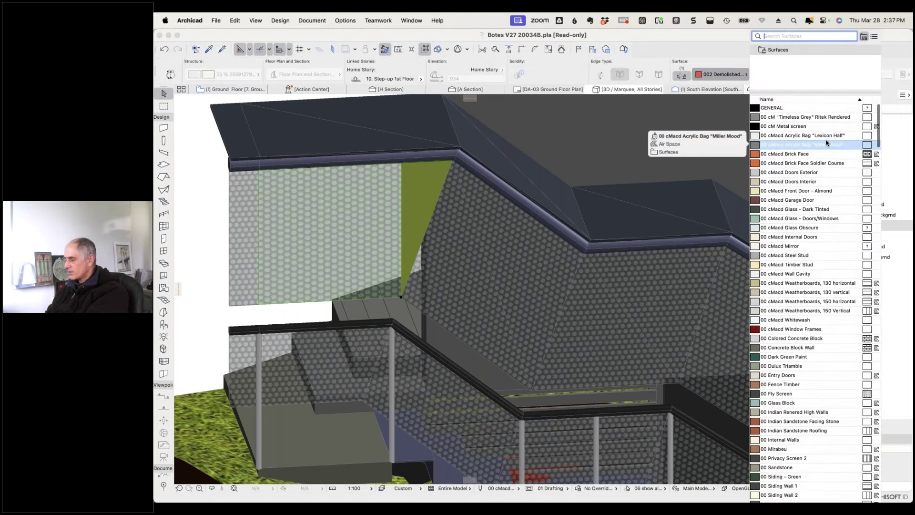
pyautogui.scroll(-15, 825, 214)
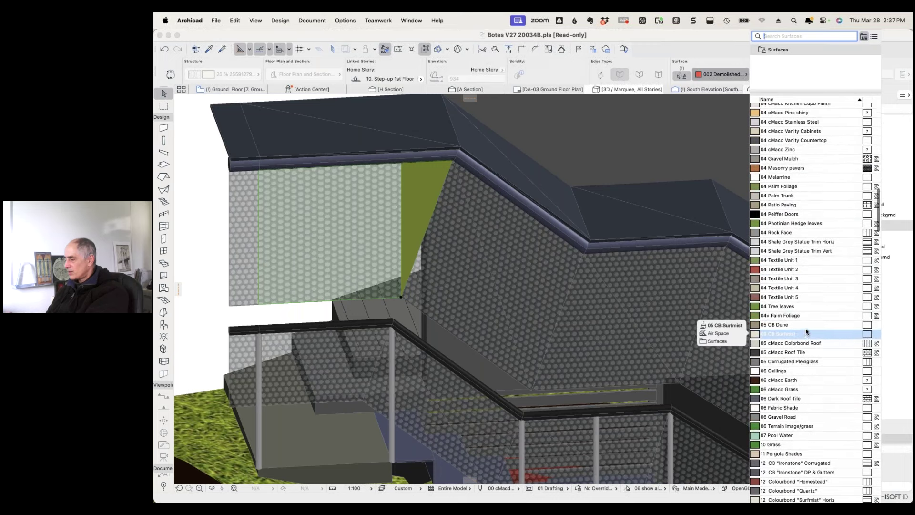
pyautogui.scroll(-15, 806, 331)
pyautogui.scroll(-10, 809, 328)
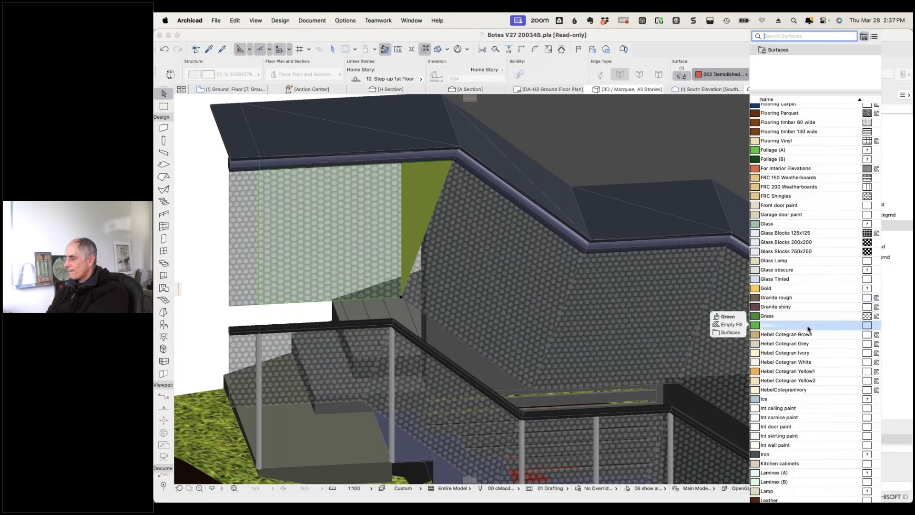
pyautogui.scroll(-10, 808, 328)
pyautogui.scroll(-15, 809, 328)
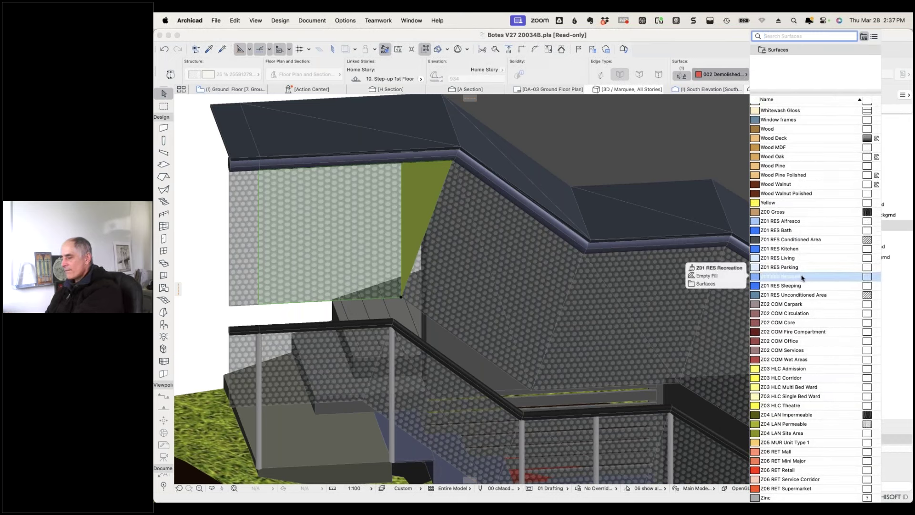
pyautogui.press('Escape')
pyautogui.press('Escape')
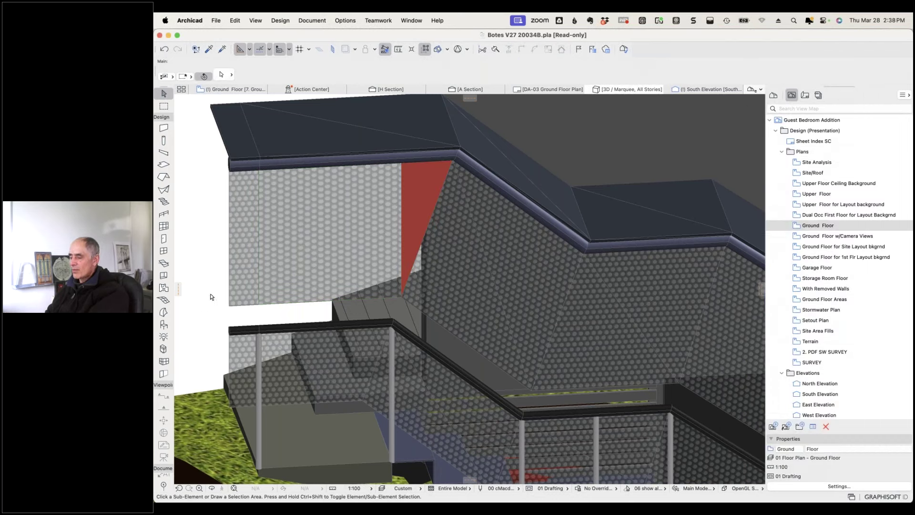
# Undo seven morph edits back through creating the morph from the railing, then deselect.
pyautogui.keyDown('shift'); pyautogui.moveTo(211, 296); pyautogui.dragTo(318, 276, button='middle'); pyautogui.keyUp('shift')
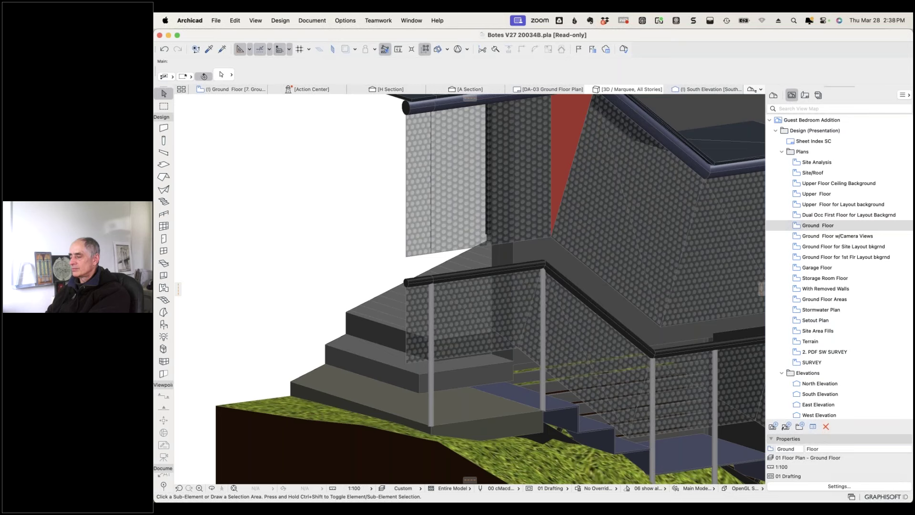
pyautogui.click(164, 49)
pyautogui.click(164, 49)
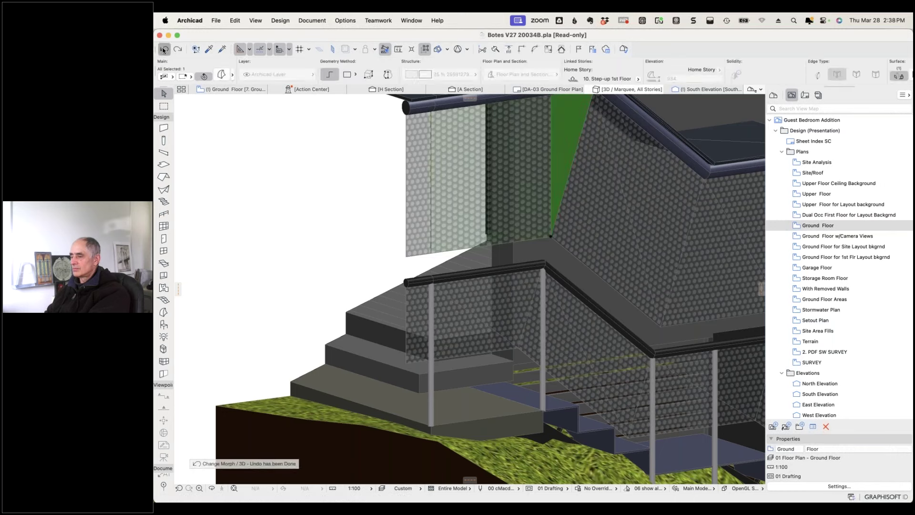
pyautogui.click(164, 49)
pyautogui.click(164, 49)
pyautogui.click(164, 49)
pyautogui.click(164, 49)
pyautogui.click(164, 49)
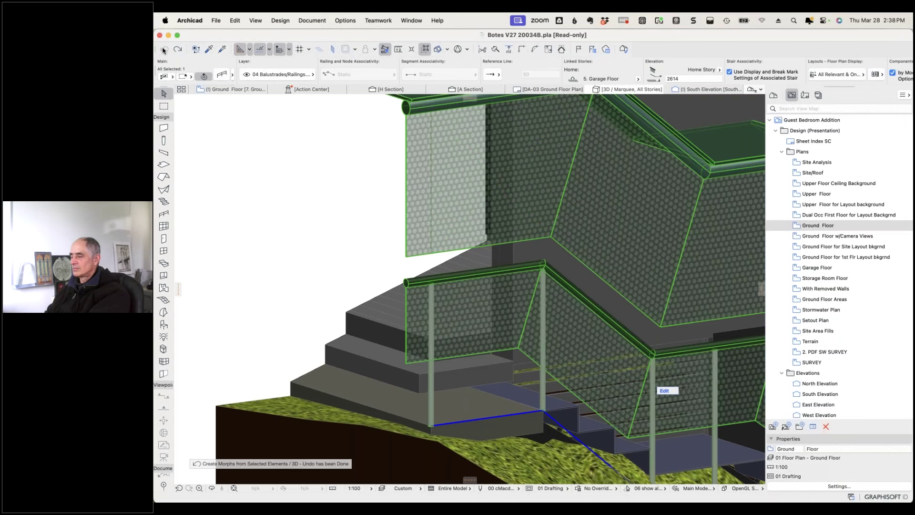
pyautogui.click(304, 144)
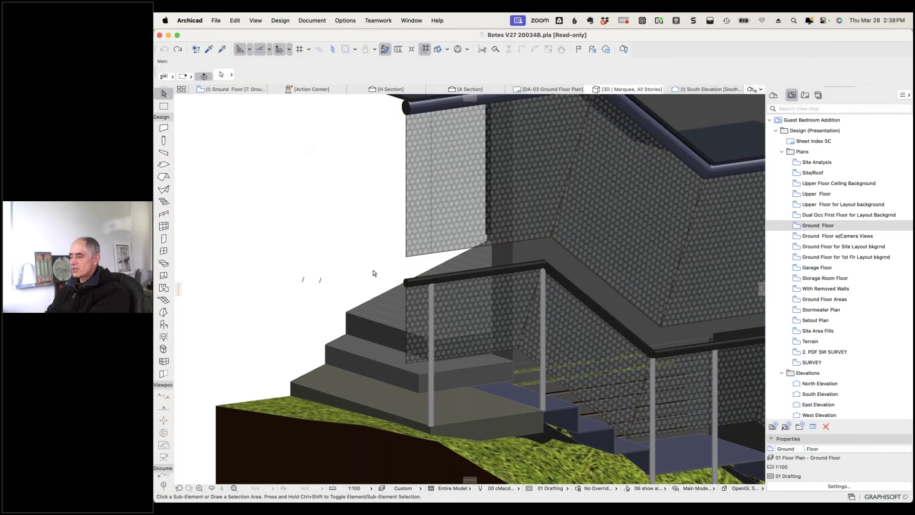
# Switch to the Untitled project and pan the view toward the boxes.
pyautogui.press('super+Tab')
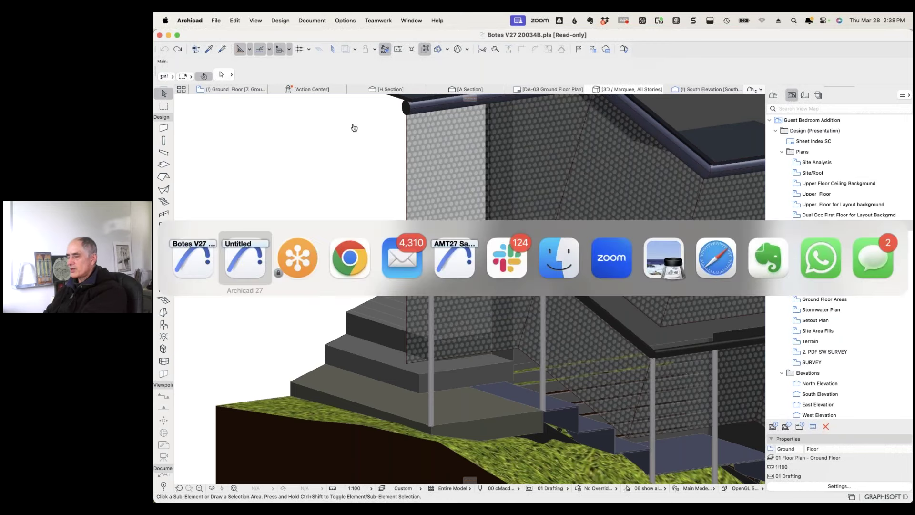
pyautogui.click(248, 271)
pyautogui.scroll(-5, 562, 388)
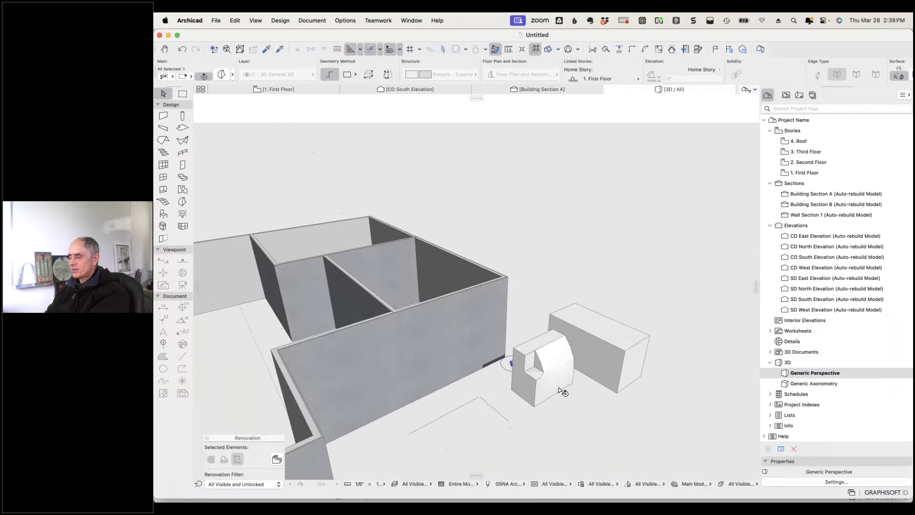
pyautogui.moveTo(580, 429); pyautogui.dragTo(619, 337, button='middle')
pyautogui.press('c')
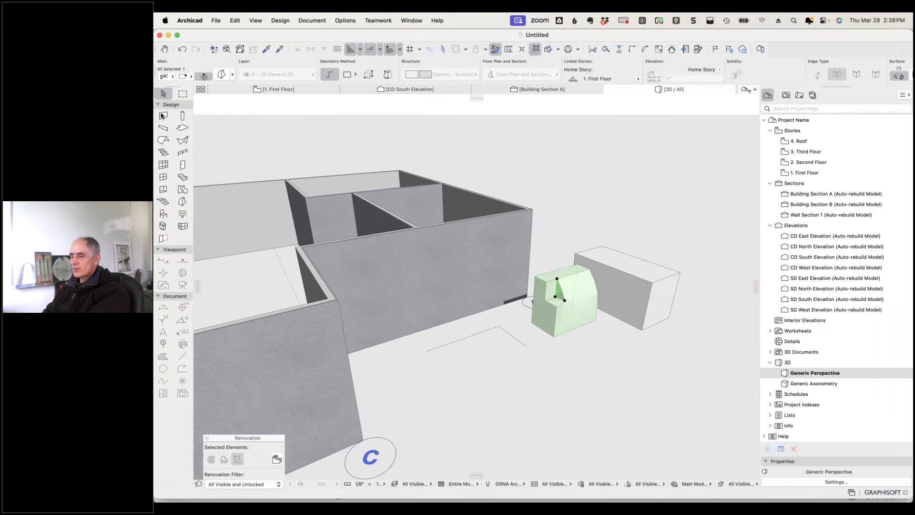
# Draw a new straight wall on the ground near the boxes and orbit to a level view.
pyautogui.click(162, 116)
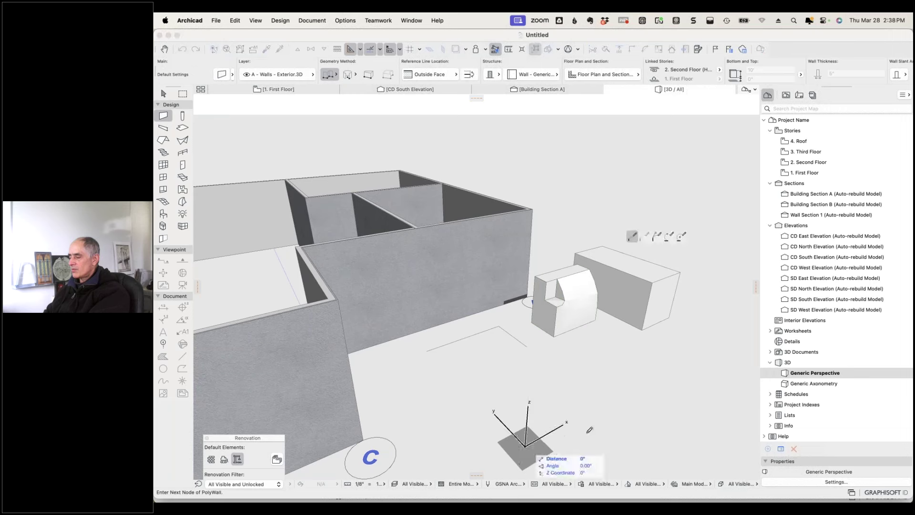
pyautogui.click(685, 354)
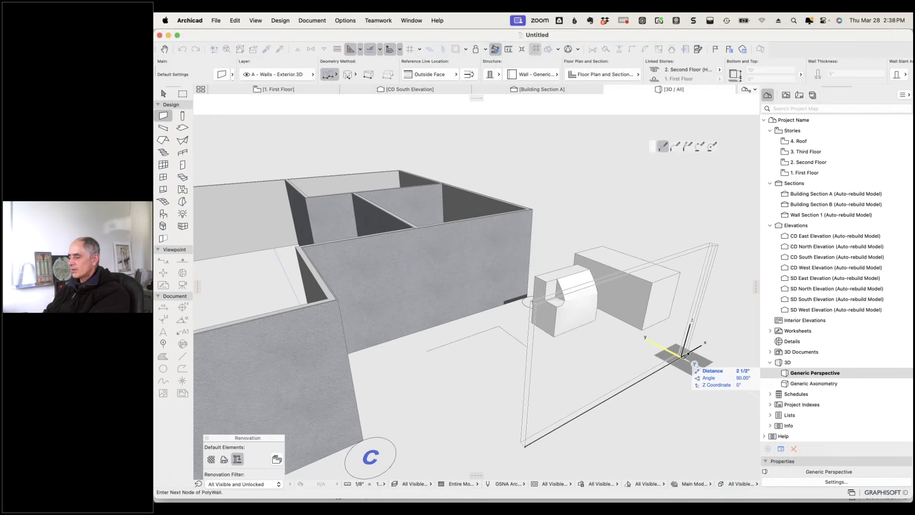
pyautogui.doubleClick(686, 354)
pyautogui.keyDown('shift'); pyautogui.moveTo(718, 301); pyautogui.dragTo(603, 261, button='middle'); pyautogui.keyUp('shift')
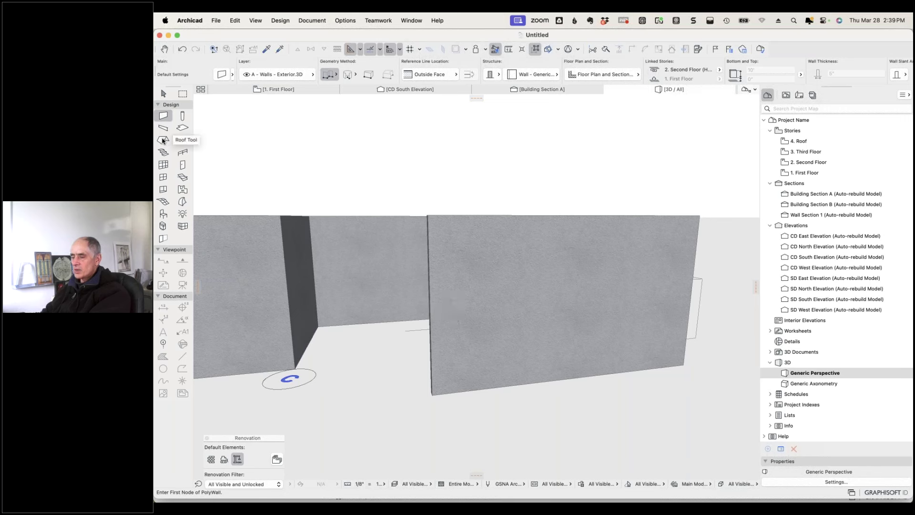
# With the Roof tool, define the roof plane from the wall corner along the long wall.
pyautogui.click(163, 140)
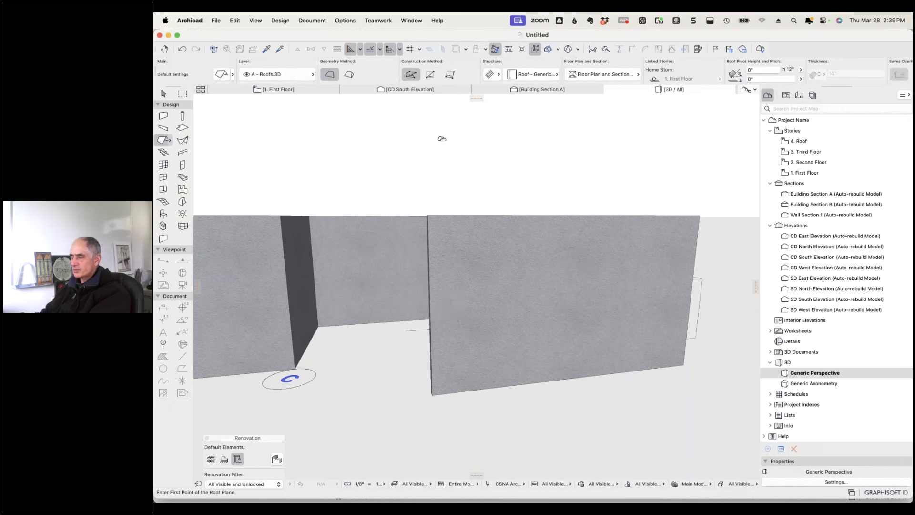
pyautogui.keyDown('shift'); pyautogui.moveTo(480, 204); pyautogui.dragTo(453, 243, button='middle'); pyautogui.keyUp('shift')
pyautogui.scroll(5, 436, 241)
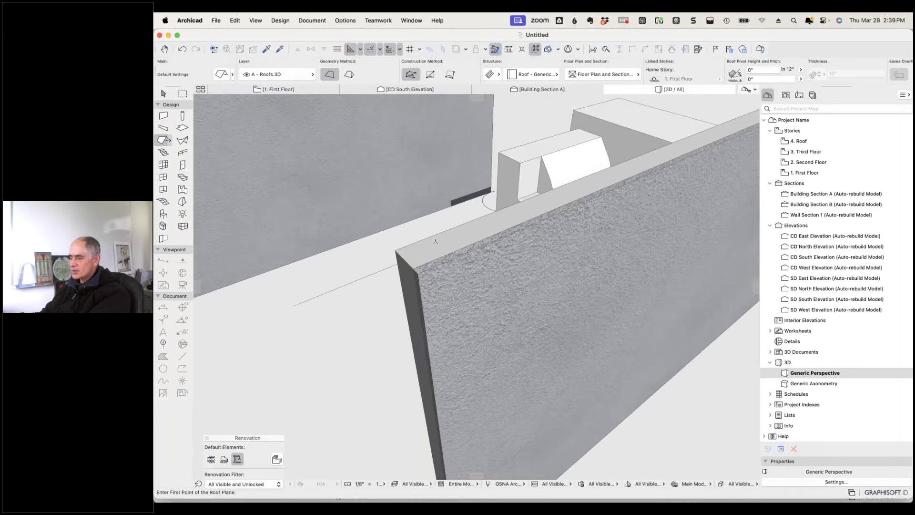
pyautogui.scroll(1, 435, 241)
pyautogui.click(380, 254)
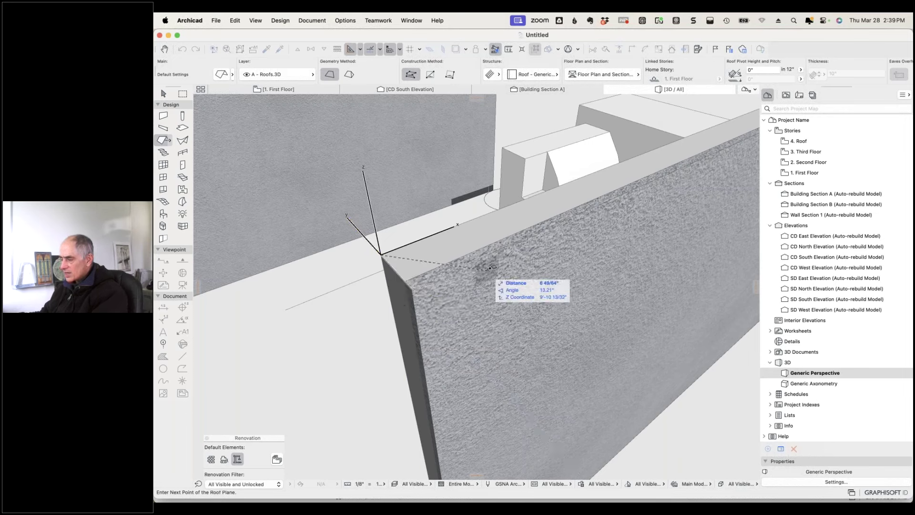
pyautogui.keyDown('shift'); pyautogui.moveTo(554, 217); pyautogui.dragTo(644, 170, button='middle'); pyautogui.keyUp('shift')
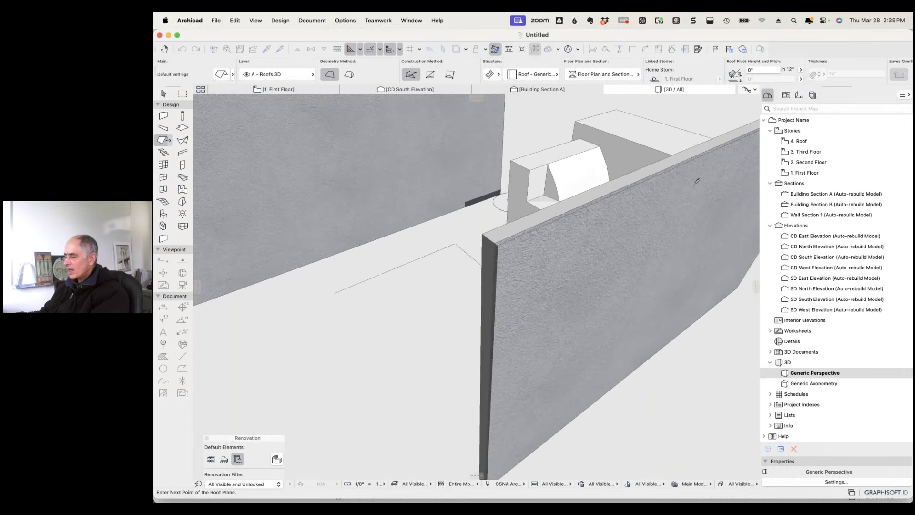
pyautogui.rightClick(645, 170)
pyautogui.click(687, 184)
pyautogui.keyDown('shift'); pyautogui.moveTo(517, 261); pyautogui.dragTo(581, 248, button='middle'); pyautogui.keyUp('shift')
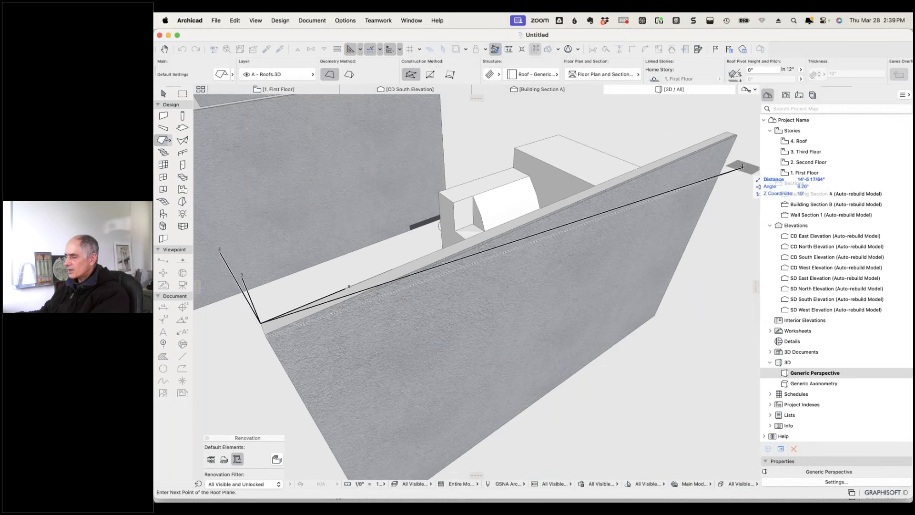
pyautogui.click(688, 245)
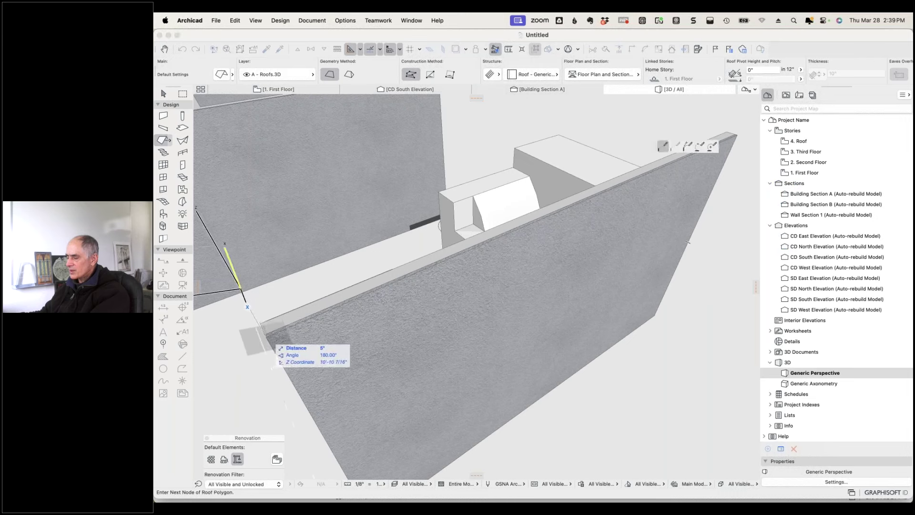
# Trace the roof outline corners along the wall and close the polygon to create the roof.
pyautogui.click(246, 302)
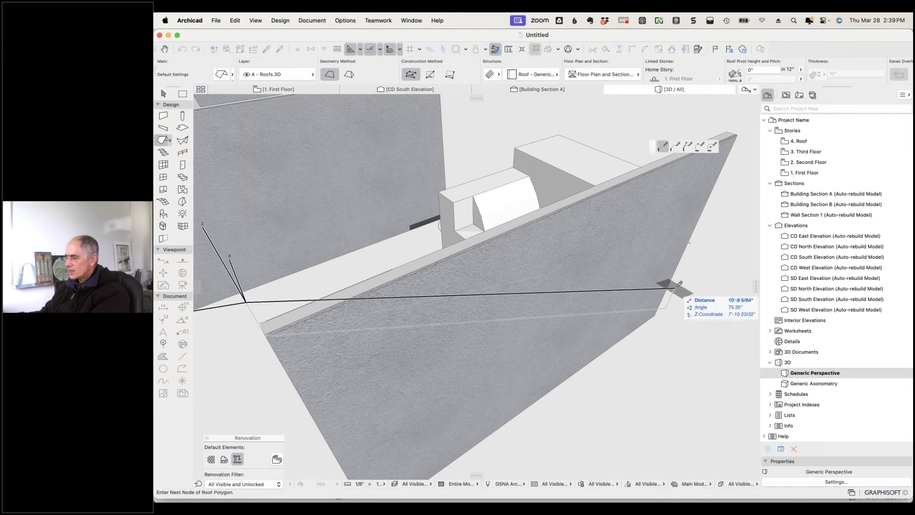
pyautogui.click(691, 240)
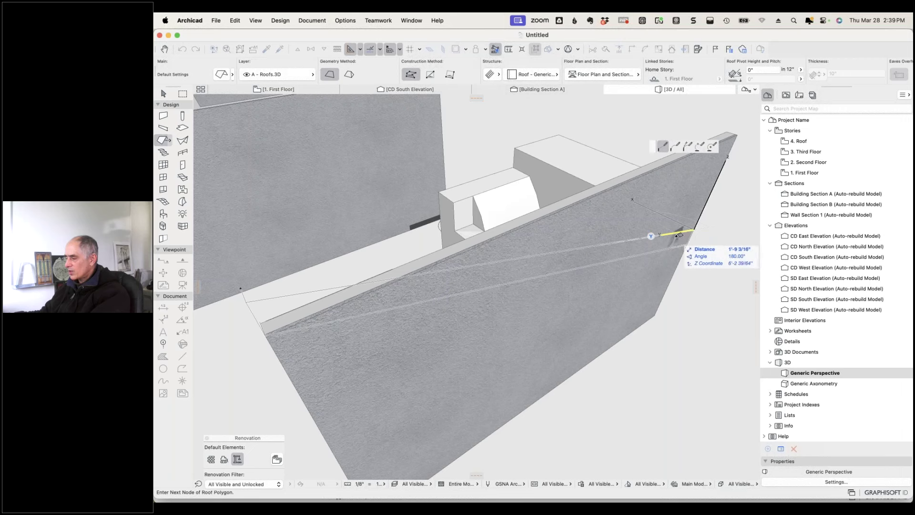
pyautogui.click(693, 238)
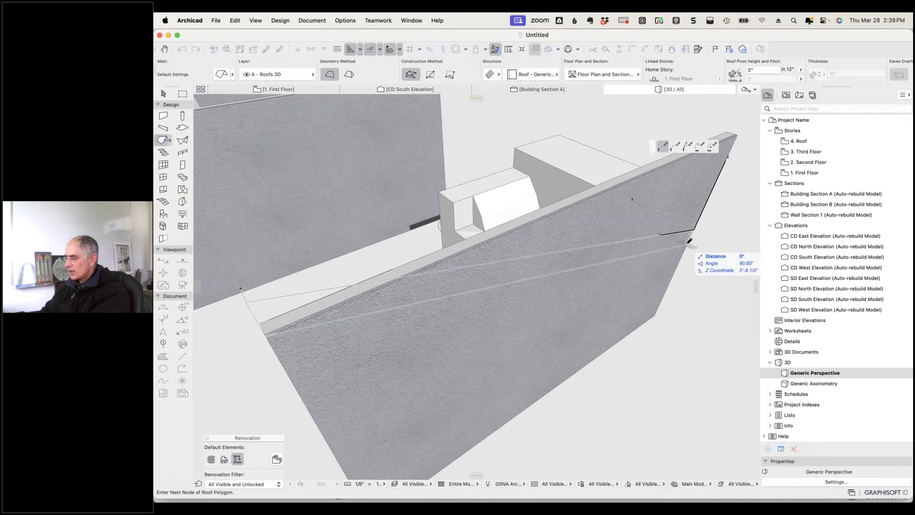
pyautogui.click(688, 241)
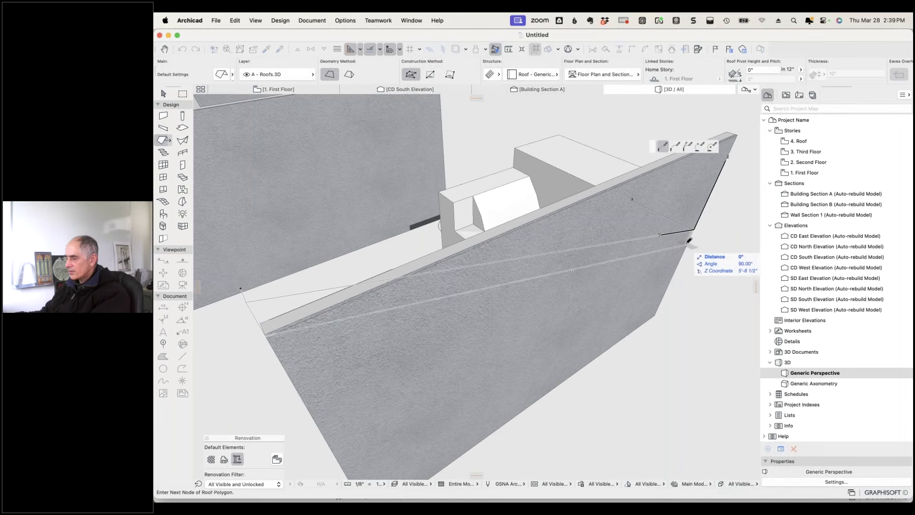
pyautogui.click(694, 231)
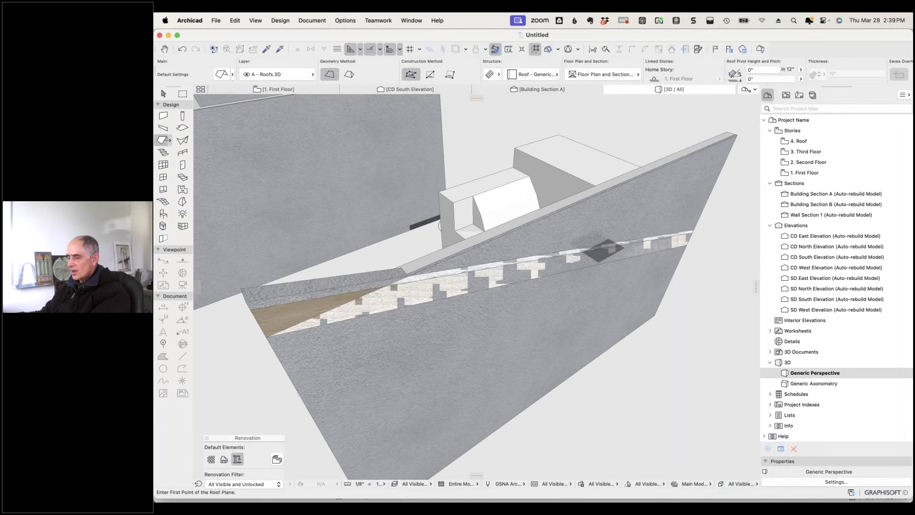
pyautogui.rightClick(316, 262)
pyautogui.press('Escape')
pyautogui.keyDown('shift'); pyautogui.moveTo(386, 250); pyautogui.dragTo(568, 253, button='middle'); pyautogui.keyUp('shift')
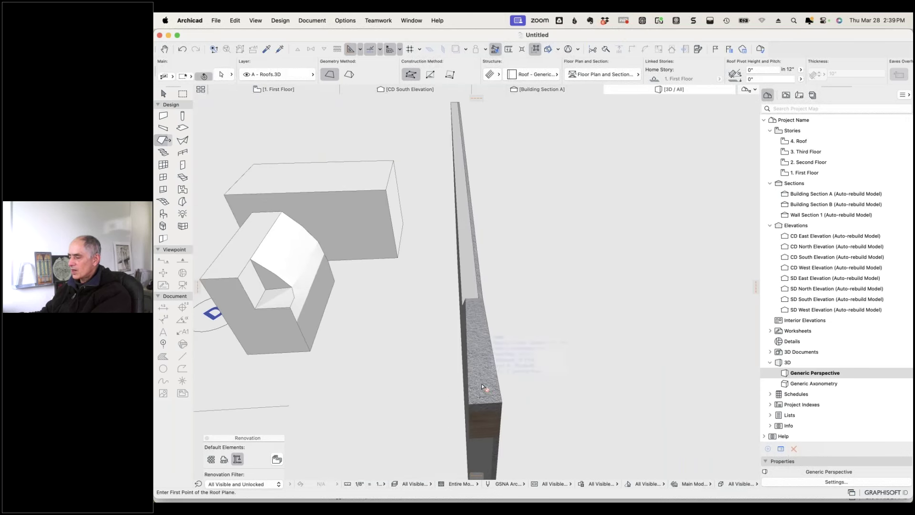
# Inspect the thin roof, then select the sloped wall and open the Design menu.
pyautogui.click(164, 94)
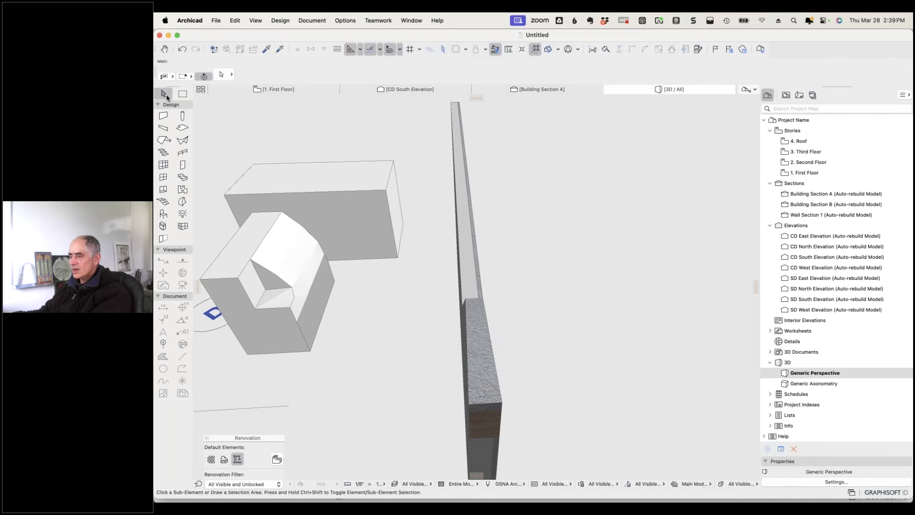
pyautogui.click(223, 75)
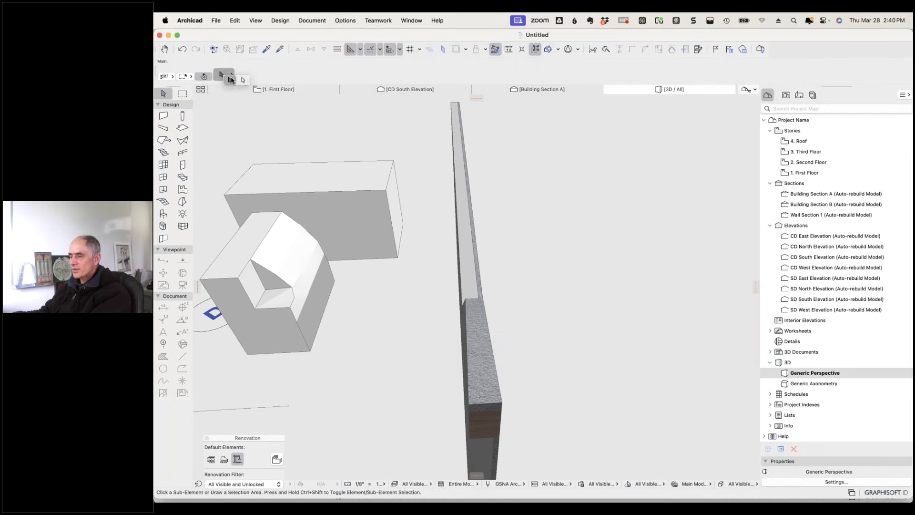
pyautogui.click(485, 361)
pyautogui.keyDown('shift'); pyautogui.moveTo(533, 329); pyautogui.dragTo(464, 290, button='middle'); pyautogui.keyUp('shift')
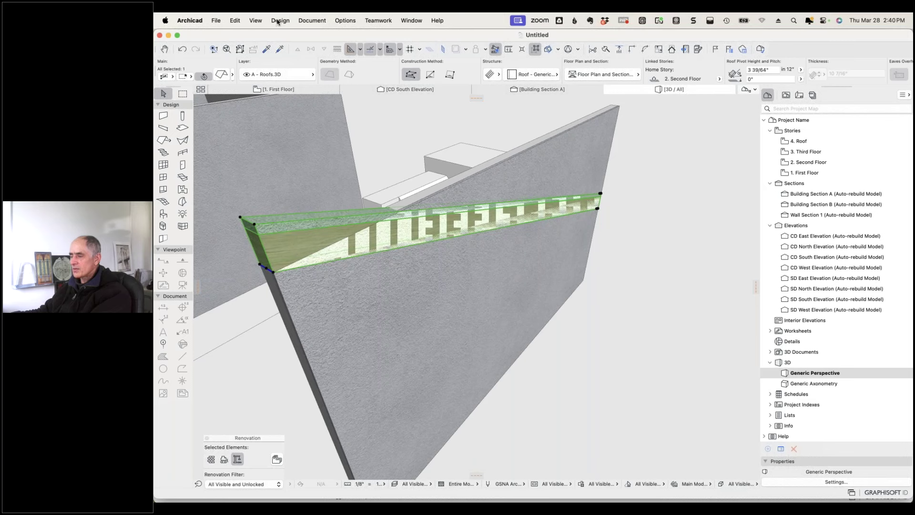
pyautogui.press('Escape')
pyautogui.click(544, 260)
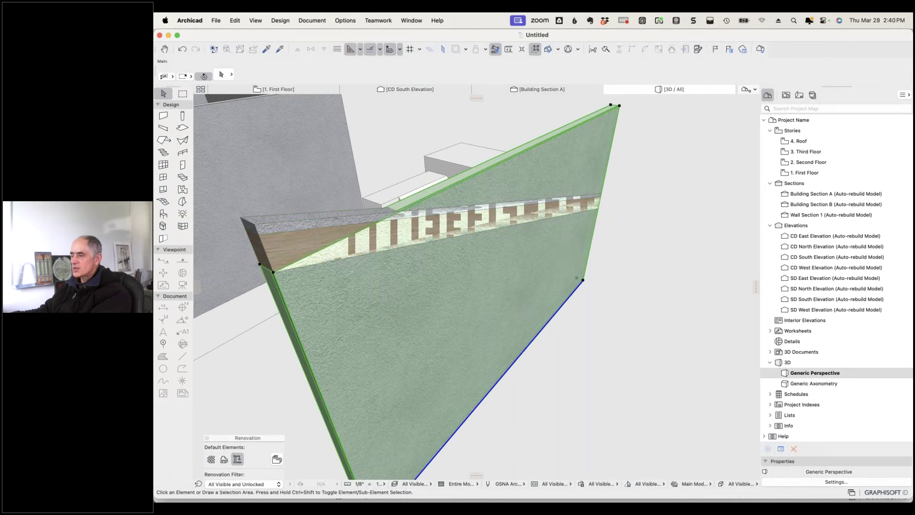
pyautogui.click(256, 21)
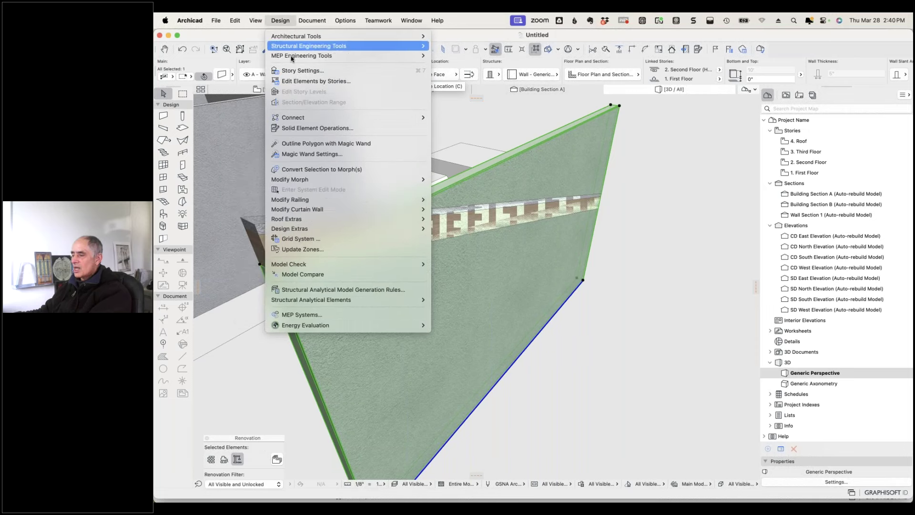
# Subtract the roof strip from the freestanding wall using Subtraction with upward extrusion, then check the trimmed wall.
pyautogui.click(308, 128)
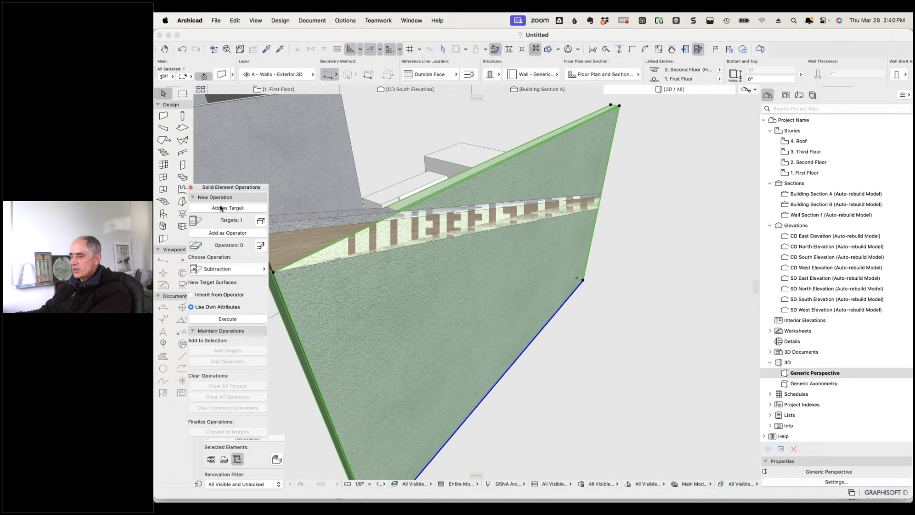
pyautogui.click(622, 228)
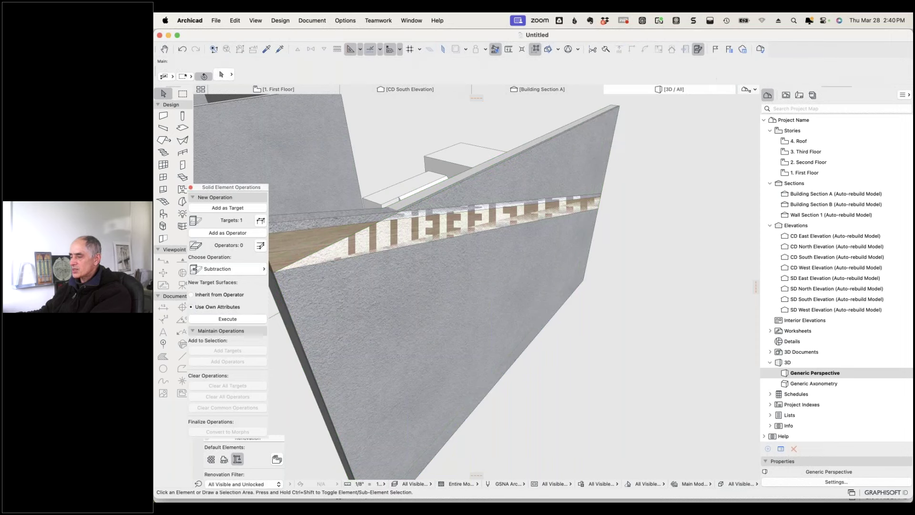
pyautogui.click(244, 217)
pyautogui.click(233, 234)
pyautogui.click(228, 270)
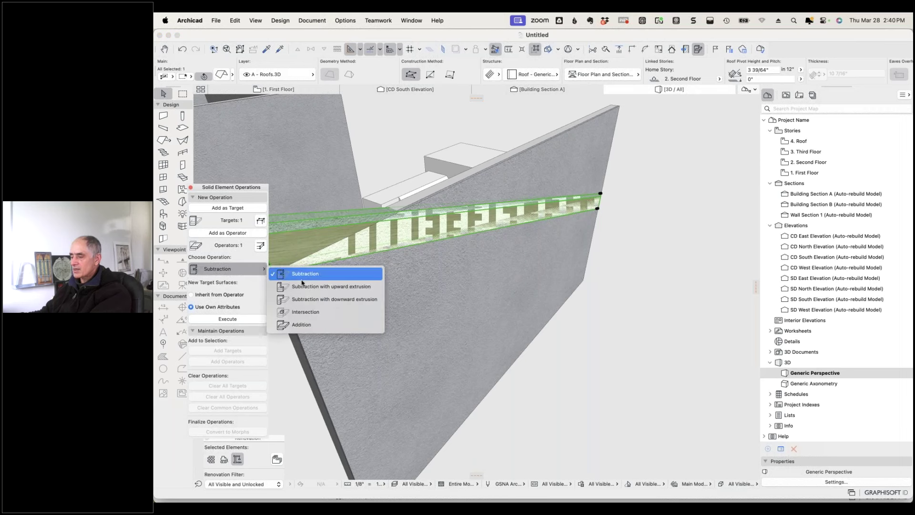
pyautogui.click(315, 287)
pyautogui.click(235, 321)
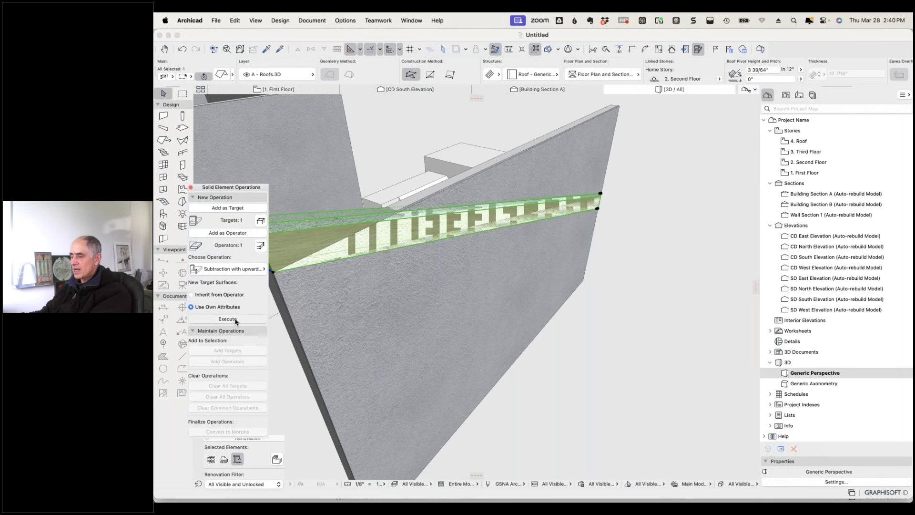
pyautogui.keyDown('shift'); pyautogui.moveTo(616, 230); pyautogui.dragTo(486, 276, button='middle'); pyautogui.keyUp('shift')
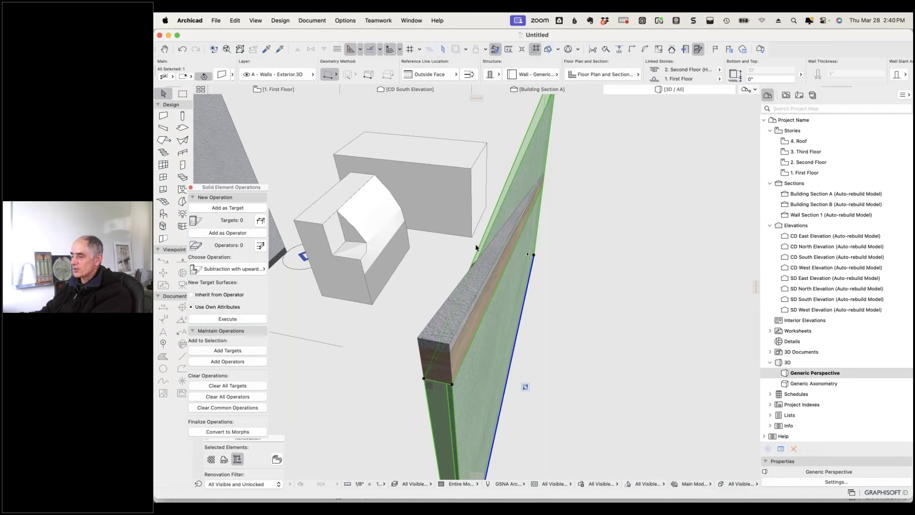
pyautogui.click(563, 254)
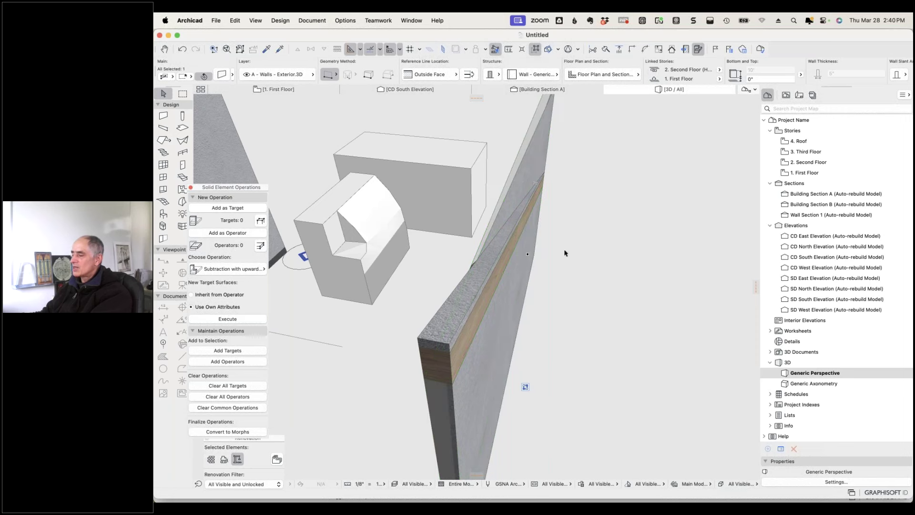
pyautogui.click(521, 203)
pyautogui.press('Escape')
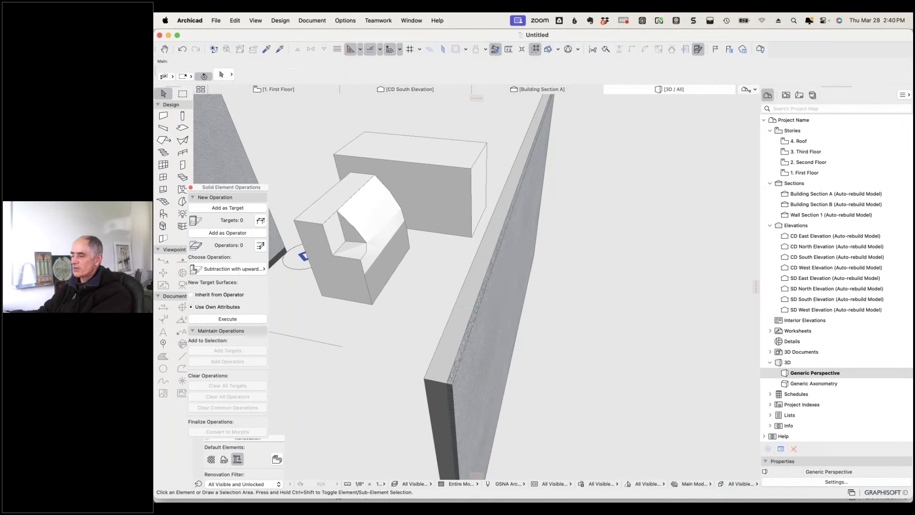
# Go to the 1. First Floor plan, cancel the stray selection area, and pick the Roof tool.
pyautogui.click(285, 91)
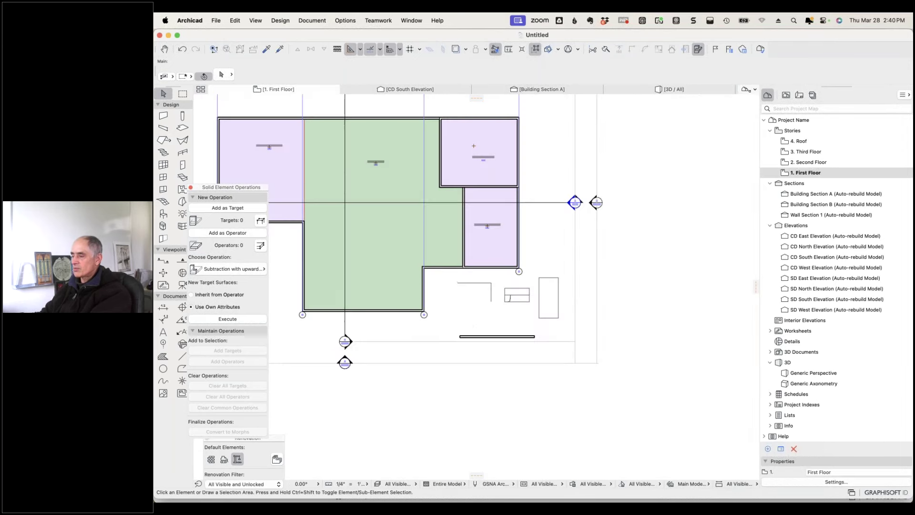
pyautogui.scroll(5, 467, 344)
pyautogui.click(586, 261)
pyautogui.scroll(-5, 439, 244)
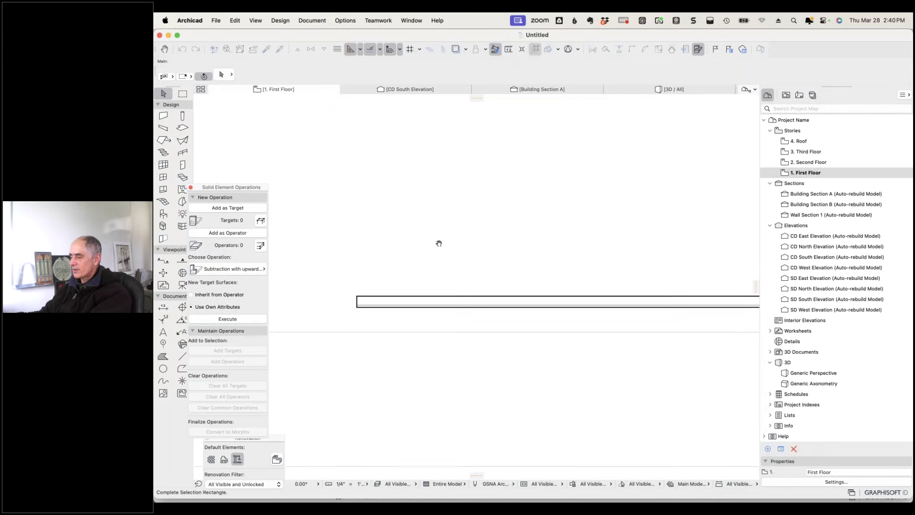
pyautogui.press('Escape')
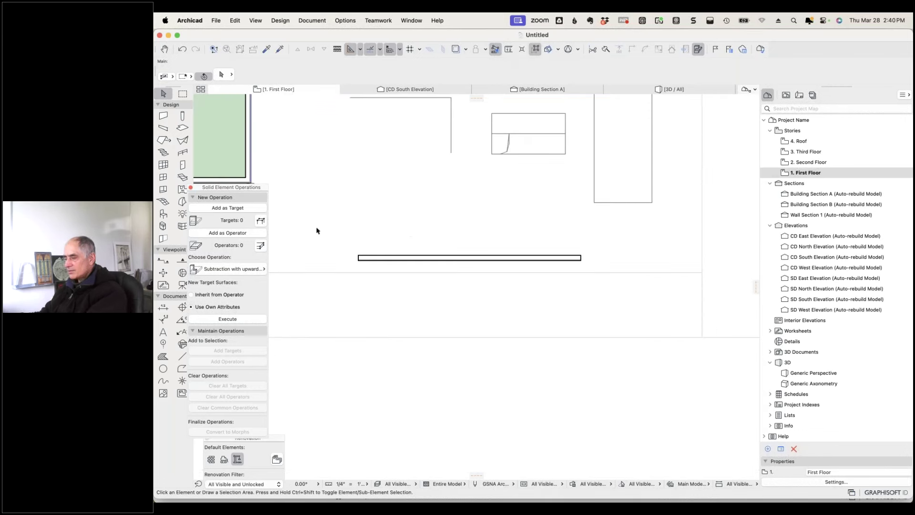
pyautogui.click(164, 140)
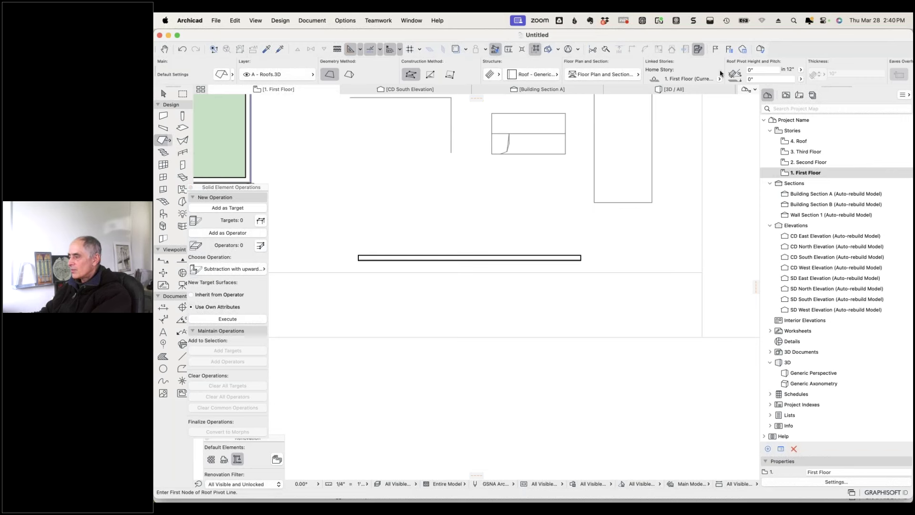
# Change the roof structure to Basic with the Wood - Pressure Treated building material.
pyautogui.hscroll(10, 769, 71)
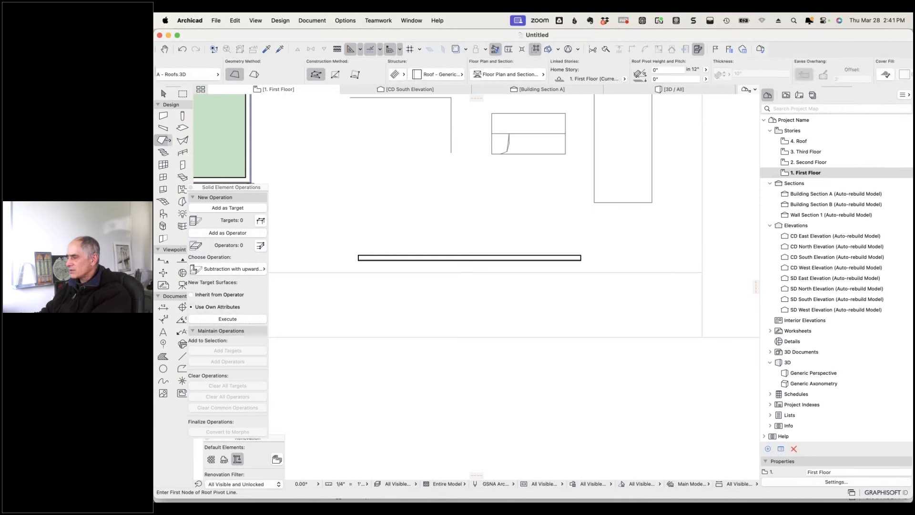
pyautogui.hscroll(-10, 471, 71)
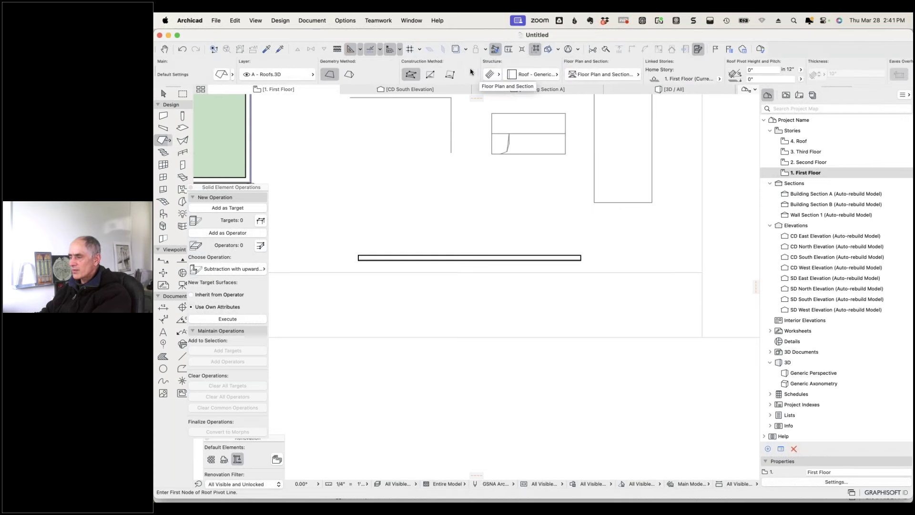
pyautogui.click(548, 71)
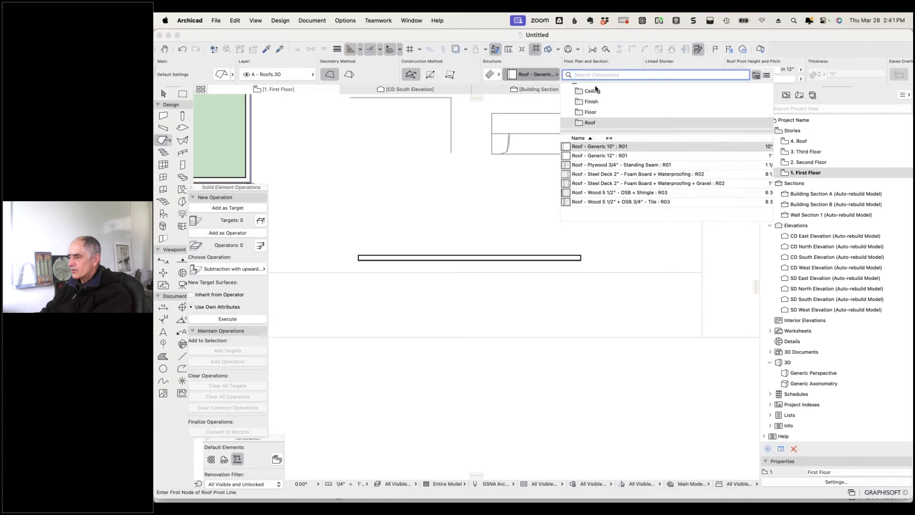
pyautogui.scroll(1, 605, 98)
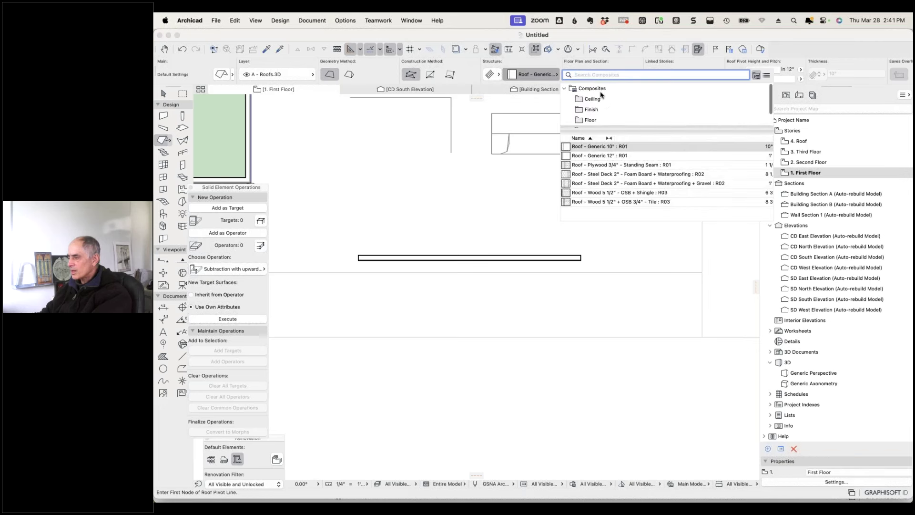
pyautogui.click(489, 74)
pyautogui.click(495, 76)
pyautogui.click(507, 75)
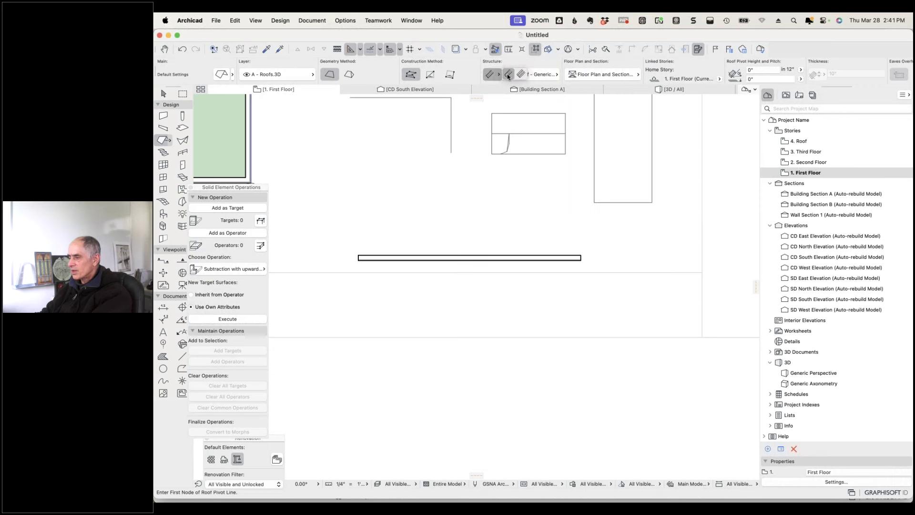
pyautogui.click(554, 75)
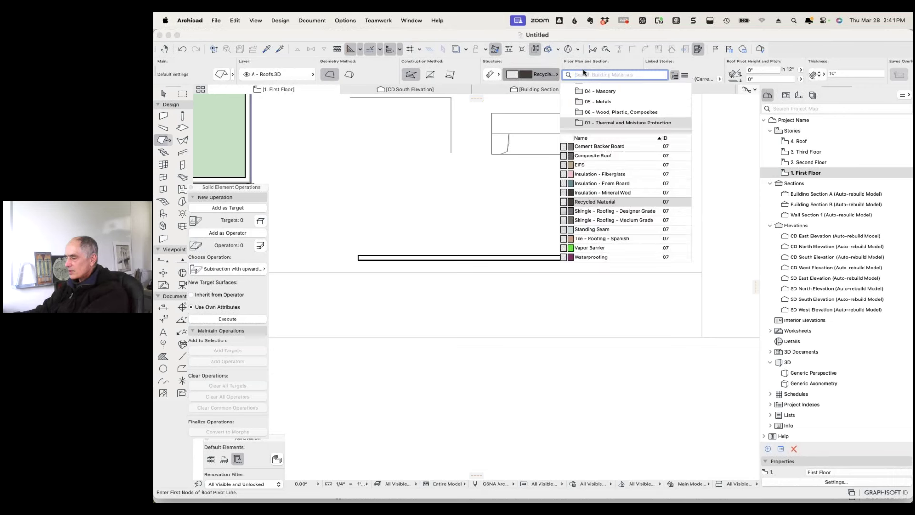
pyautogui.write('wood')
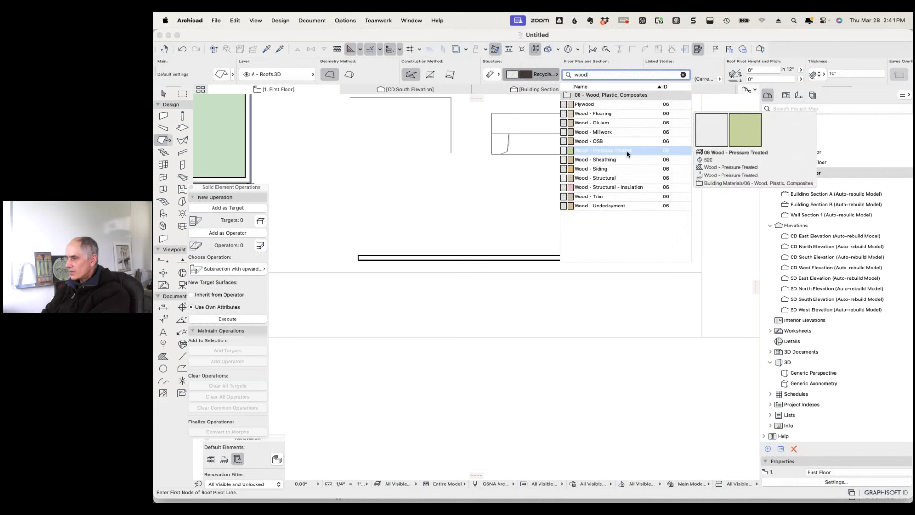
pyautogui.click(618, 139)
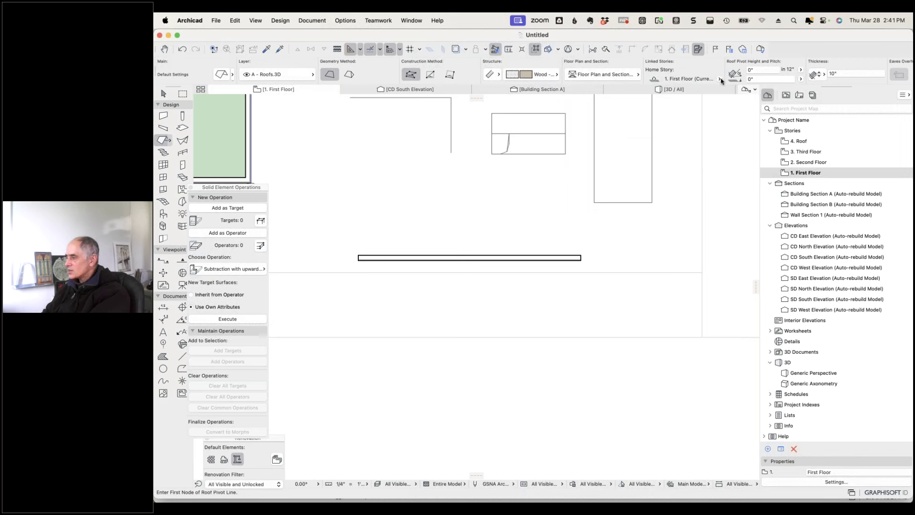
# Set the roof thickness to 1".
pyautogui.click(850, 73)
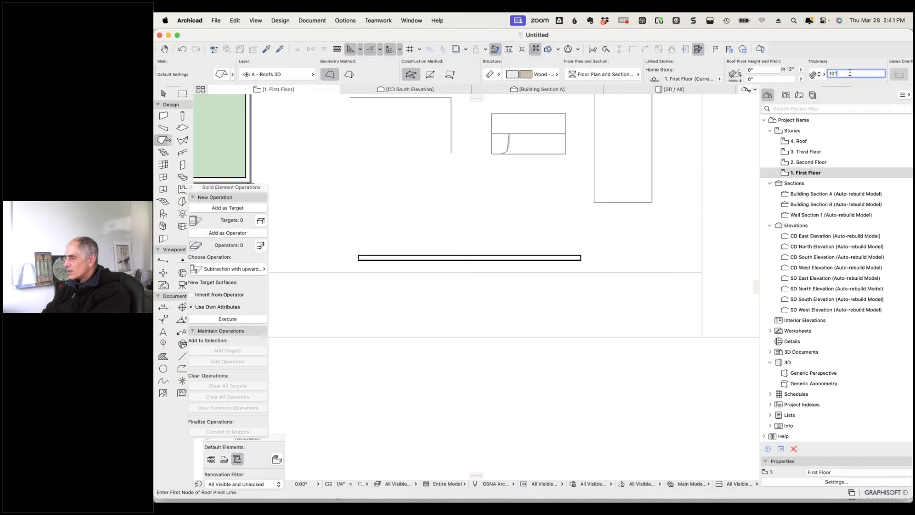
pyautogui.press('cmd+a')
pyautogui.write('1')
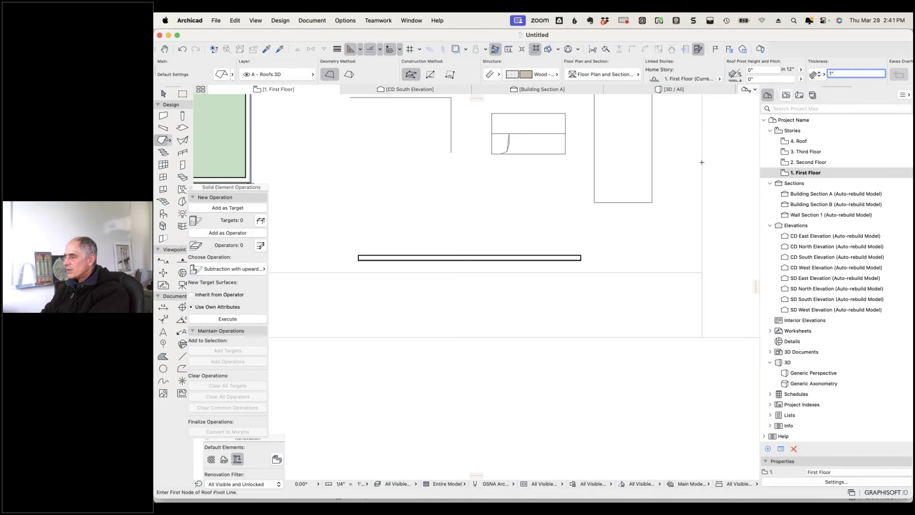
pyautogui.scroll(5, 350, 260)
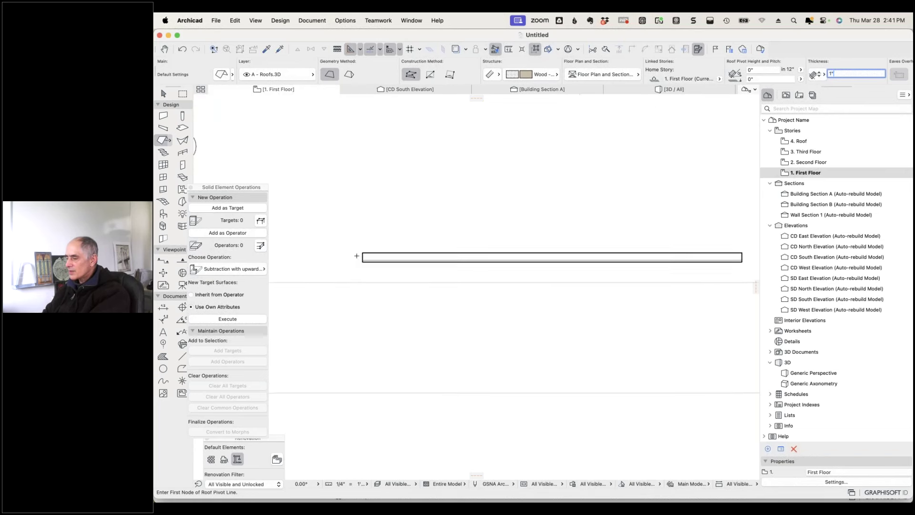
# Draw the 1" wood roof over the long rectangle from pivot line and pitch, then view it in 3D.
pyautogui.click(364, 262)
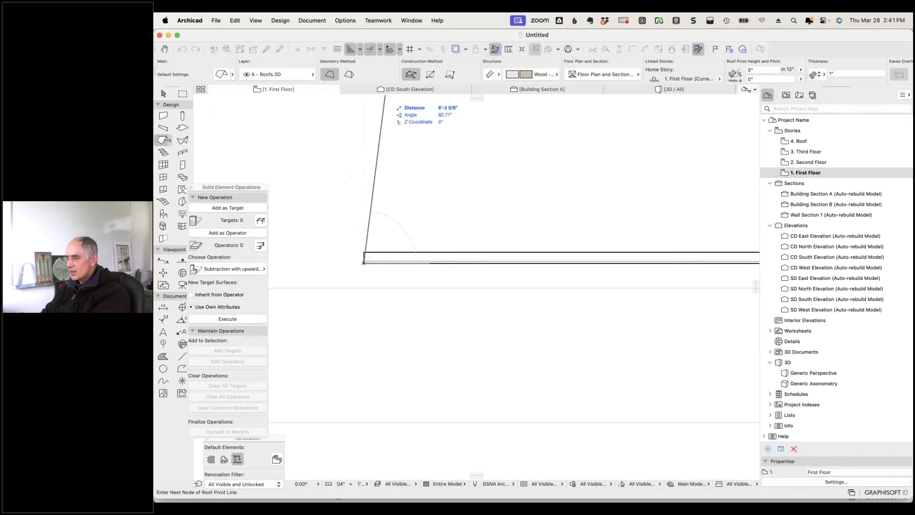
pyautogui.click(365, 253)
pyautogui.click(531, 256)
pyautogui.click(363, 261)
pyautogui.scroll(-3, 411, 264)
pyautogui.scroll(5, 429, 262)
pyautogui.click(434, 252)
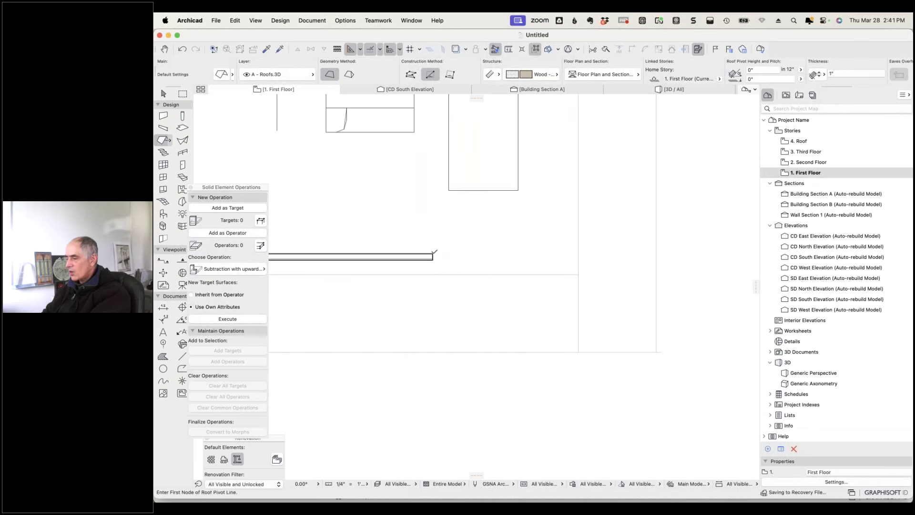
pyautogui.click(670, 90)
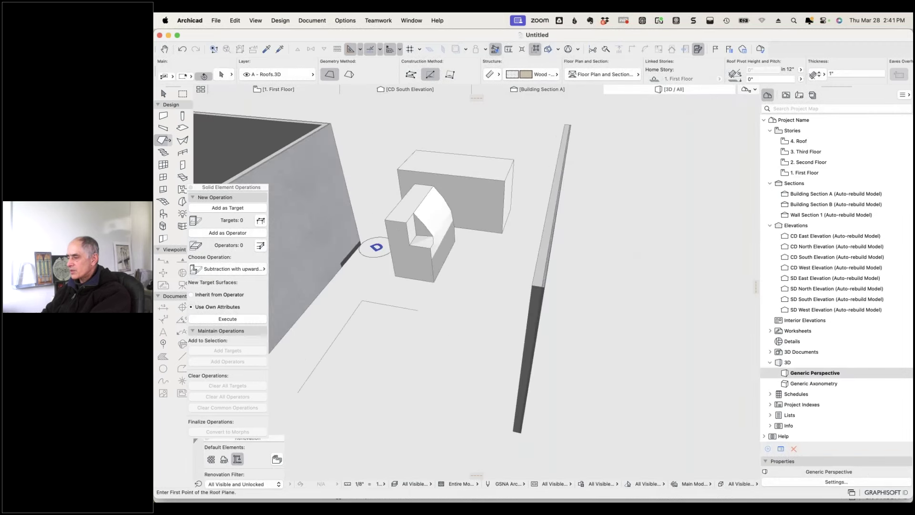
# Pitch the roof from its corner node to the wall's top corner, giving a 6 15/16" in 12" slope.
pyautogui.scroll(-5, 590, 311)
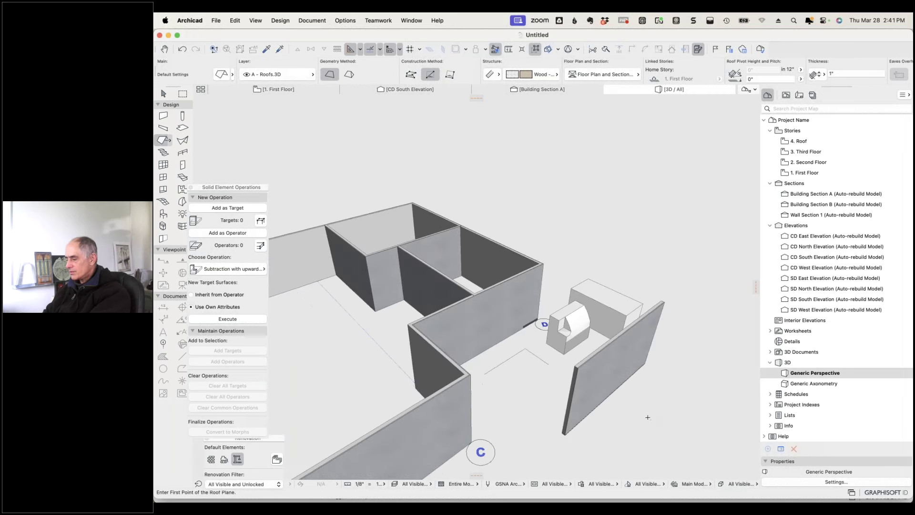
pyautogui.keyDown('shift'); pyautogui.click(603, 397); pyautogui.keyUp('shift')
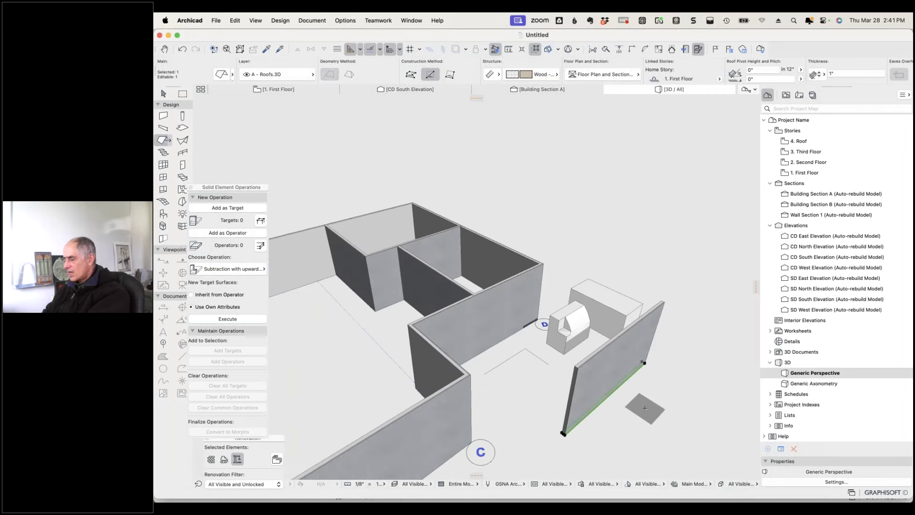
pyautogui.keyDown('shift'); pyautogui.moveTo(645, 408); pyautogui.dragTo(607, 396, button='middle'); pyautogui.keyUp('shift')
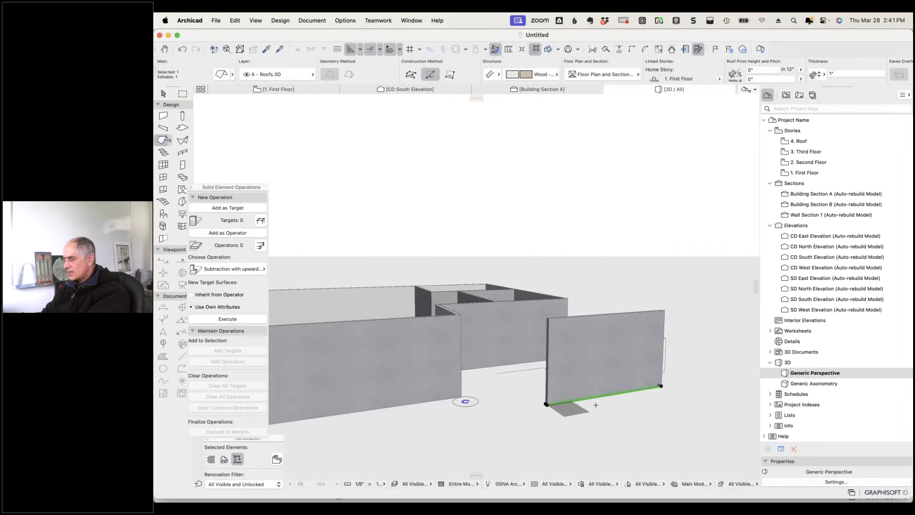
pyautogui.scroll(5, 606, 396)
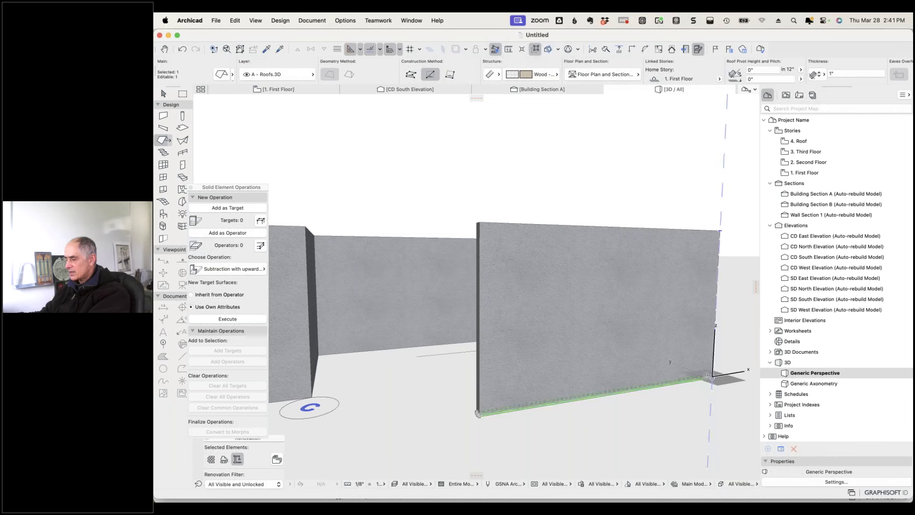
pyautogui.click(712, 376)
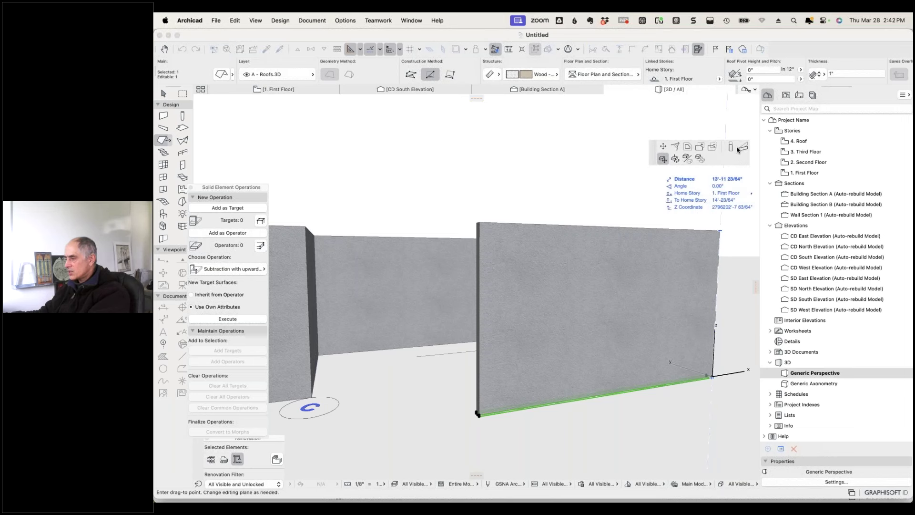
pyautogui.click(663, 159)
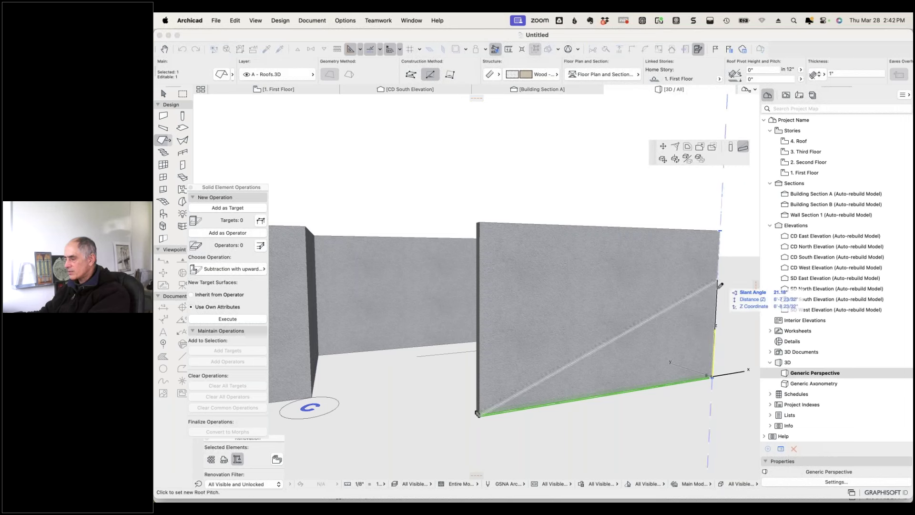
pyautogui.click(721, 228)
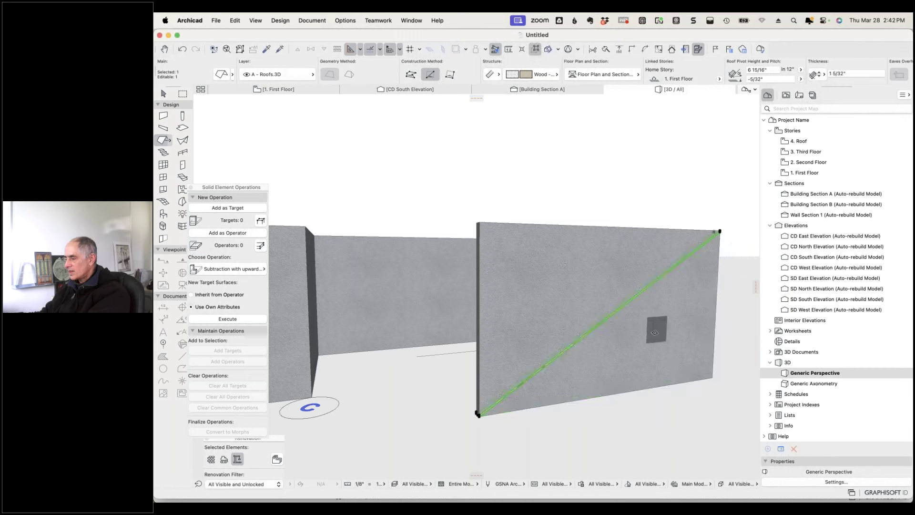
pyautogui.keyDown('shift'); pyautogui.moveTo(455, 400); pyautogui.dragTo(493, 399, button='middle'); pyautogui.keyUp('shift')
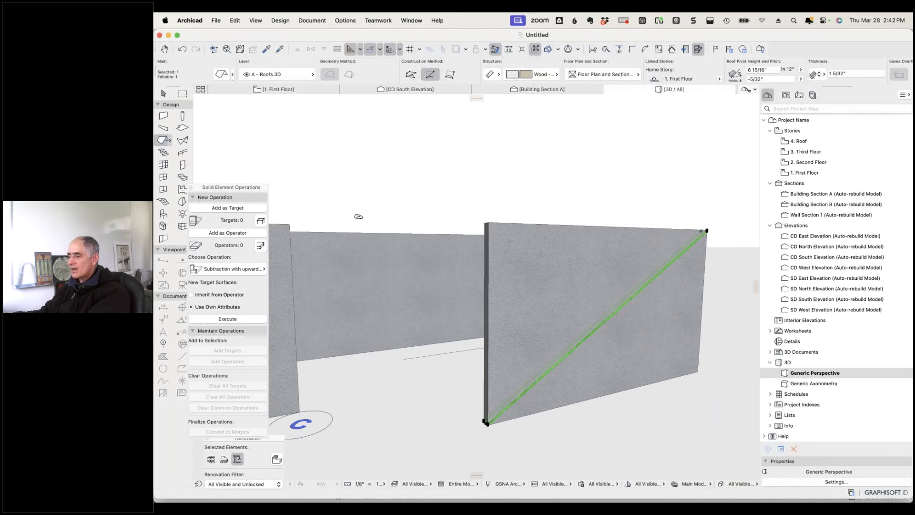
# Cut the freestanding wall with the sloped roof as Operator and the wall as Target, leaving a triangle.
pyautogui.click(232, 234)
pyautogui.press('Escape')
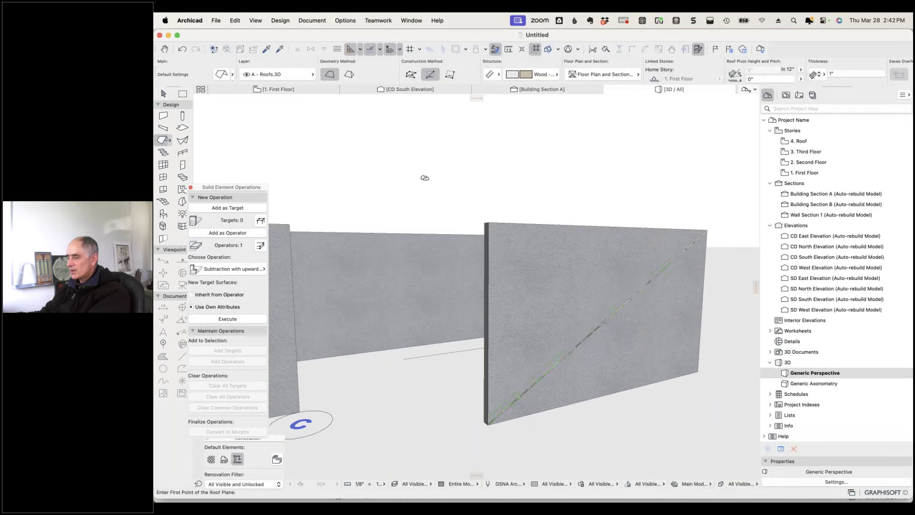
pyautogui.click(553, 279)
pyautogui.click(231, 208)
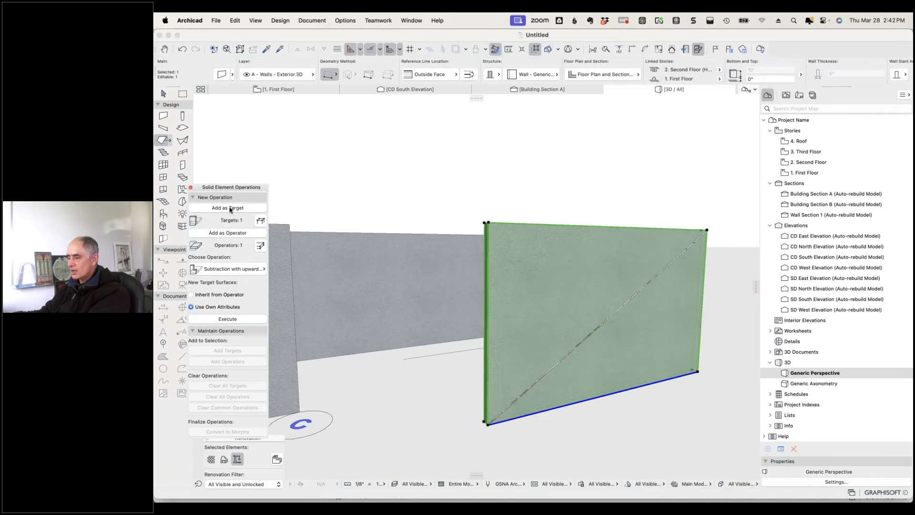
pyautogui.click(228, 319)
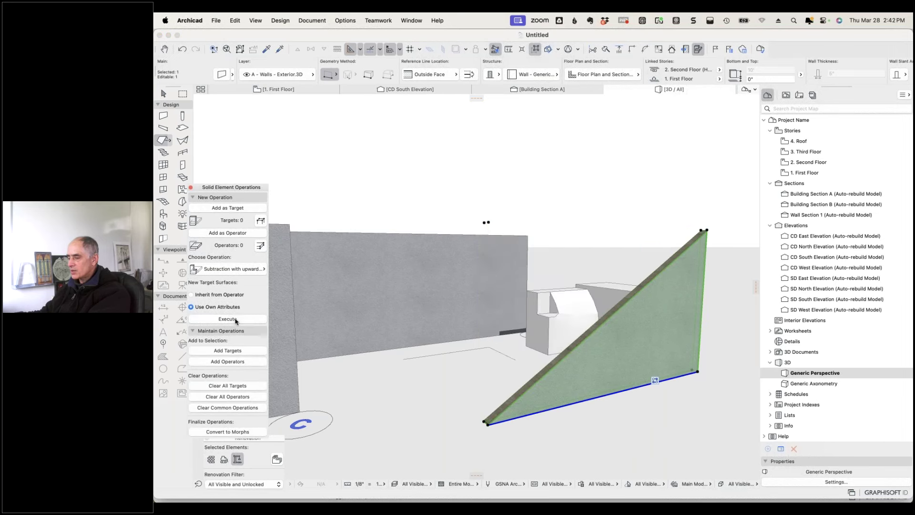
pyautogui.press('Escape')
pyautogui.scroll(10, 541, 376)
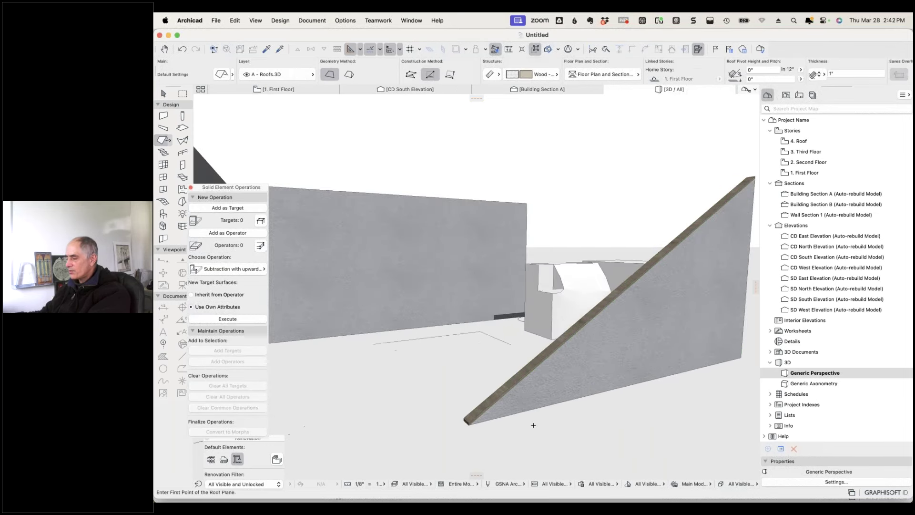
pyautogui.scroll(-10, 540, 375)
pyautogui.click(666, 331)
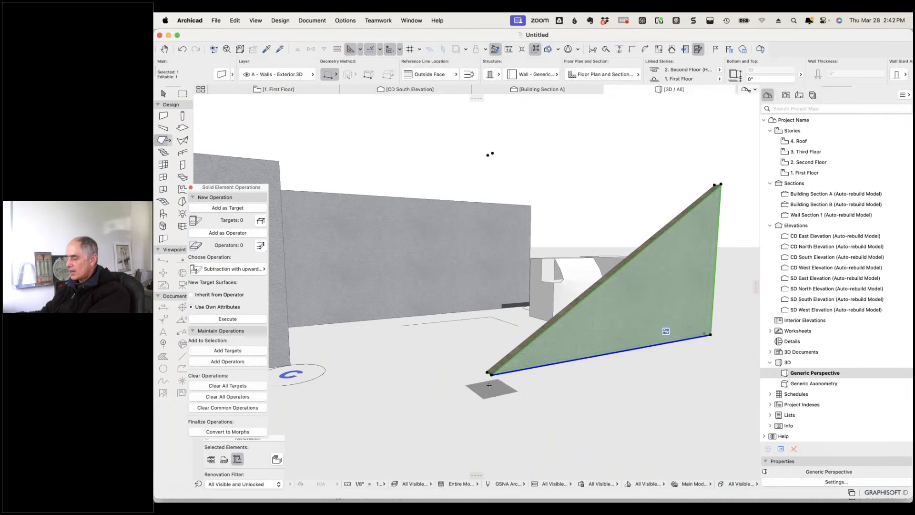
pyautogui.scroll(8, 489, 377)
pyautogui.scroll(-5, 491, 349)
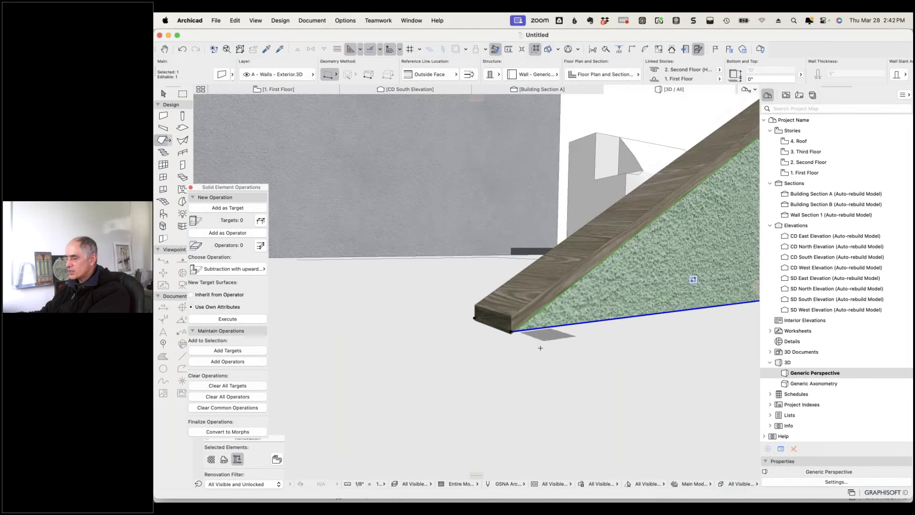
pyautogui.press('Escape')
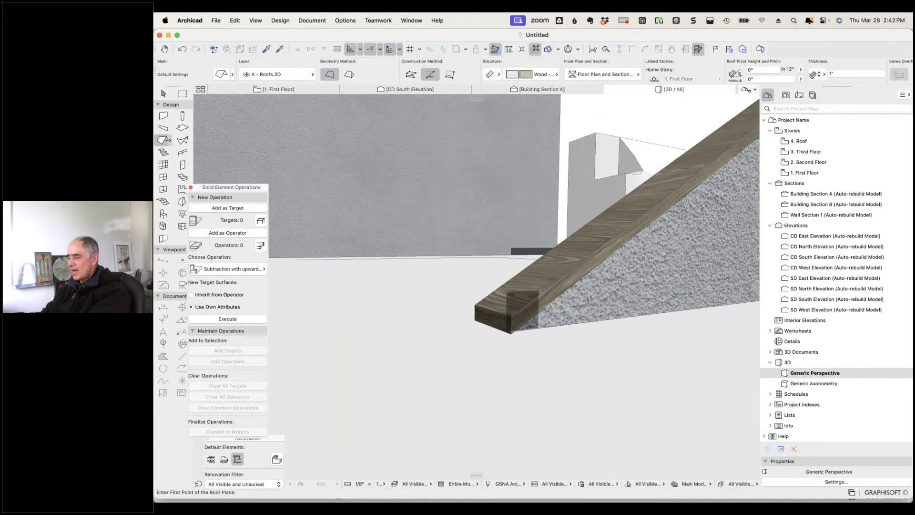
# Offset the sloped roof's edge so it runs as a plank along the wall's slanted top.
pyautogui.keyDown('shift'); pyautogui.click(548, 288); pyautogui.keyUp('shift')
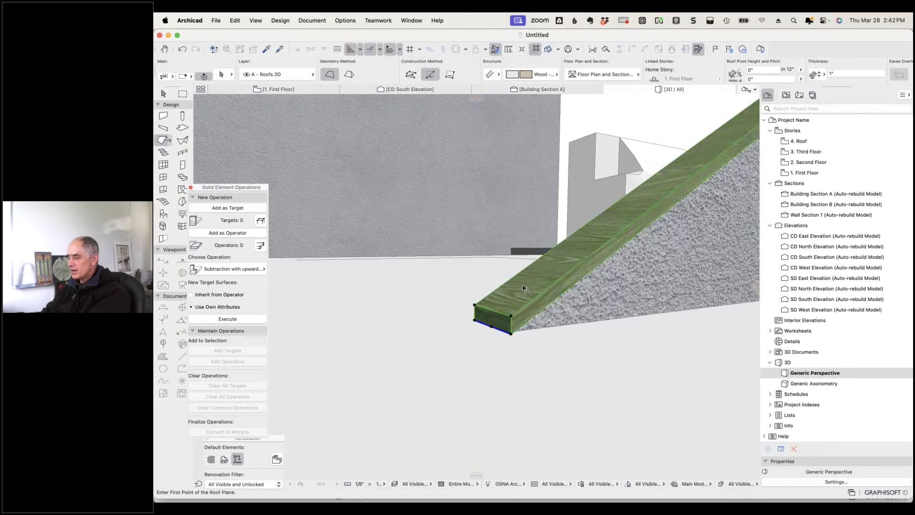
pyautogui.click(551, 284)
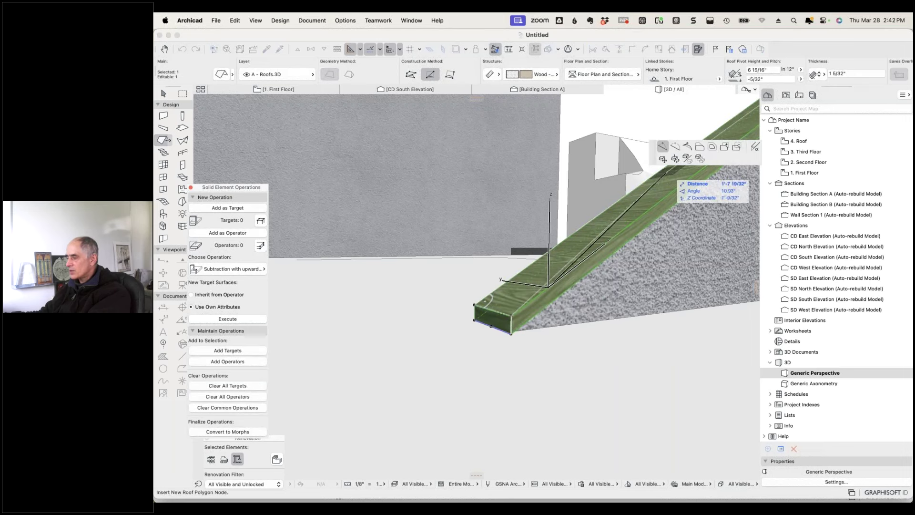
pyautogui.click(636, 233)
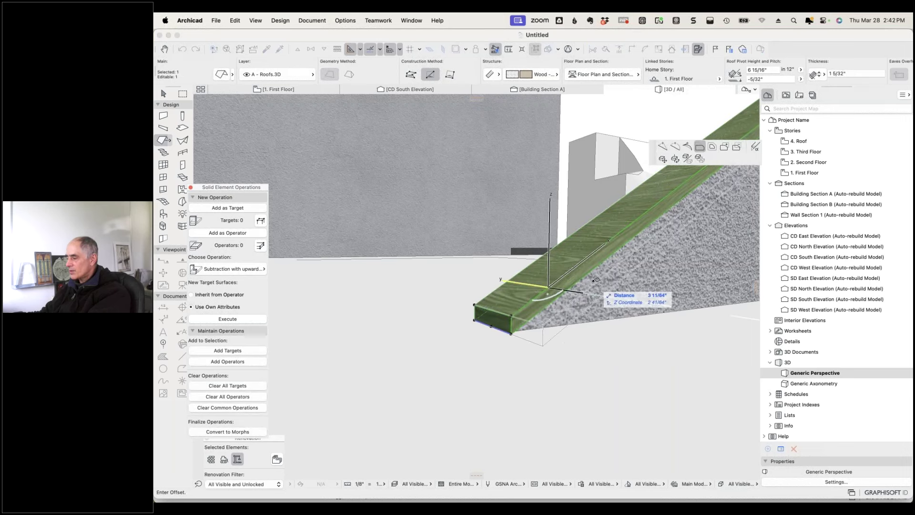
pyautogui.click(601, 291)
pyautogui.press('Escape')
pyautogui.keyDown('shift'); pyautogui.moveTo(630, 349); pyautogui.dragTo(553, 367, button='middle'); pyautogui.keyUp('shift')
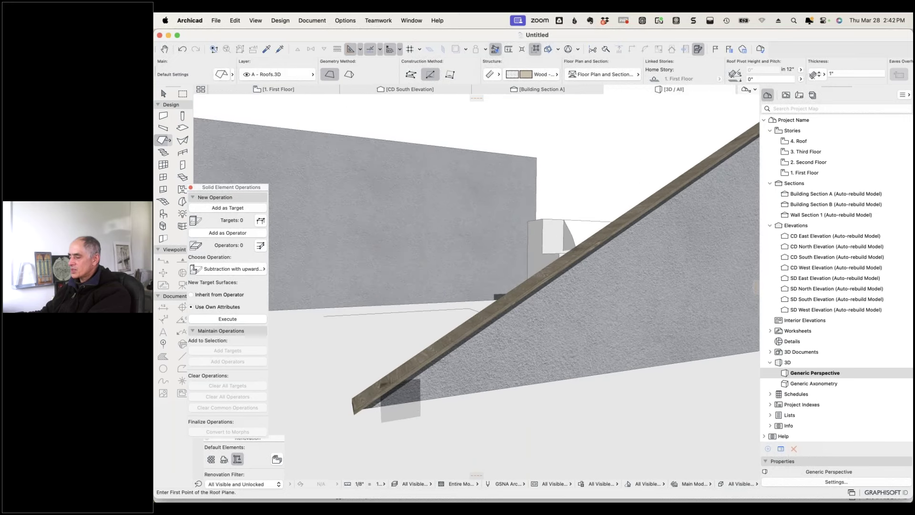
# Try a roof pitch of 4 in the Info Box and inspect the steeper roof.
pyautogui.keyDown('shift'); pyautogui.click(682, 168); pyautogui.keyUp('shift')
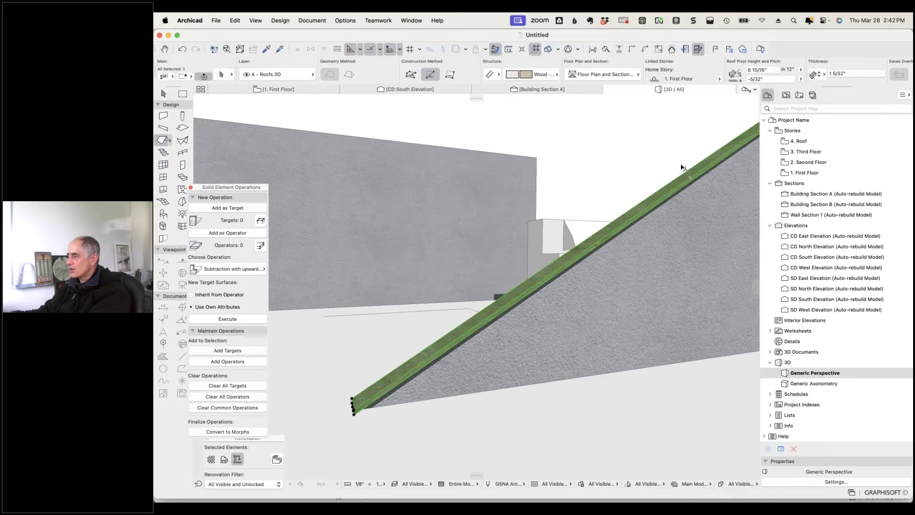
pyautogui.click(771, 79)
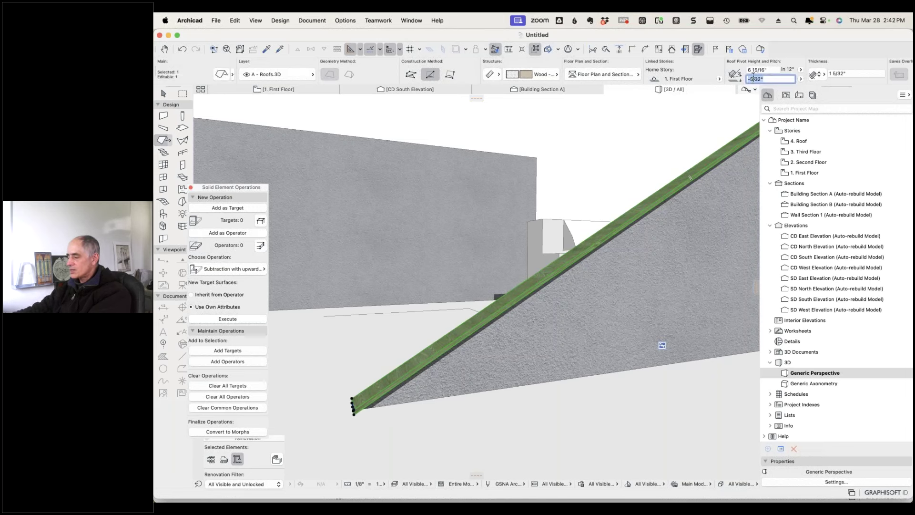
pyautogui.write('4')
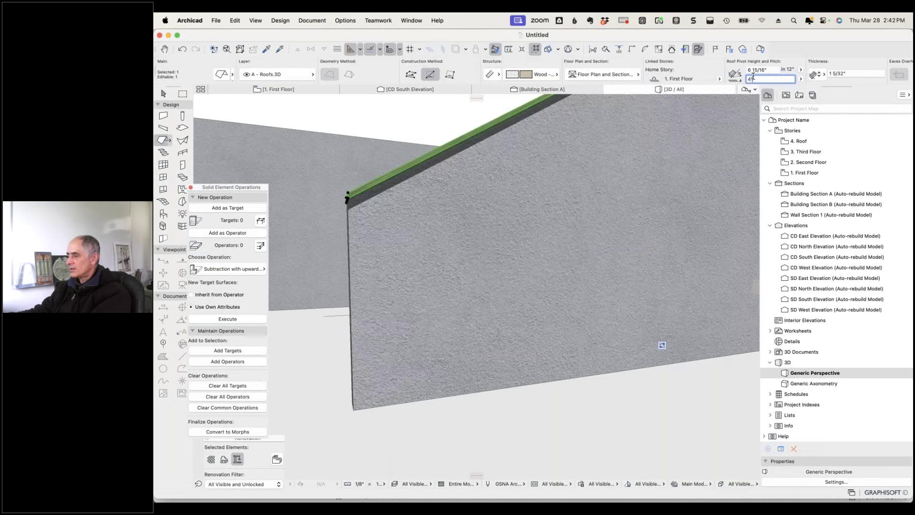
pyautogui.keyDown('shift'); pyautogui.moveTo(613, 231); pyautogui.dragTo(657, 174, button='middle'); pyautogui.keyUp('shift')
pyautogui.press('Escape')
pyautogui.keyDown('shift'); pyautogui.moveTo(637, 241); pyautogui.dragTo(583, 353, button='middle'); pyautogui.keyUp('shift')
# Re-pitch the roof with Roof Pitch so it sits on the triangular wall's sloping top.
pyautogui.keyDown('shift'); pyautogui.click(694, 137); pyautogui.keyUp('shift')
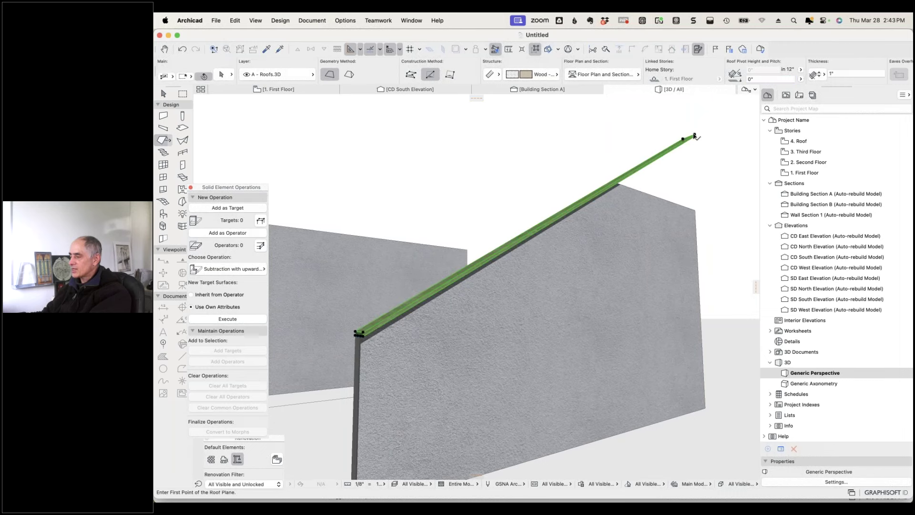
pyautogui.click(695, 135)
pyautogui.click(742, 147)
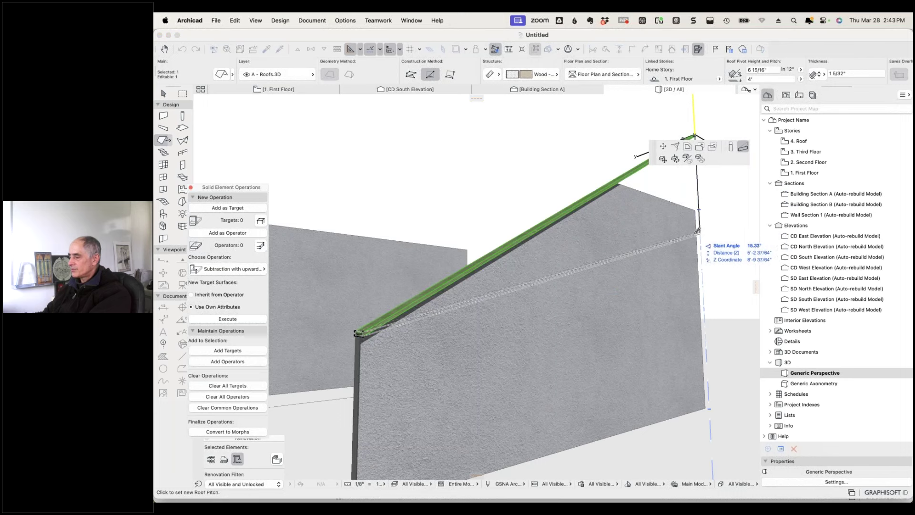
pyautogui.click(700, 239)
pyautogui.press('Escape')
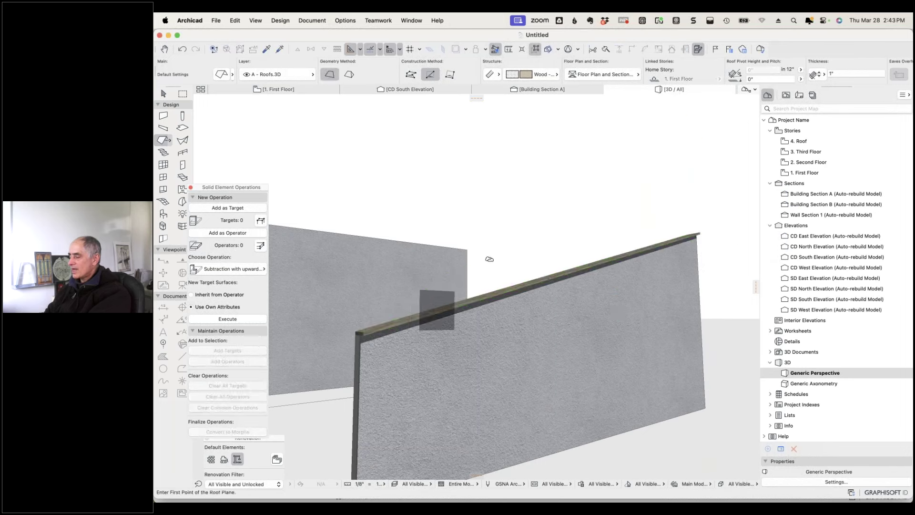
pyautogui.scroll(-5, 546, 243)
pyautogui.keyDown('shift'); pyautogui.moveTo(546, 243); pyautogui.dragTo(524, 263, button='middle'); pyautogui.keyUp('shift')
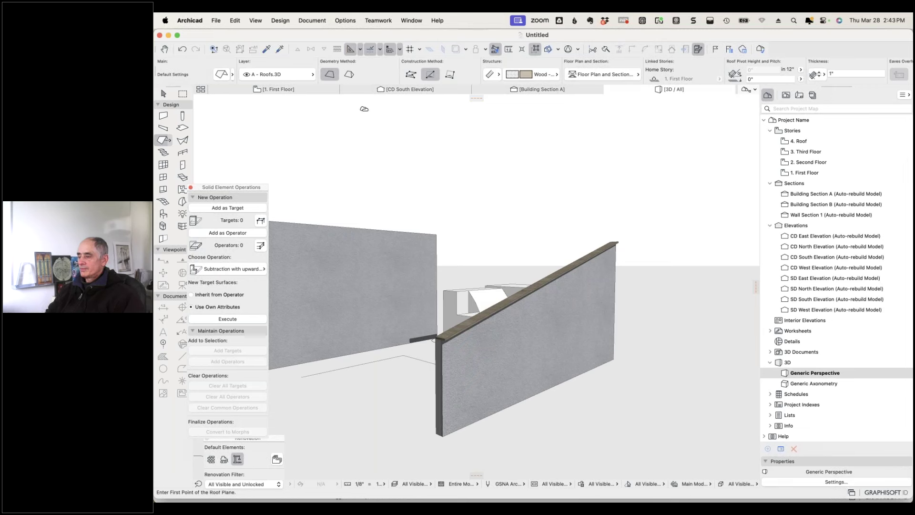
# Open South Elevation in the Botes V27 project, centre the New Stair, and switch to whole-element selection.
pyautogui.press('super+Tab')
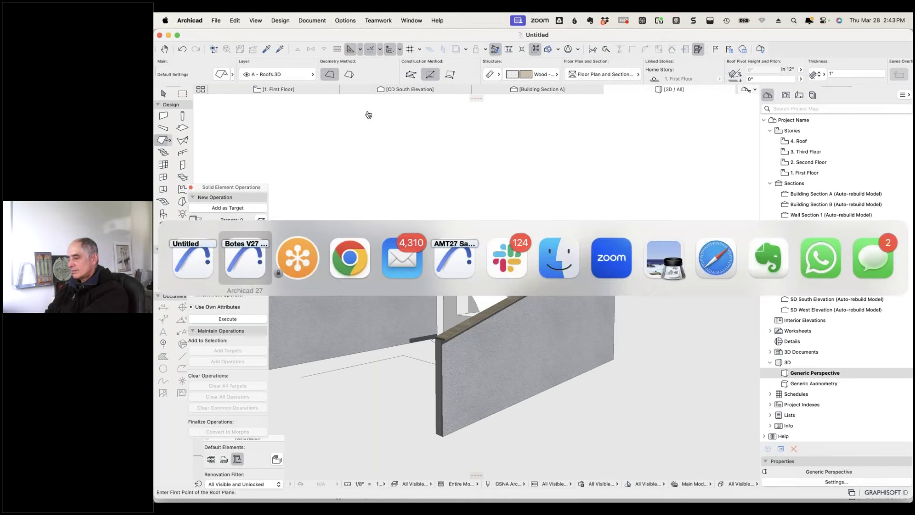
pyautogui.click(255, 257)
pyautogui.scroll(-3, 875, 291)
pyautogui.click(797, 335)
pyautogui.doubleClick(797, 335)
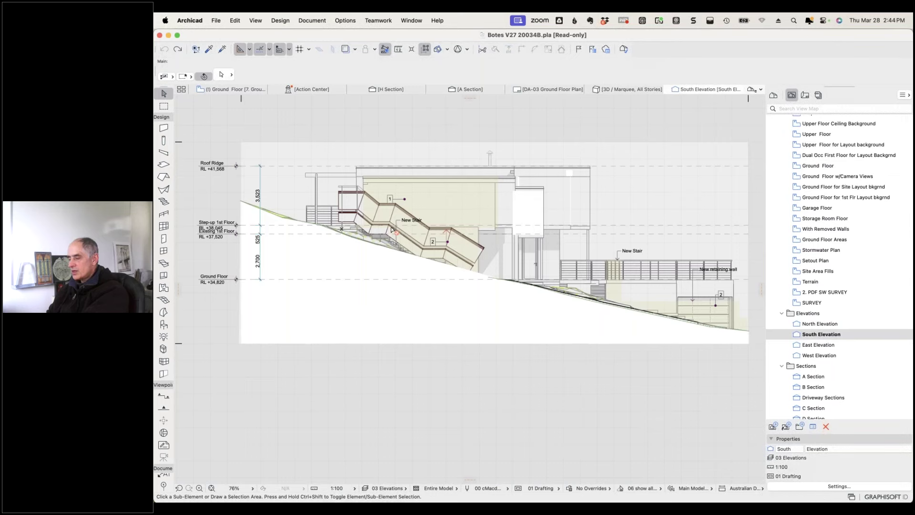
pyautogui.scroll(10, 392, 230)
pyautogui.moveTo(428, 221); pyautogui.dragTo(560, 178, button='middle')
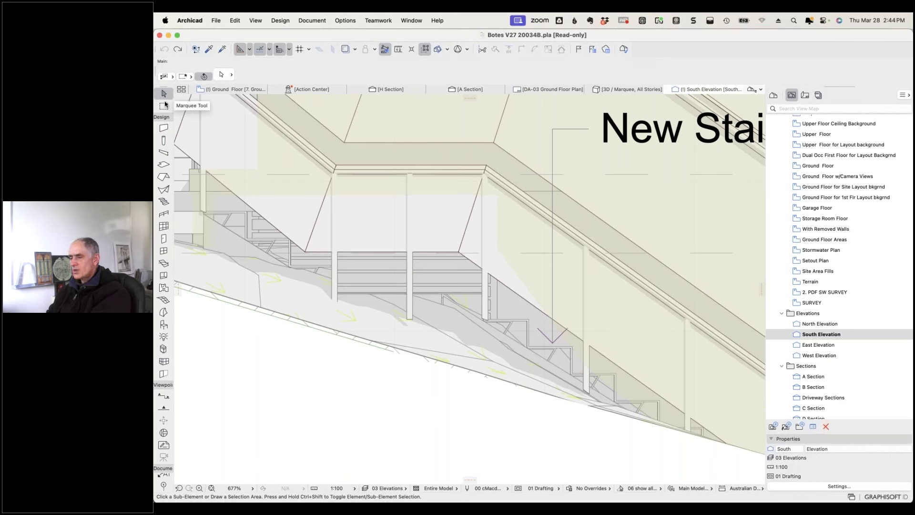
pyautogui.click(223, 75)
pyautogui.click(232, 80)
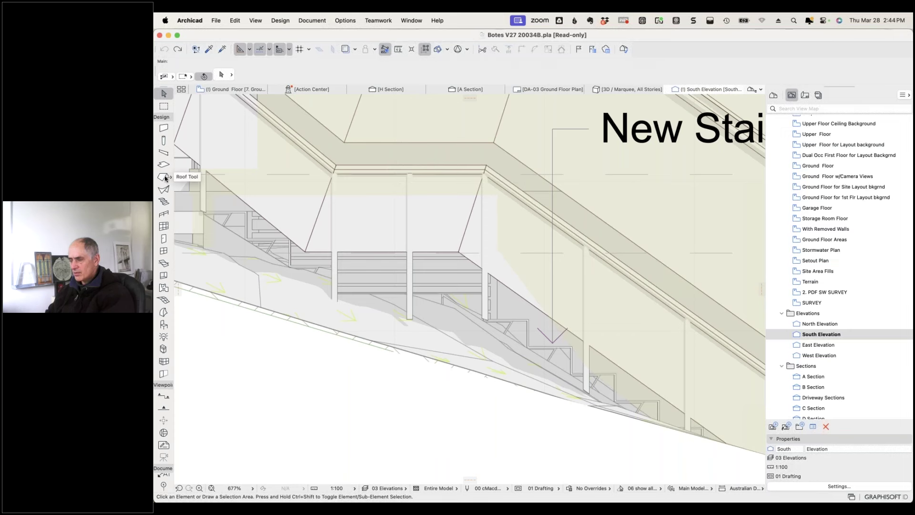
# Trace a morph polyline along the stair's lower flight, ending at the stair's foot.
pyautogui.click(163, 313)
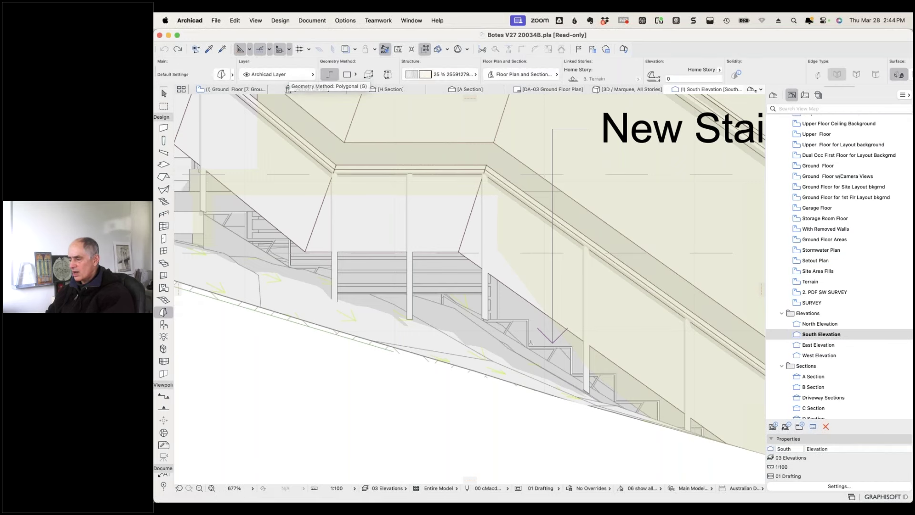
pyautogui.moveTo(518, 310); pyautogui.dragTo(441, 260, button='middle')
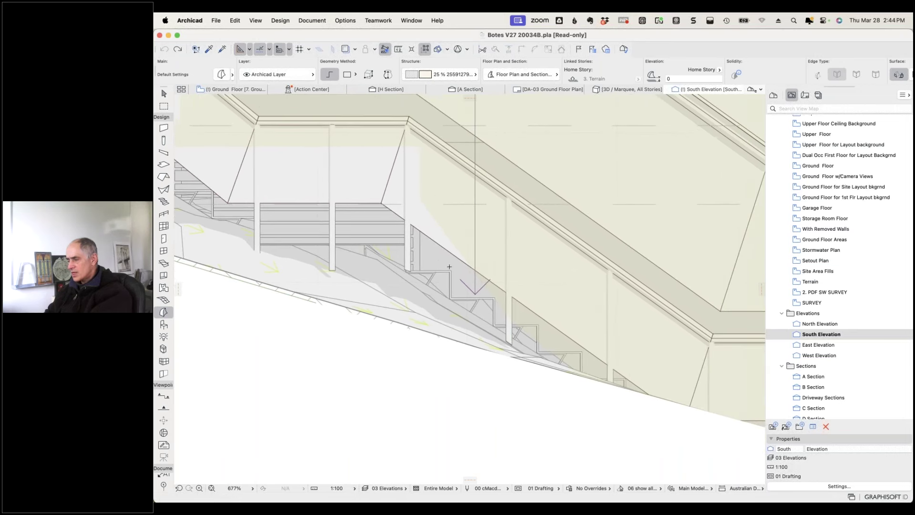
pyautogui.click(452, 269)
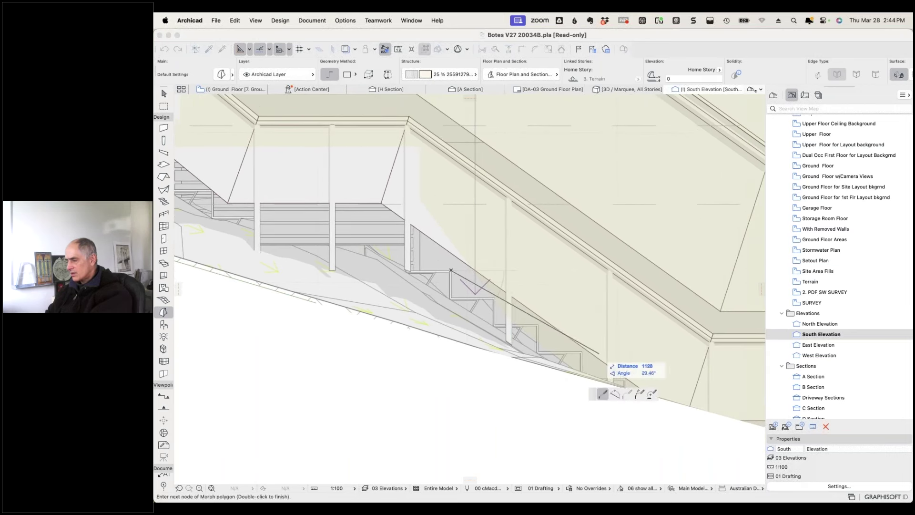
pyautogui.click(583, 352)
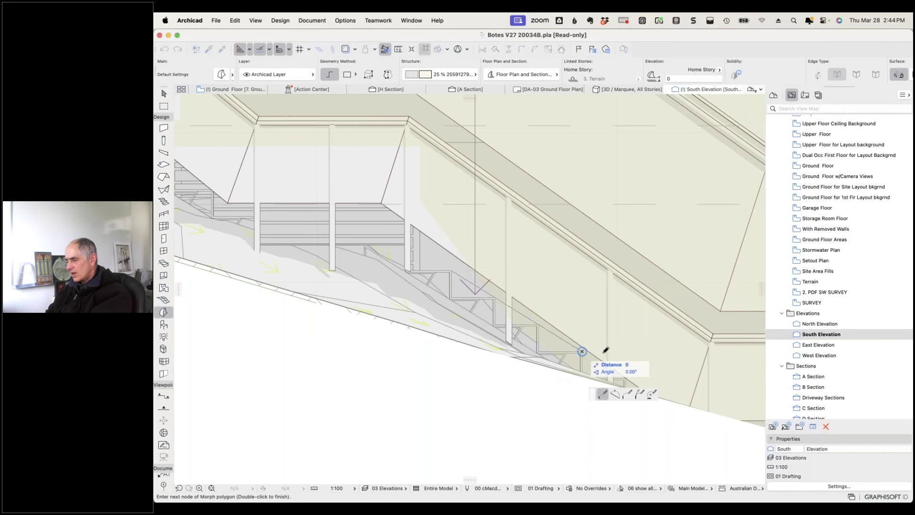
pyautogui.click(634, 351)
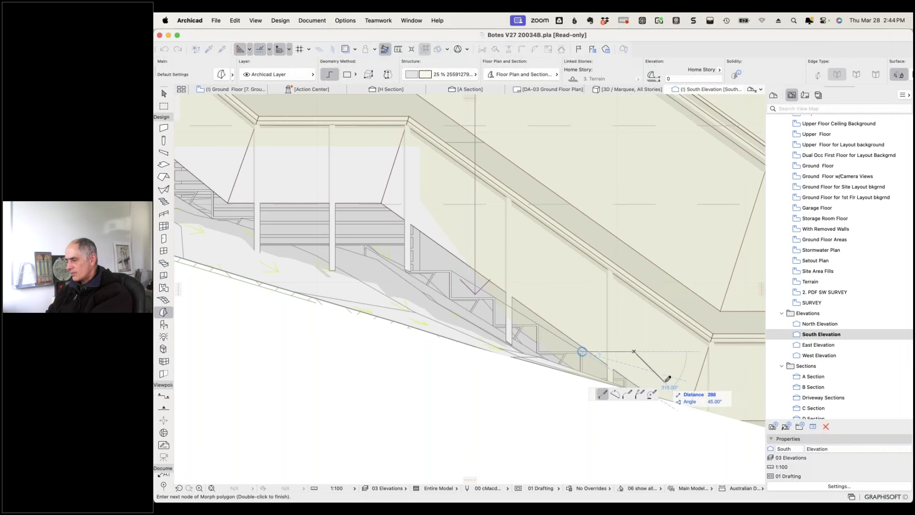
pyautogui.click(679, 378)
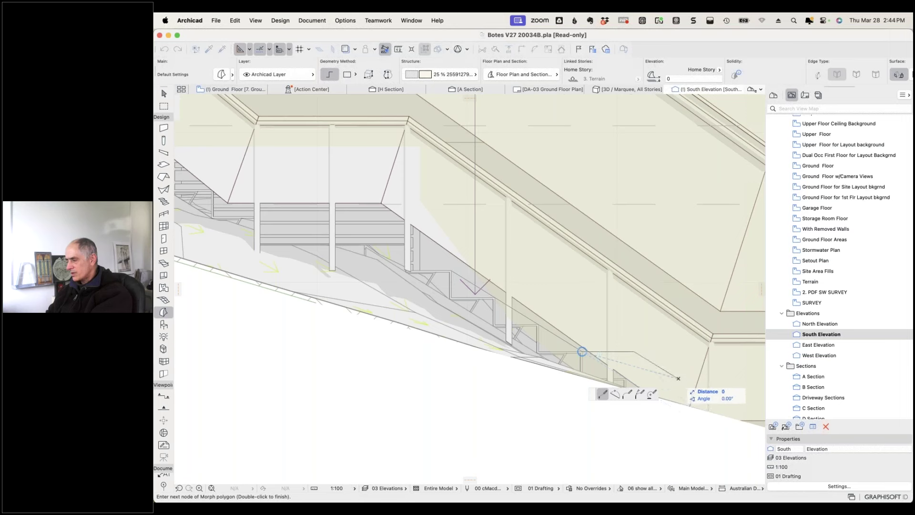
pyautogui.doubleClick(679, 378)
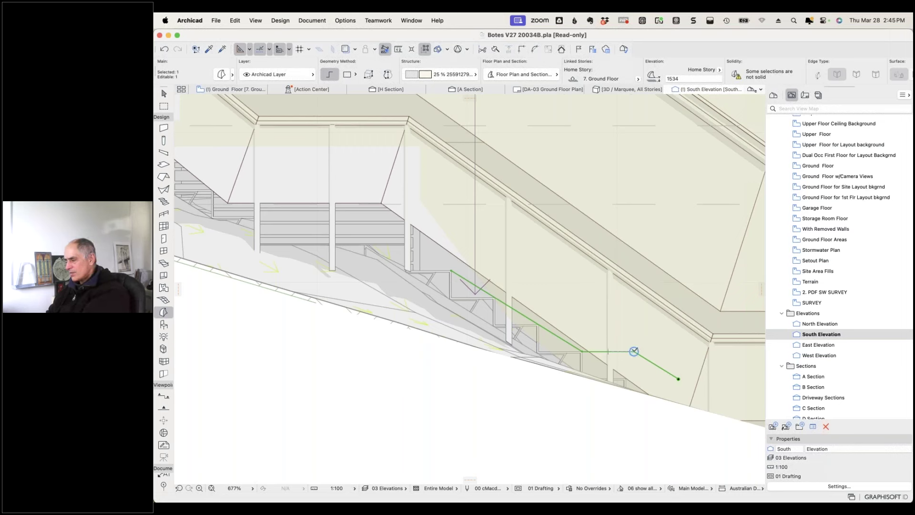
# Copy the green stair line 100 above the original.
pyautogui.click(634, 351)
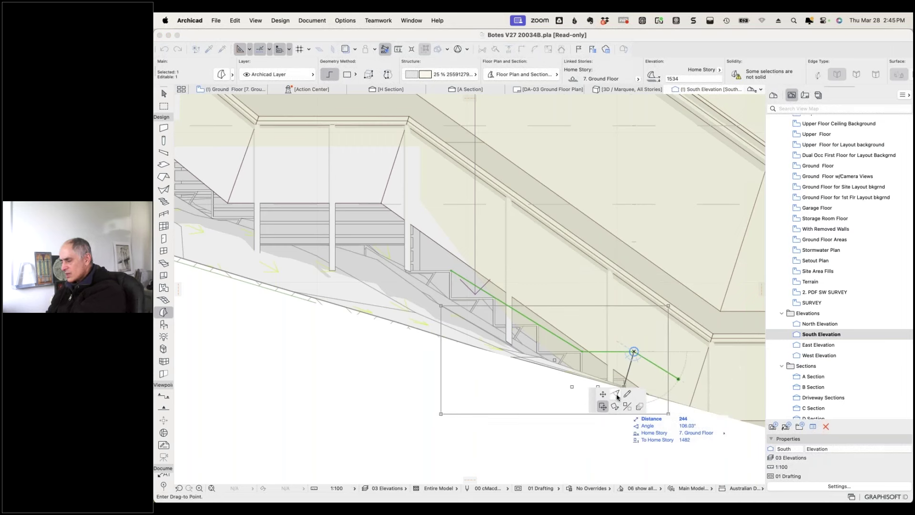
pyautogui.press('Escape')
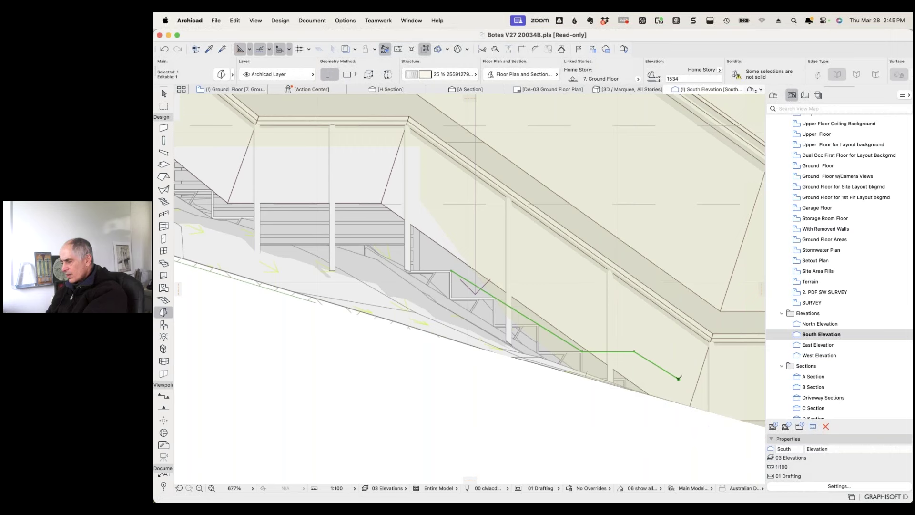
pyautogui.click(679, 378)
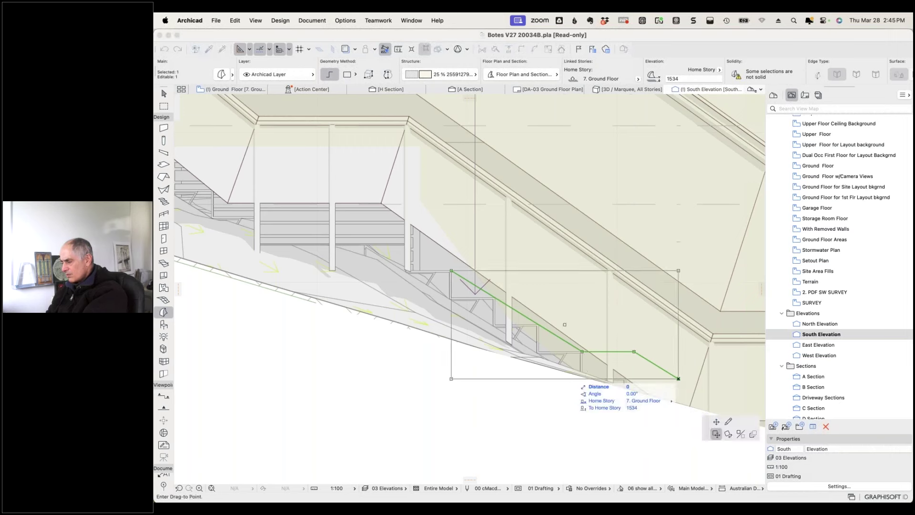
pyautogui.click(679, 378)
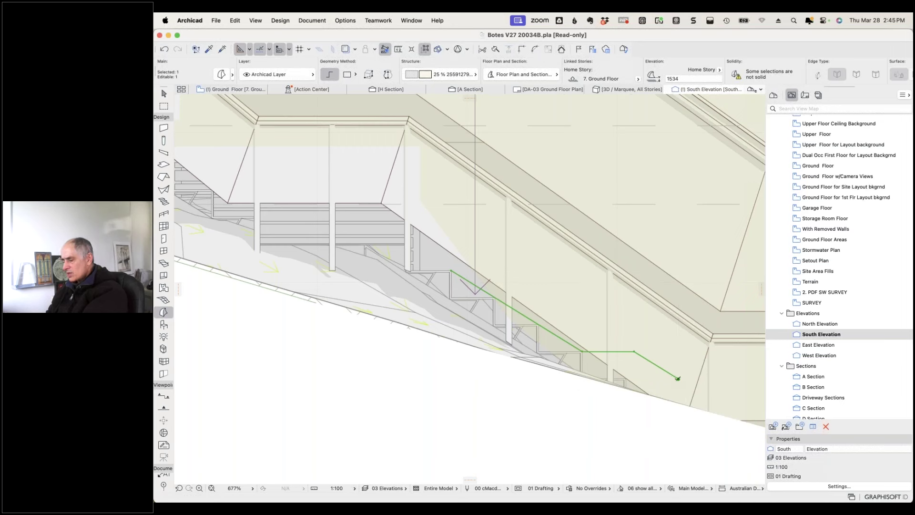
pyautogui.click(679, 378)
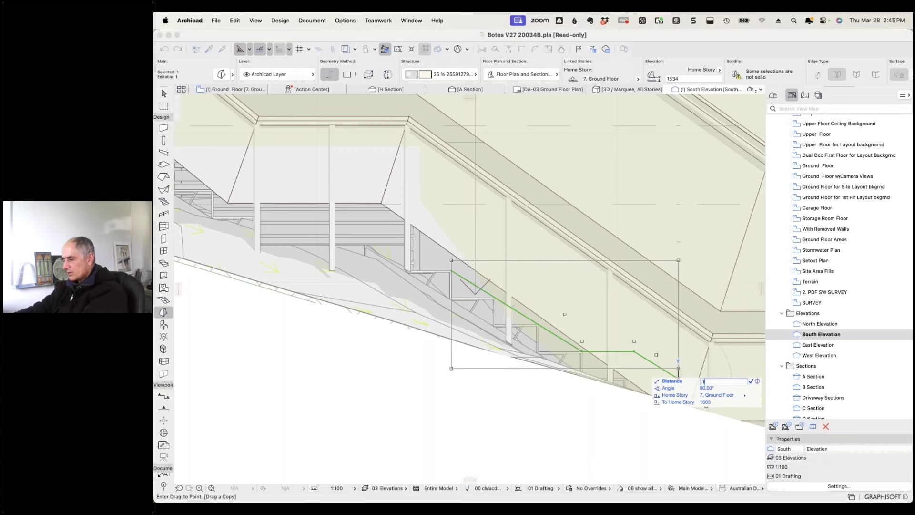
pyautogui.click(679, 368)
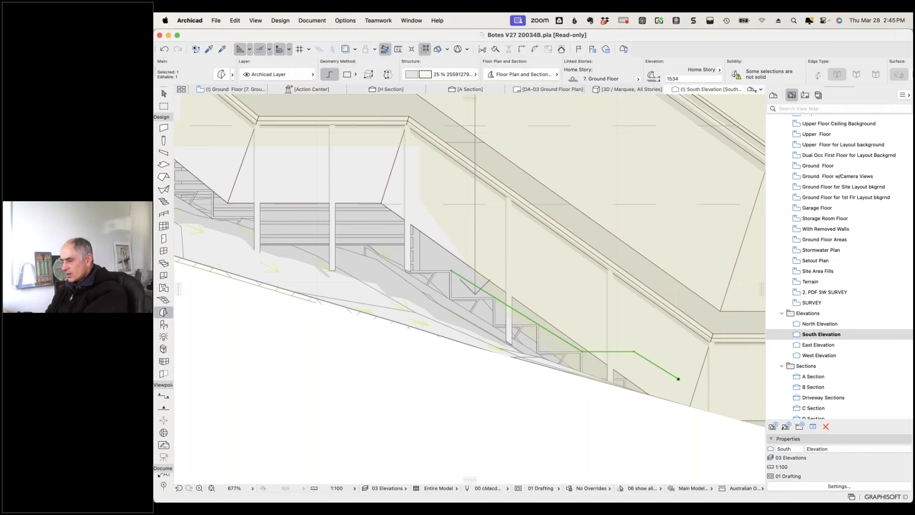
pyautogui.press('super+z')
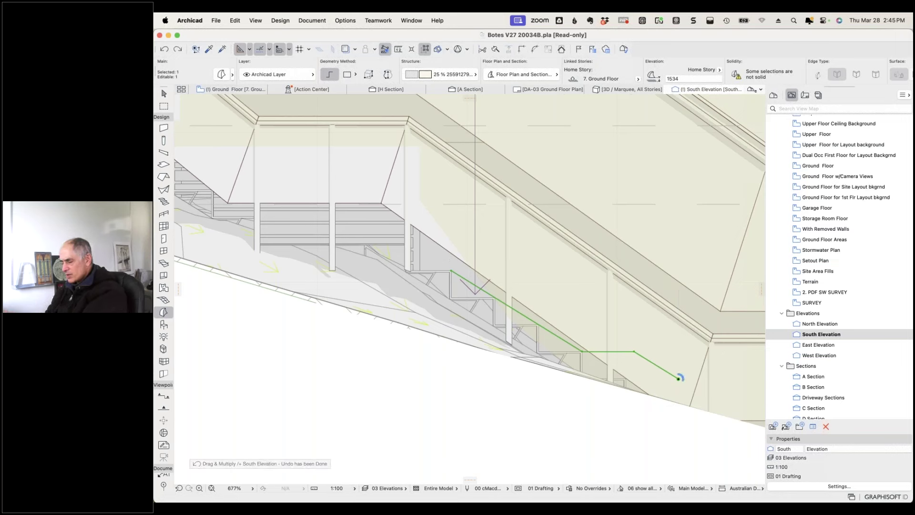
pyautogui.press('super+alt+d')
pyautogui.click(678, 379)
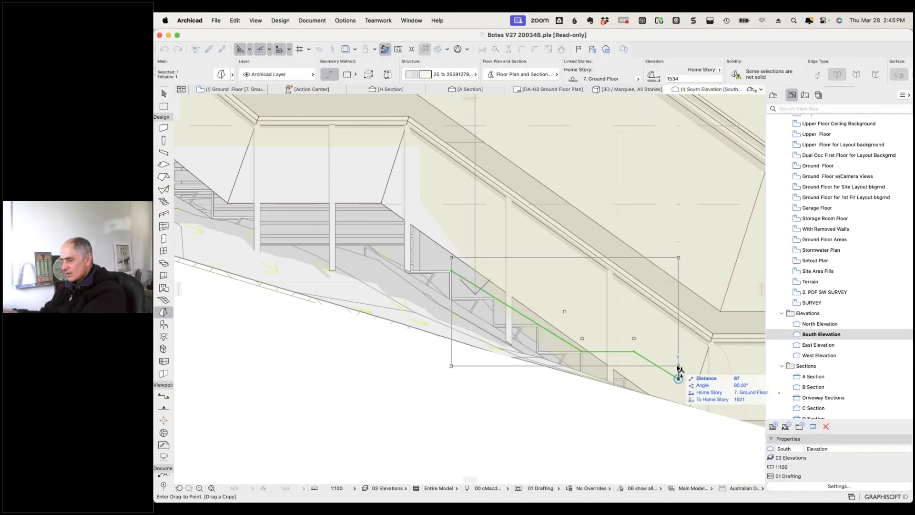
pyautogui.press('Escape')
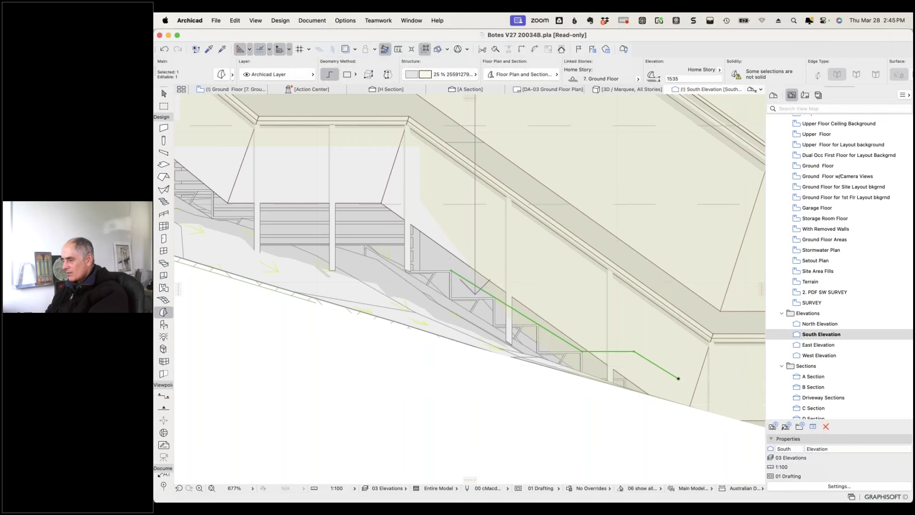
pyautogui.press('super+z')
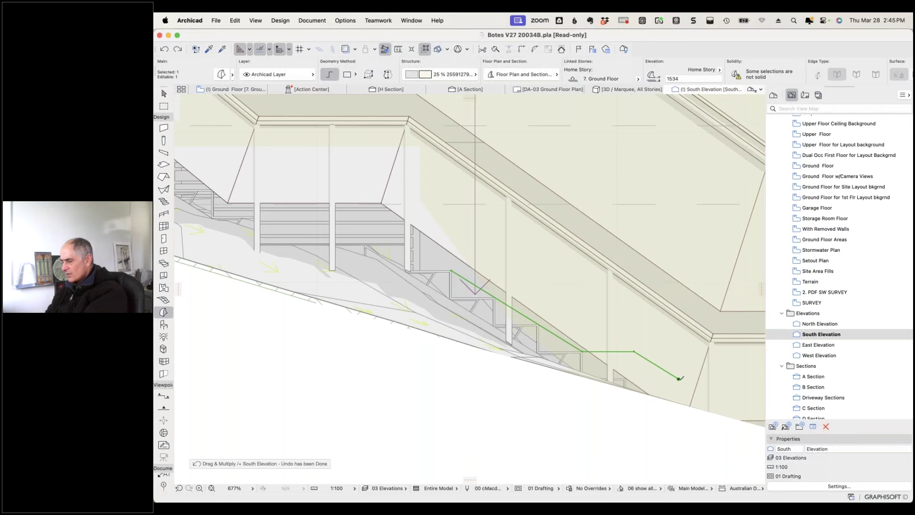
pyautogui.press('super+d')
pyautogui.click(679, 379)
pyautogui.press('alt')
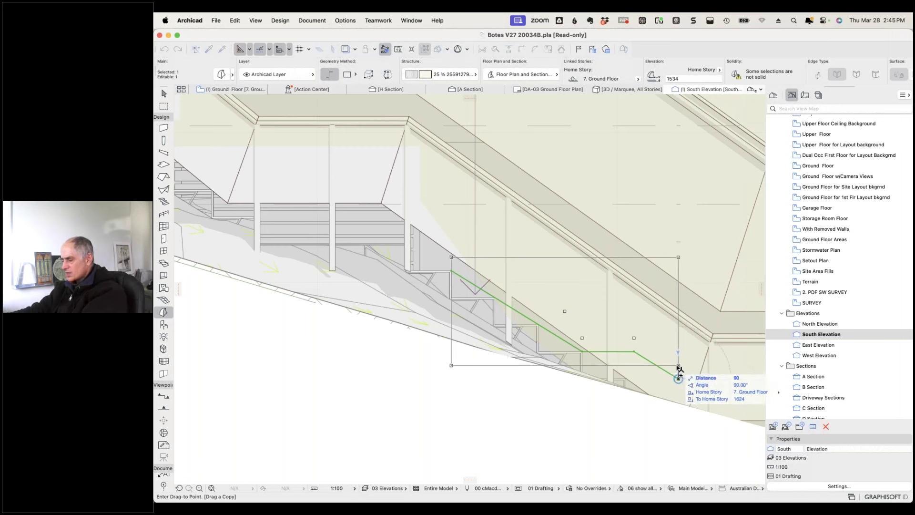
pyautogui.write('100')
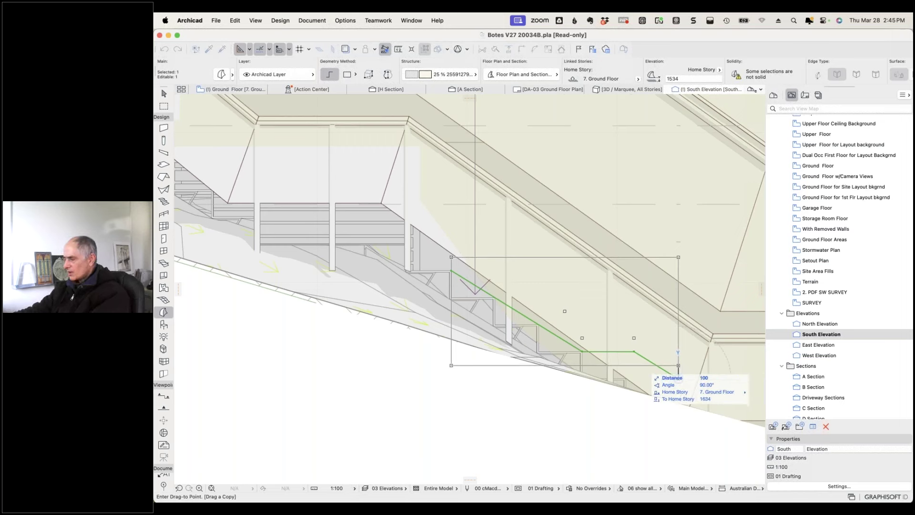
pyautogui.press('Return')
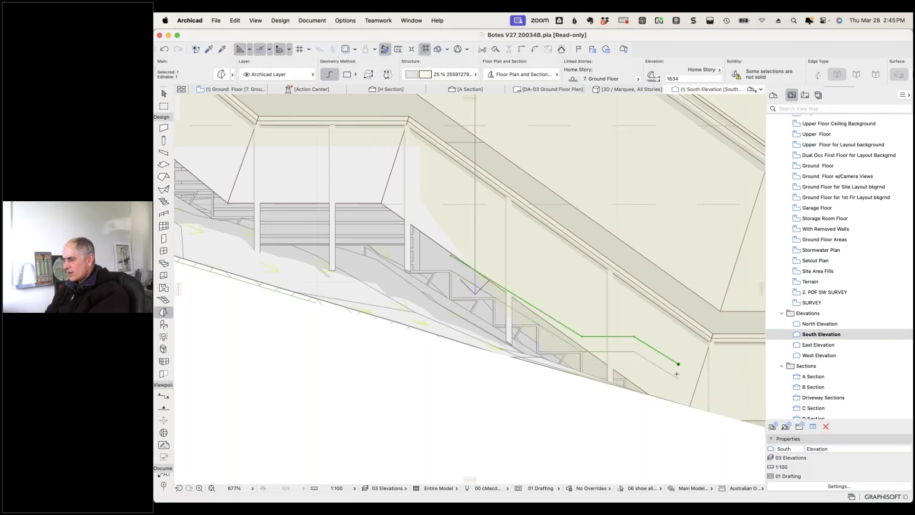
# Draw short morph edges joining the two lines at the stair's foot and top.
pyautogui.keyDown('shift'); pyautogui.click(657, 365); pyautogui.keyUp('shift')
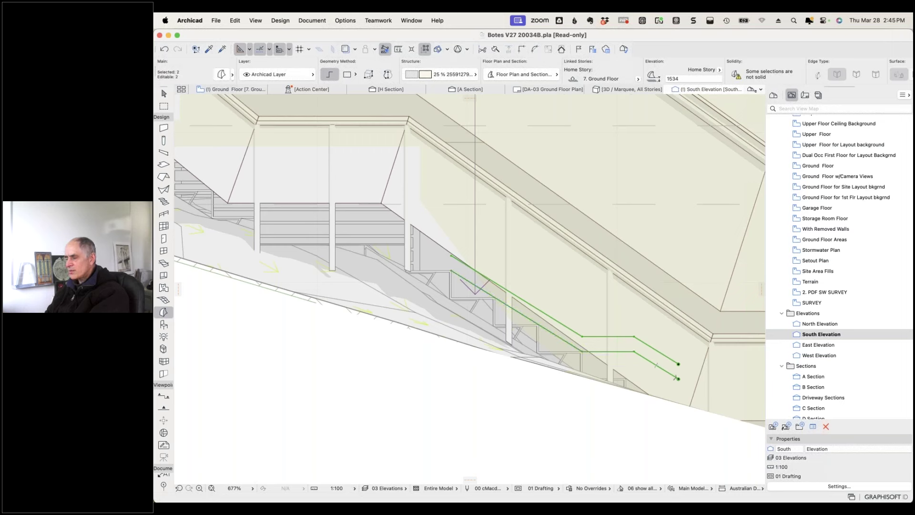
pyautogui.click(679, 379)
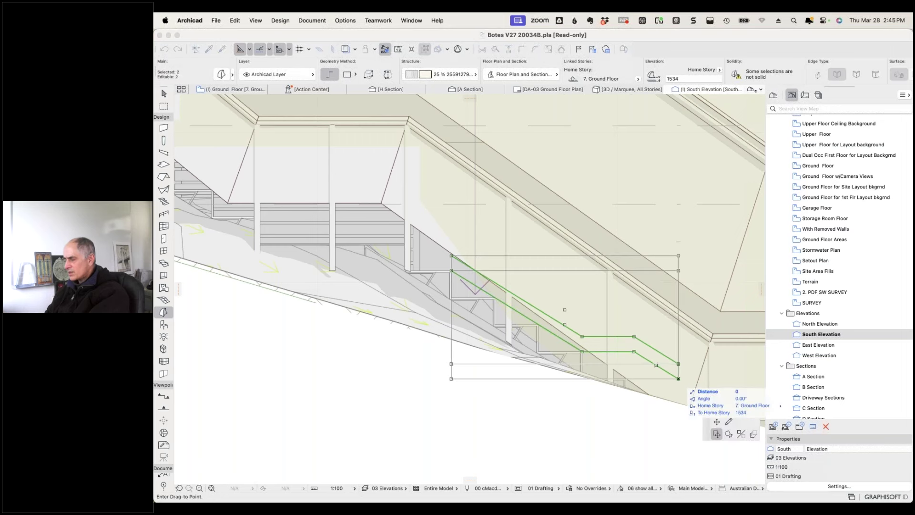
pyautogui.click(679, 379)
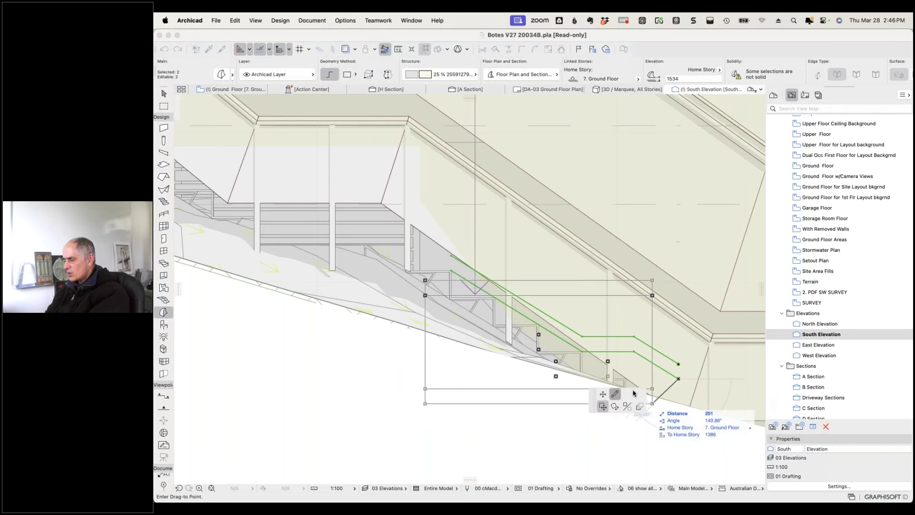
pyautogui.click(679, 364)
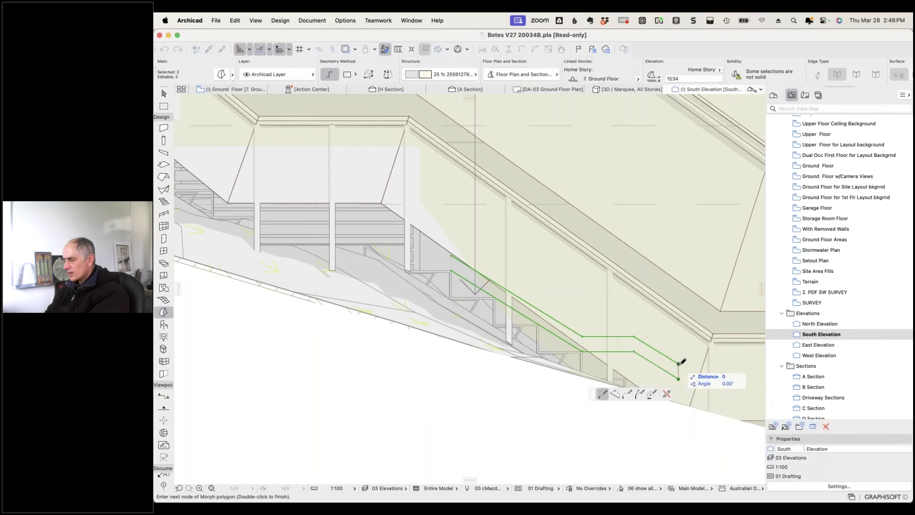
pyautogui.doubleClick(679, 364)
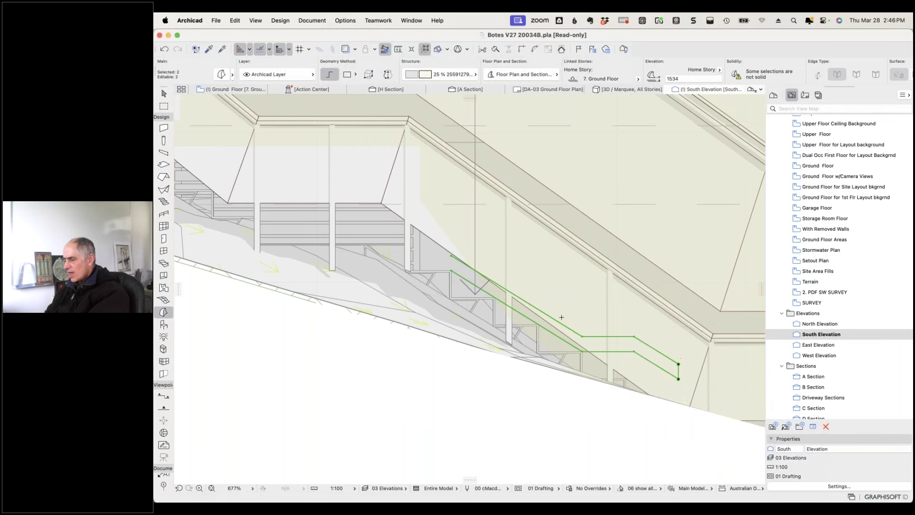
pyautogui.click(451, 270)
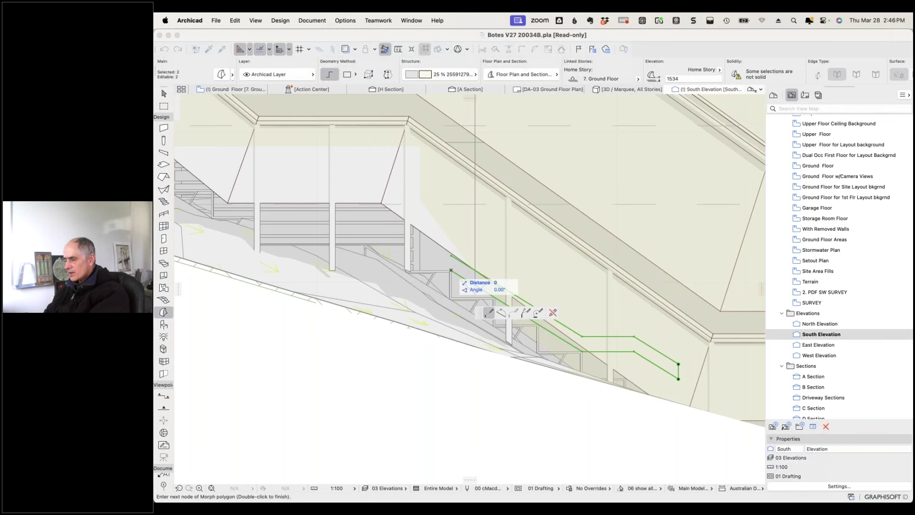
pyautogui.click(451, 255)
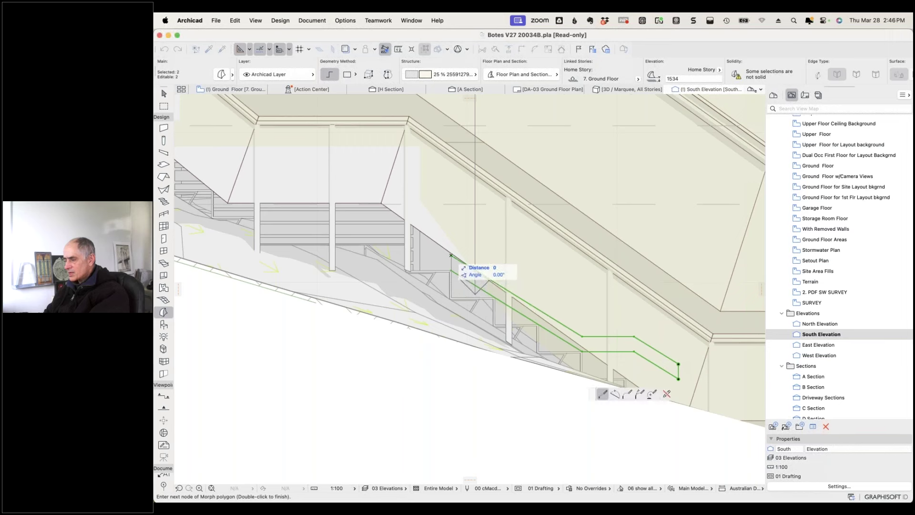
pyautogui.doubleClick(453, 256)
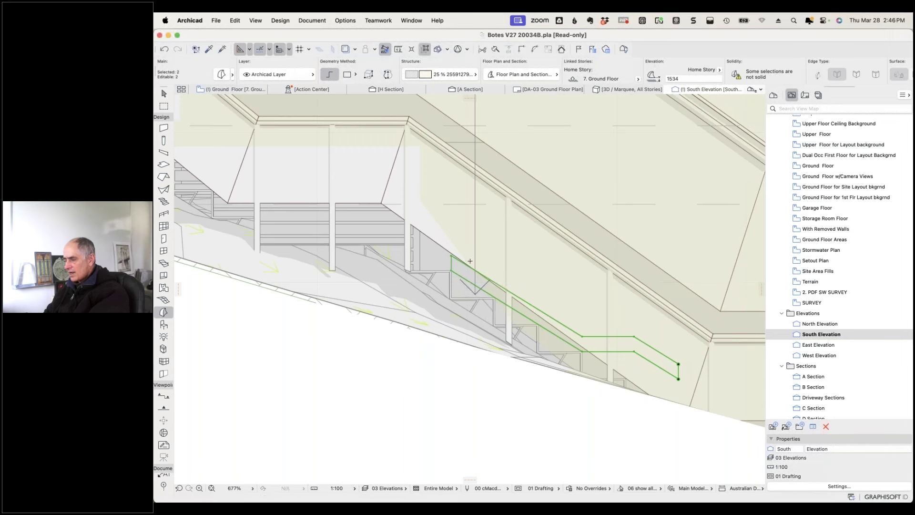
# Clear the selection, then select both the lower and upper green lines.
pyautogui.press('shift')
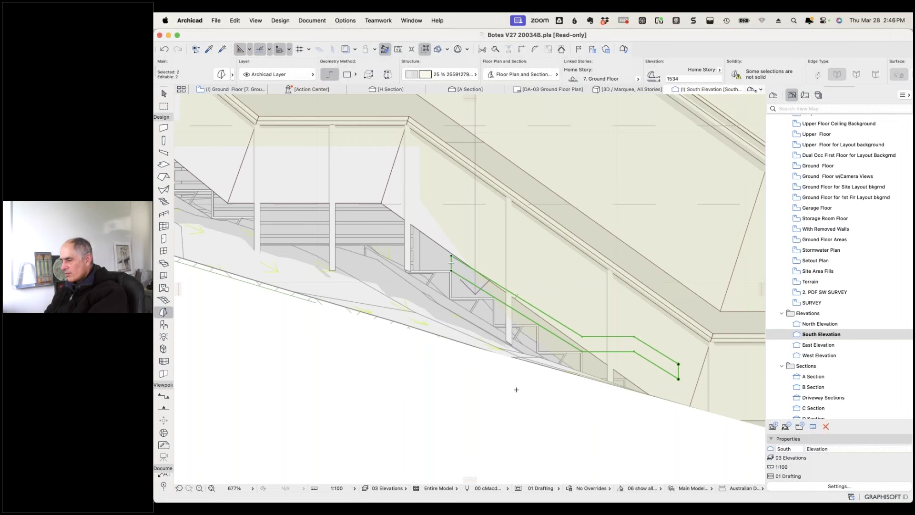
pyautogui.press('Escape')
pyautogui.click(651, 363)
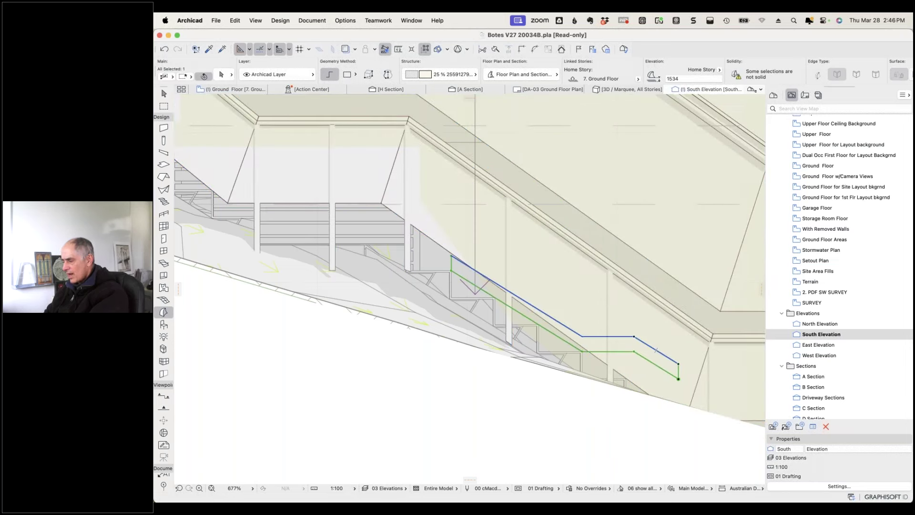
pyautogui.keyDown('shift'); pyautogui.click(608, 336); pyautogui.keyUp('shift')
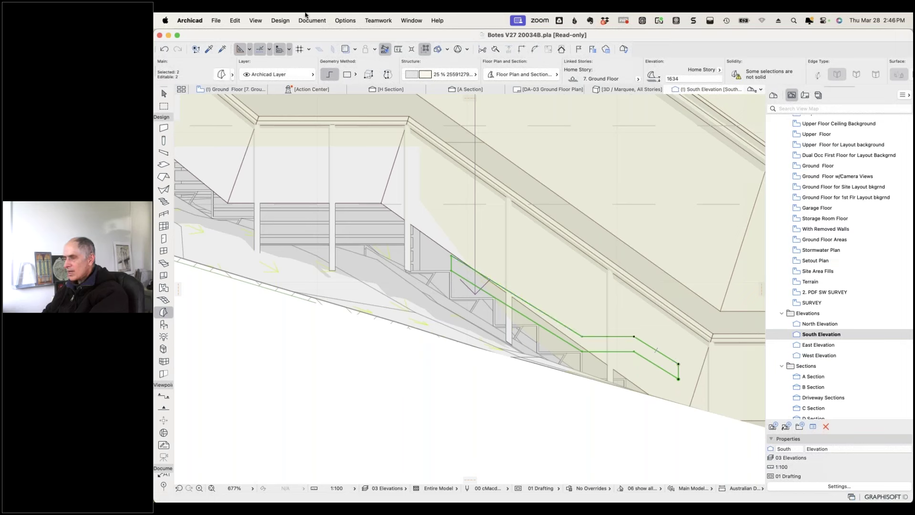
# Union the selected green stair lines into one morph with Modify Morph, then deselect.
pyautogui.click(255, 20)
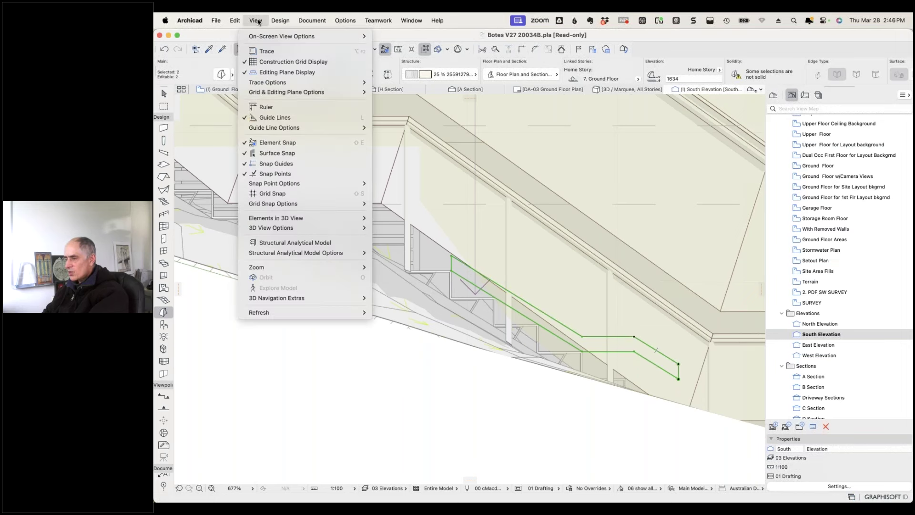
pyautogui.moveTo(280, 21)
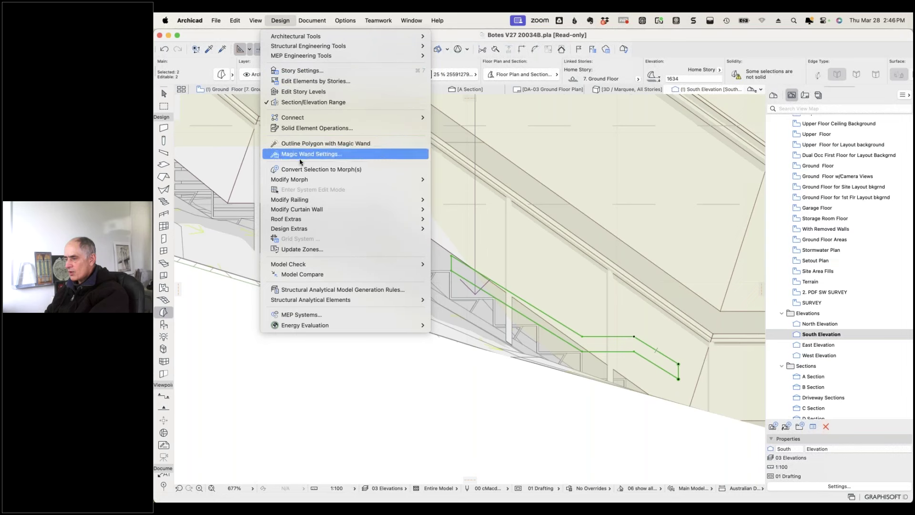
pyautogui.moveTo(300, 180)
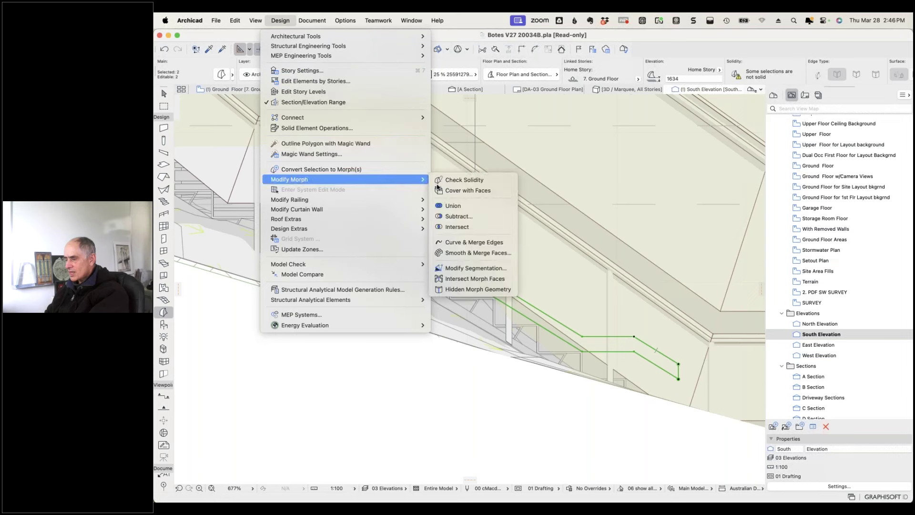
pyautogui.click(453, 206)
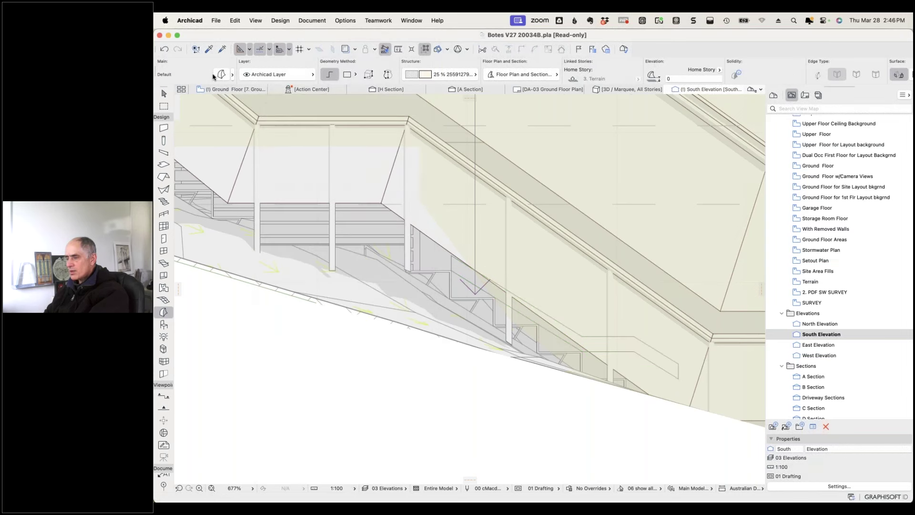
pyautogui.click(642, 359)
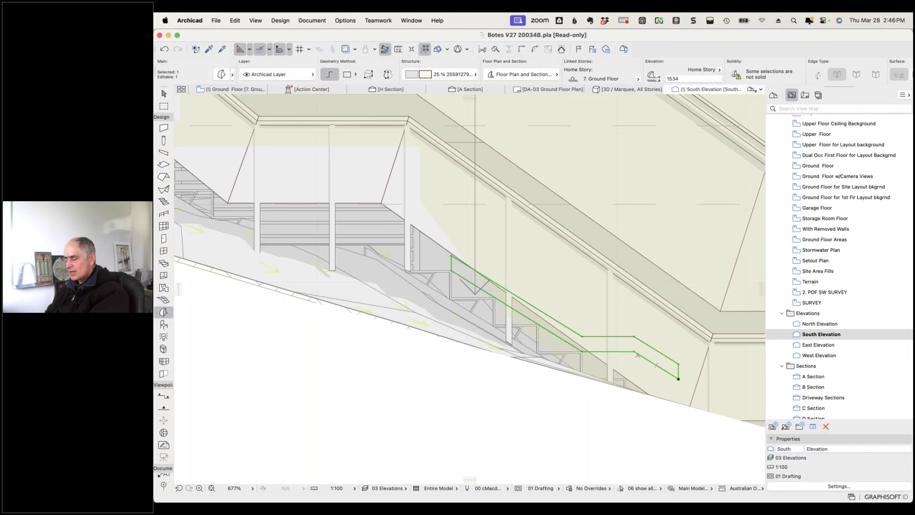
pyautogui.click(638, 355)
pyautogui.press('Escape')
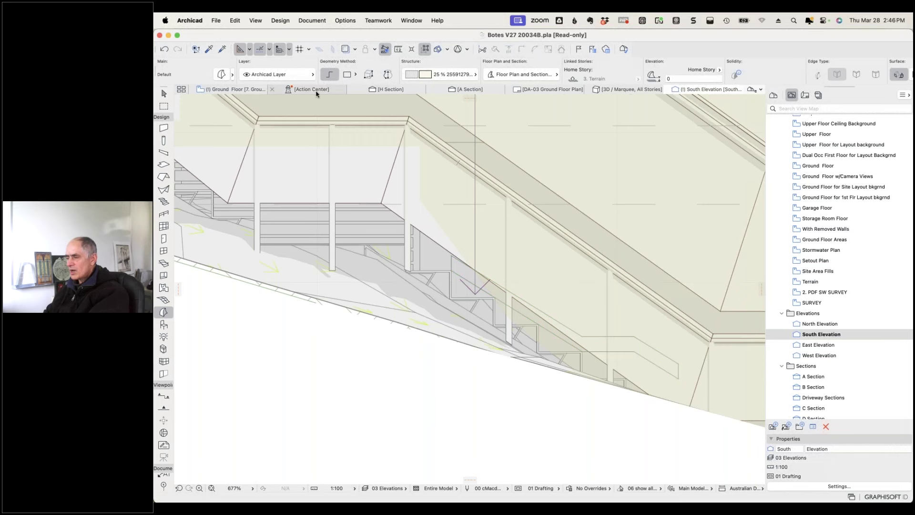
# Switch to the 3D view, zoom and orbit close to the stair, and select its morph.
pyautogui.moveTo(302, 93)
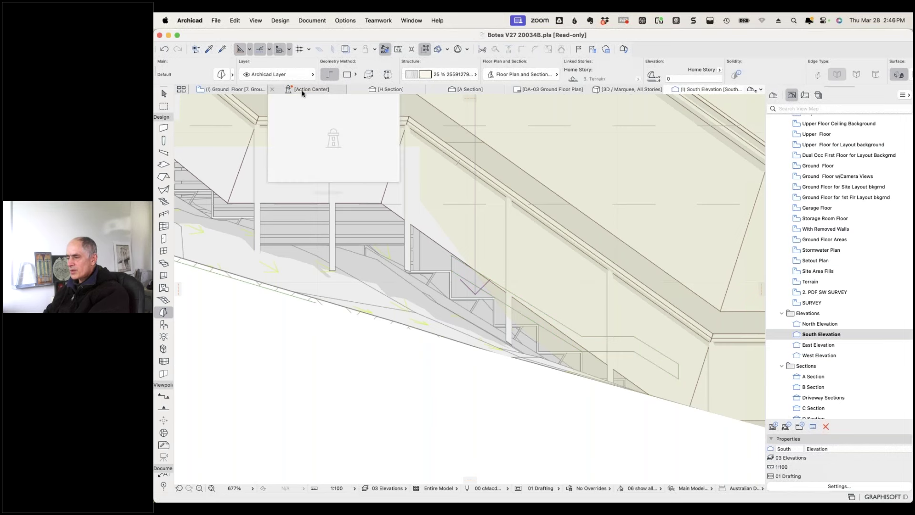
pyautogui.click(620, 90)
pyautogui.moveTo(596, 287)
pyautogui.keyDown('shift'); pyautogui.mouseDown(button='middle')
pyautogui.moveTo(606, 295)
pyautogui.moveTo(546, 315)
pyautogui.moveTo(596, 281)
pyautogui.mouseUp(button='middle'); pyautogui.keyUp('shift')
pyautogui.scroll(2, 436, 321)
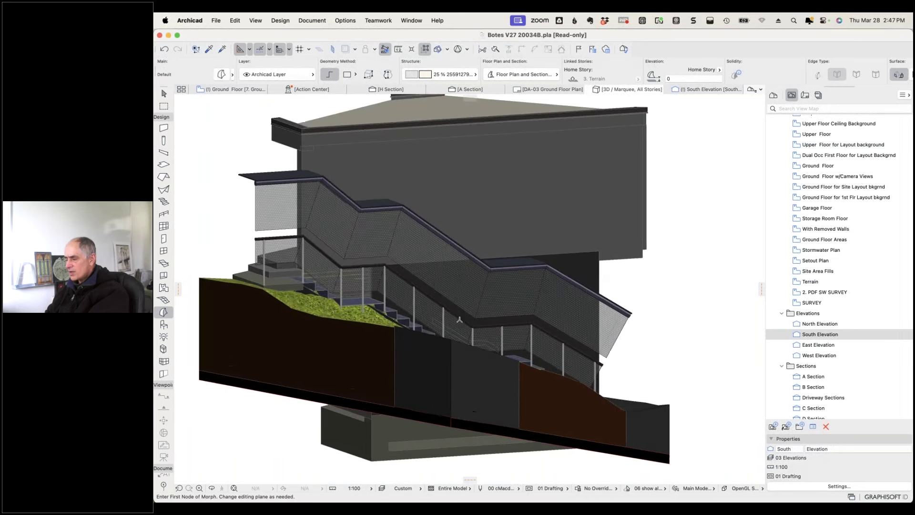
pyautogui.keyDown('shift'); pyautogui.click(436, 321); pyautogui.keyUp('shift')
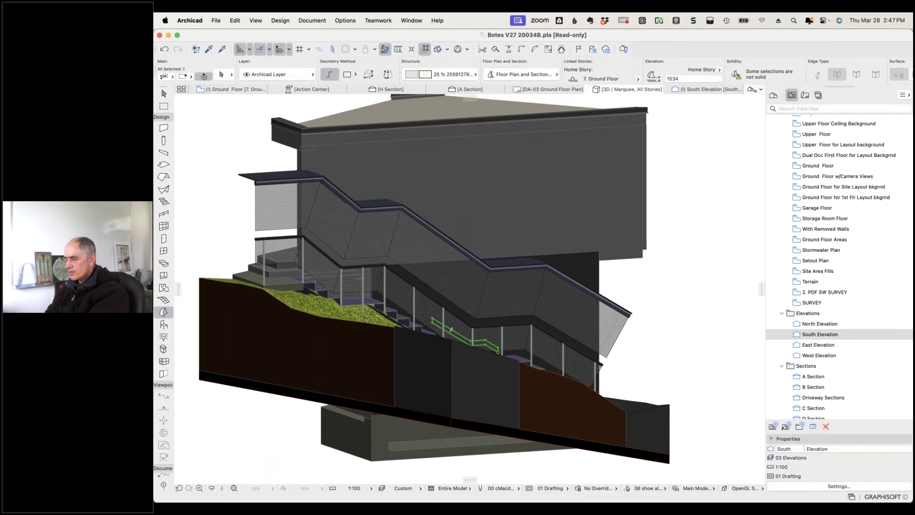
pyautogui.scroll(2, 489, 333)
pyautogui.scroll(5, 490, 332)
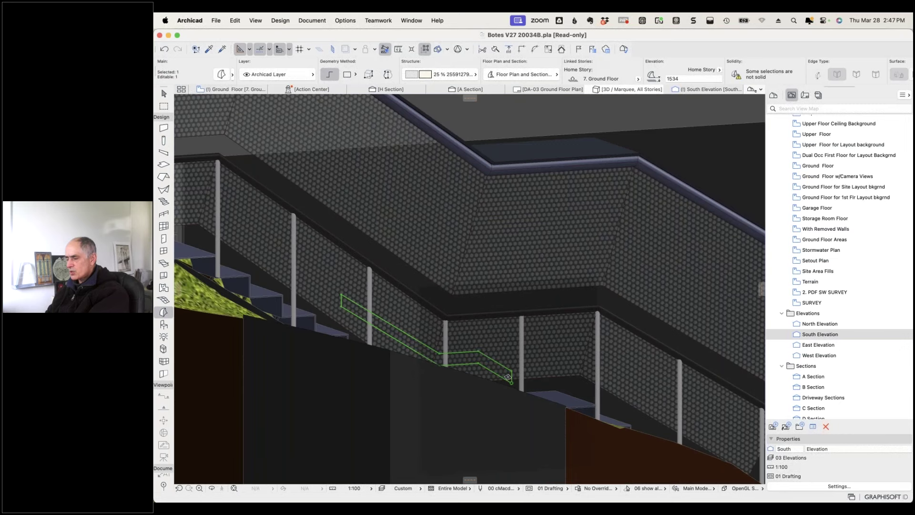
pyautogui.keyDown('shift'); pyautogui.moveTo(508, 377); pyautogui.dragTo(509, 358, button='middle'); pyautogui.keyUp('shift')
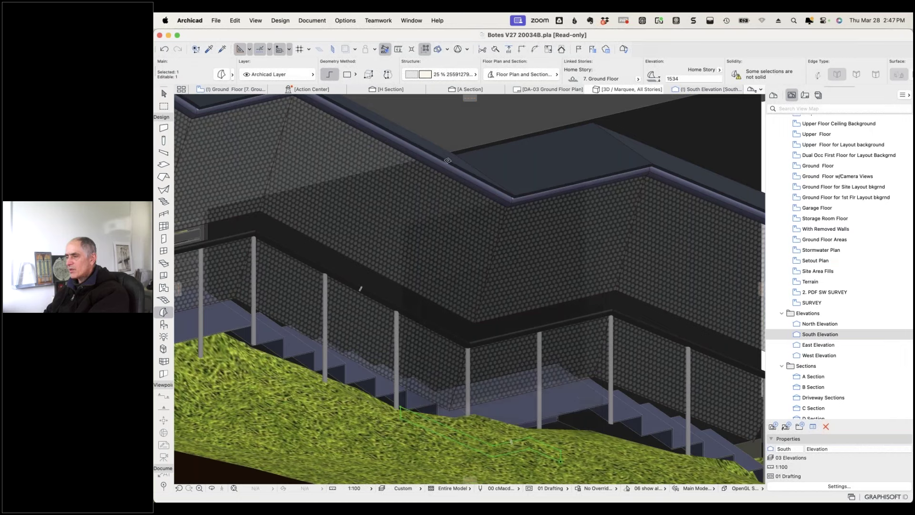
# Cover the stair morph outline with faces using Sharp edges.
pyautogui.click(280, 20)
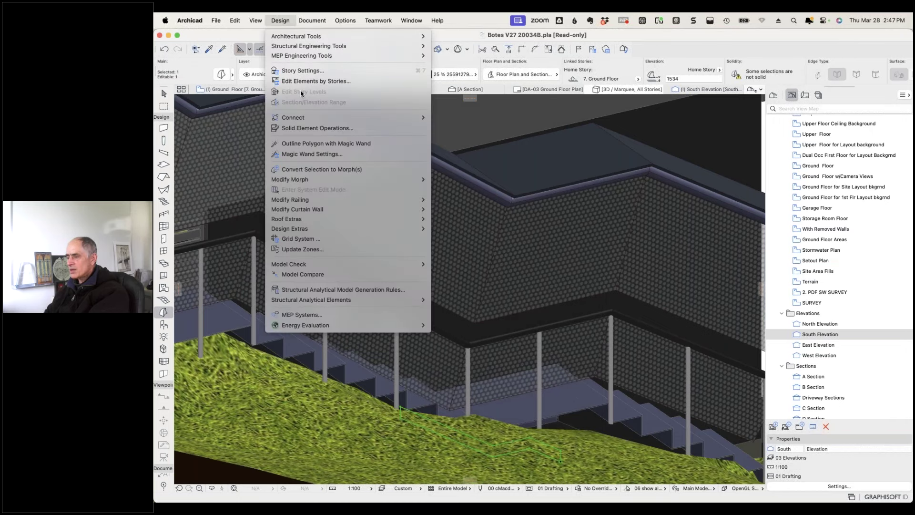
pyautogui.moveTo(353, 180)
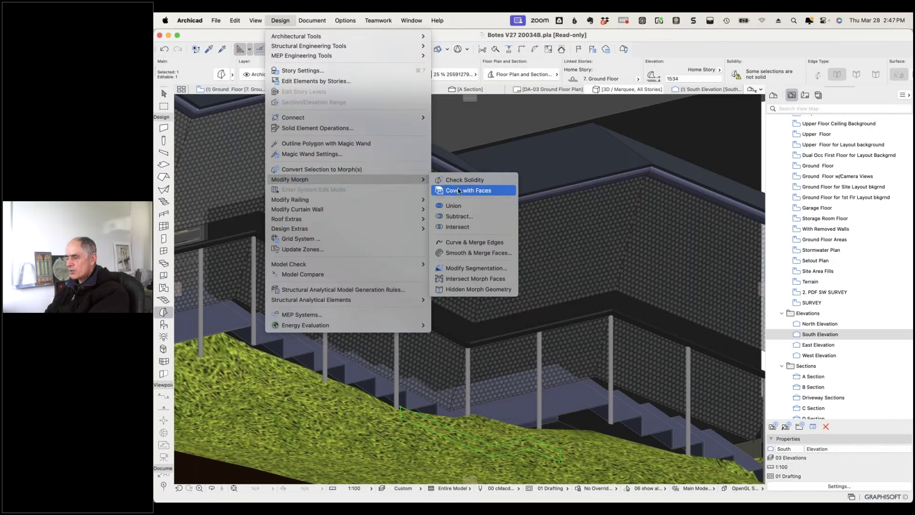
pyautogui.click(458, 191)
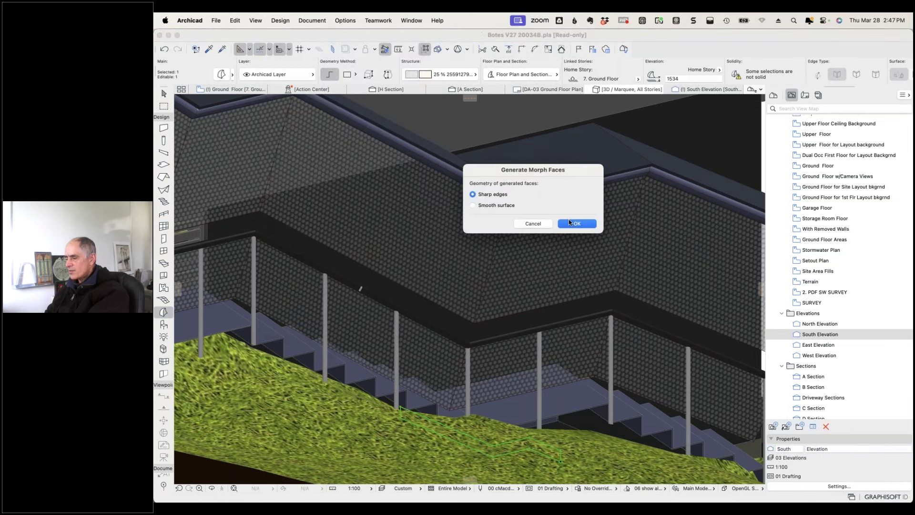
pyautogui.click(572, 225)
pyautogui.click(474, 443)
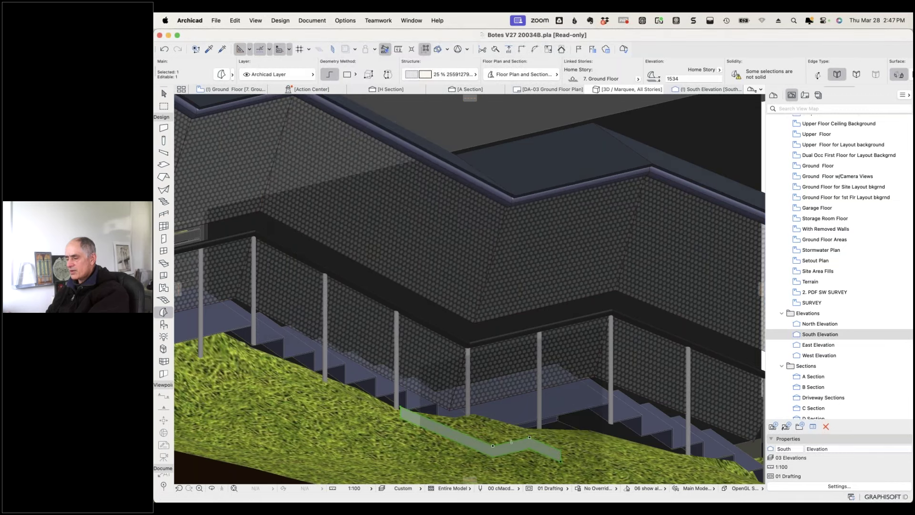
# Push/Pull the green face to extrude it into a slab.
pyautogui.click(473, 443)
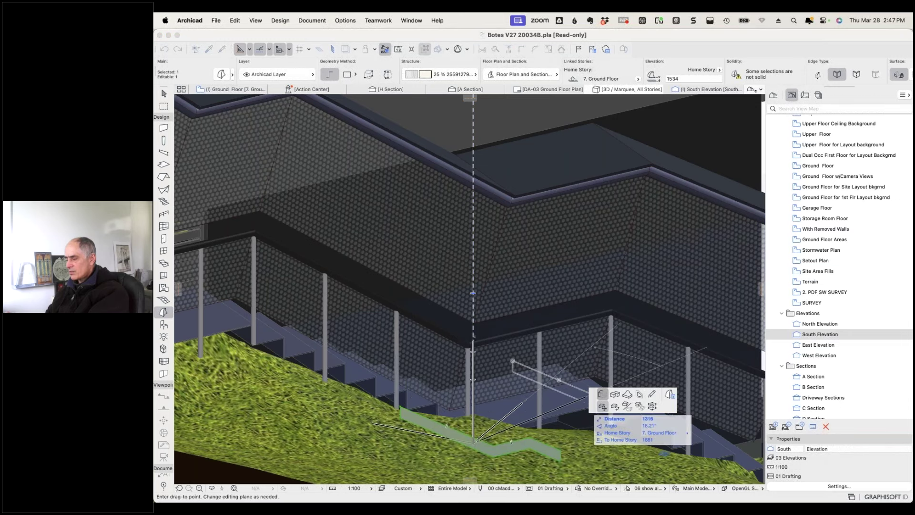
pyautogui.click(602, 394)
pyautogui.click(359, 367)
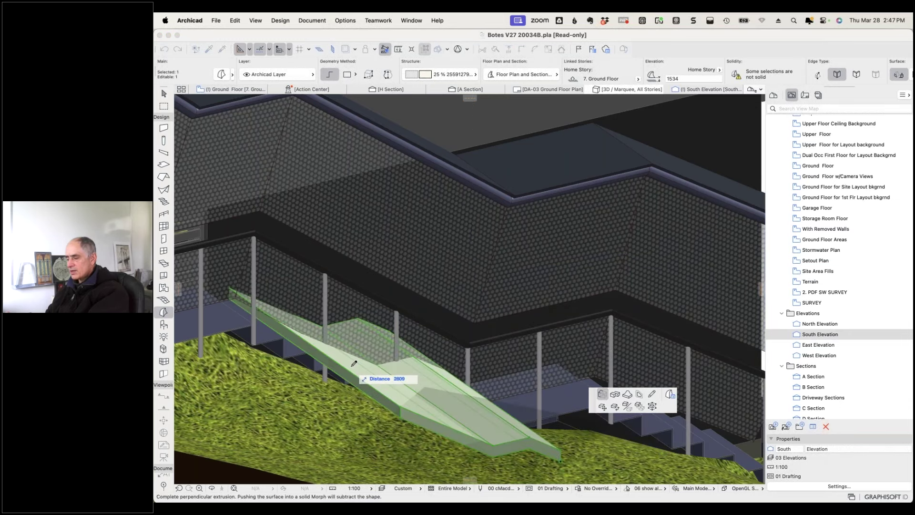
pyautogui.keyDown('shift'); pyautogui.moveTo(374, 449); pyautogui.dragTo(391, 429, button='middle'); pyautogui.keyUp('shift')
# Move the extruded slab higher so it sits along the stair.
pyautogui.click(397, 417)
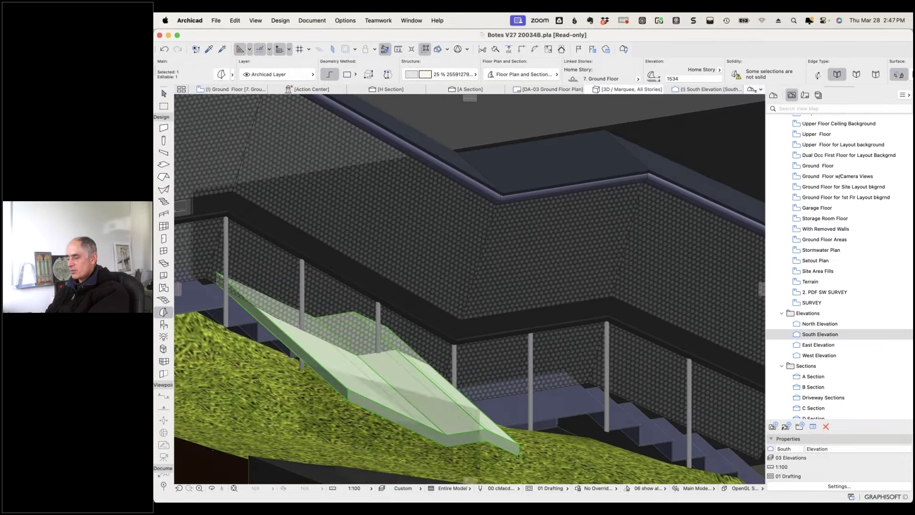
pyautogui.click(396, 417)
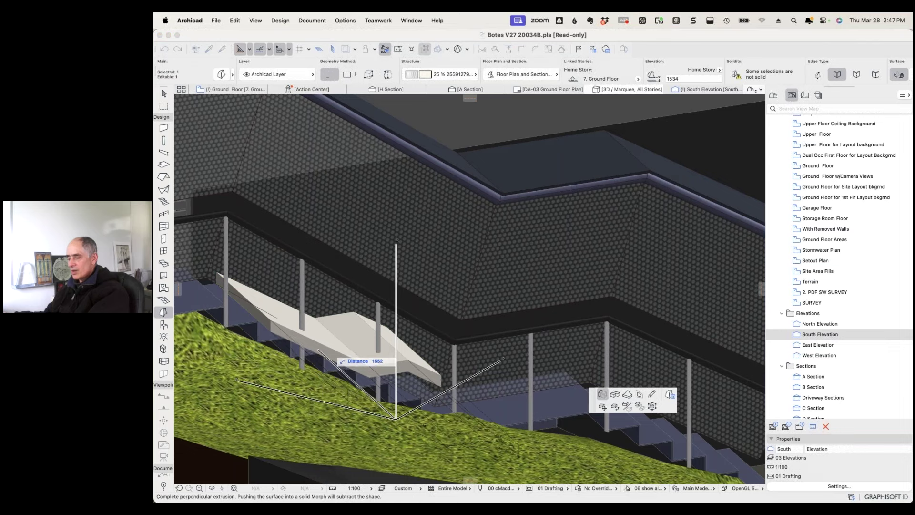
pyautogui.click(367, 365)
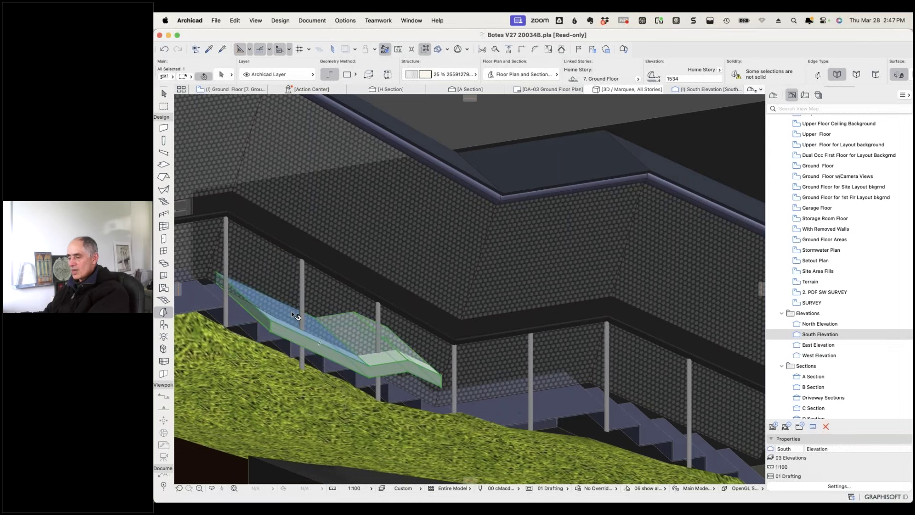
pyautogui.keyDown('shift'); pyautogui.moveTo(319, 342); pyautogui.dragTo(374, 378, button='middle'); pyautogui.keyUp('shift')
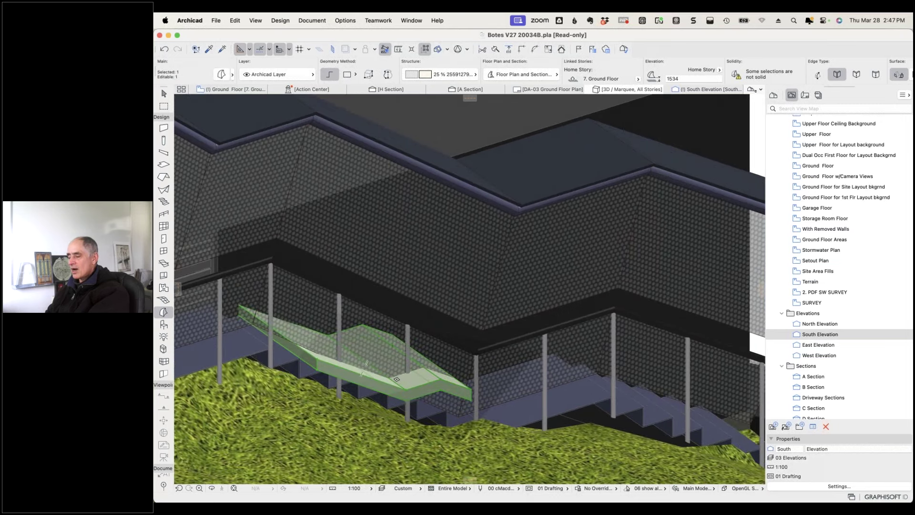
pyautogui.scroll(2, 406, 387)
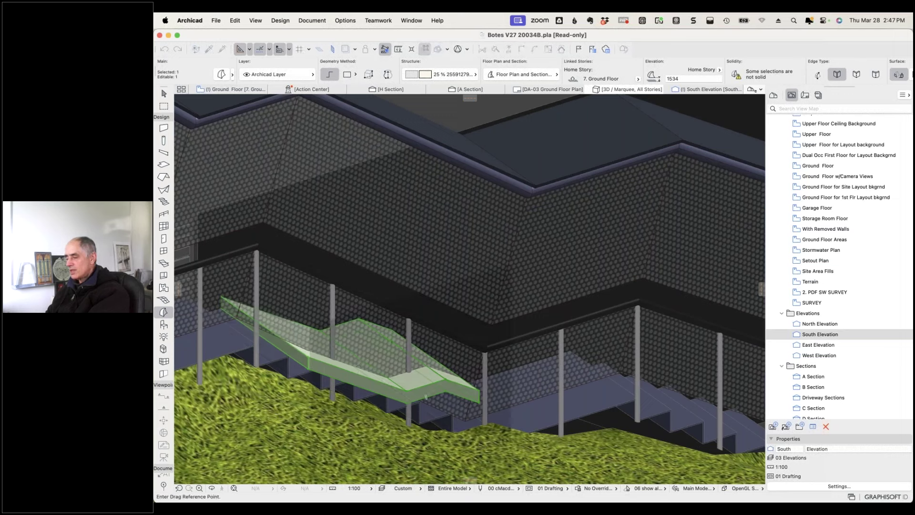
pyautogui.moveTo(408, 405); pyautogui.dragTo(408, 351)
pyautogui.keyDown('shift'); pyautogui.moveTo(417, 382); pyautogui.dragTo(440, 344, button='middle'); pyautogui.keyUp('shift')
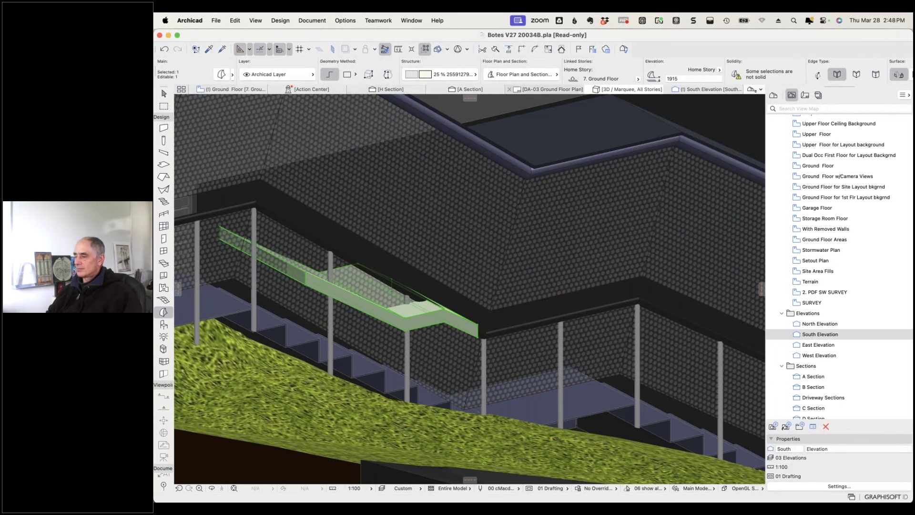
pyautogui.moveTo(540, 94)
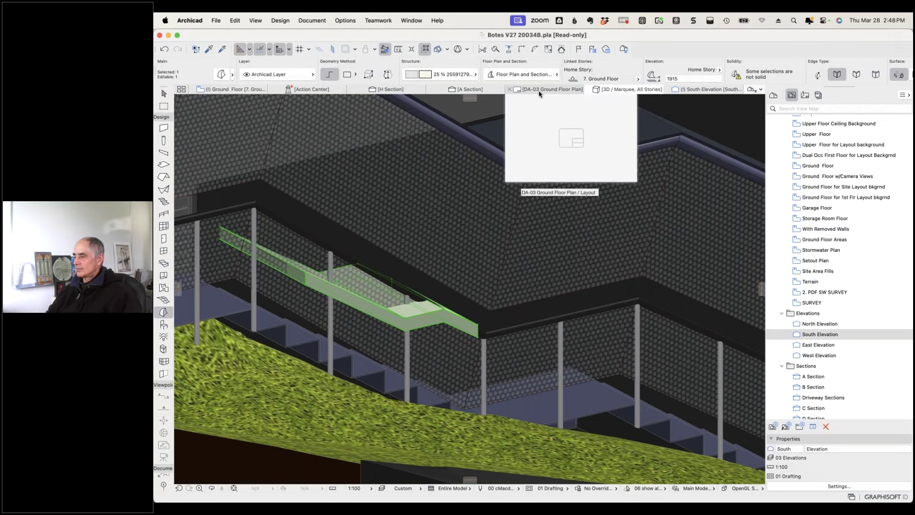
# In the South Elevation, select the green stair morph and zoom out and back in to check it.
pyautogui.click(697, 90)
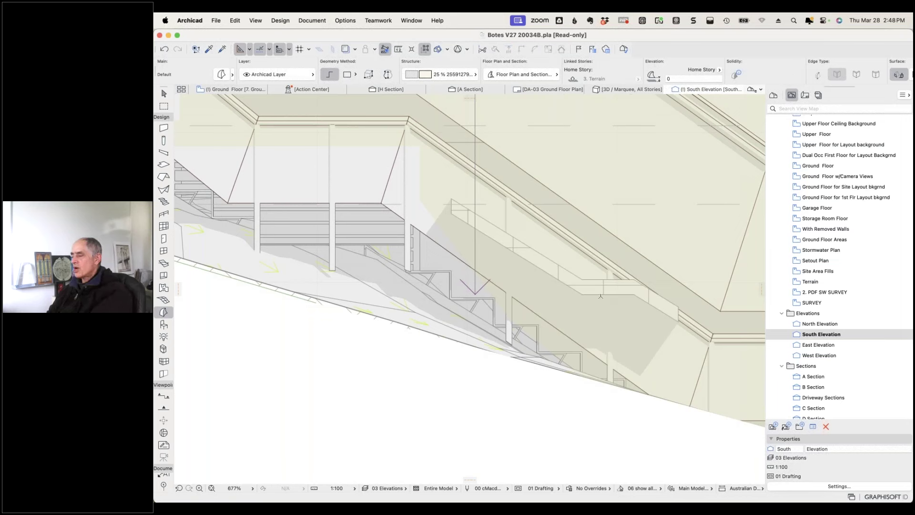
pyautogui.click(607, 297)
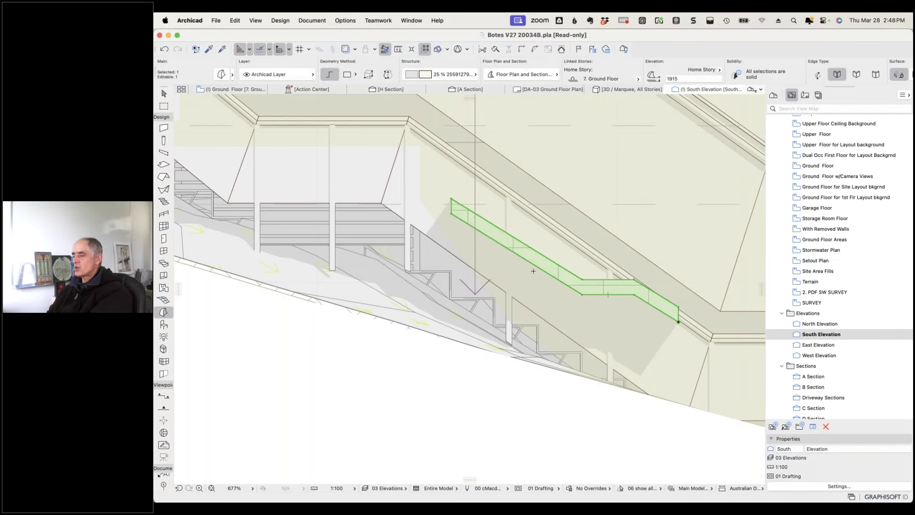
pyautogui.scroll(-5, 547, 282)
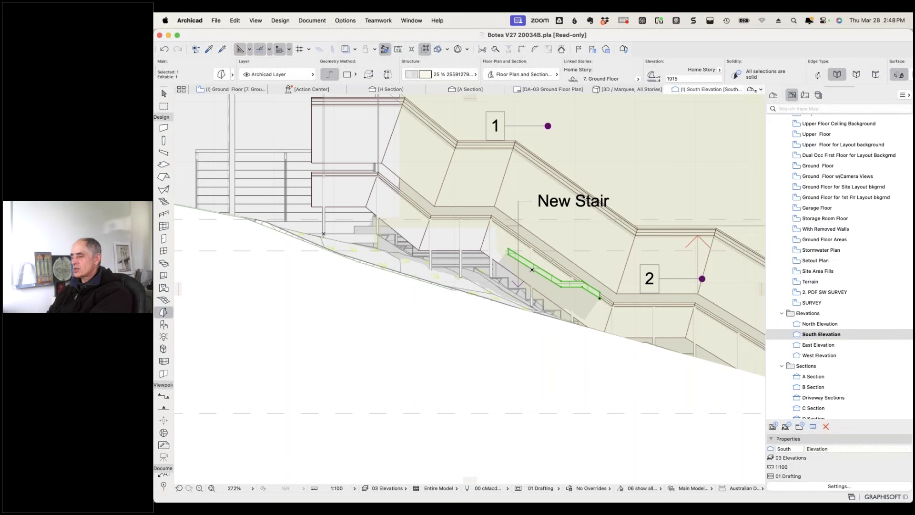
pyautogui.scroll(5, 532, 270)
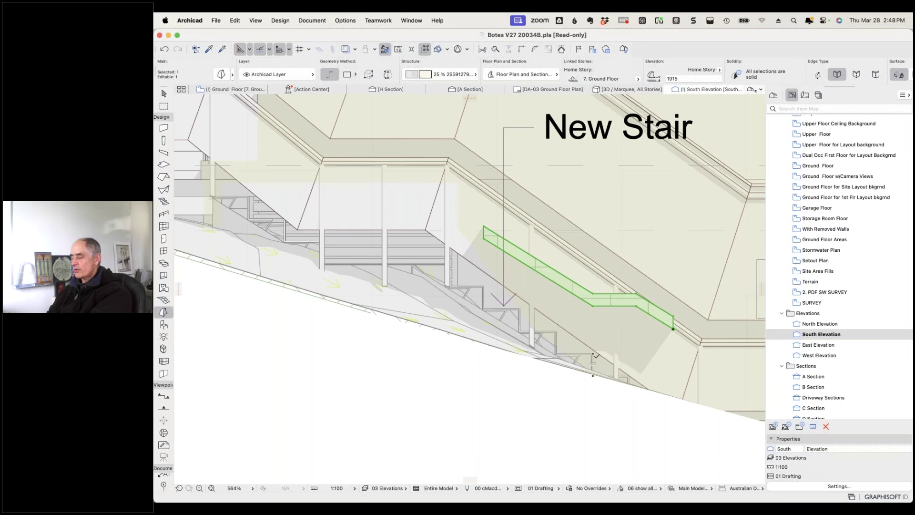
pyautogui.click(595, 356)
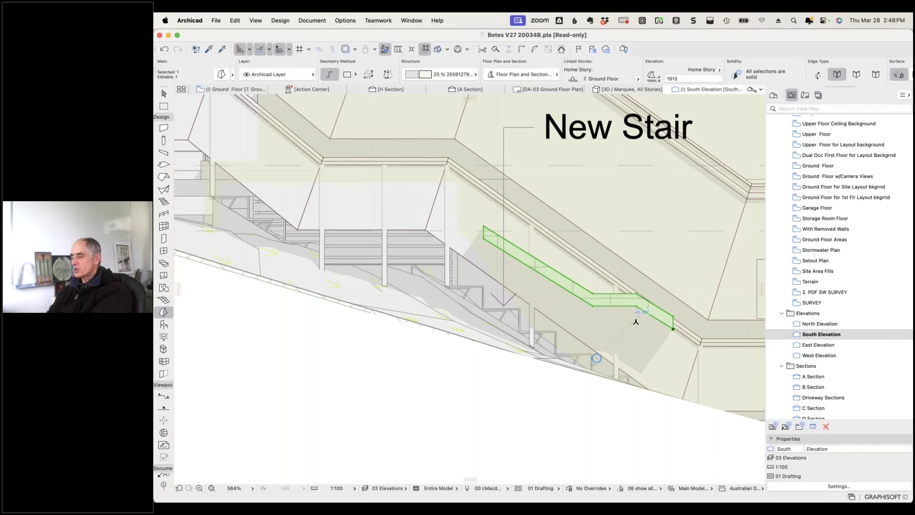
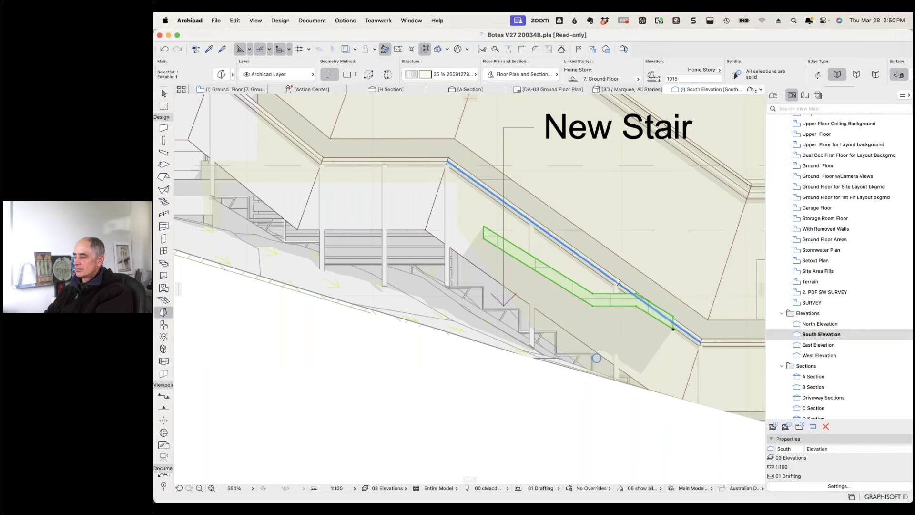
# Zoom out to view the whole stair and deselect the green stair railing.
pyautogui.scroll(5, 619, 283)
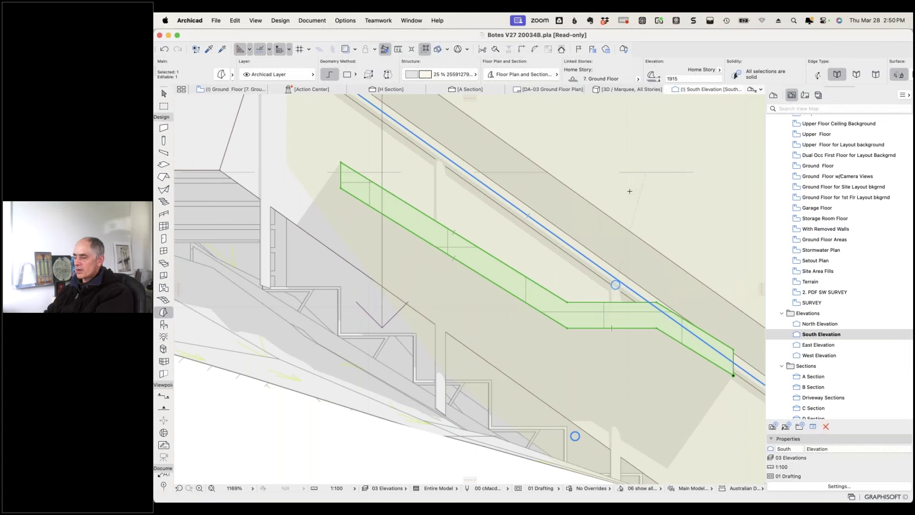
pyautogui.scroll(-10, 562, 219)
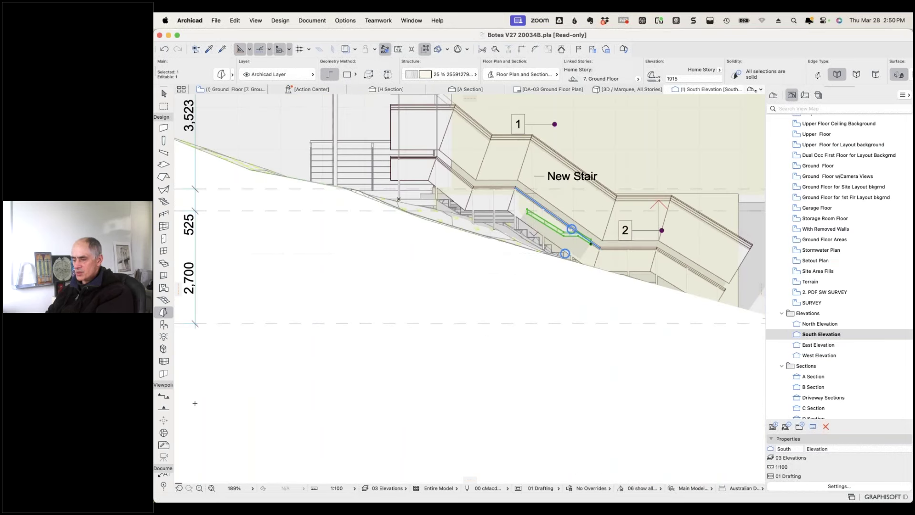
pyautogui.press('Escape')
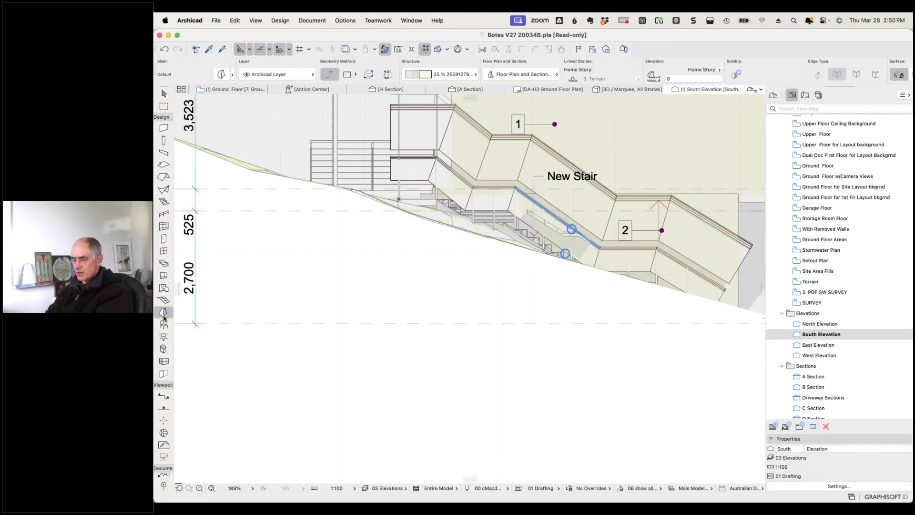
# Show the hidden 10 Easement.Lines layer and draw a four-node stepped polyline below the stair.
pyautogui.click(163, 385)
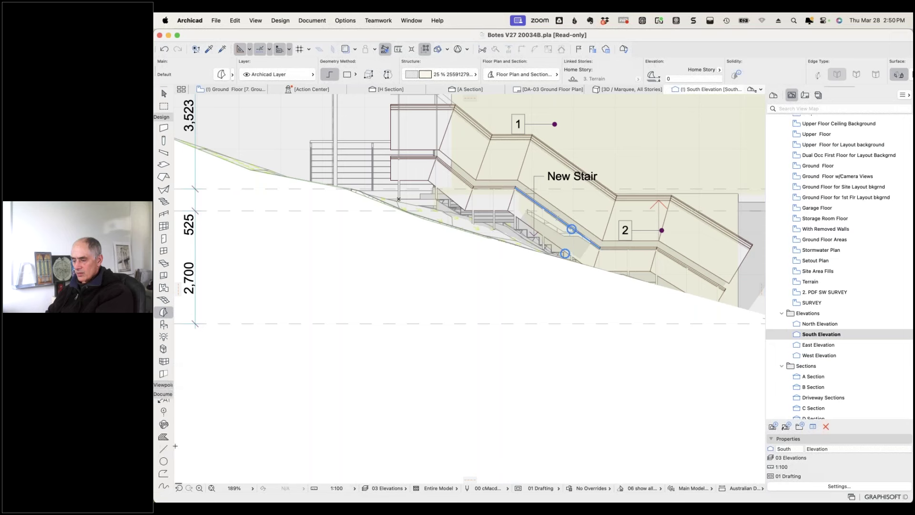
pyautogui.click(163, 474)
pyautogui.click(456, 254)
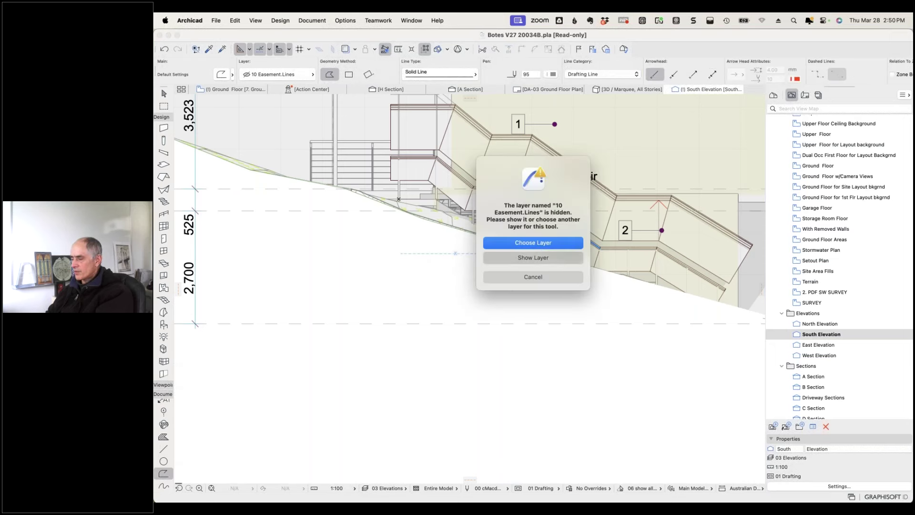
pyautogui.click(527, 259)
pyautogui.click(508, 299)
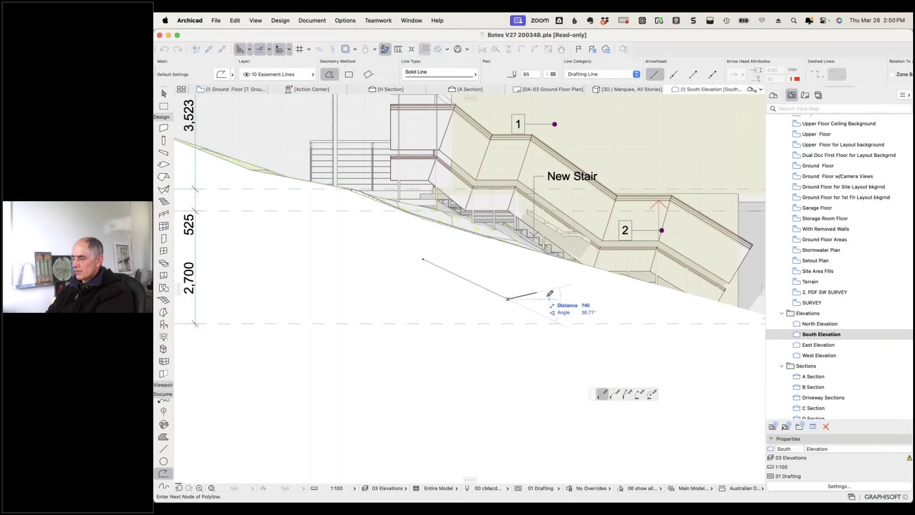
pyautogui.click(547, 299)
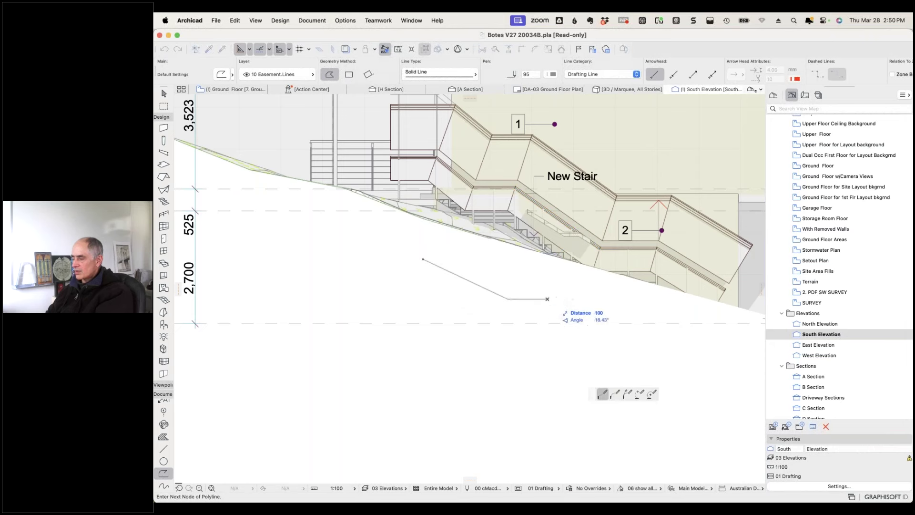
pyautogui.doubleClick(588, 318)
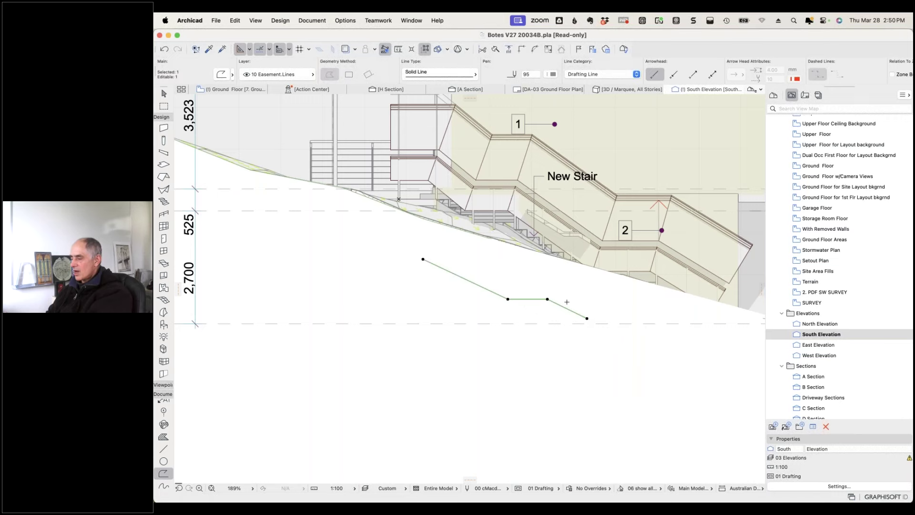
pyautogui.scroll(5, 570, 298)
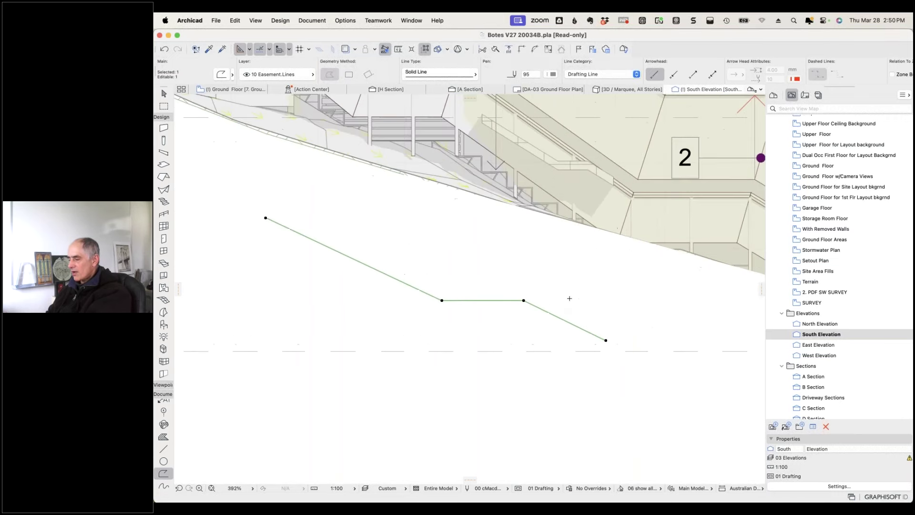
pyautogui.click(524, 300)
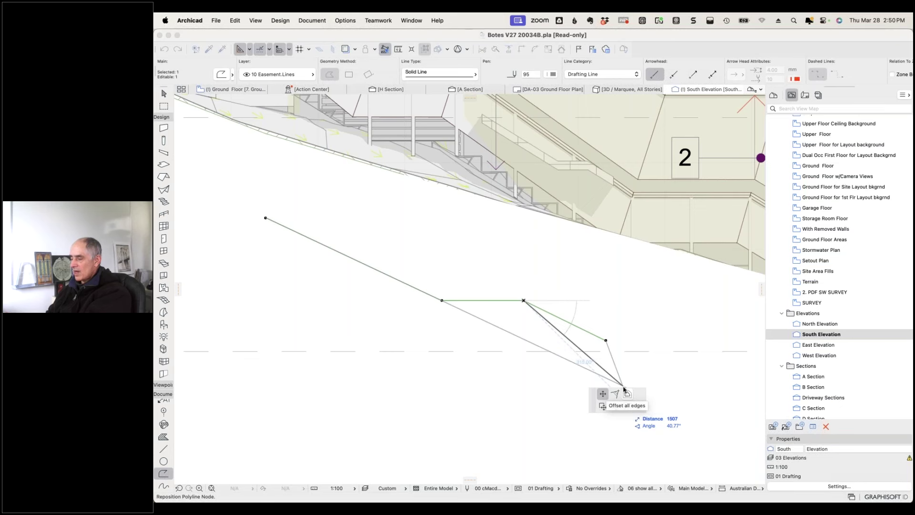
# Offset all edges of the stepped polyline by 100, then clear the selection.
pyautogui.click(628, 393)
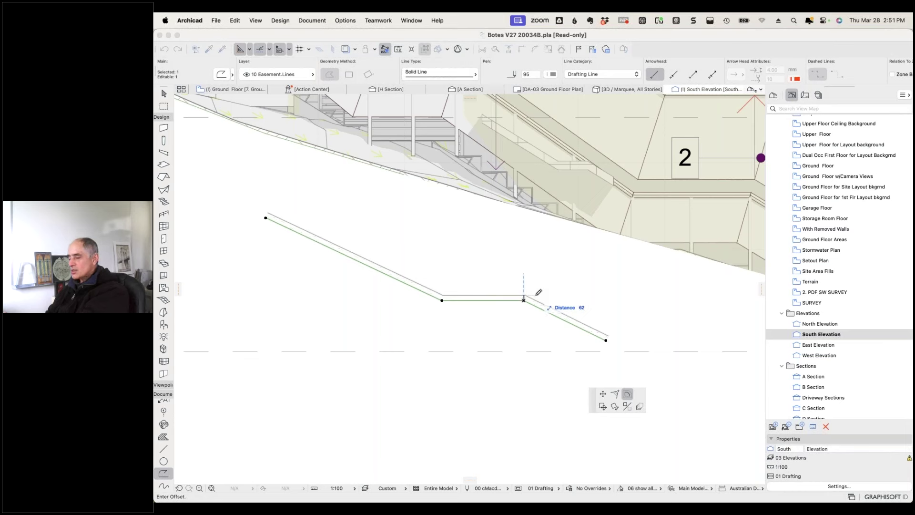
pyautogui.click(536, 295)
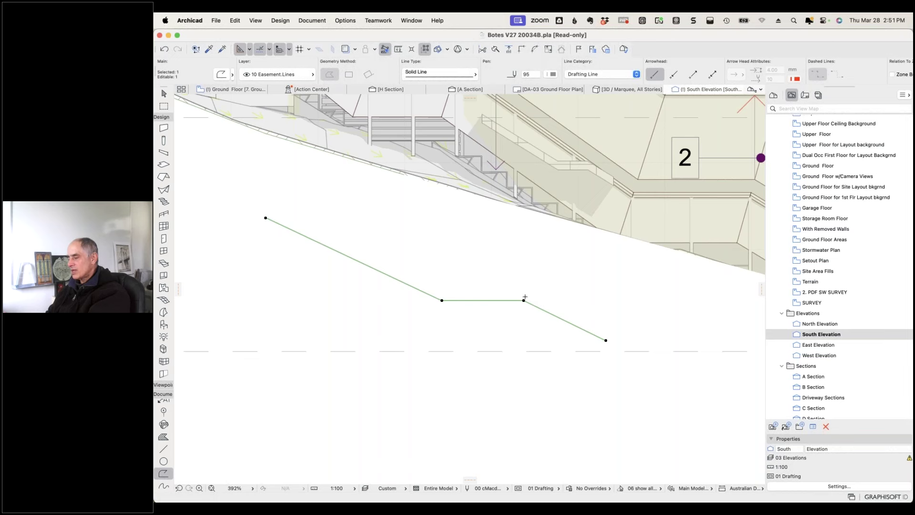
pyautogui.click(524, 300)
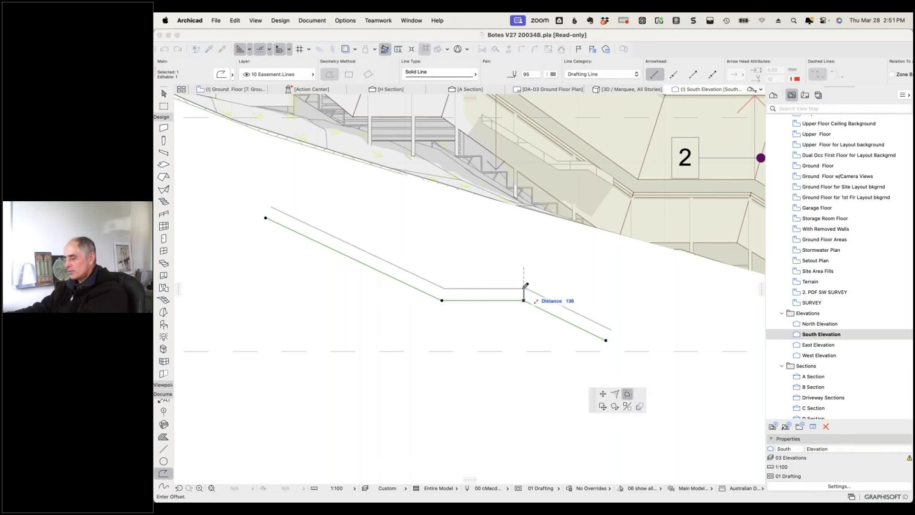
pyautogui.write('100')
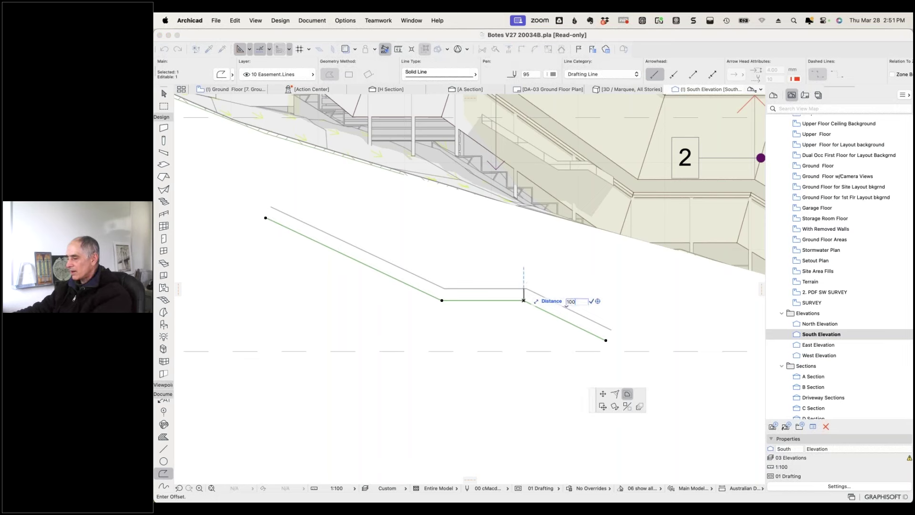
pyautogui.press('Return')
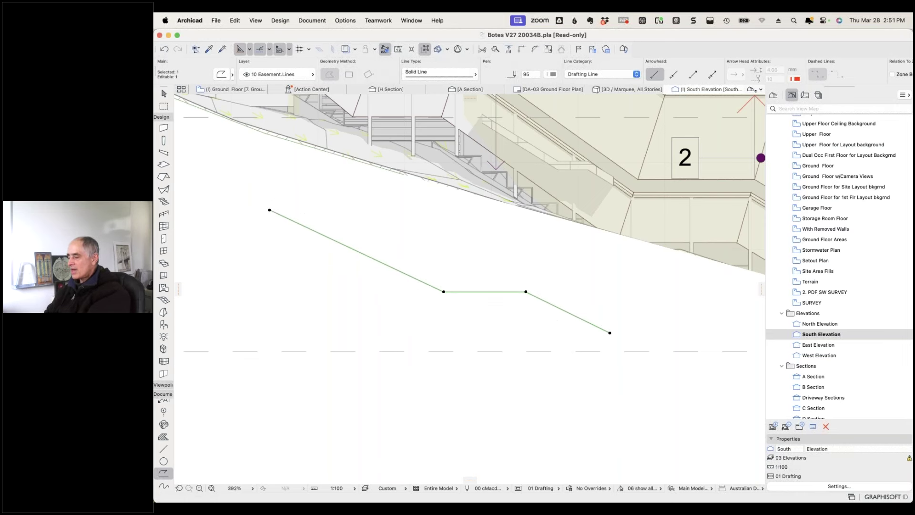
pyautogui.press('Escape')
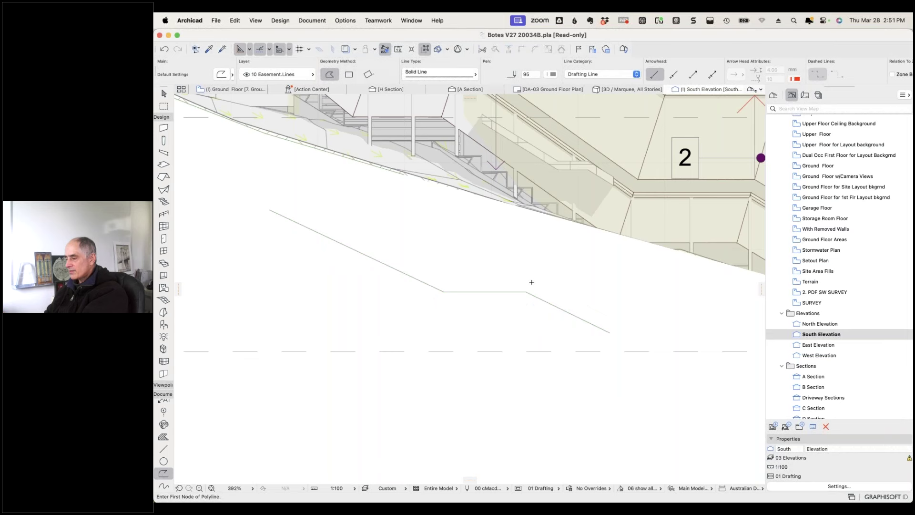
# Paste the copied polyline at its Original Location, keeping the current view.
pyautogui.press('super+v')
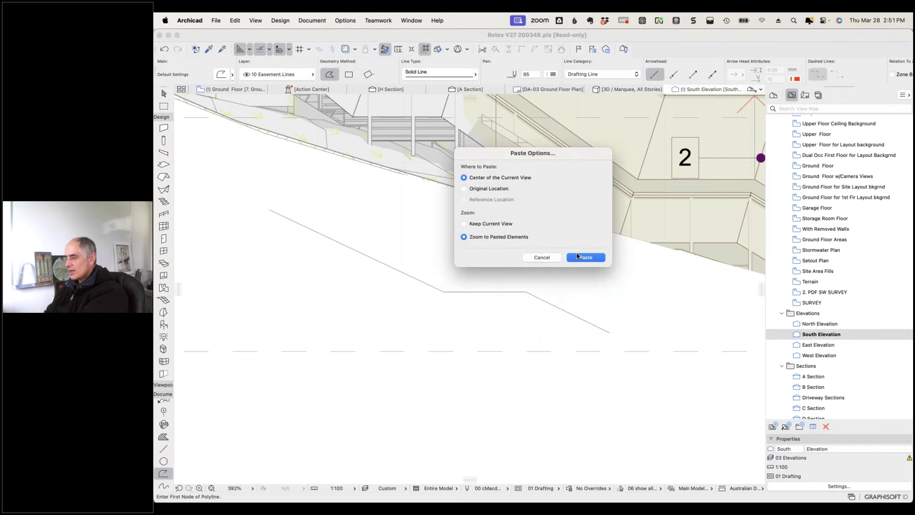
pyautogui.click(464, 189)
pyautogui.click(464, 224)
pyautogui.click(586, 257)
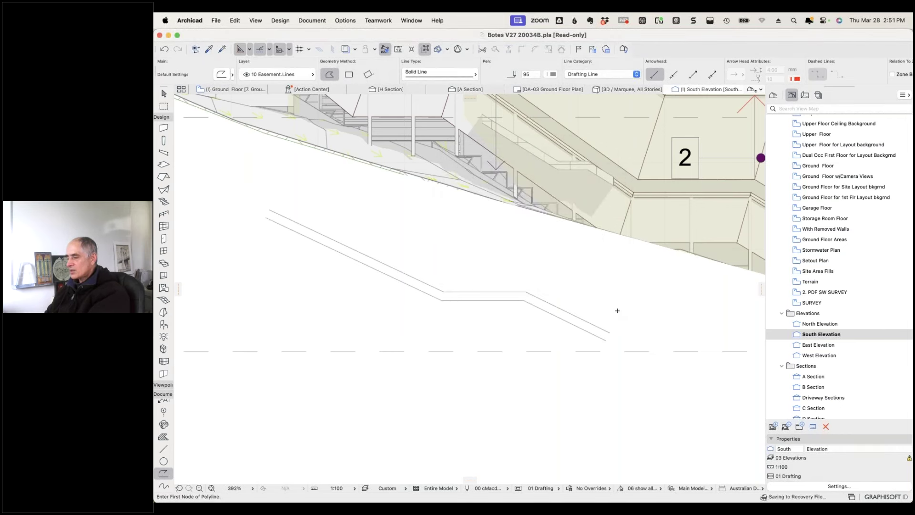
# Join both ends of the lower polyline to the upper one, then select both polylines.
pyautogui.keyDown('shift'); pyautogui.click(459, 300); pyautogui.keyUp('shift')
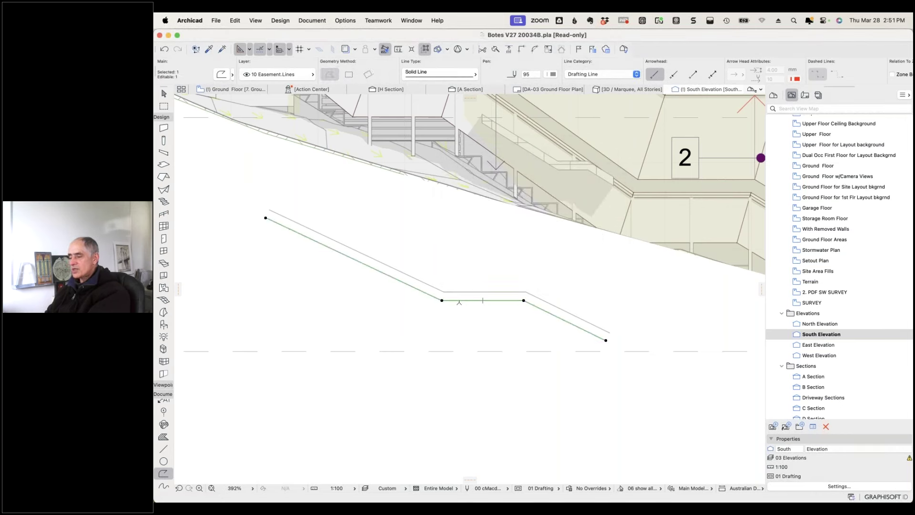
pyautogui.keyDown('shift'); pyautogui.click(515, 292); pyautogui.keyUp('shift')
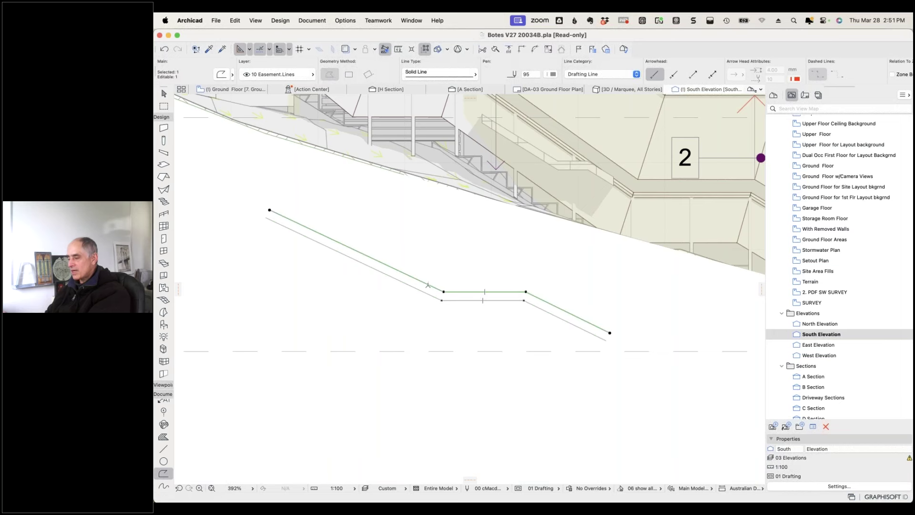
pyautogui.press('Escape')
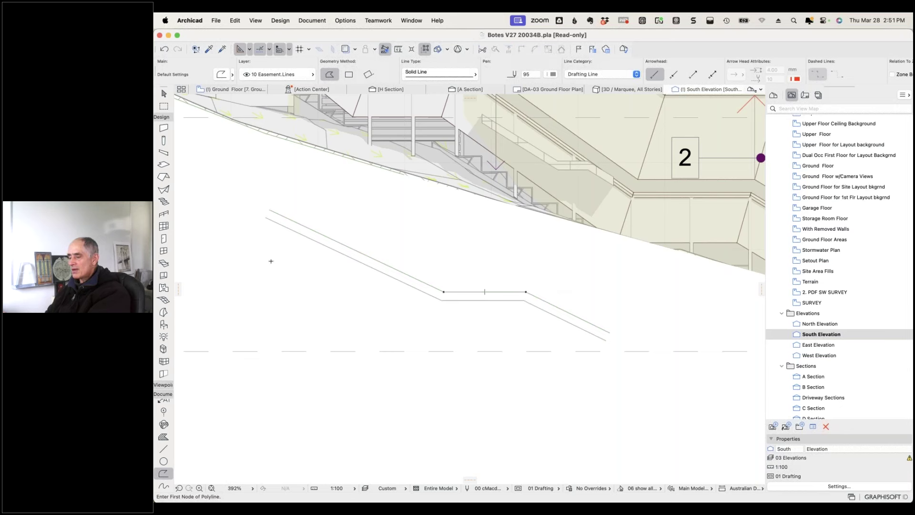
pyautogui.keyDown('shift'); pyautogui.click(267, 218); pyautogui.keyUp('shift')
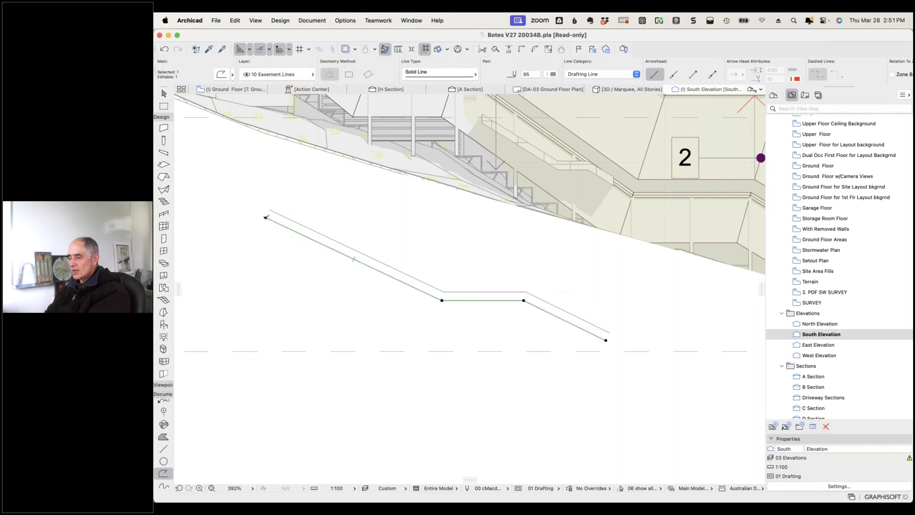
pyautogui.click(265, 217)
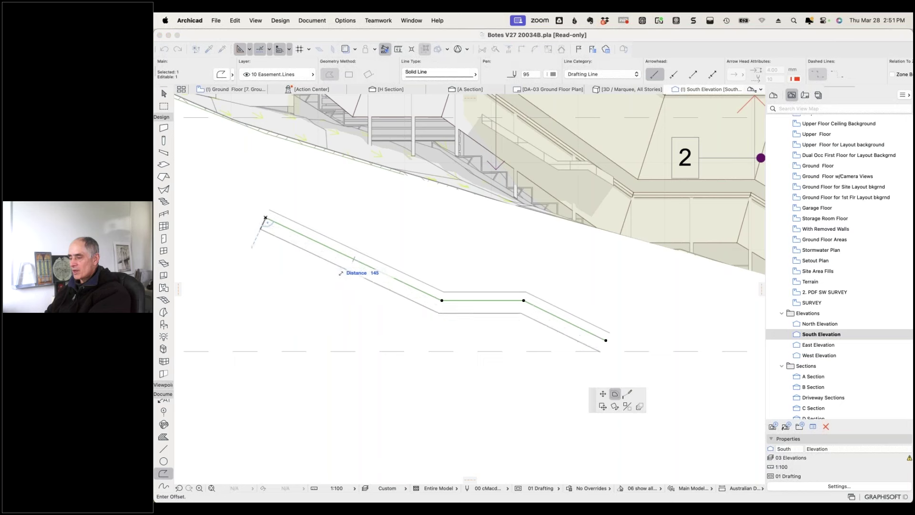
pyautogui.click(629, 393)
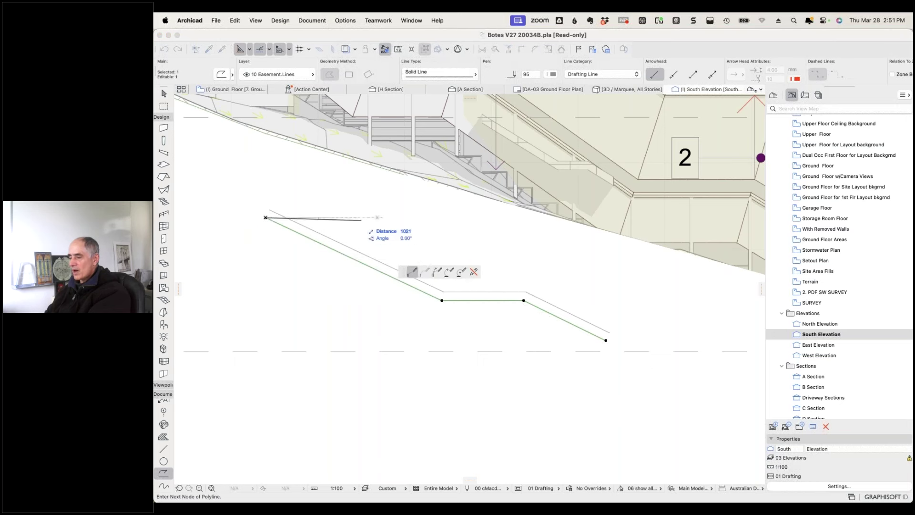
pyautogui.doubleClick(269, 210)
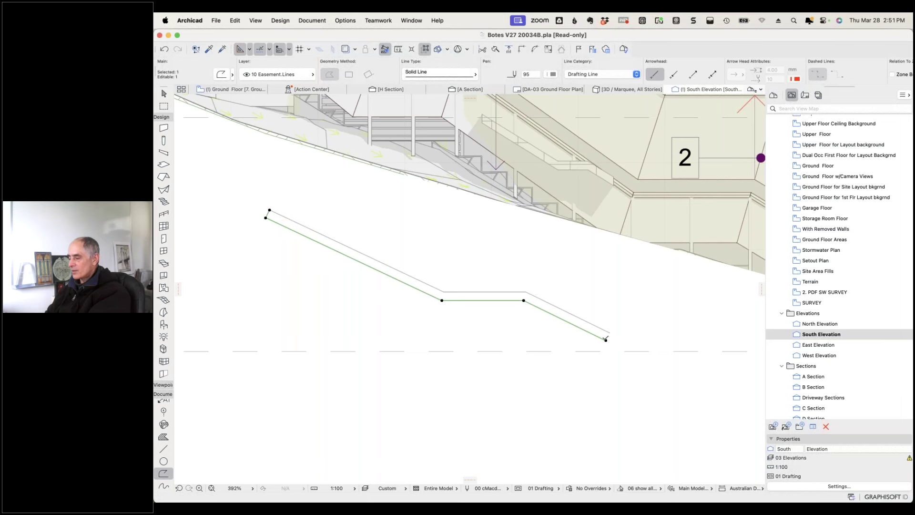
pyautogui.click(606, 339)
pyautogui.doubleClick(608, 334)
pyautogui.press('Escape')
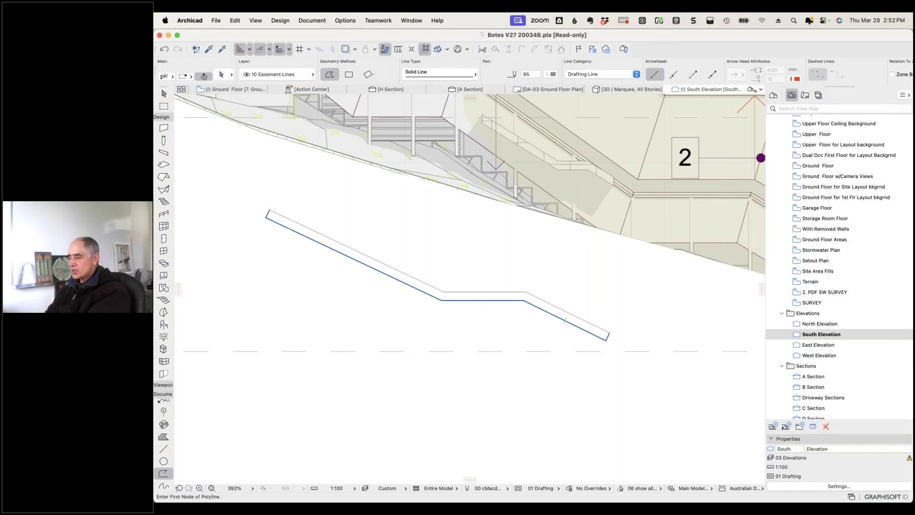
pyautogui.keyDown('shift'); pyautogui.click(565, 320); pyautogui.keyUp('shift')
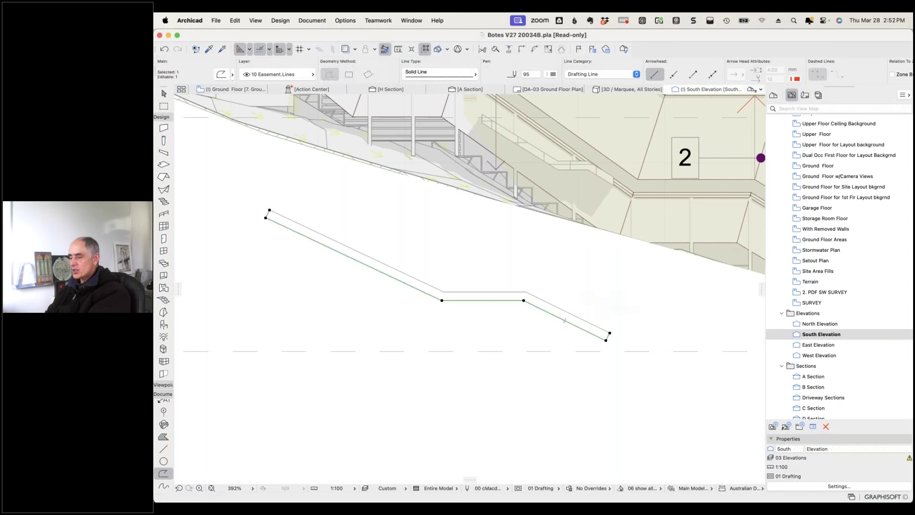
pyautogui.keyDown('shift'); pyautogui.click(587, 321); pyautogui.keyUp('shift')
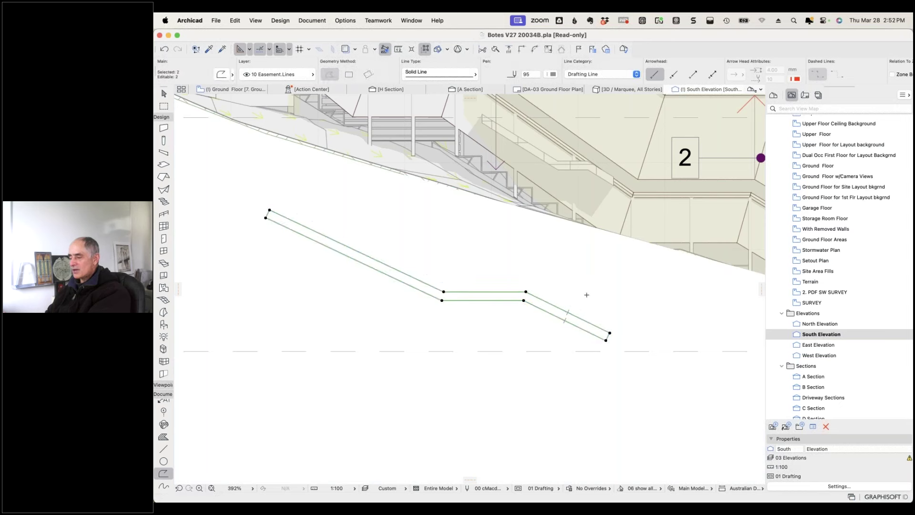
# Unify the two parallel polylines into one closed outline via Edit > Reshape > Unify.
pyautogui.click(238, 22)
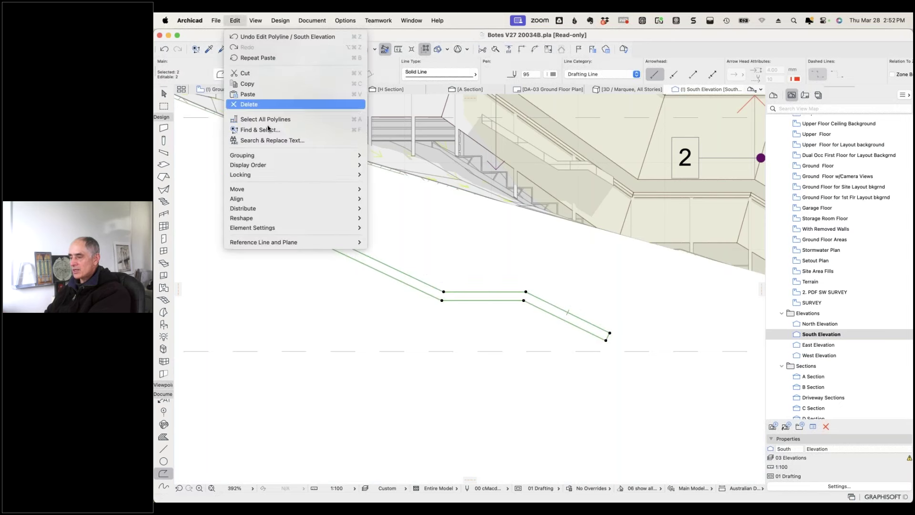
pyautogui.moveTo(267, 218)
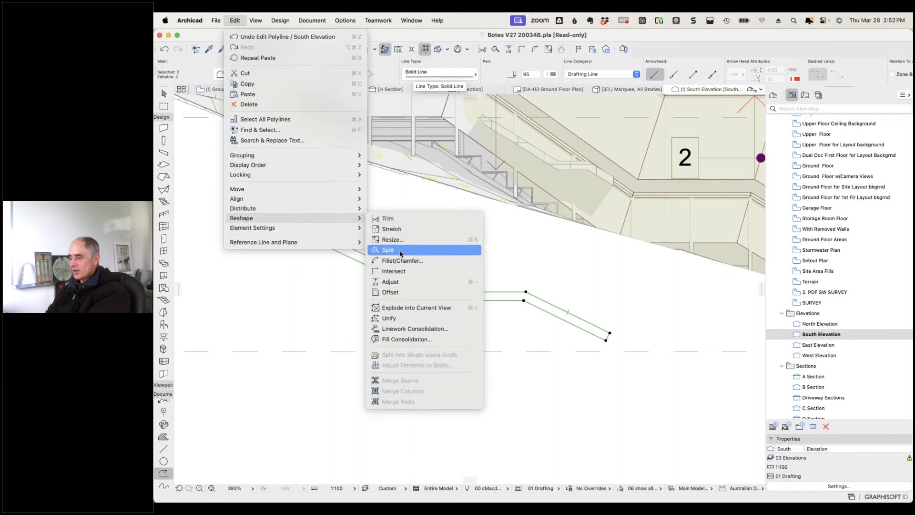
pyautogui.click(398, 324)
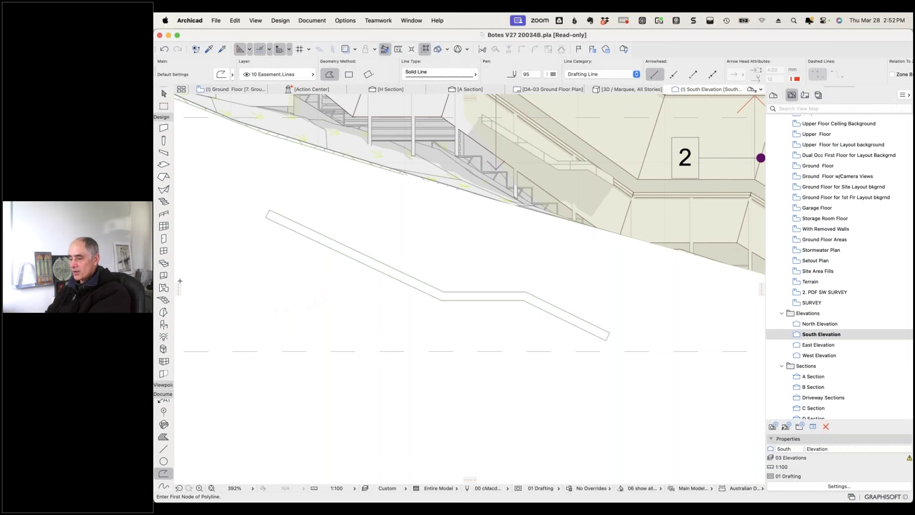
pyautogui.click(163, 313)
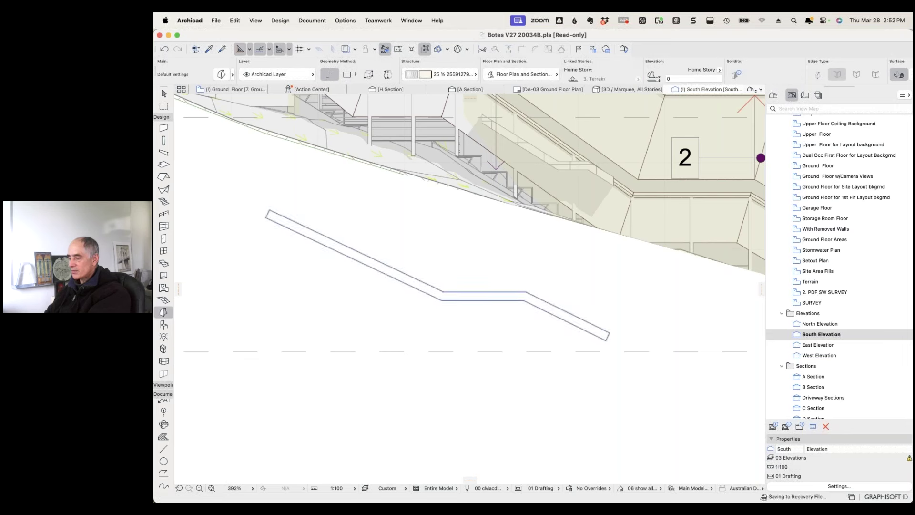
# Magic-wand the merged outline into a morph, then cancel an Offset All Edges attempt.
pyautogui.click(382, 266)
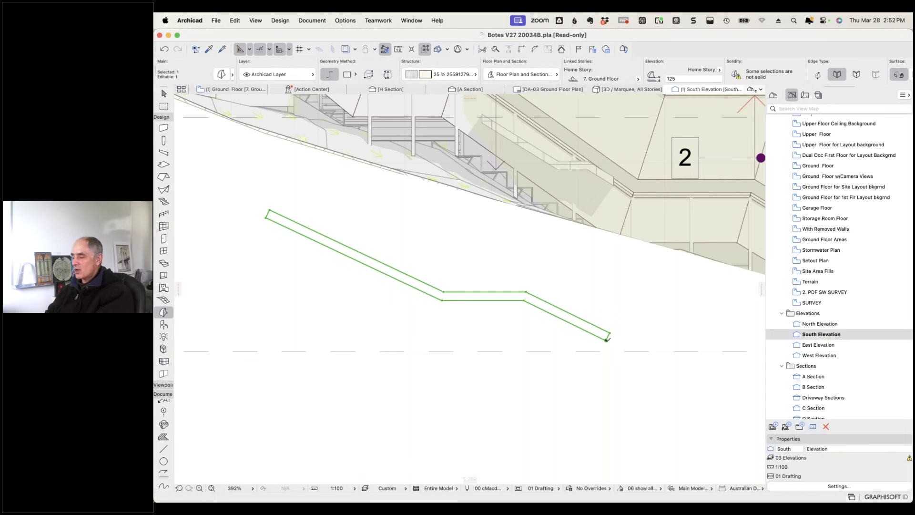
pyautogui.click(607, 340)
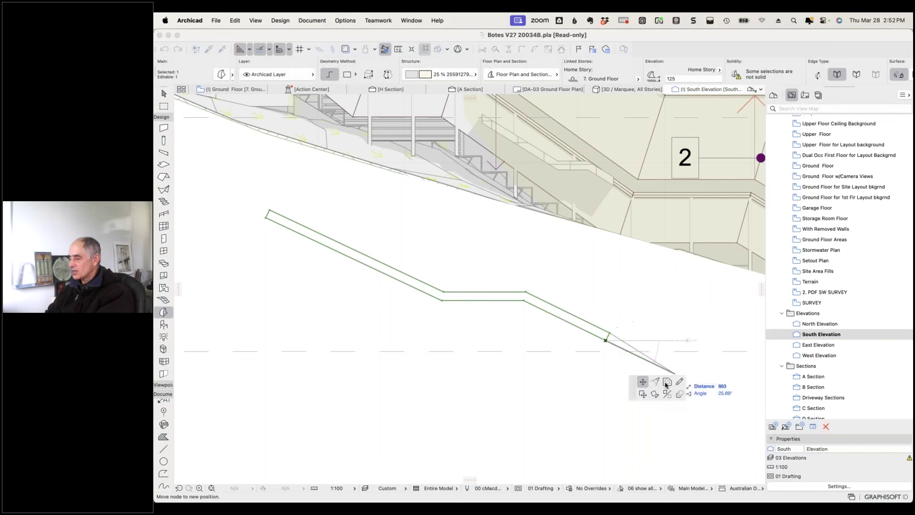
pyautogui.click(668, 381)
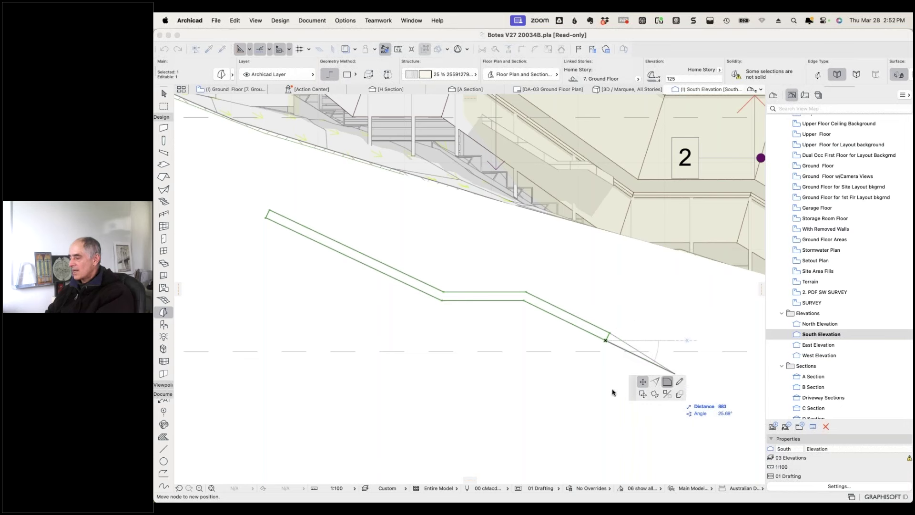
pyautogui.click(612, 350)
pyautogui.press('Escape')
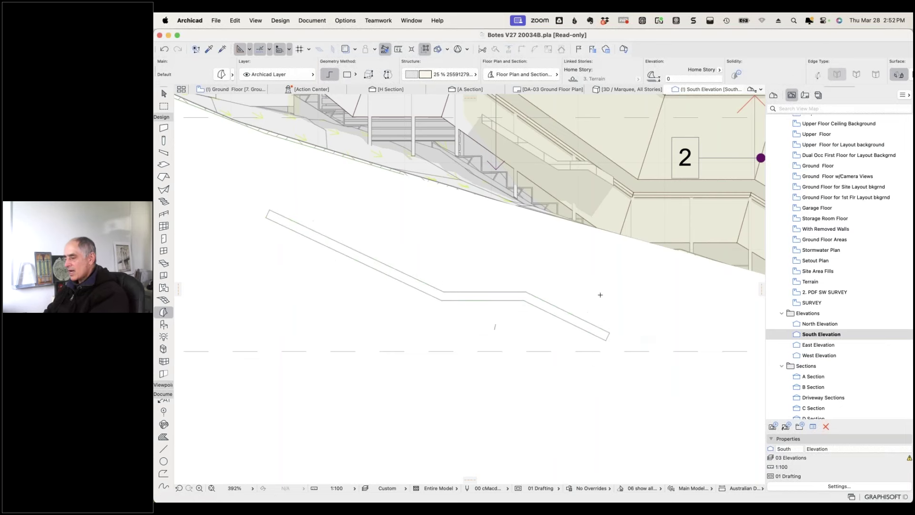
# Draw a stepped line morph running parallel above the path outline.
pyautogui.click(376, 222)
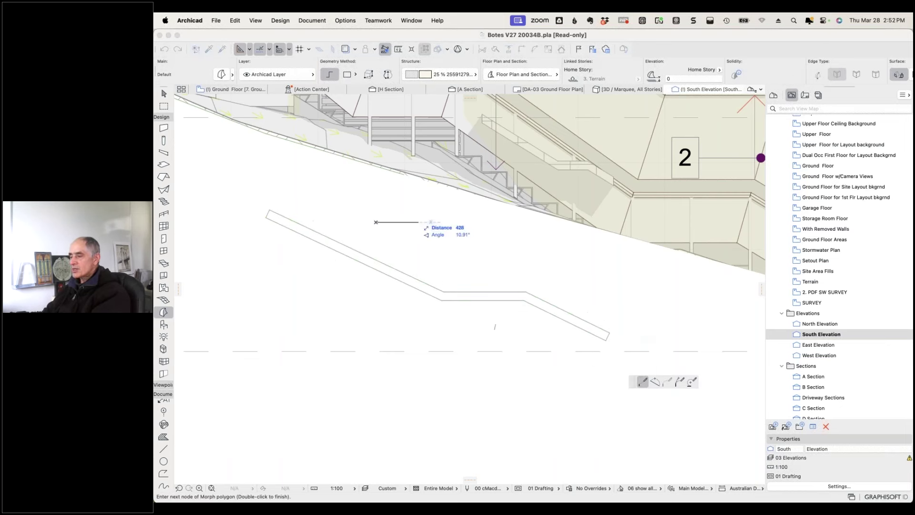
pyautogui.click(466, 256)
pyautogui.click(530, 255)
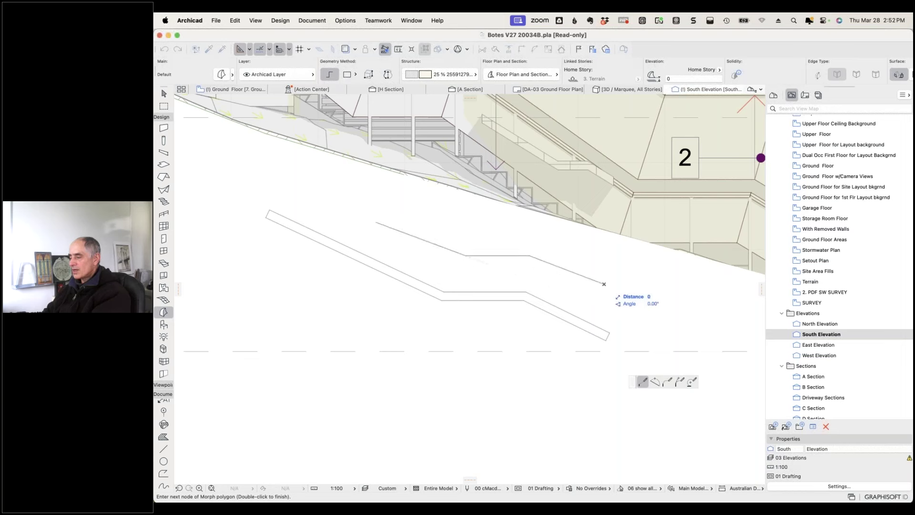
pyautogui.doubleClick(603, 284)
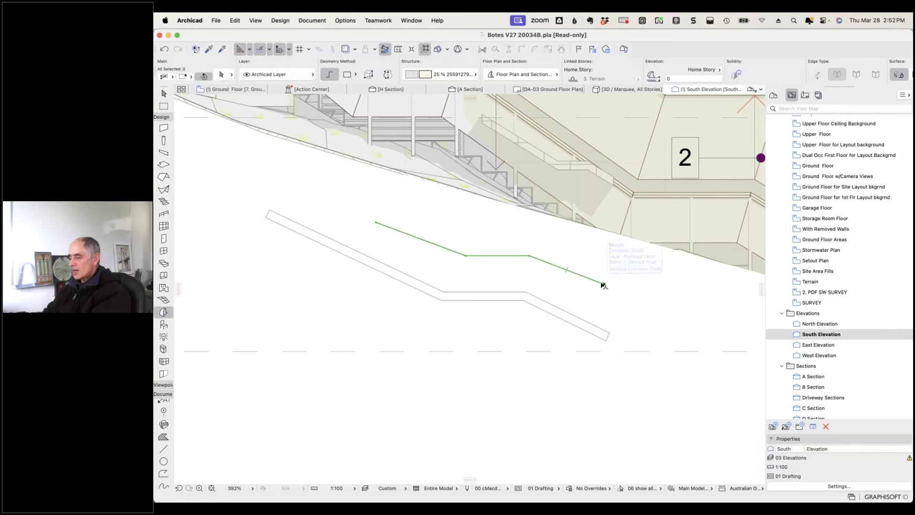
# Try moving the morph line's end and middle nodes, then drag the whole line up and undo.
pyautogui.click(604, 284)
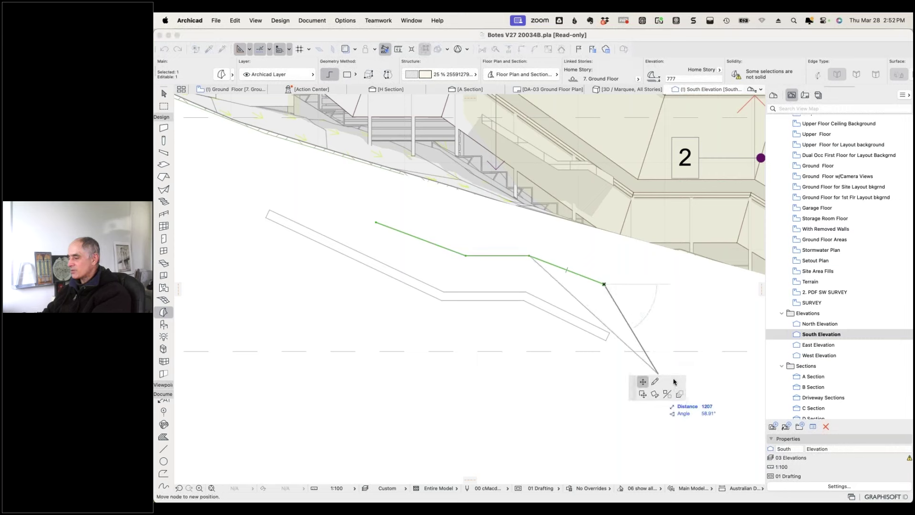
pyautogui.press('Escape')
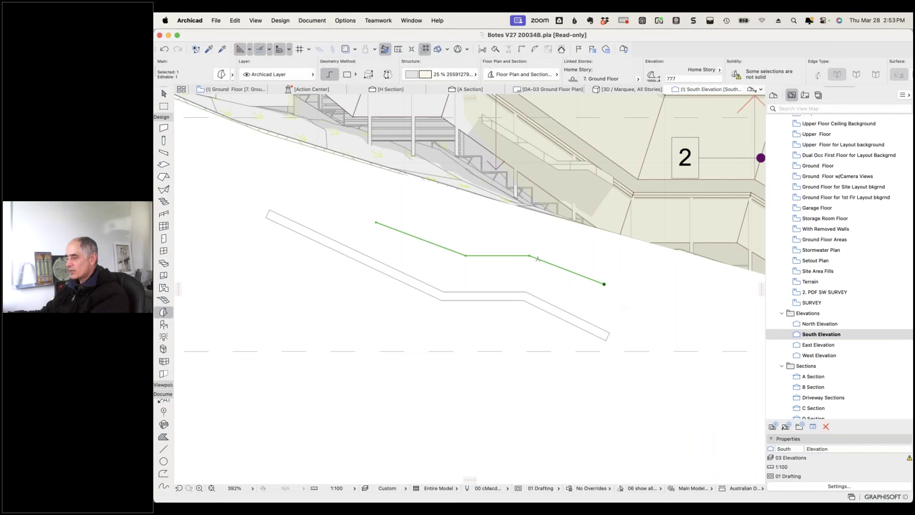
pyautogui.click(531, 255)
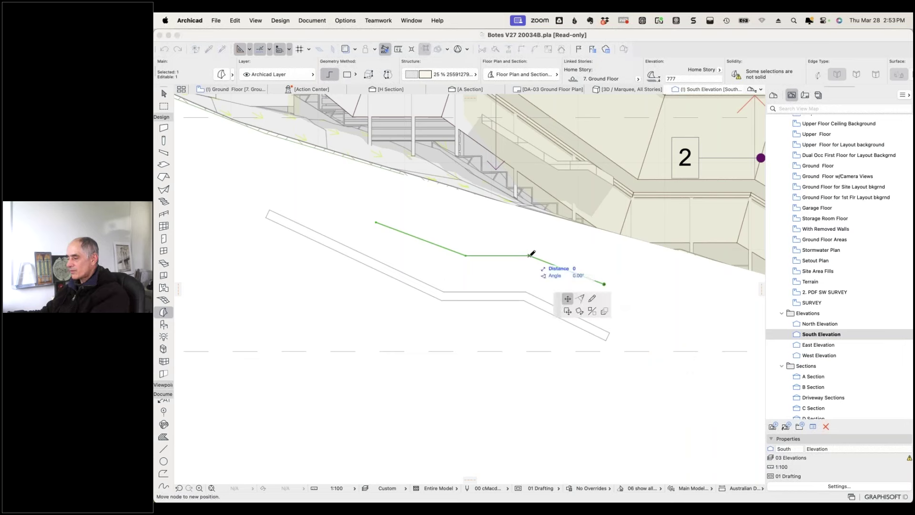
pyautogui.click(533, 252)
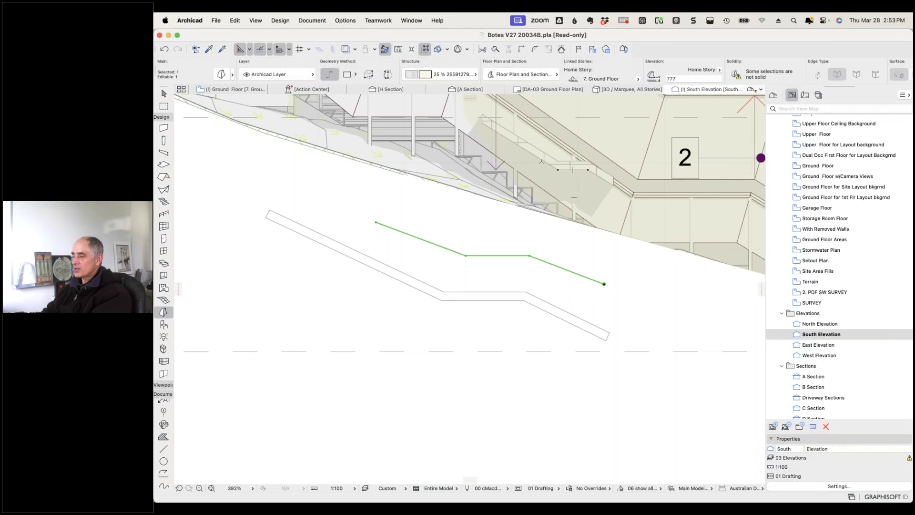
pyautogui.click(605, 284)
pyautogui.click(642, 394)
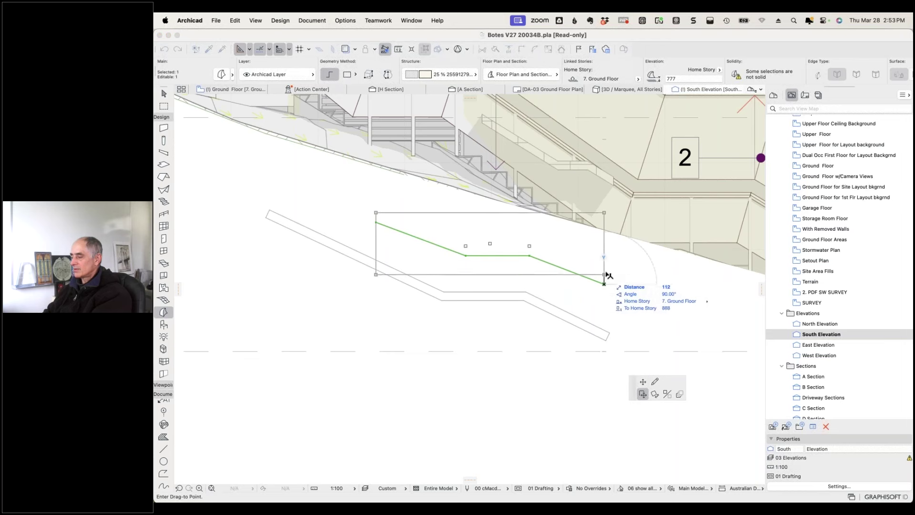
pyautogui.click(606, 274)
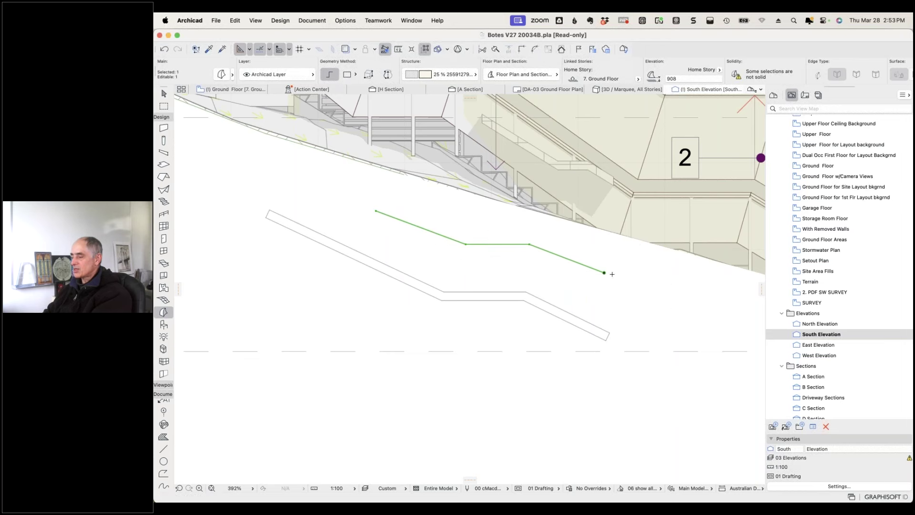
pyautogui.press('super+z')
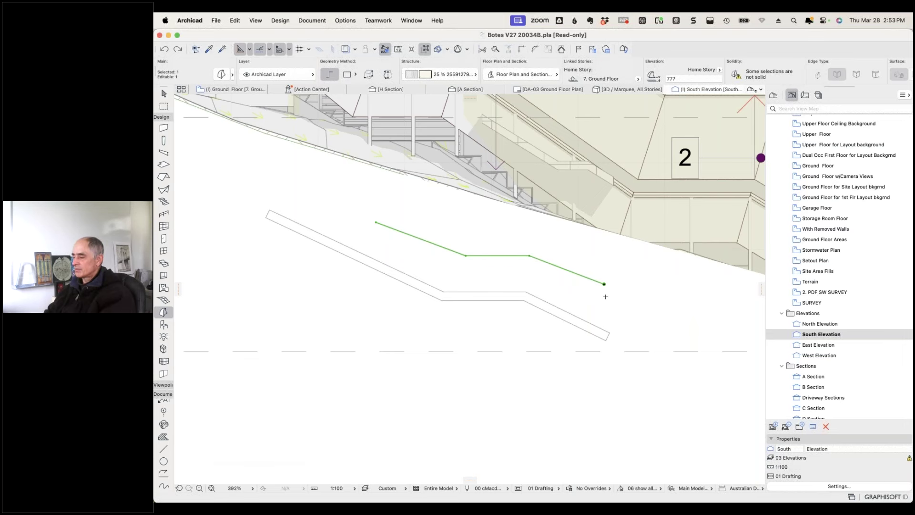
# Select the stair railing and dismiss its context menu.
pyautogui.click(600, 262)
pyautogui.rightClick(596, 254)
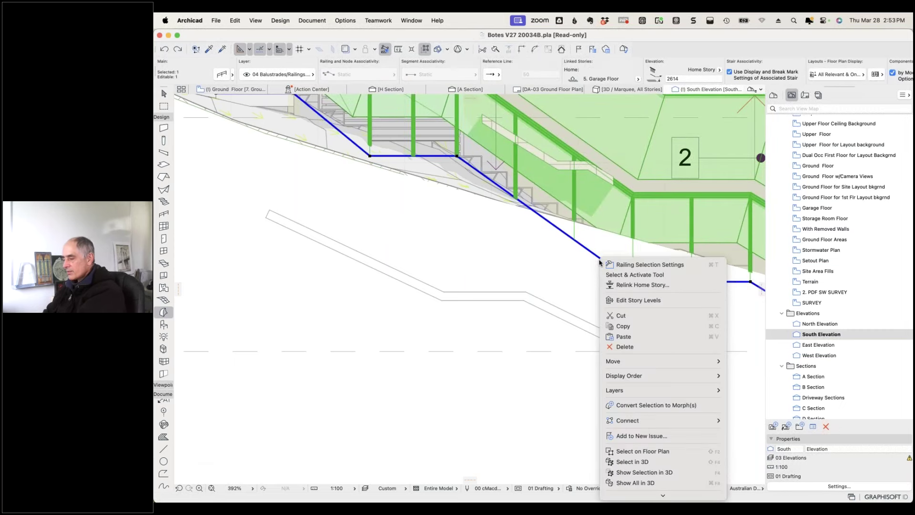
pyautogui.press('Escape')
pyautogui.click(611, 297)
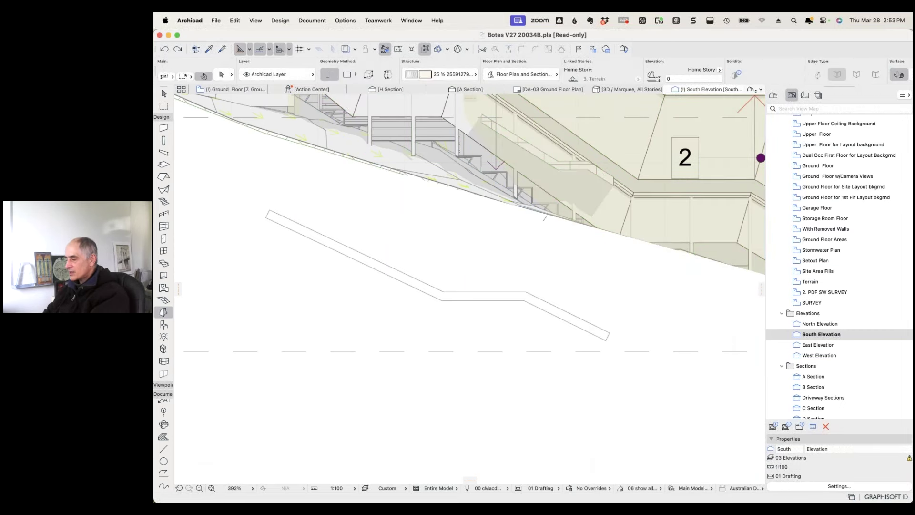
# Drag a copy of the morph line slightly upward, then undo it and cancel another move.
pyautogui.click(606, 286)
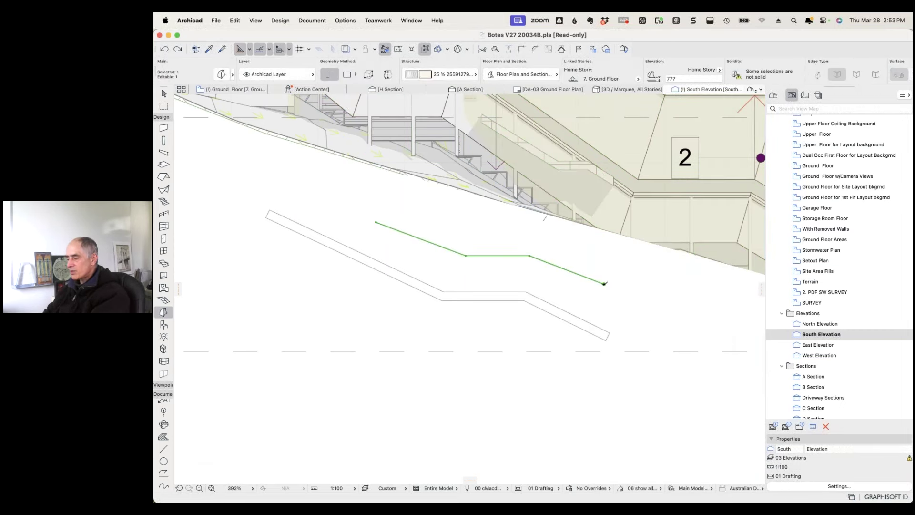
pyautogui.rightClick(605, 284)
pyautogui.moveTo(649, 388)
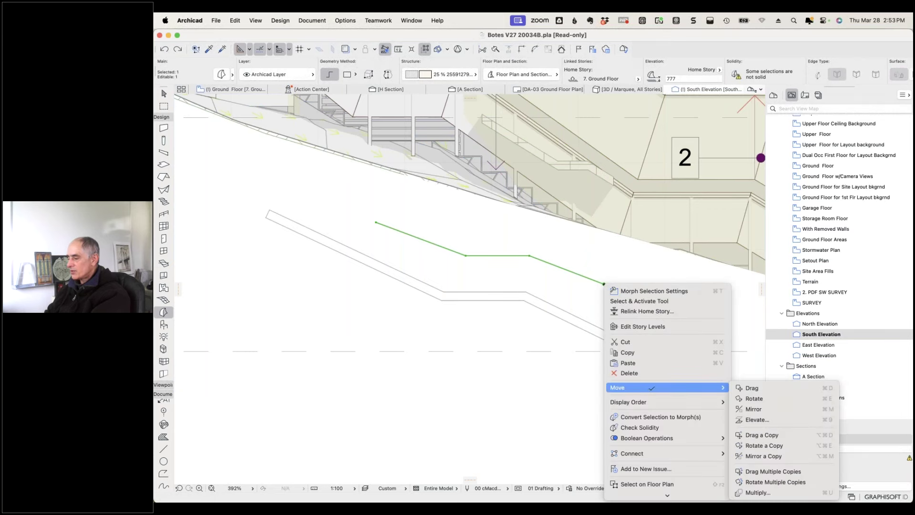
pyautogui.click(762, 435)
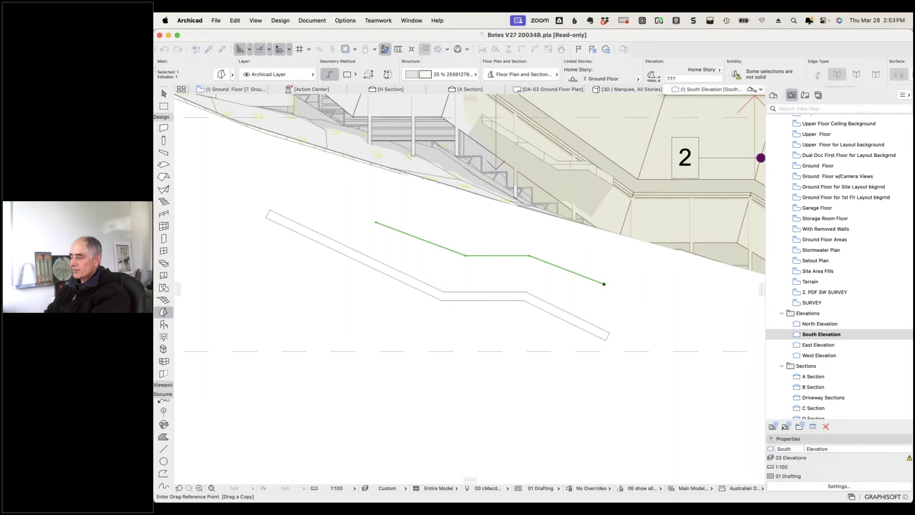
pyautogui.click(604, 285)
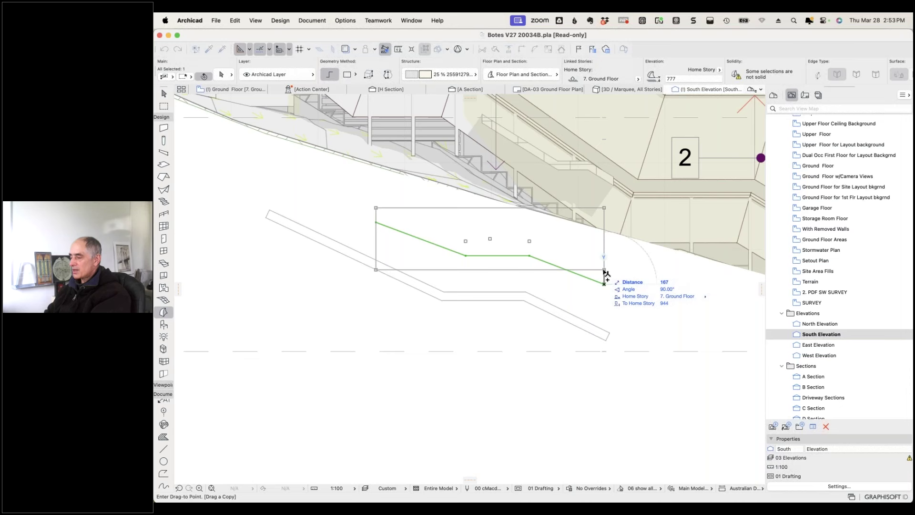
pyautogui.click(604, 270)
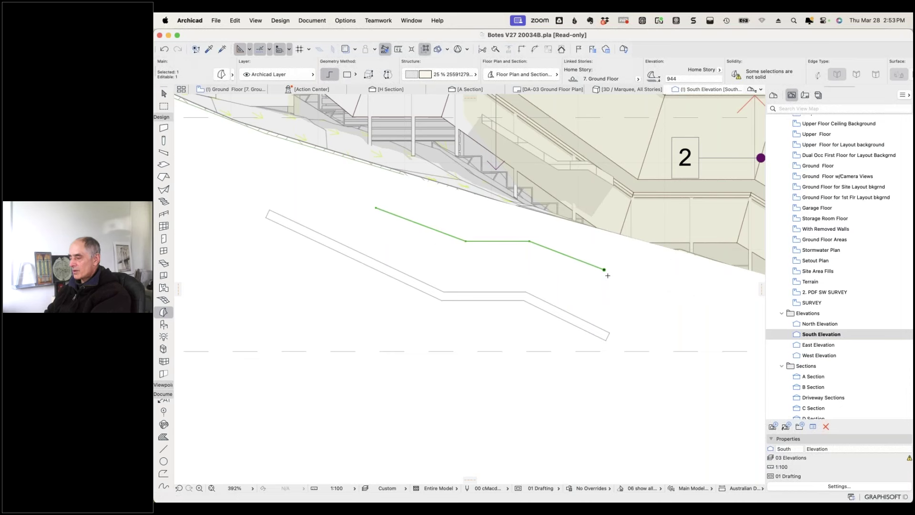
pyautogui.keyDown('shift'); pyautogui.click(604, 285); pyautogui.keyUp('shift')
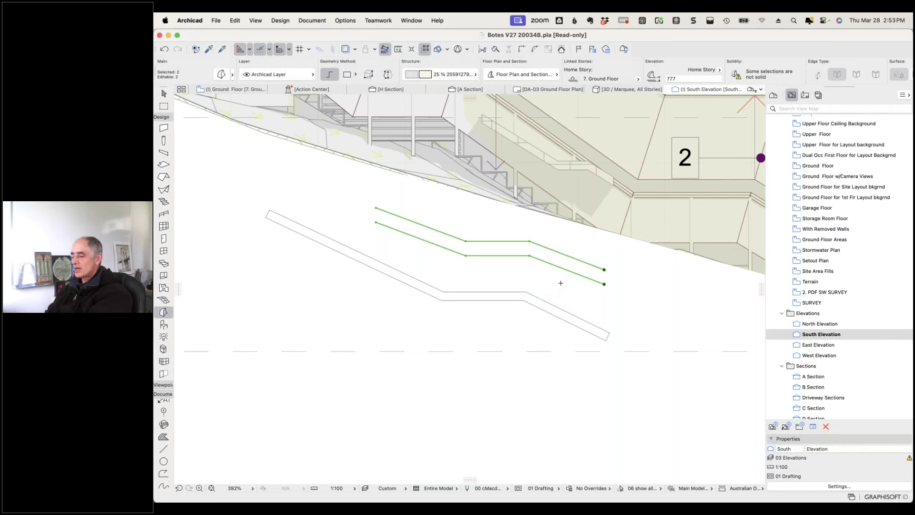
pyautogui.press('super+z')
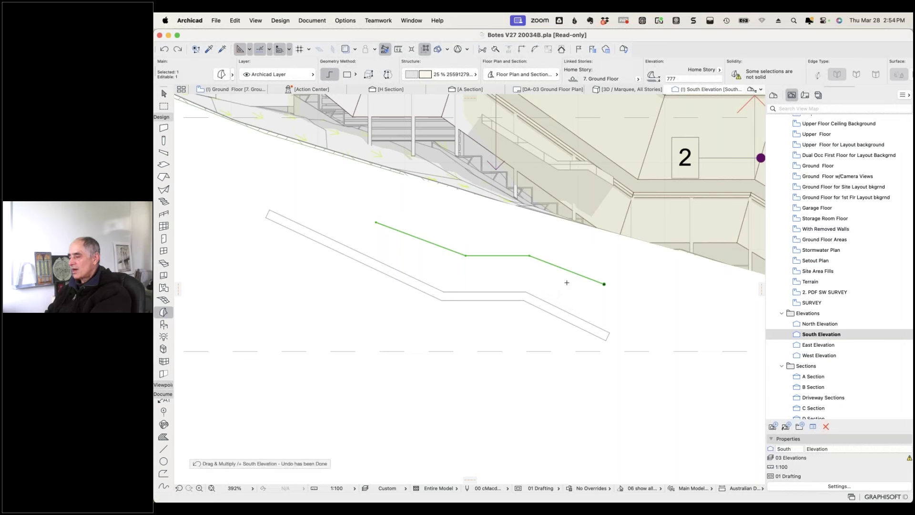
pyautogui.click(567, 270)
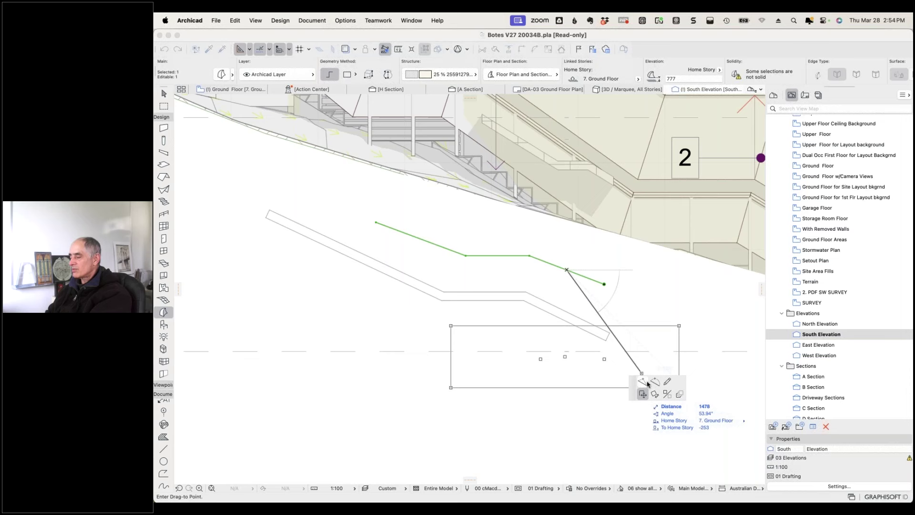
pyautogui.press('Escape')
pyautogui.press('Escape')
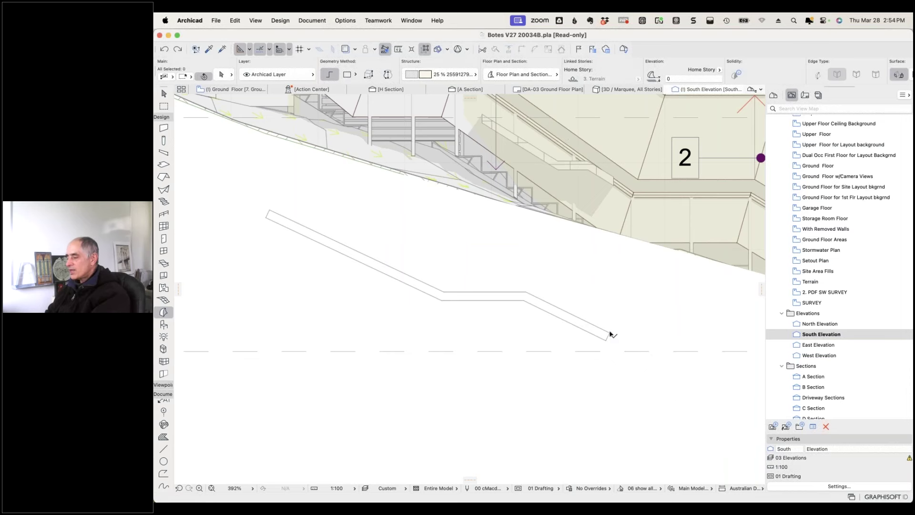
# Select the slab outline, cancel its move, and bring up the macOS app switcher.
pyautogui.click(609, 335)
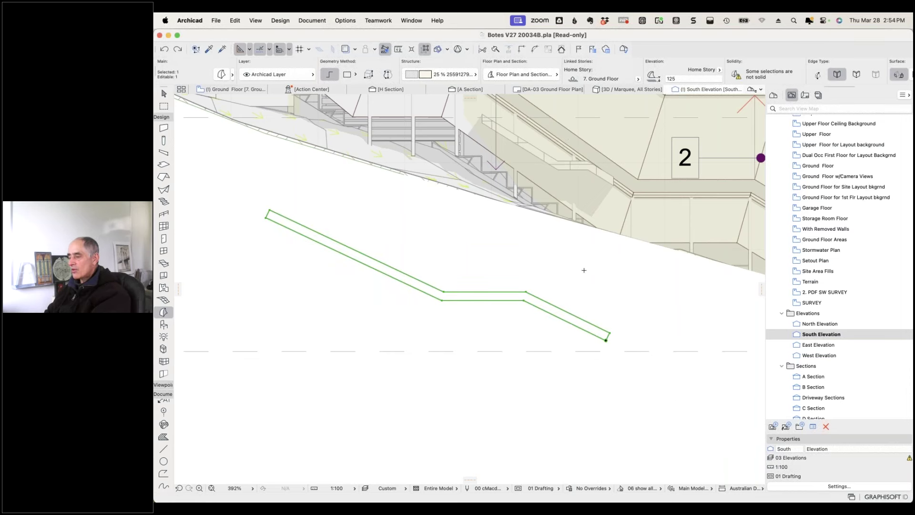
pyautogui.click(606, 342)
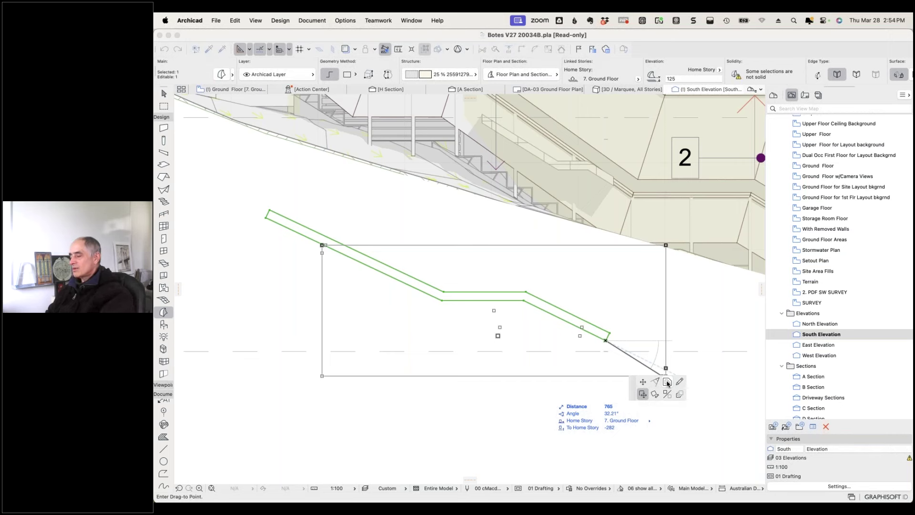
pyautogui.press('Escape')
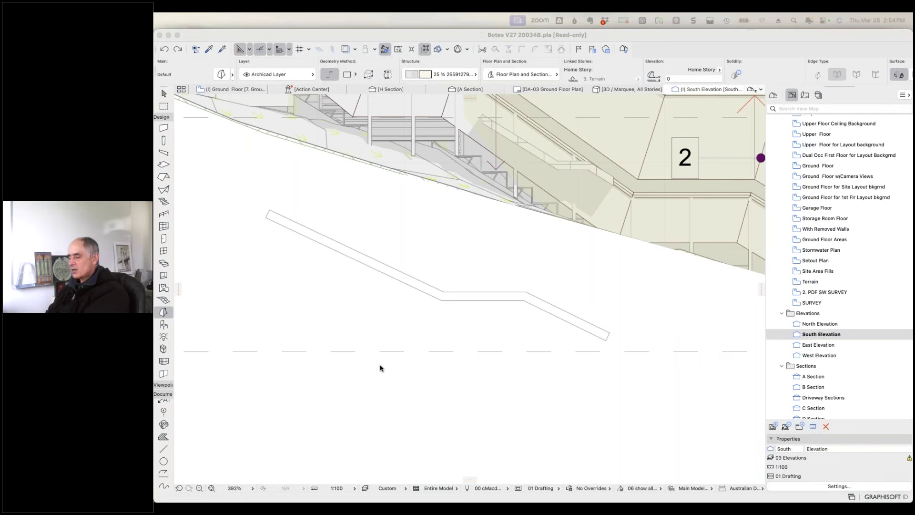
pyautogui.press('super+Tab')
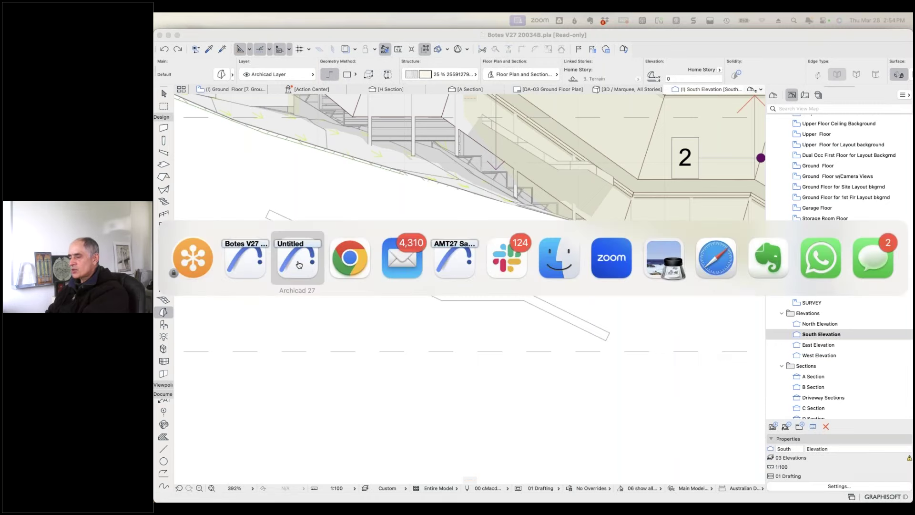
# In the untitled project's 3D view, draw a tall Box-geometry morph beside the building.
pyautogui.click(298, 264)
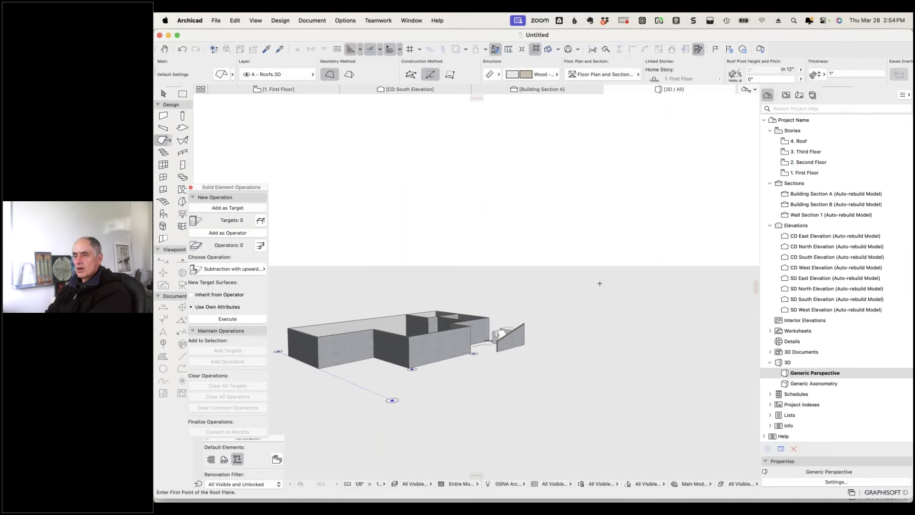
pyautogui.keyDown('shift'); pyautogui.moveTo(600, 283); pyautogui.dragTo(298, 153, button='middle'); pyautogui.keyUp('shift')
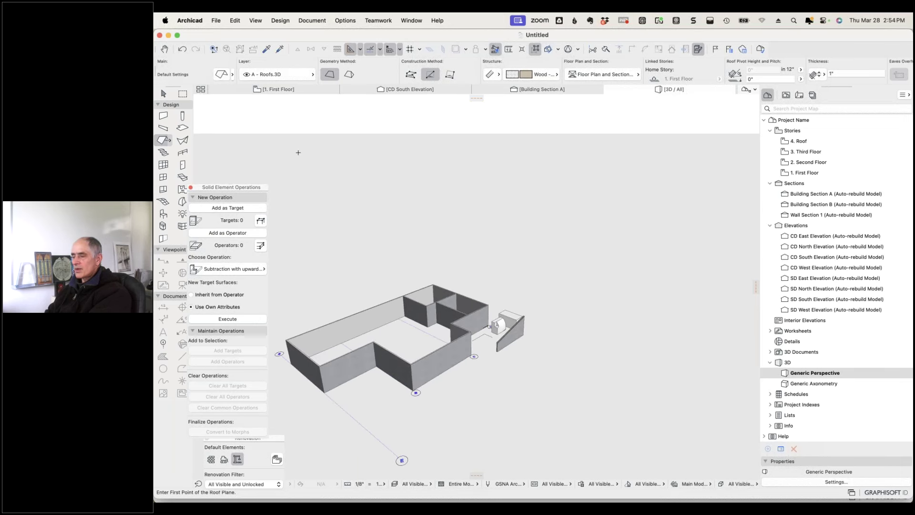
pyautogui.click(182, 201)
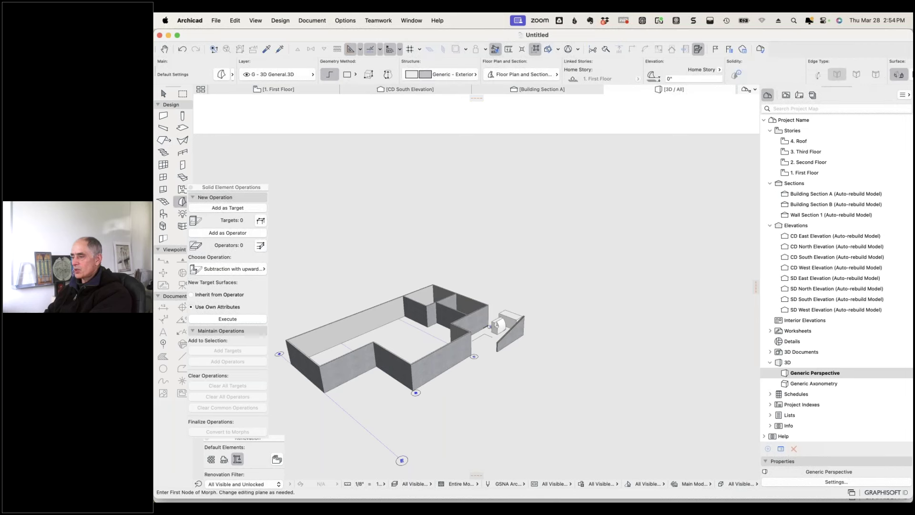
pyautogui.click(368, 74)
pyautogui.click(510, 411)
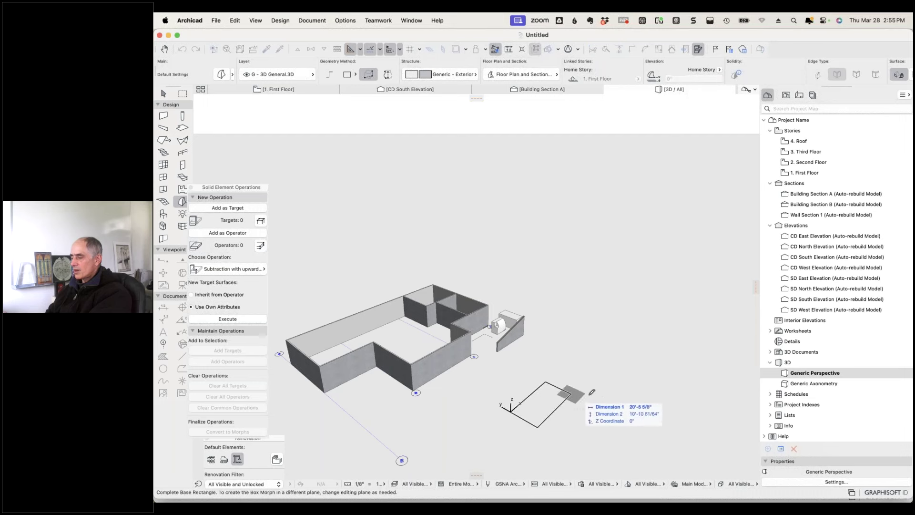
pyautogui.click(740, 310)
pyautogui.scroll(5, 589, 167)
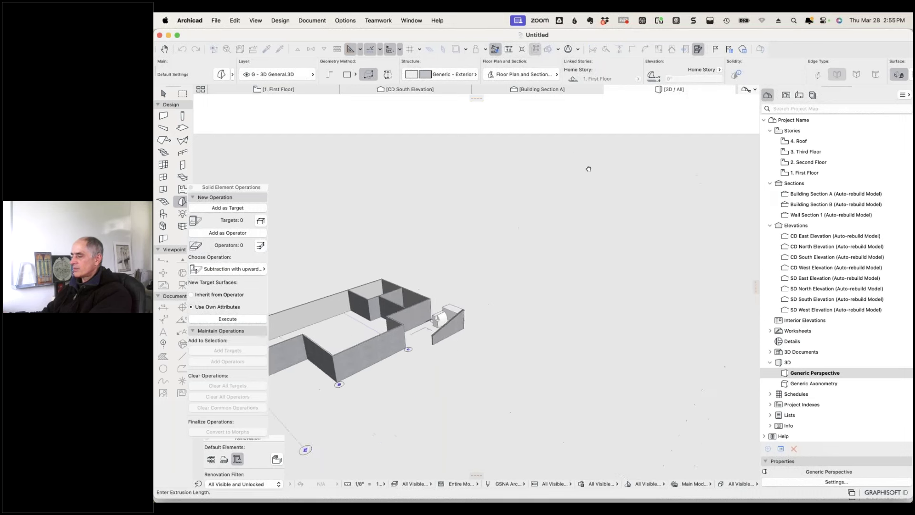
pyautogui.scroll(-5, 582, 161)
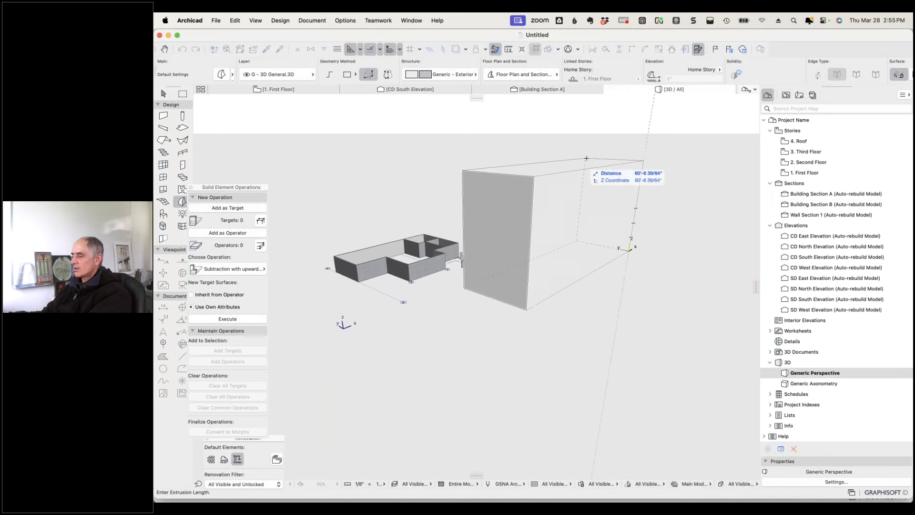
pyautogui.click(628, 182)
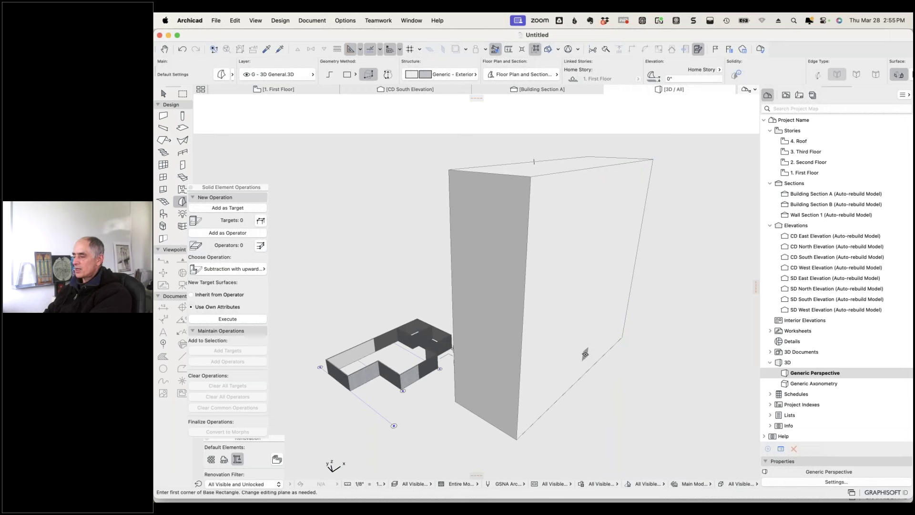
# Check the morph's rectangle in the First Floor plan, then return to the 3D view.
pyautogui.click(283, 89)
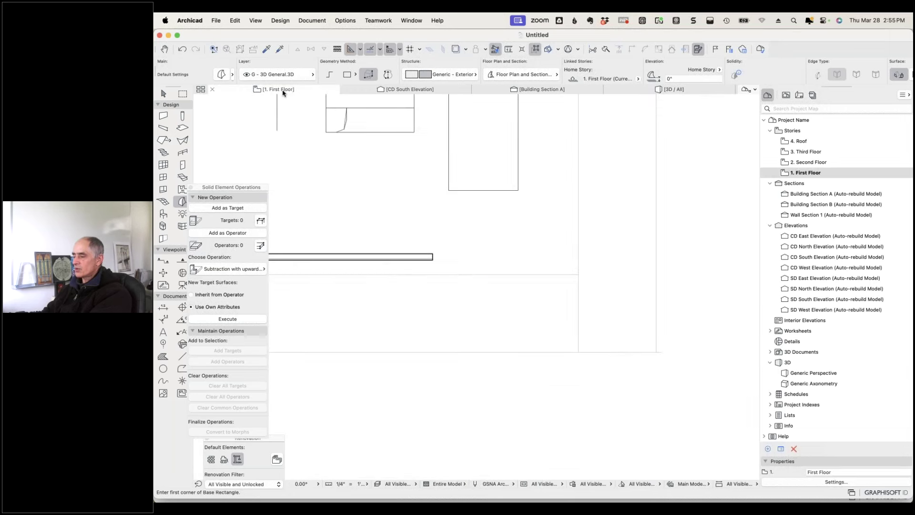
pyautogui.scroll(-5, 499, 310)
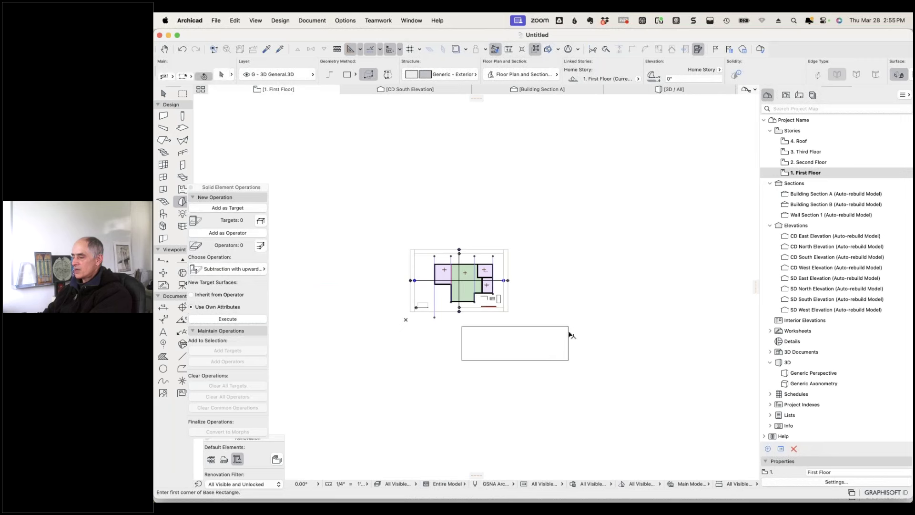
pyautogui.click(569, 327)
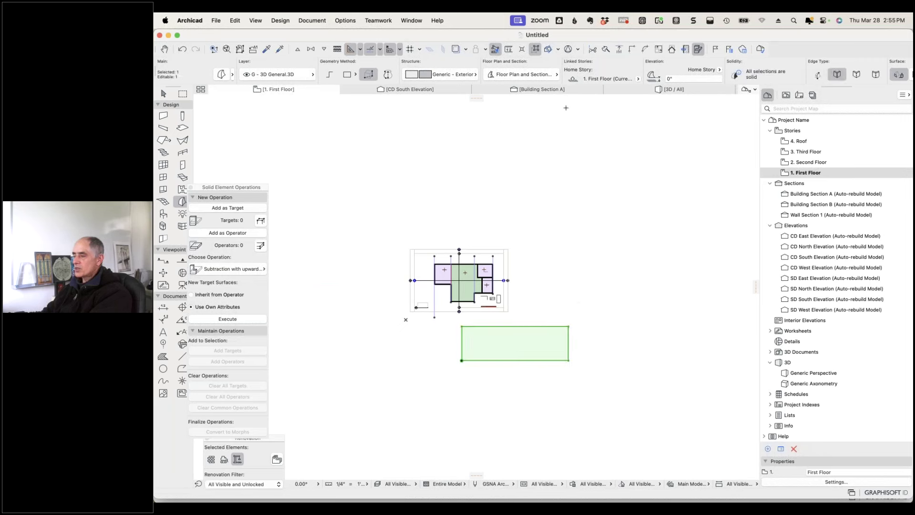
pyautogui.click(659, 91)
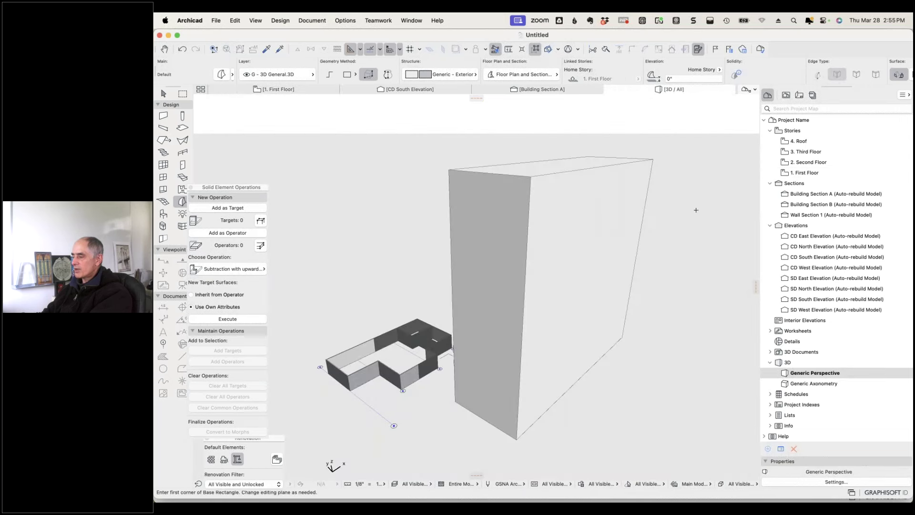
# Set the Arrow tool's Selection Type to Sub-element and select the tall morph box.
pyautogui.click(695, 209)
pyautogui.click(656, 274)
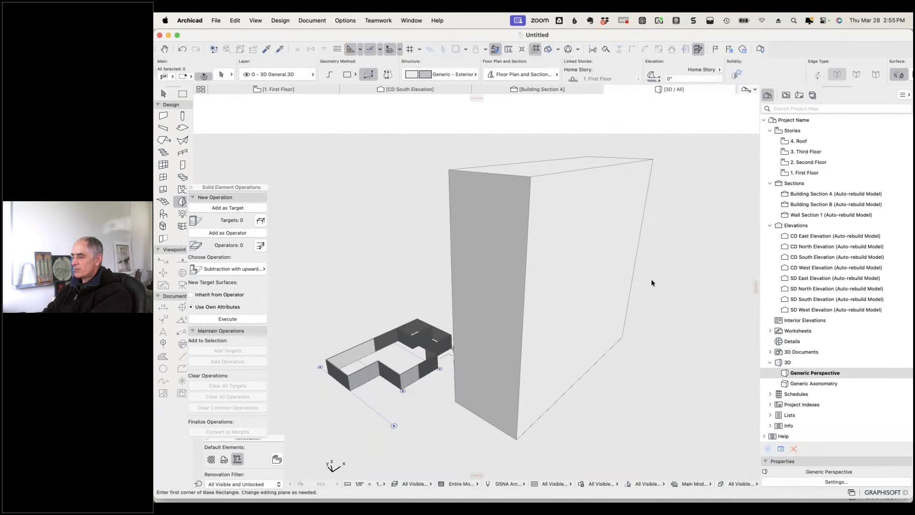
pyautogui.press('Escape')
pyautogui.keyDown('shift'); pyautogui.moveTo(660, 279); pyautogui.dragTo(615, 280, button='middle'); pyautogui.keyUp('shift')
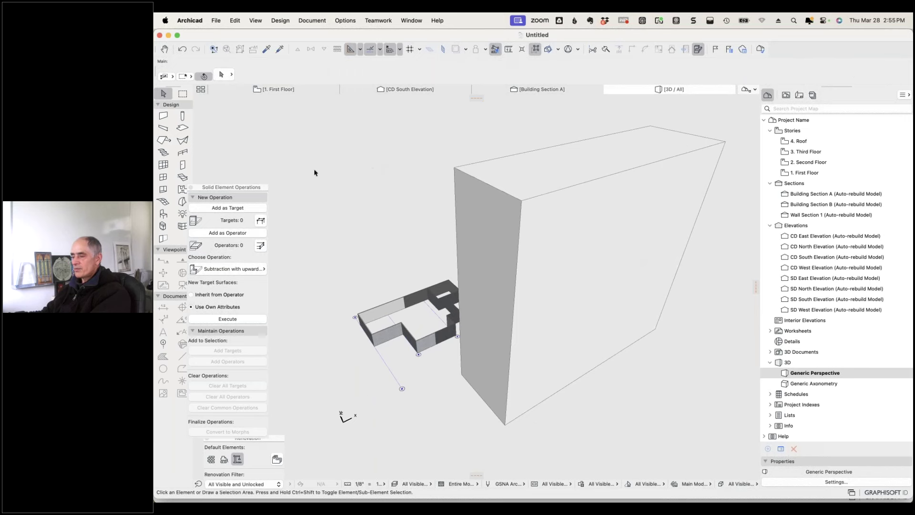
pyautogui.click(181, 202)
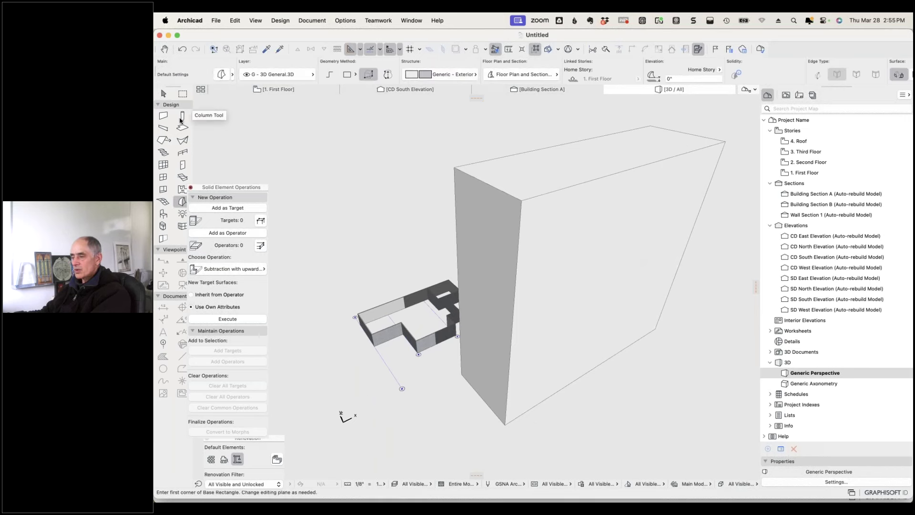
pyautogui.click(164, 94)
pyautogui.click(221, 74)
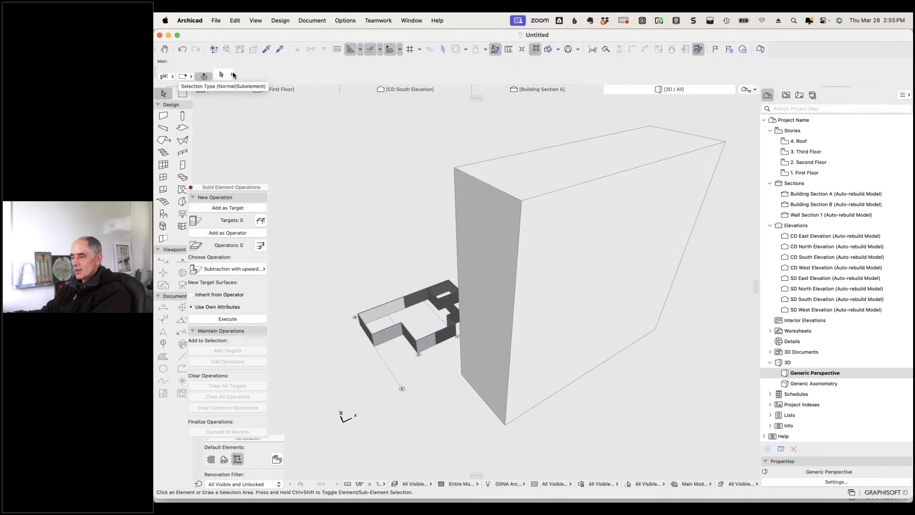
pyautogui.click(256, 81)
pyautogui.click(503, 193)
# Drag the morph's top front edge back to skew the tall box.
pyautogui.click(521, 201)
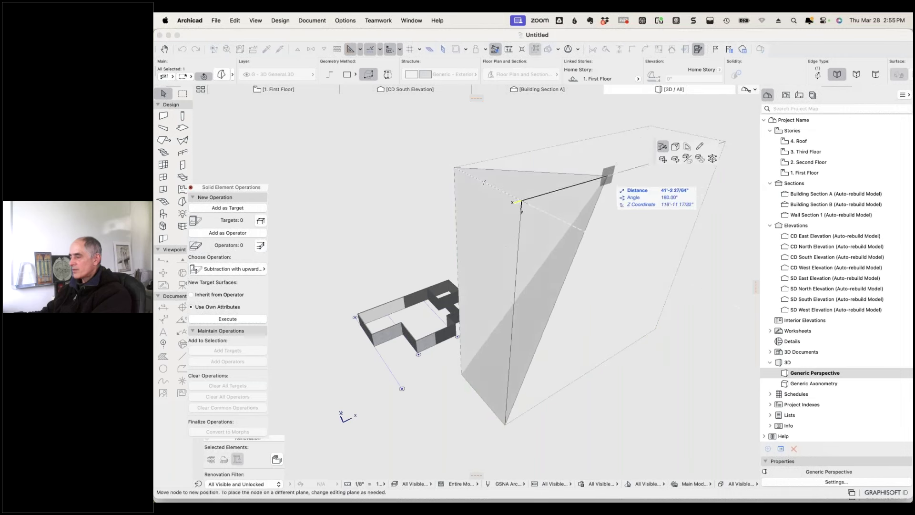
pyautogui.press('Escape')
pyautogui.press('super+d')
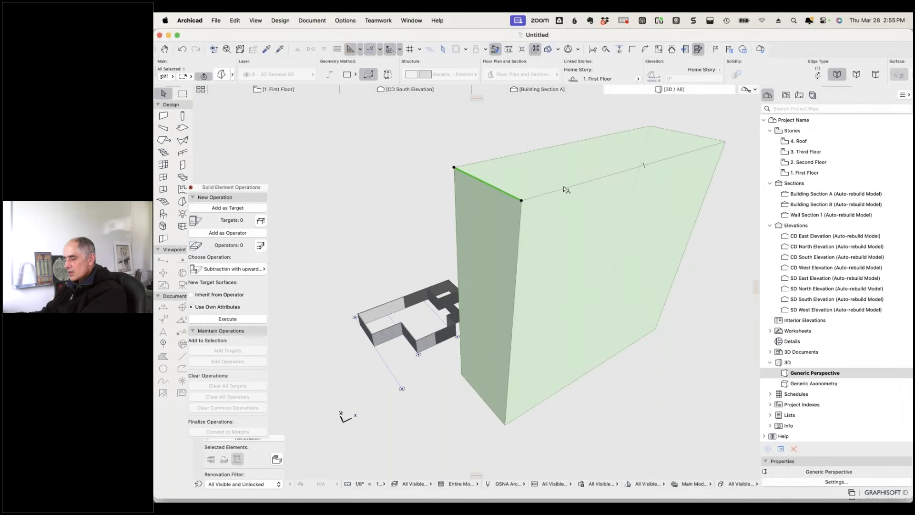
pyautogui.click(522, 201)
pyautogui.click(612, 174)
# Move the morph's top vertex onto the box's rear corner, forming a slanted wedge.
pyautogui.keyDown('shift'); pyautogui.moveTo(707, 369); pyautogui.dragTo(617, 367, button='middle'); pyautogui.keyUp('shift')
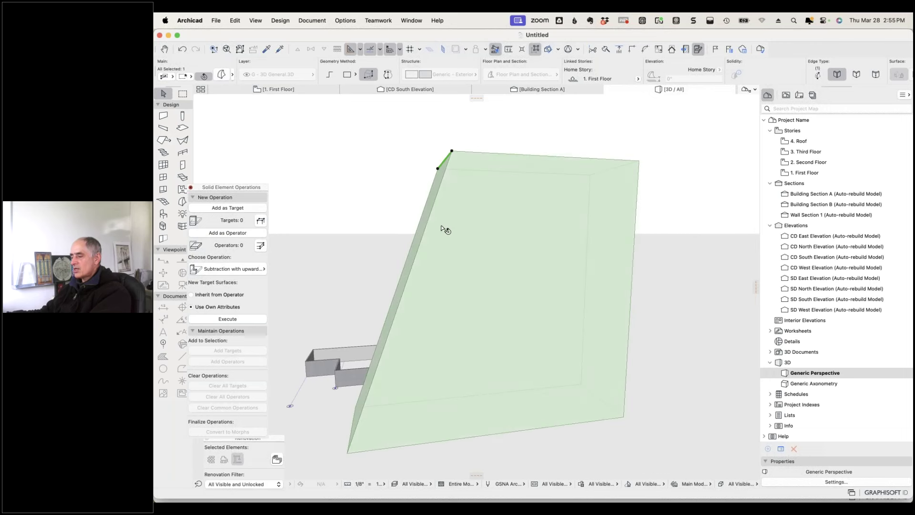
pyautogui.keyDown('shift'); pyautogui.moveTo(500, 142); pyautogui.dragTo(505, 200, button='middle'); pyautogui.keyUp('shift')
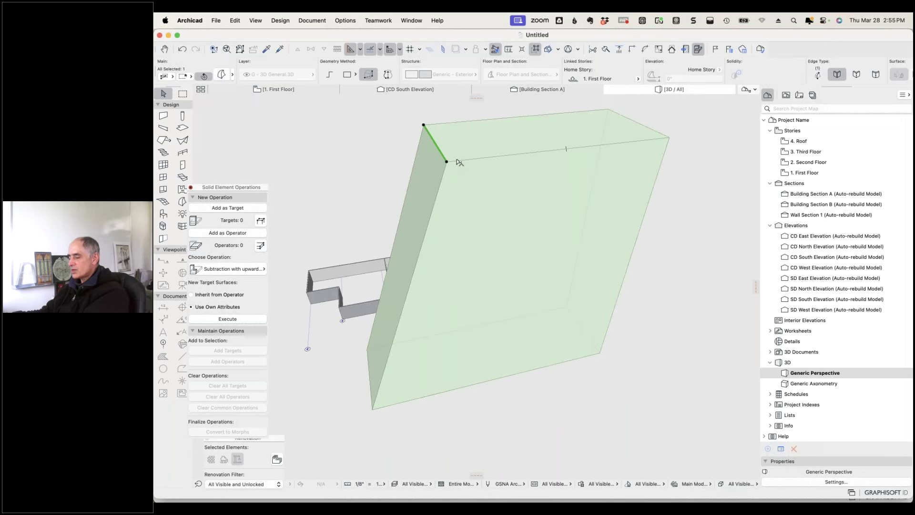
pyautogui.click(448, 161)
pyautogui.click(447, 163)
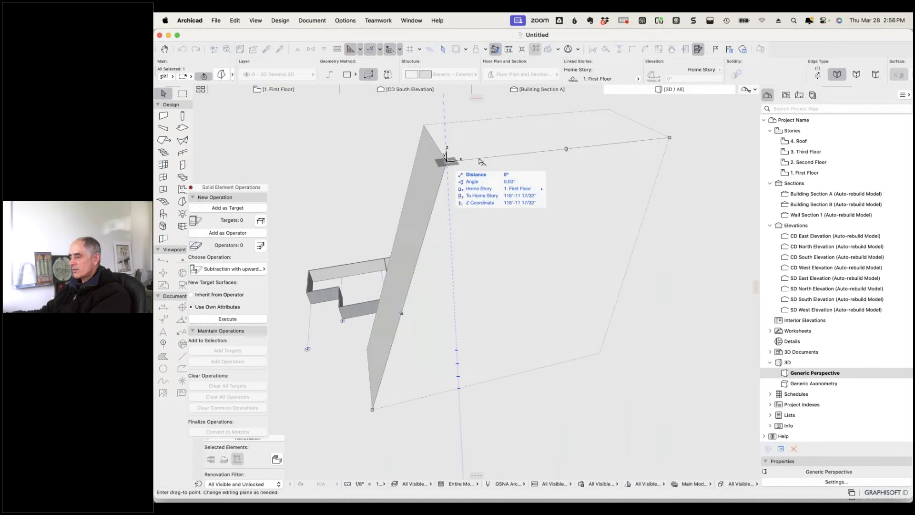
pyautogui.click(518, 156)
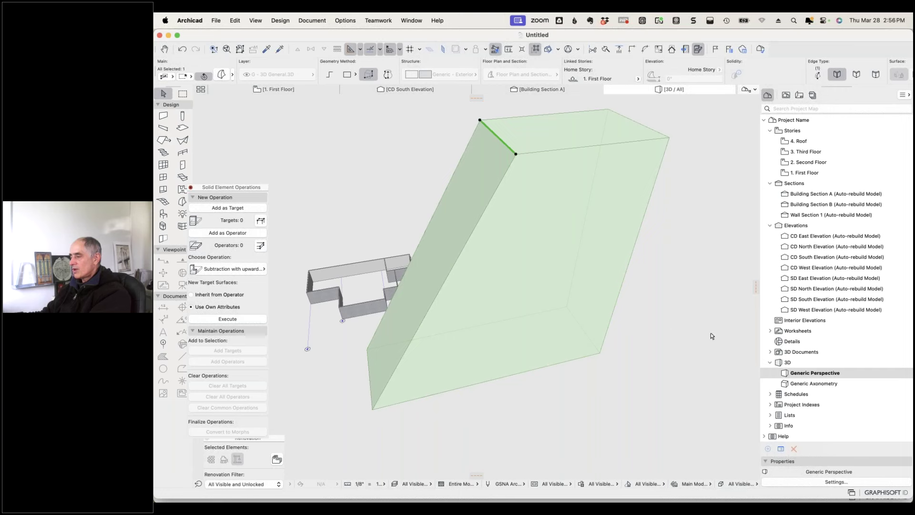
pyautogui.press('Escape')
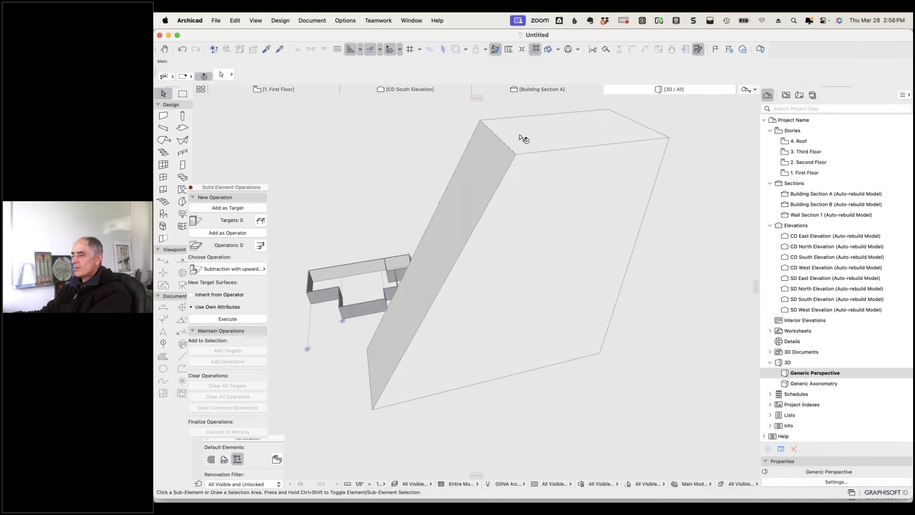
# On the 1. First Floor plan, select the morph outline and open its Morph Selection Settings.
pyautogui.click(288, 90)
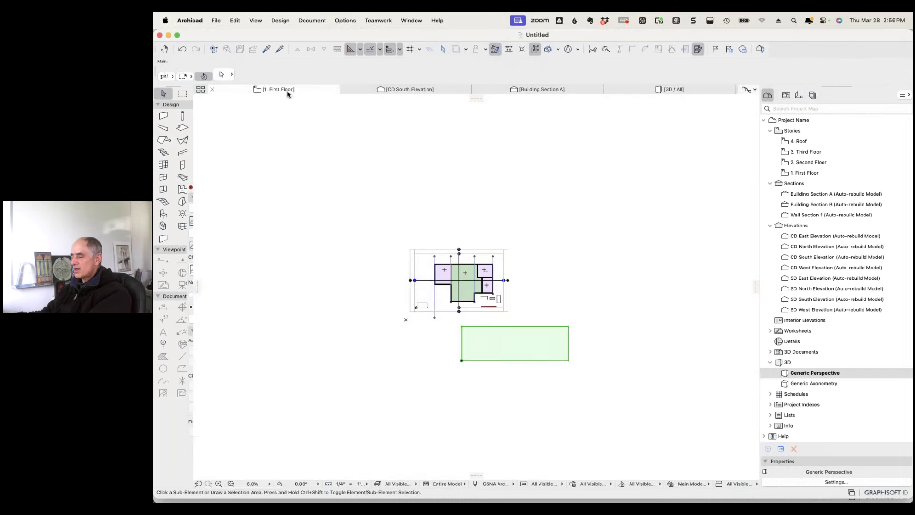
pyautogui.click(535, 303)
pyautogui.click(574, 328)
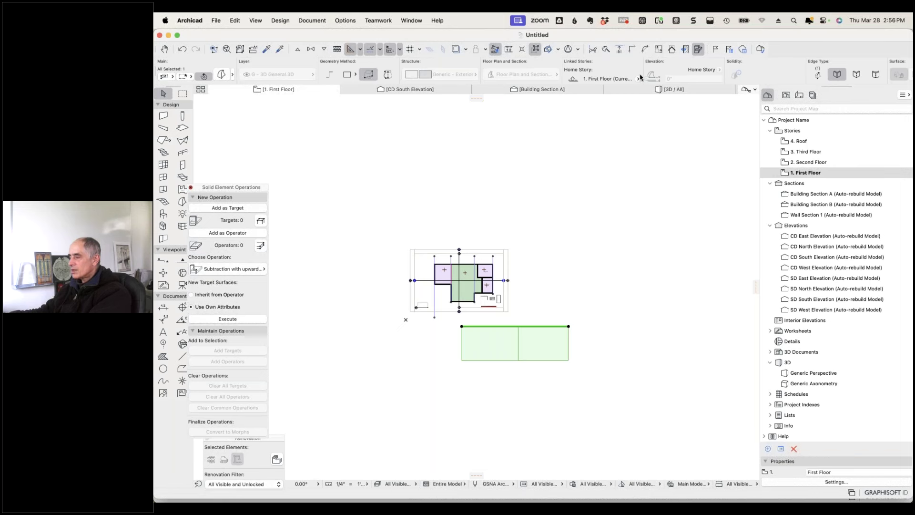
pyautogui.hscroll(5, 640, 77)
pyautogui.hscroll(-5, 640, 77)
pyautogui.click(220, 76)
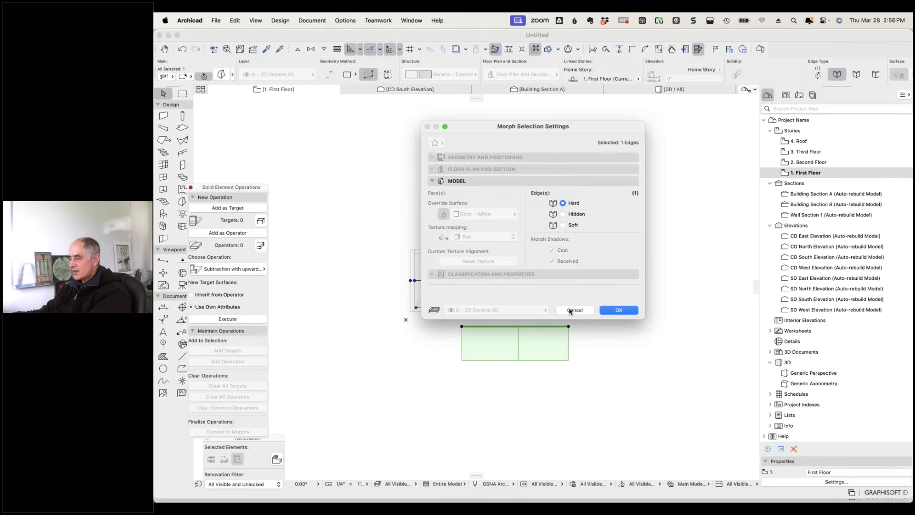
# Set the lower morph to All Stories, Cut Only, with projection To Floor Plan Range.
pyautogui.click(570, 310)
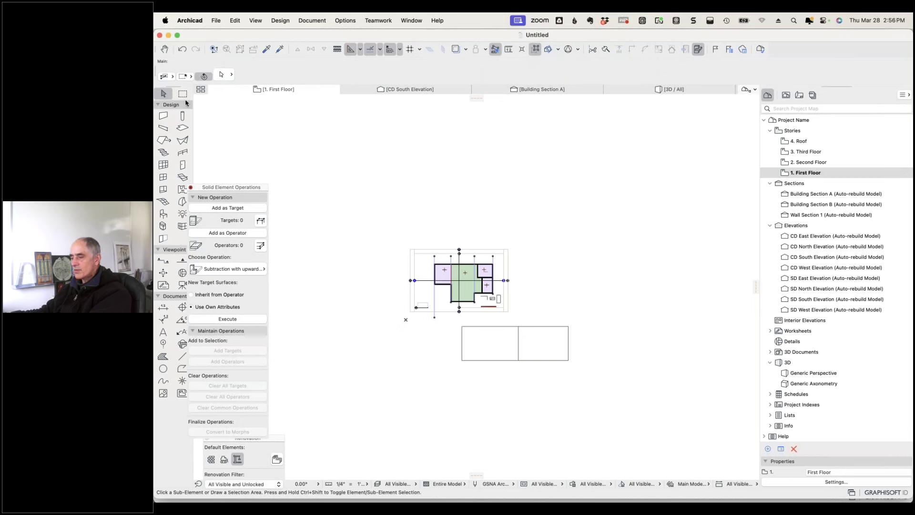
pyautogui.click(222, 75)
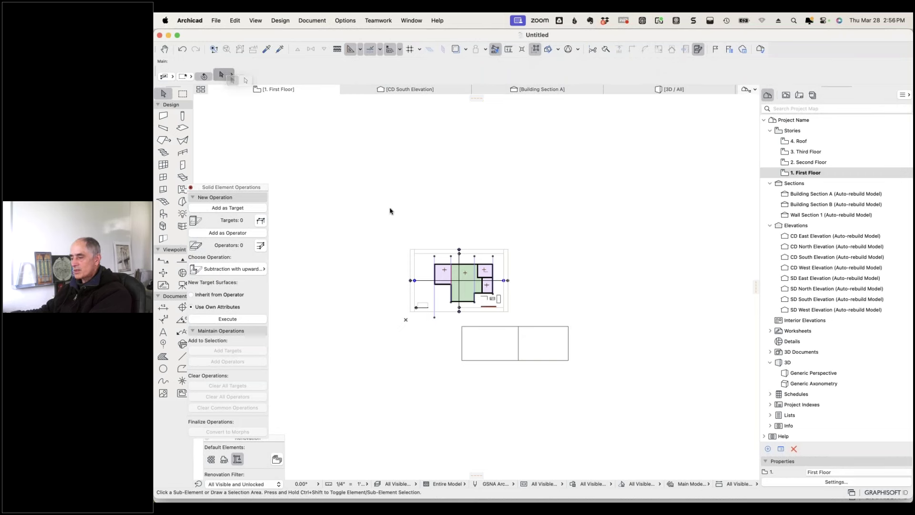
pyautogui.click(497, 348)
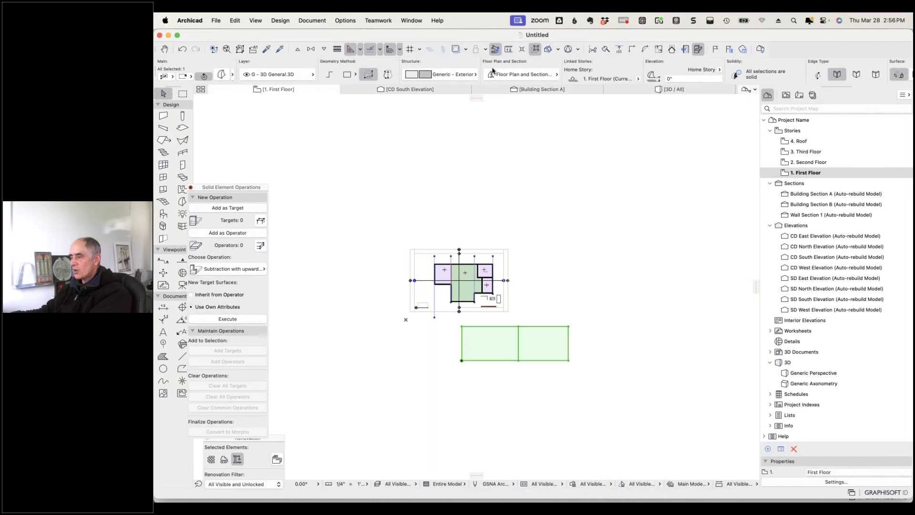
pyautogui.click(542, 76)
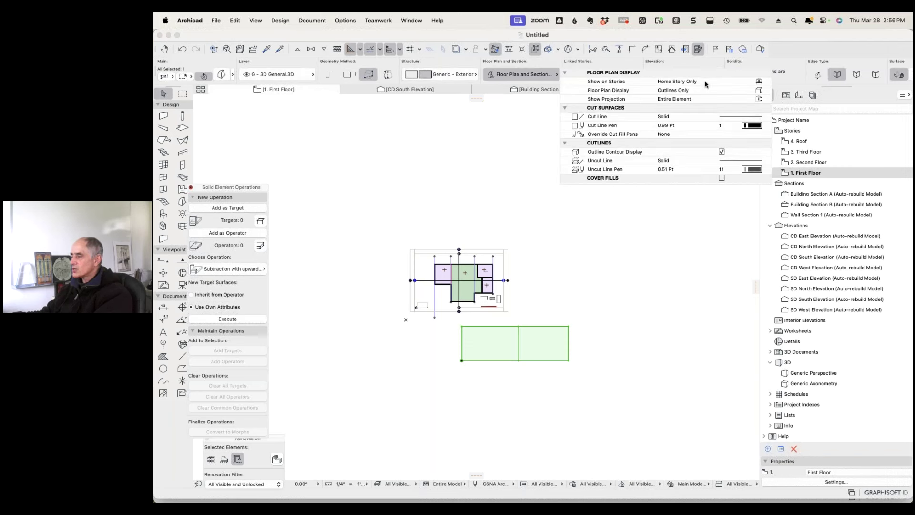
pyautogui.click(760, 82)
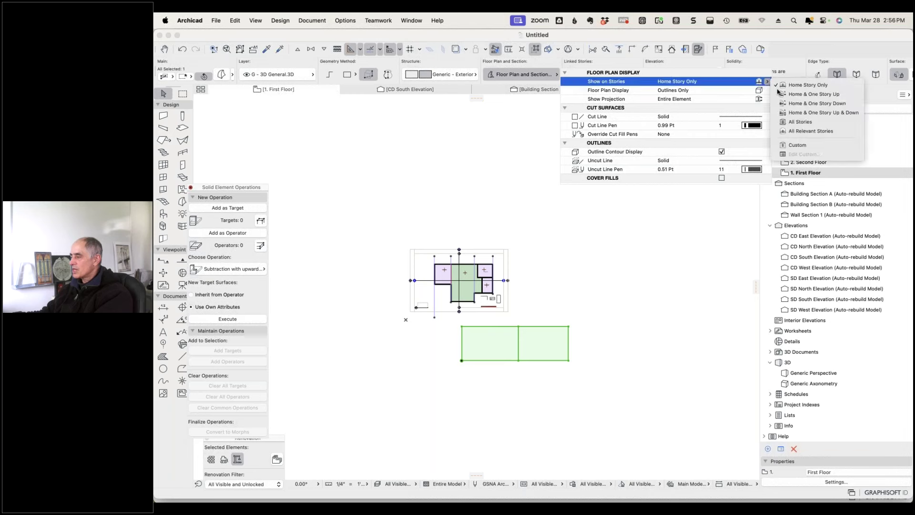
pyautogui.click(811, 123)
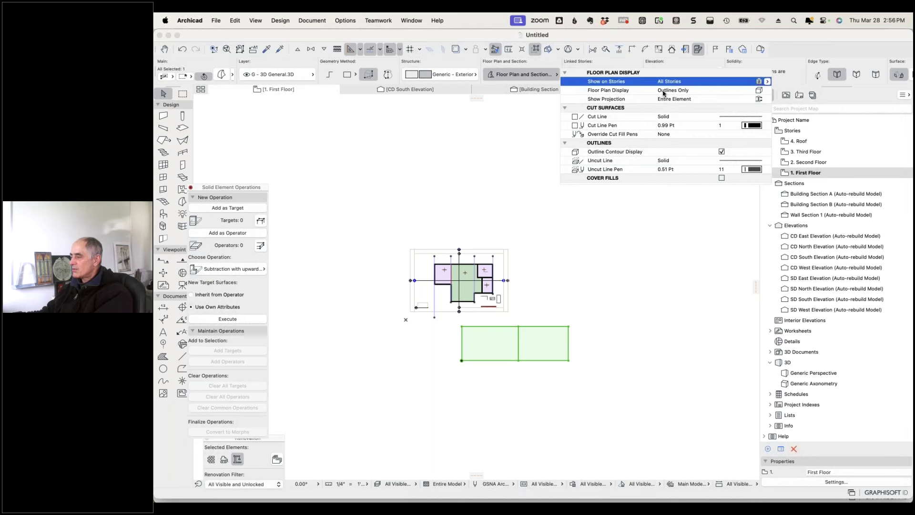
pyautogui.click(759, 90)
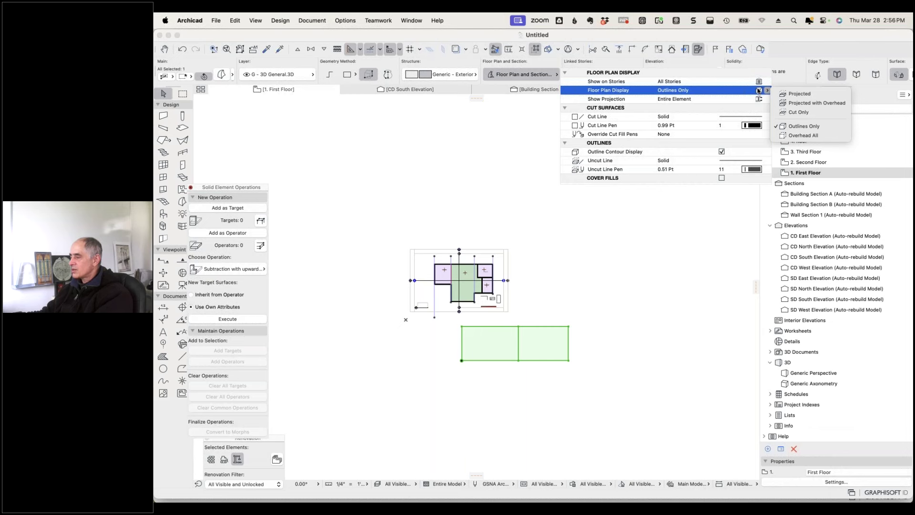
pyautogui.click(798, 113)
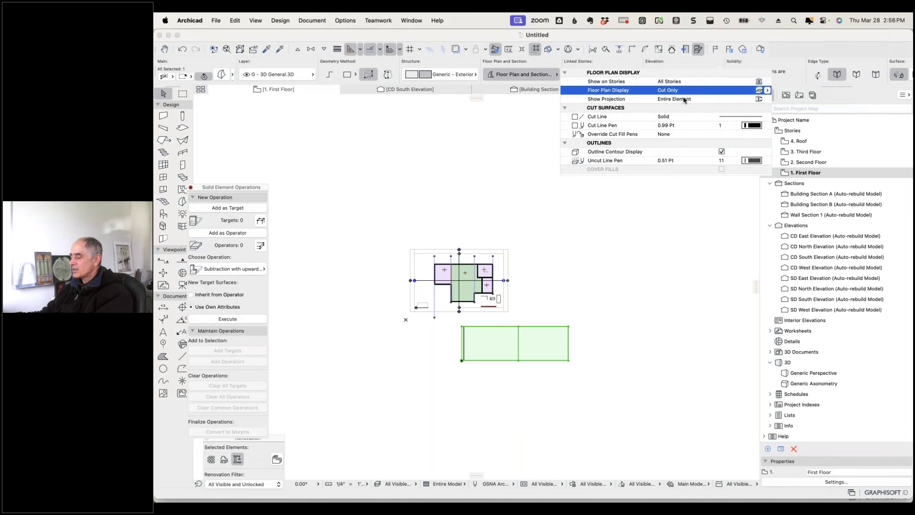
pyautogui.click(759, 98)
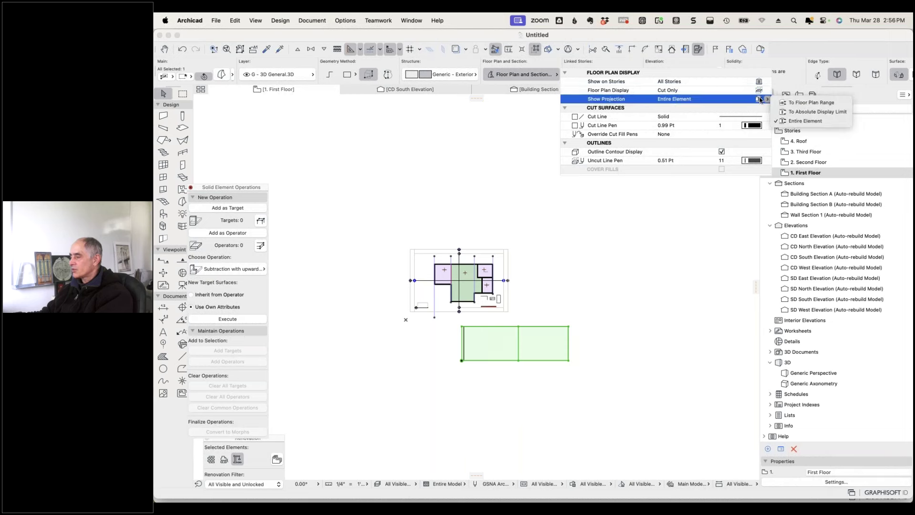
pyautogui.click(784, 102)
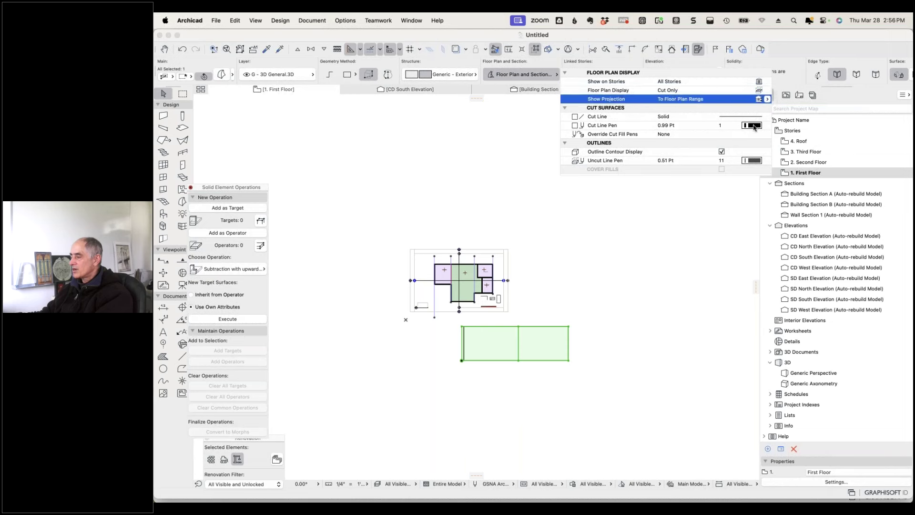
# Step through the Second, Third, Roof, Third, Second and First Floor plans, ending on 4. Roof.
pyautogui.doubleClick(785, 163)
pyautogui.click(786, 153)
pyautogui.doubleClick(786, 153)
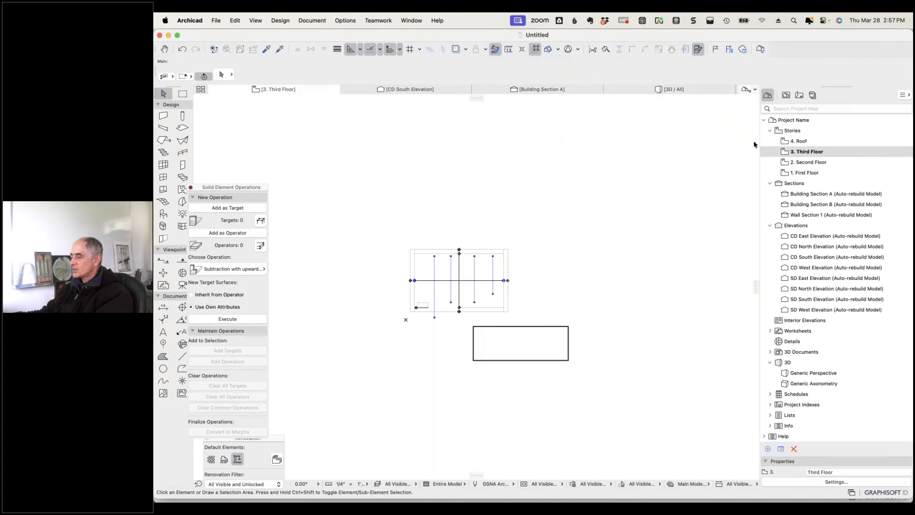
pyautogui.doubleClick(785, 142)
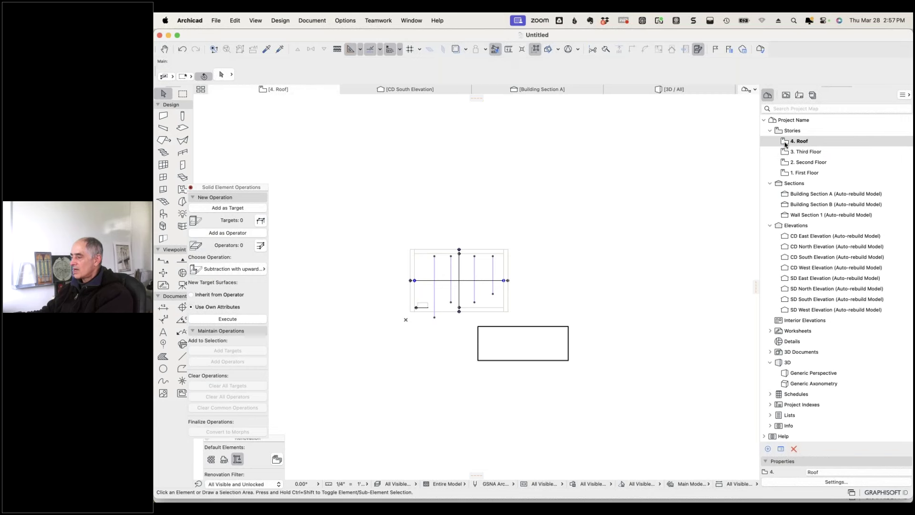
pyautogui.doubleClick(786, 152)
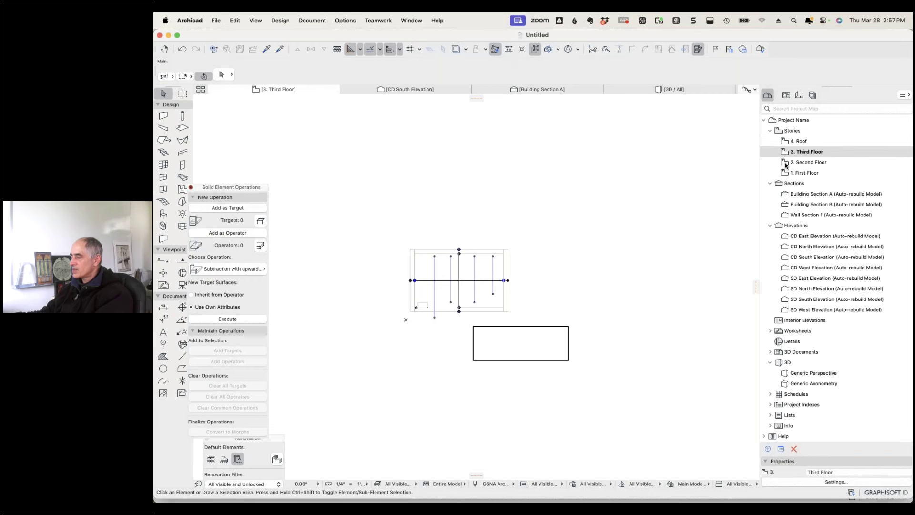
pyautogui.click(787, 163)
pyautogui.doubleClick(786, 164)
pyautogui.doubleClick(788, 174)
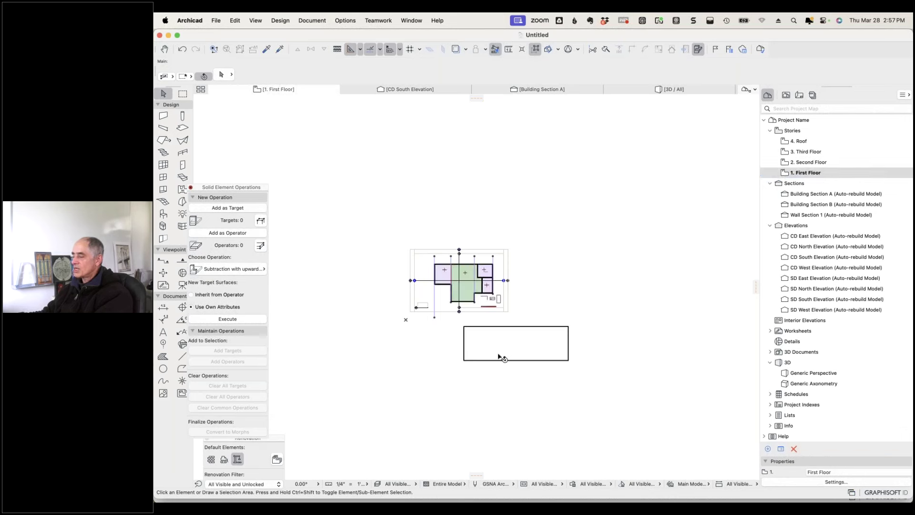
pyautogui.doubleClick(786, 141)
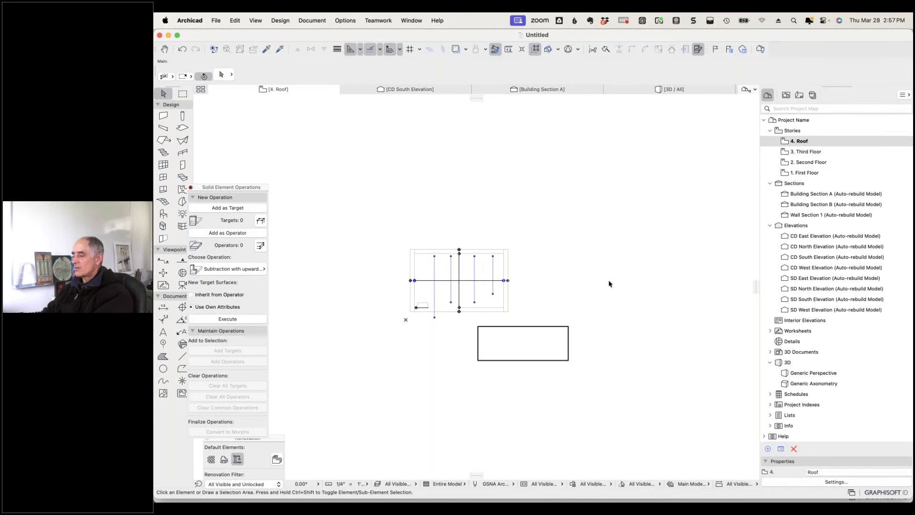
# In 3D, drag the large morph's top edge up and right, then go back to 4. Roof.
pyautogui.click(657, 91)
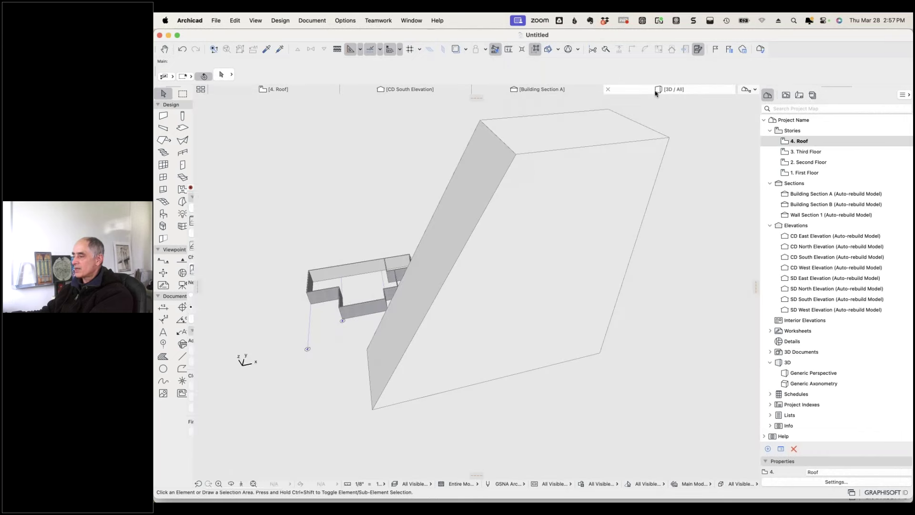
pyautogui.click(531, 162)
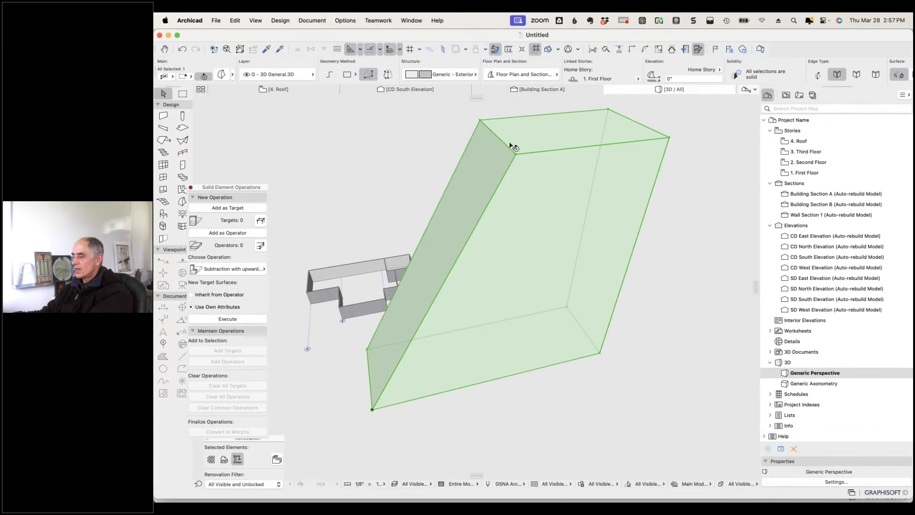
pyautogui.click(453, 120)
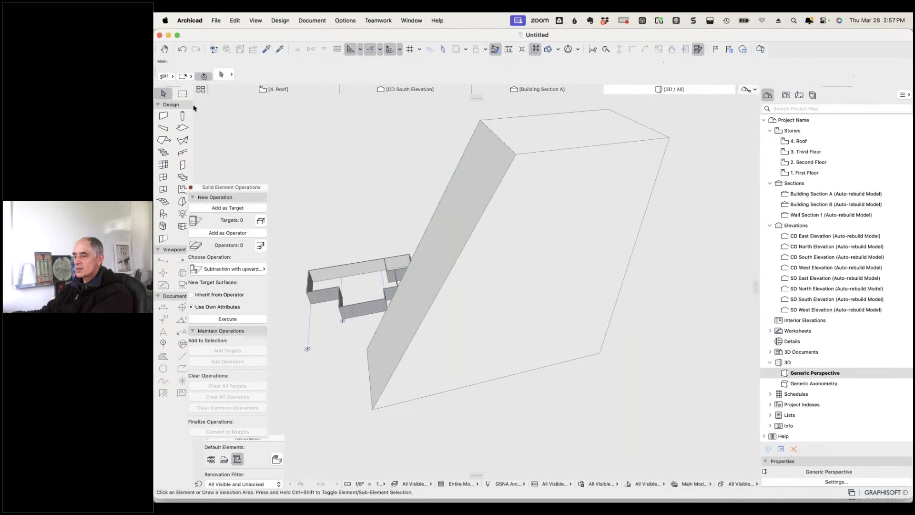
pyautogui.click(224, 76)
pyautogui.click(242, 84)
pyautogui.click(517, 155)
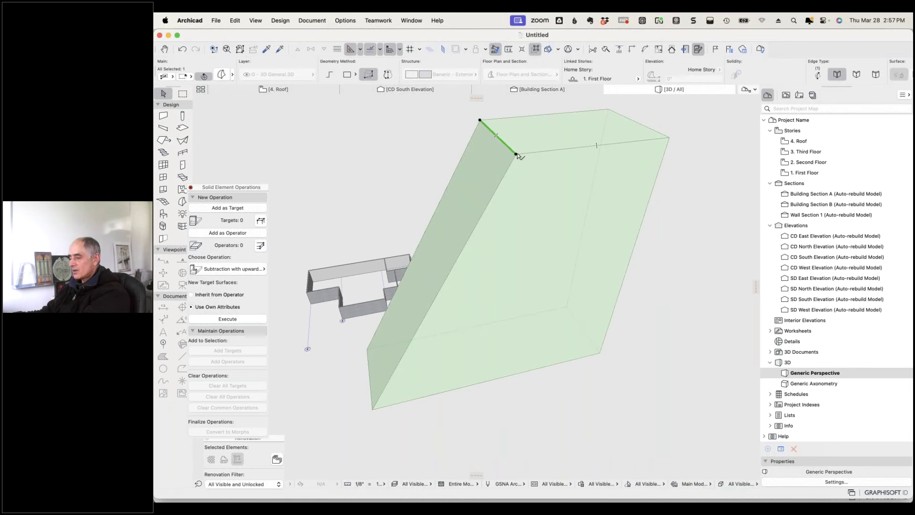
pyautogui.click(516, 154)
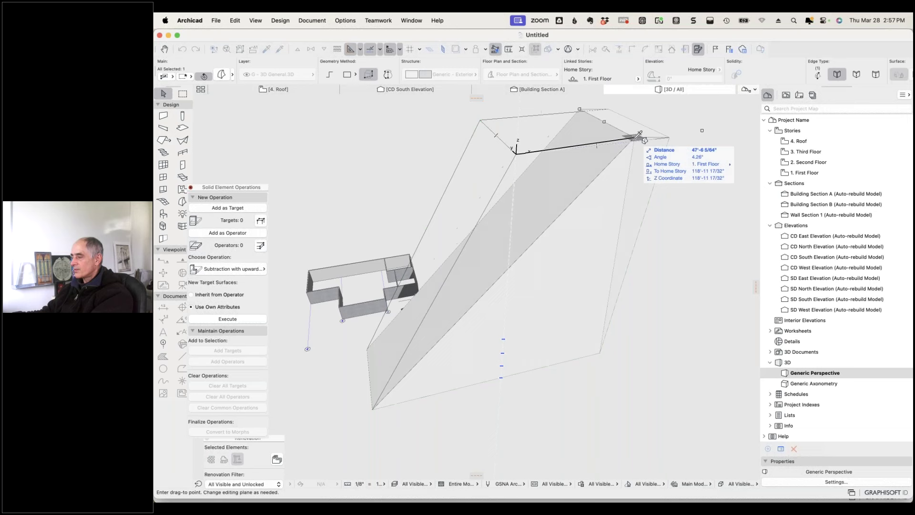
pyautogui.click(635, 140)
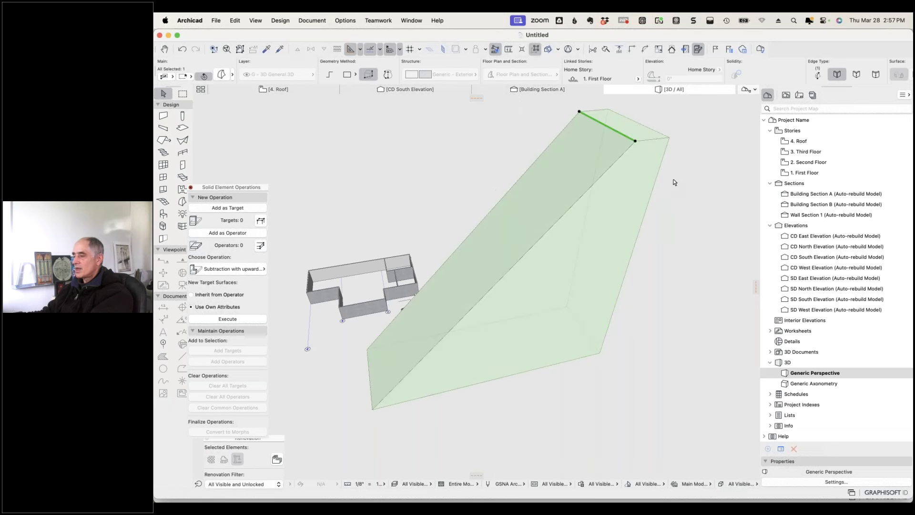
pyautogui.click(675, 183)
pyautogui.click(281, 89)
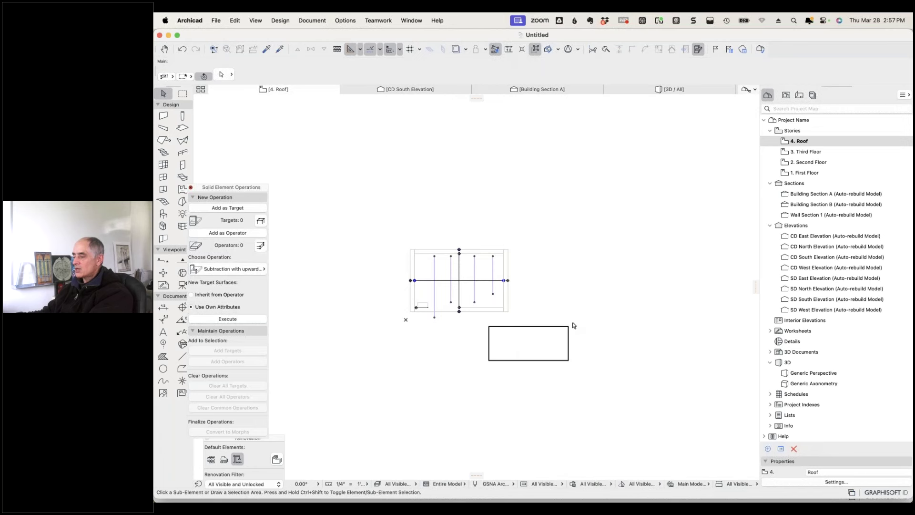
pyautogui.click(204, 76)
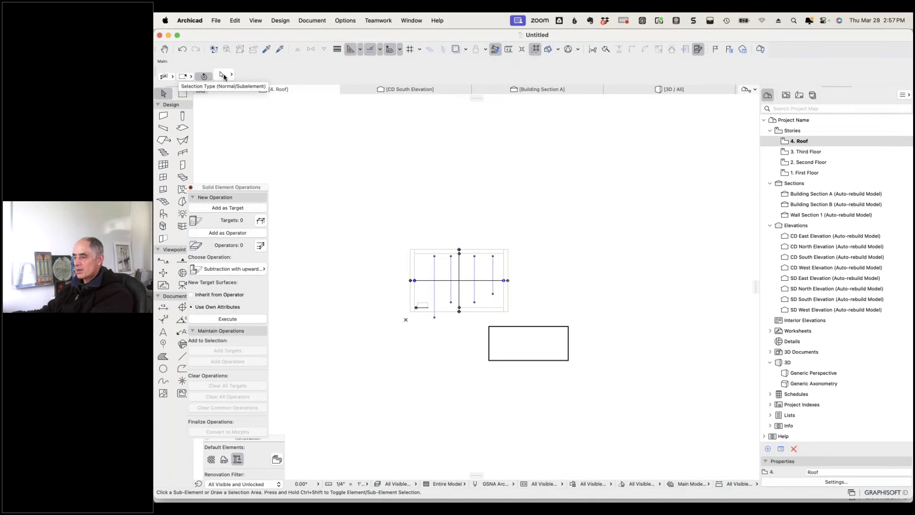
pyautogui.click(568, 328)
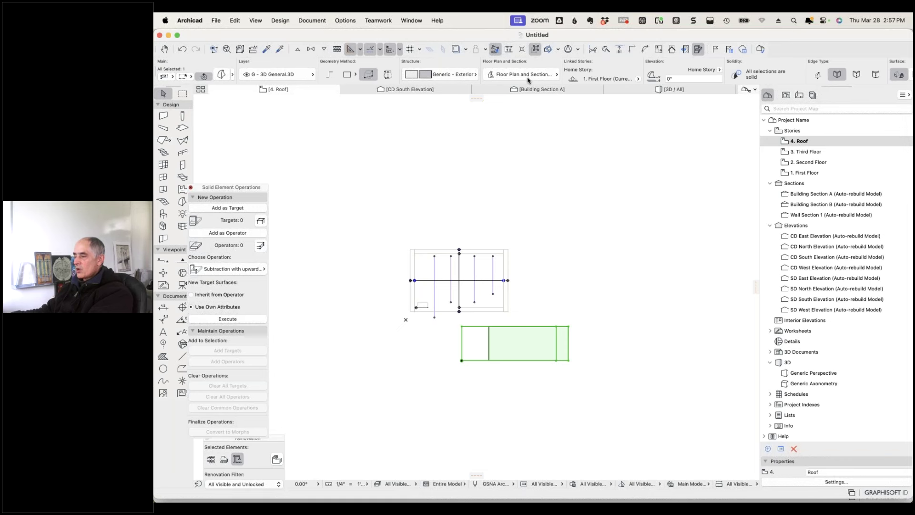
pyautogui.click(556, 77)
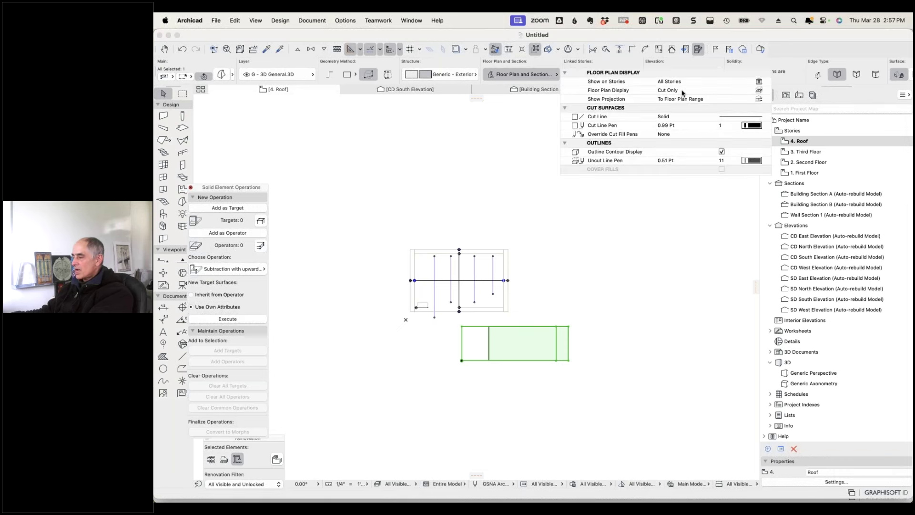
pyautogui.click(761, 90)
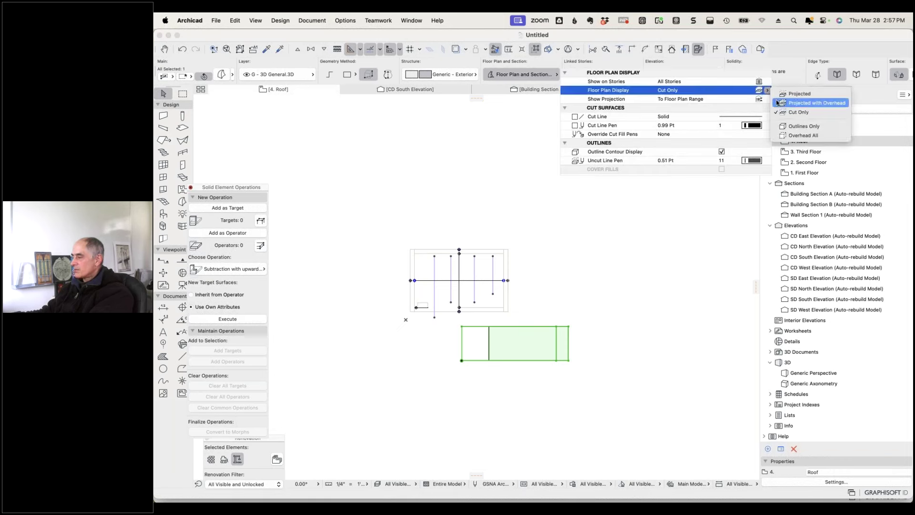
pyautogui.click(799, 94)
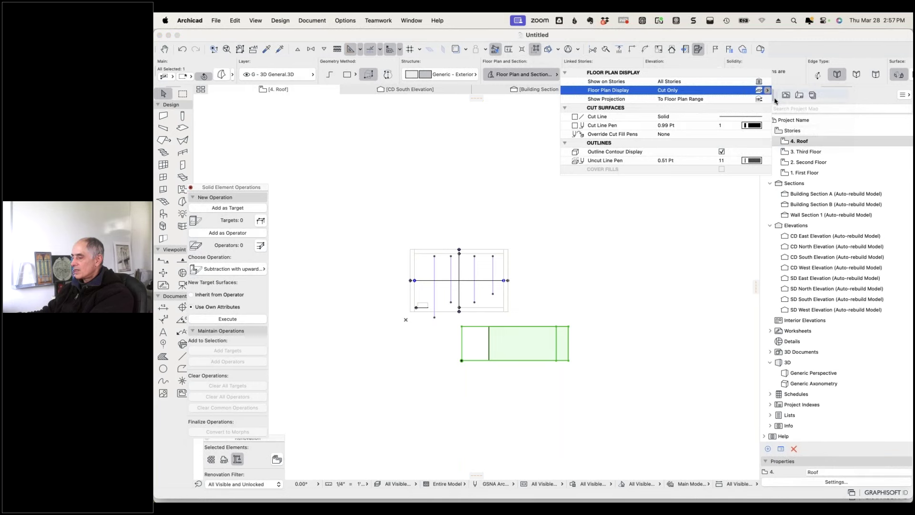
pyautogui.click(559, 310)
pyautogui.scroll(10, 500, 363)
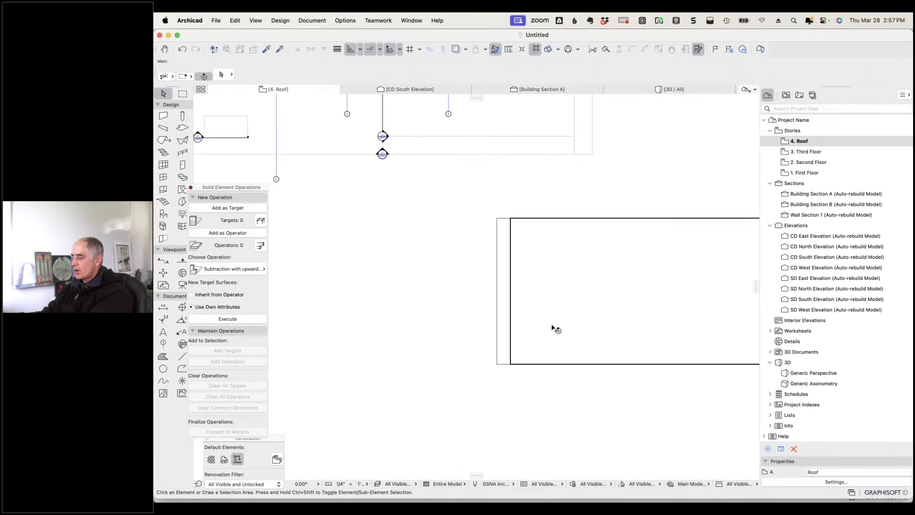
pyautogui.moveTo(536, 323); pyautogui.dragTo(422, 280, button='middle')
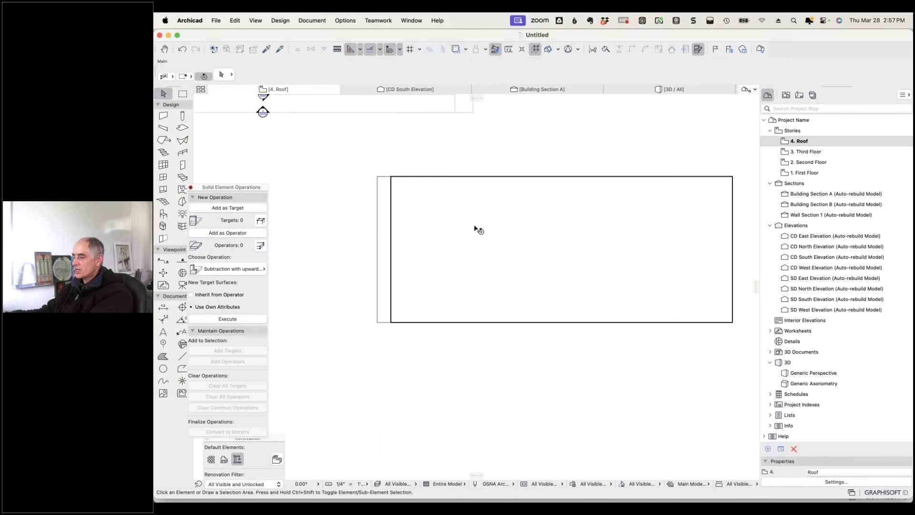
pyautogui.click(605, 196)
pyautogui.click(605, 195)
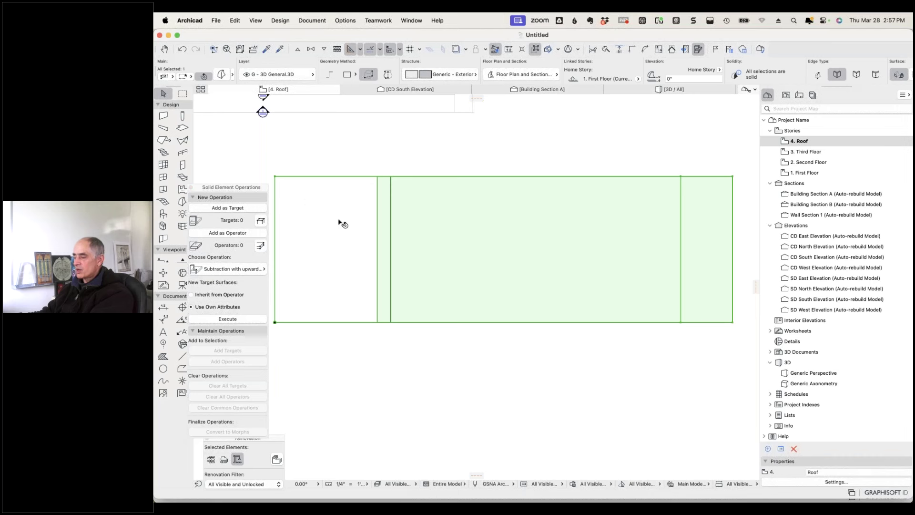
pyautogui.scroll(-3, 342, 222)
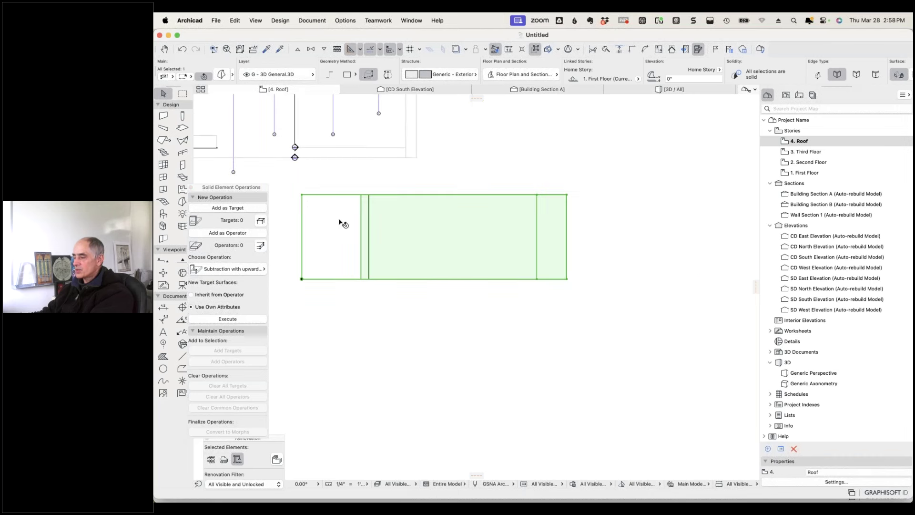
pyautogui.click(465, 177)
pyautogui.click(435, 227)
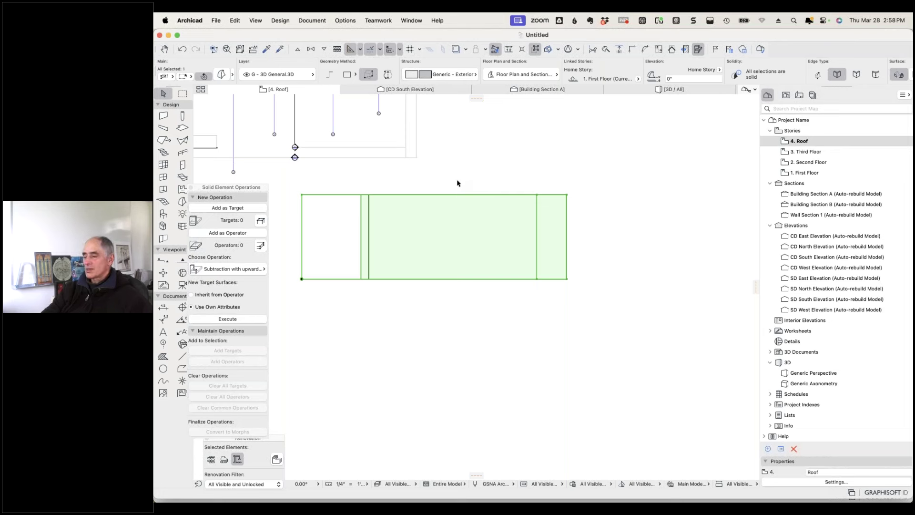
pyautogui.click(456, 183)
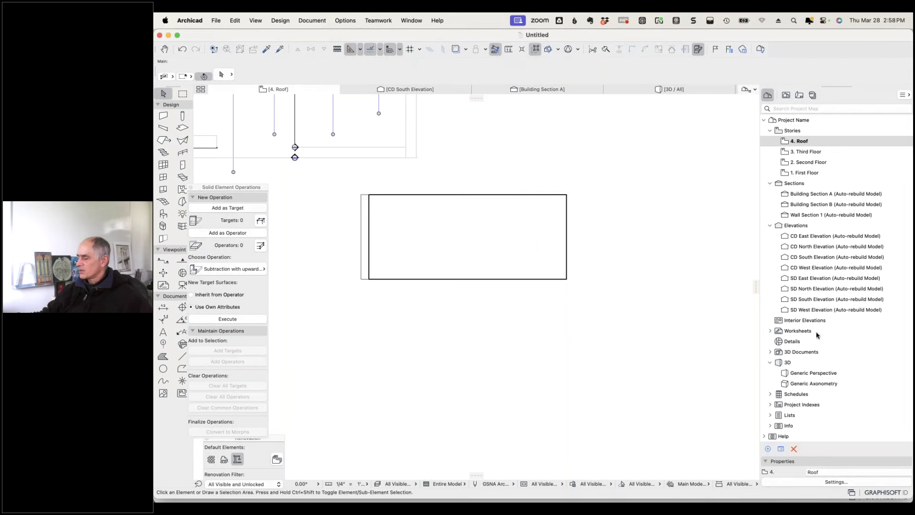
# Open the Square Footage schedule from Schedules > Elements in the Project Map.
pyautogui.click(770, 394)
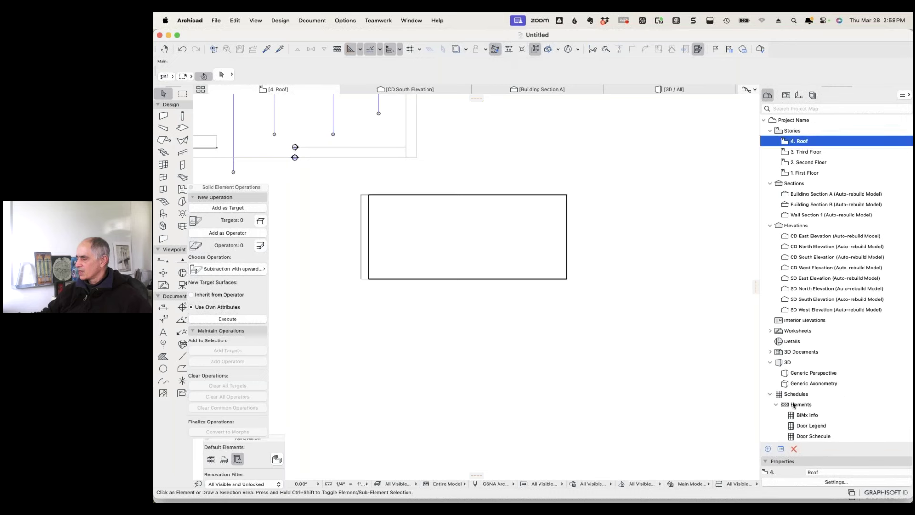
pyautogui.click(777, 405)
pyautogui.scroll(-5, 801, 372)
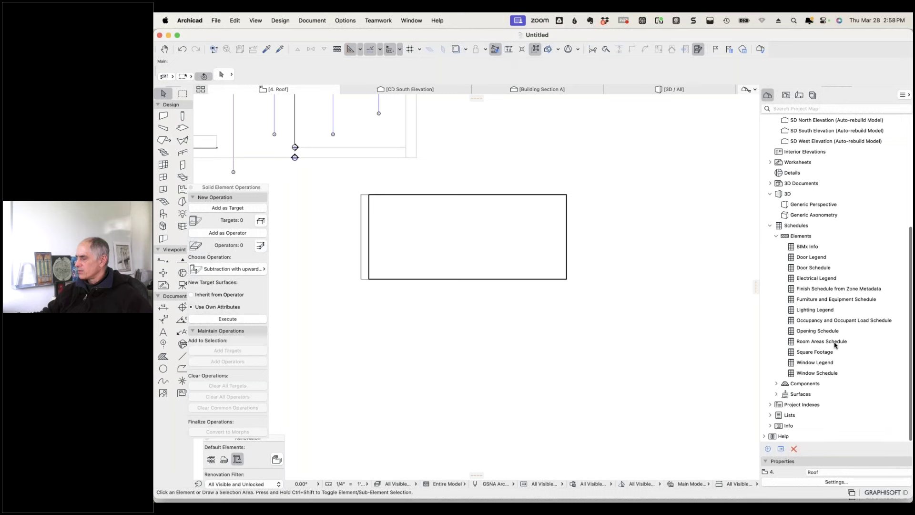
pyautogui.doubleClick(793, 355)
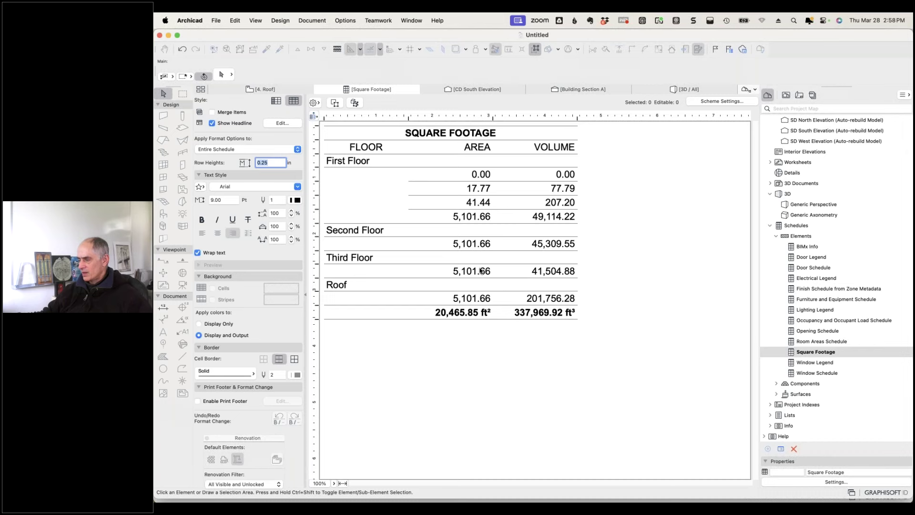
# Review the schedule settings and select the First, Second and Third Floor area values.
pyautogui.click(720, 102)
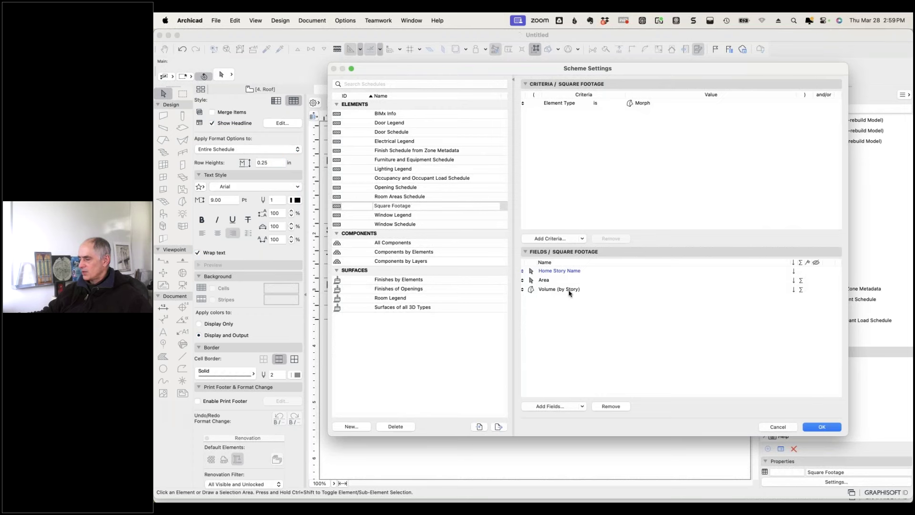
pyautogui.click(779, 427)
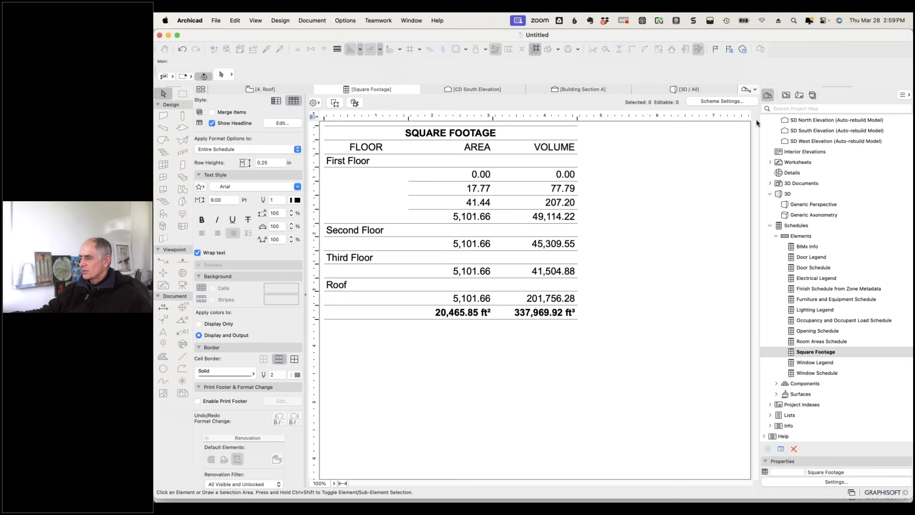
pyautogui.click(722, 101)
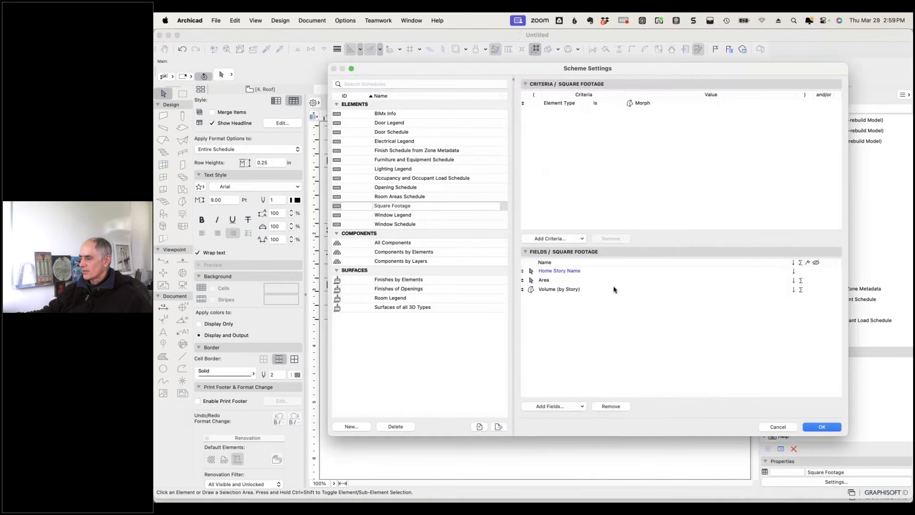
pyautogui.click(778, 427)
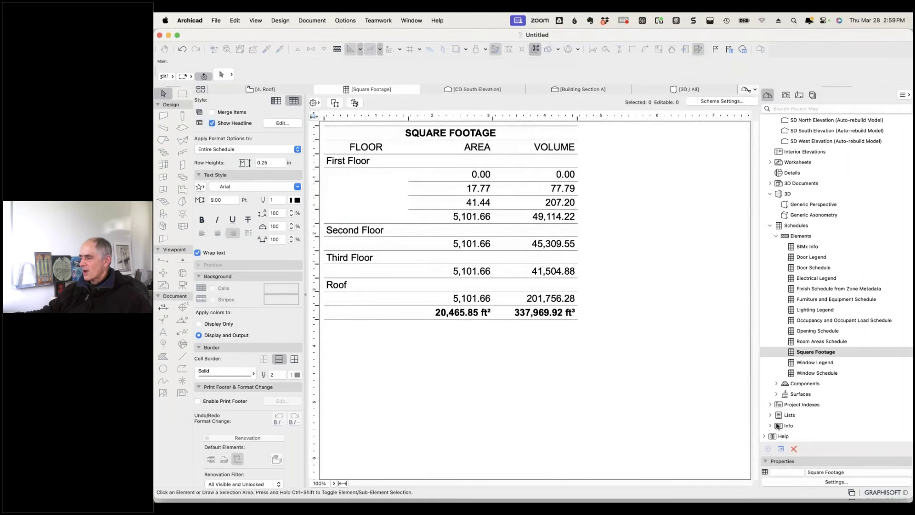
pyautogui.click(517, 186)
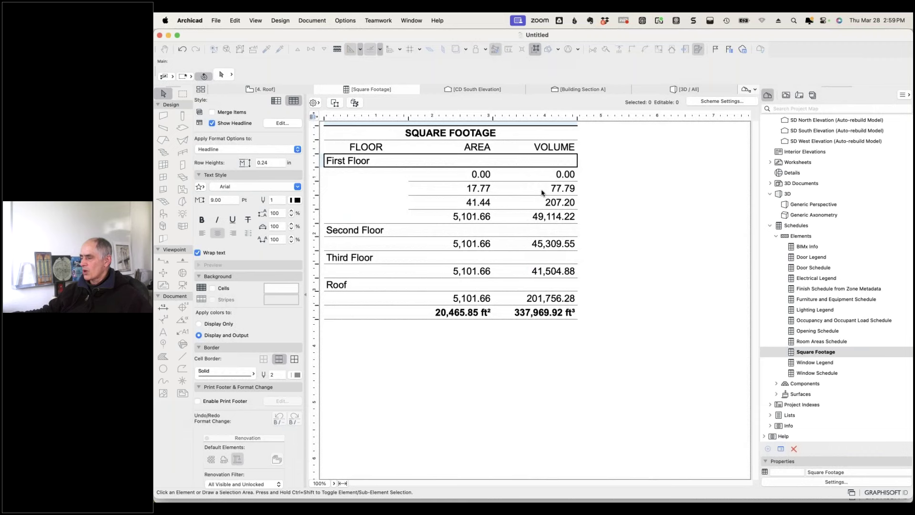
pyautogui.click(482, 217)
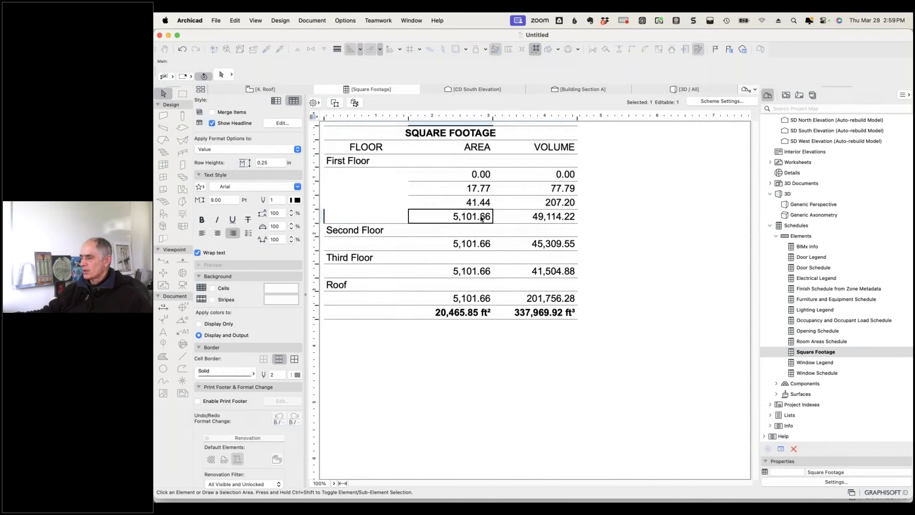
pyautogui.click(475, 246)
pyautogui.click(475, 272)
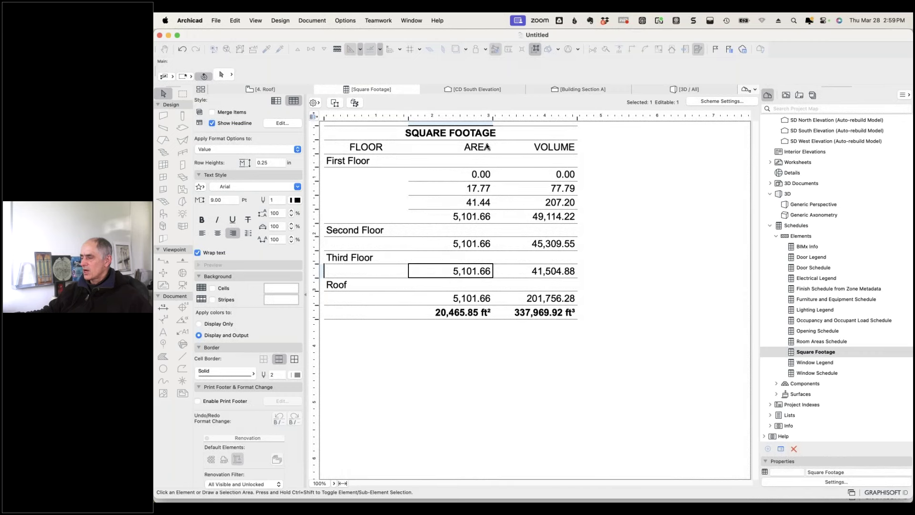
# Add the Morph Area (by Story) field and move it to the second field position.
pyautogui.click(708, 101)
pyautogui.click(545, 281)
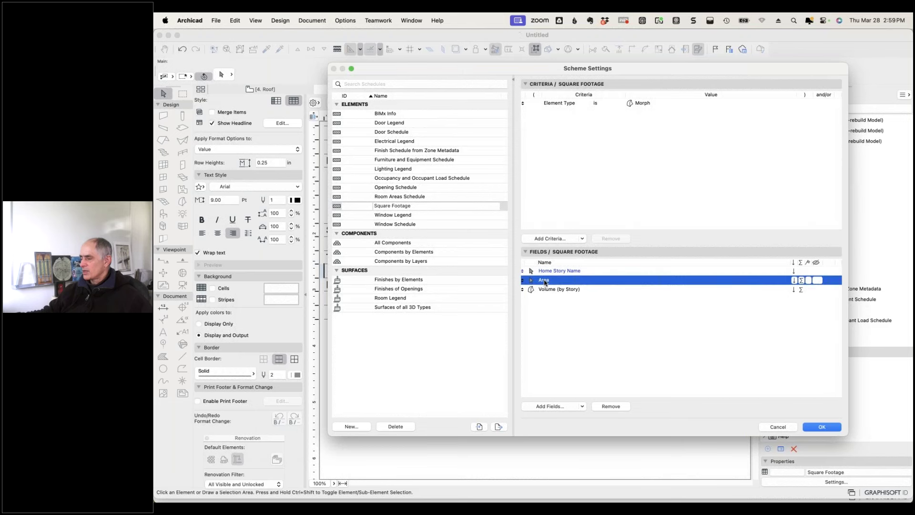
pyautogui.click(583, 406)
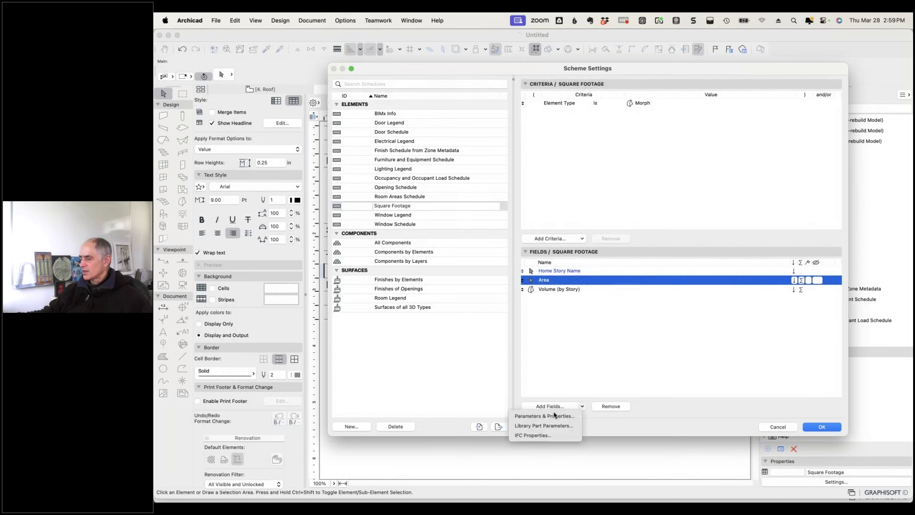
pyautogui.click(537, 417)
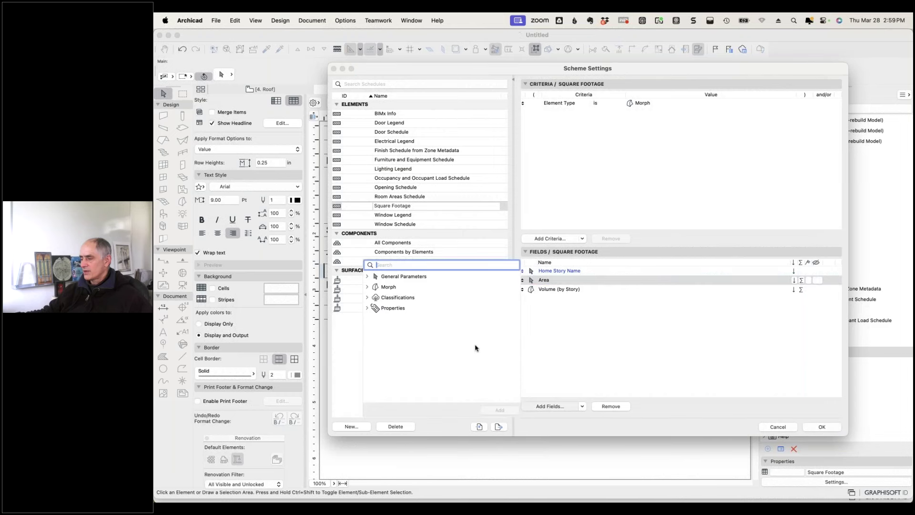
pyautogui.click(367, 287)
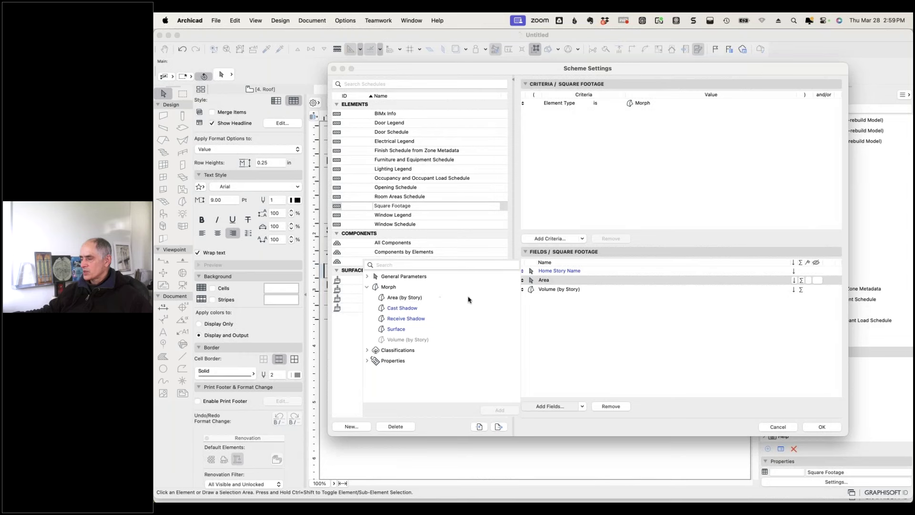
pyautogui.click(404, 298)
pyautogui.click(500, 410)
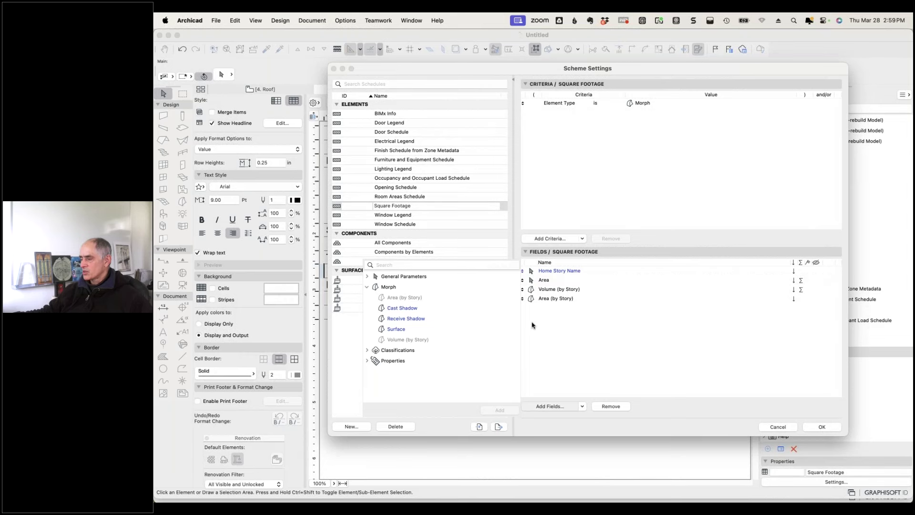
pyautogui.click(537, 330)
pyautogui.moveTo(523, 298); pyautogui.dragTo(524, 280)
pyautogui.click(820, 428)
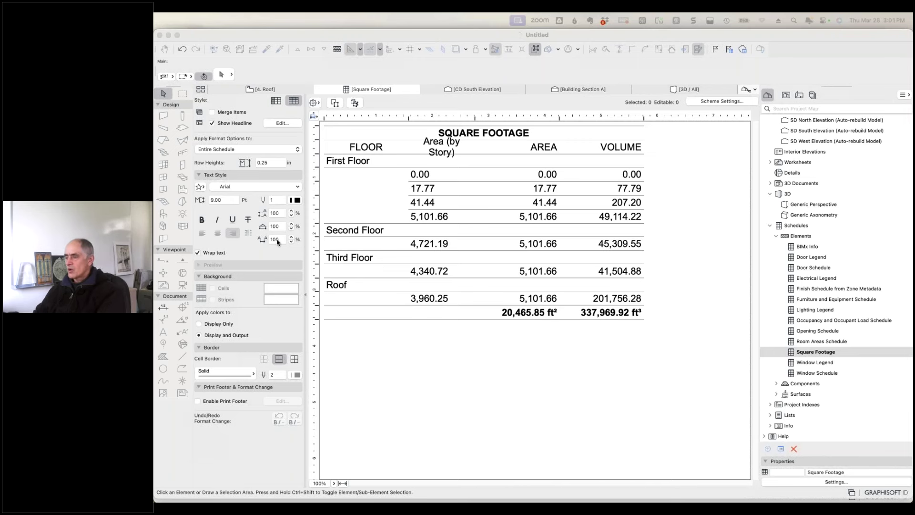
# Return to the Untitled Archicad project window.
pyautogui.press('super+Tab')
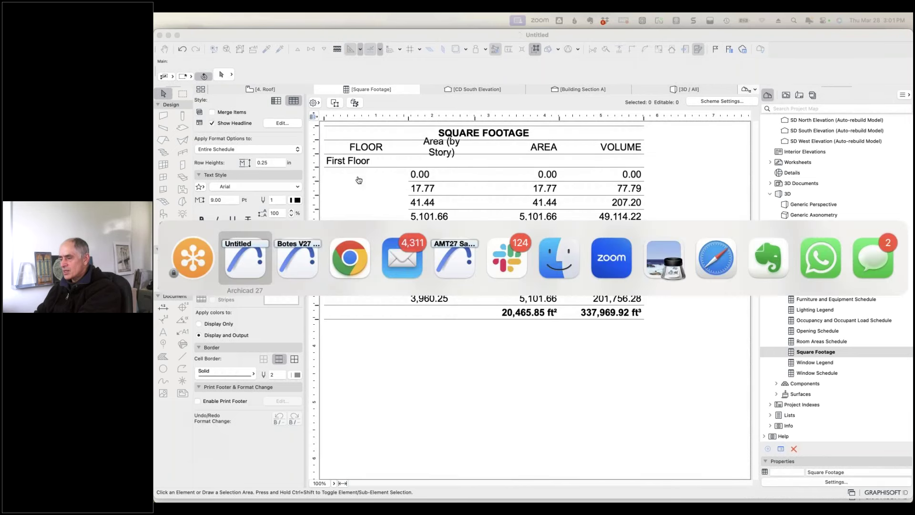
pyautogui.click(250, 259)
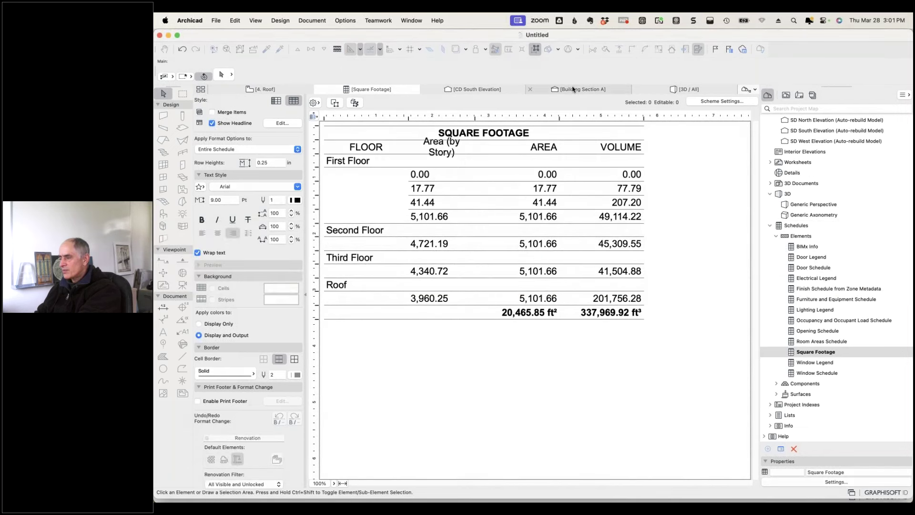
# In 3D, save the large sloped morph as a new library object with default settings.
pyautogui.click(682, 91)
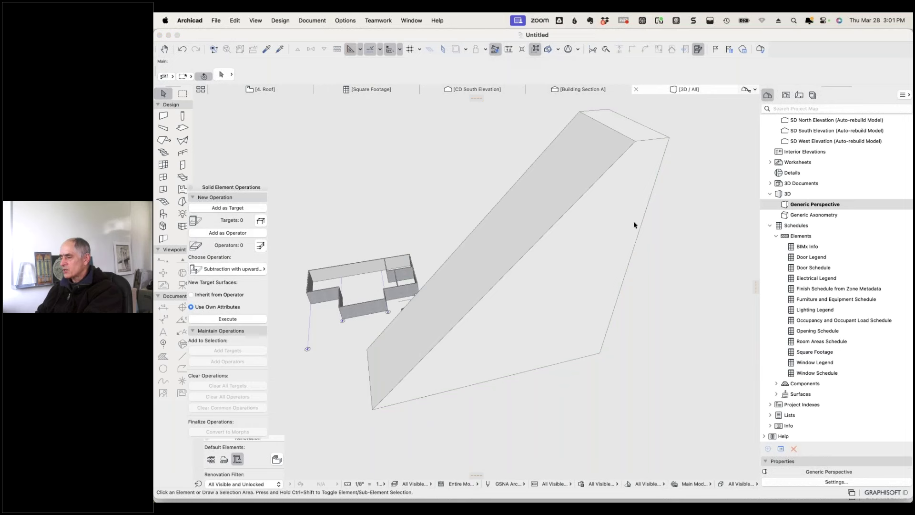
pyautogui.click(487, 230)
pyautogui.click(216, 20)
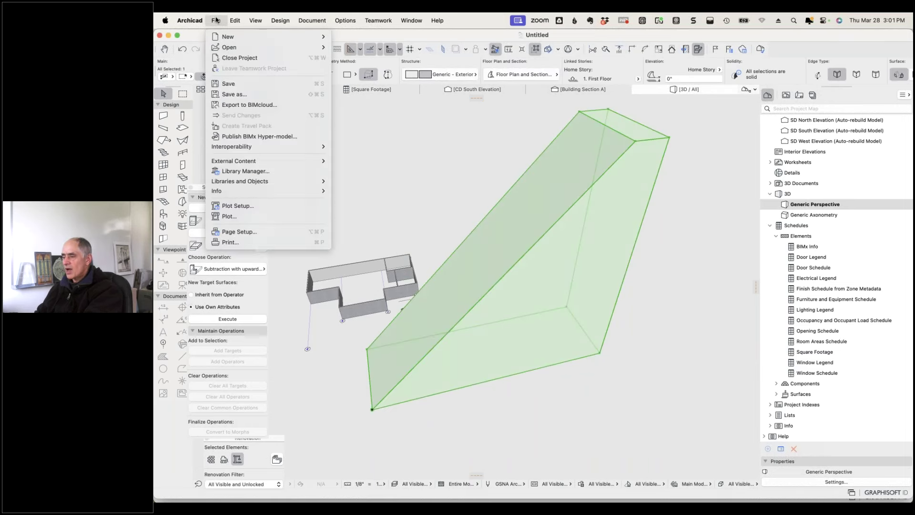
pyautogui.moveTo(233, 182)
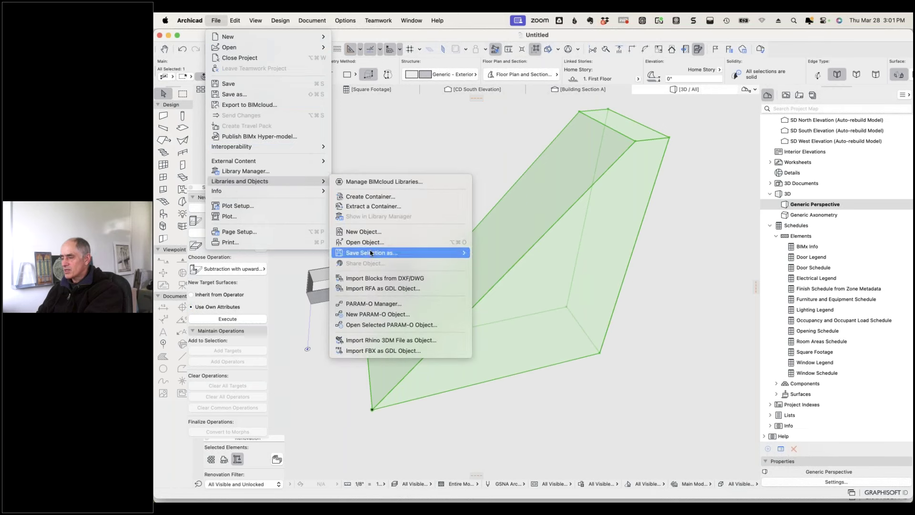
pyautogui.moveTo(371, 254)
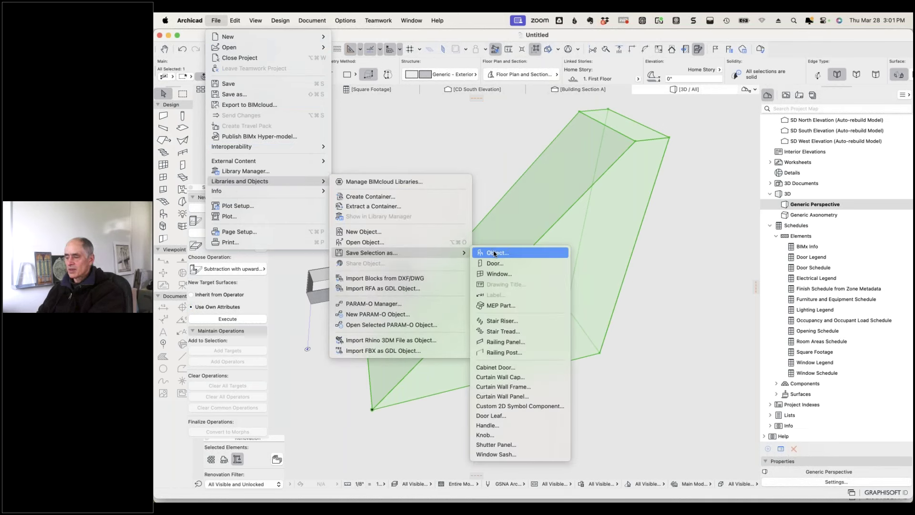
pyautogui.click(495, 254)
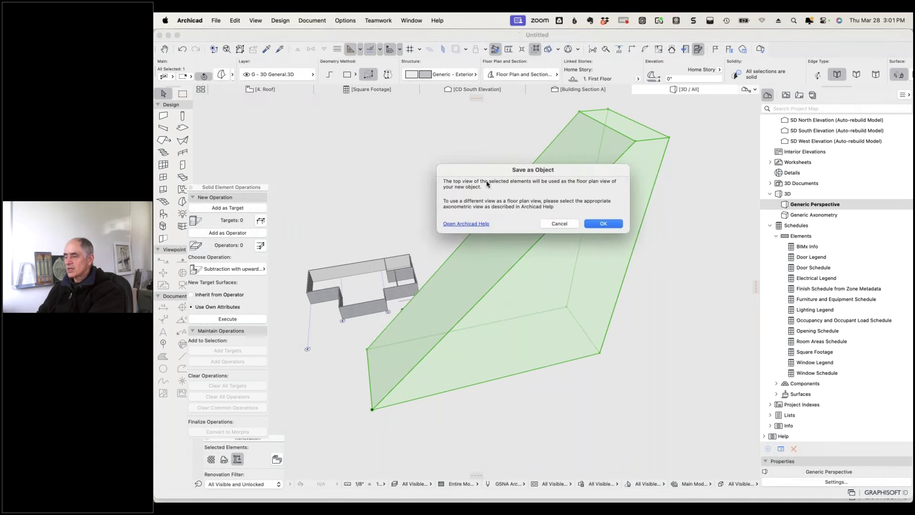
pyautogui.click(608, 225)
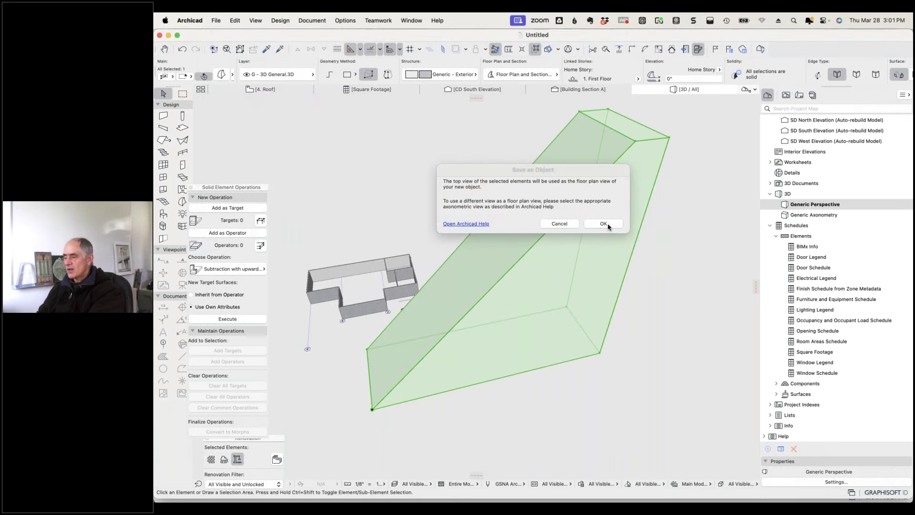
pyautogui.click(672, 329)
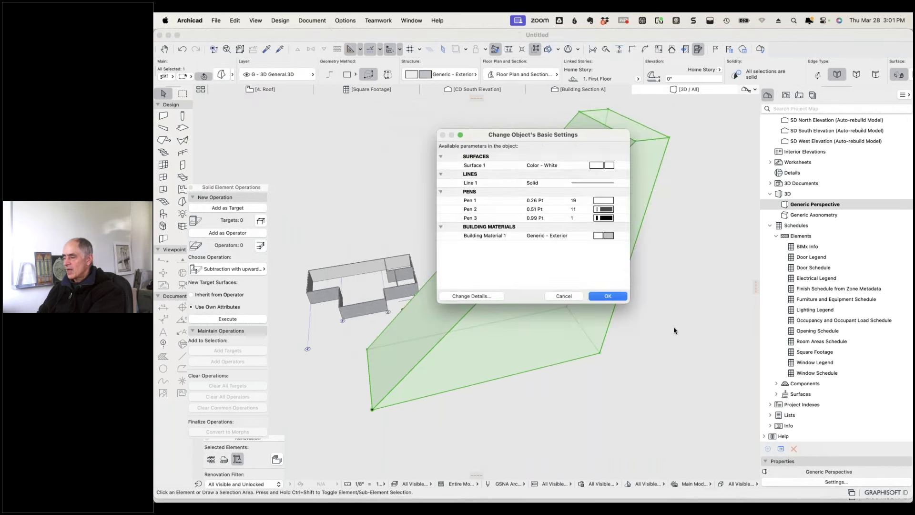
pyautogui.click(612, 296)
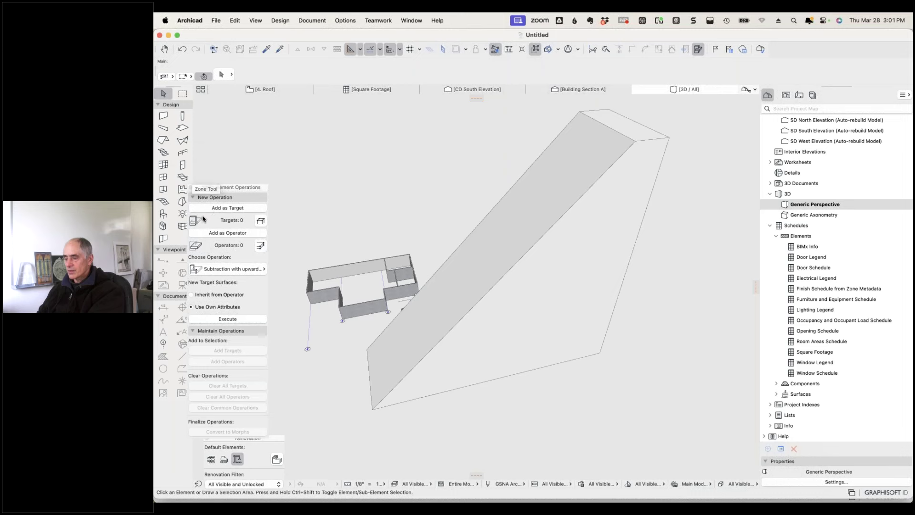
# Place the wedge object a second time beside the original and check both wedges.
pyautogui.click(163, 214)
pyautogui.click(567, 425)
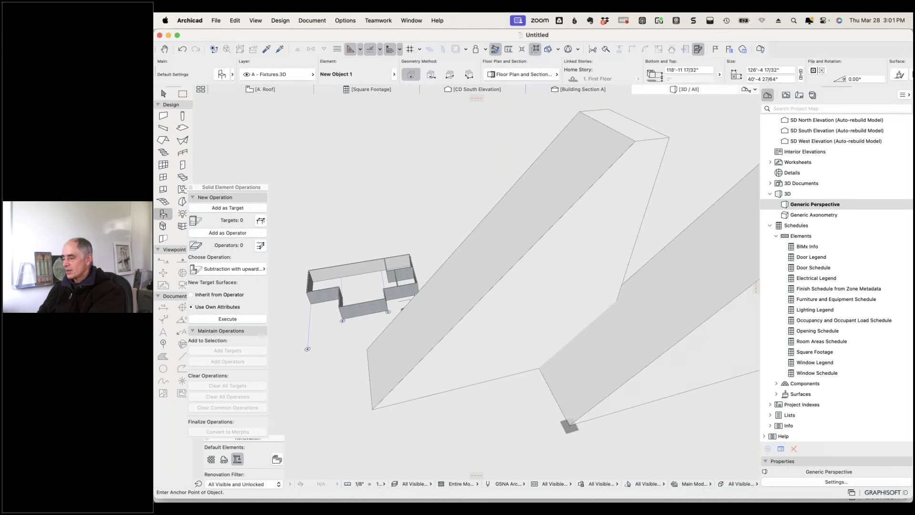
pyautogui.keyDown('shift'); pyautogui.moveTo(631, 437); pyautogui.dragTo(539, 367, button='middle'); pyautogui.keyUp('shift')
pyautogui.click(525, 333)
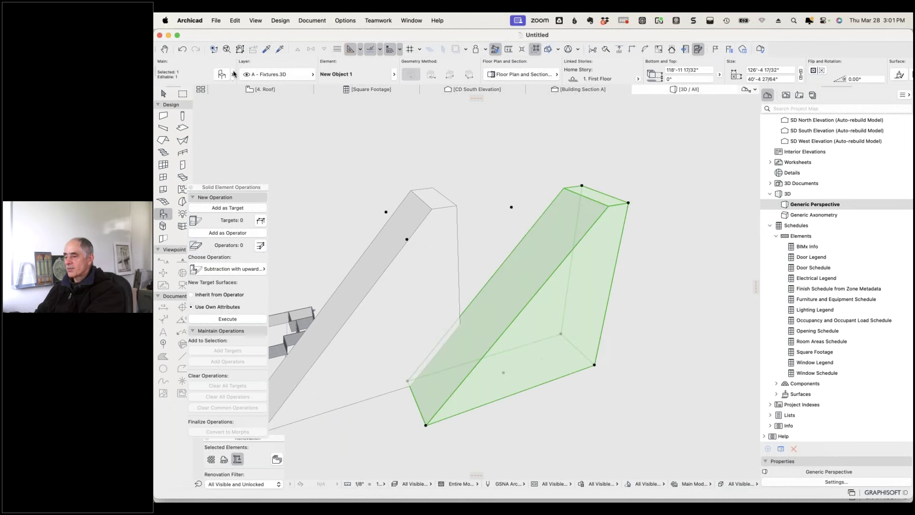
pyautogui.press('Escape')
pyautogui.click(436, 211)
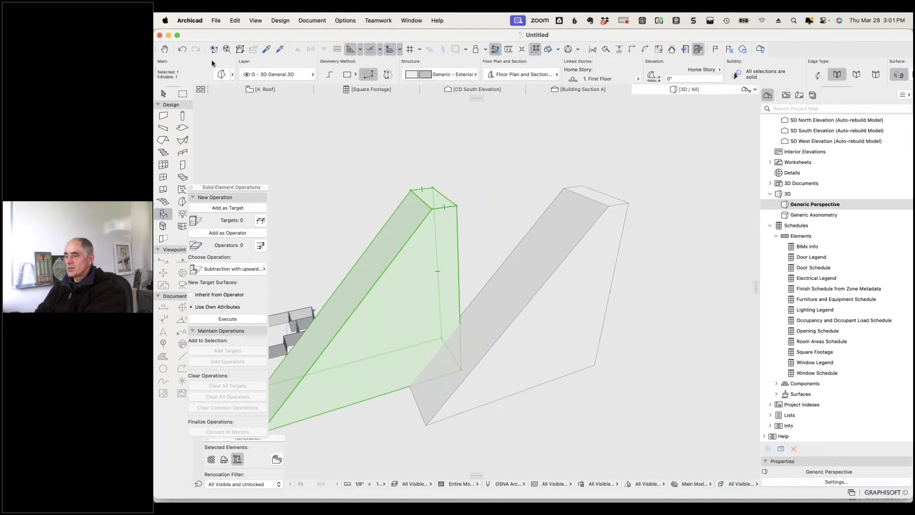
pyautogui.press('Escape')
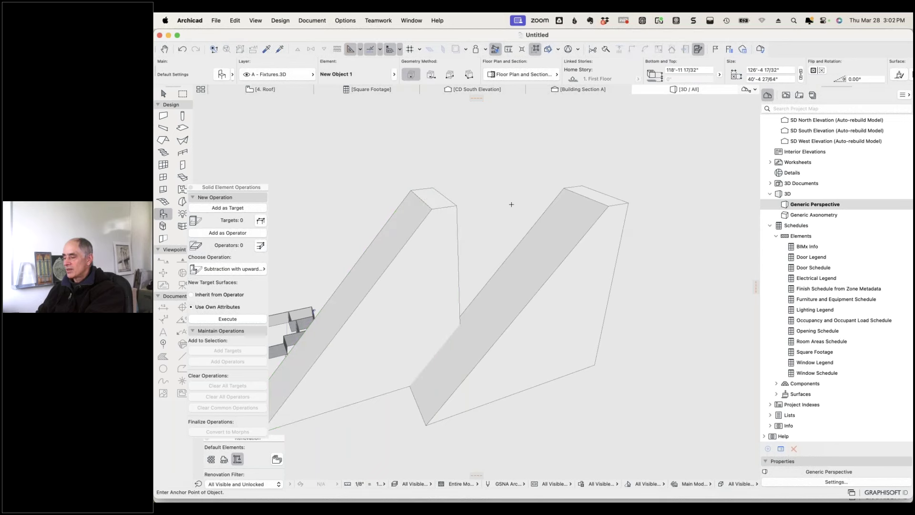
# Find Bistro Chair 27 by searching 'chair' and place it in front of the building.
pyautogui.hscroll(-5, 511, 204)
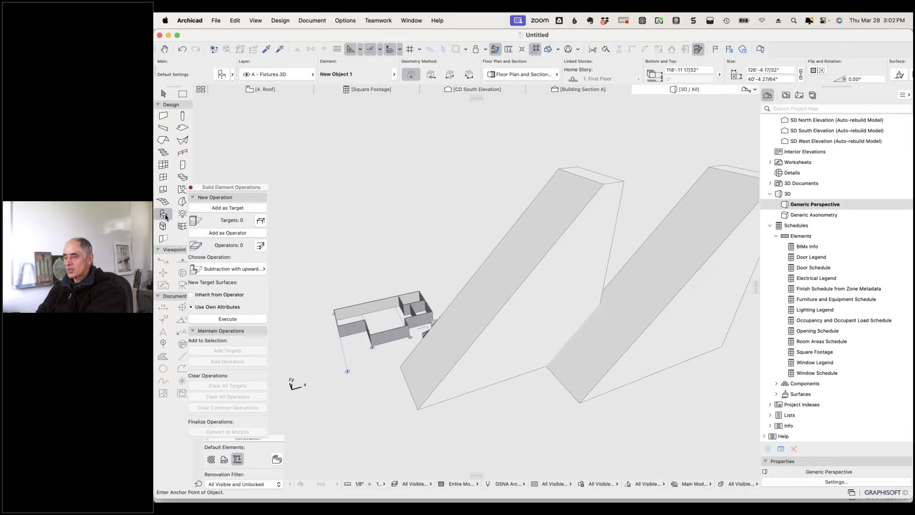
pyautogui.doubleClick(164, 214)
pyautogui.click(395, 61)
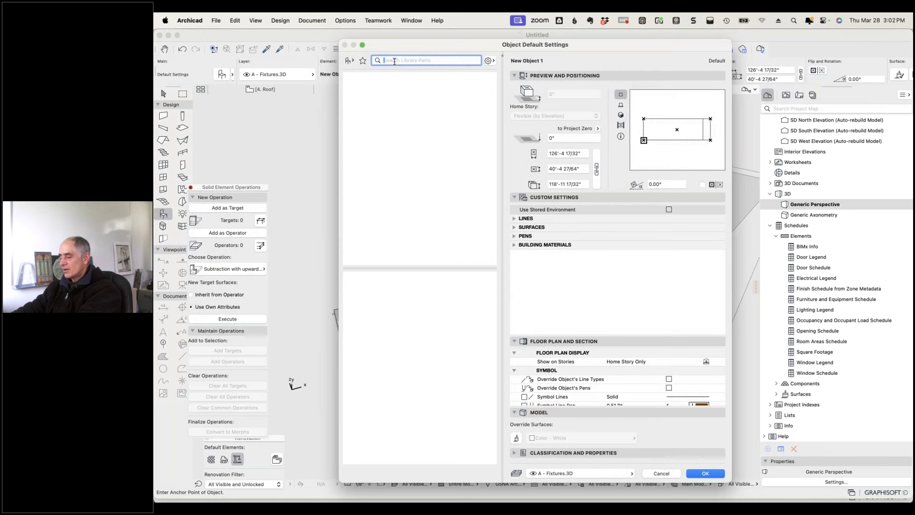
pyautogui.write('chair')
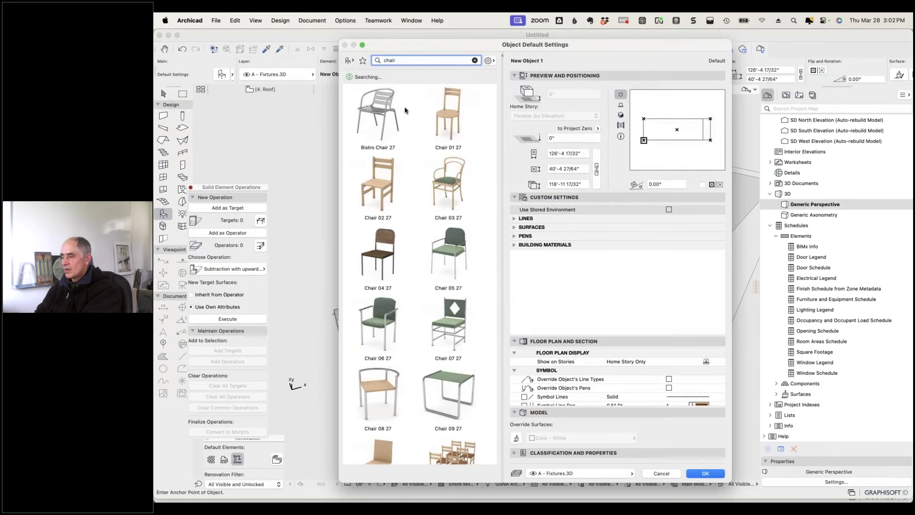
pyautogui.click(392, 111)
pyautogui.click(702, 472)
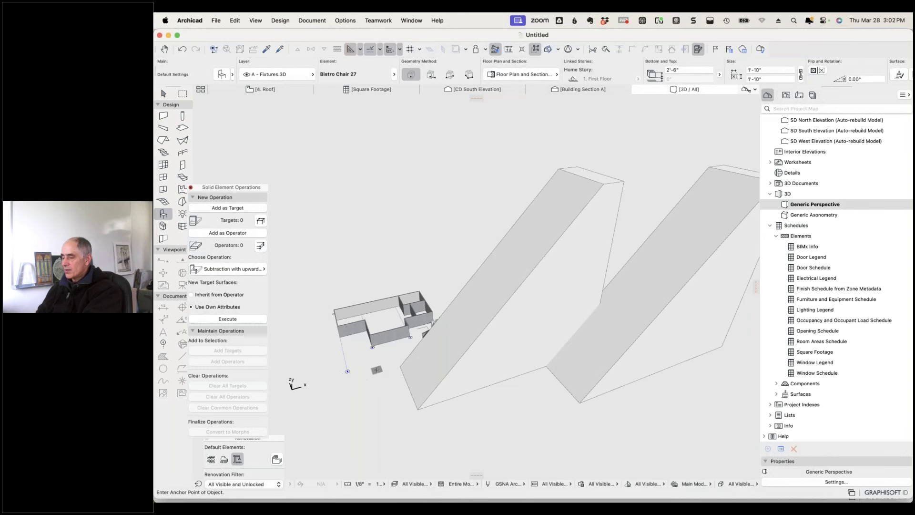
pyautogui.scroll(5, 371, 372)
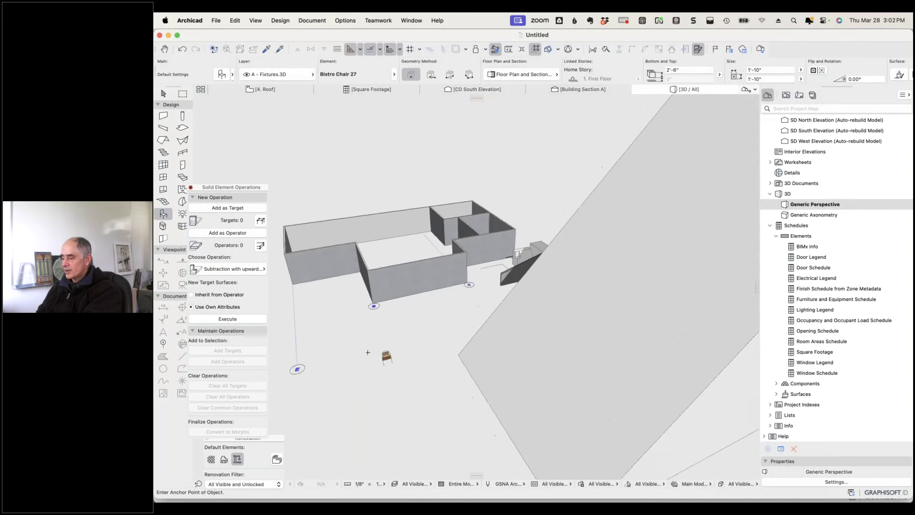
pyautogui.scroll(8, 369, 352)
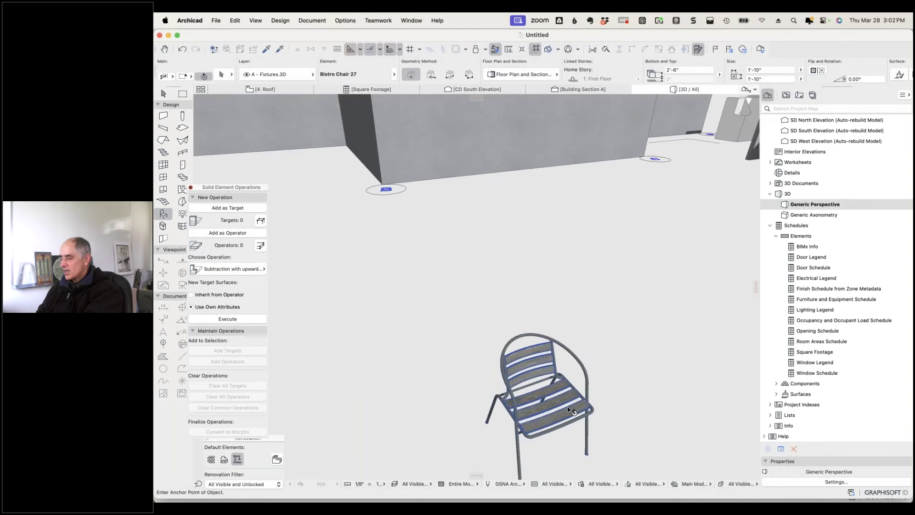
pyautogui.click(569, 408)
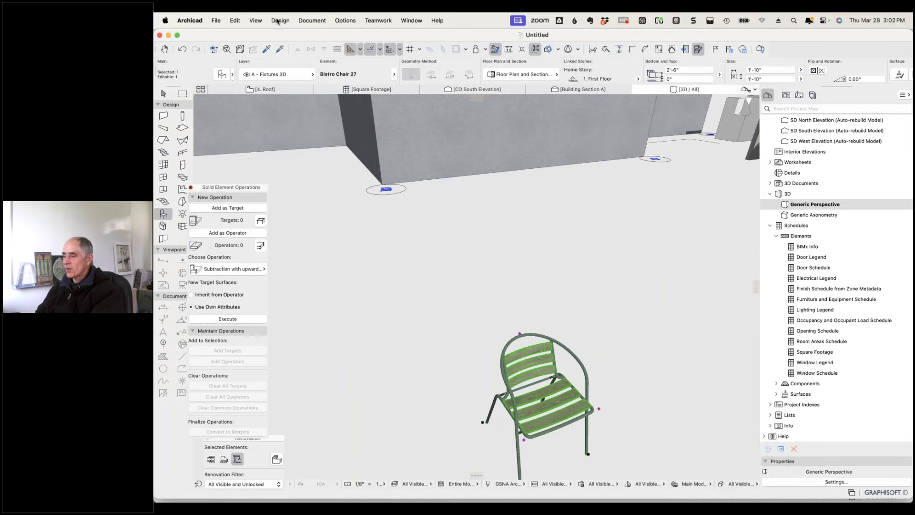
# Convert the selected Bistro Chair 27 into morphs via Design > Convert Selection to Morph(s).
pyautogui.click(280, 20)
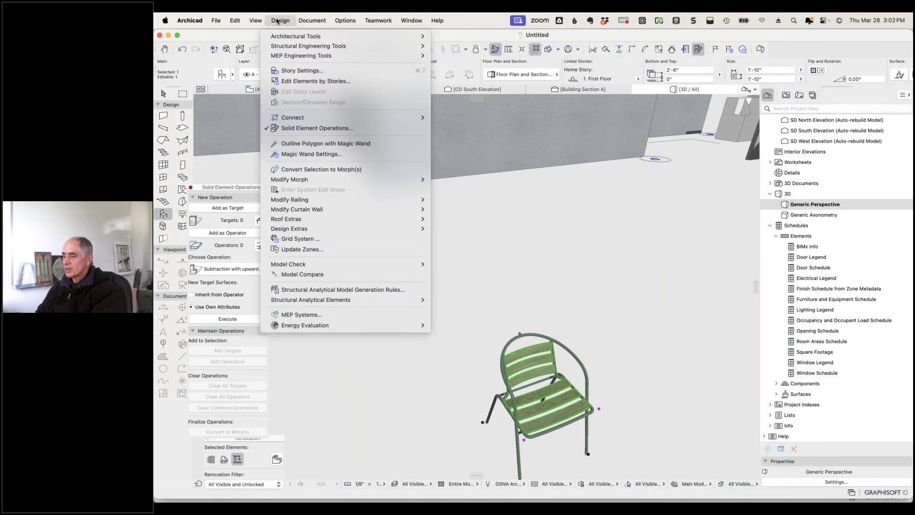
pyautogui.click(319, 169)
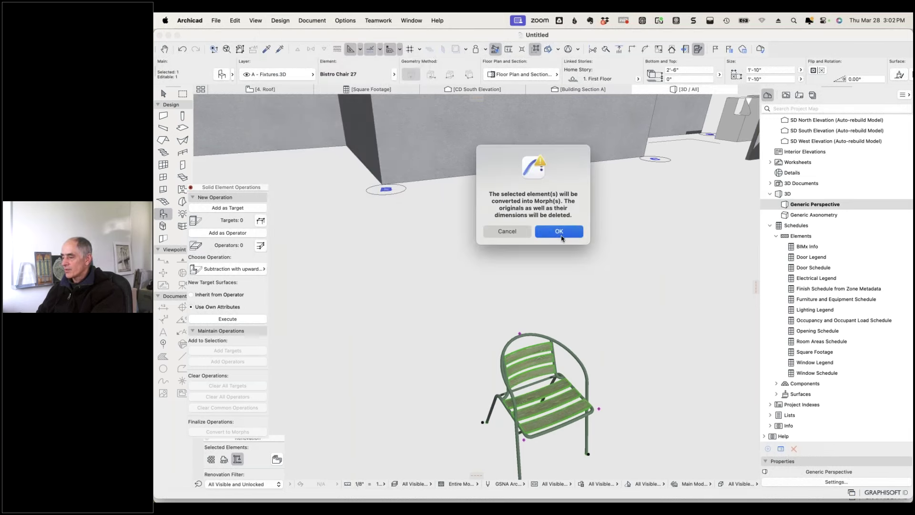
pyautogui.click(561, 232)
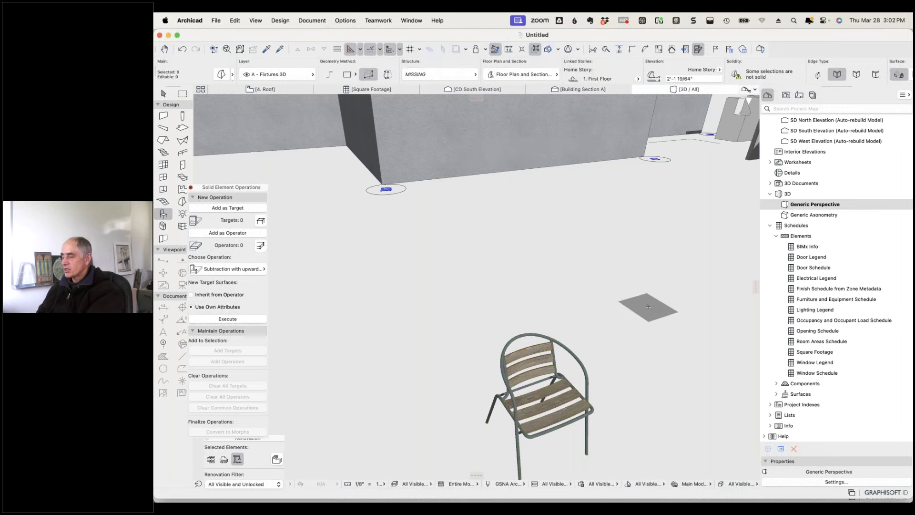
# Check that a backrest slat and the curved arm tube select as separate morphs.
pyautogui.scroll(5, 517, 370)
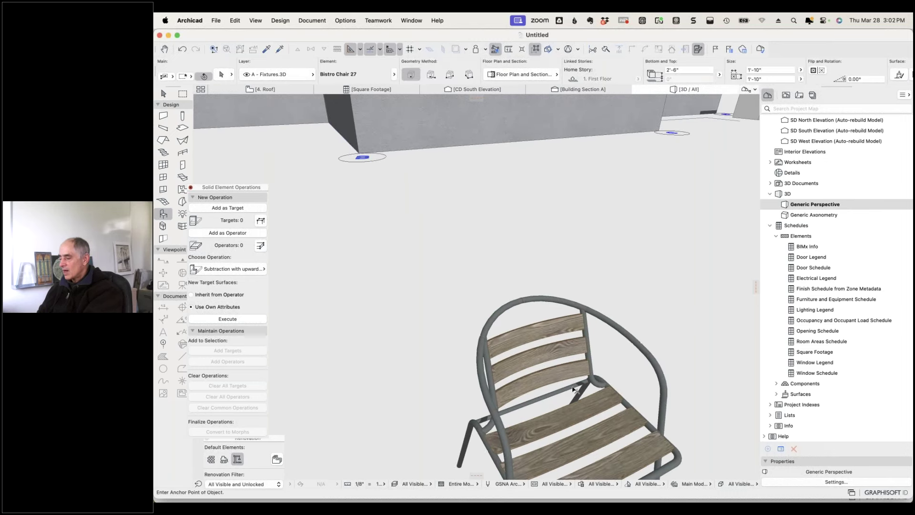
pyautogui.click(566, 380)
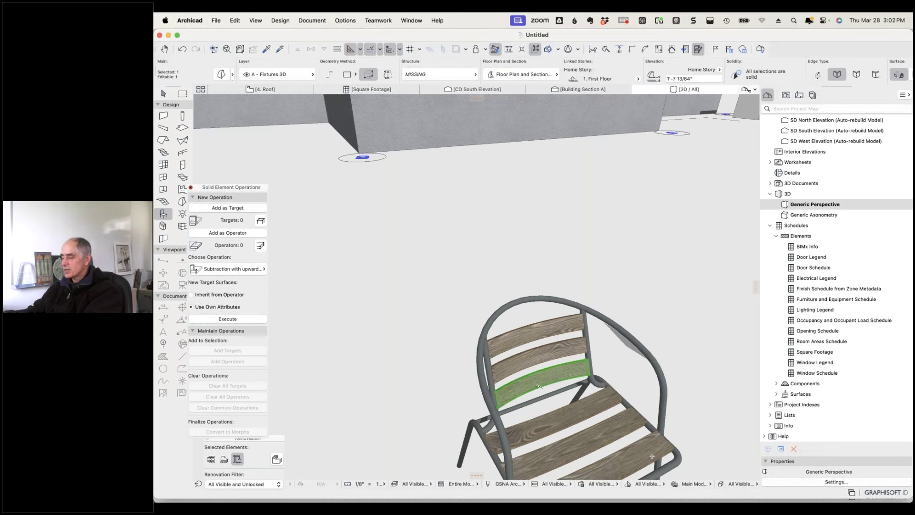
pyautogui.press('Escape')
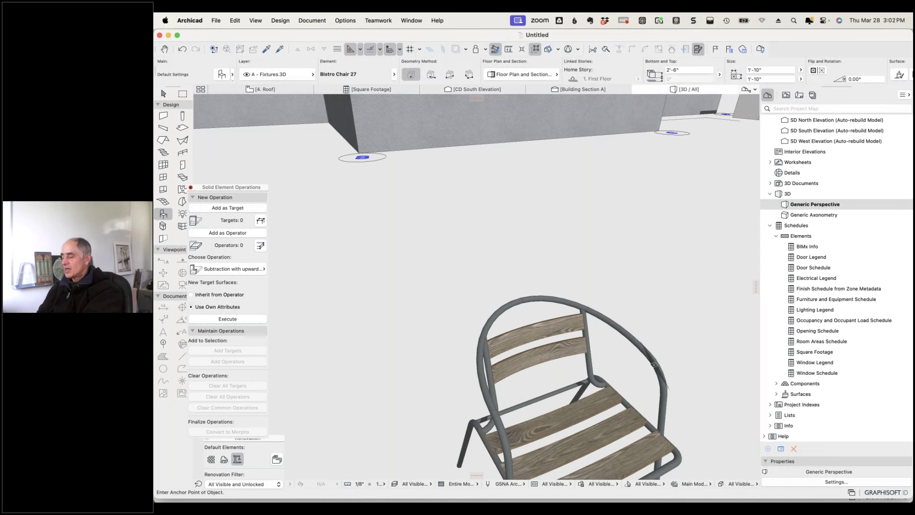
pyautogui.click(657, 368)
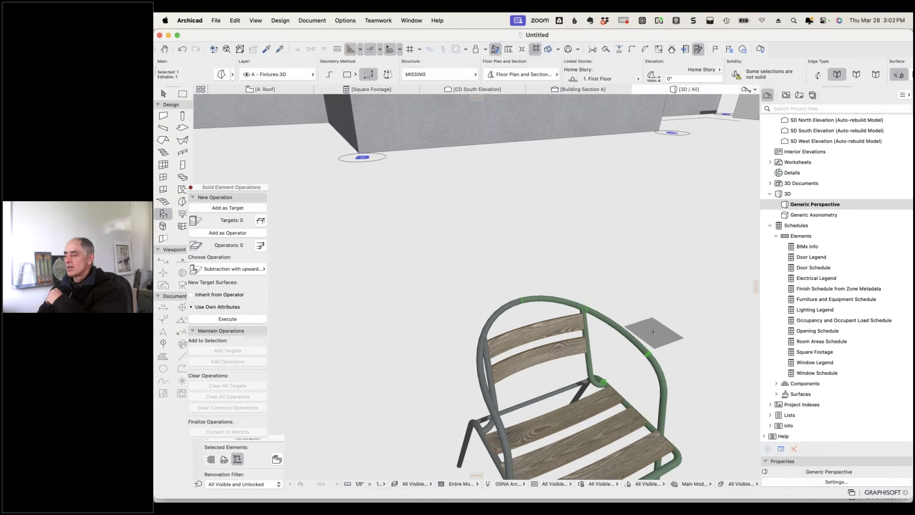
pyautogui.scroll(-5, 646, 337)
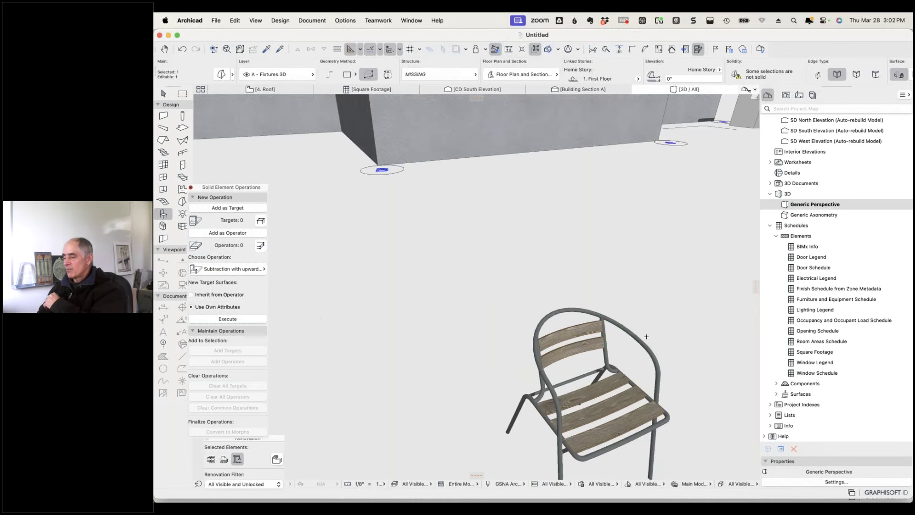
pyautogui.scroll(3, 661, 365)
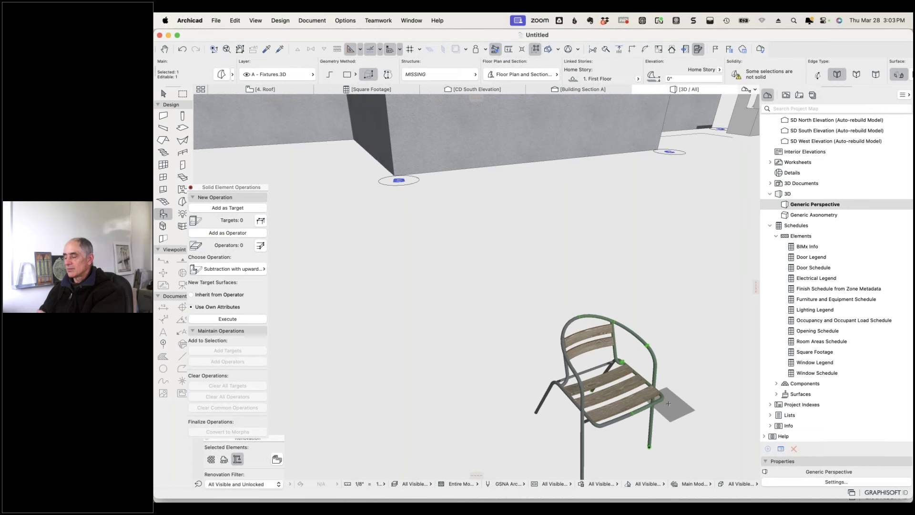
pyautogui.keyDown('shift'); pyautogui.moveTo(699, 217); pyautogui.dragTo(608, 327, button='middle'); pyautogui.keyUp('shift')
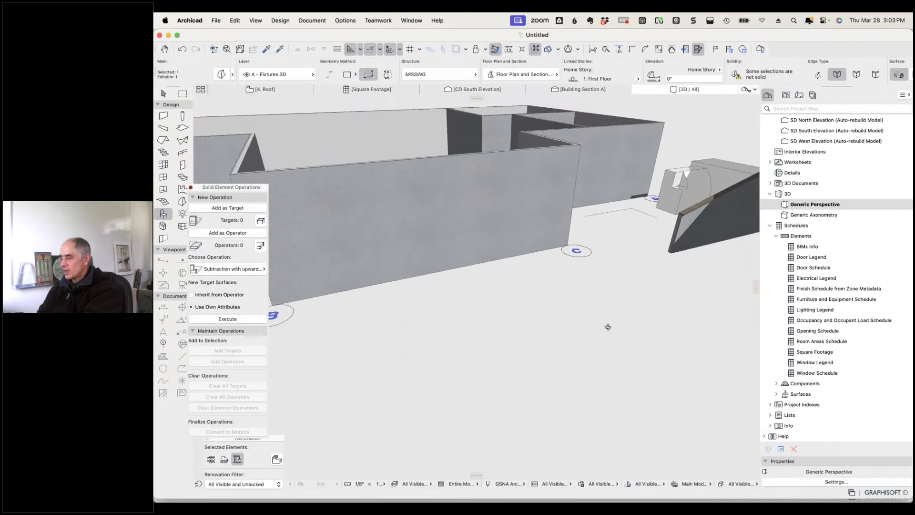
pyautogui.scroll(5, 608, 327)
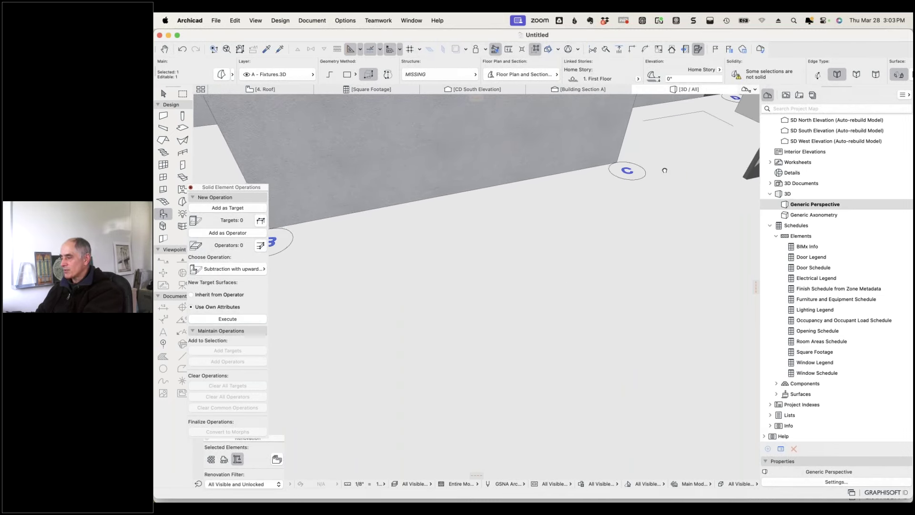
pyautogui.click(685, 120)
pyautogui.click(686, 120)
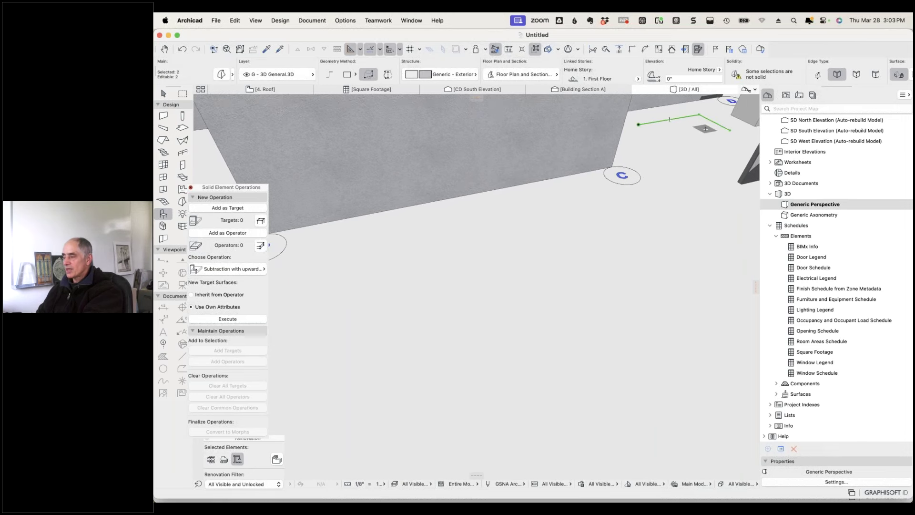
pyautogui.press('Escape')
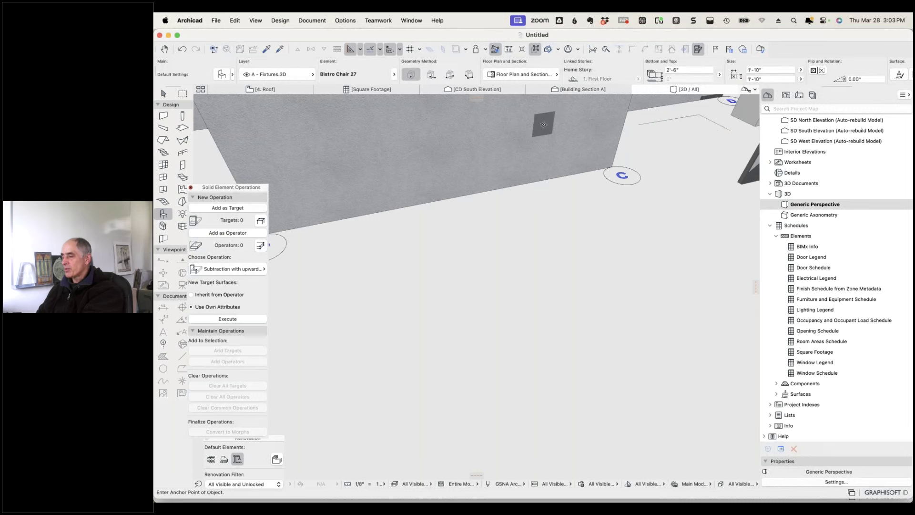
pyautogui.scroll(-5, 612, 156)
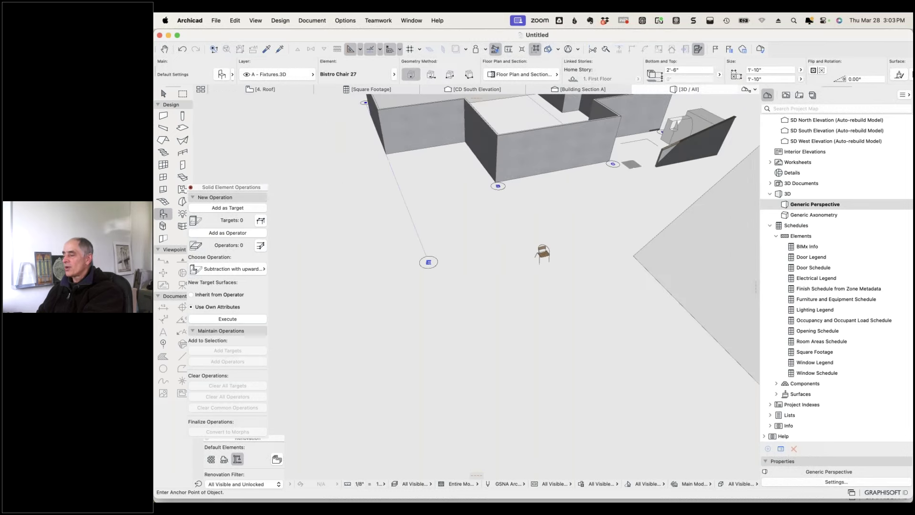
pyautogui.scroll(-5, 634, 165)
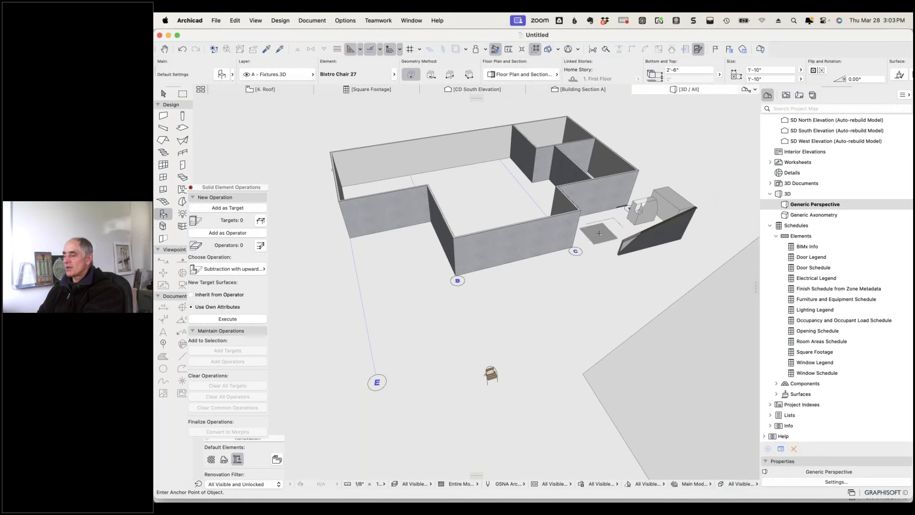